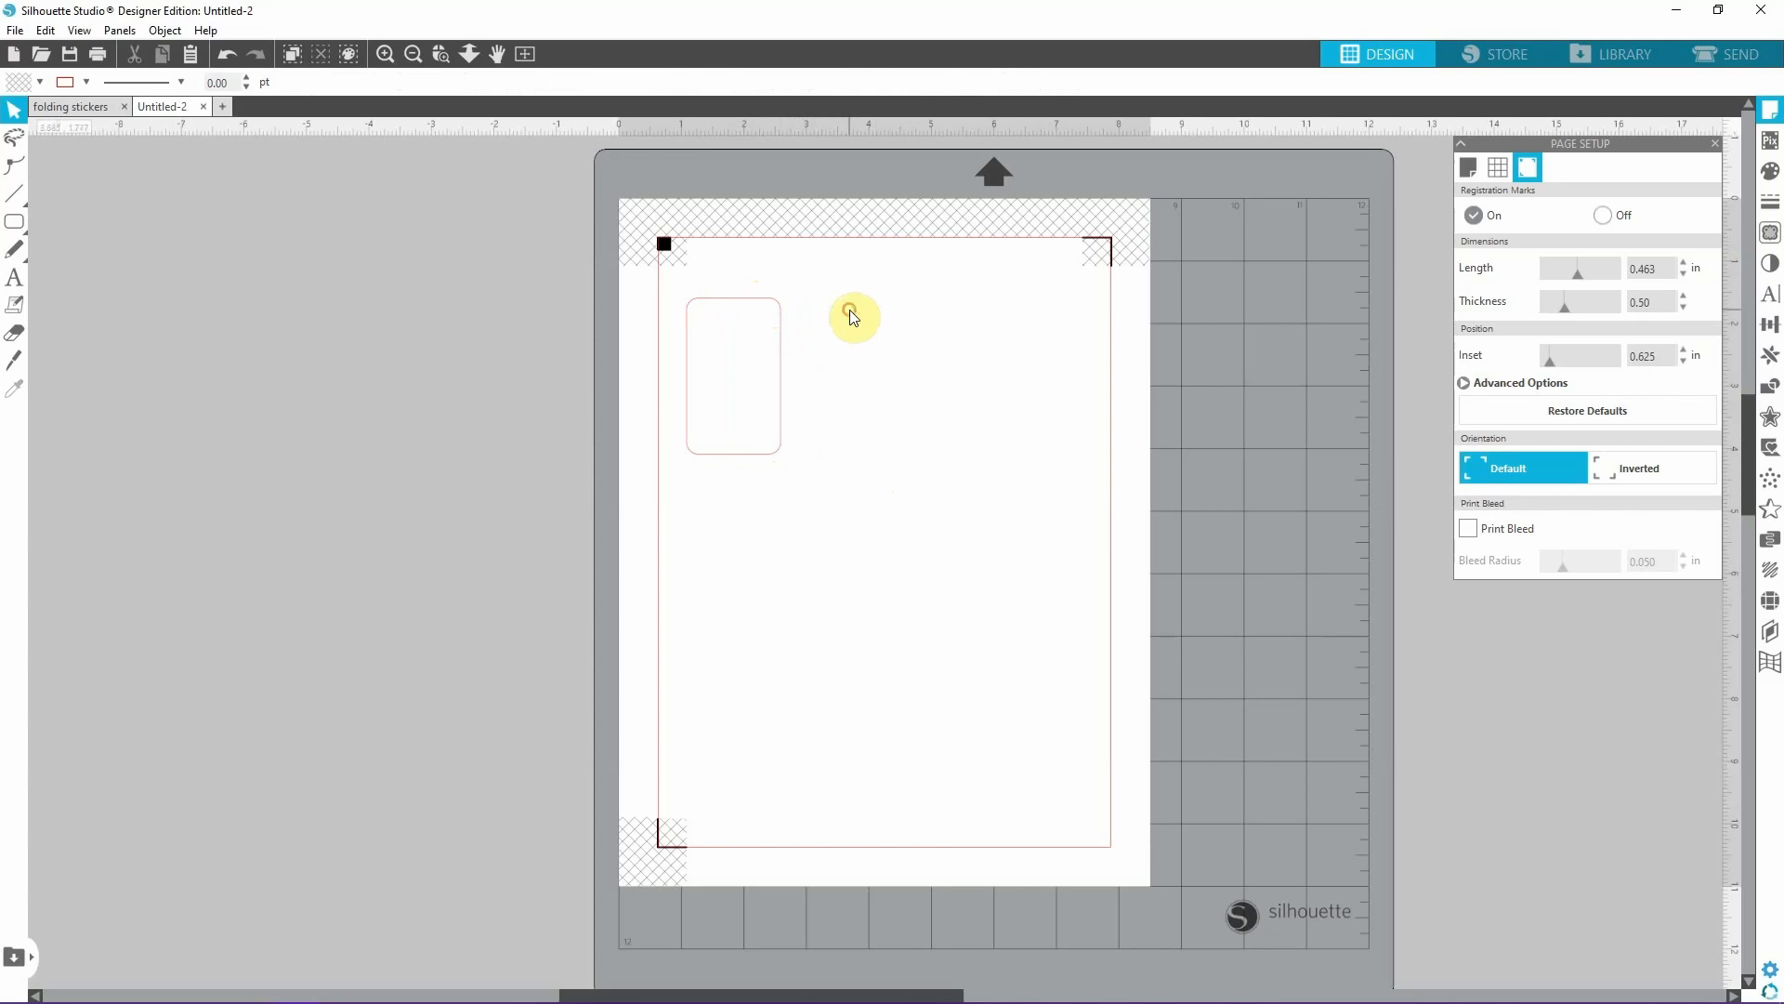
pyautogui.moveTo(744, 311); pyautogui.dragTo(781, 321)
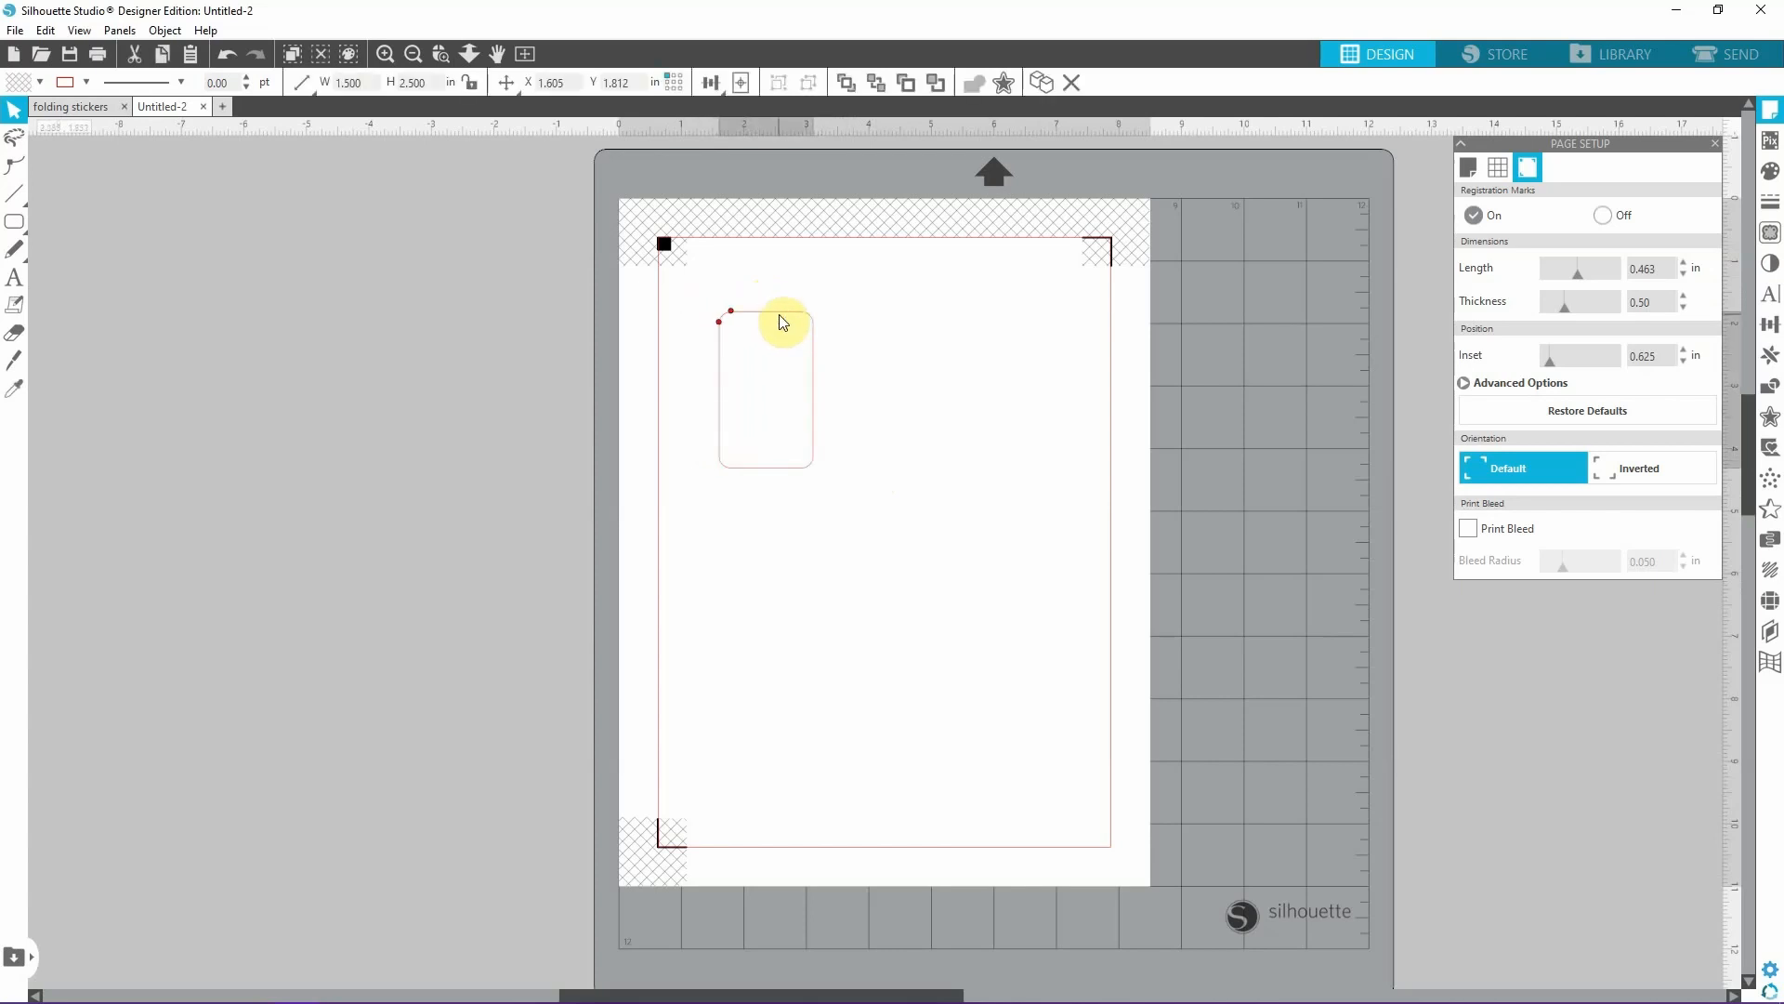
pyautogui.click(914, 329)
pyautogui.click(910, 323)
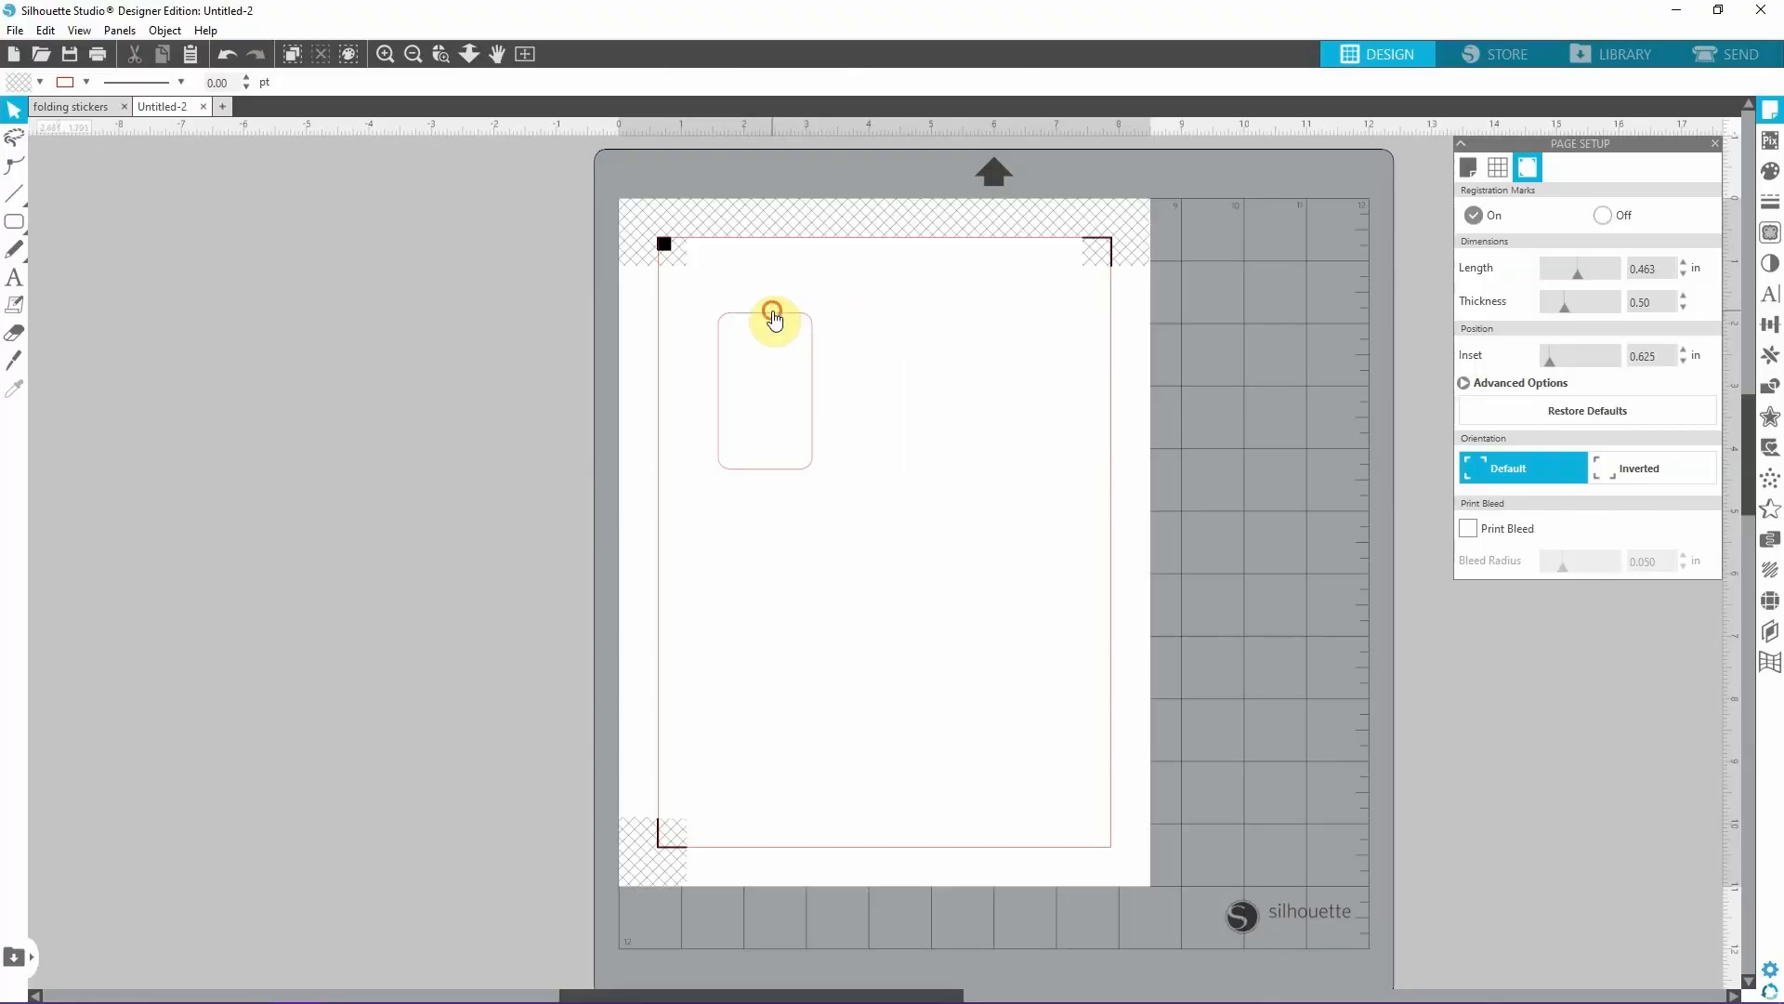
pyautogui.click(771, 316)
pyautogui.click(925, 310)
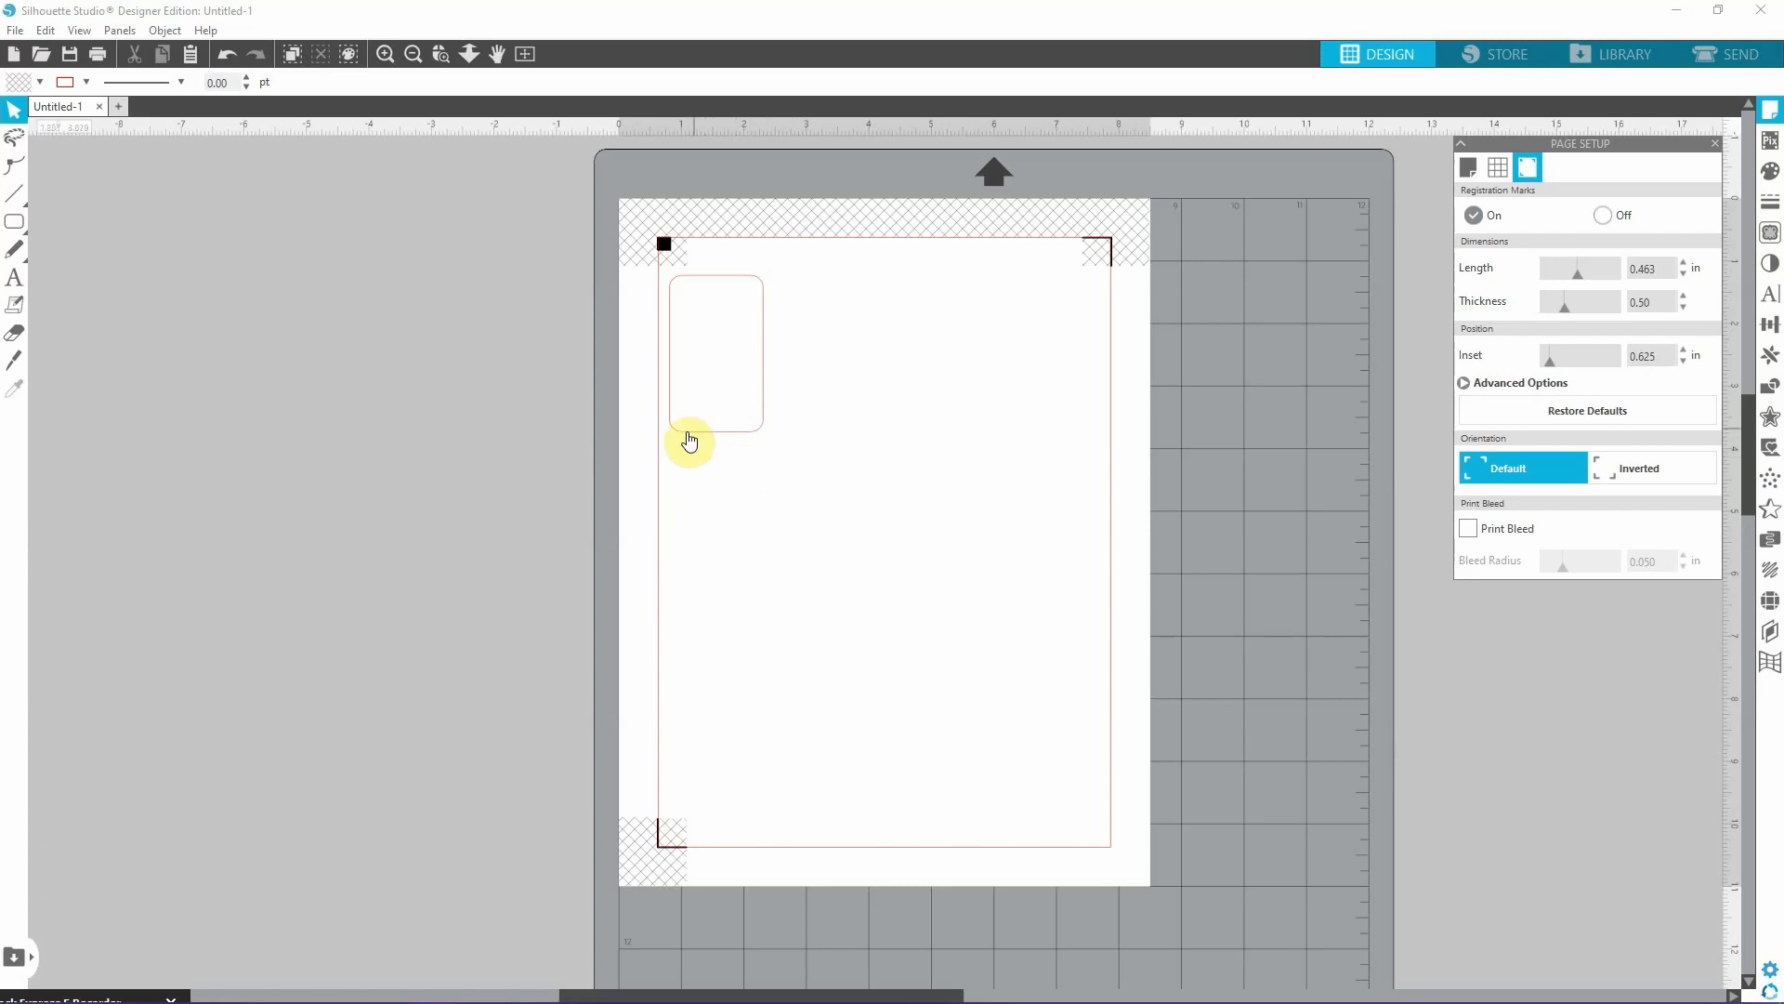
pyautogui.moveTo(685, 430); pyautogui.dragTo(710, 446)
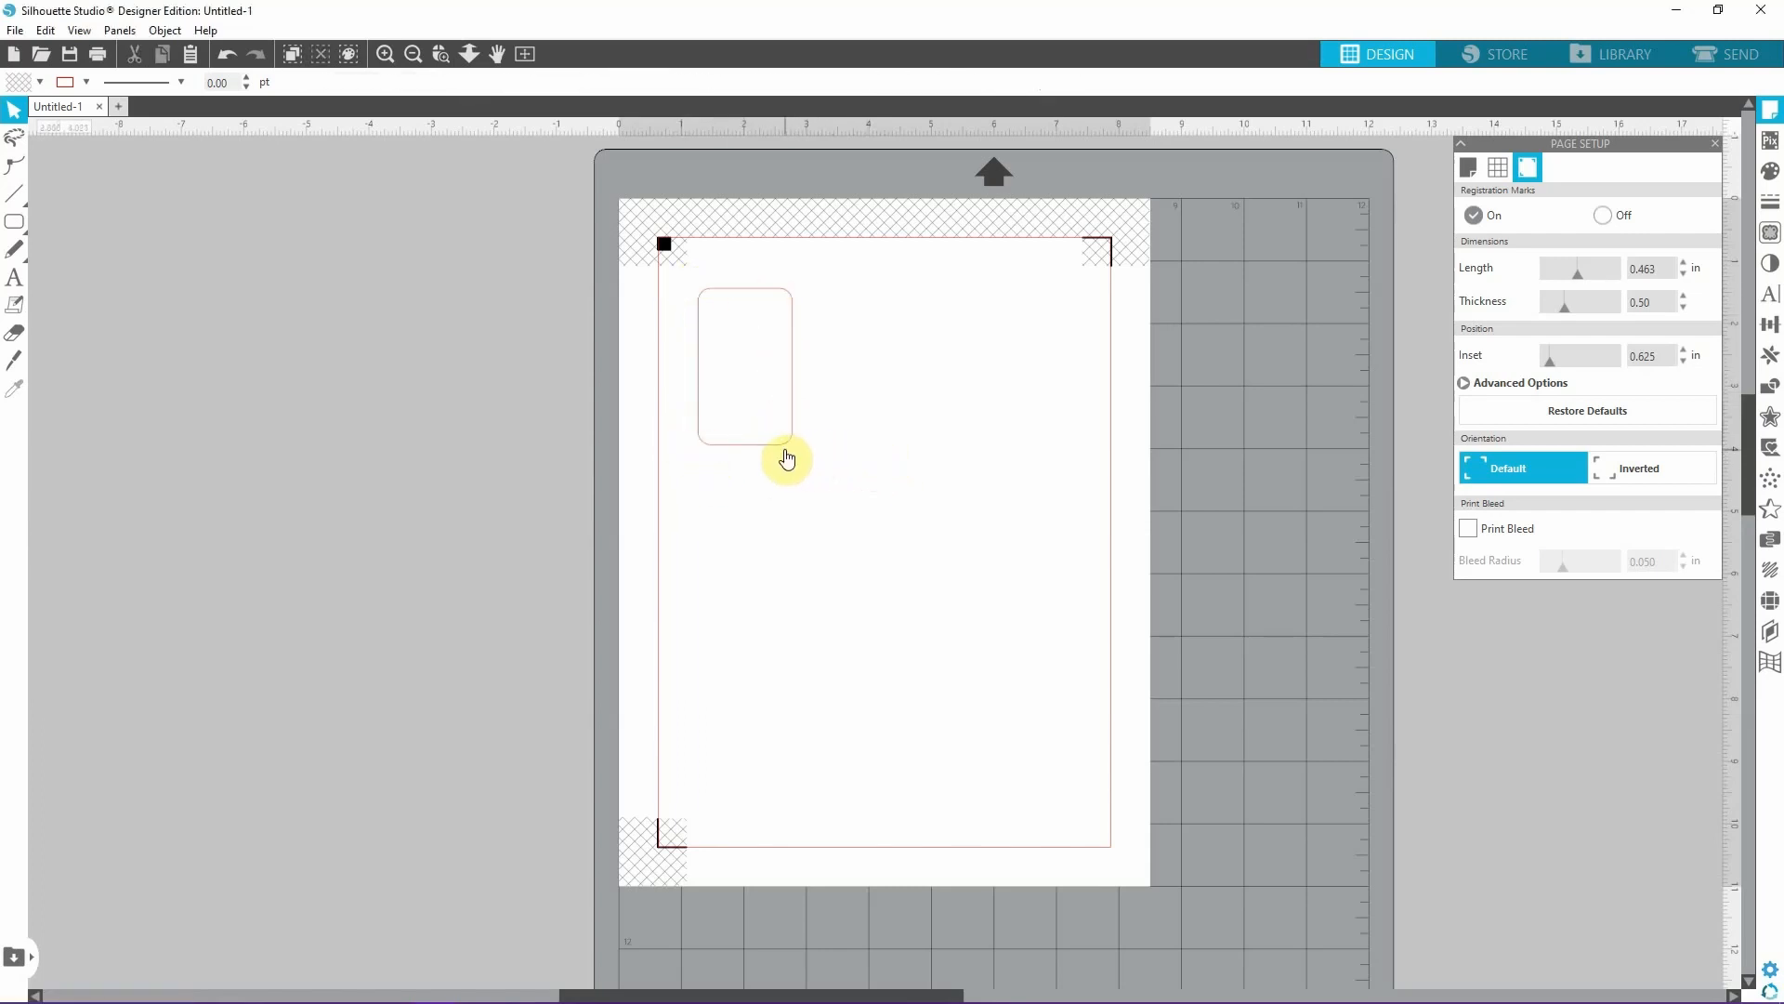
pyautogui.moveTo(781, 450); pyautogui.dragTo(758, 449)
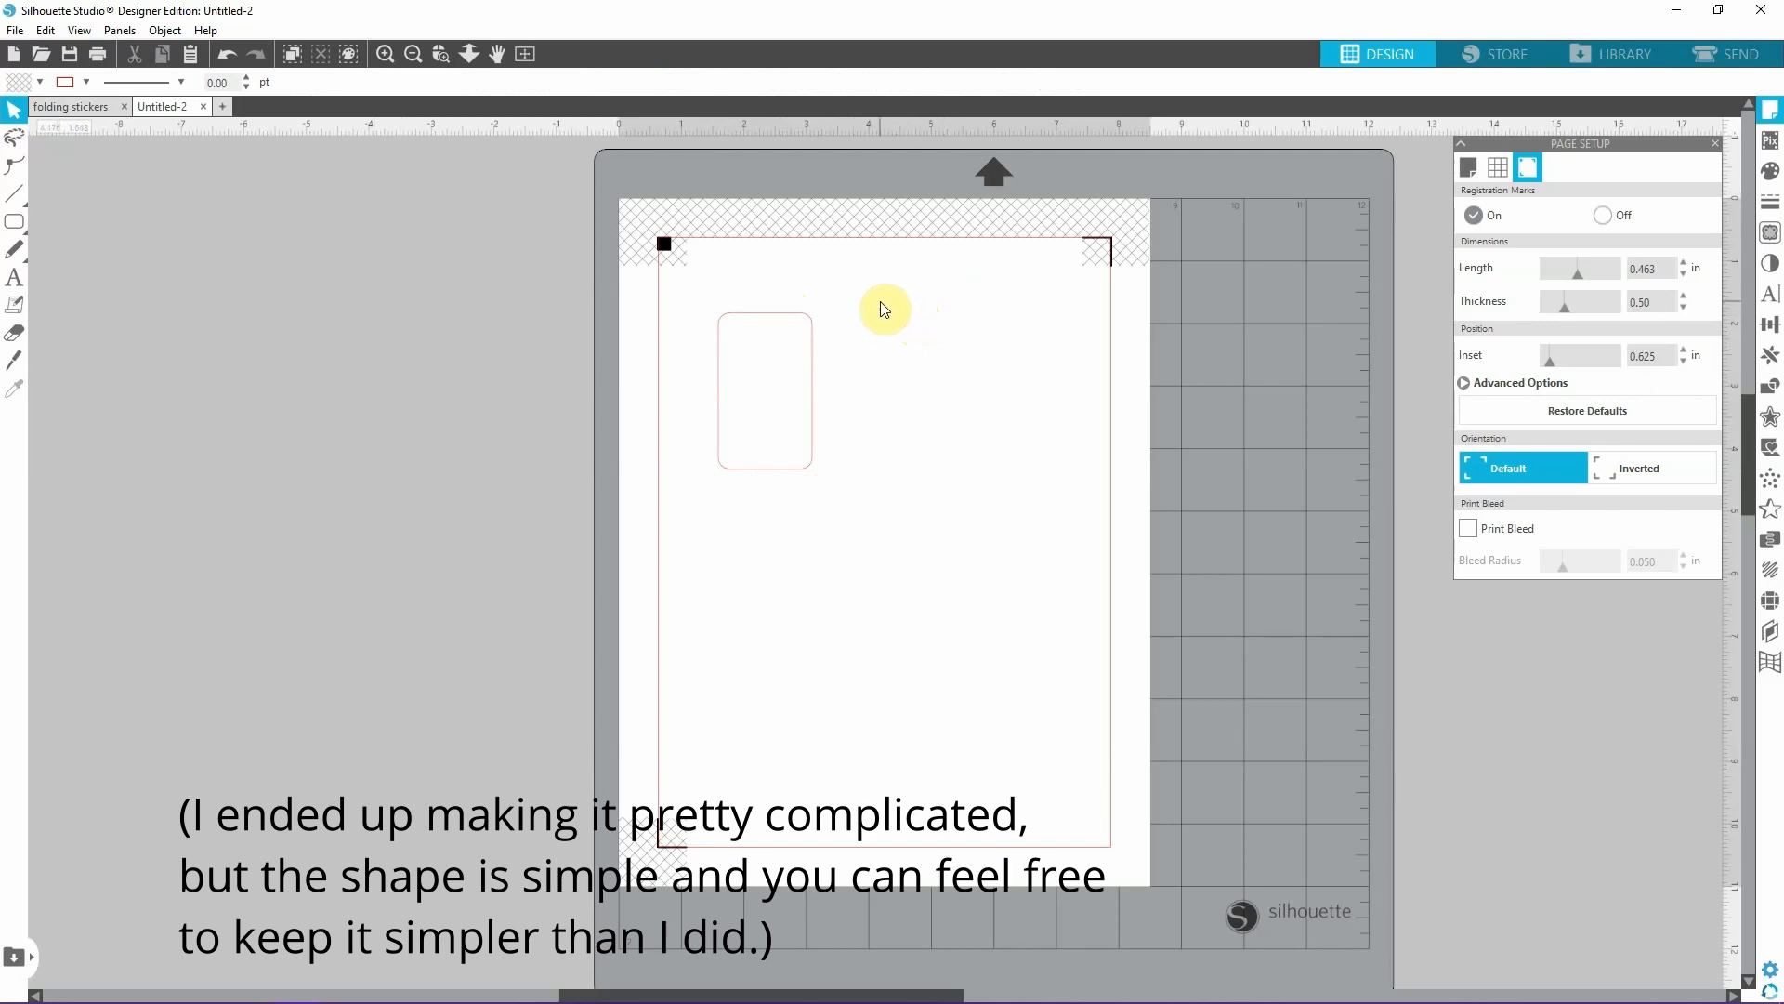
pyautogui.click(752, 314)
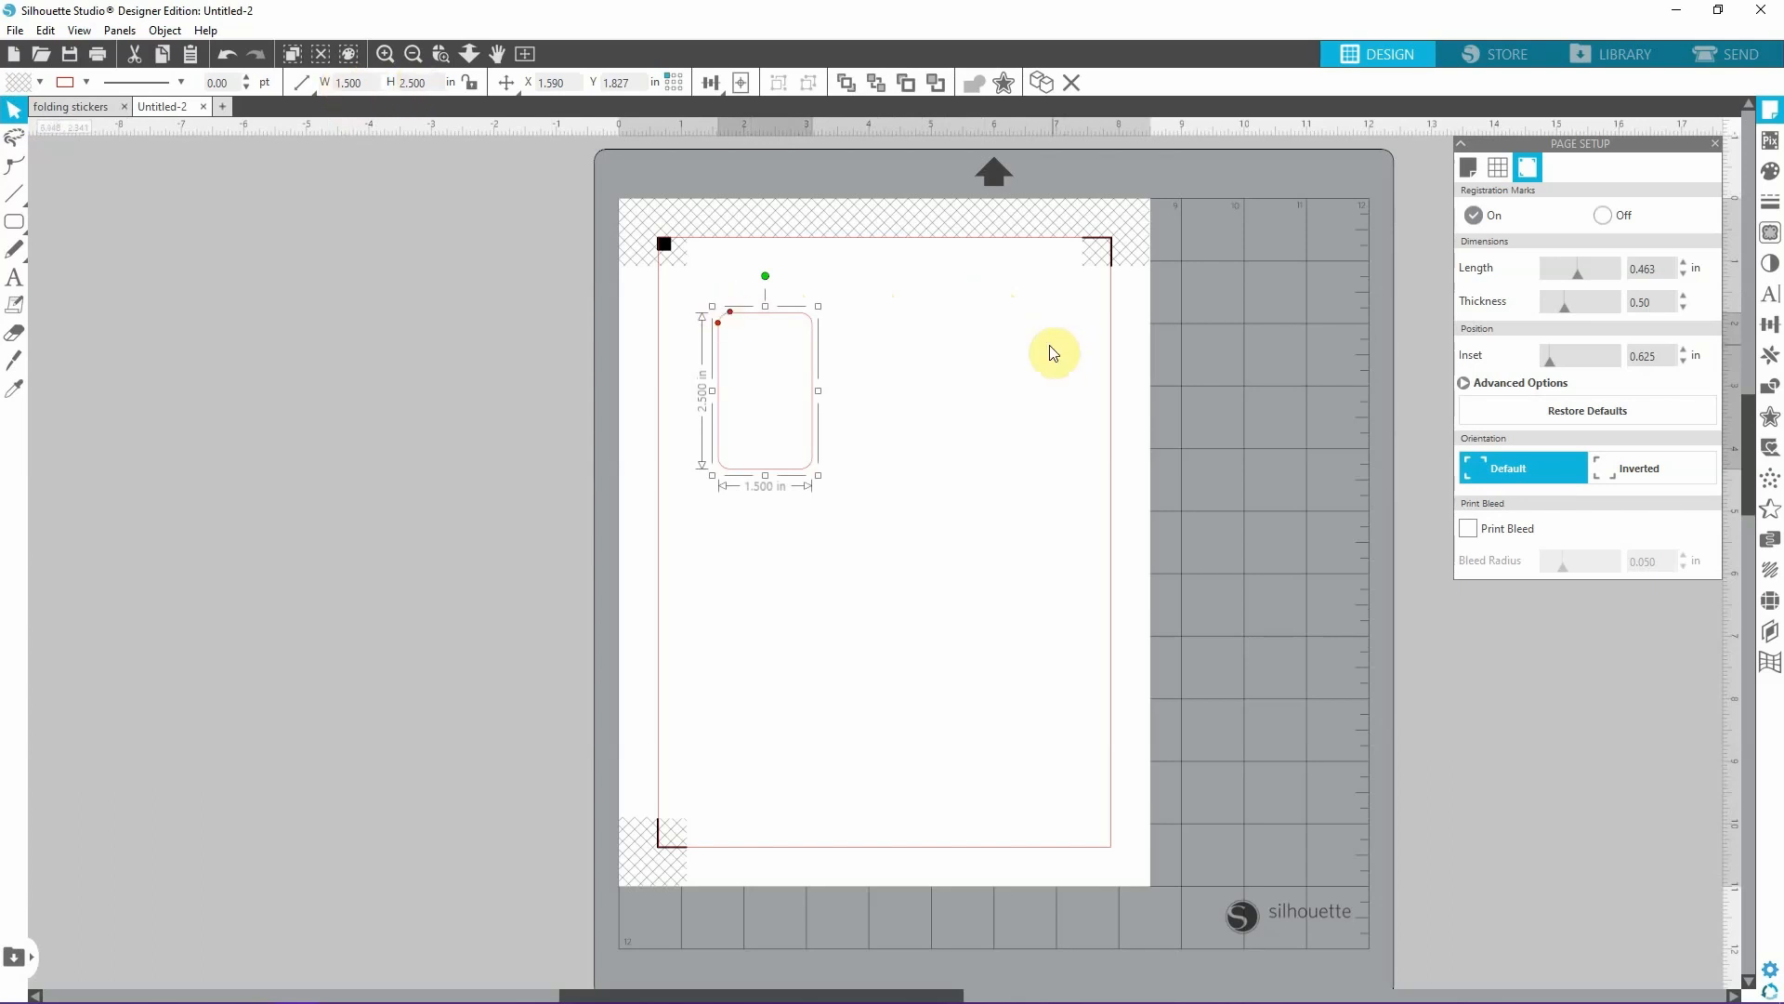
pyautogui.click(1000, 352)
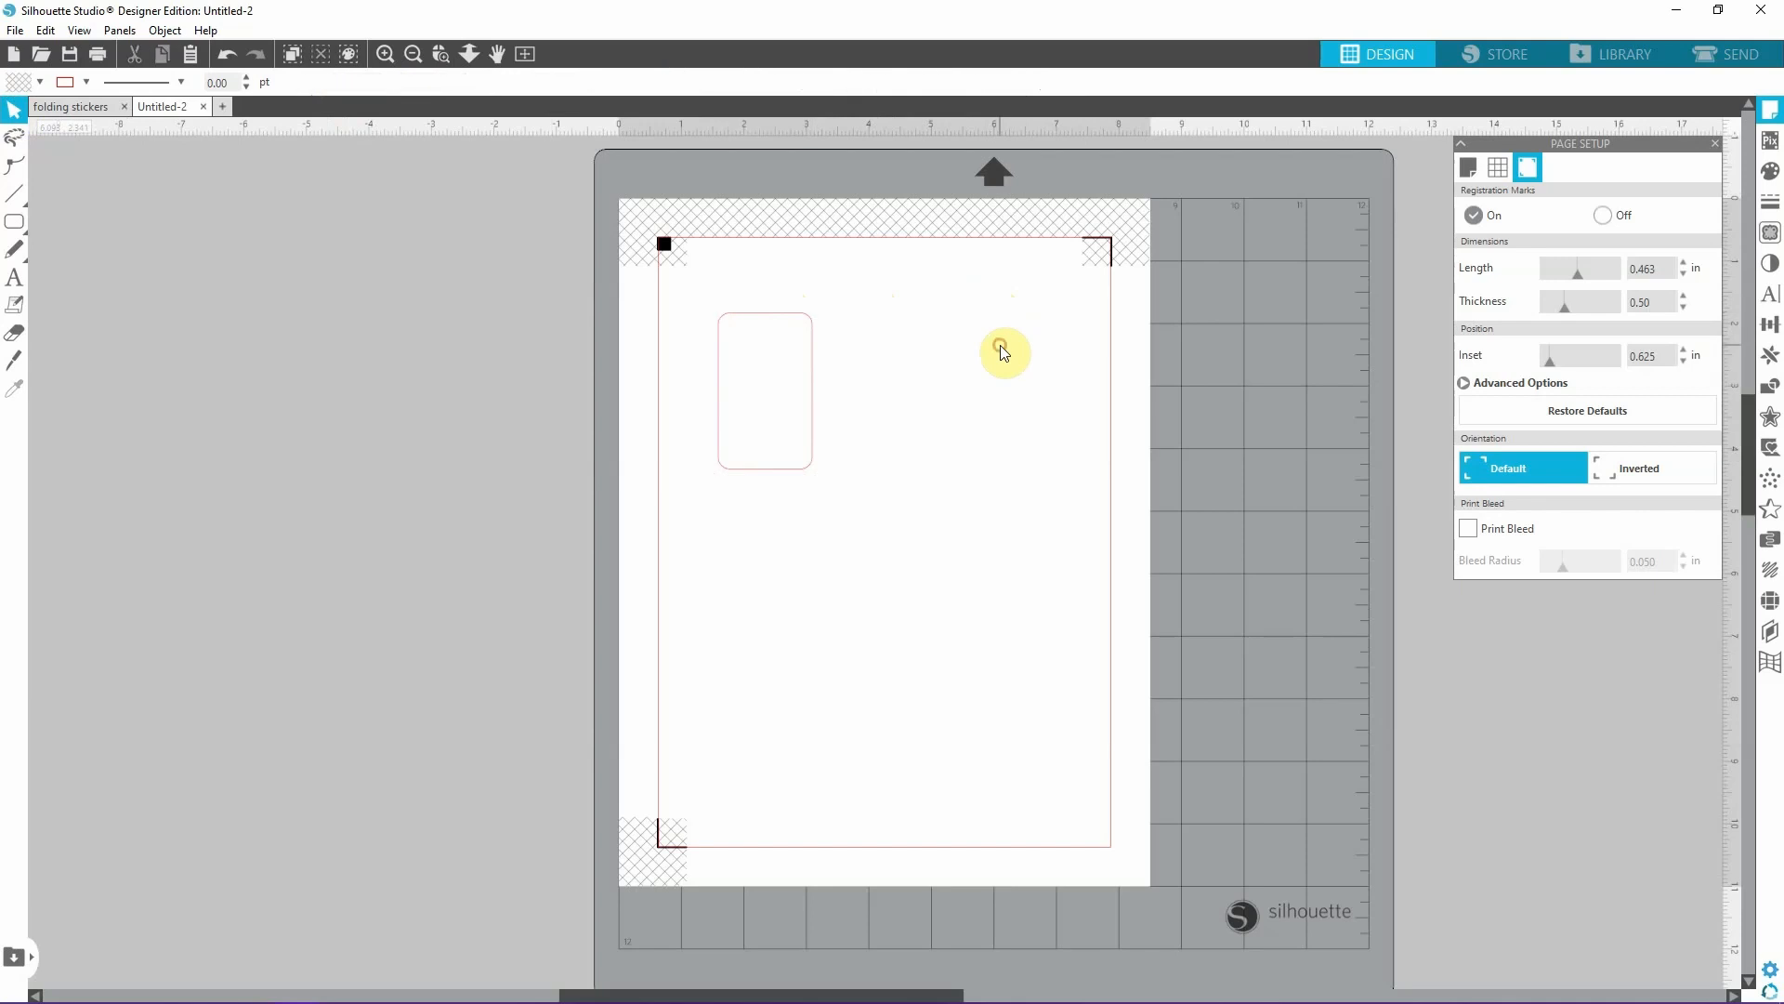
pyautogui.click(827, 351)
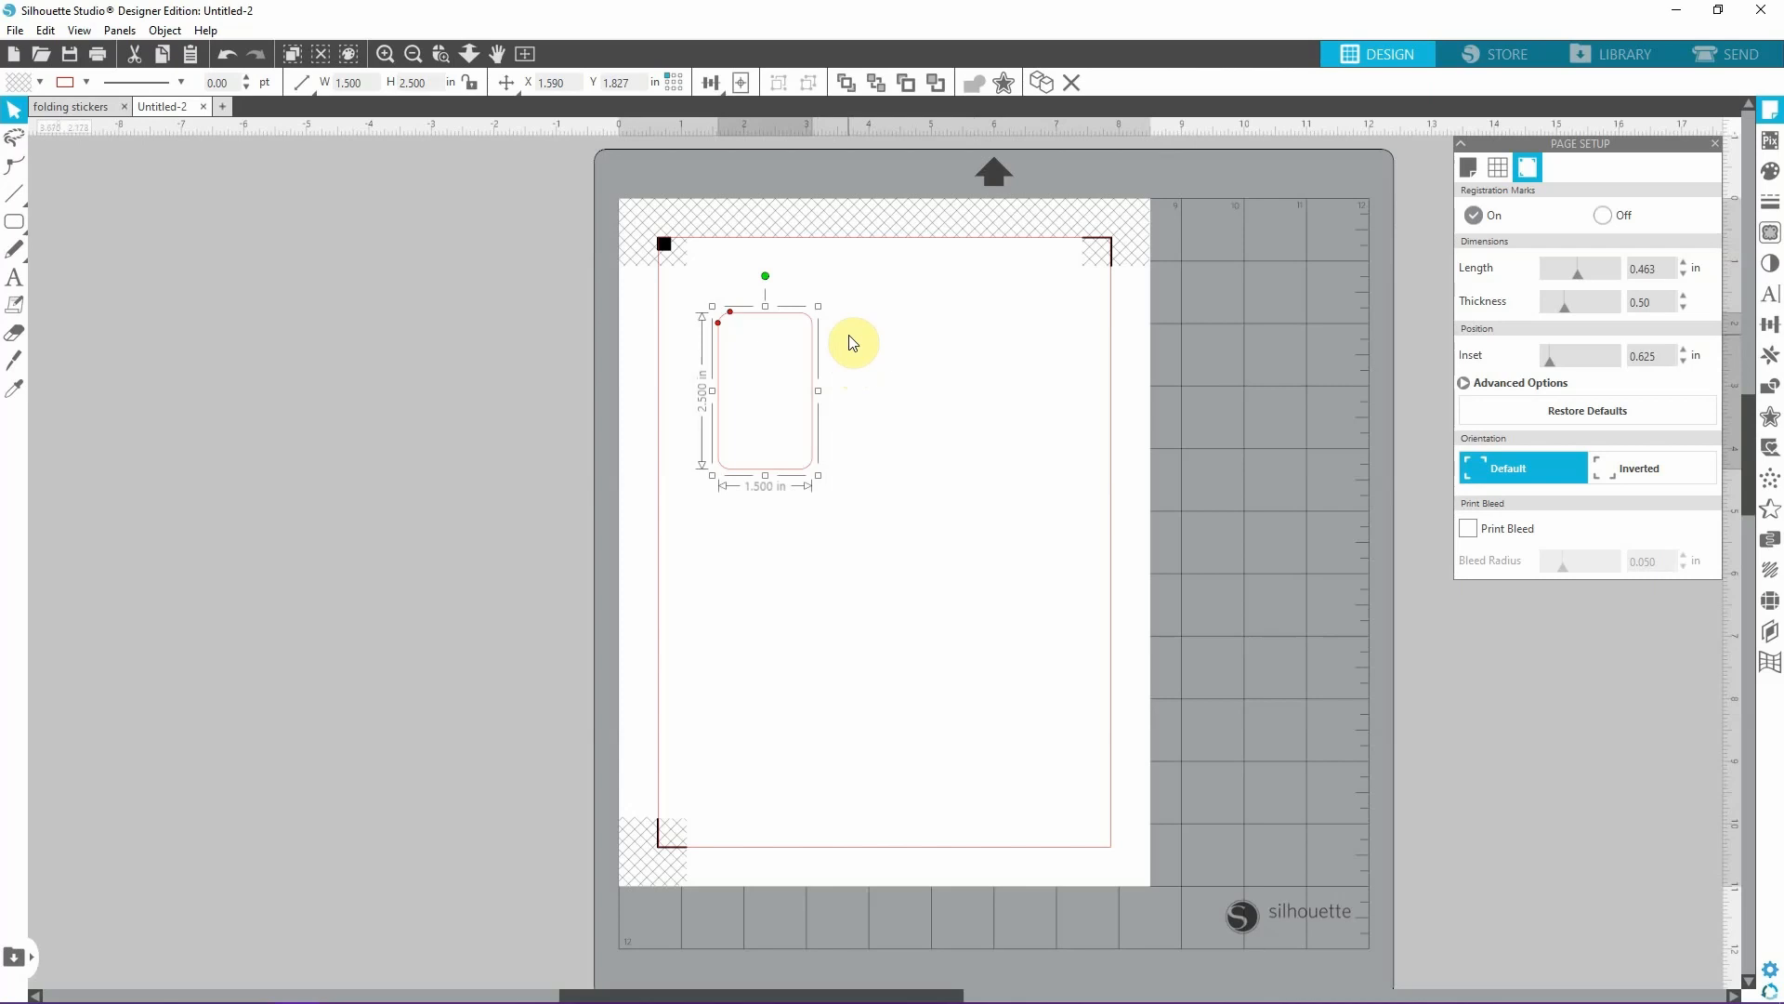
pyautogui.click(910, 481)
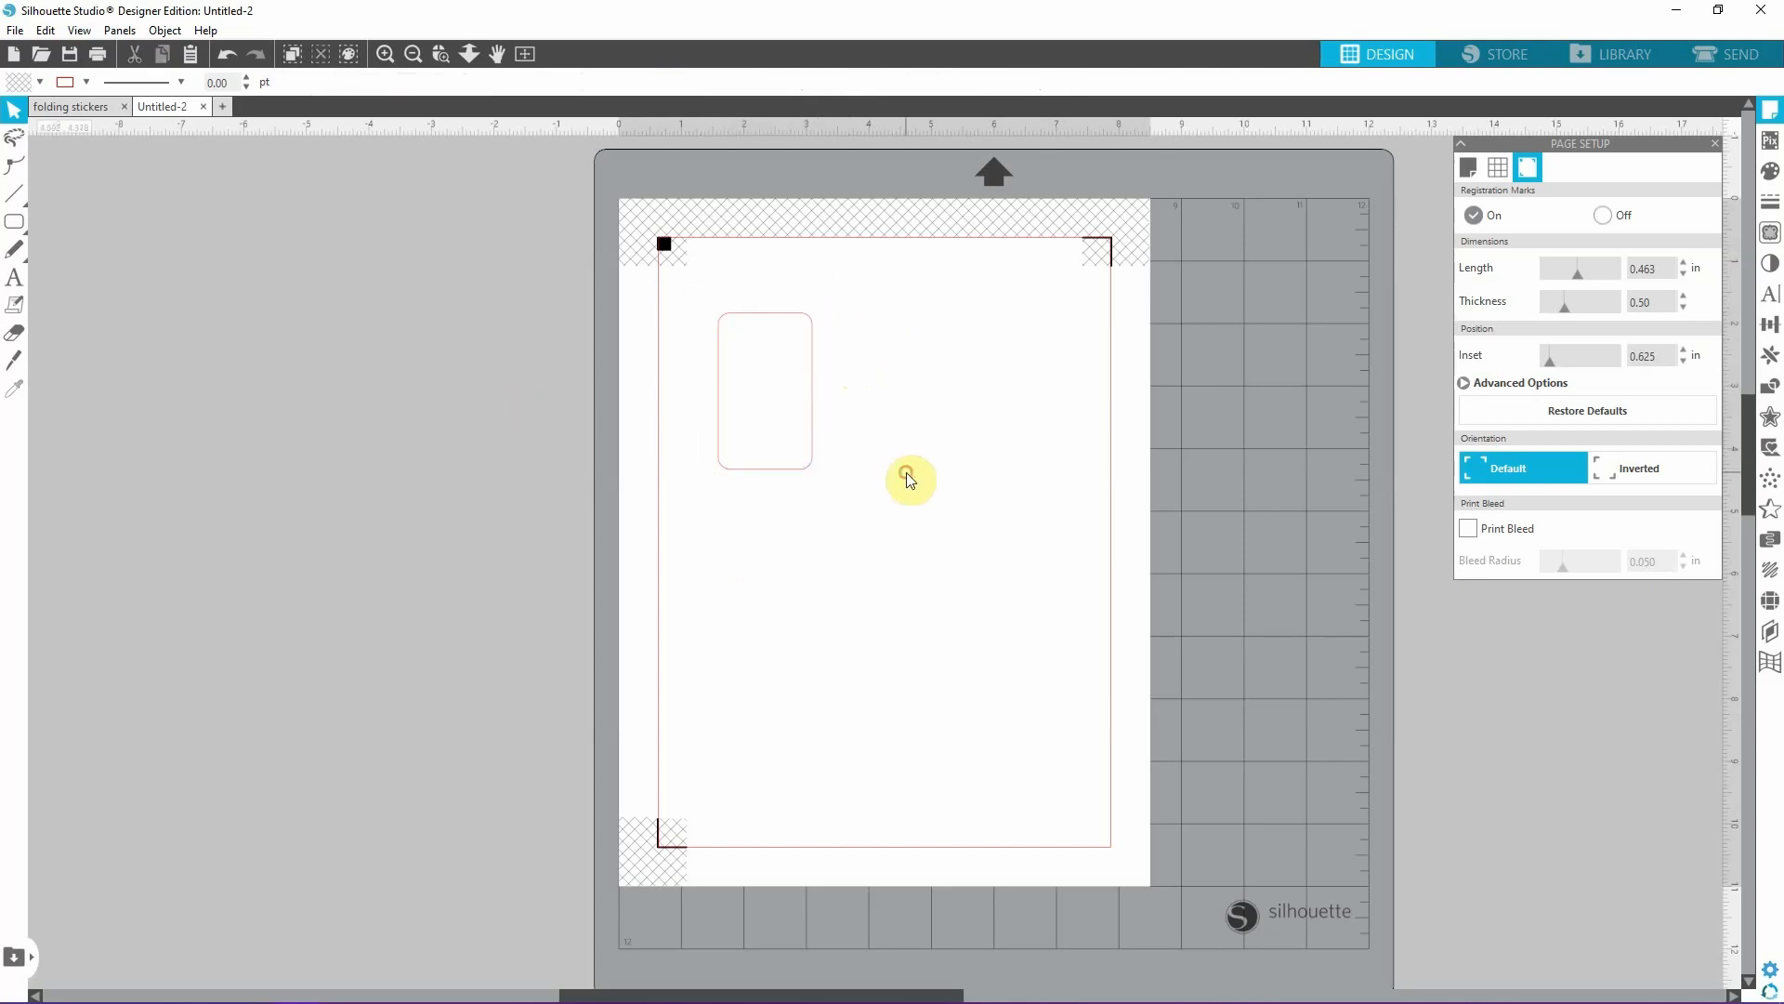
# Reposition the rounded rectangle in the upper left area of the page at about X 1.590, Y 2.050 in.
pyautogui.moveTo(812, 460); pyautogui.dragTo(843, 613)
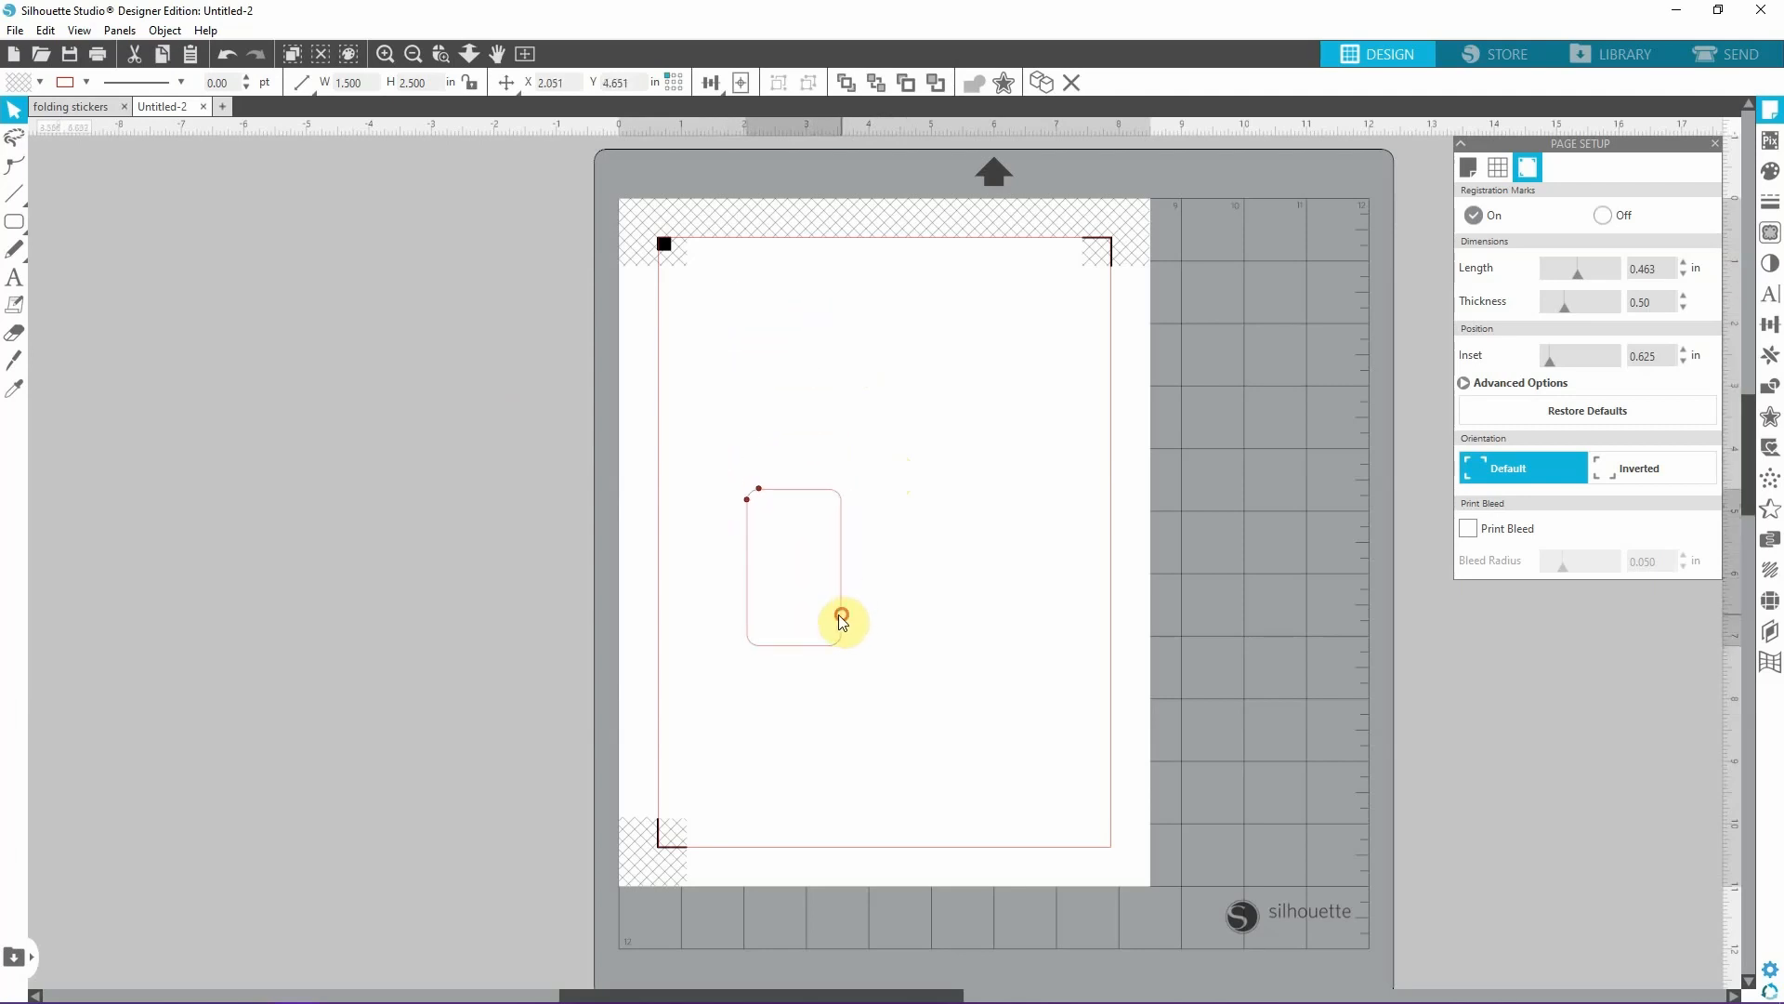
pyautogui.click(811, 396)
pyautogui.moveTo(789, 498); pyautogui.dragTo(766, 339)
pyautogui.click(923, 372)
pyautogui.click(811, 372)
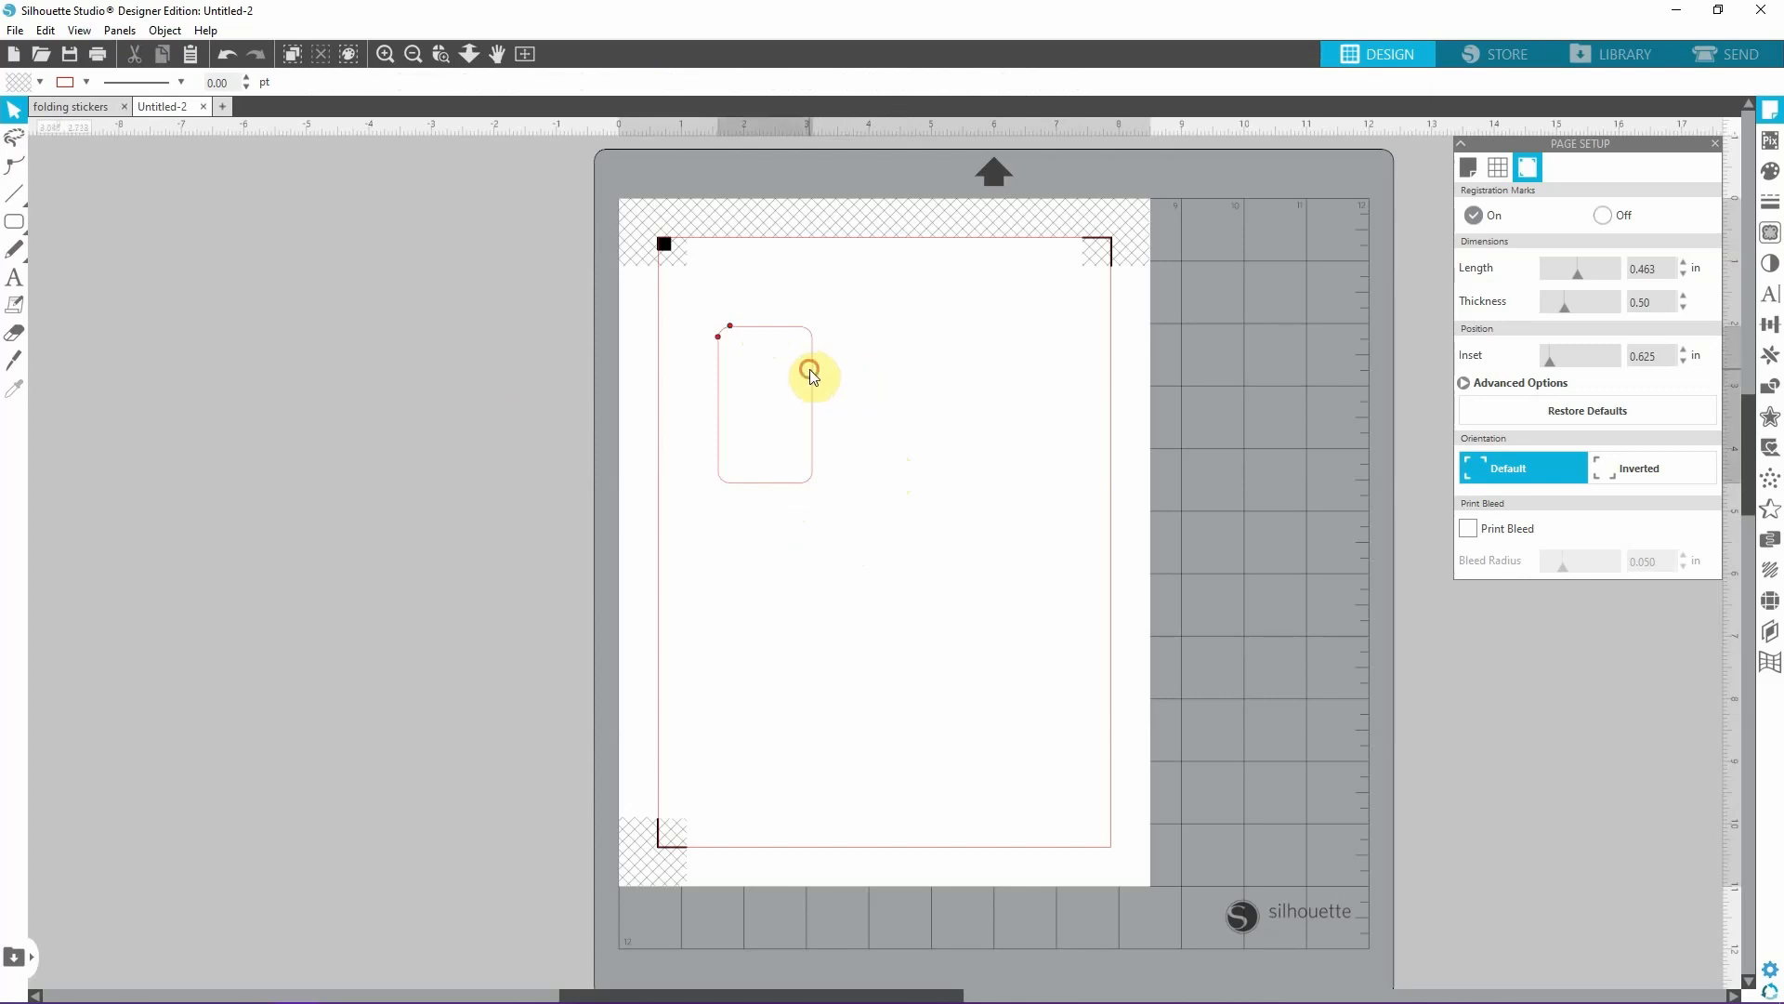
# Duplicate the rounded rectangle and place the copy off the page, beside the cutting mat, as a spare.
pyautogui.press('i')
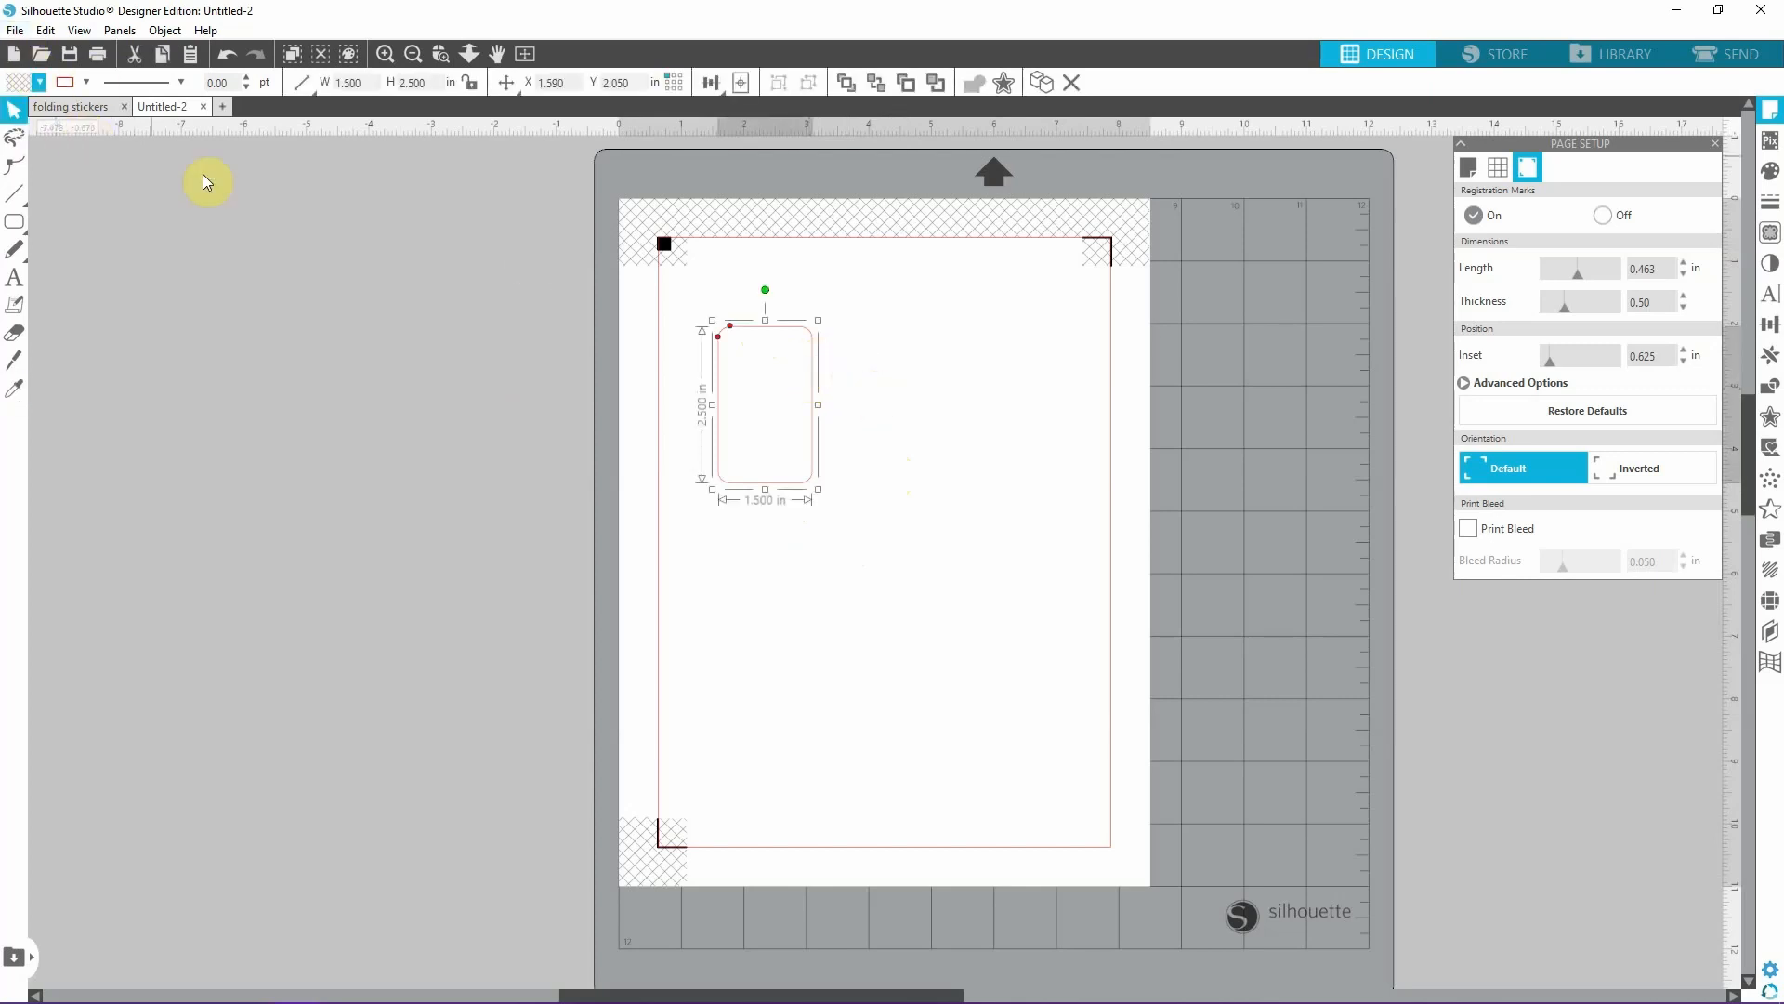
pyautogui.hotkey('ctrl', 'd')
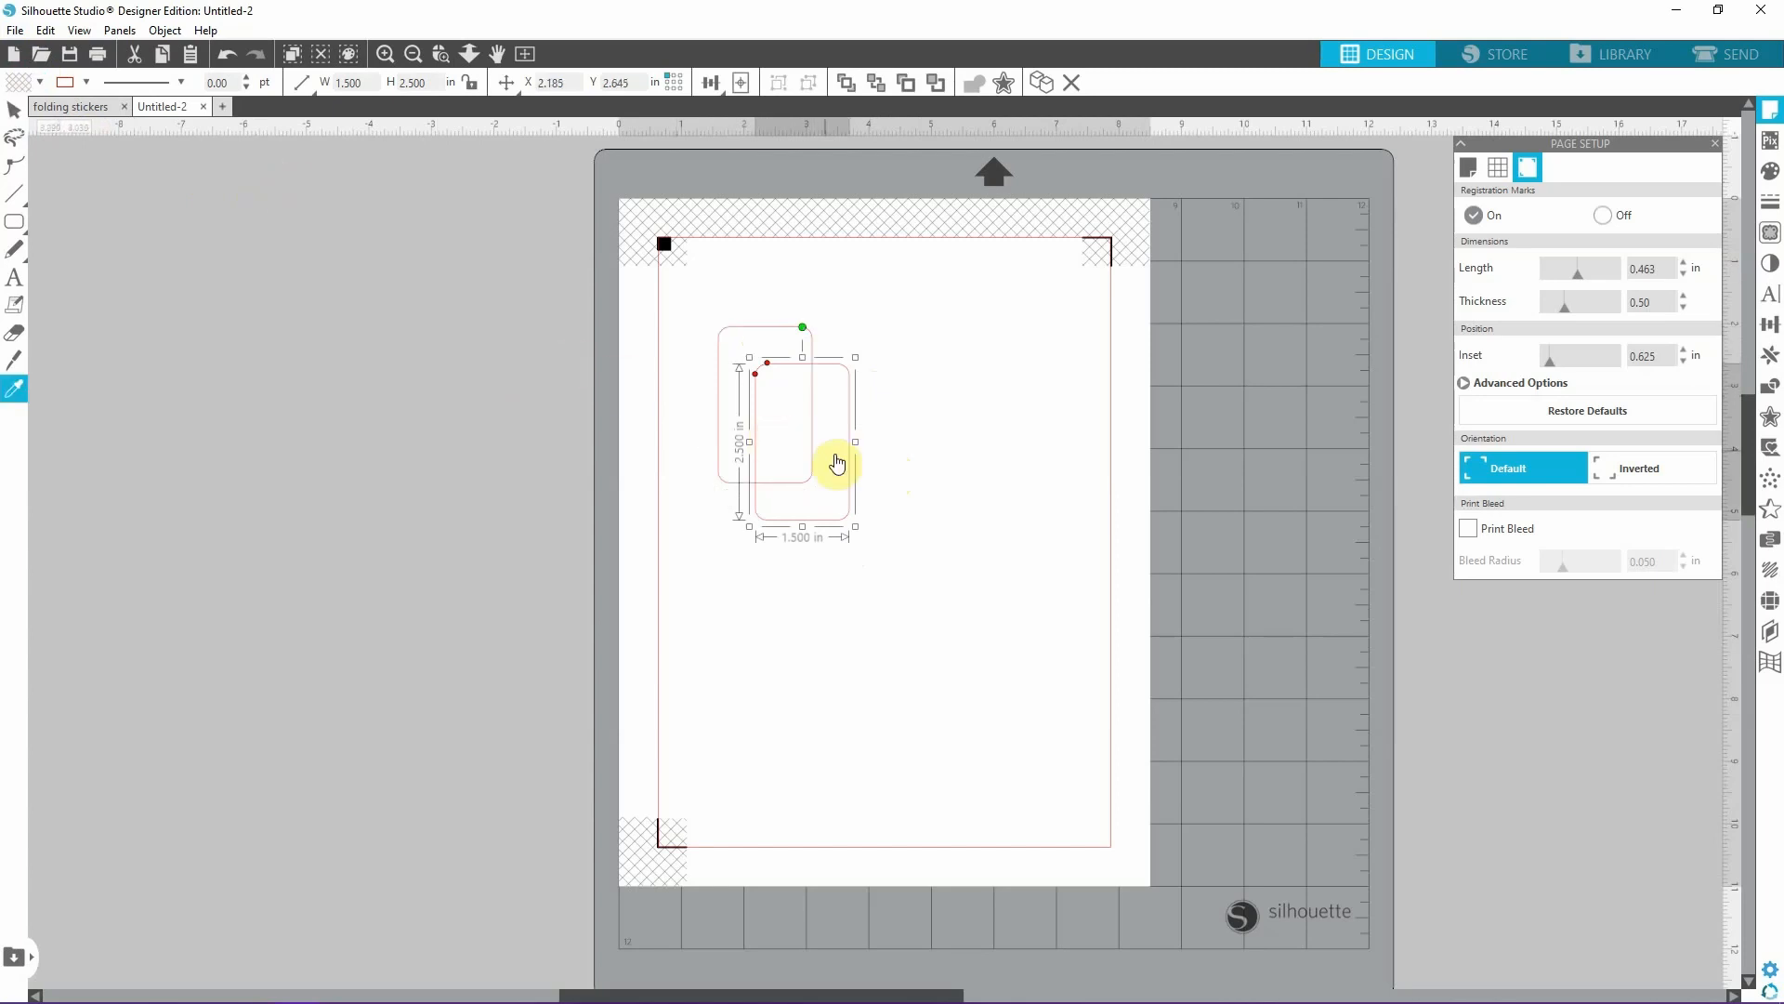
pyautogui.press('v')
pyautogui.moveTo(857, 467); pyautogui.dragTo(524, 429)
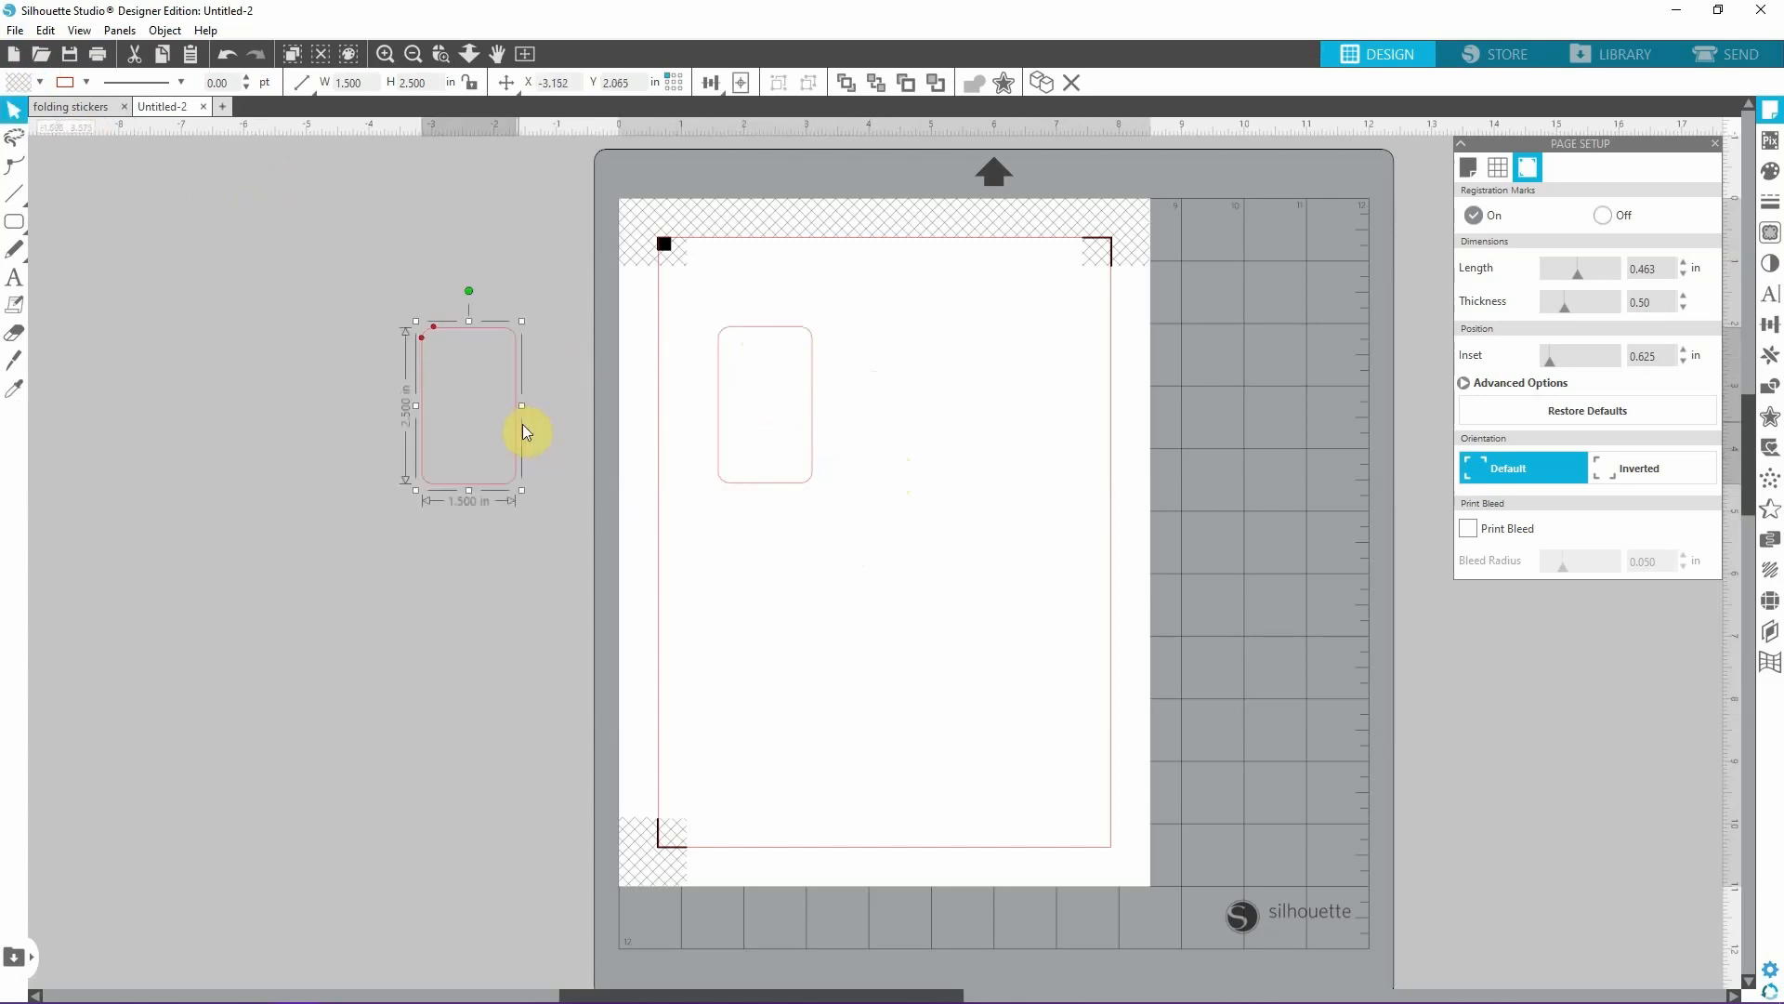
# Duplicate the rectangle on the page and place the copy directly below it with edges meeting, at about X 1.596, Y 4.549 in.
pyautogui.click(784, 489)
pyautogui.press('i')
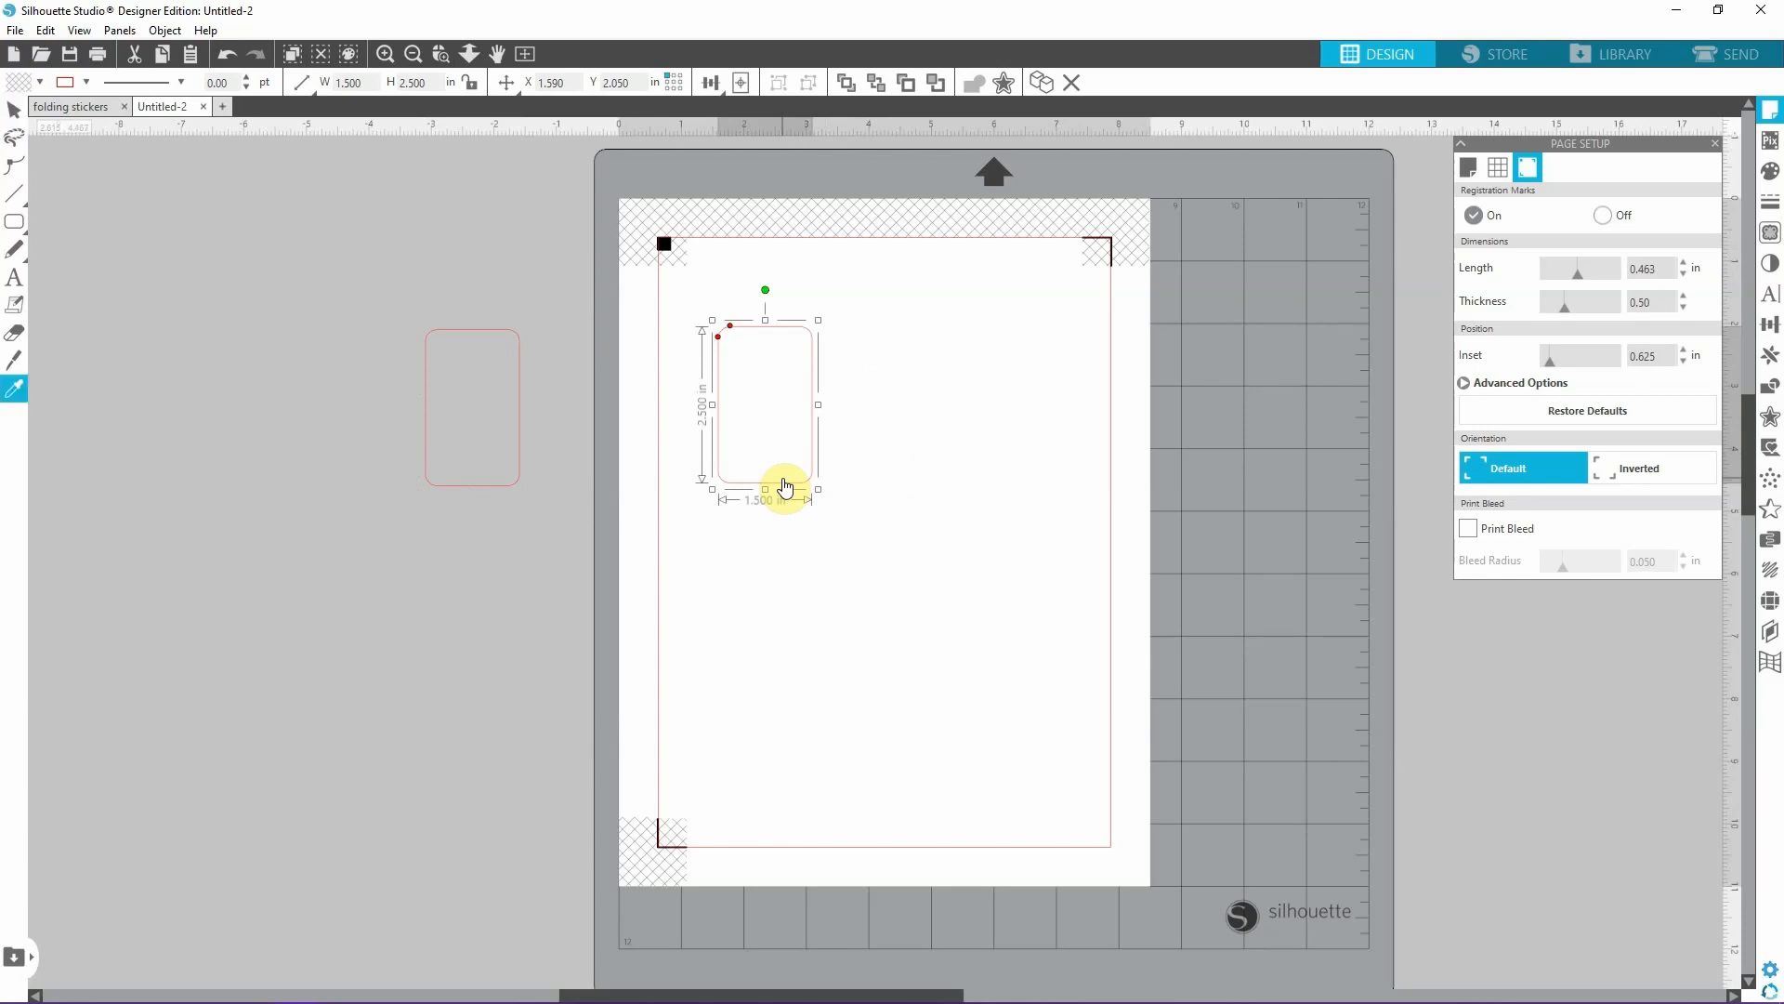
pyautogui.hotkey('ctrl', 'd')
pyautogui.press('v')
pyautogui.moveTo(867, 560); pyautogui.dragTo(797, 639)
pyautogui.click(412, 55)
pyautogui.click(386, 56)
pyautogui.click(386, 56)
pyautogui.click(386, 55)
pyautogui.click(386, 56)
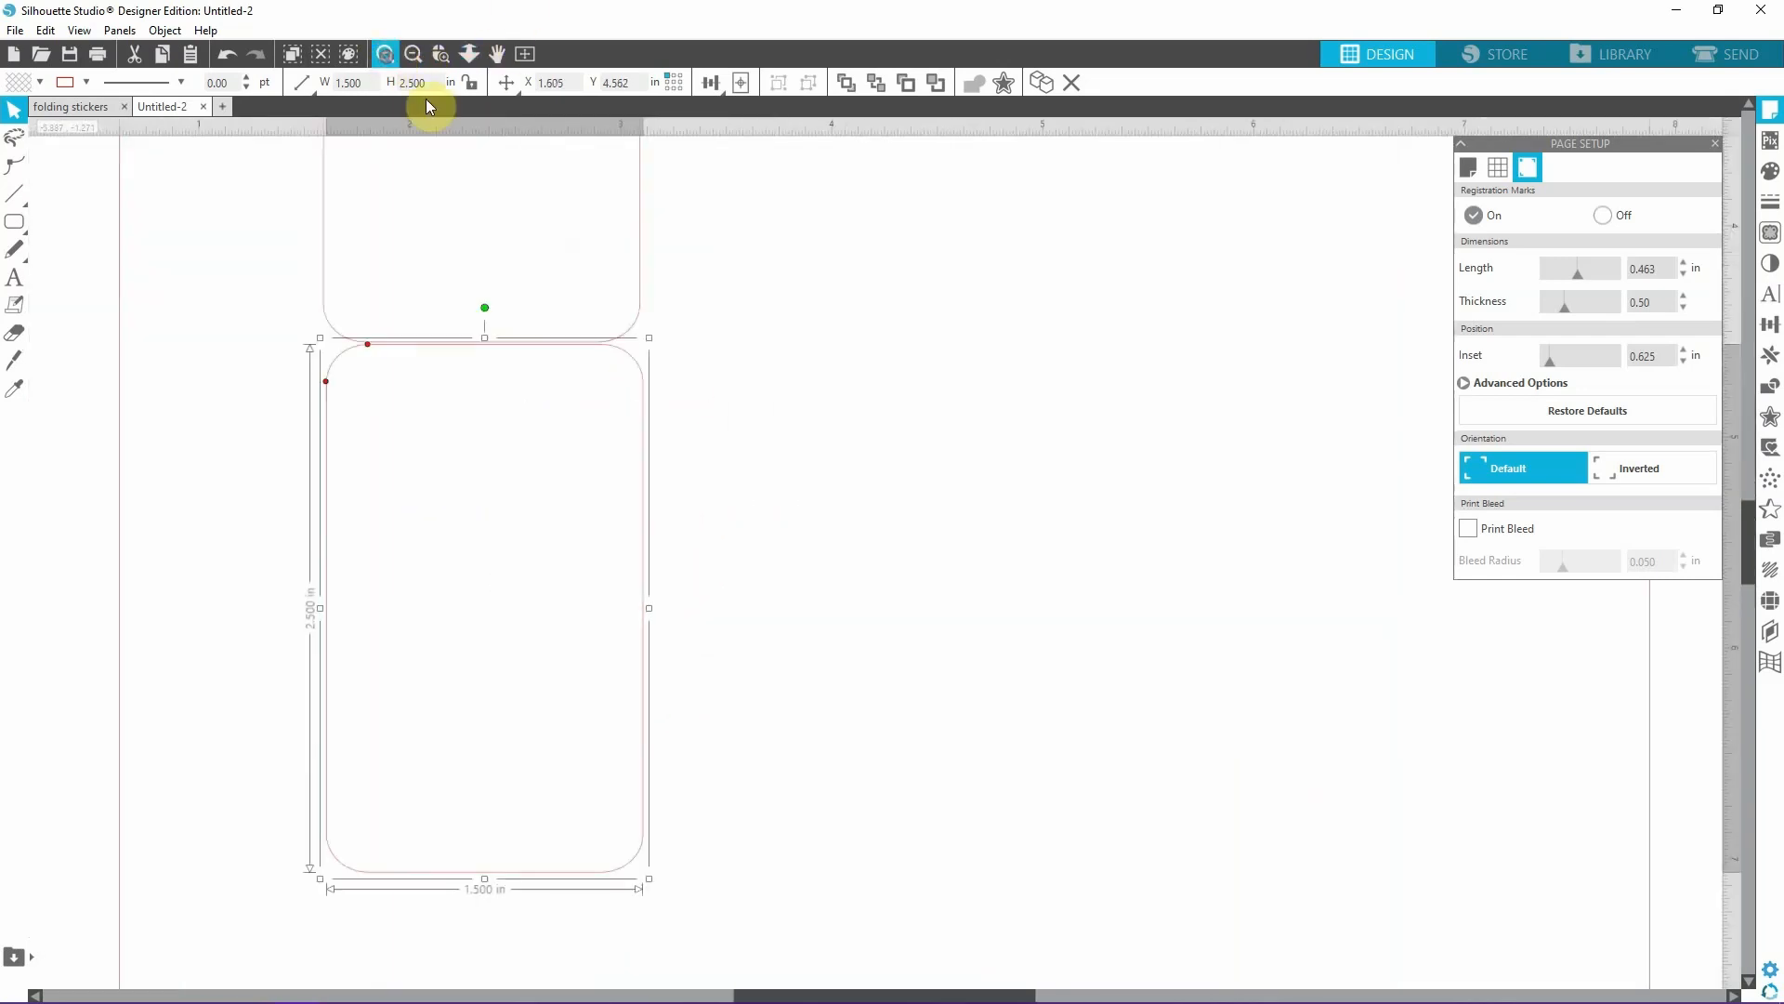
pyautogui.click(643, 407)
pyautogui.moveTo(643, 407); pyautogui.dragTo(643, 410)
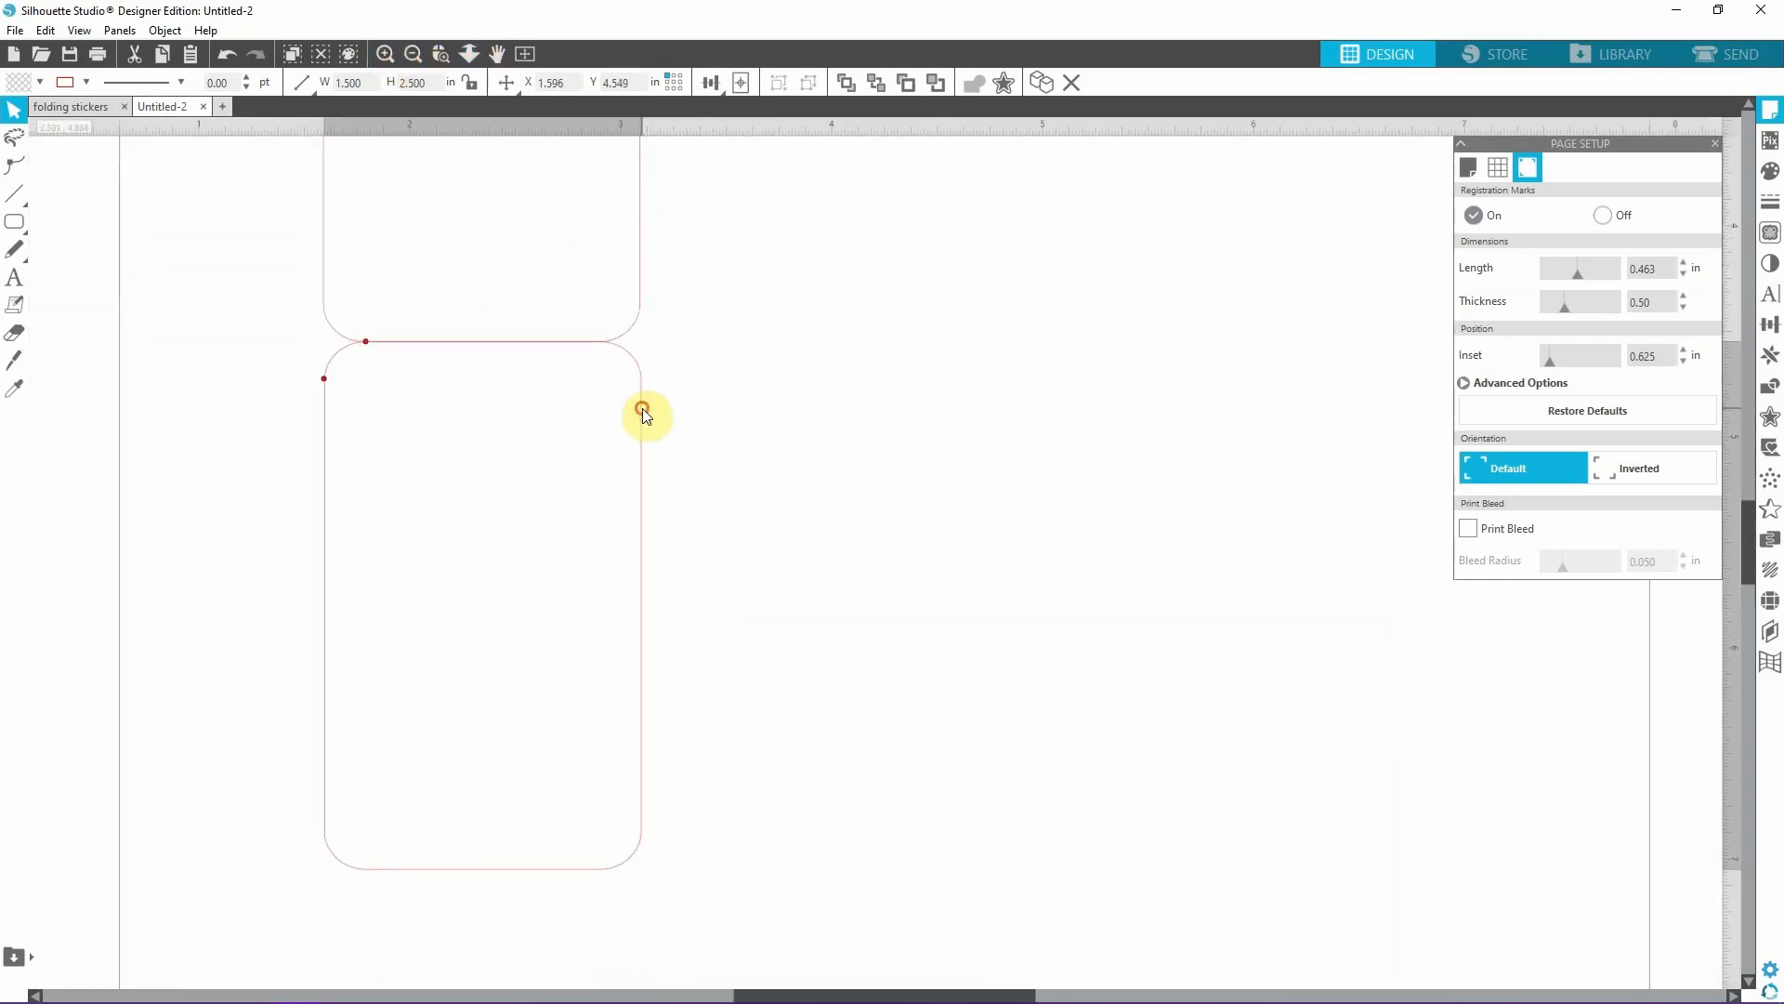
pyautogui.click(749, 428)
# Copy the second rectangle and place the copy directly beneath it as a third panel, at about X 1.561, Y 7.050 in.
pyautogui.click(640, 752)
pyautogui.scroll(-6, 198, 426)
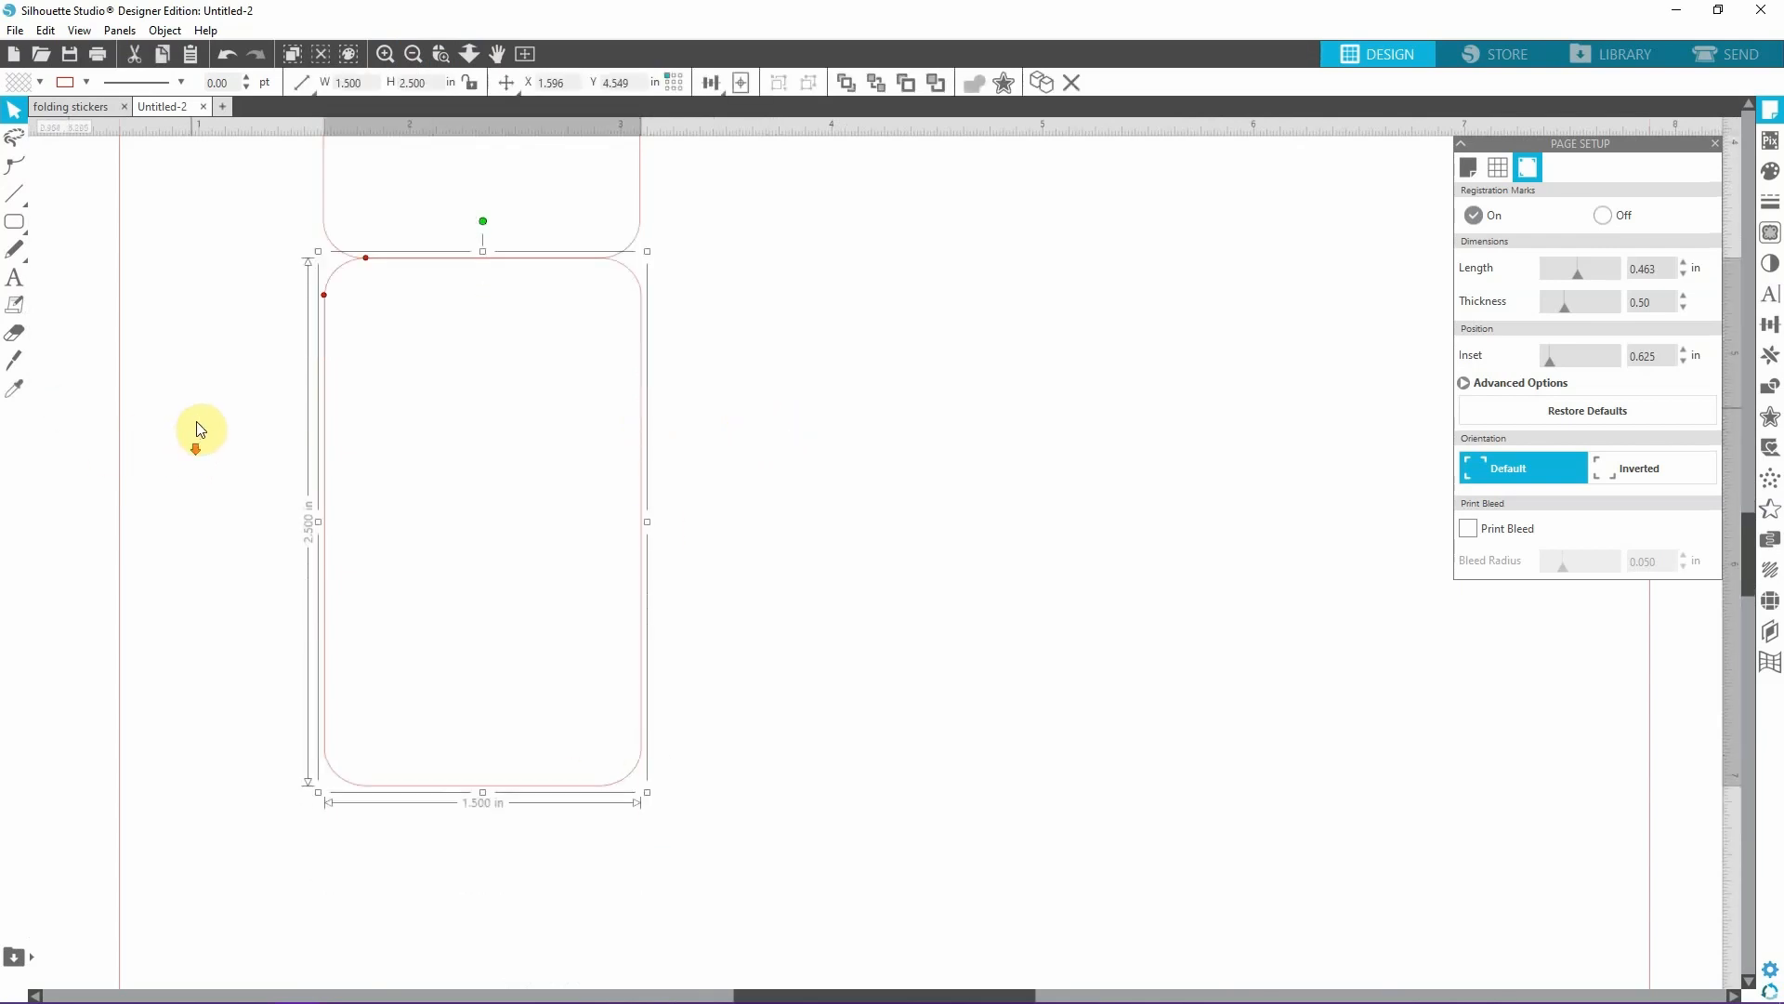
pyautogui.press('i')
pyautogui.hotkey('ctrl', 'v')
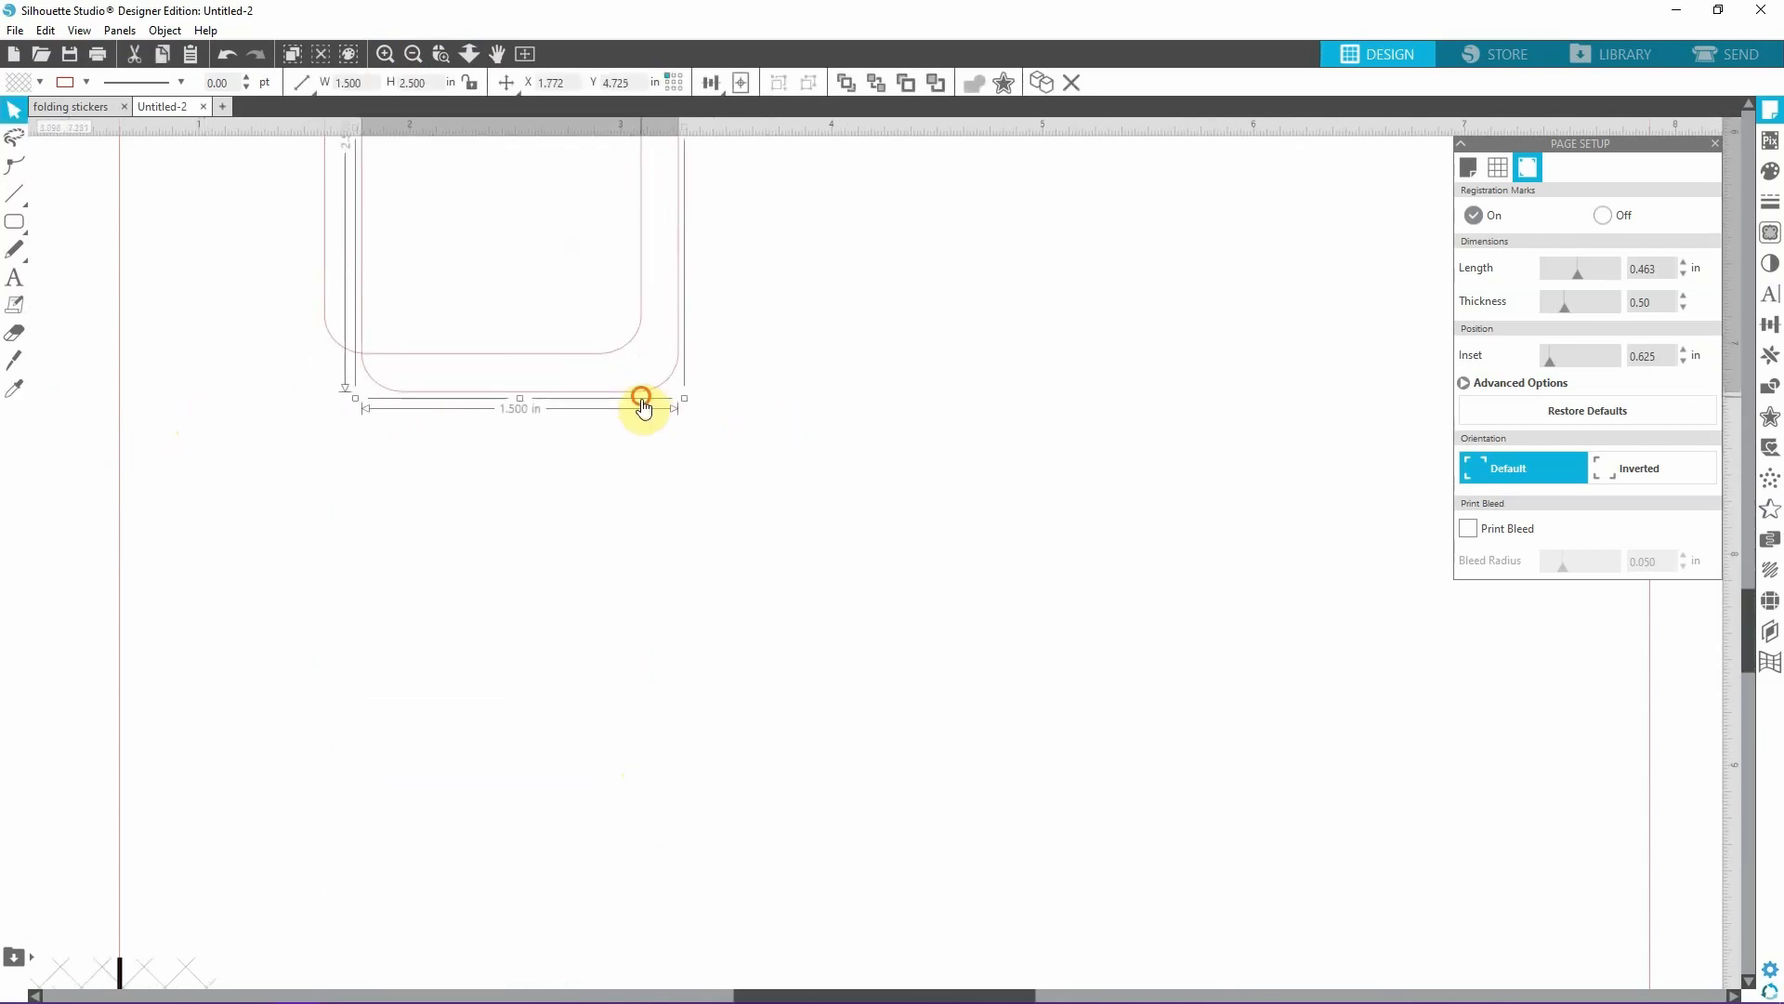
pyautogui.moveTo(639, 399); pyautogui.dragTo(597, 888)
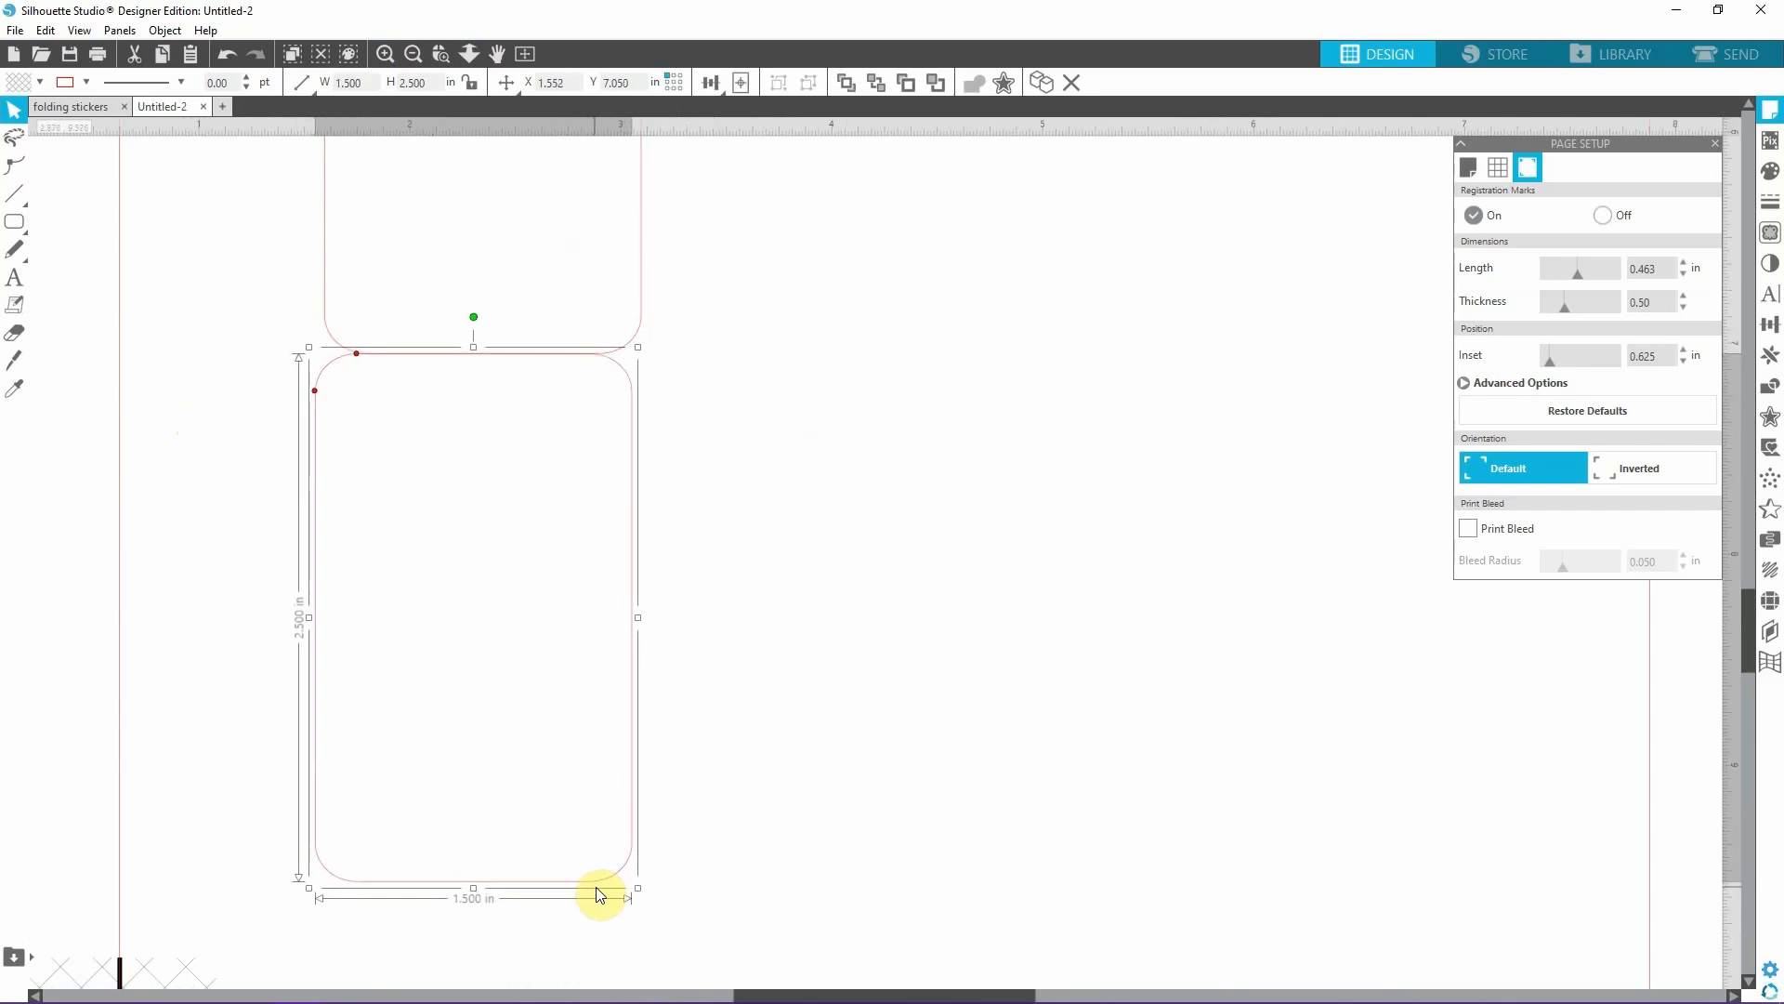
pyautogui.click(717, 271)
# Align the three stacked rectangles on their centers so they form a straight vertical column.
pyautogui.click(424, 58)
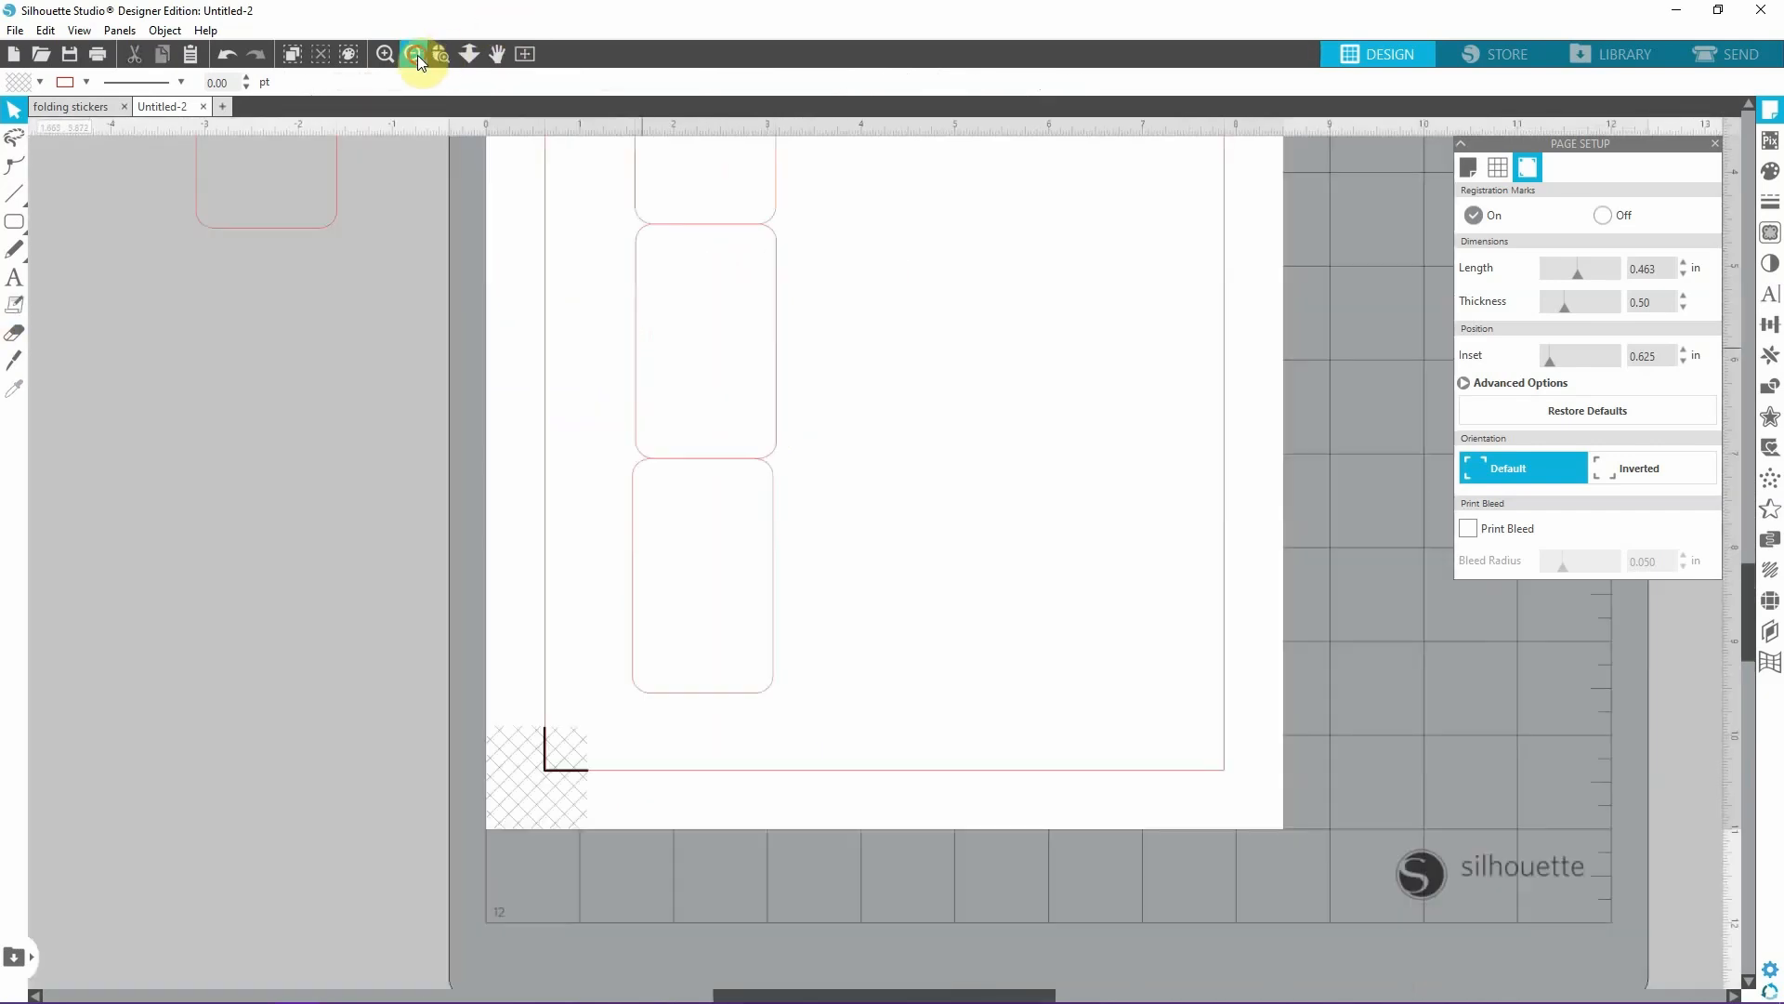
pyautogui.click(416, 54)
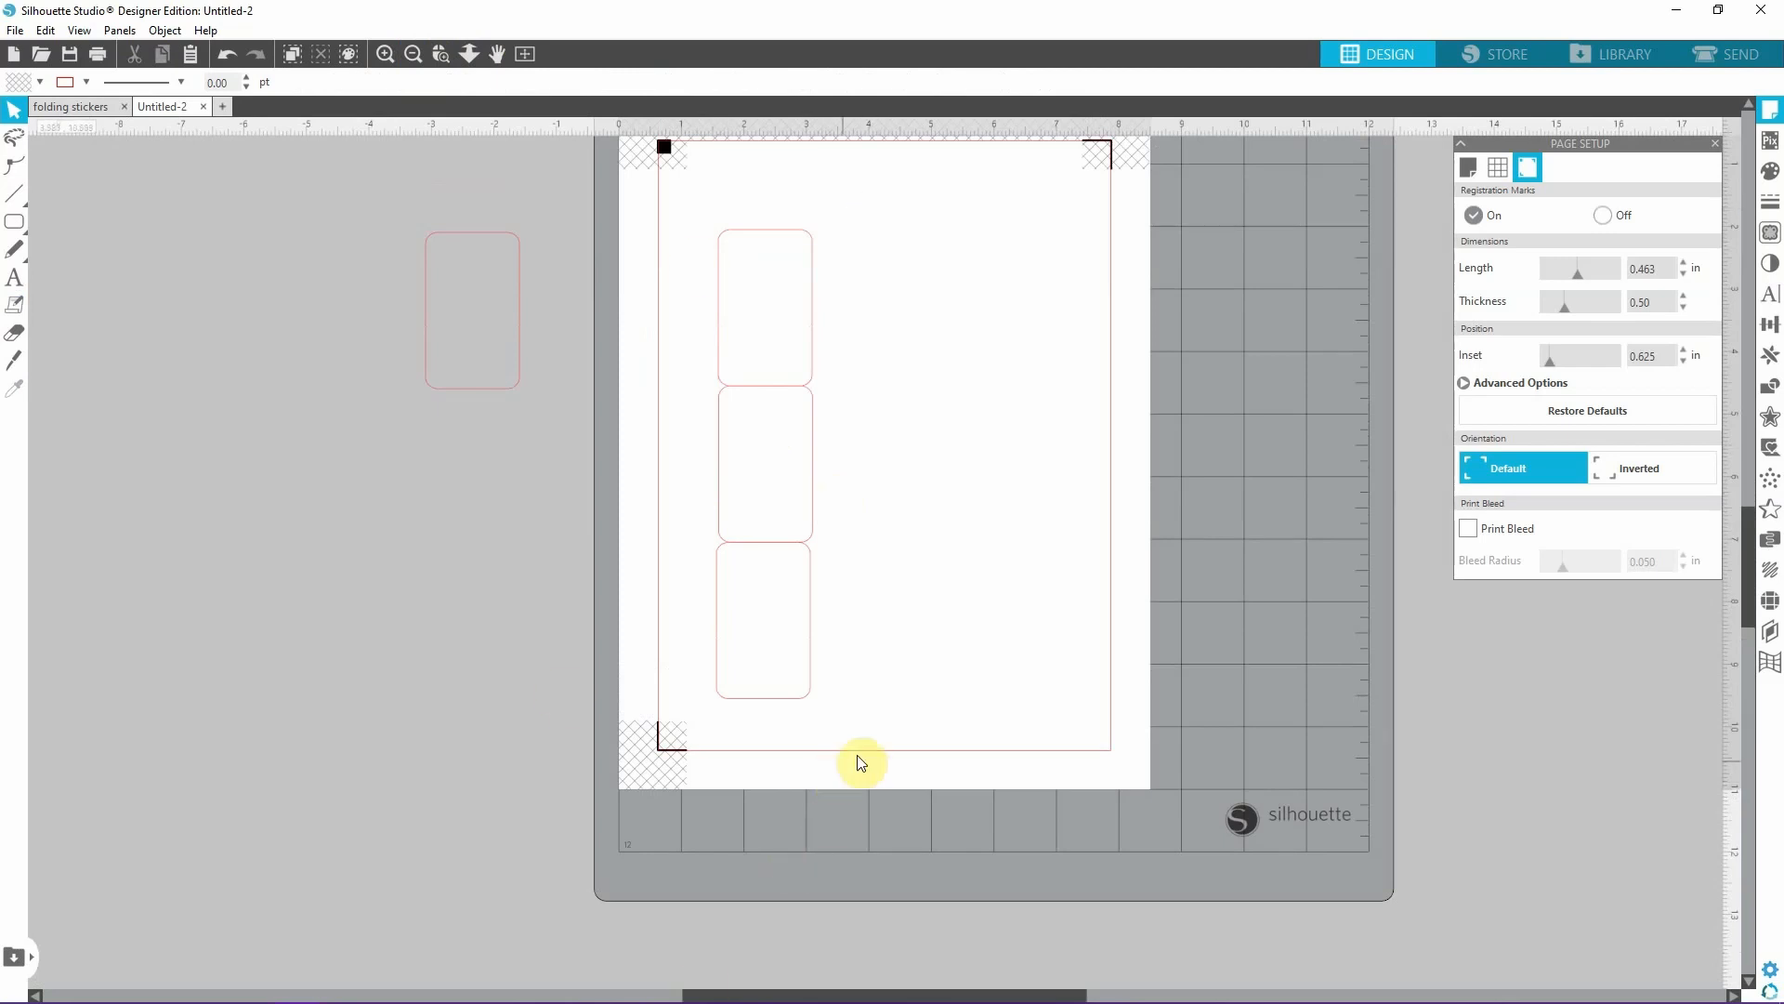
pyautogui.moveTo(856, 756); pyautogui.dragTo(697, 179)
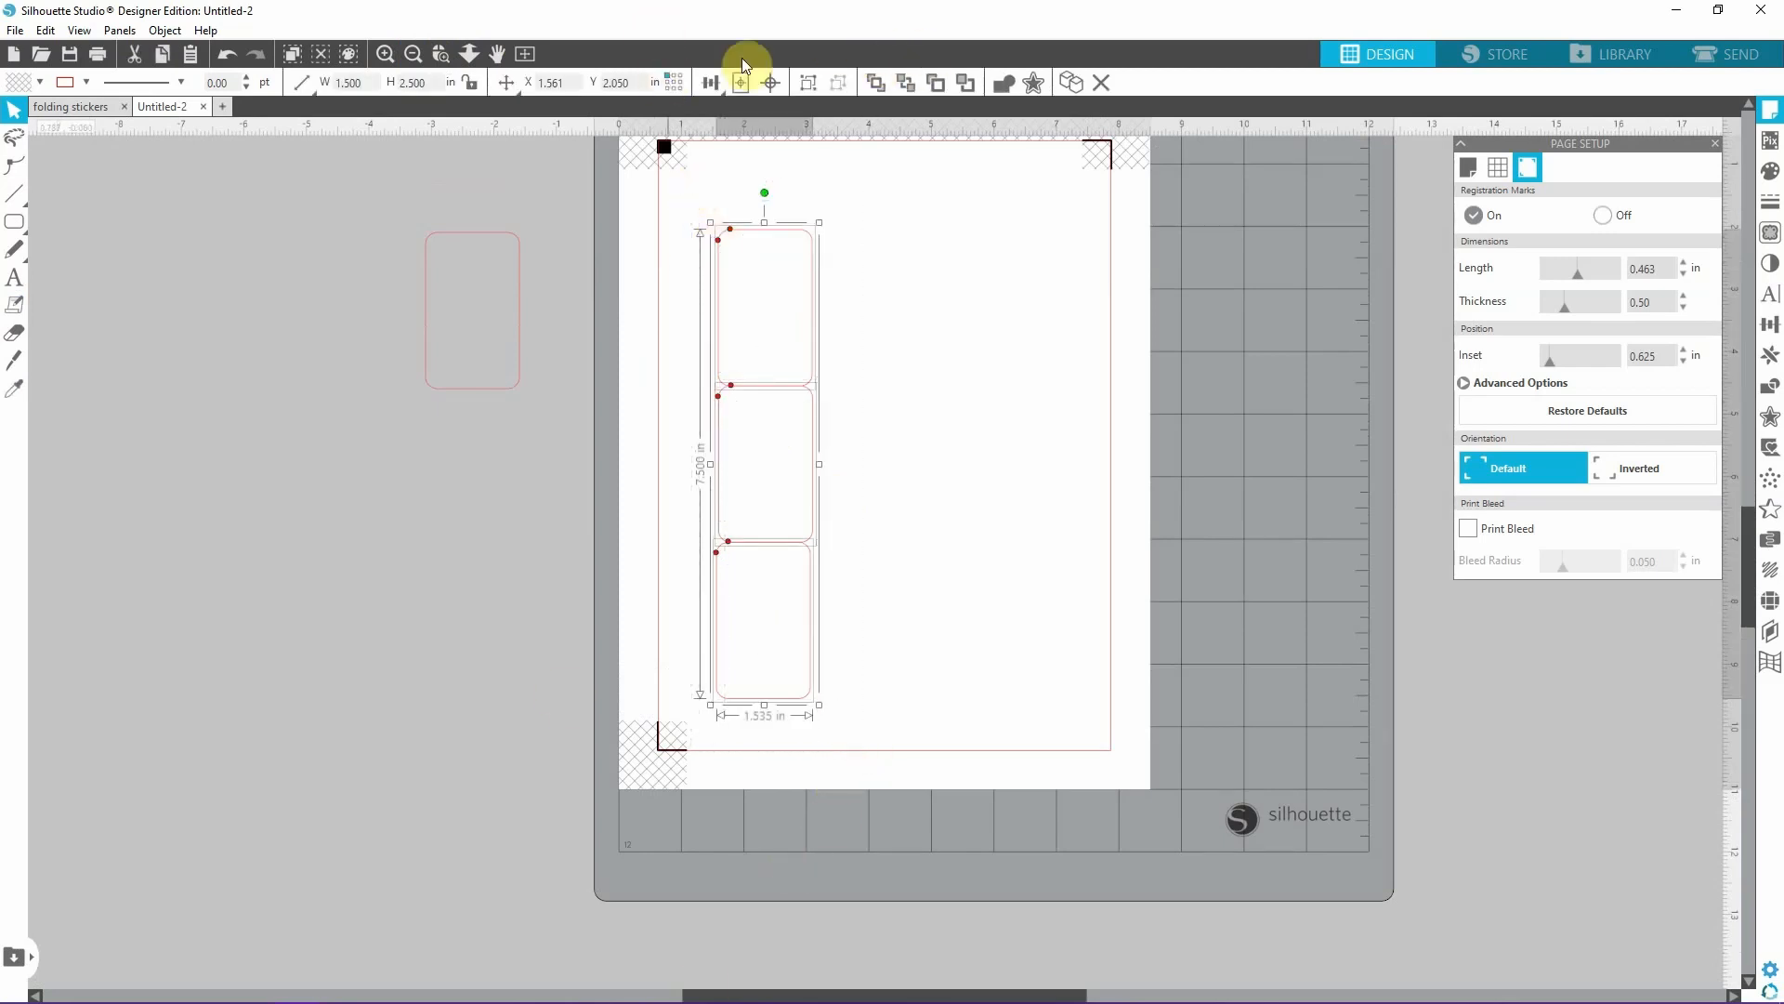
pyautogui.moveTo(715, 82)
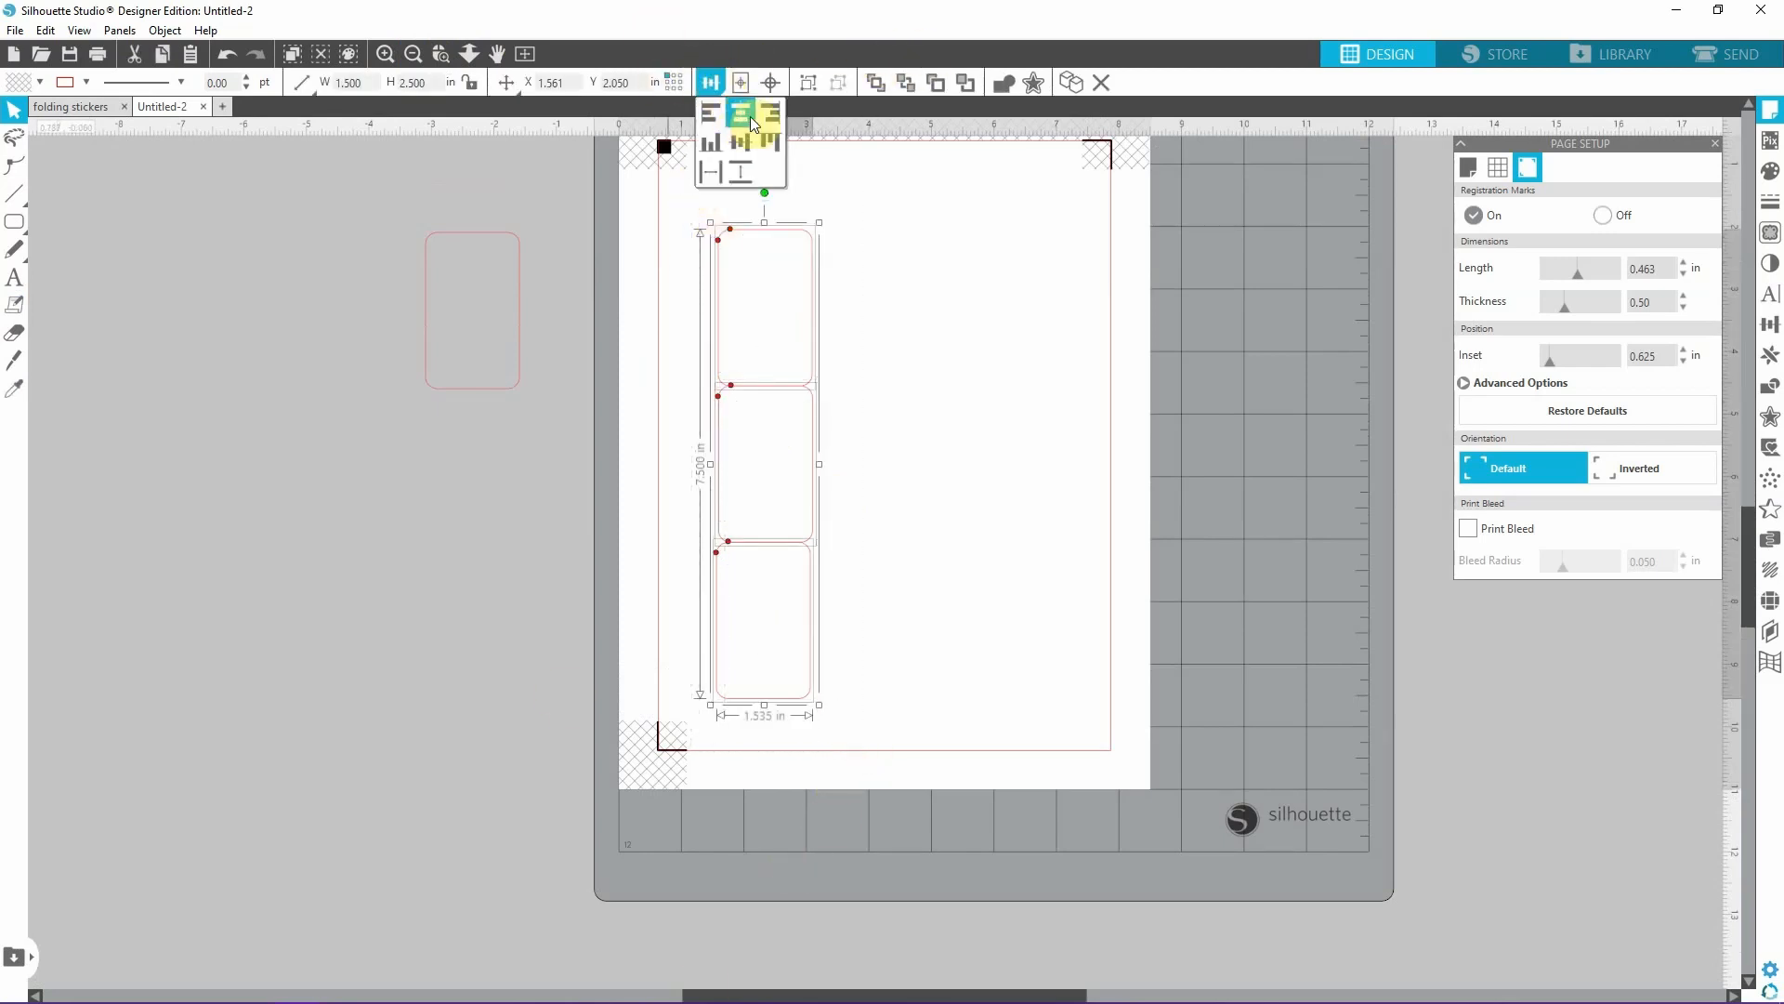
pyautogui.click(745, 116)
pyautogui.click(964, 458)
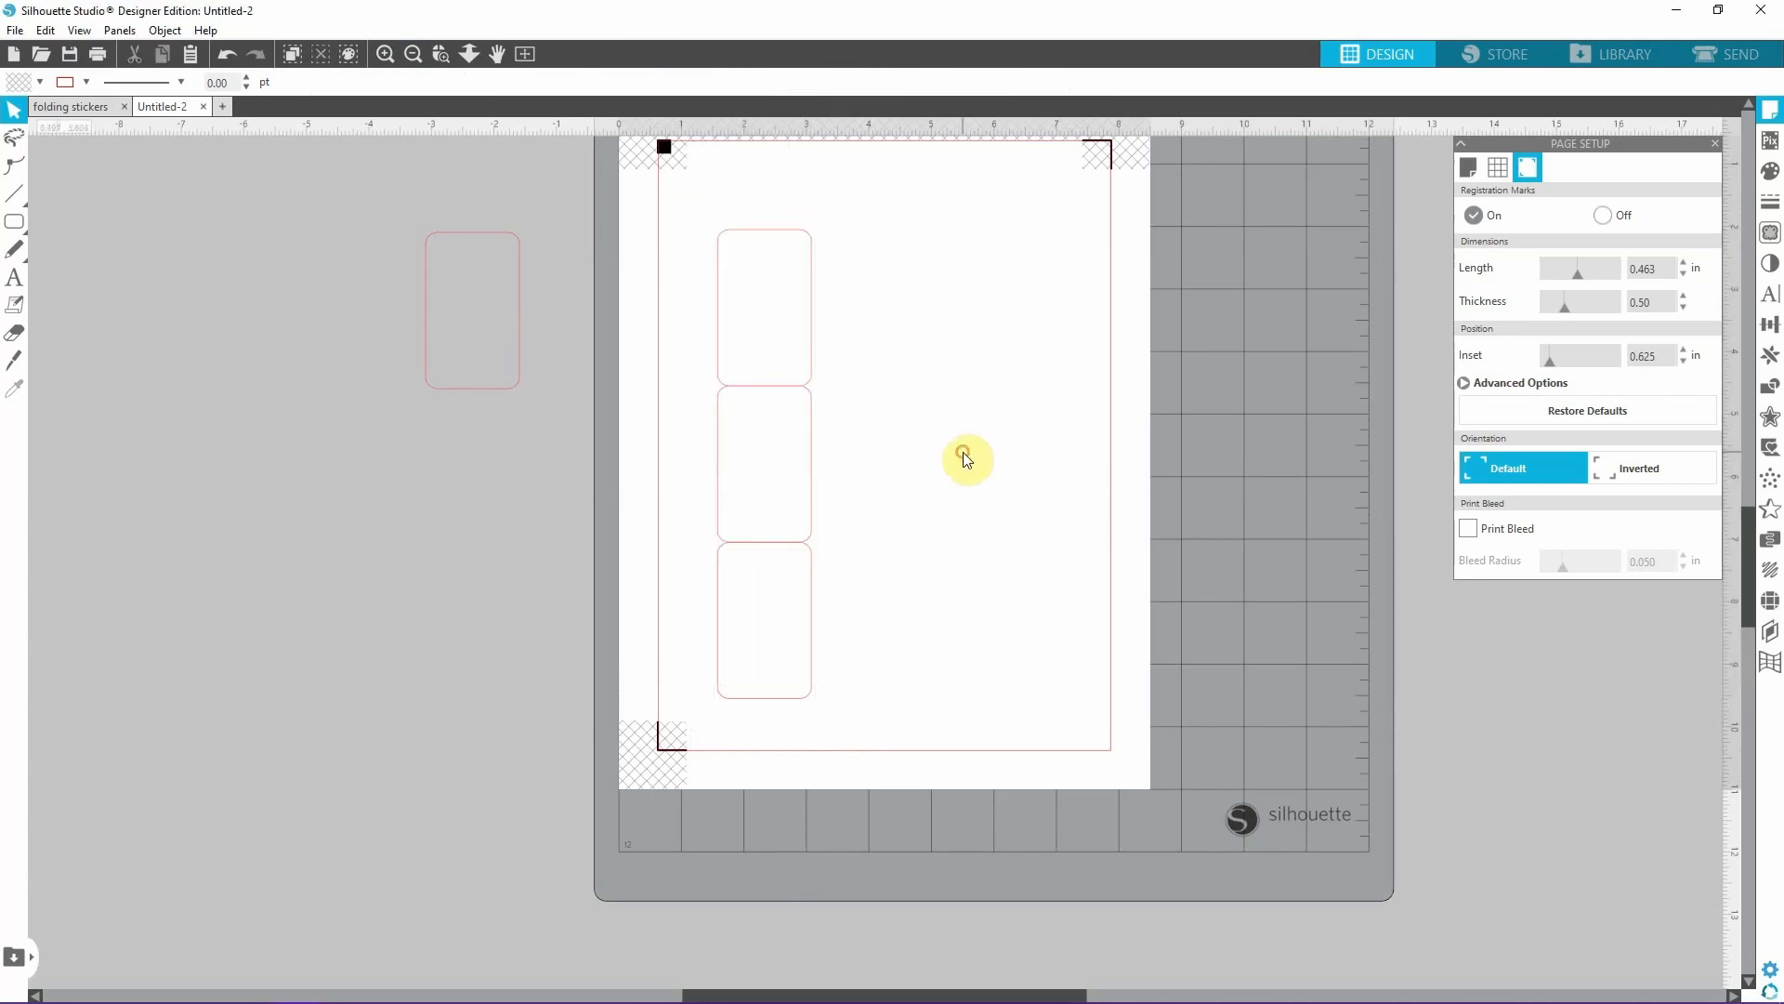
# Try to weld all three stacked rectangles into one shape.
pyautogui.moveTo(673, 189); pyautogui.dragTo(958, 781)
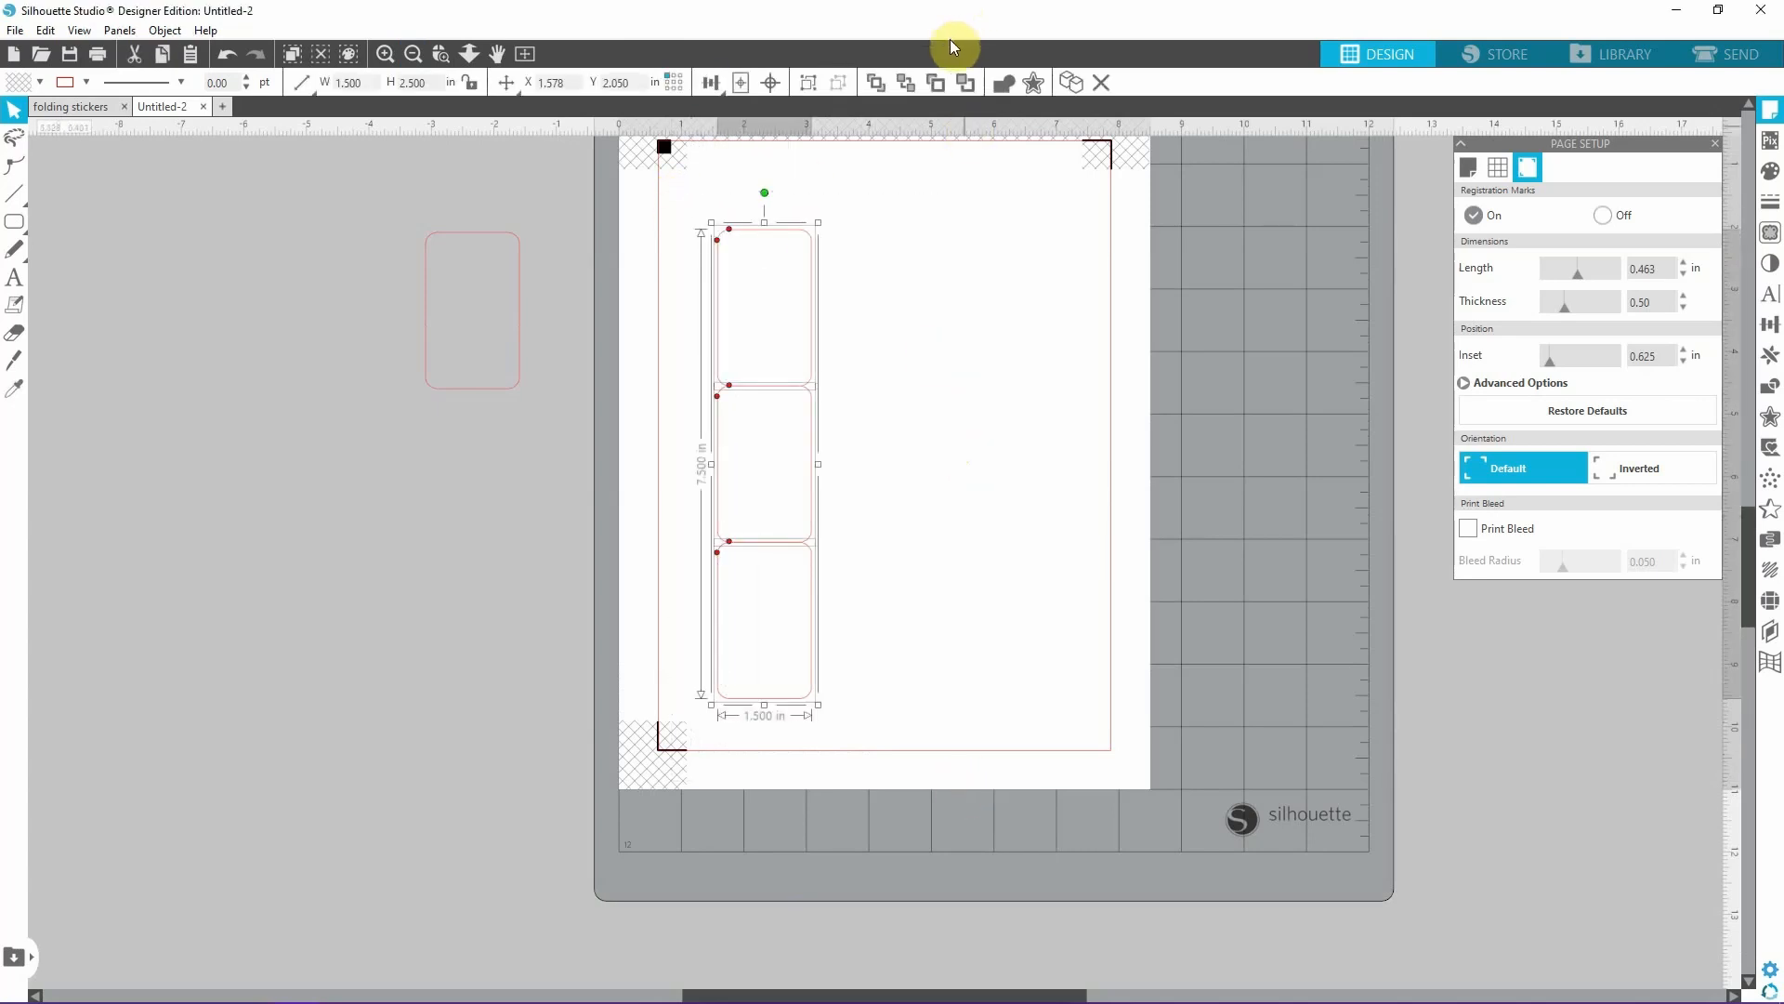
pyautogui.click(1007, 86)
pyautogui.click(988, 505)
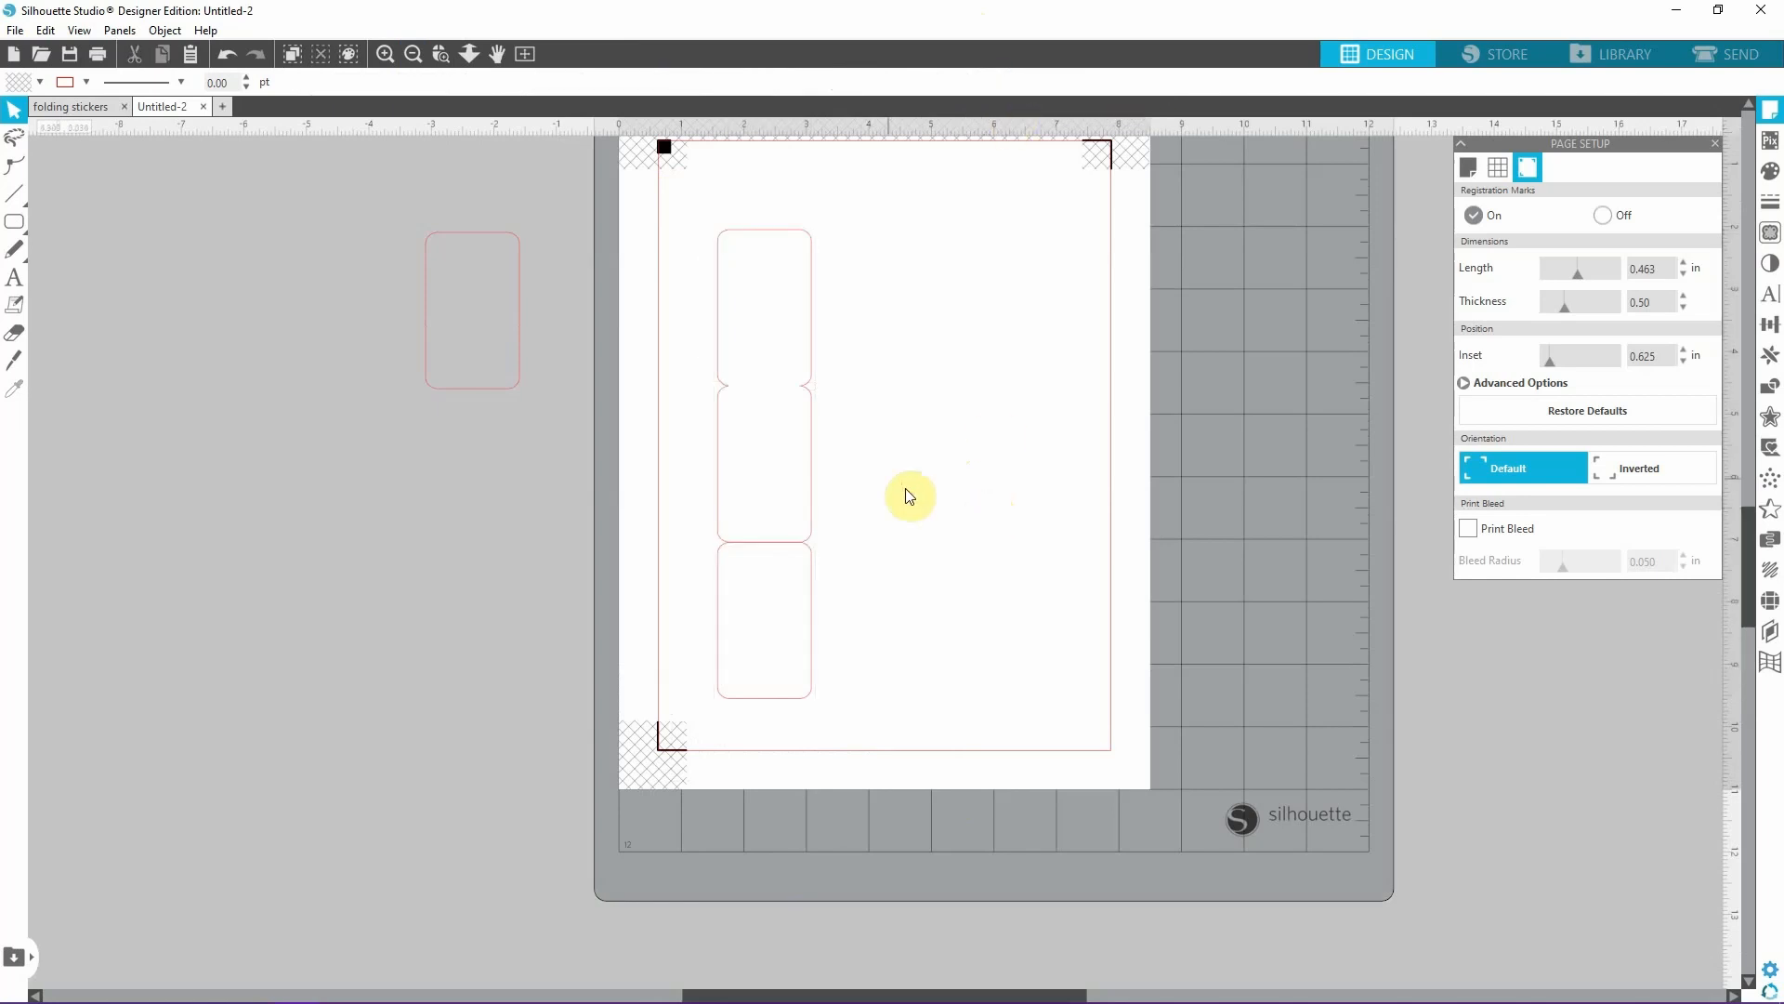
# Center-align the bottom rectangle with the shape above and nudge it up to about Y 7.036 in so they overlap slightly.
pyautogui.click(810, 622)
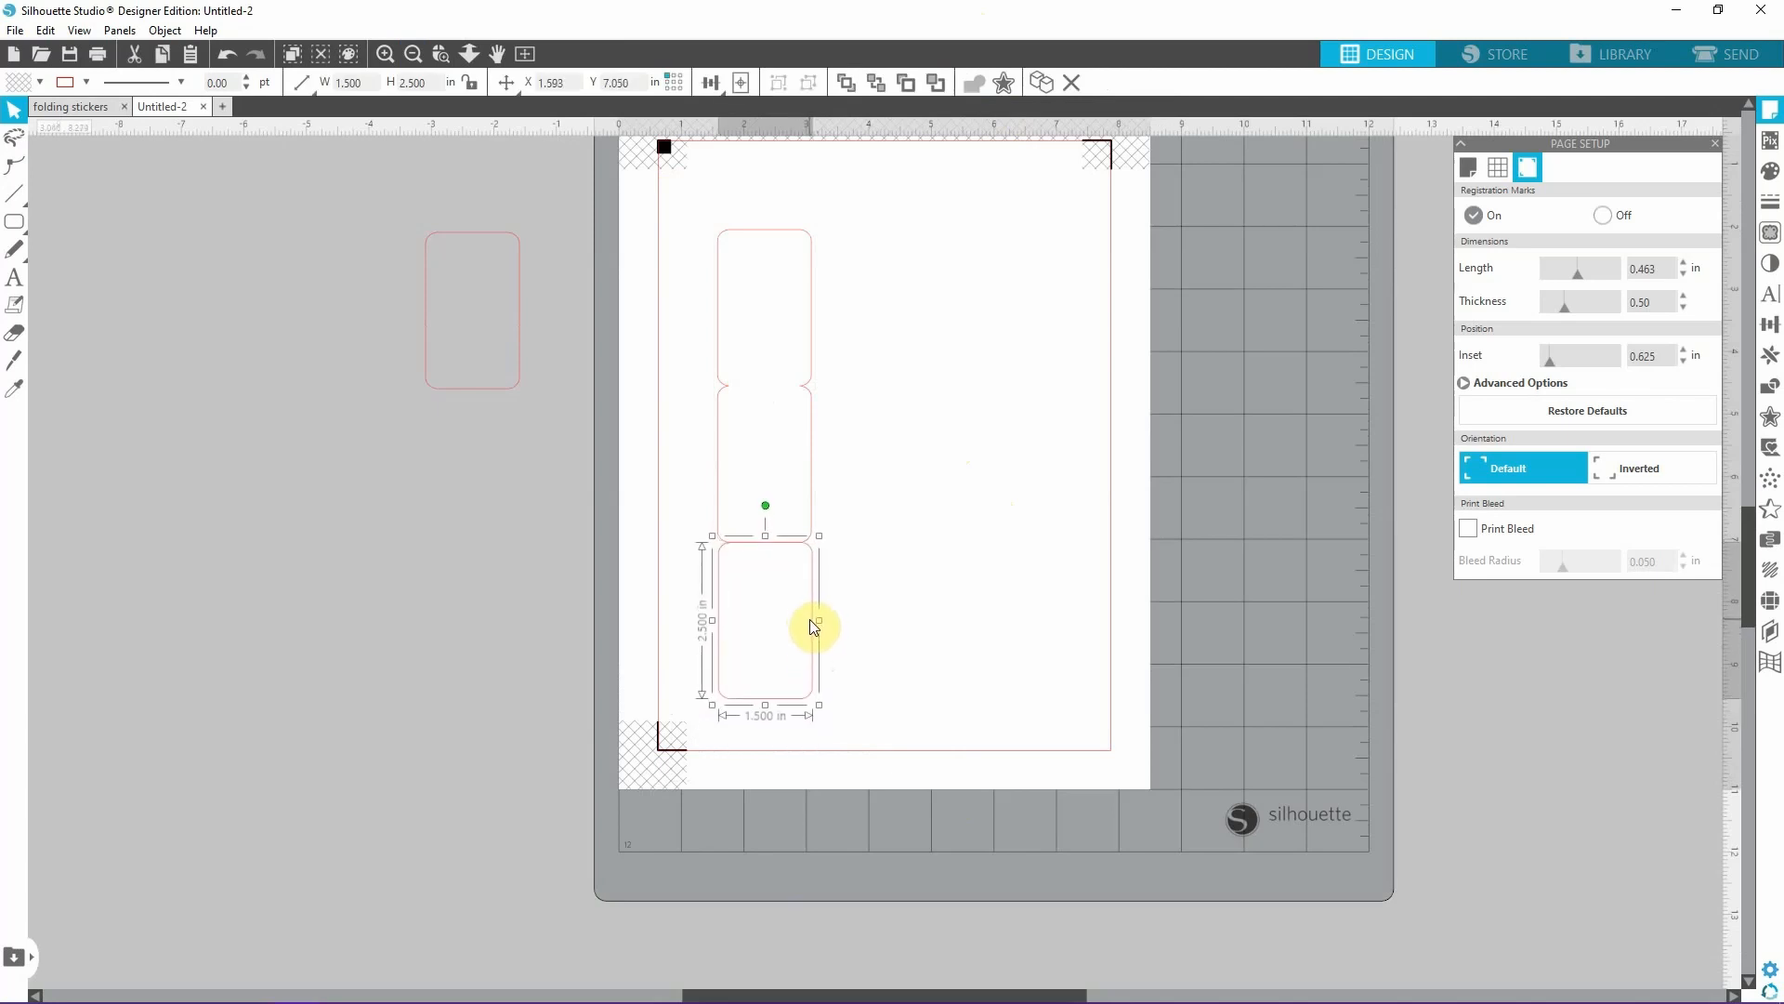
pyautogui.moveTo(650, 167); pyautogui.dragTo(1022, 780)
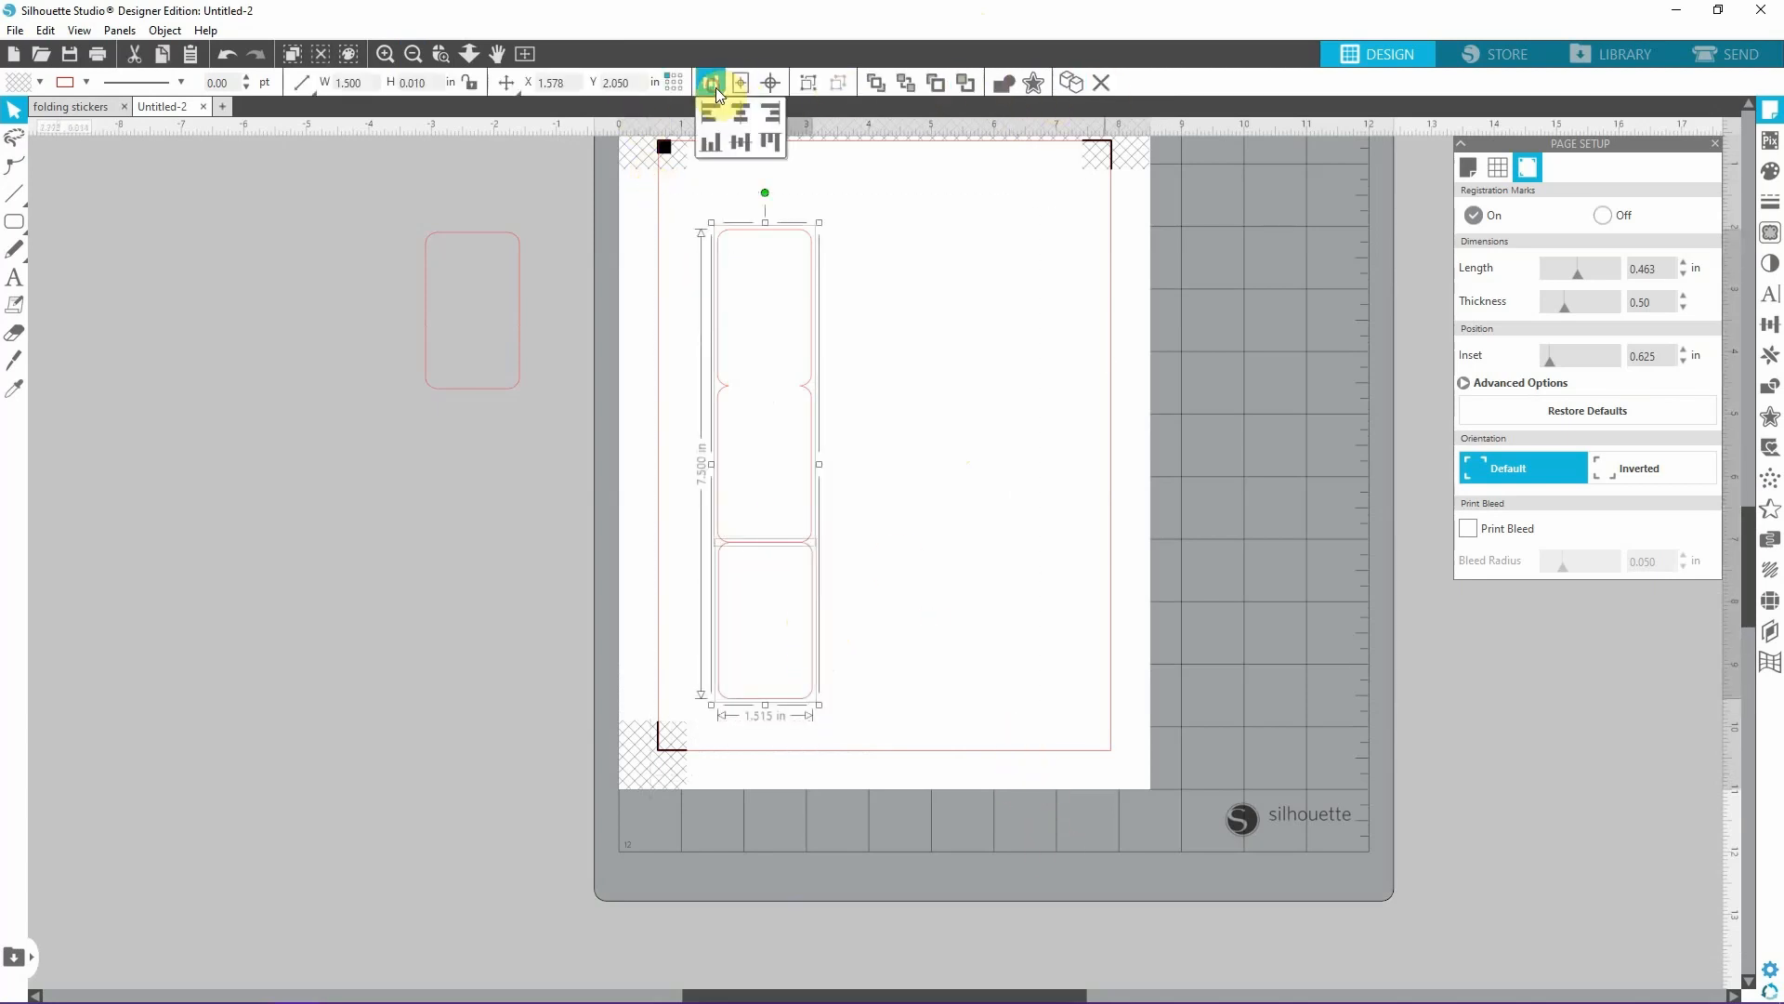
pyautogui.click(743, 114)
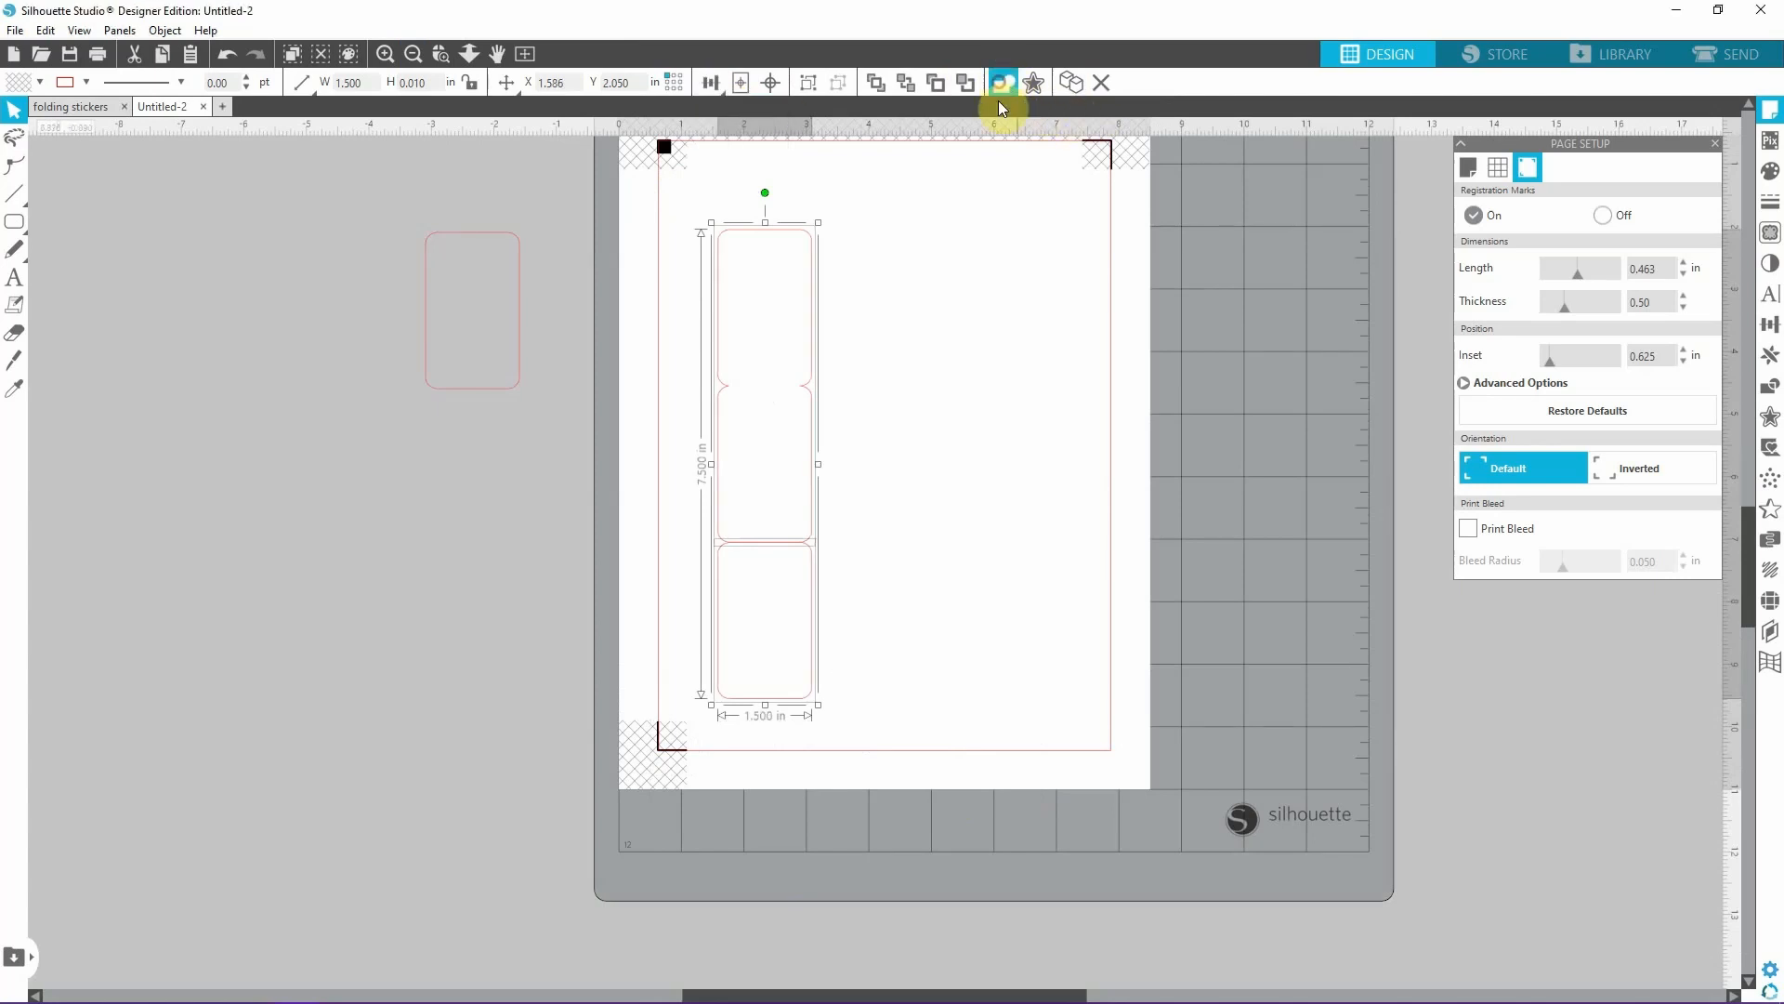
pyautogui.click(808, 681)
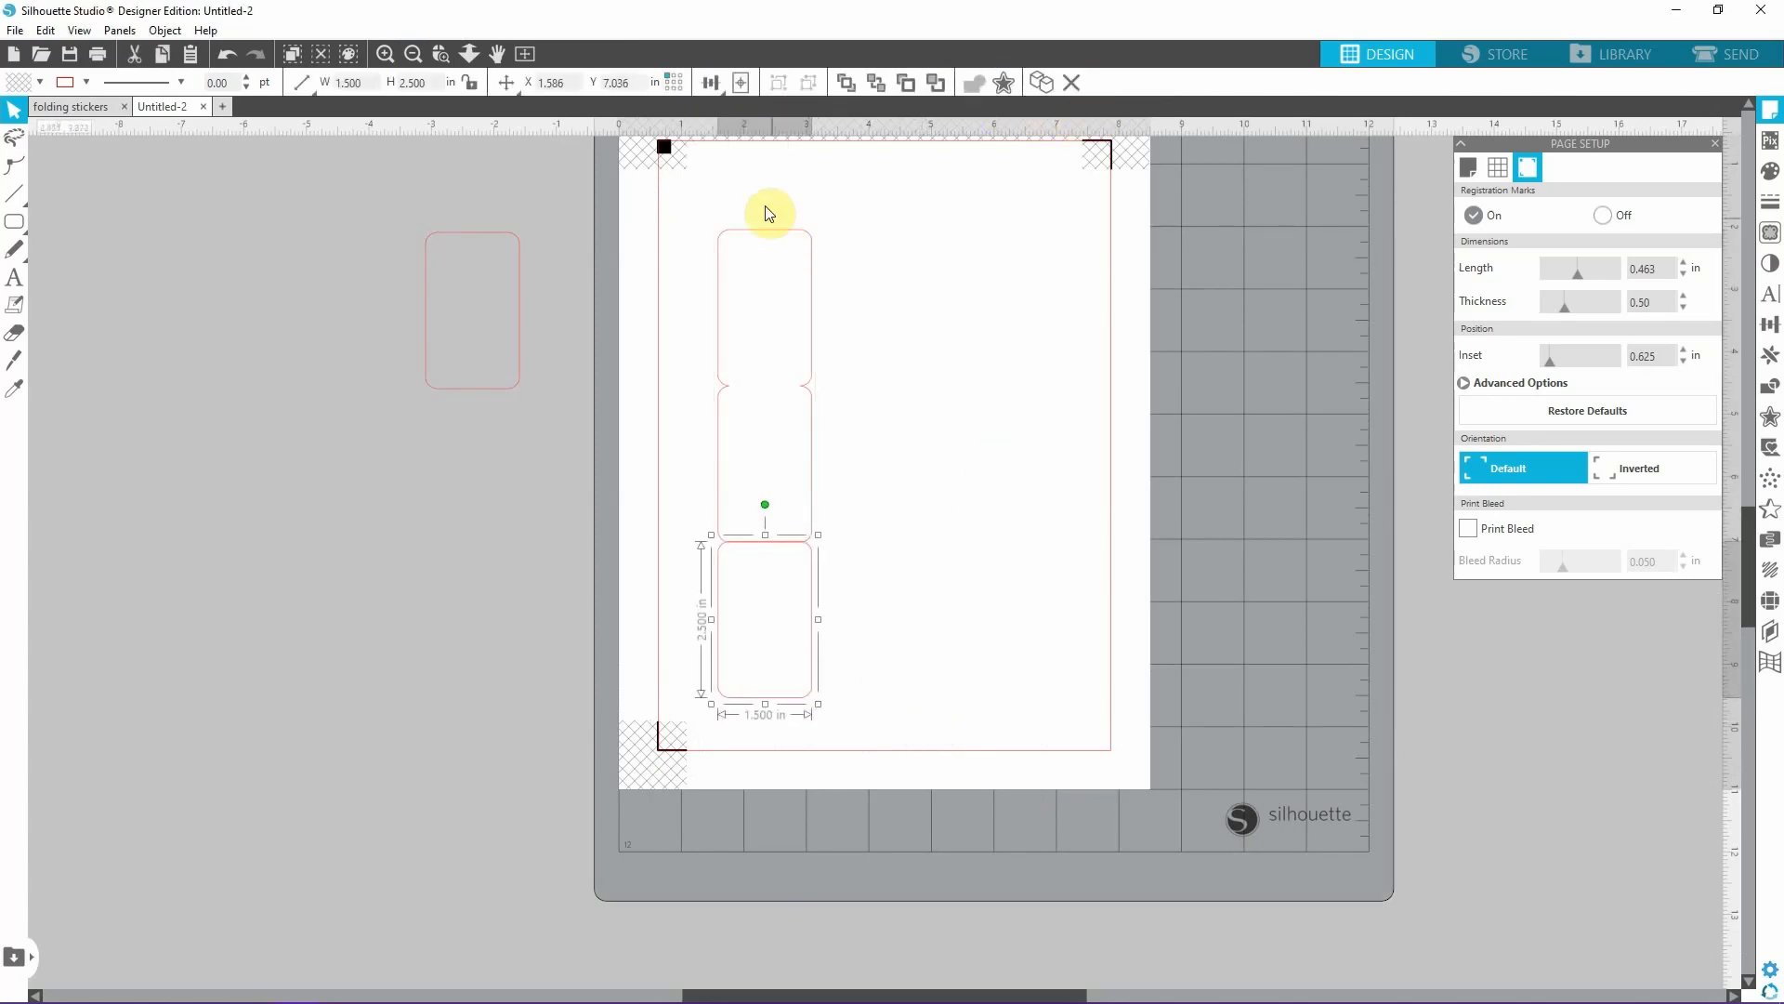
# Weld the bottom rectangle to the upper two-panel shape to make a single three-panel outline.
pyautogui.moveTo(633, 197); pyautogui.dragTo(1030, 818)
pyautogui.click(1007, 84)
pyautogui.click(995, 523)
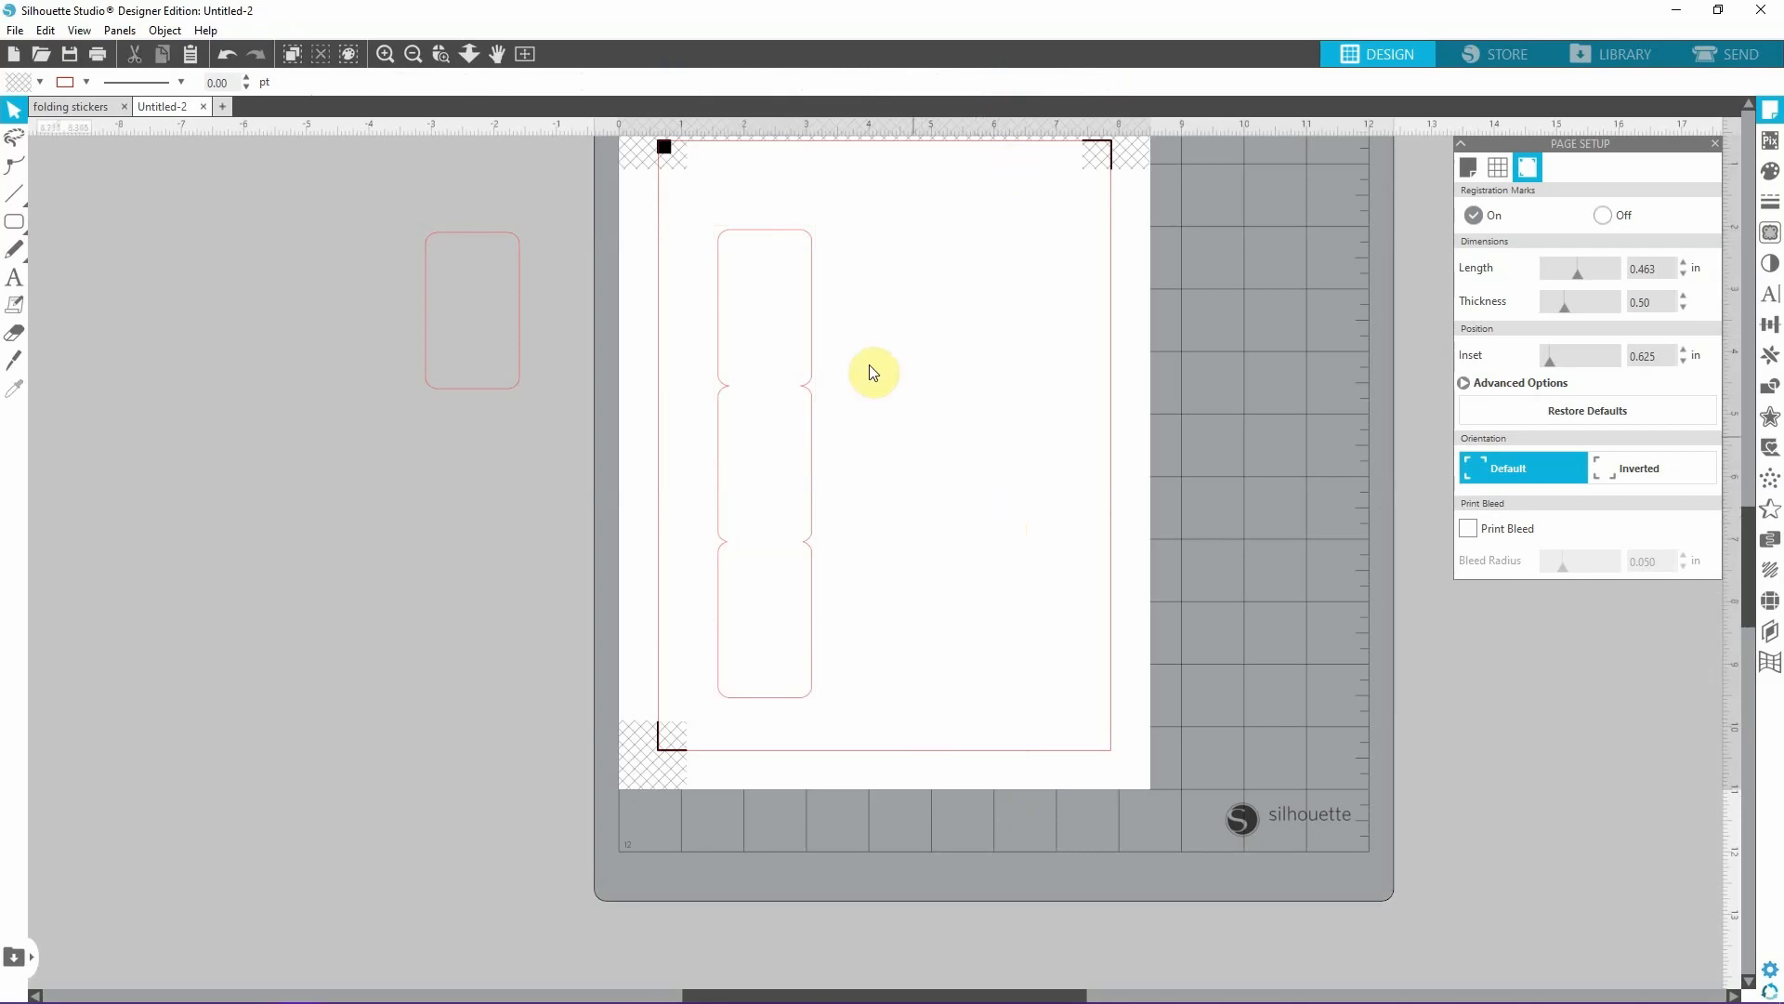
# Move the three-panel outline toward the page's upper left corner, inside the cut border, at about X 0.917, Y 1.337 in.
pyautogui.scroll(2, 906, 255)
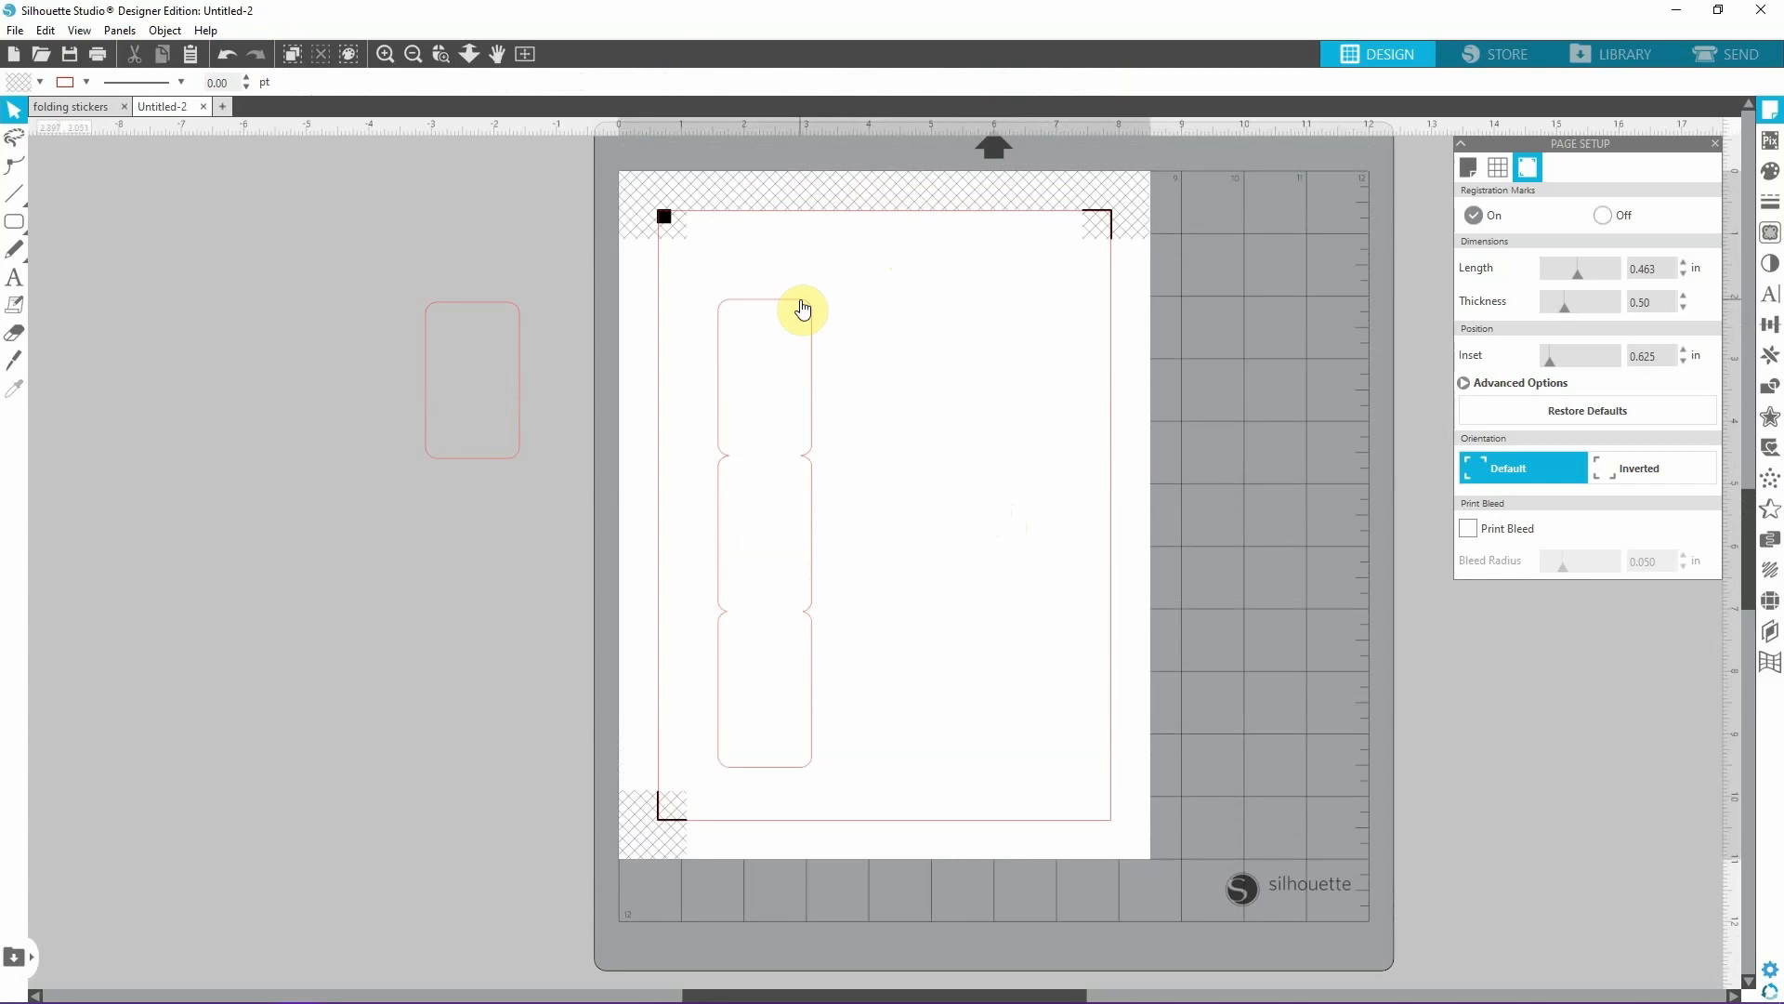
pyautogui.click(803, 309)
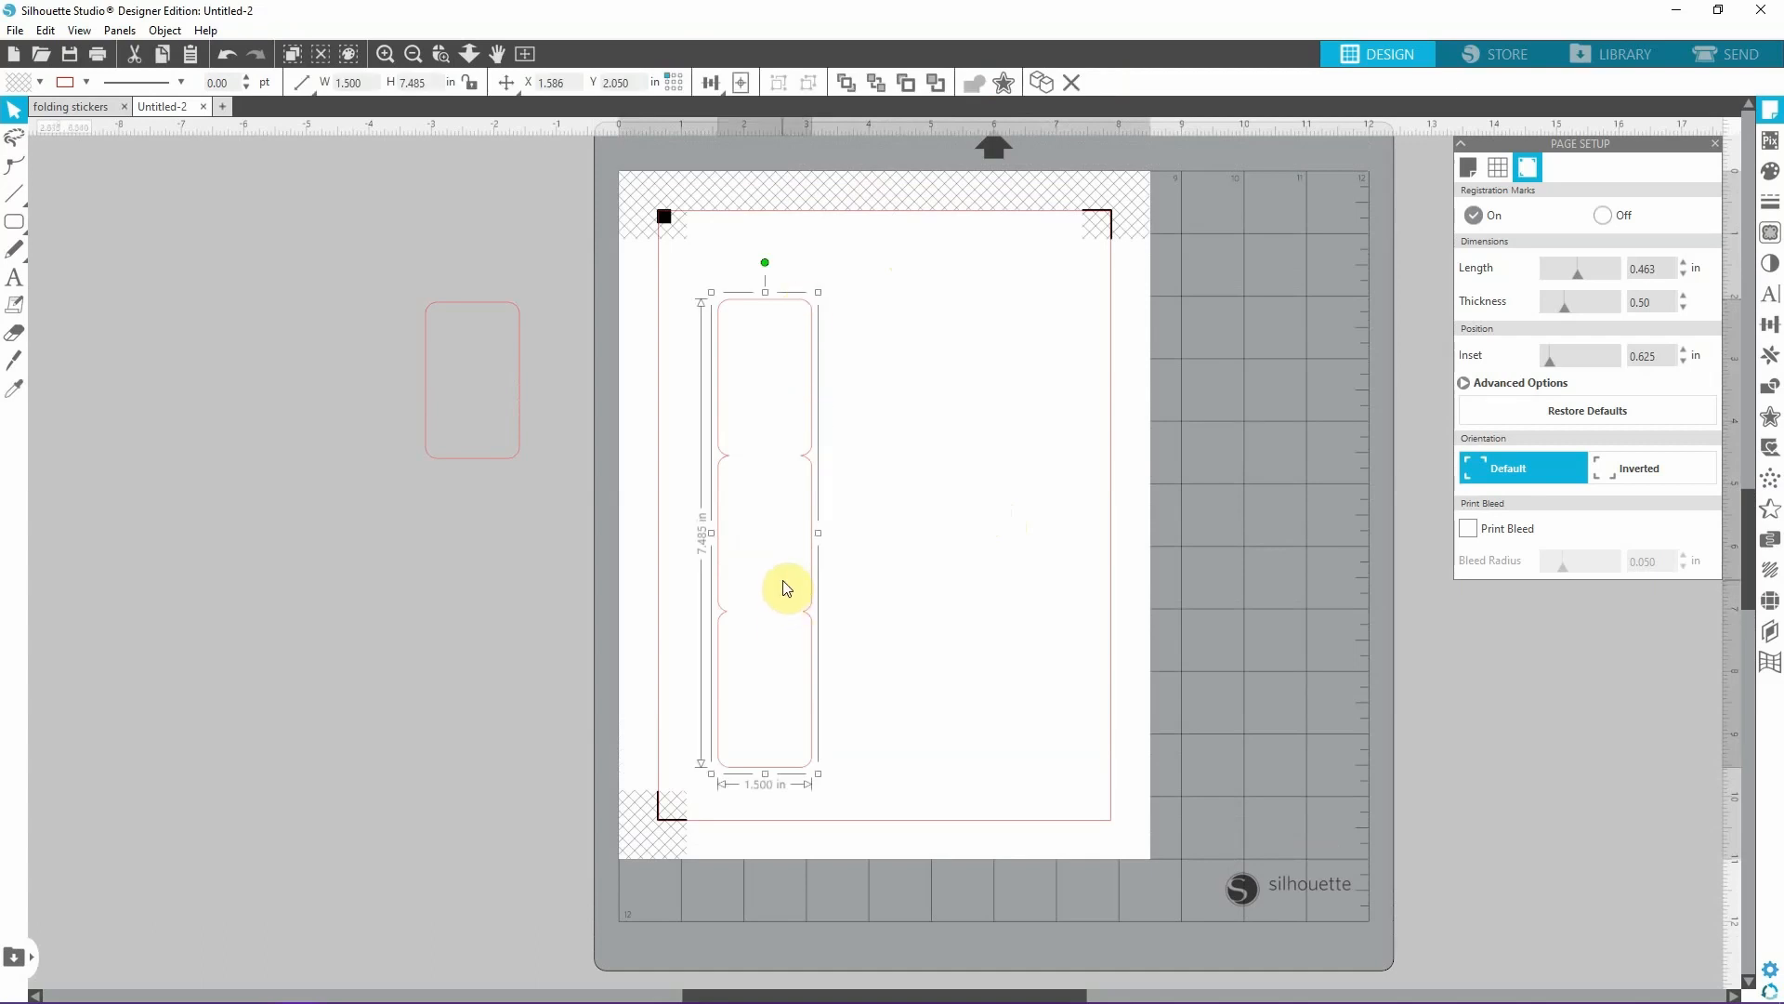
pyautogui.click(755, 735)
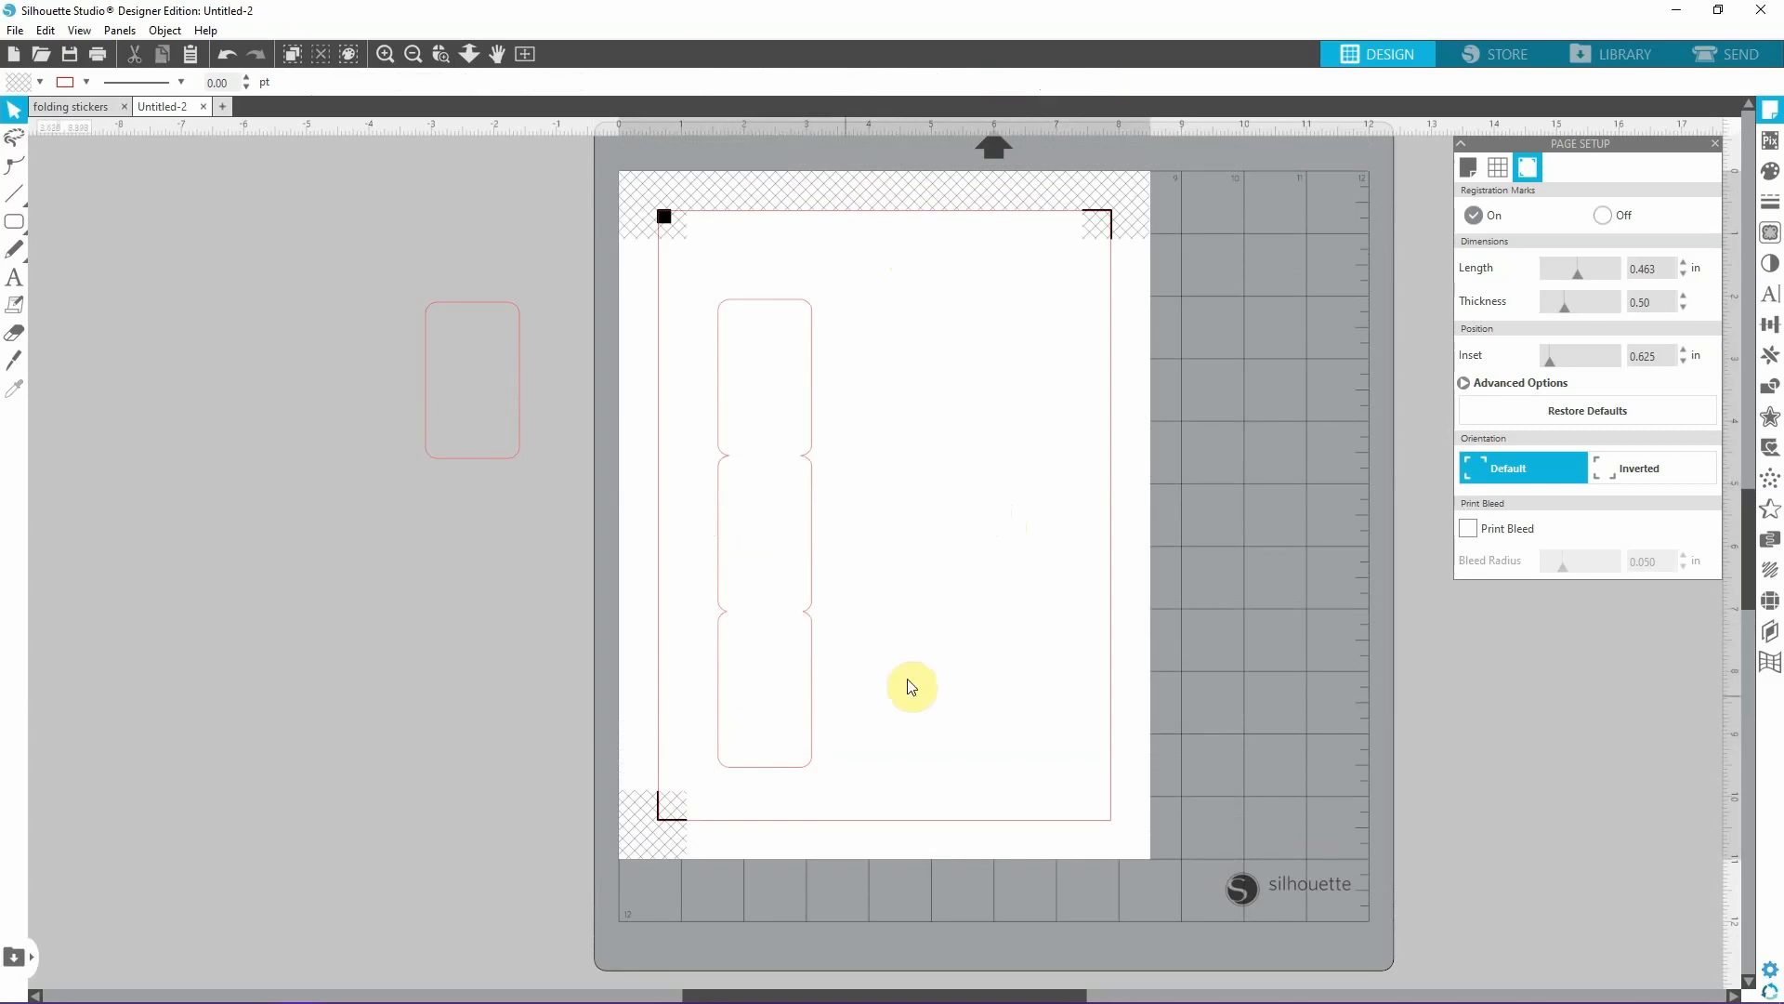
pyautogui.moveTo(817, 430); pyautogui.dragTo(773, 387)
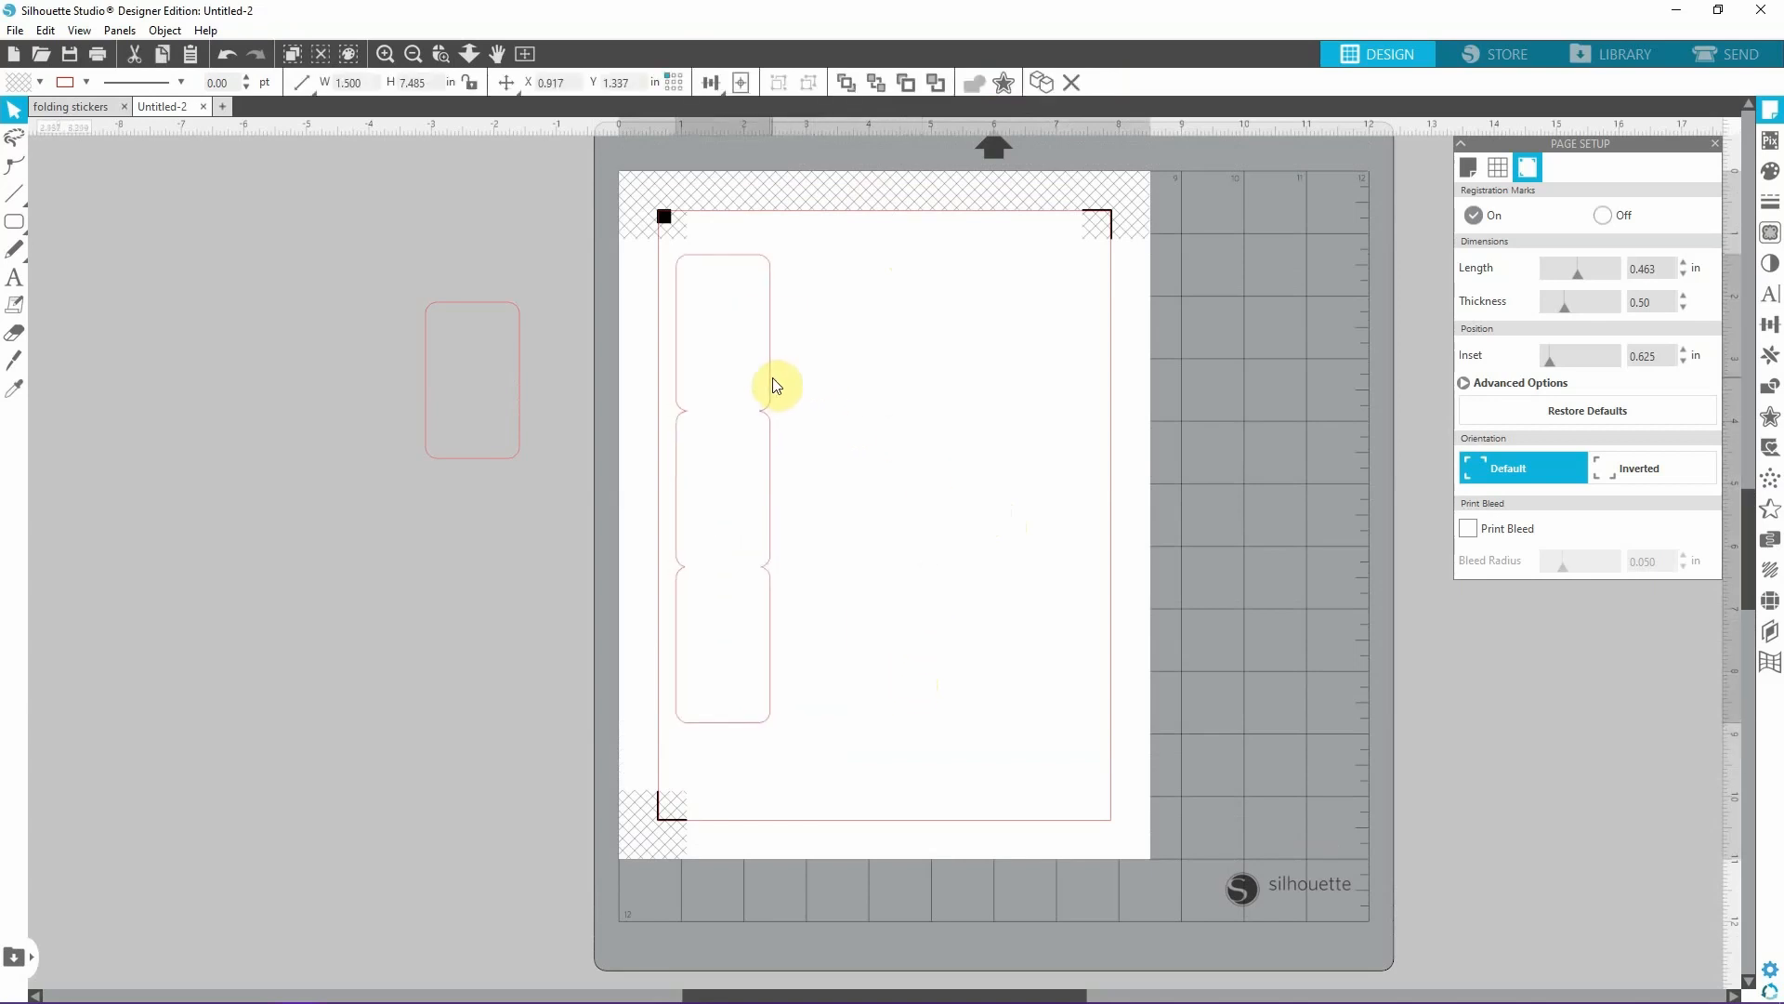
# Move the spare 1.5 x 2.5 in rectangle onto the page and place a copy against its left edge, at about X 4.340 in.
pyautogui.click(714, 674)
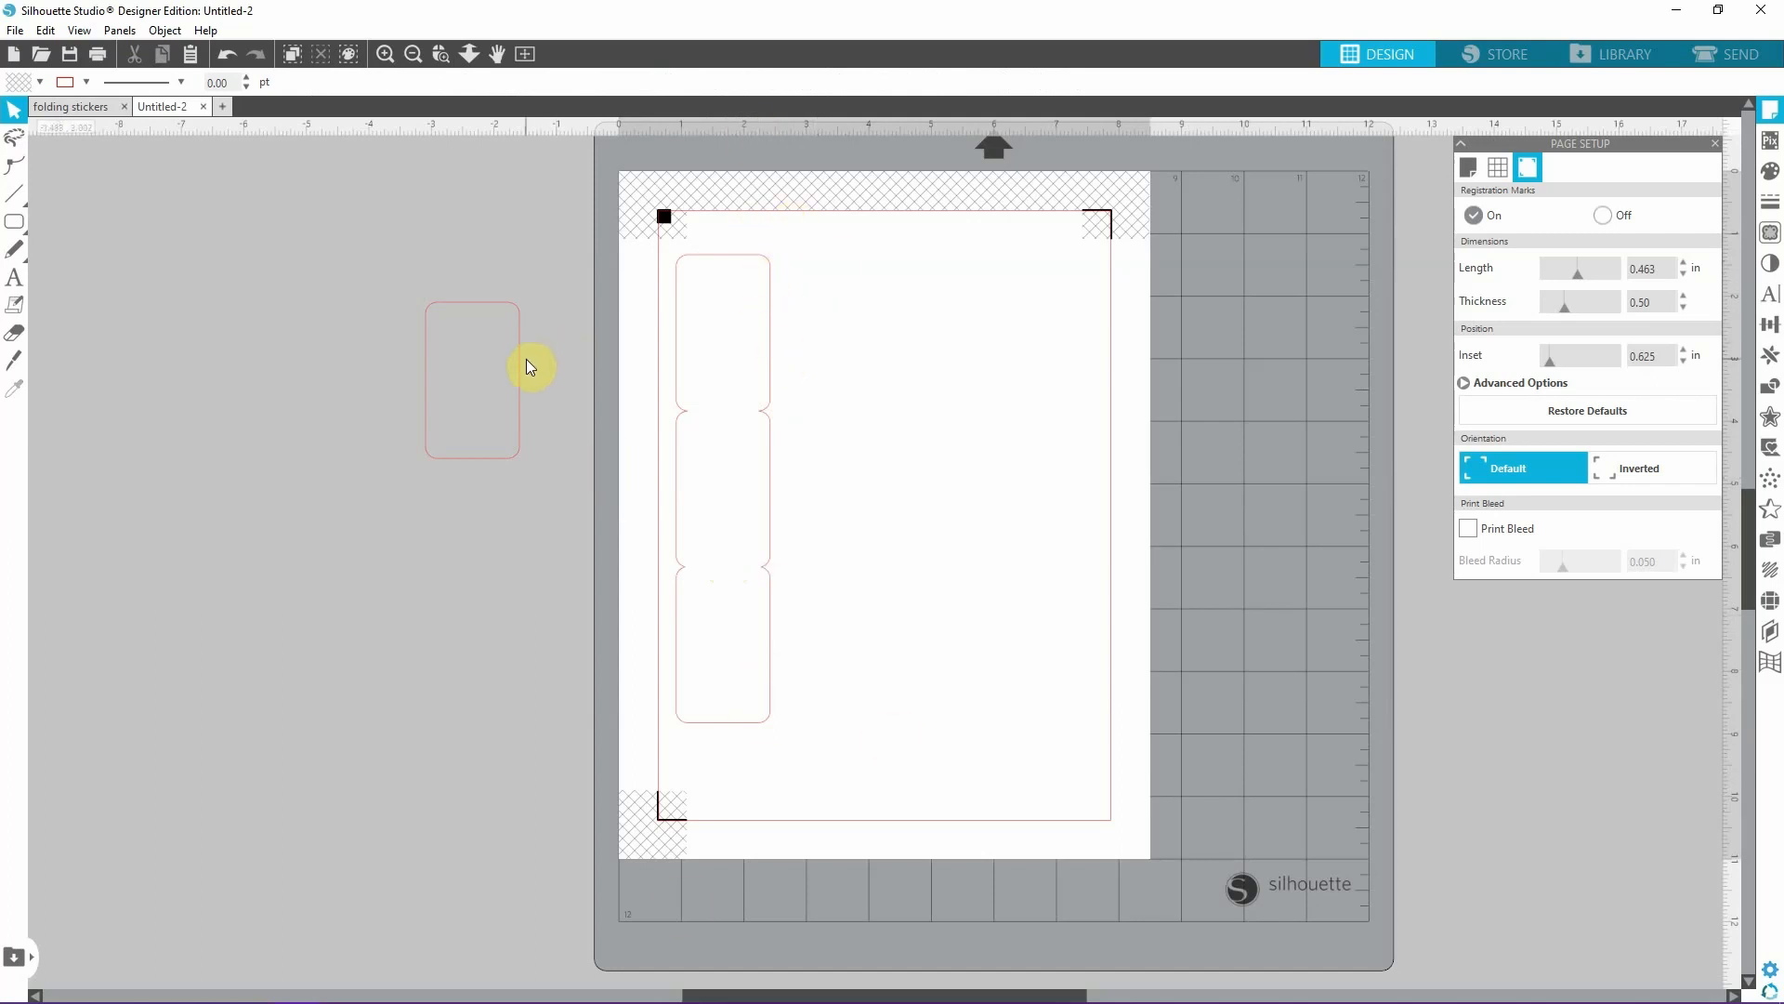
pyautogui.moveTo(519, 368); pyautogui.dragTo(1076, 431)
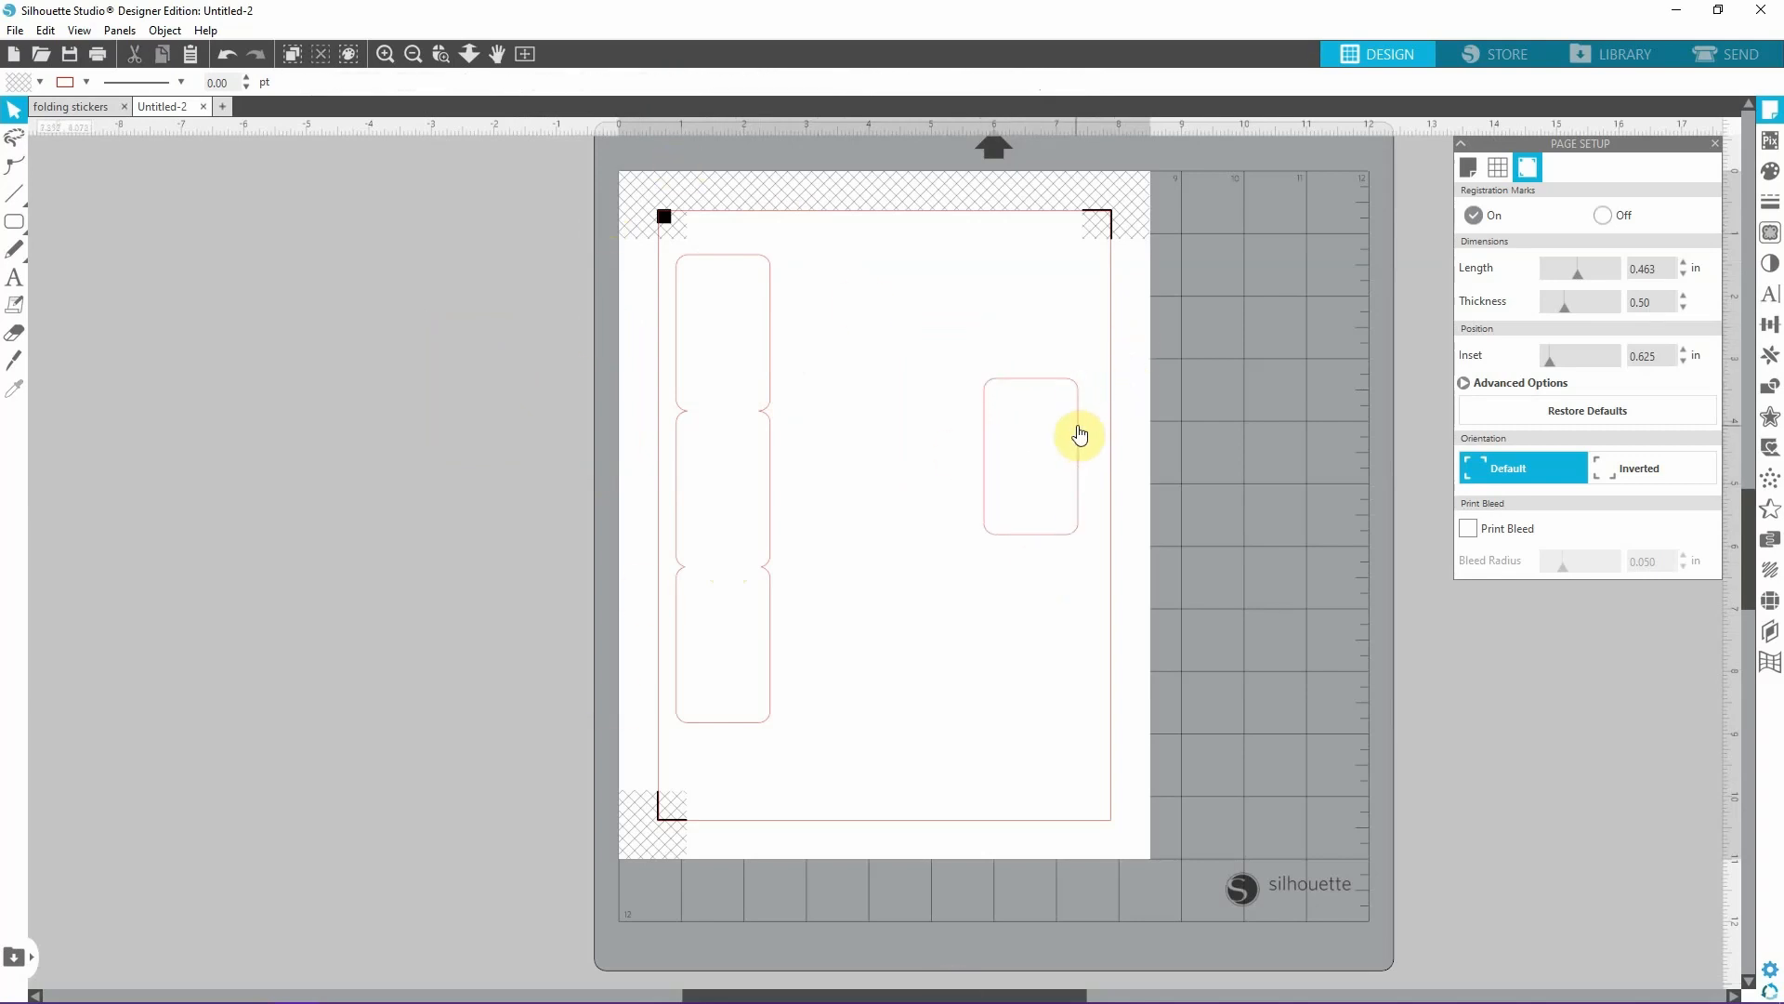
pyautogui.hotkey('ctrl', 'c')
pyautogui.hotkey('ctrl', 'v')
pyautogui.moveTo(1112, 524); pyautogui.dragTo(984, 496)
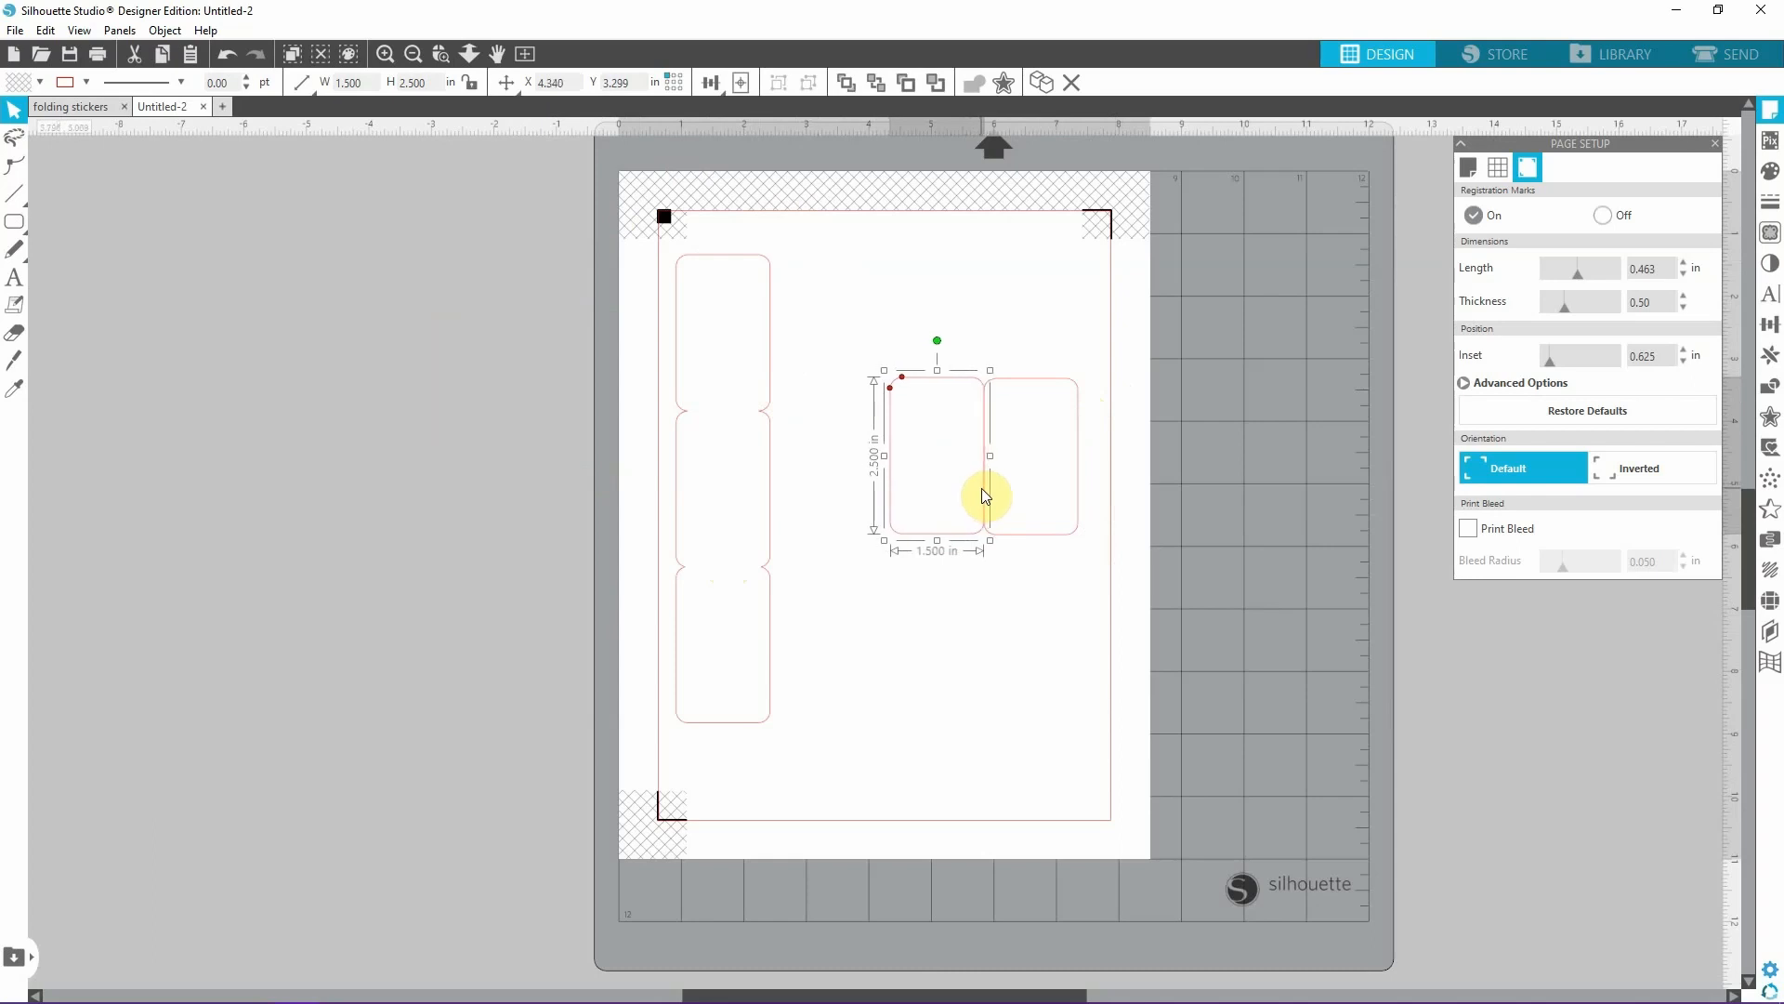
# Place another copy against the first rectangle's right edge to form a row of three, and select all three.
pyautogui.click(1024, 637)
pyautogui.click(971, 520)
pyautogui.hotkey('ctrl', 'c')
pyautogui.hotkey('ctrl', 'v')
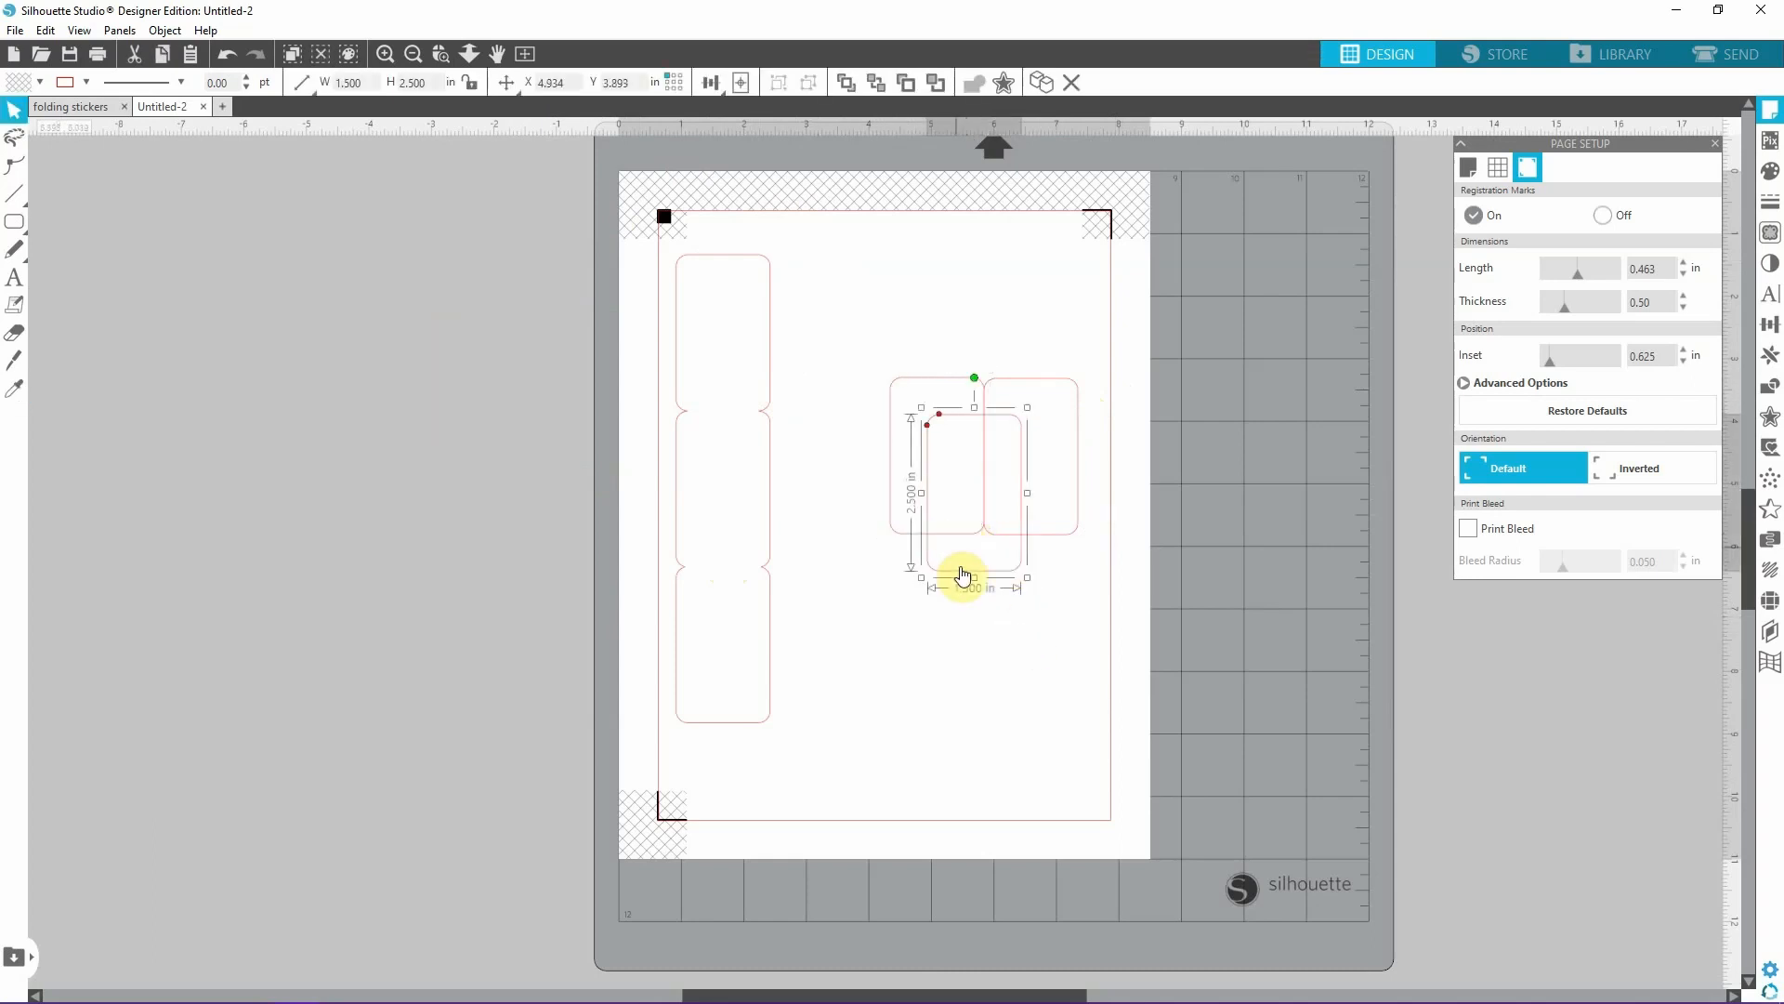
pyautogui.moveTo(960, 578); pyautogui.dragTo(1112, 532)
pyautogui.moveTo(796, 326); pyautogui.dragTo(1195, 604)
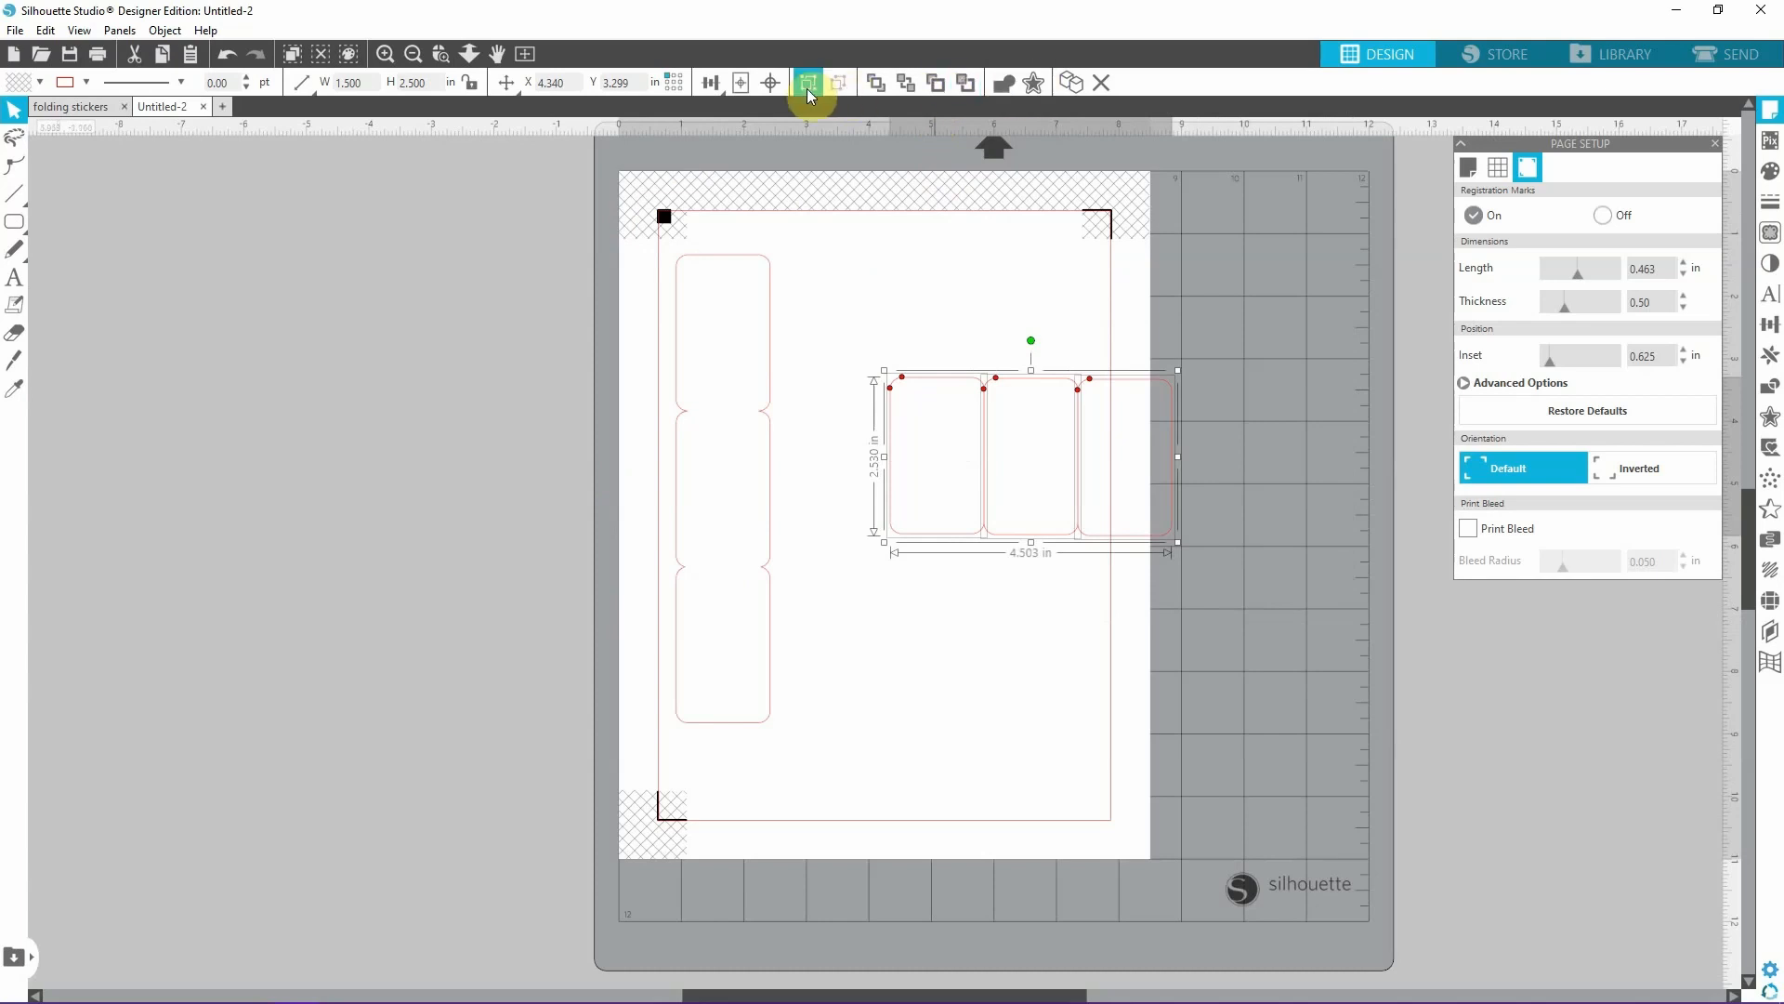
pyautogui.click(711, 83)
pyautogui.click(739, 113)
pyautogui.hotkey('ctrl', 'z')
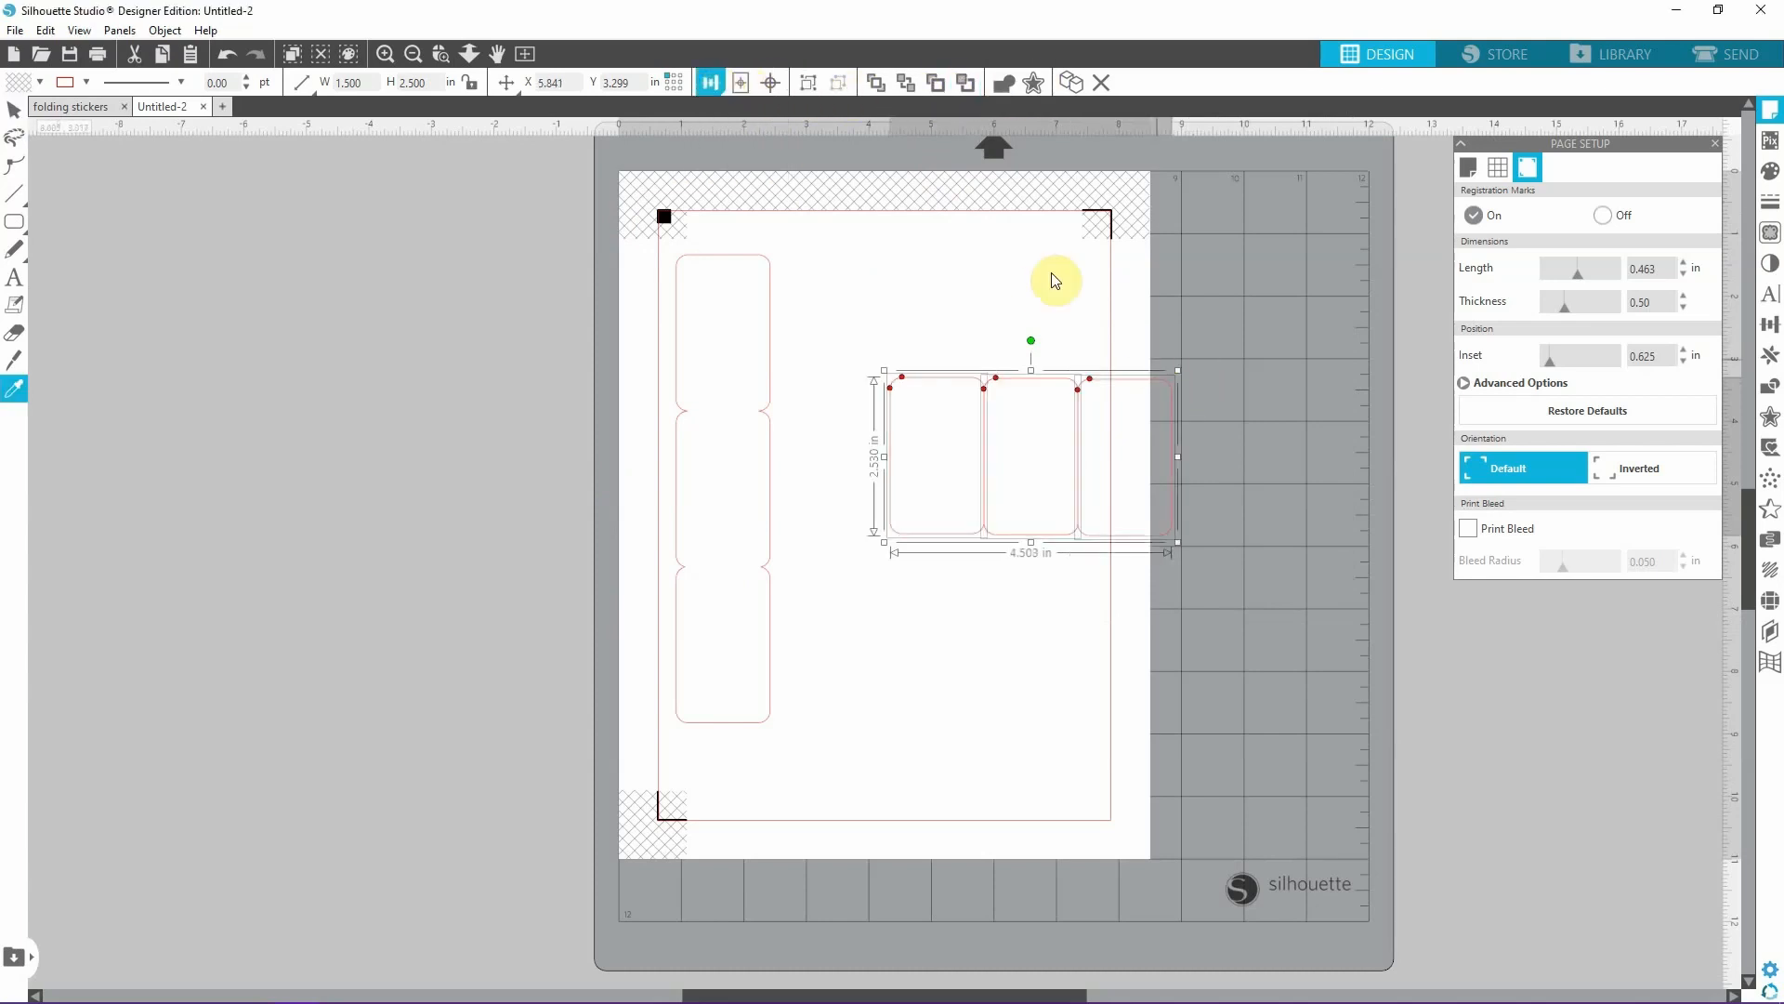
# Align the three side-by-side rectangles by their middles into a level row and try to weld them.
pyautogui.click(711, 82)
pyautogui.click(739, 143)
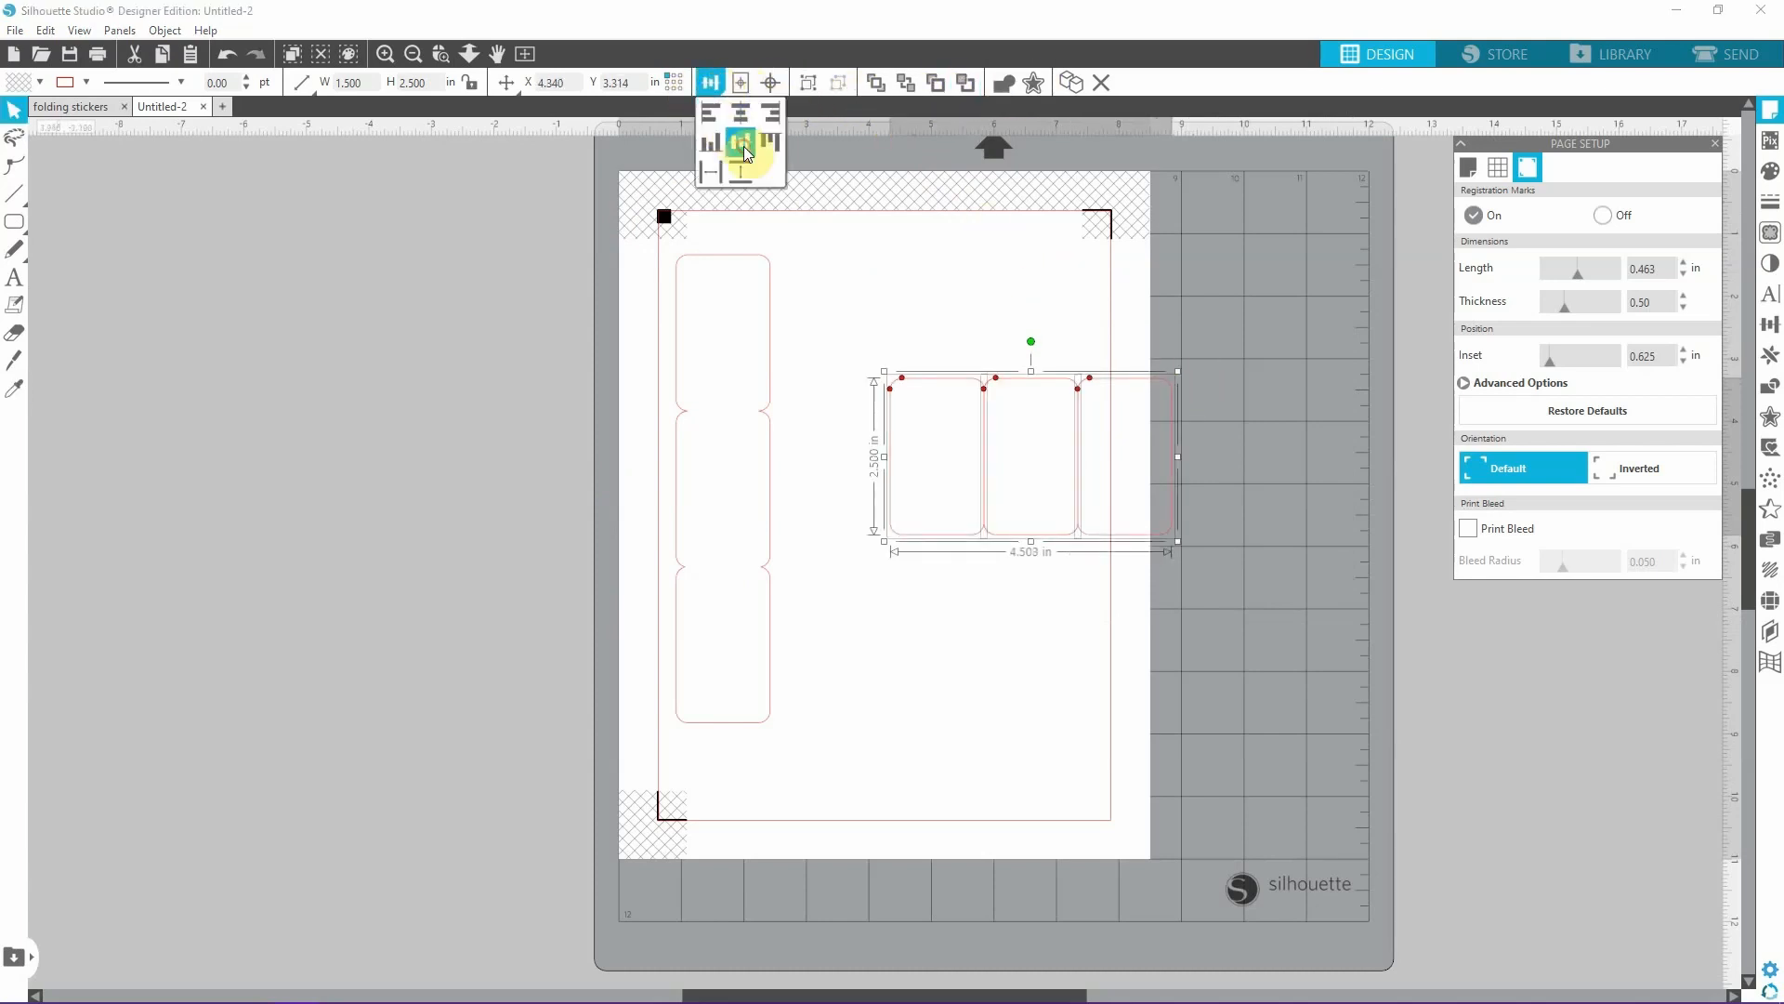
pyautogui.click(1344, 598)
pyautogui.moveTo(864, 335); pyautogui.dragTo(1299, 616)
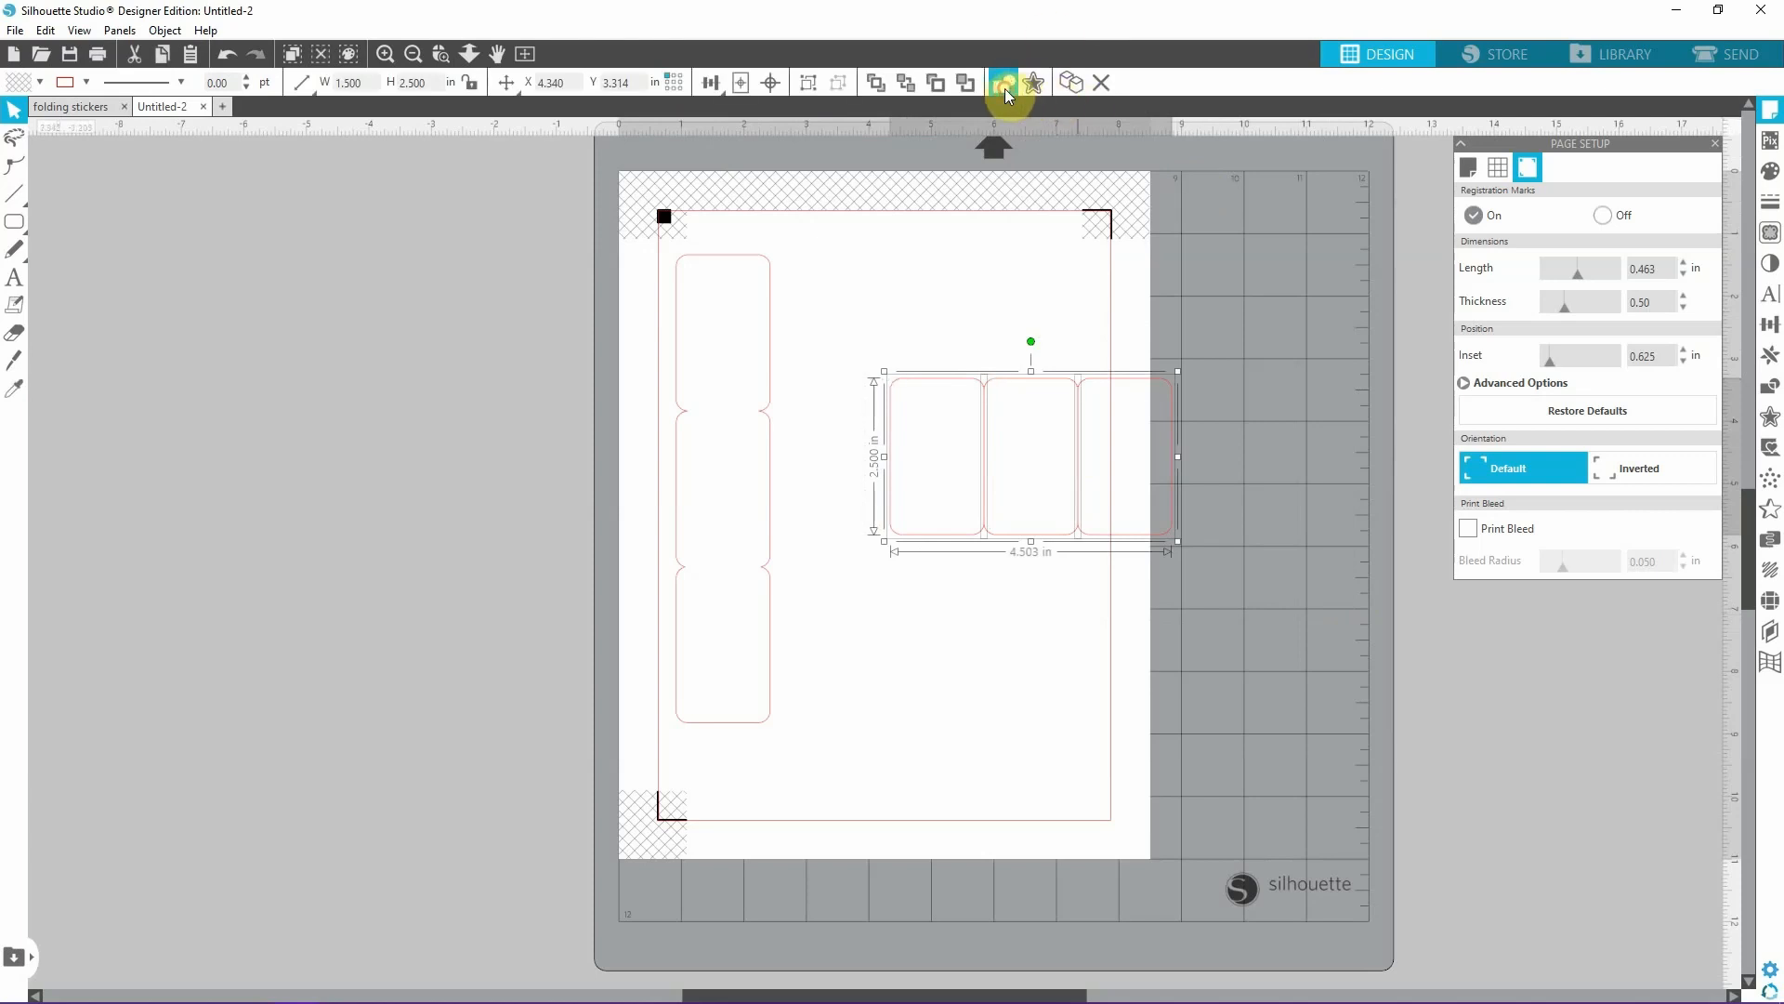
pyautogui.click(1275, 422)
# Nudge the two outer rectangles inward to X 4.355 in and X 7.328 in so they slightly overlap the middle one.
pyautogui.doubleClick(942, 383)
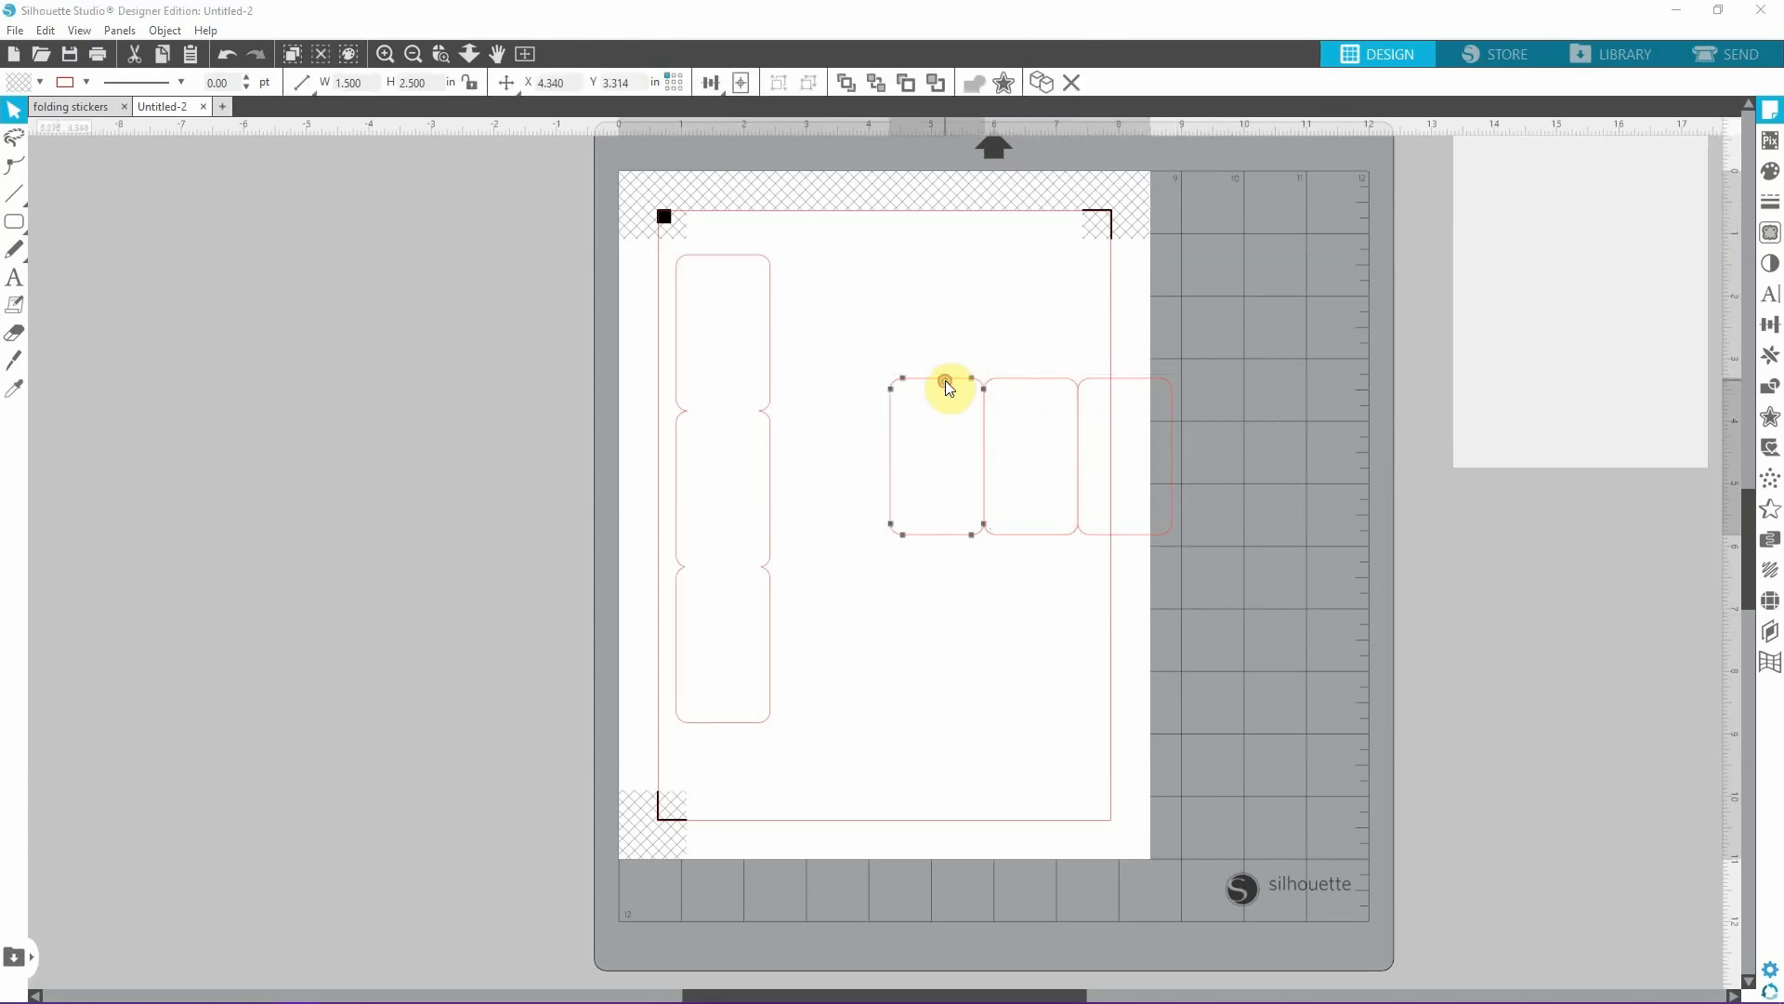
pyautogui.click(963, 547)
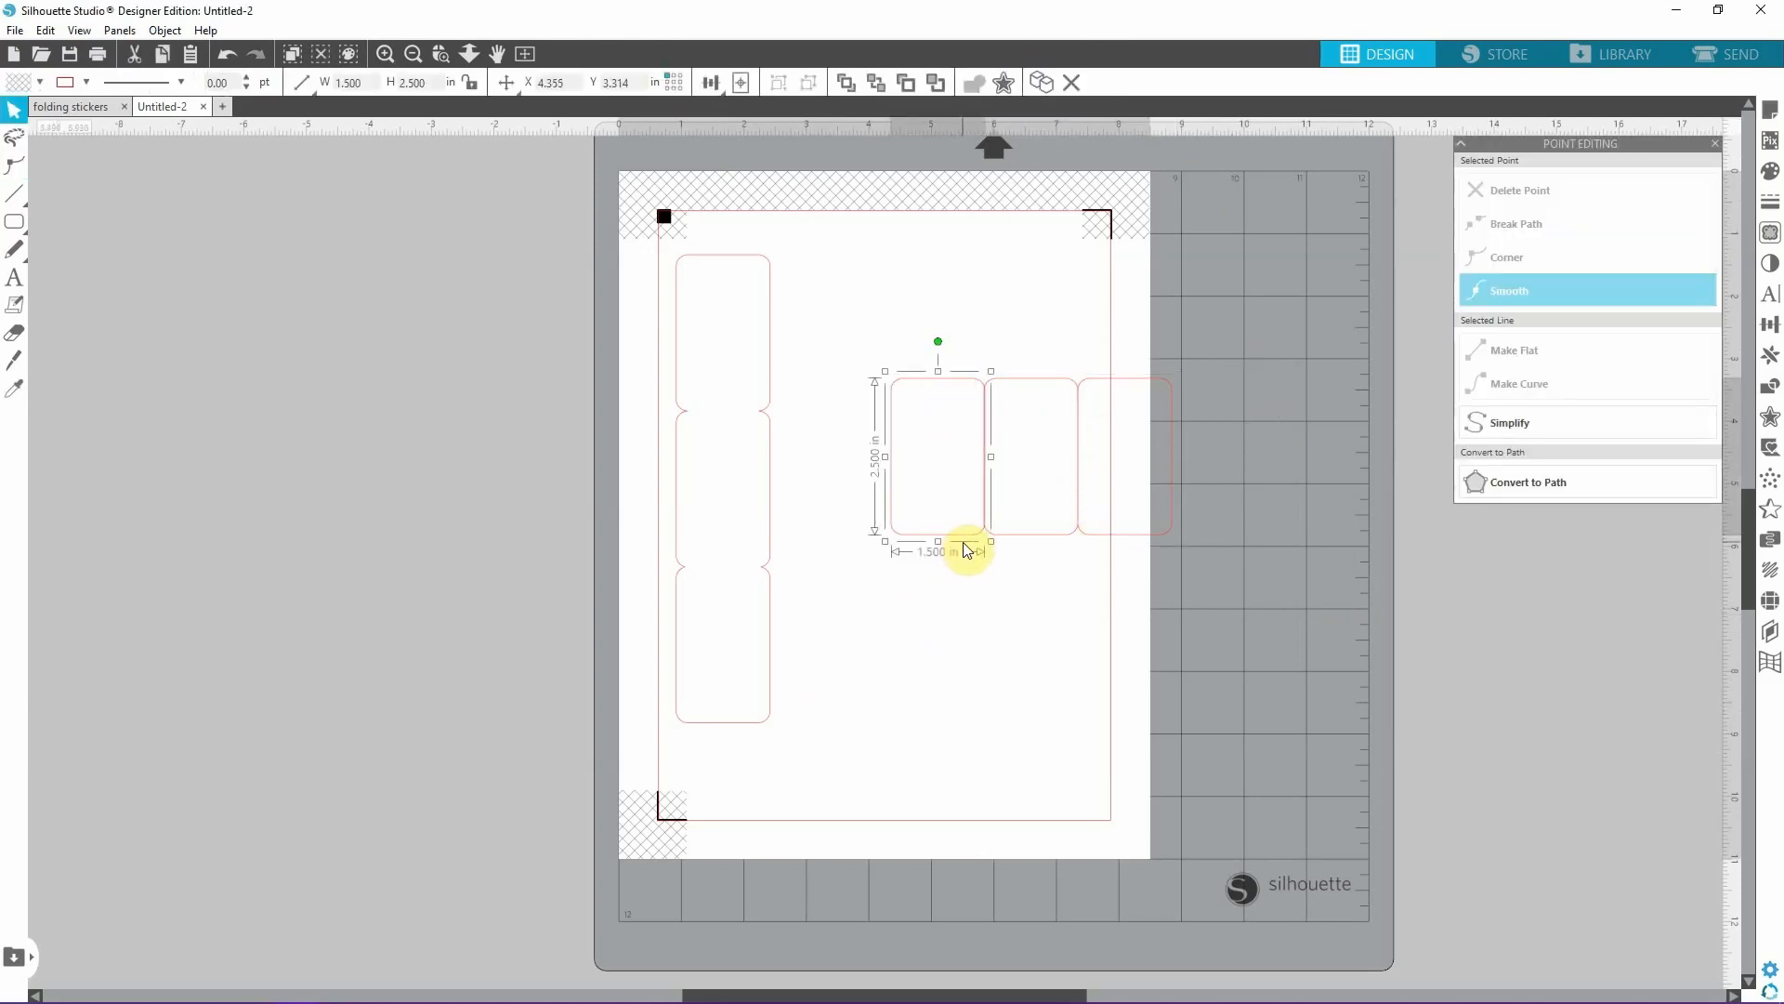
pyautogui.click(1117, 533)
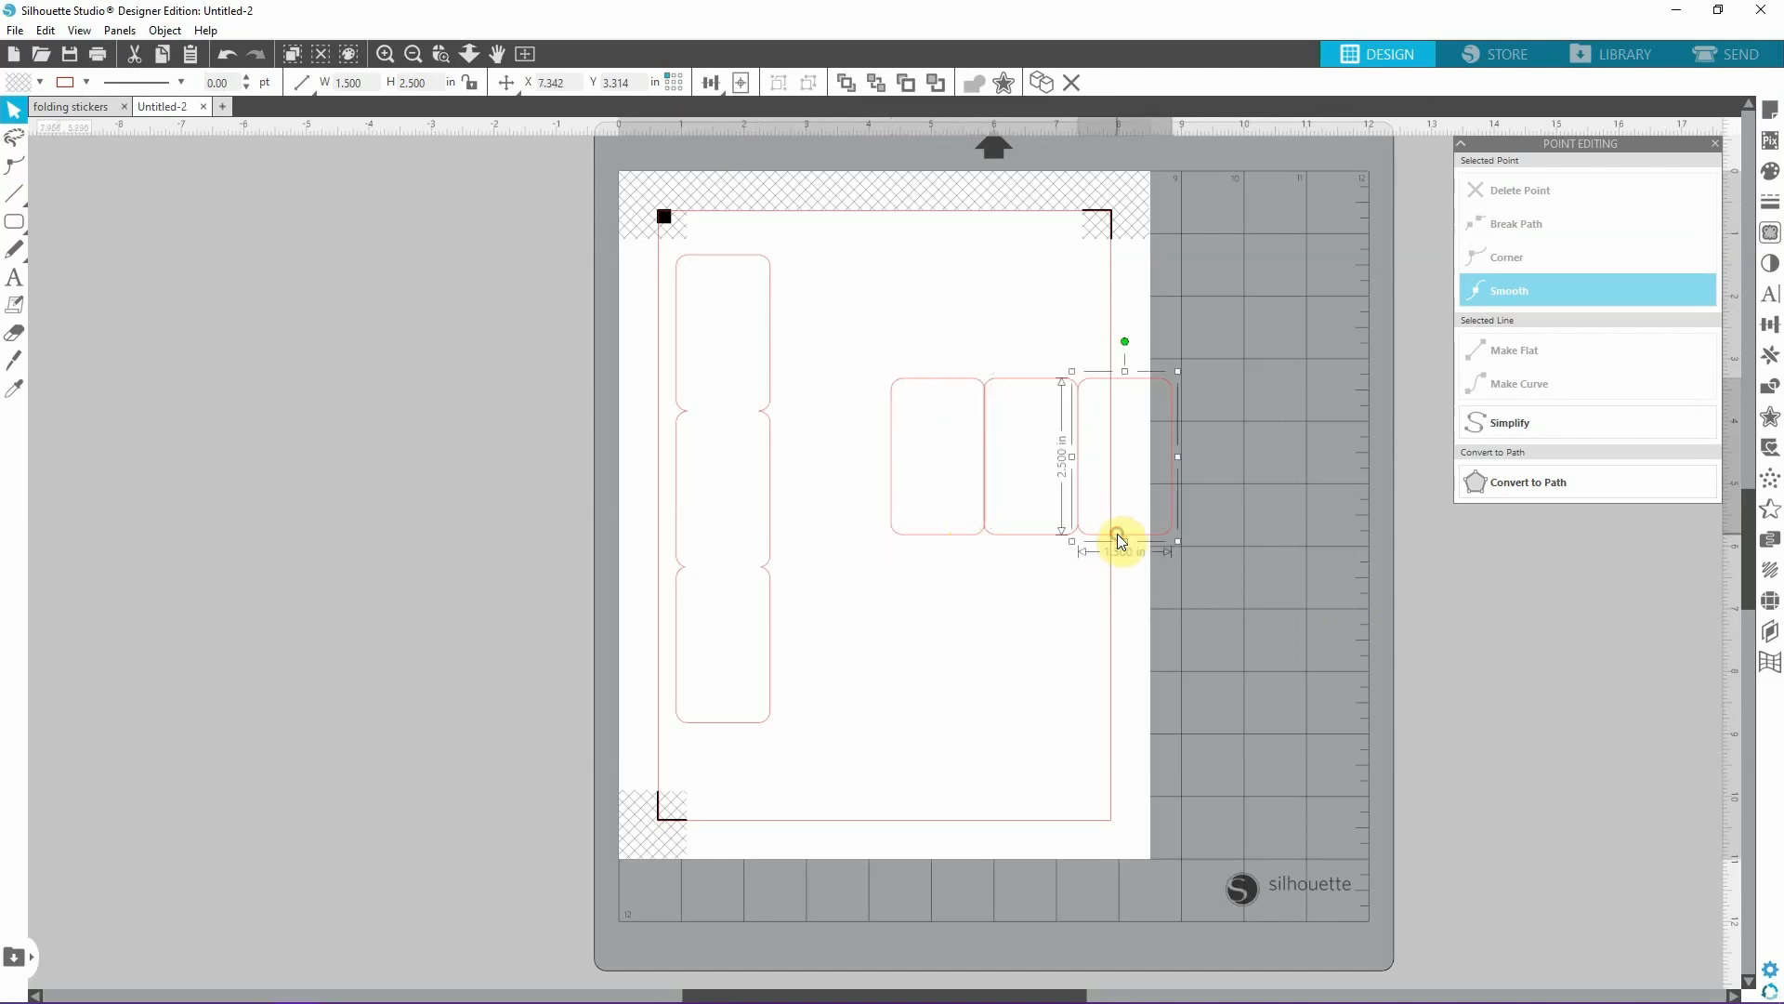
# Weld the three overlapping side-by-side rectangles into one horizontal three-panel outline.
pyautogui.click(1063, 602)
pyautogui.moveTo(872, 330); pyautogui.dragTo(1327, 625)
pyautogui.click(1013, 80)
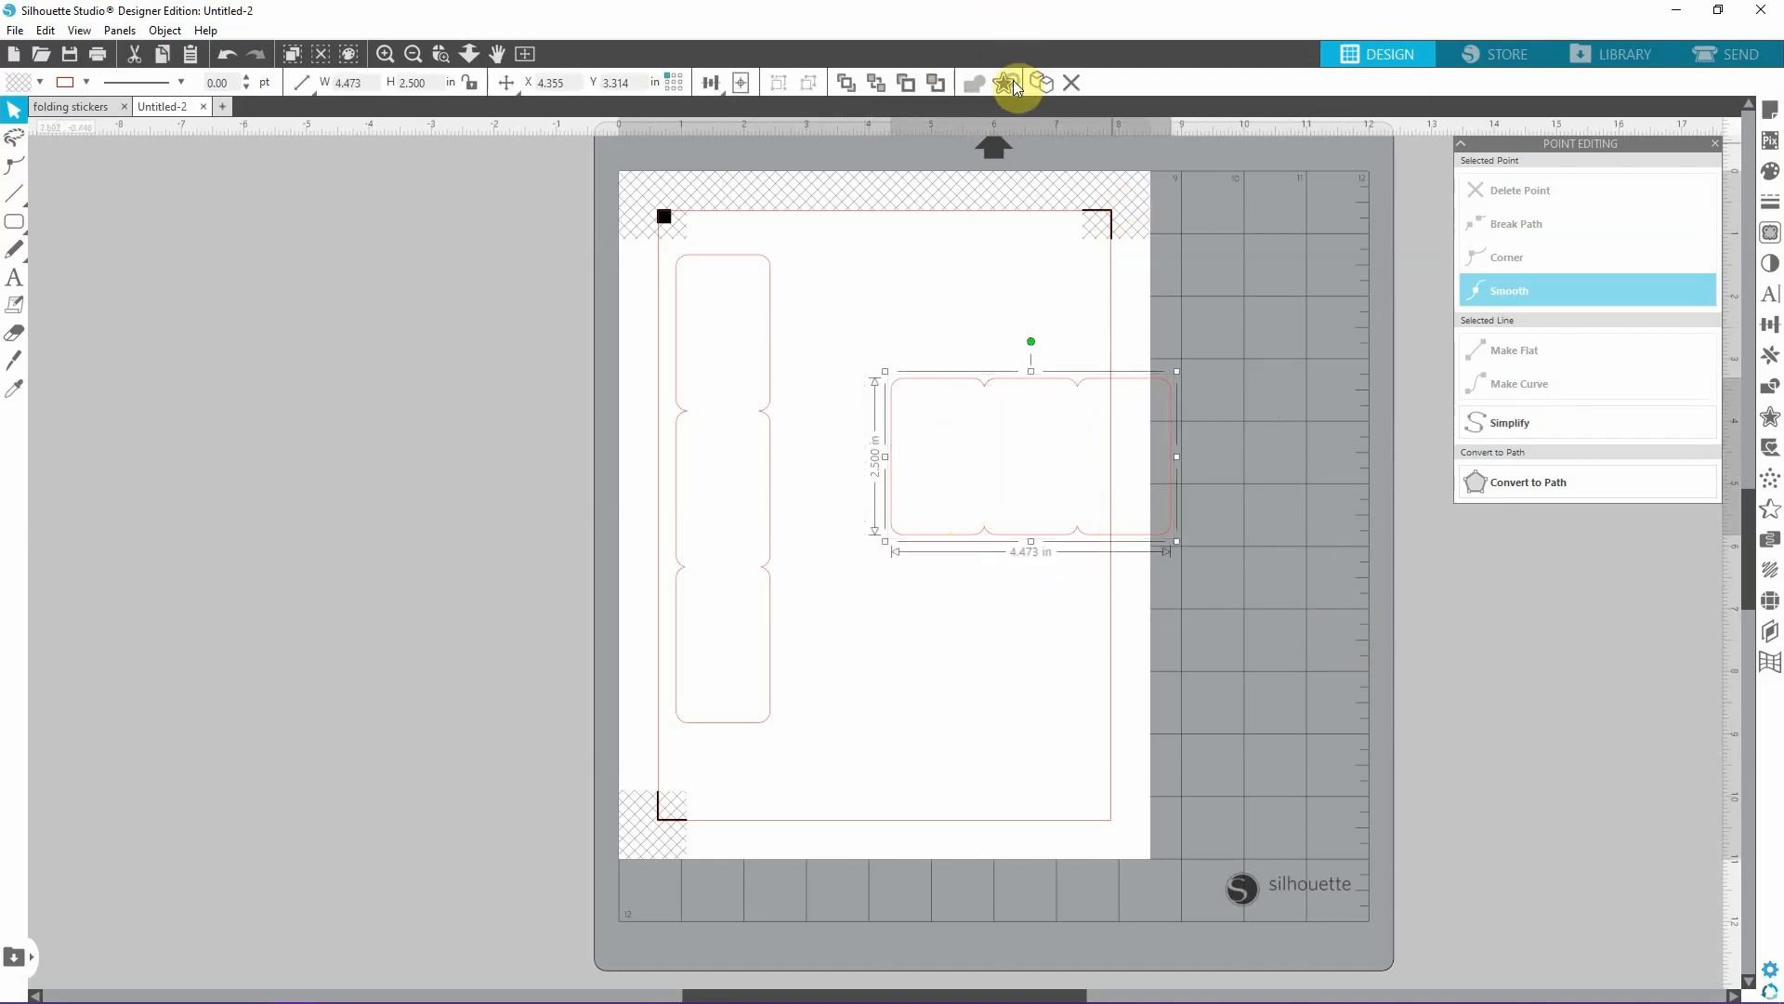
pyautogui.click(1305, 663)
# Move the horizontal three-panel outline off the page into the empty area to its left.
pyautogui.moveTo(1136, 534); pyautogui.dragTo(1107, 544)
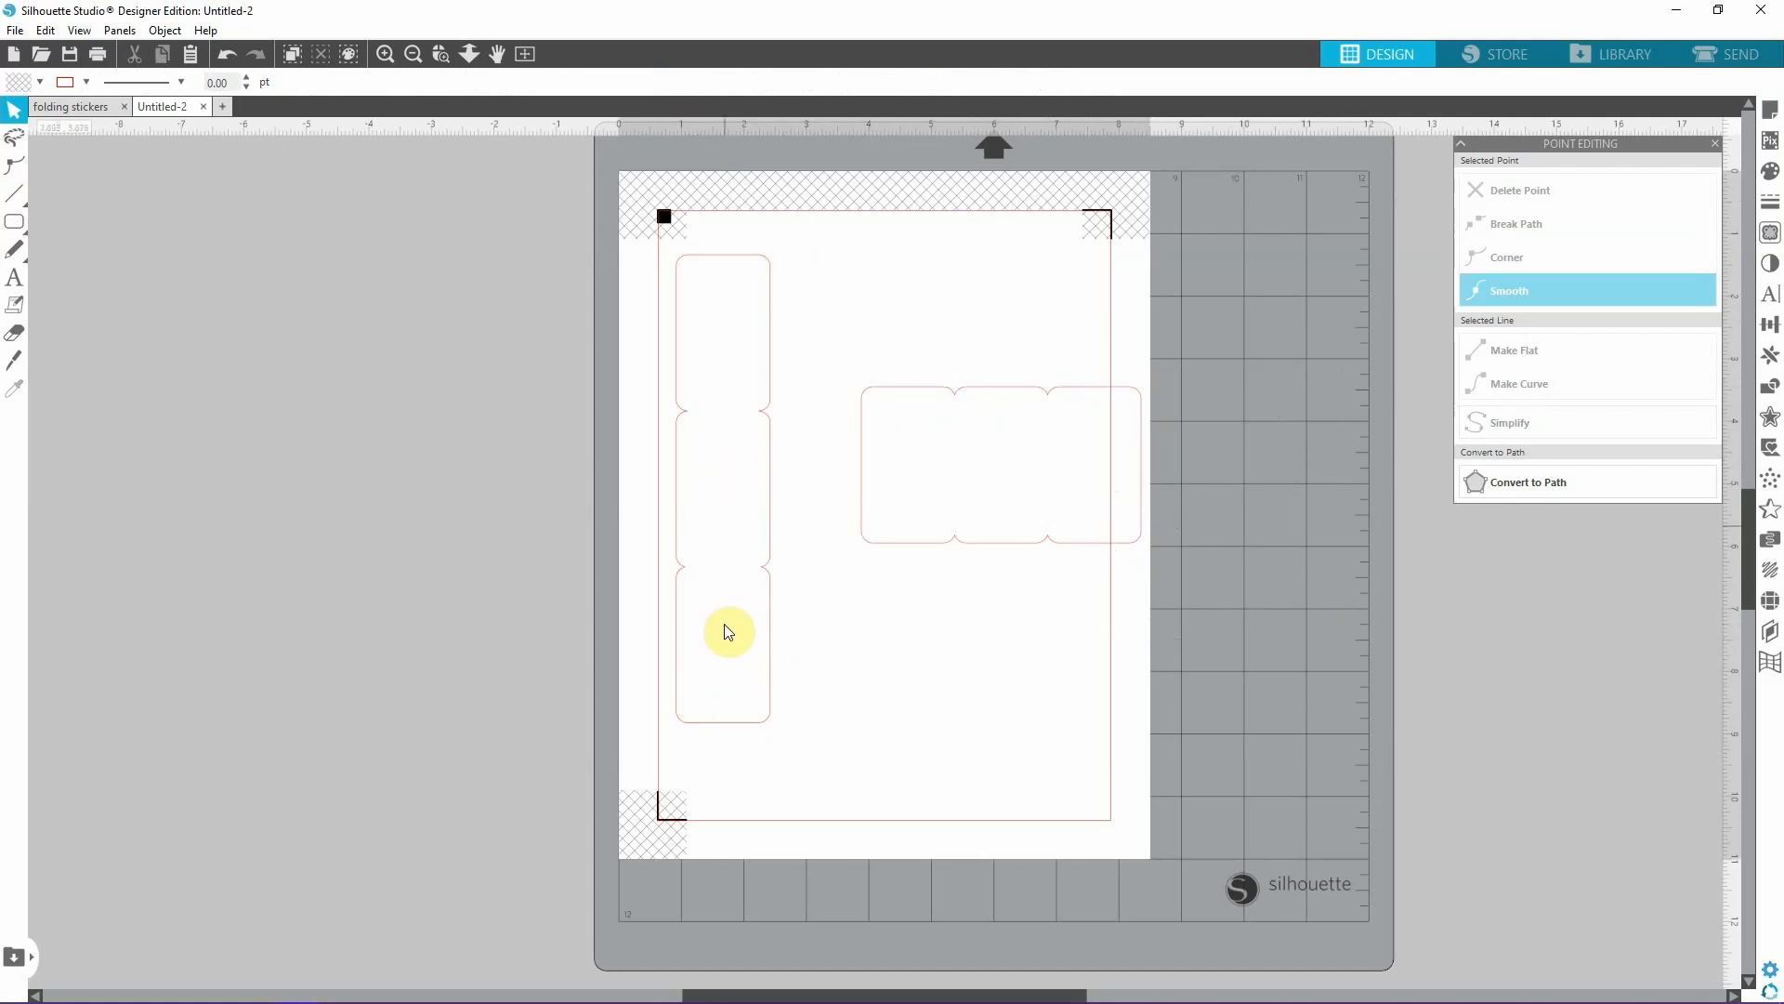
pyautogui.moveTo(985, 542); pyautogui.dragTo(332, 480)
pyautogui.click(769, 449)
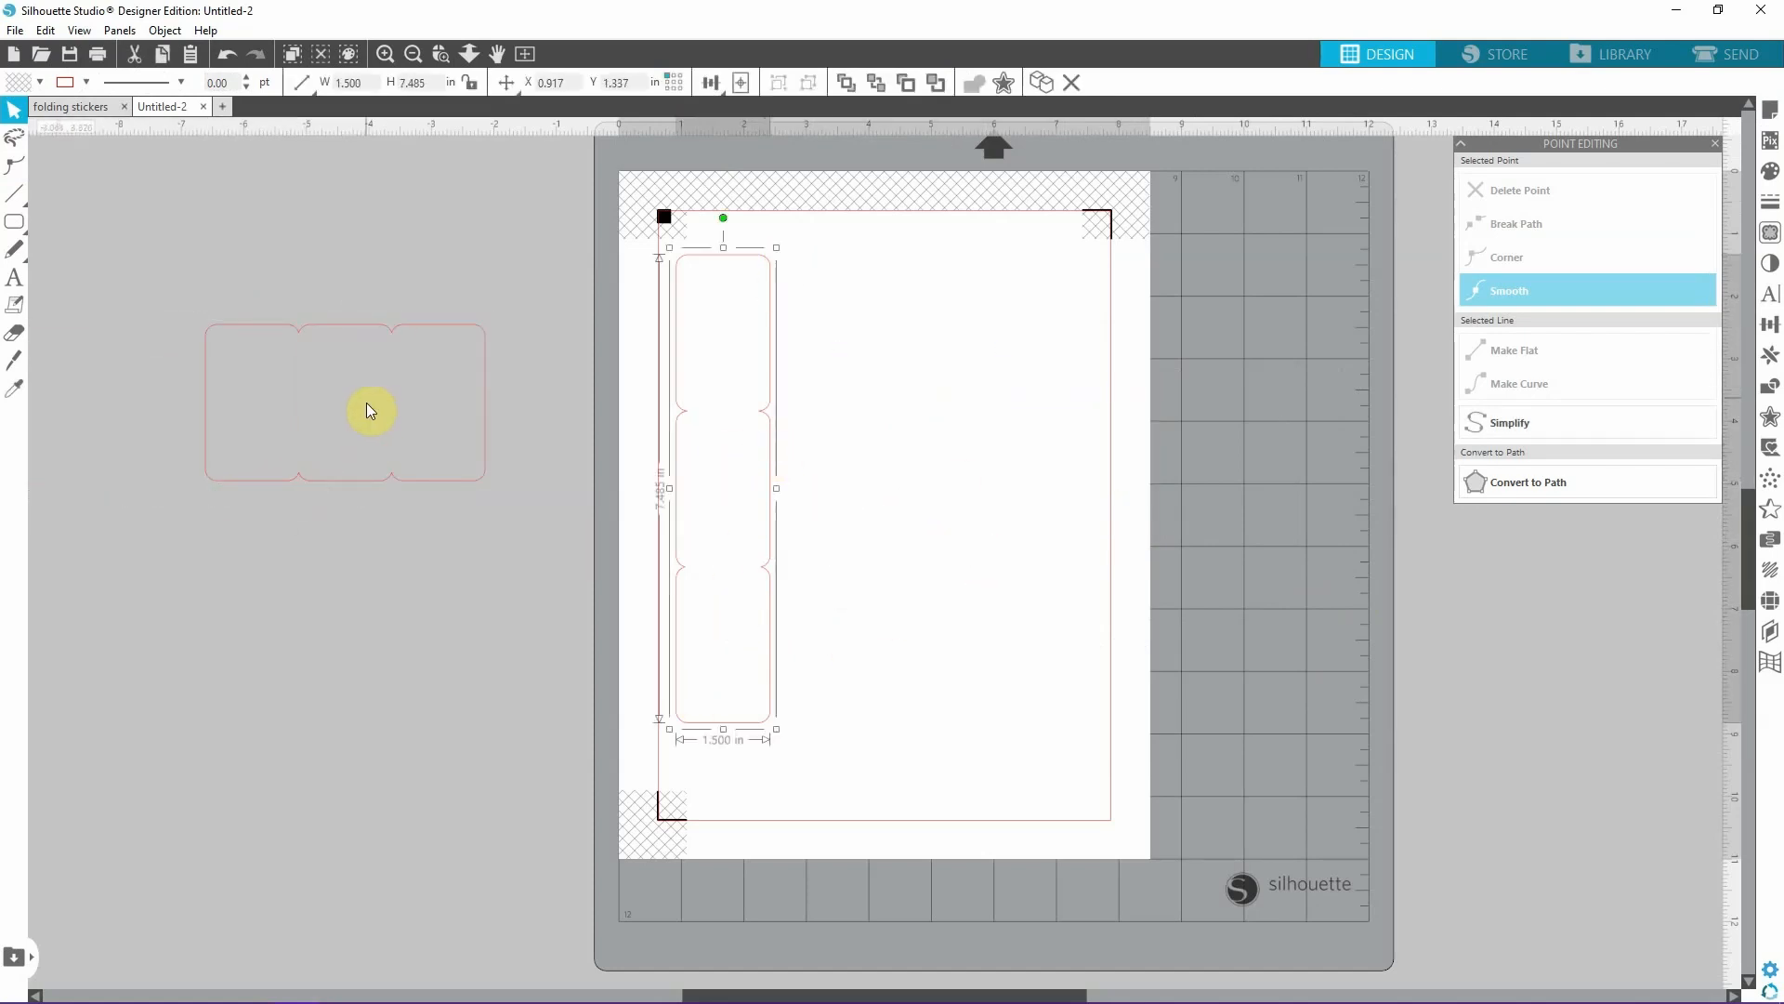
pyautogui.click(988, 632)
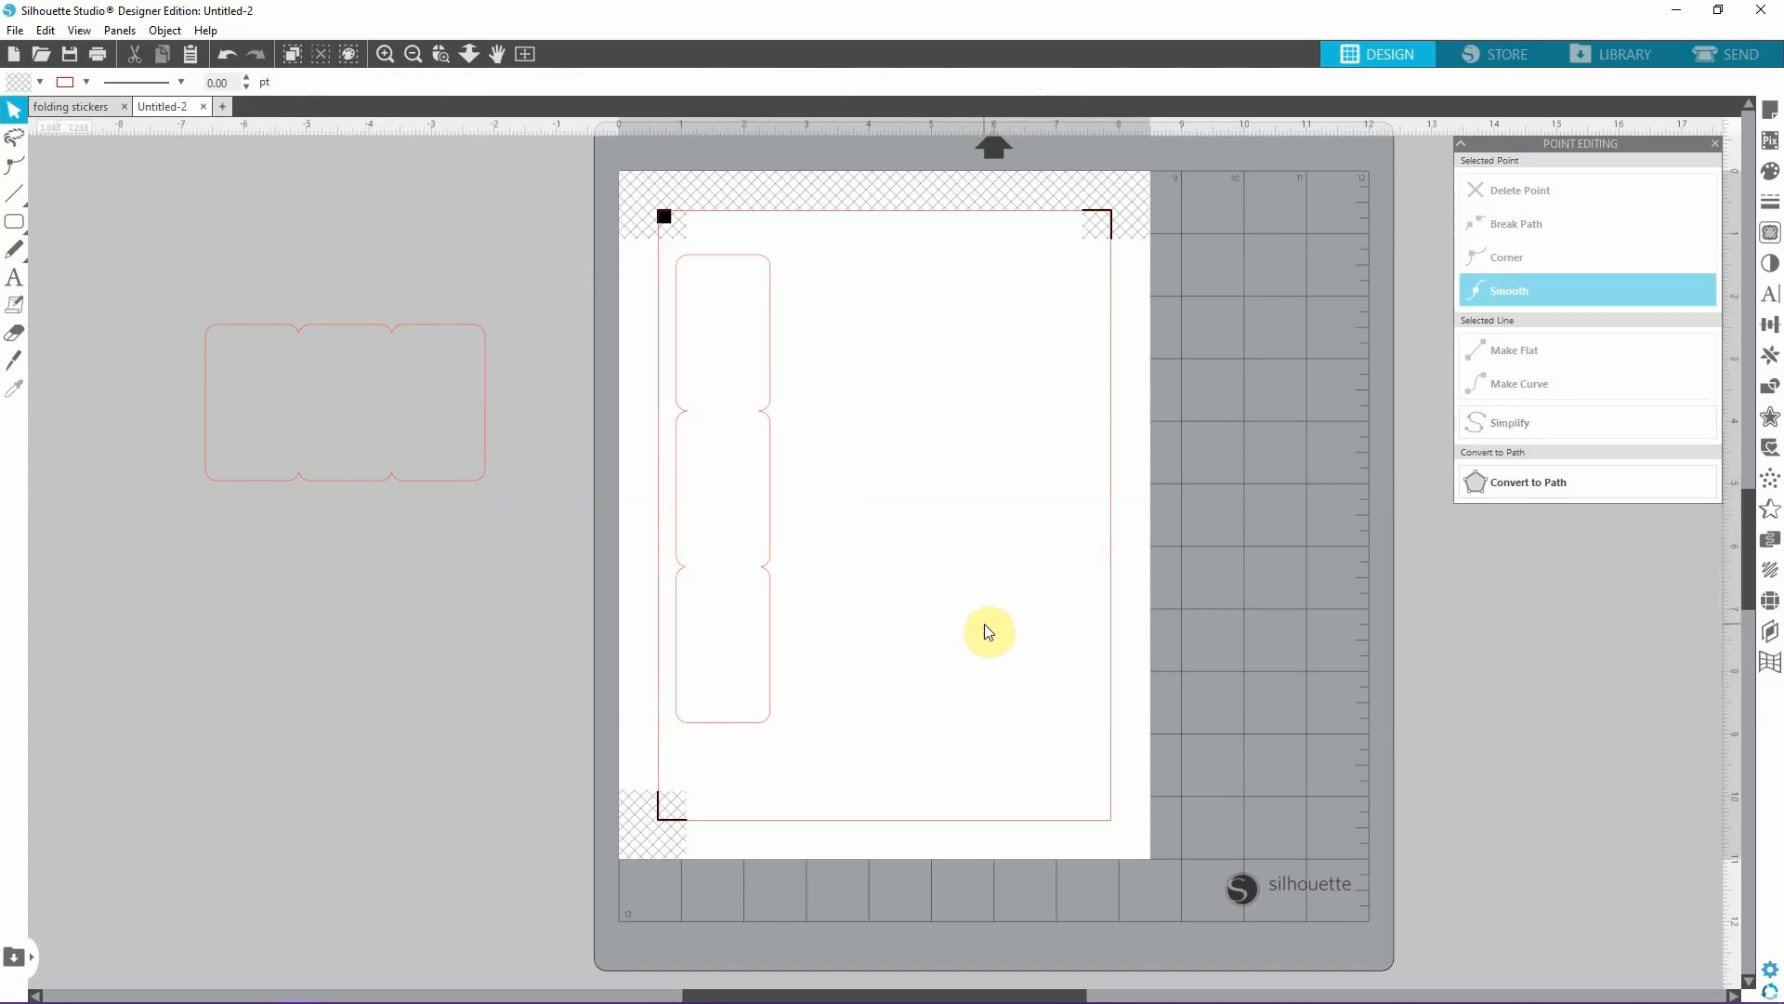
# Paste a new rectangle beside the vertical outline's bottom panel, at about X 3.002, Y 6.346 in, and place a copy directly above it.
pyautogui.hotkey('ctrl', 'v')
pyautogui.moveTo(1045, 610); pyautogui.dragTo(441, 700)
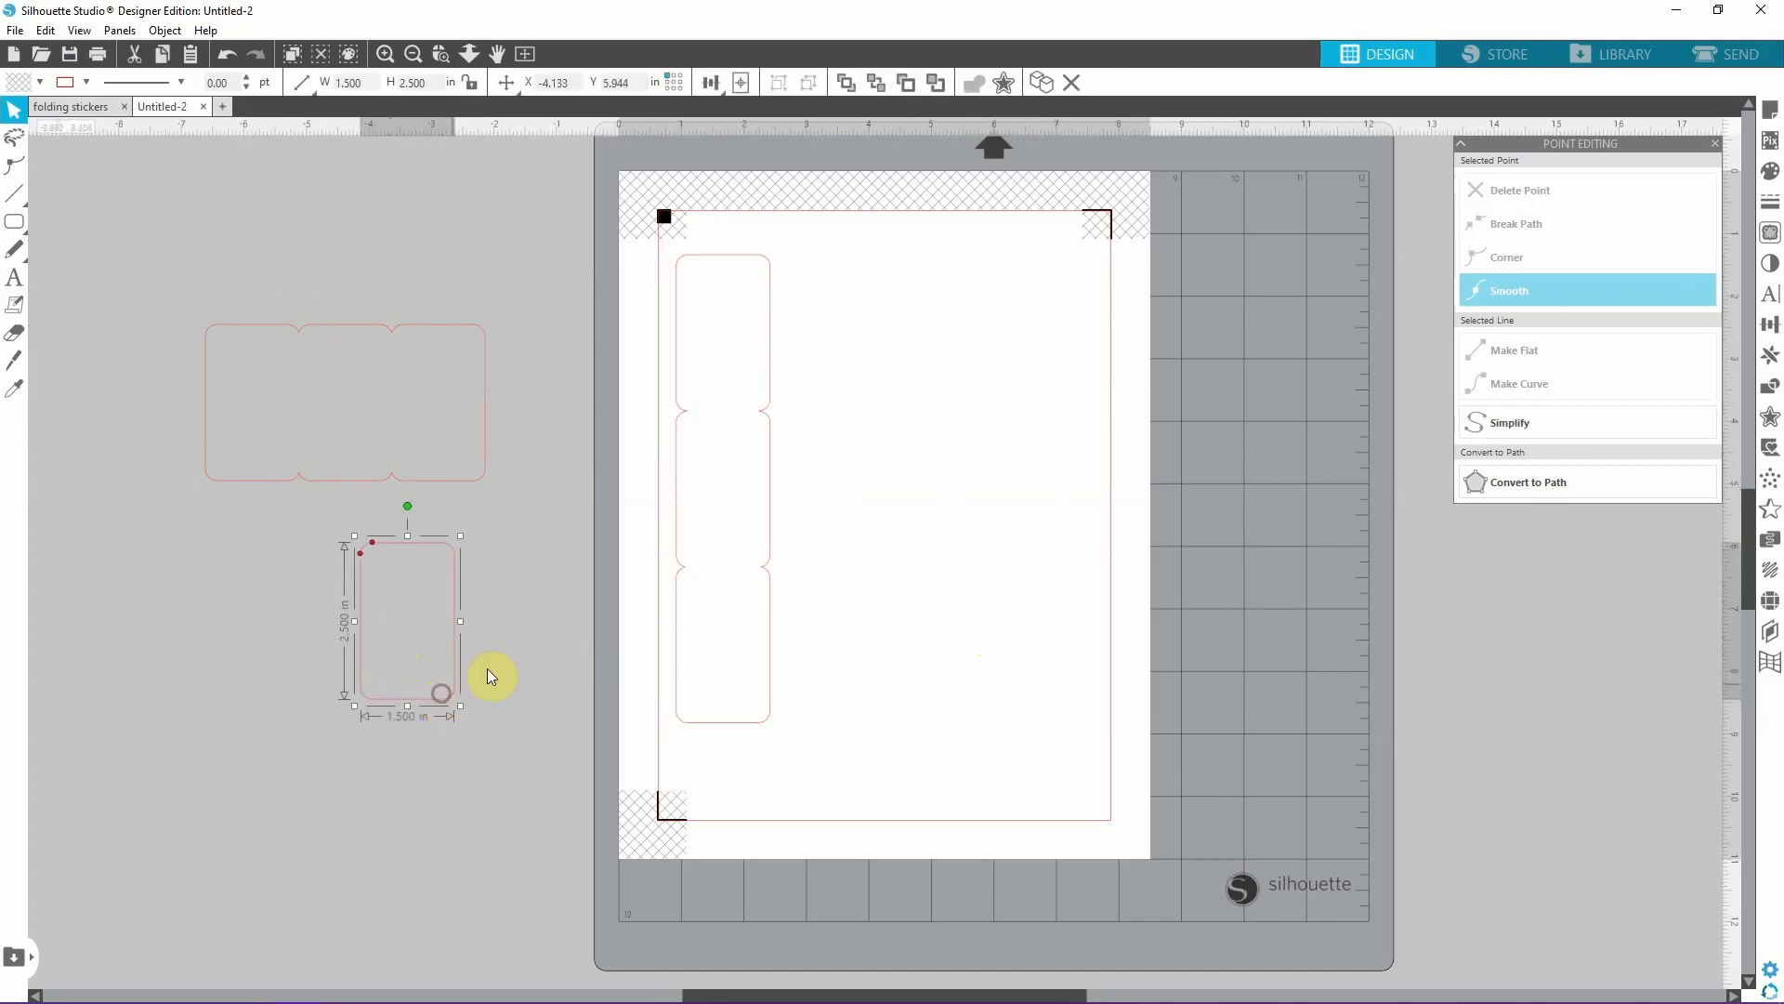
pyautogui.click(973, 384)
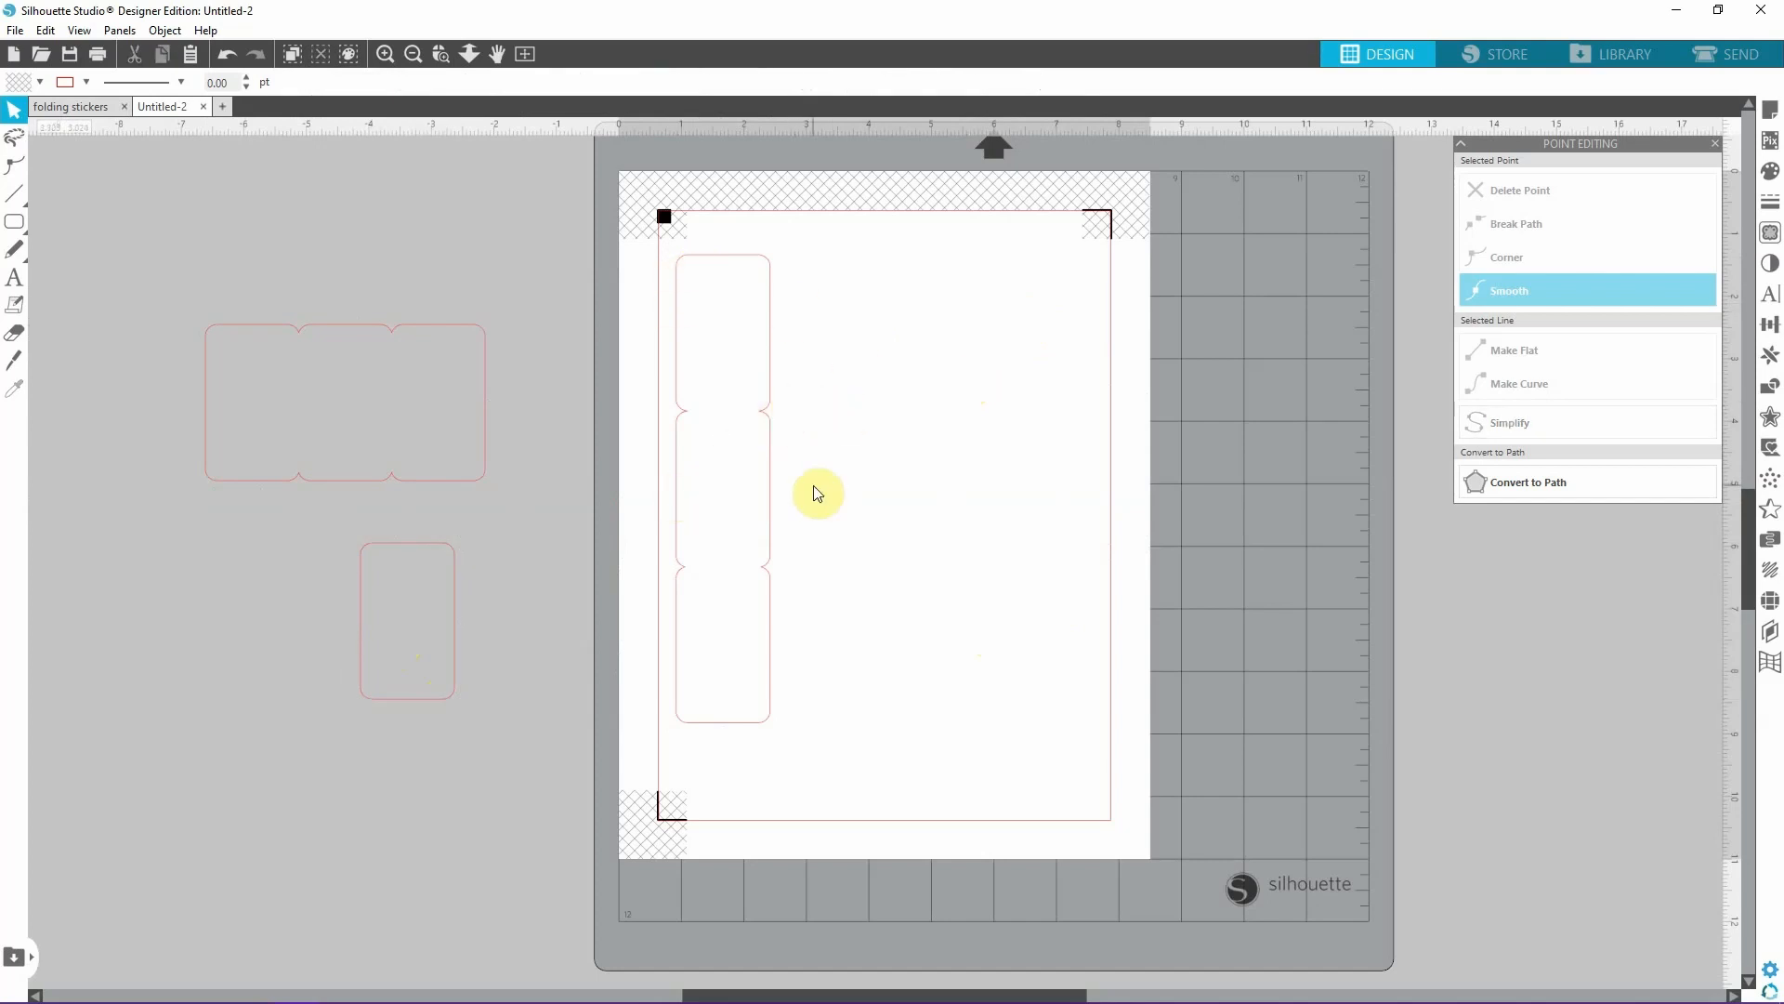
pyautogui.moveTo(379, 556); pyautogui.dragTo(828, 575)
pyautogui.click(825, 573)
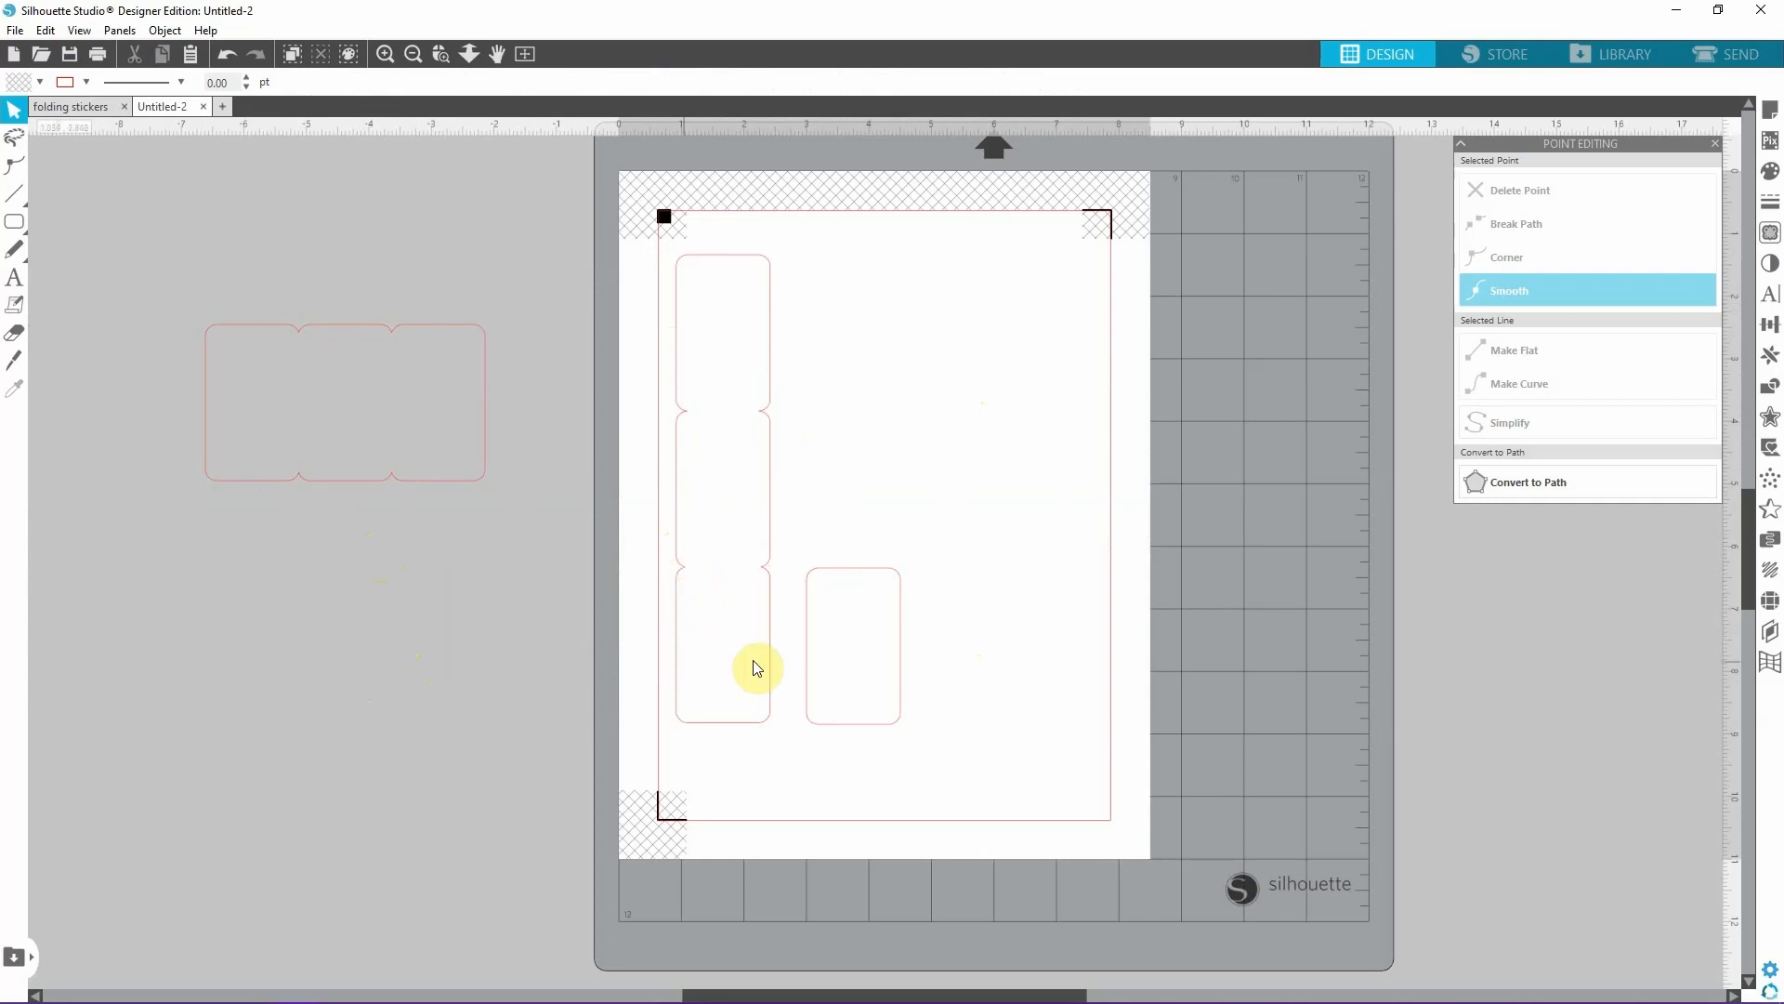
pyautogui.click(871, 571)
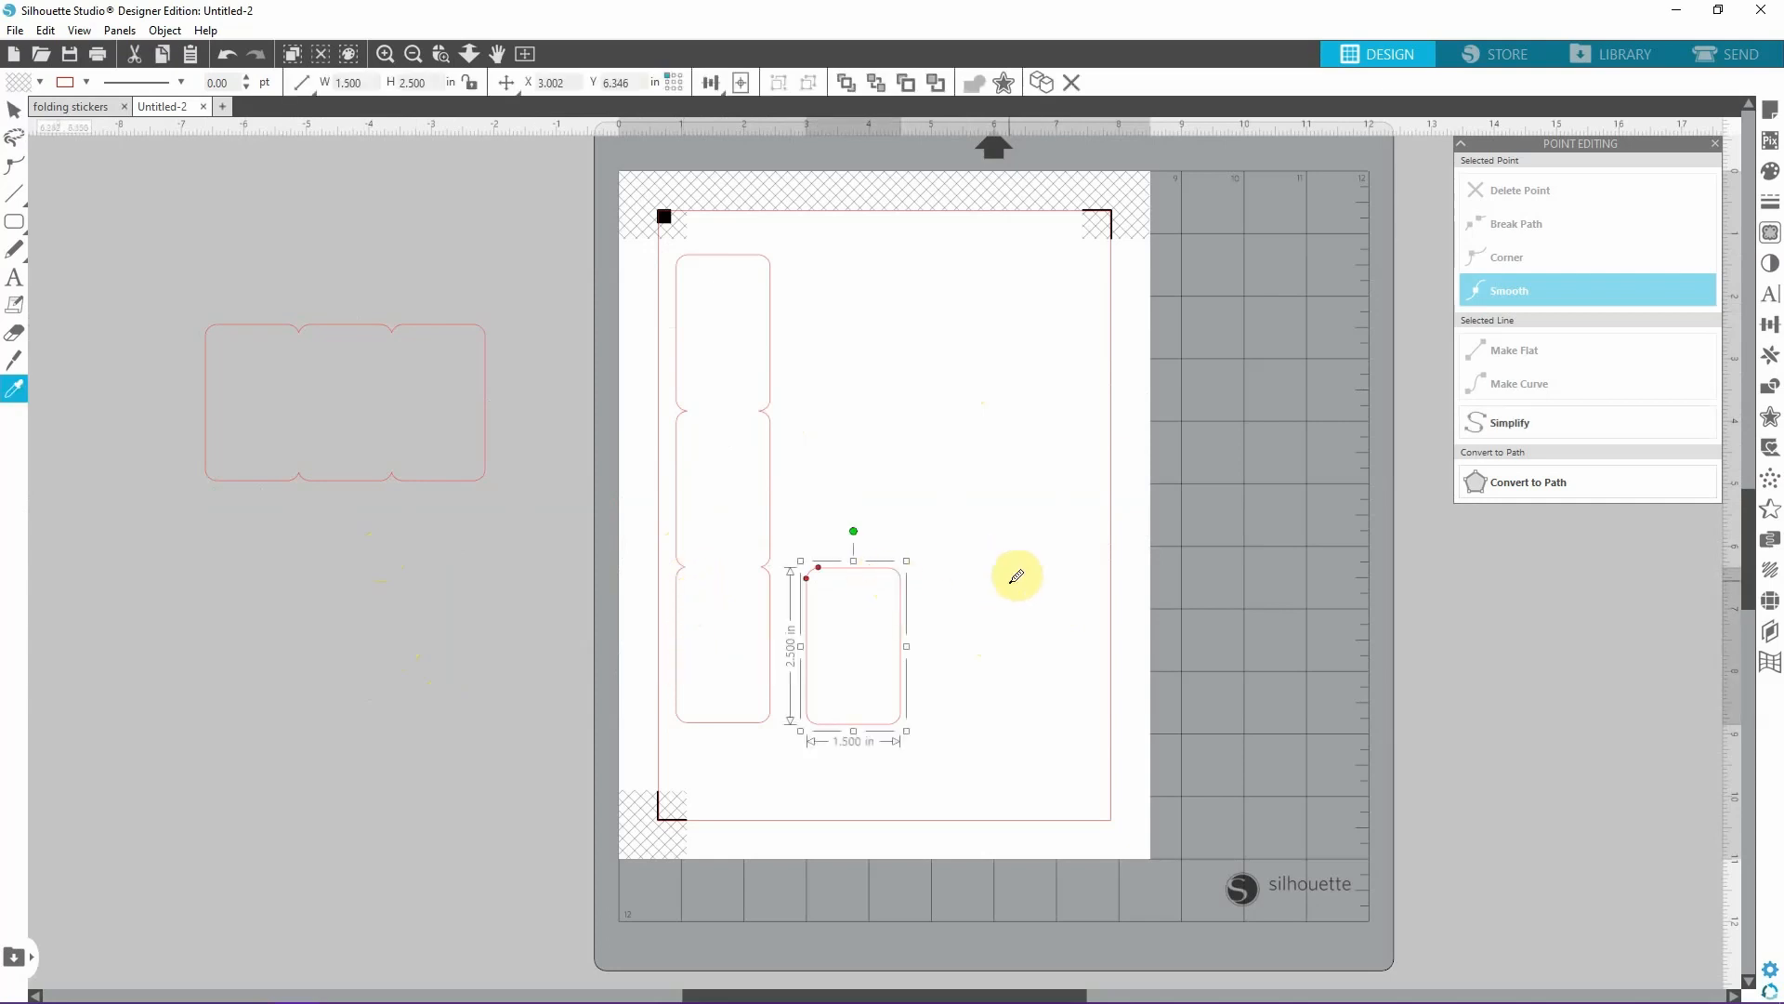
pyautogui.moveTo(895, 578); pyautogui.dragTo(895, 415)
# Center-align the two stacked rectangles and weld them into a single two-panel shape.
pyautogui.moveTo(1027, 787); pyautogui.dragTo(808, 327)
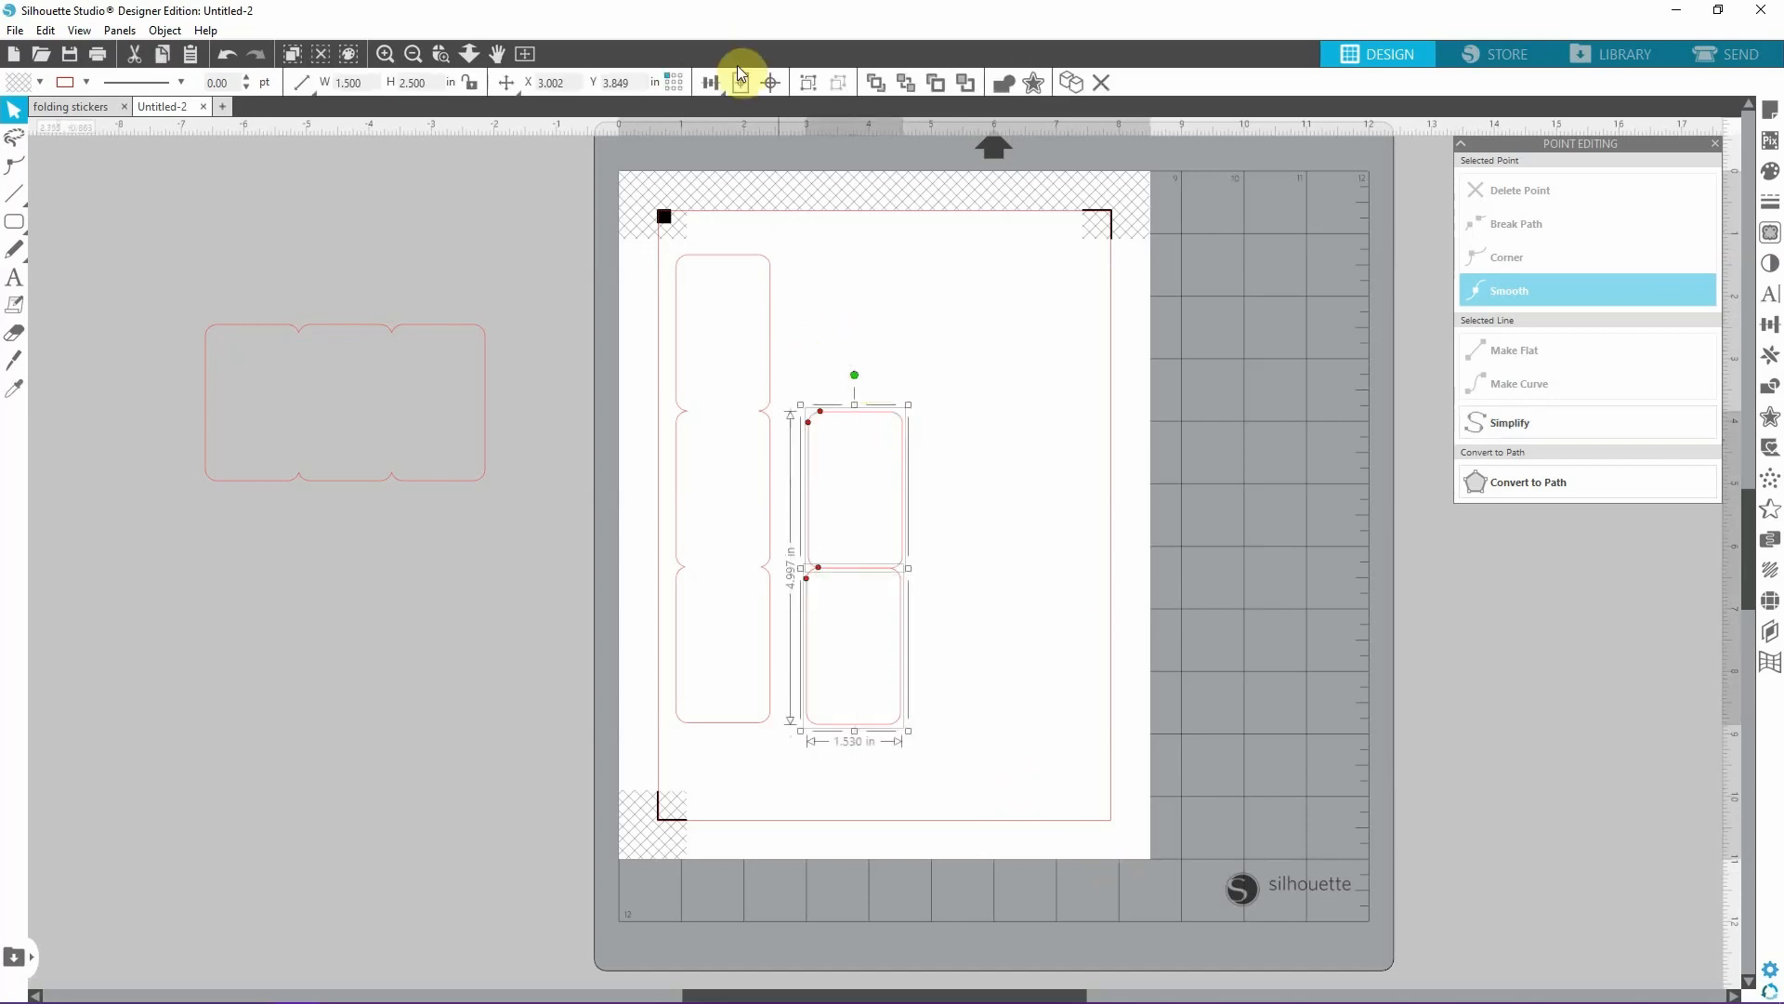
pyautogui.click(711, 83)
pyautogui.click(742, 116)
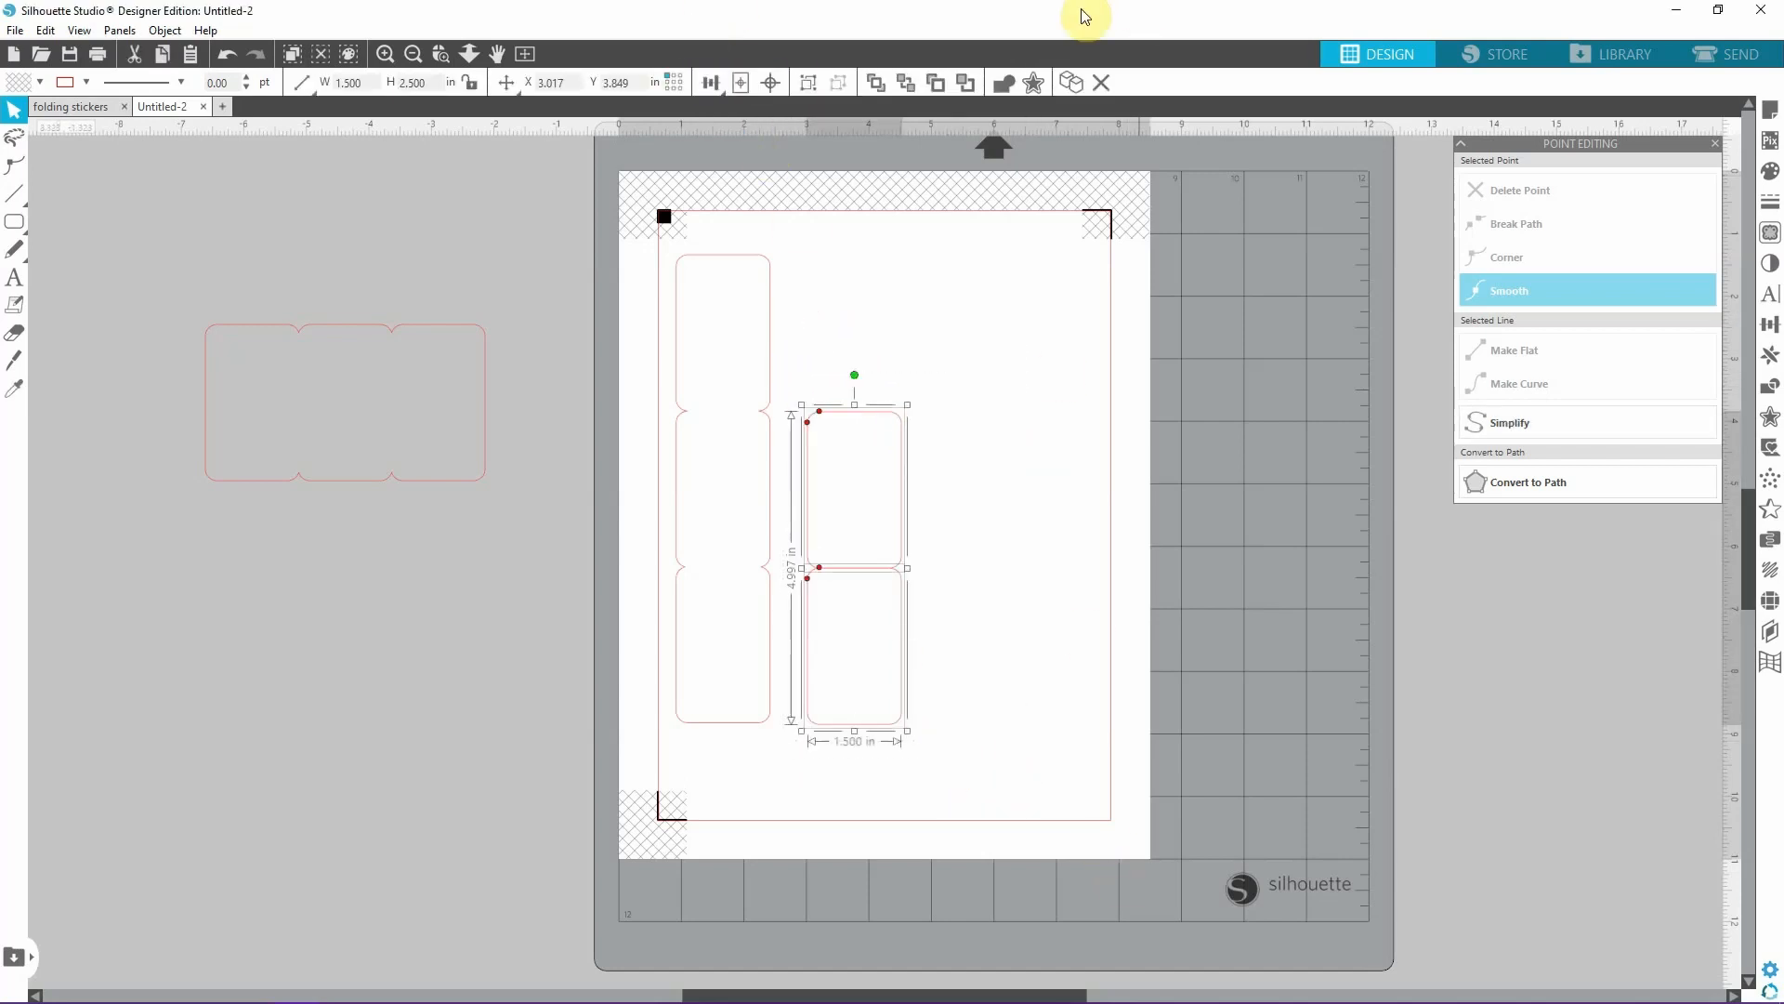
pyautogui.click(1007, 86)
pyautogui.click(953, 511)
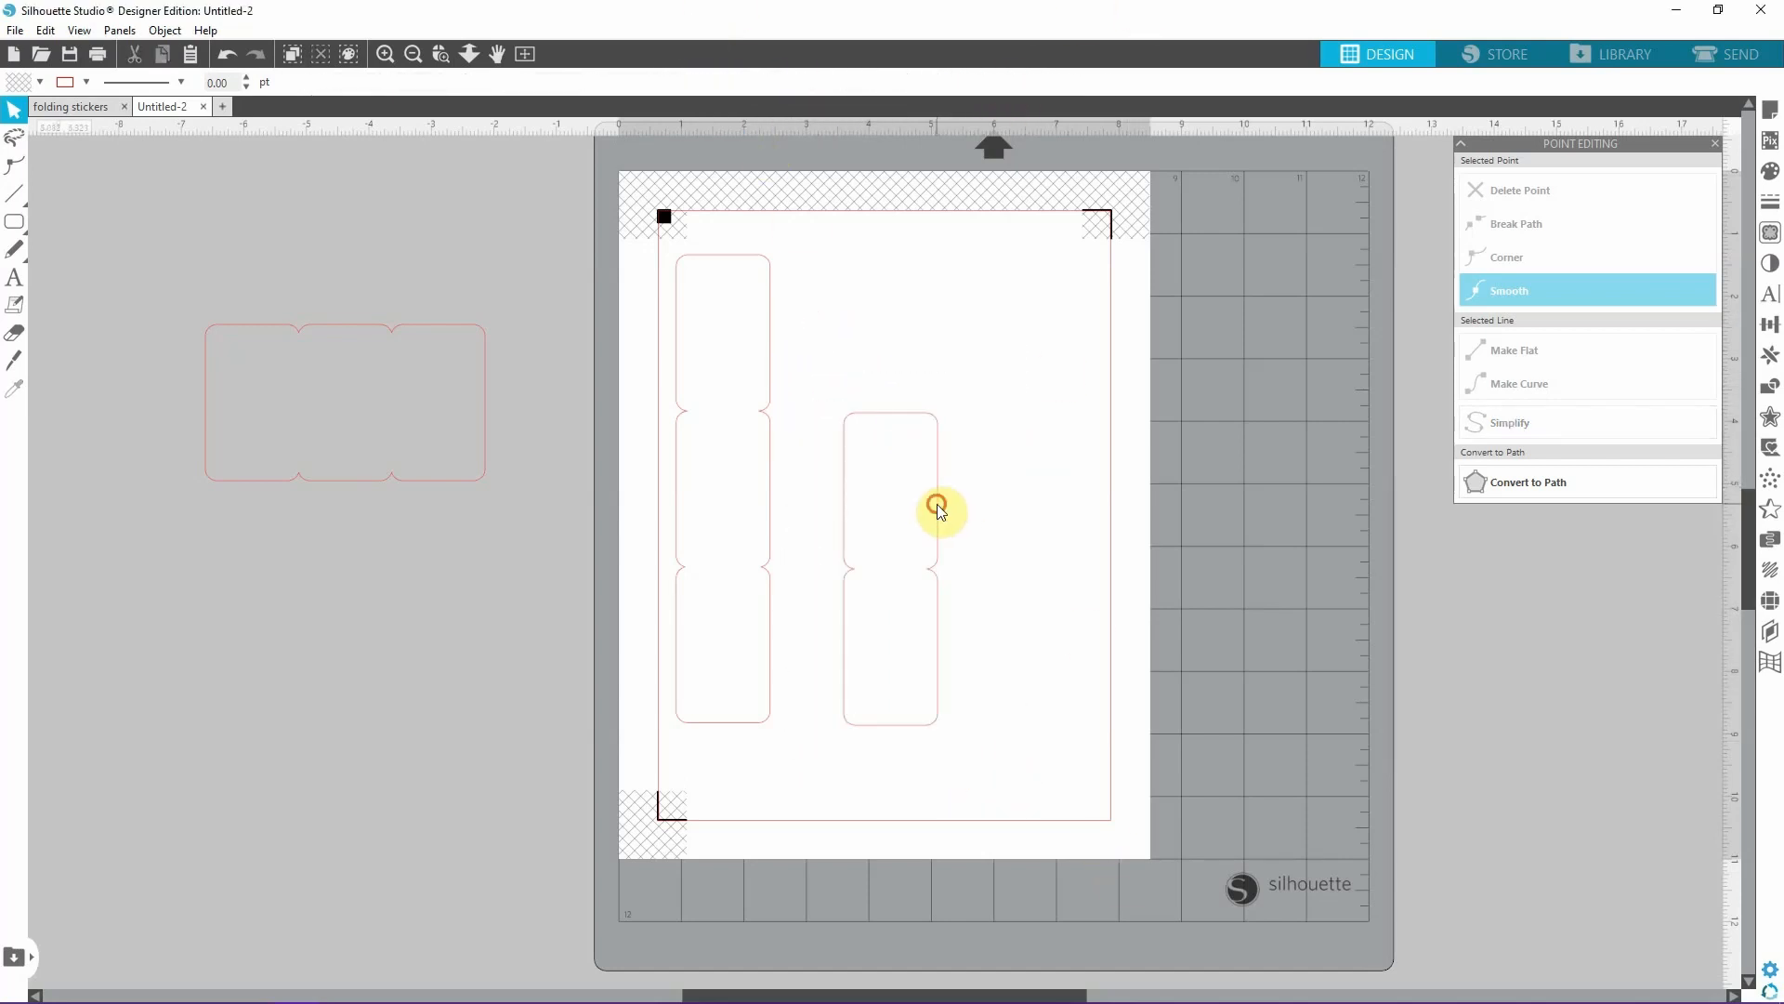
# Place the two-panel shape beside the vertical outline at about X 3.686, Y 3.834 in and give it a blue 12 pt line.
pyautogui.moveTo(937, 503); pyautogui.dragTo(769, 512)
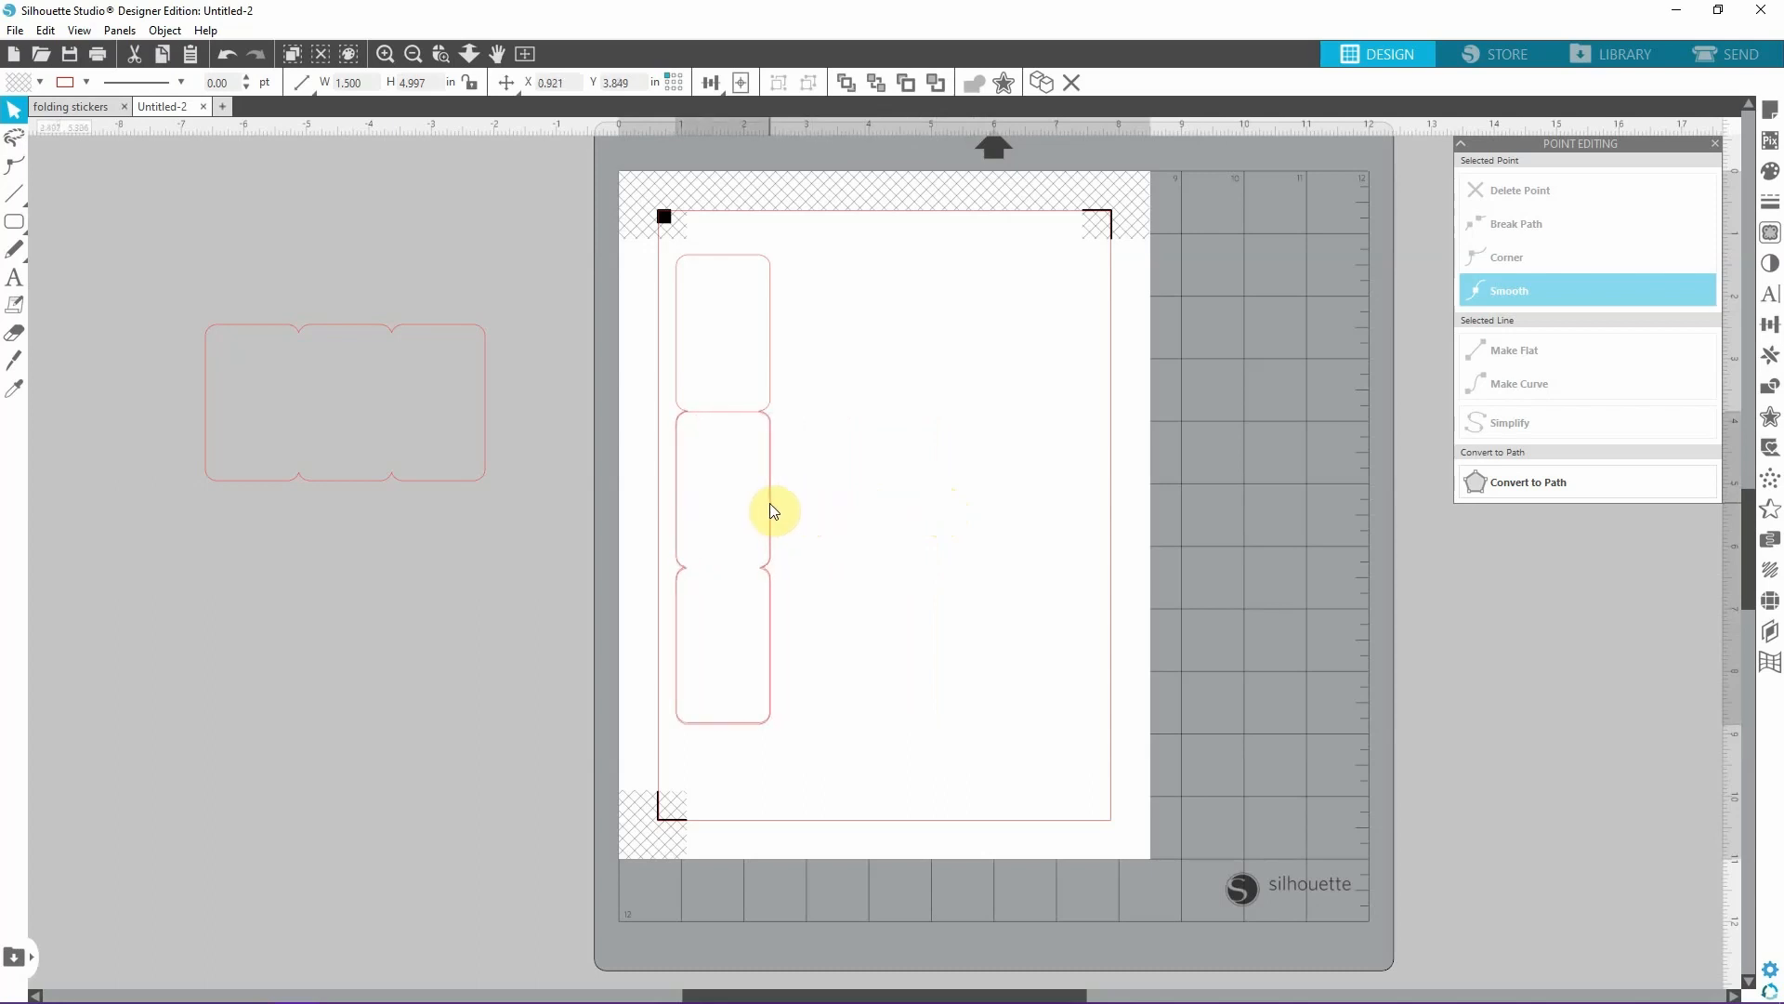
pyautogui.moveTo(771, 511); pyautogui.dragTo(942, 502)
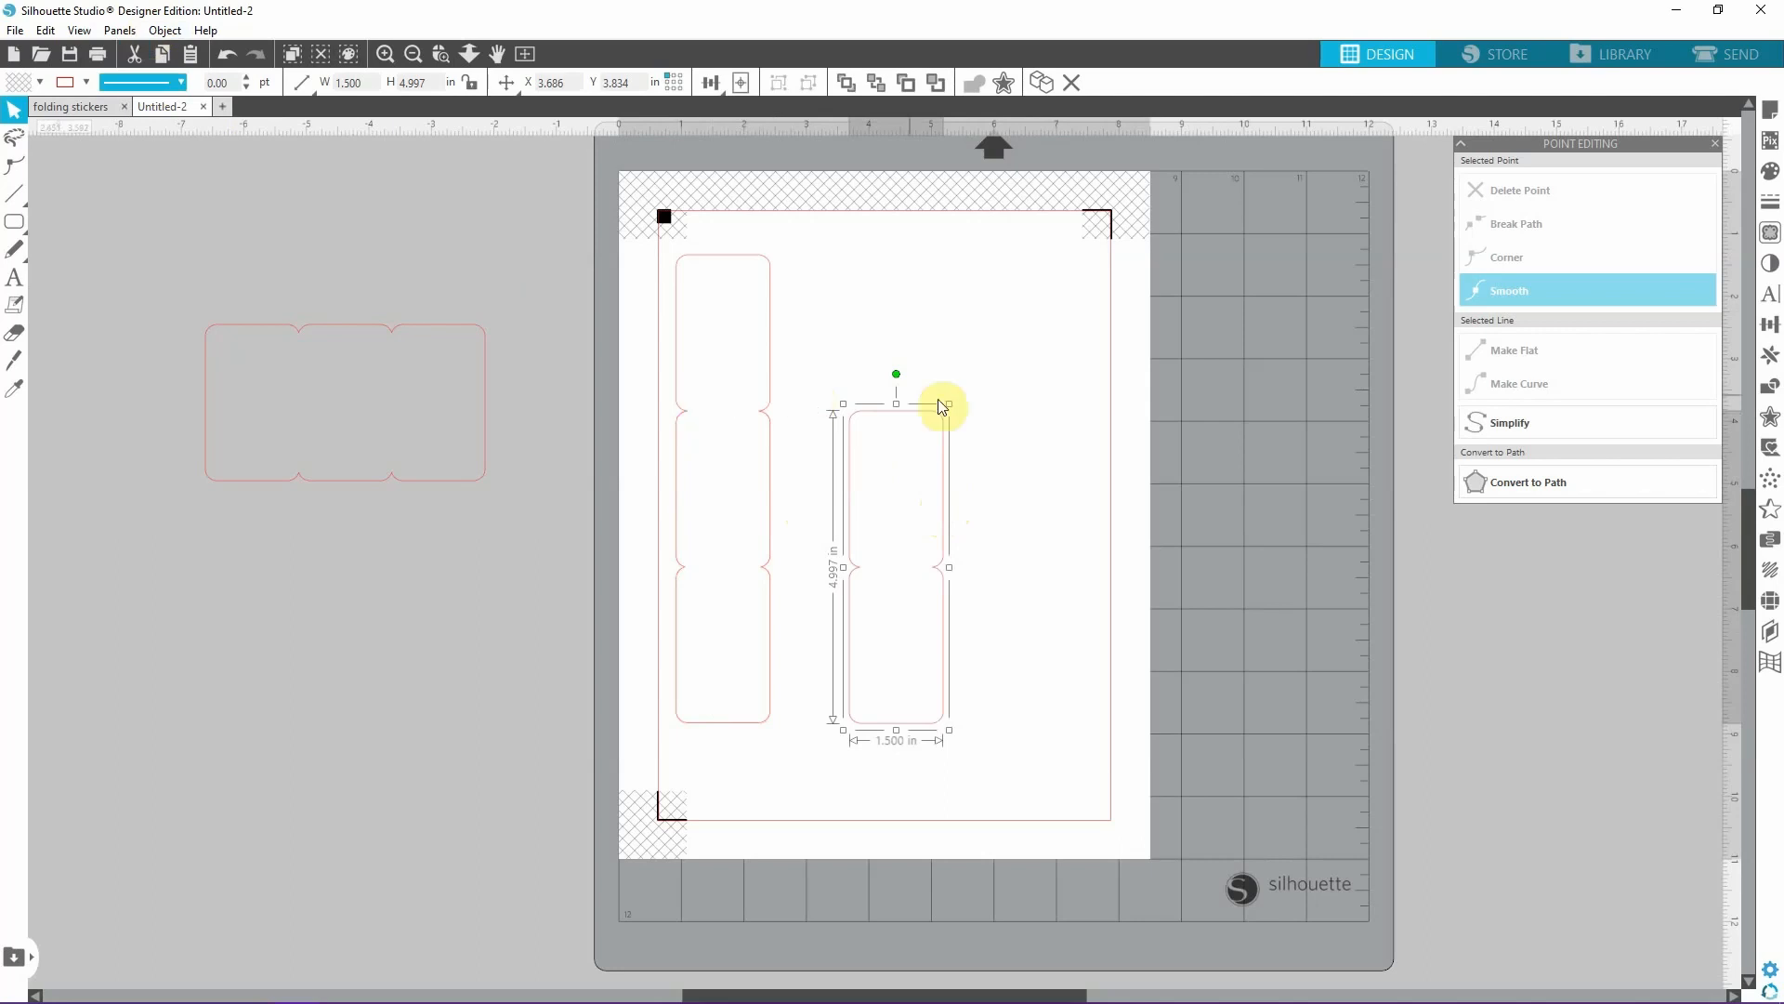
pyautogui.click(86, 83)
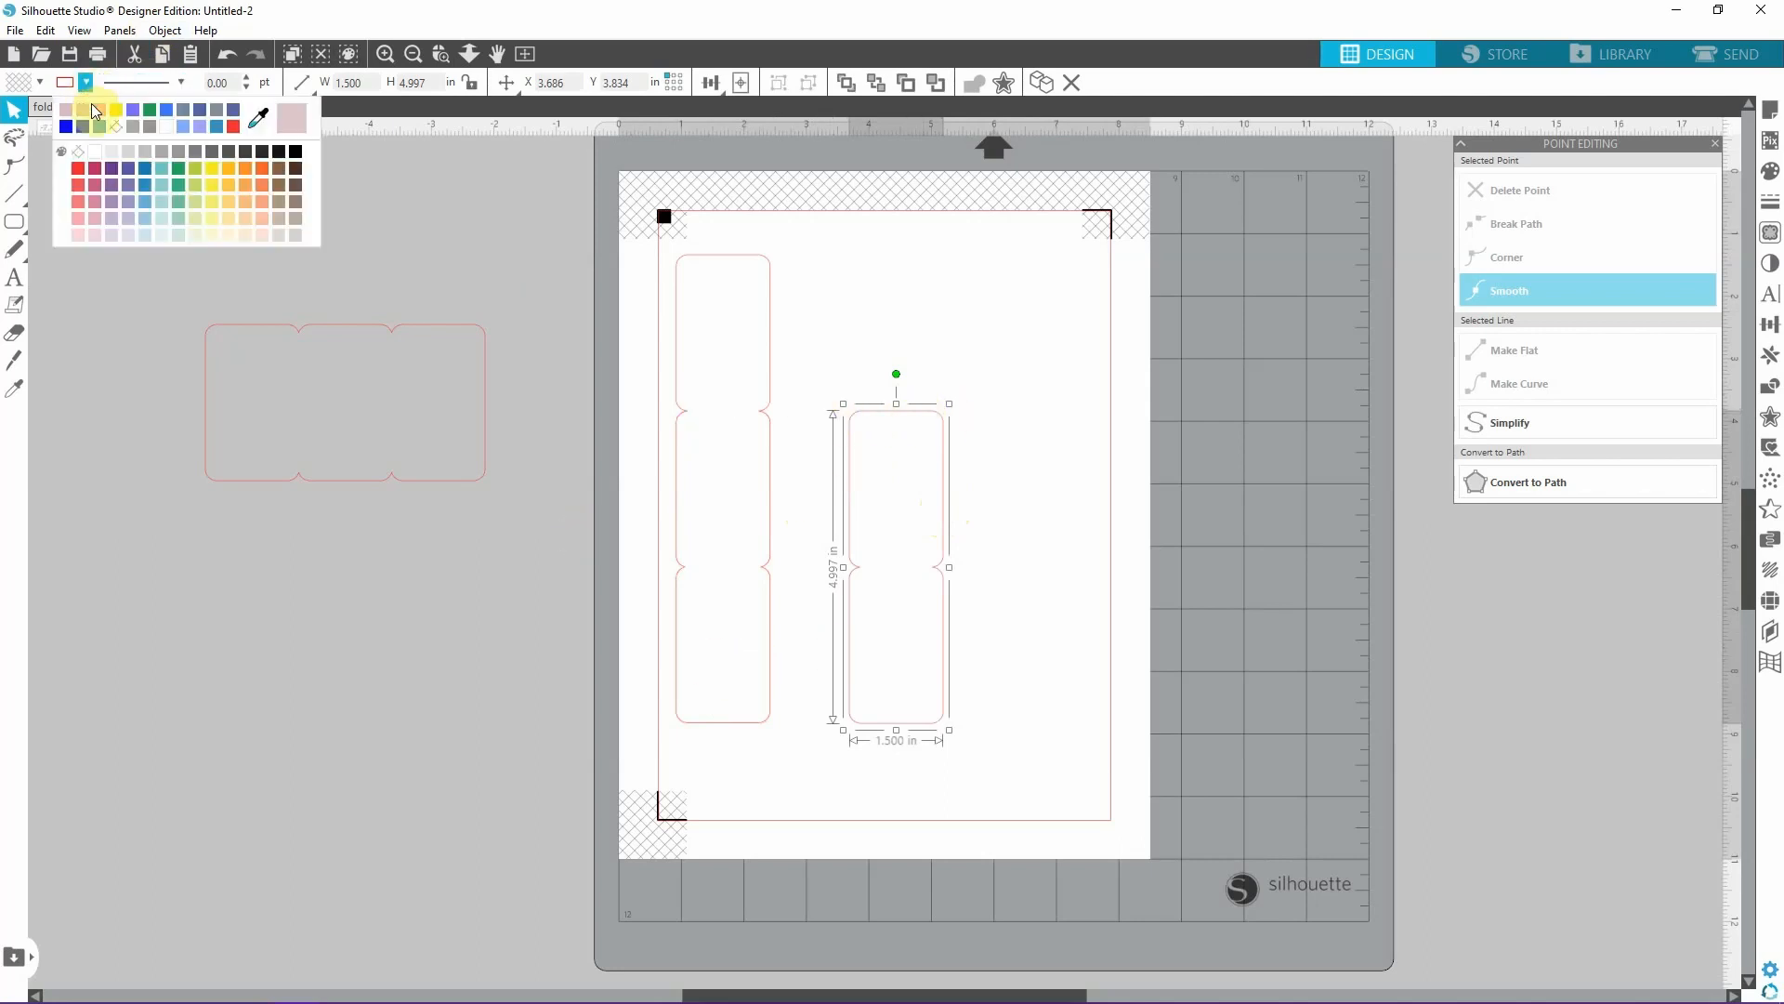
pyautogui.click(101, 128)
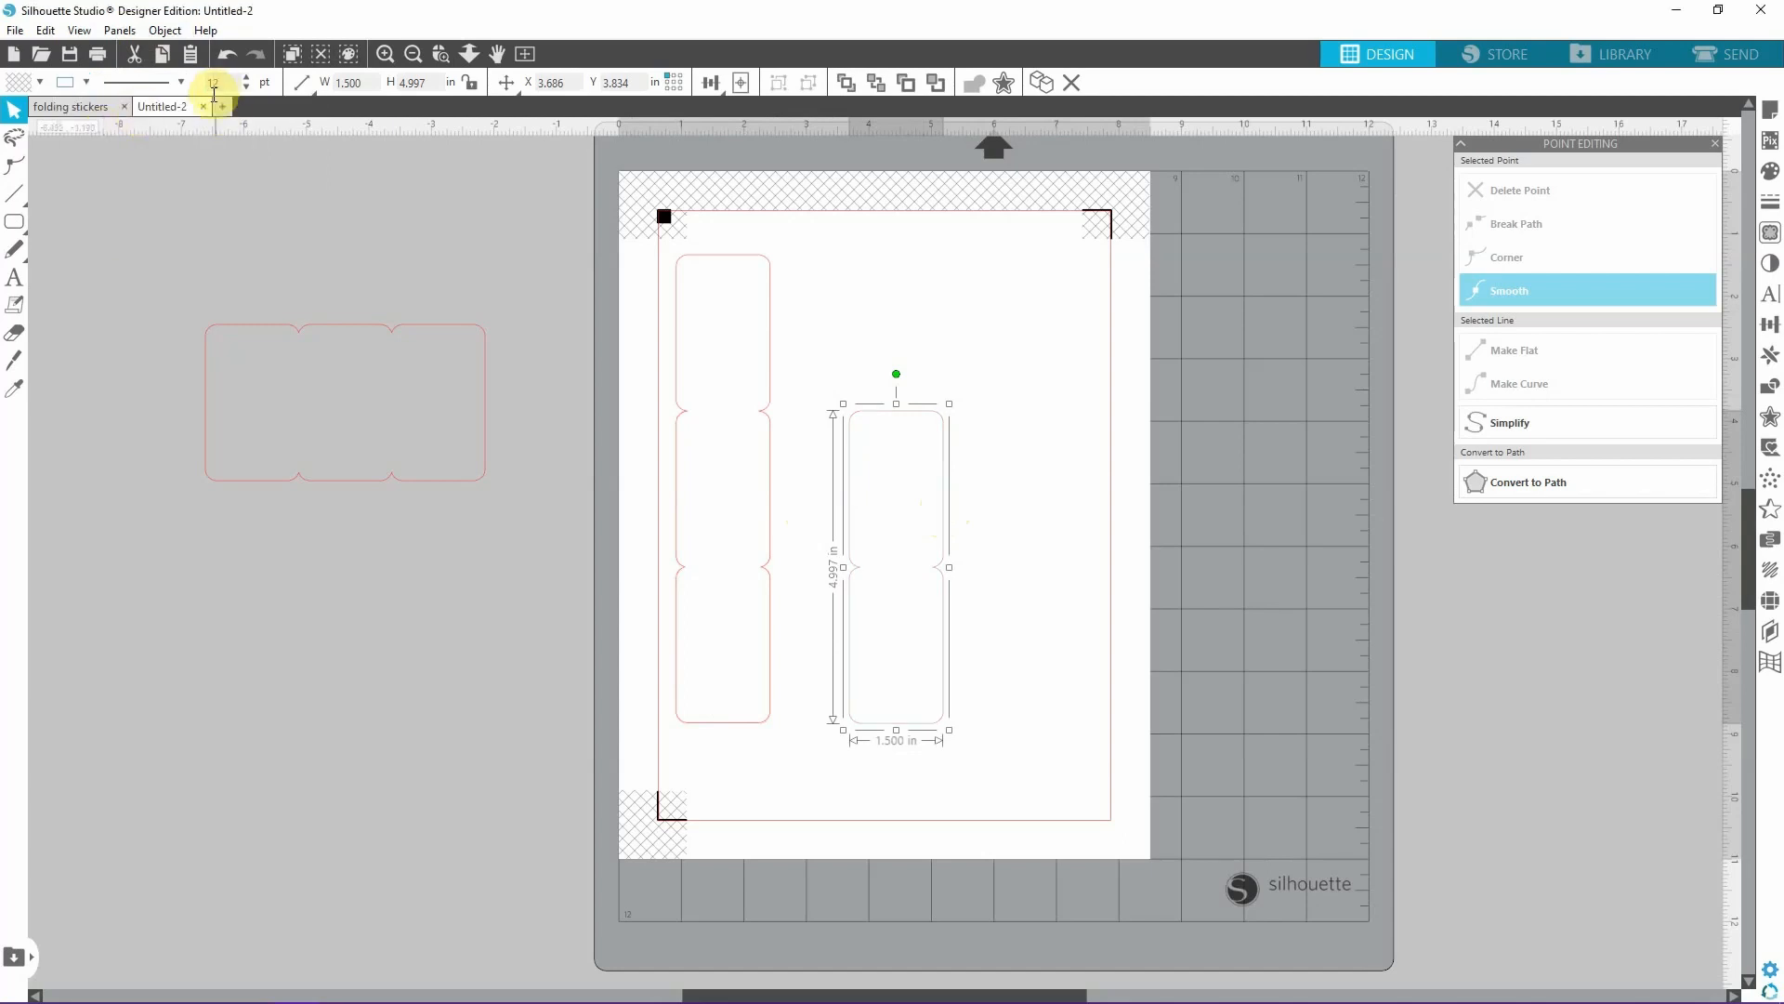
pyautogui.click(213, 91)
pyautogui.write('12')
pyautogui.press('Return')
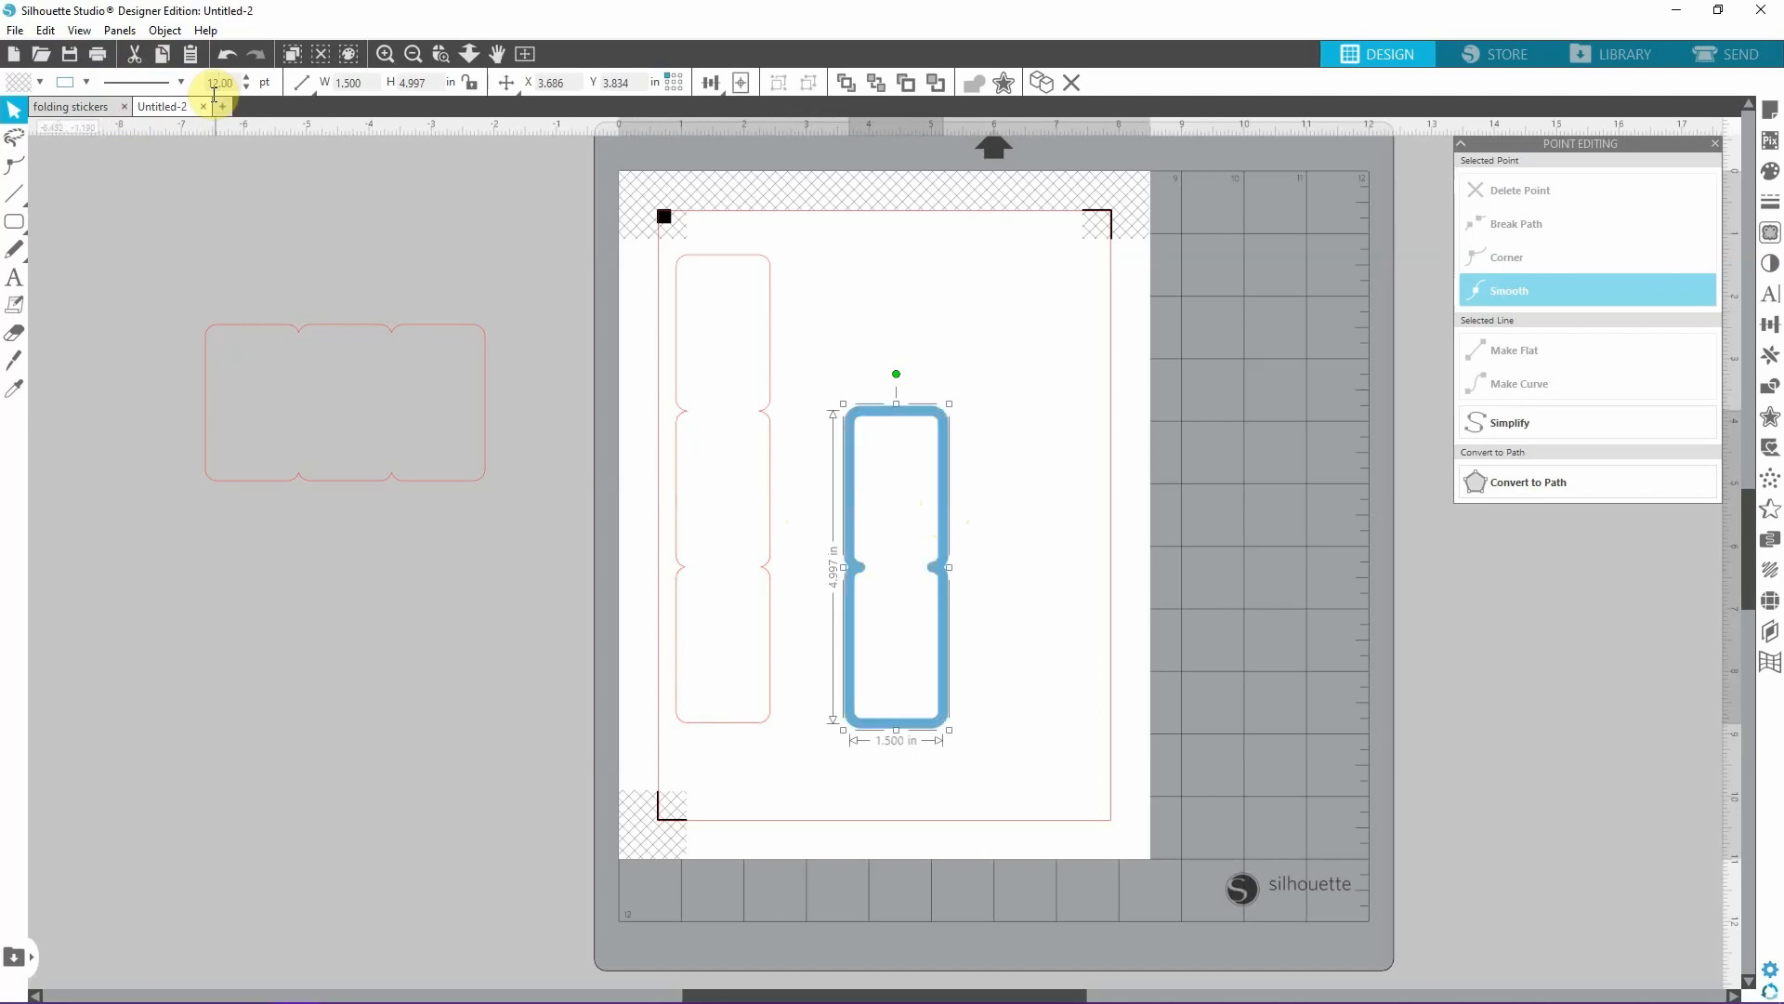
pyautogui.click(1056, 390)
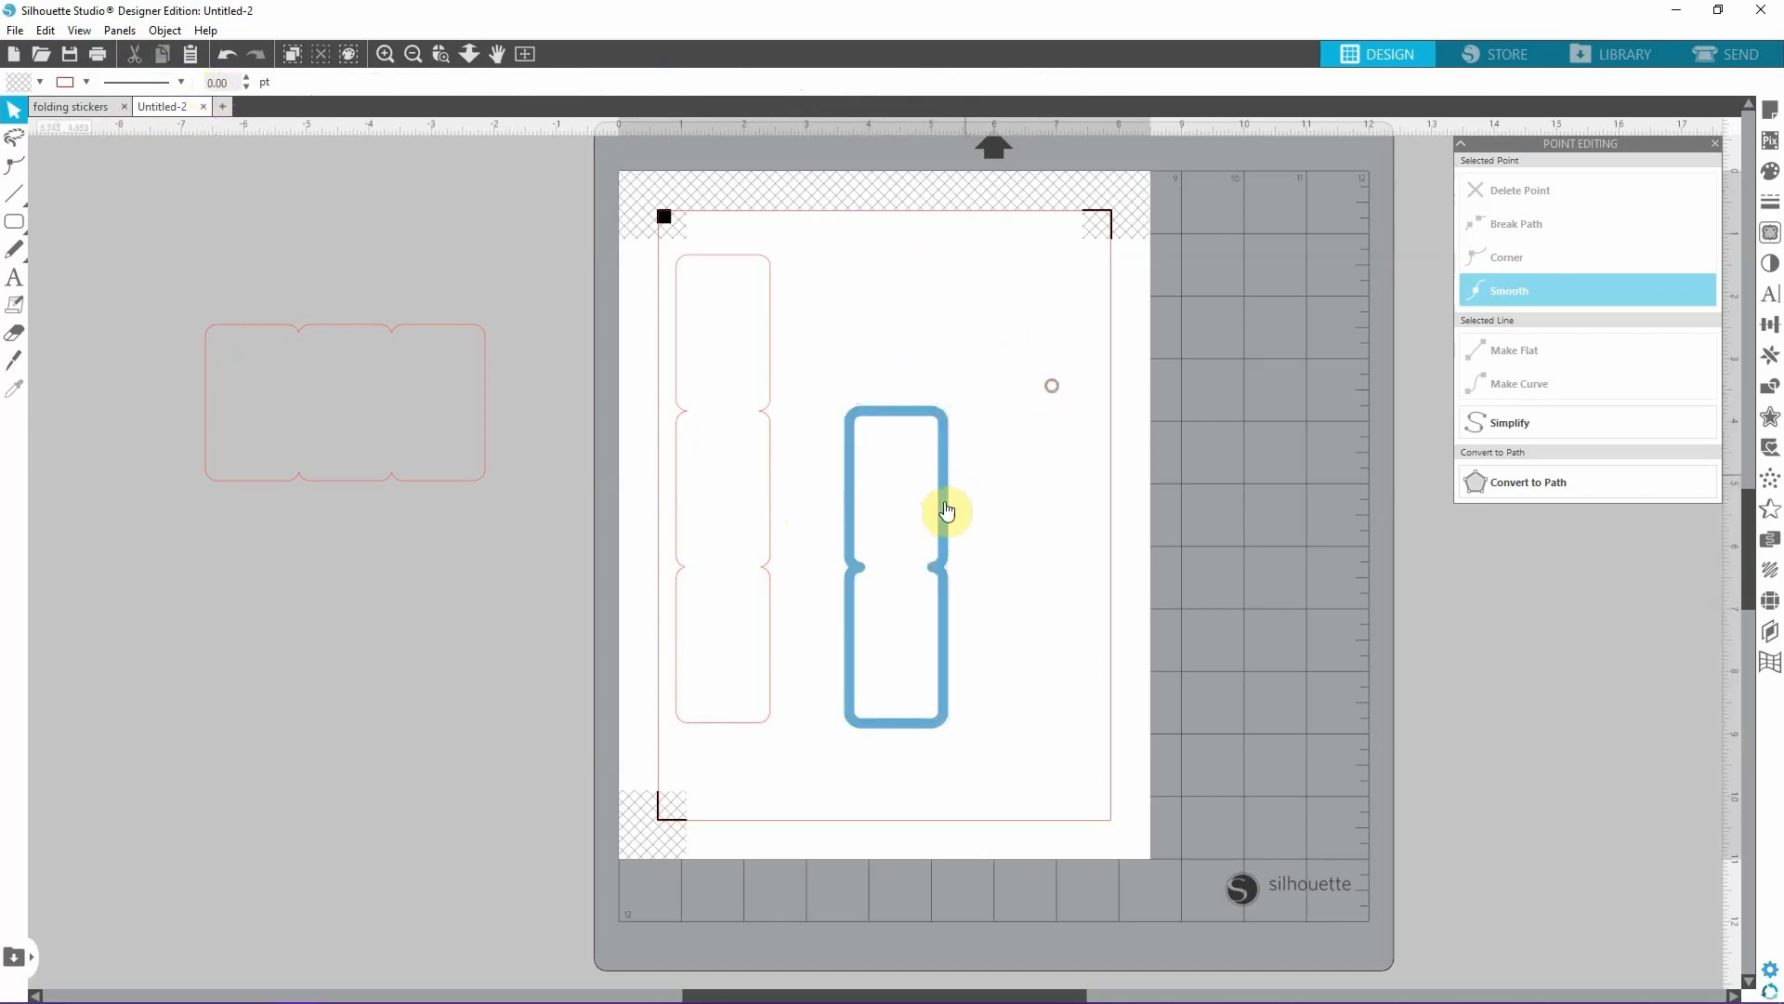
# Move the blue two-panel shape over the lower two panels of the vertical outline and send it to the back.
pyautogui.moveTo(945, 506); pyautogui.dragTo(773, 504)
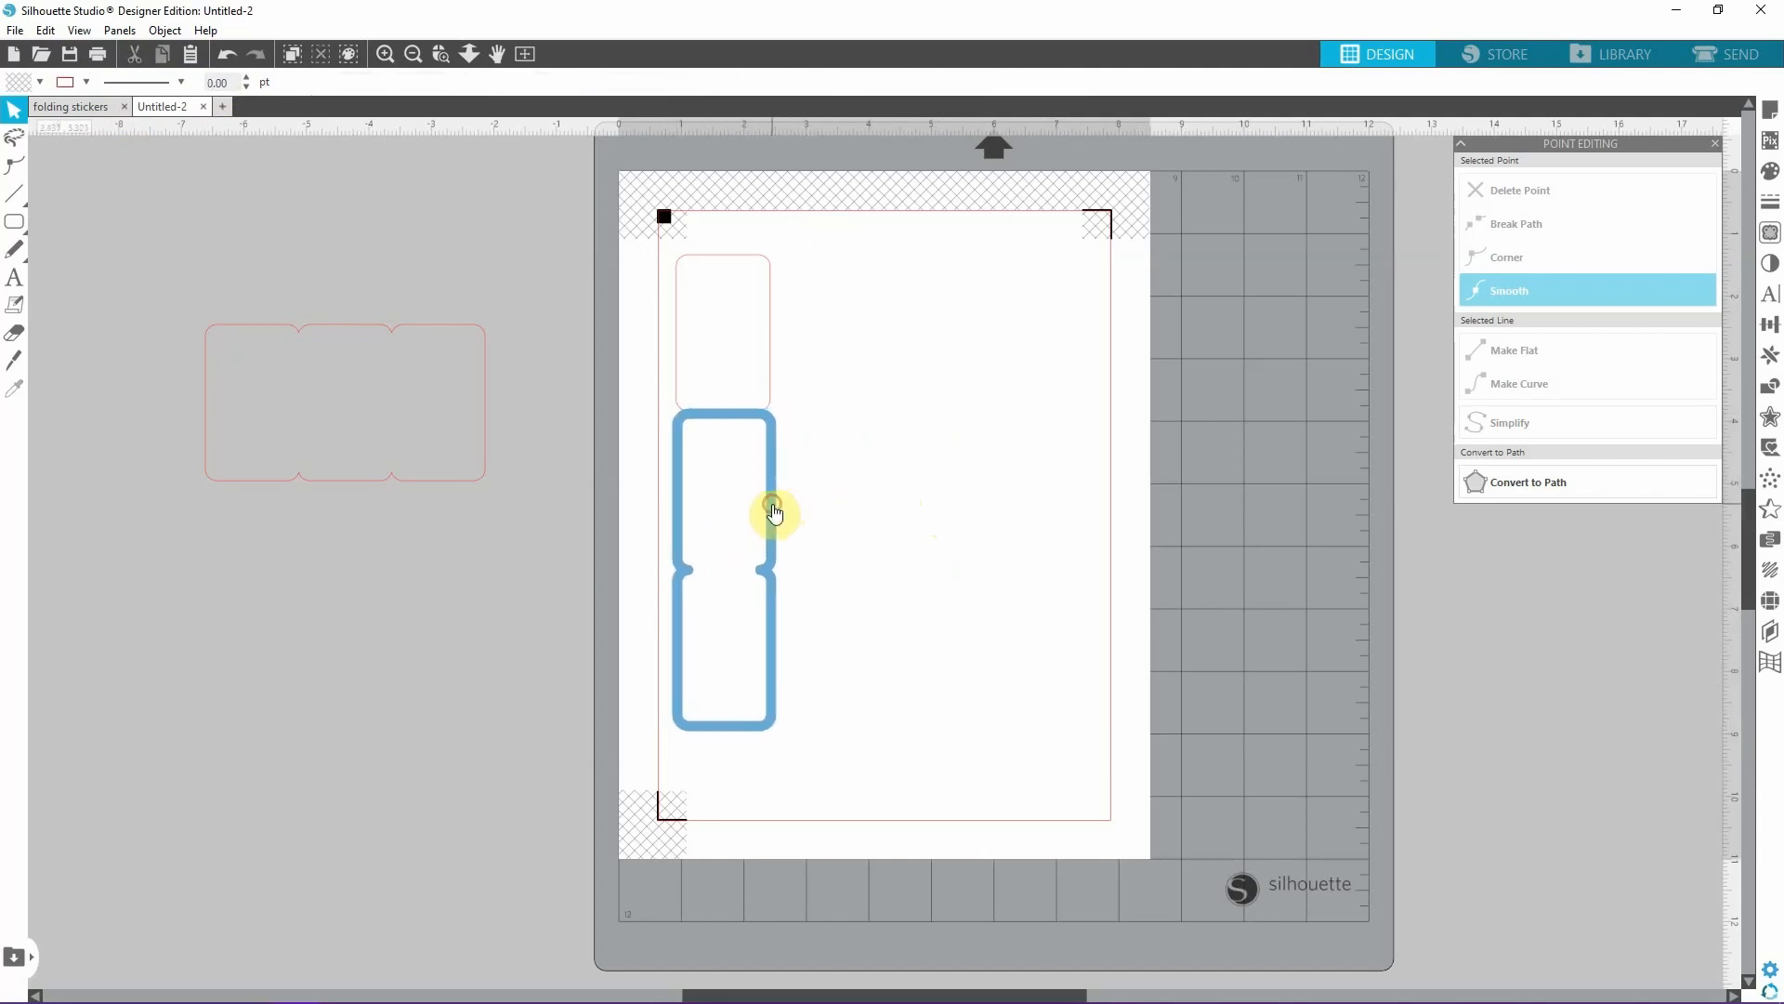
pyautogui.rightClick(773, 504)
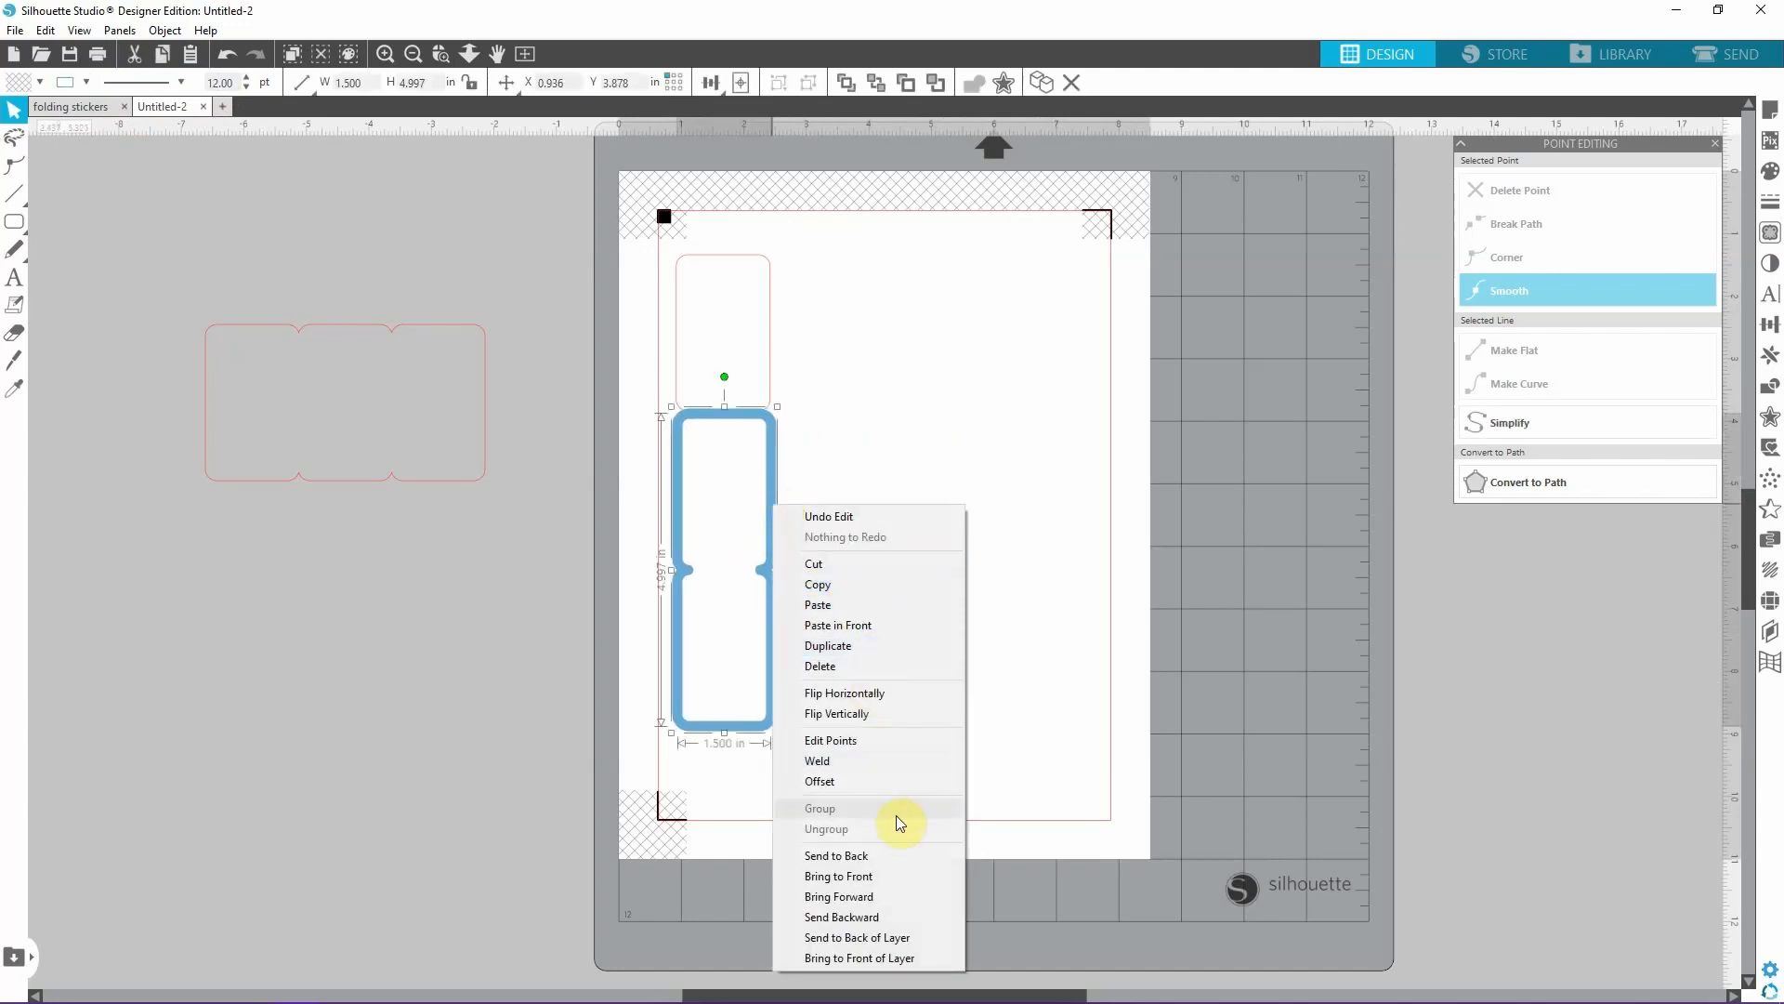
pyautogui.click(864, 856)
# Center-align the blue two-panel shape horizontally with the vertical three-panel outline.
pyautogui.moveTo(876, 783); pyautogui.dragTo(616, 219)
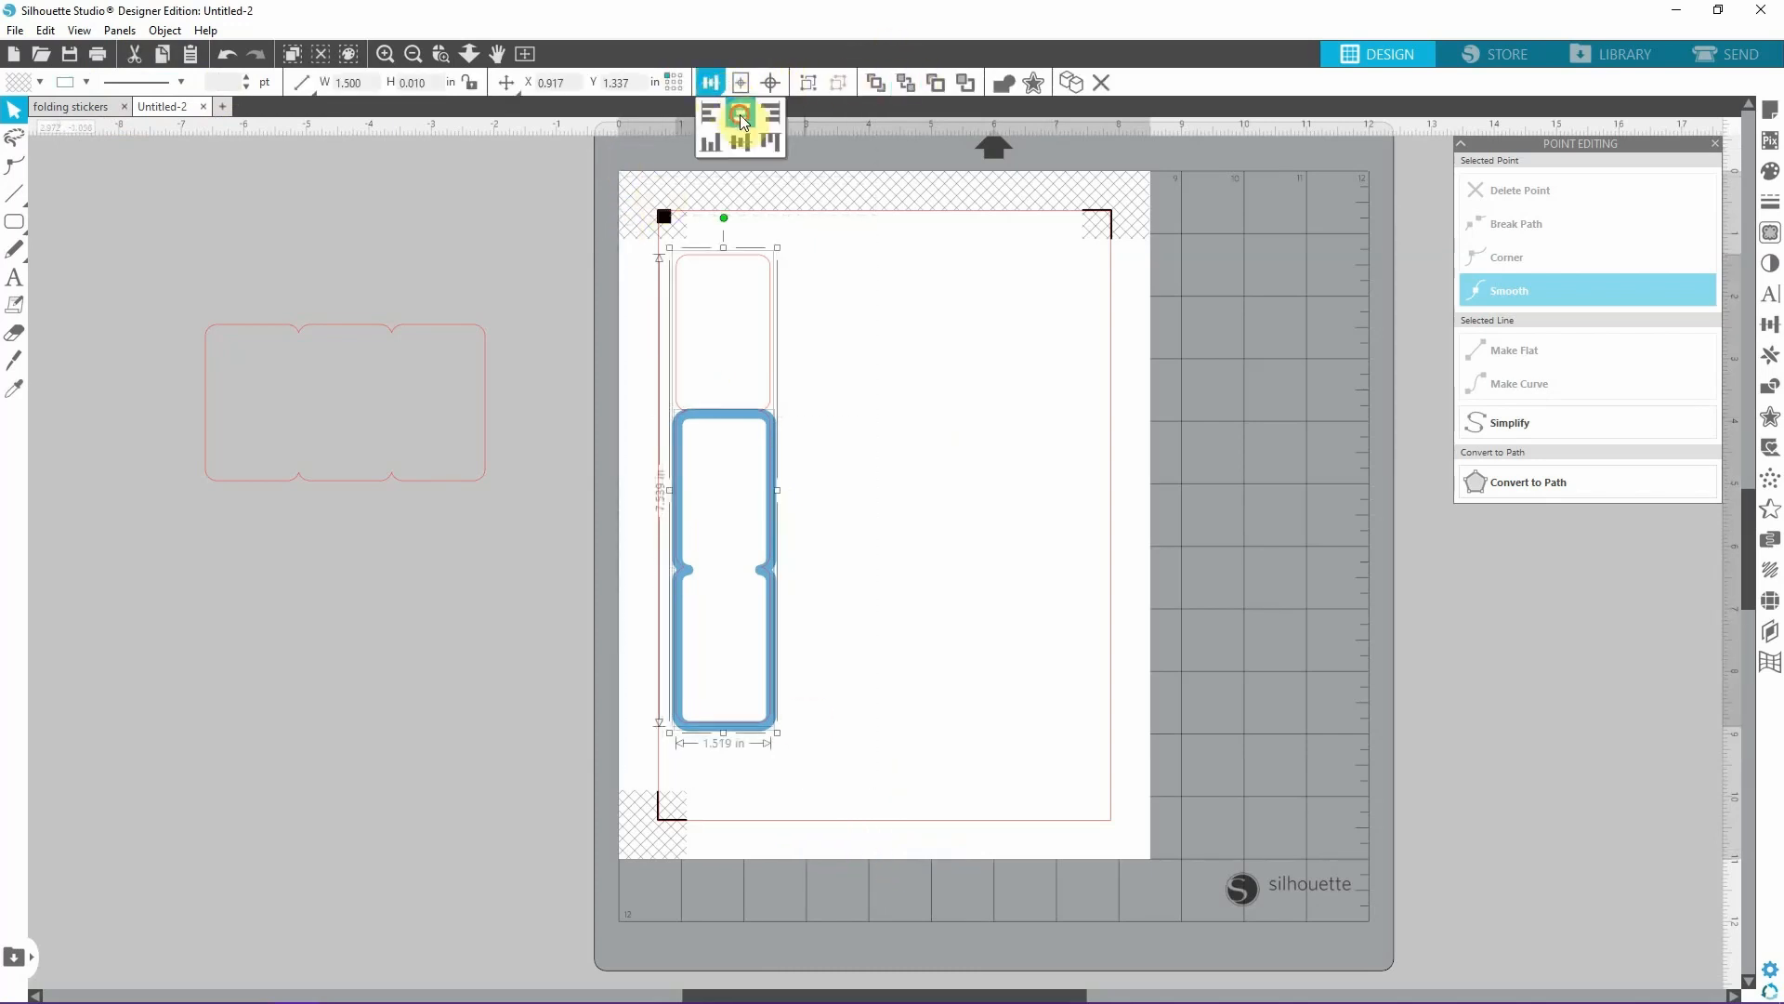
pyautogui.click(743, 120)
pyautogui.click(957, 502)
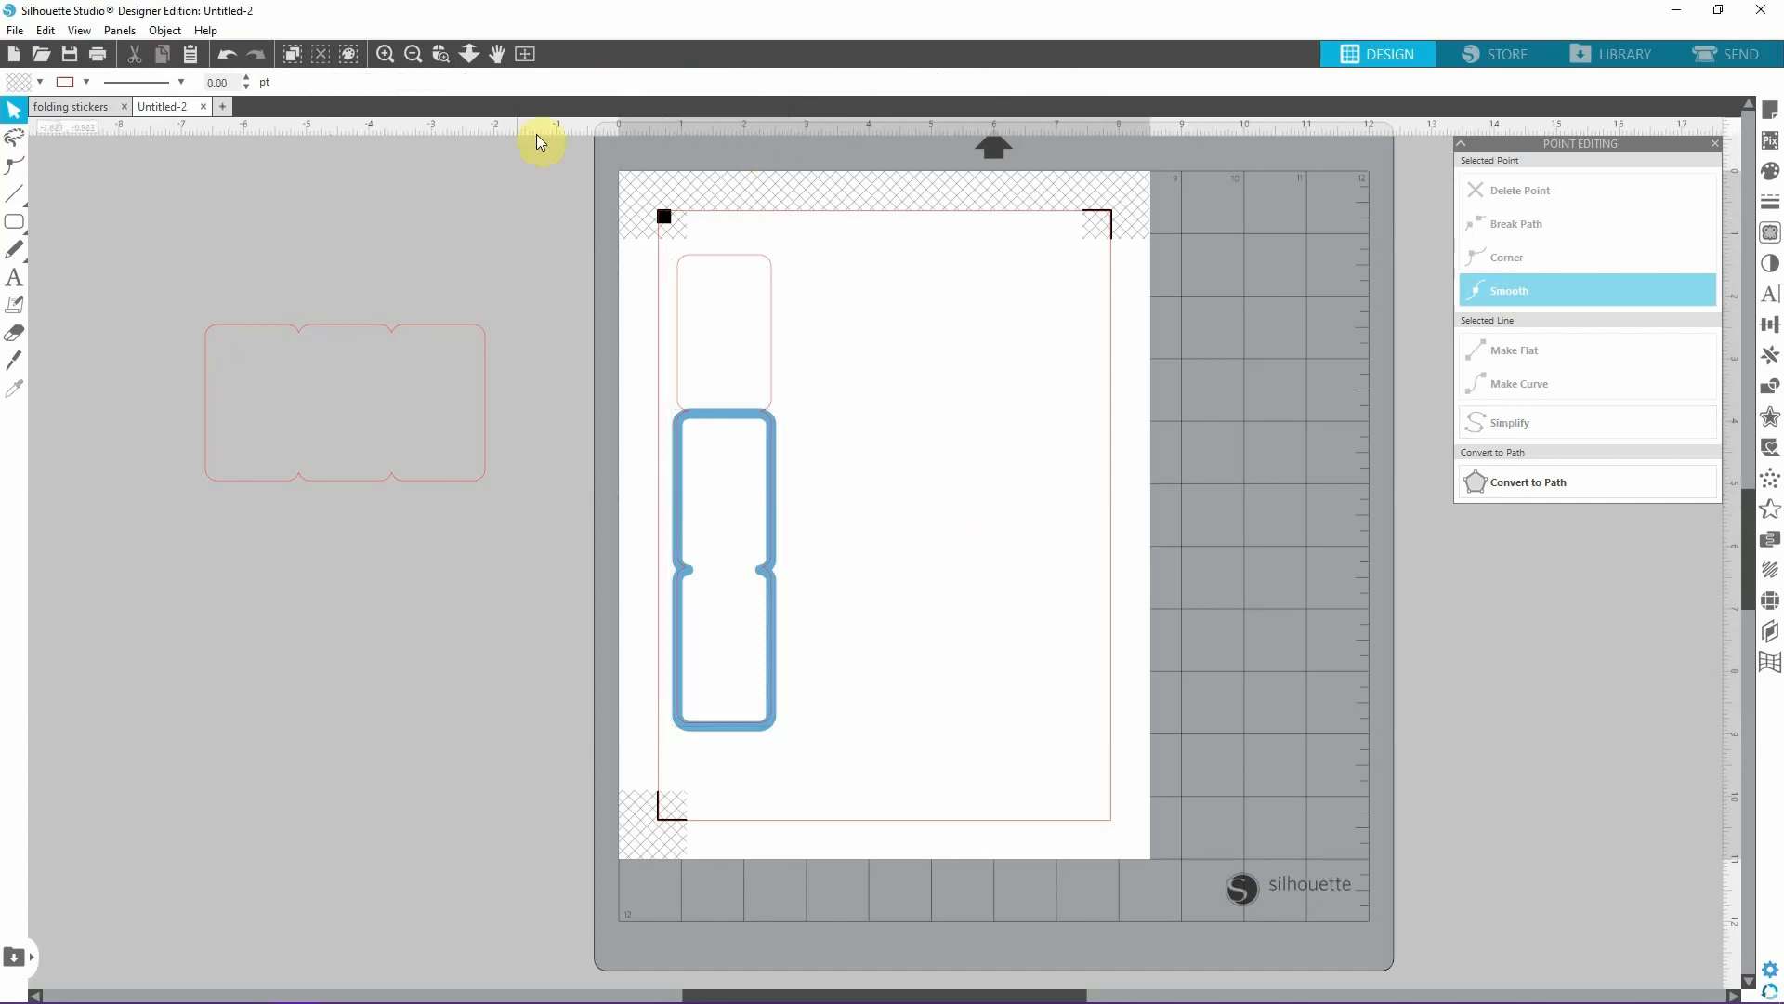
# Nudge the blue two-panel shape up to about Y 3.83 in so its border follows the lower two panels' cut line.
pyautogui.click(744, 741)
pyautogui.press('Up')
pyautogui.press('Up')
pyautogui.press('Up')
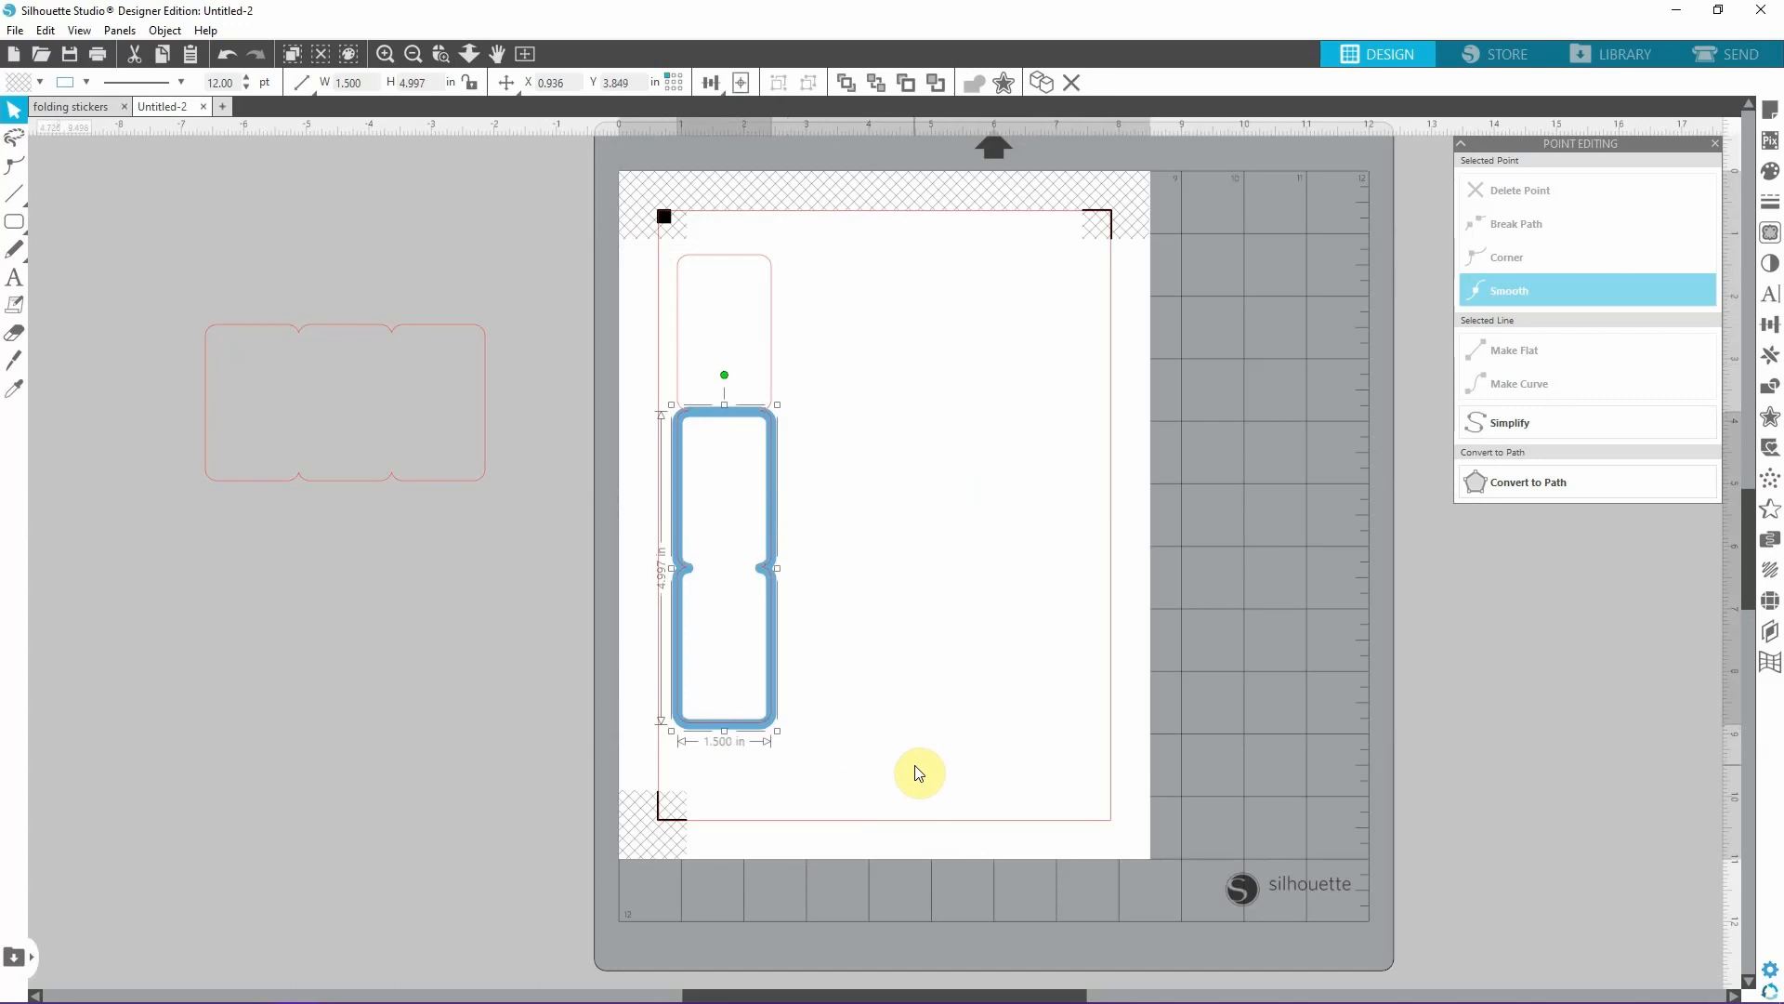
pyautogui.click(385, 54)
pyautogui.scroll(-1, 637, 520)
pyautogui.scroll(1, 637, 520)
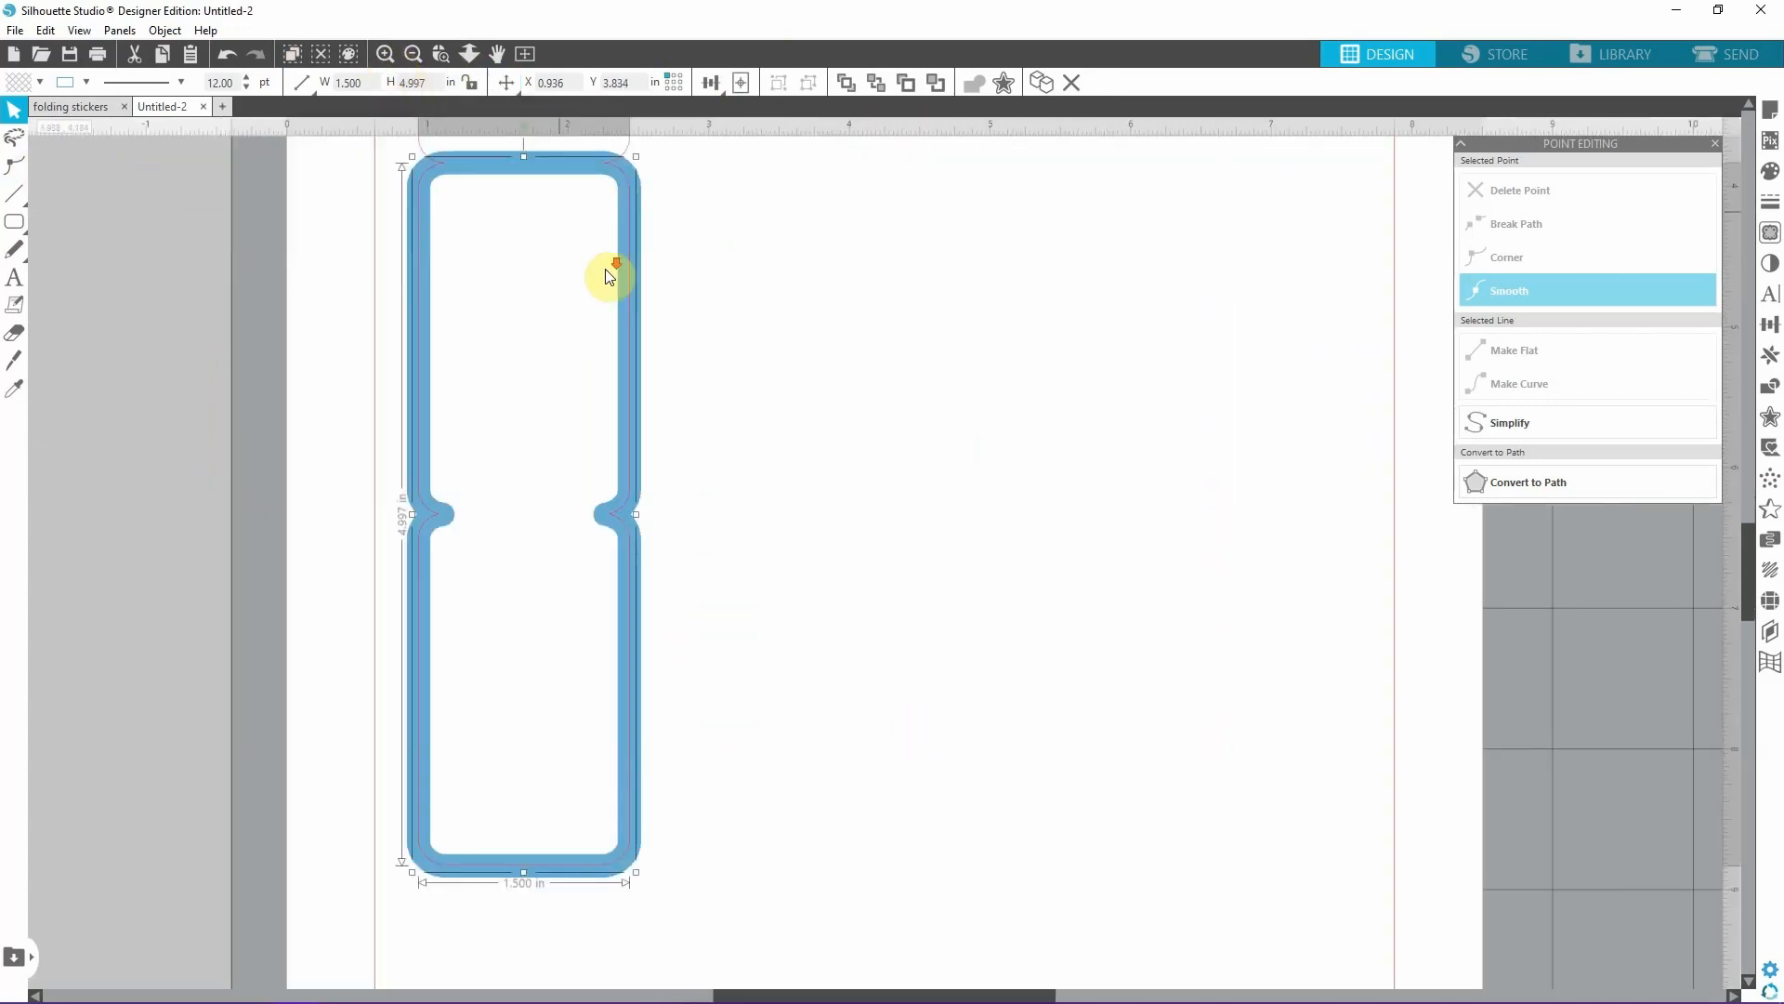
pyautogui.scroll(-1, 615, 276)
pyautogui.press('Up')
pyautogui.press('Up')
pyautogui.press('Up')
pyautogui.click(658, 856)
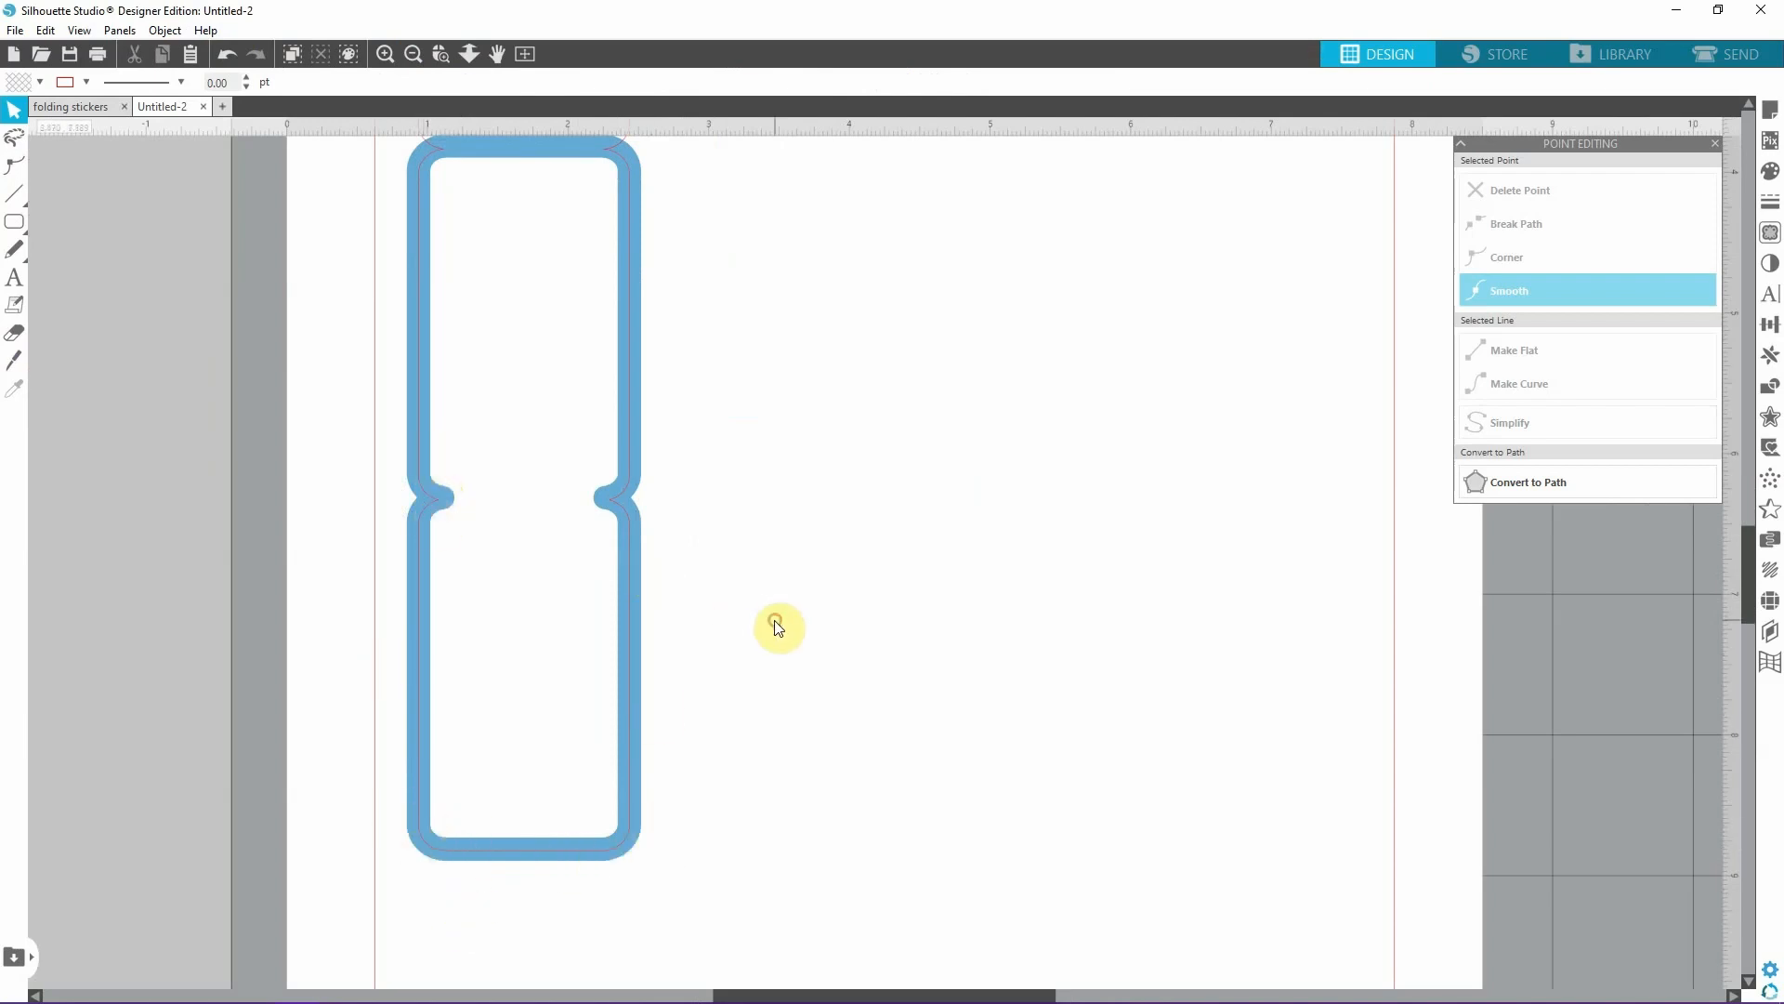
# Inspect how the blue two-panel border meets the top panel and follows the cut outline.
pyautogui.scroll(2, 771, 626)
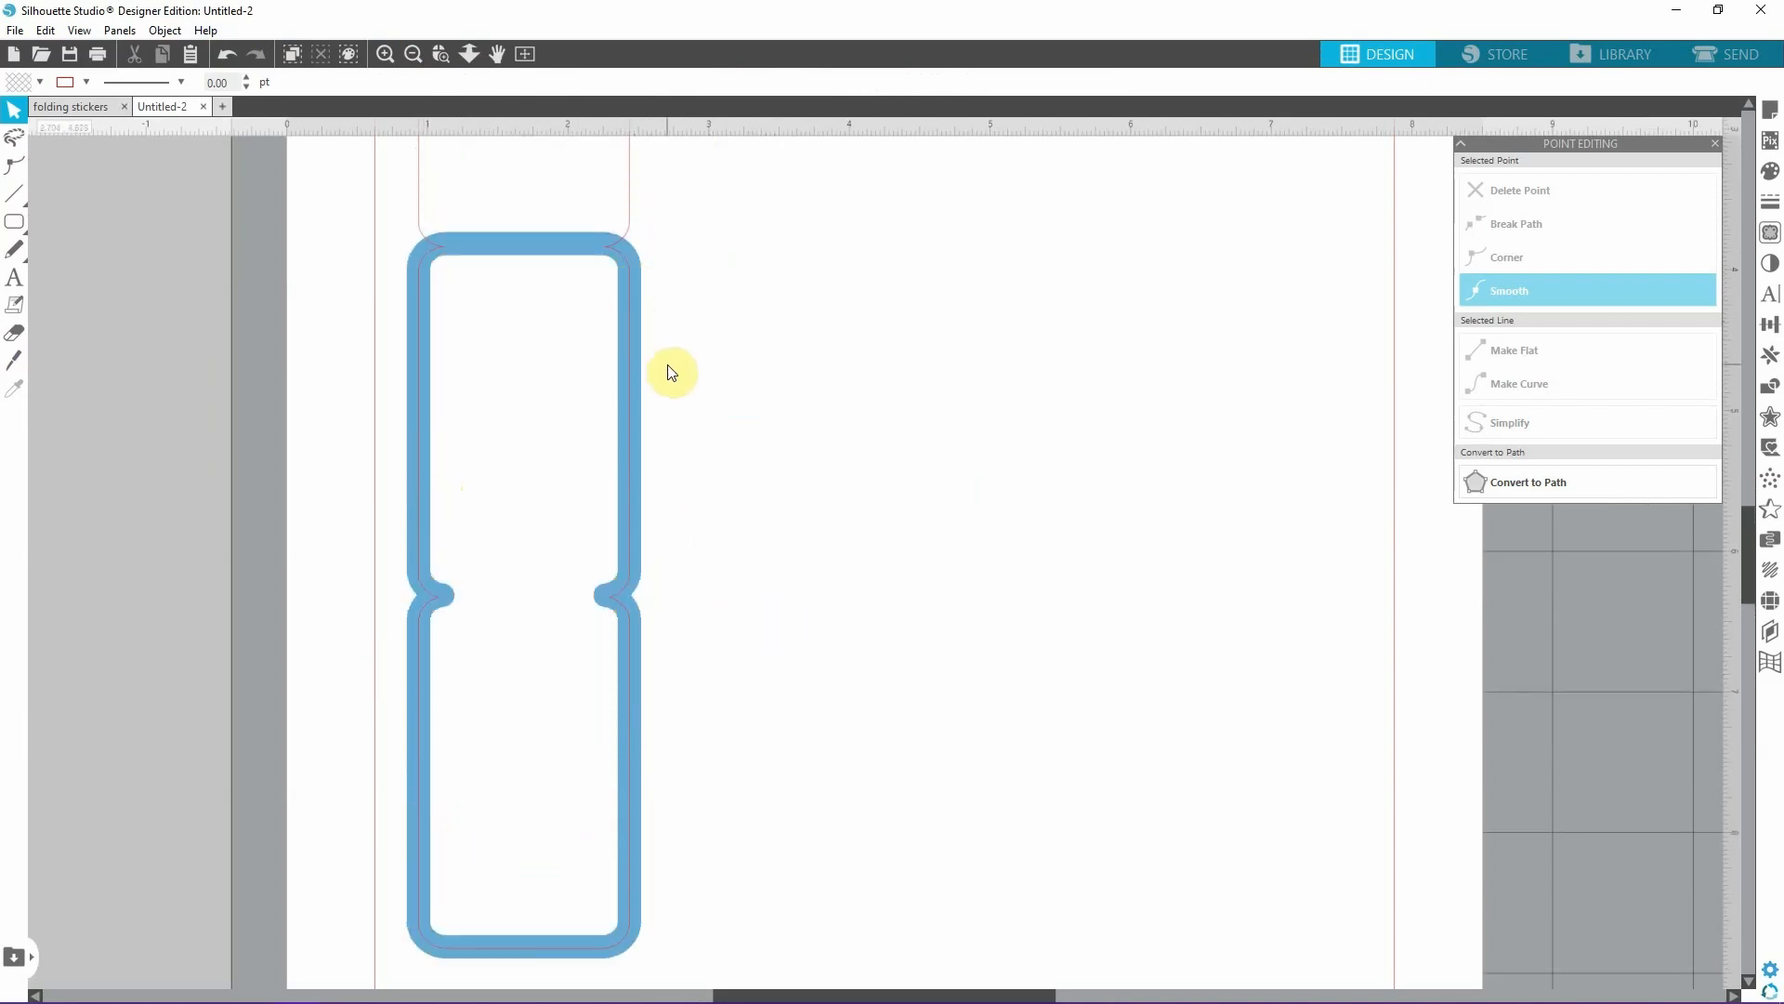
pyautogui.scroll(2, 671, 373)
pyautogui.click(543, 281)
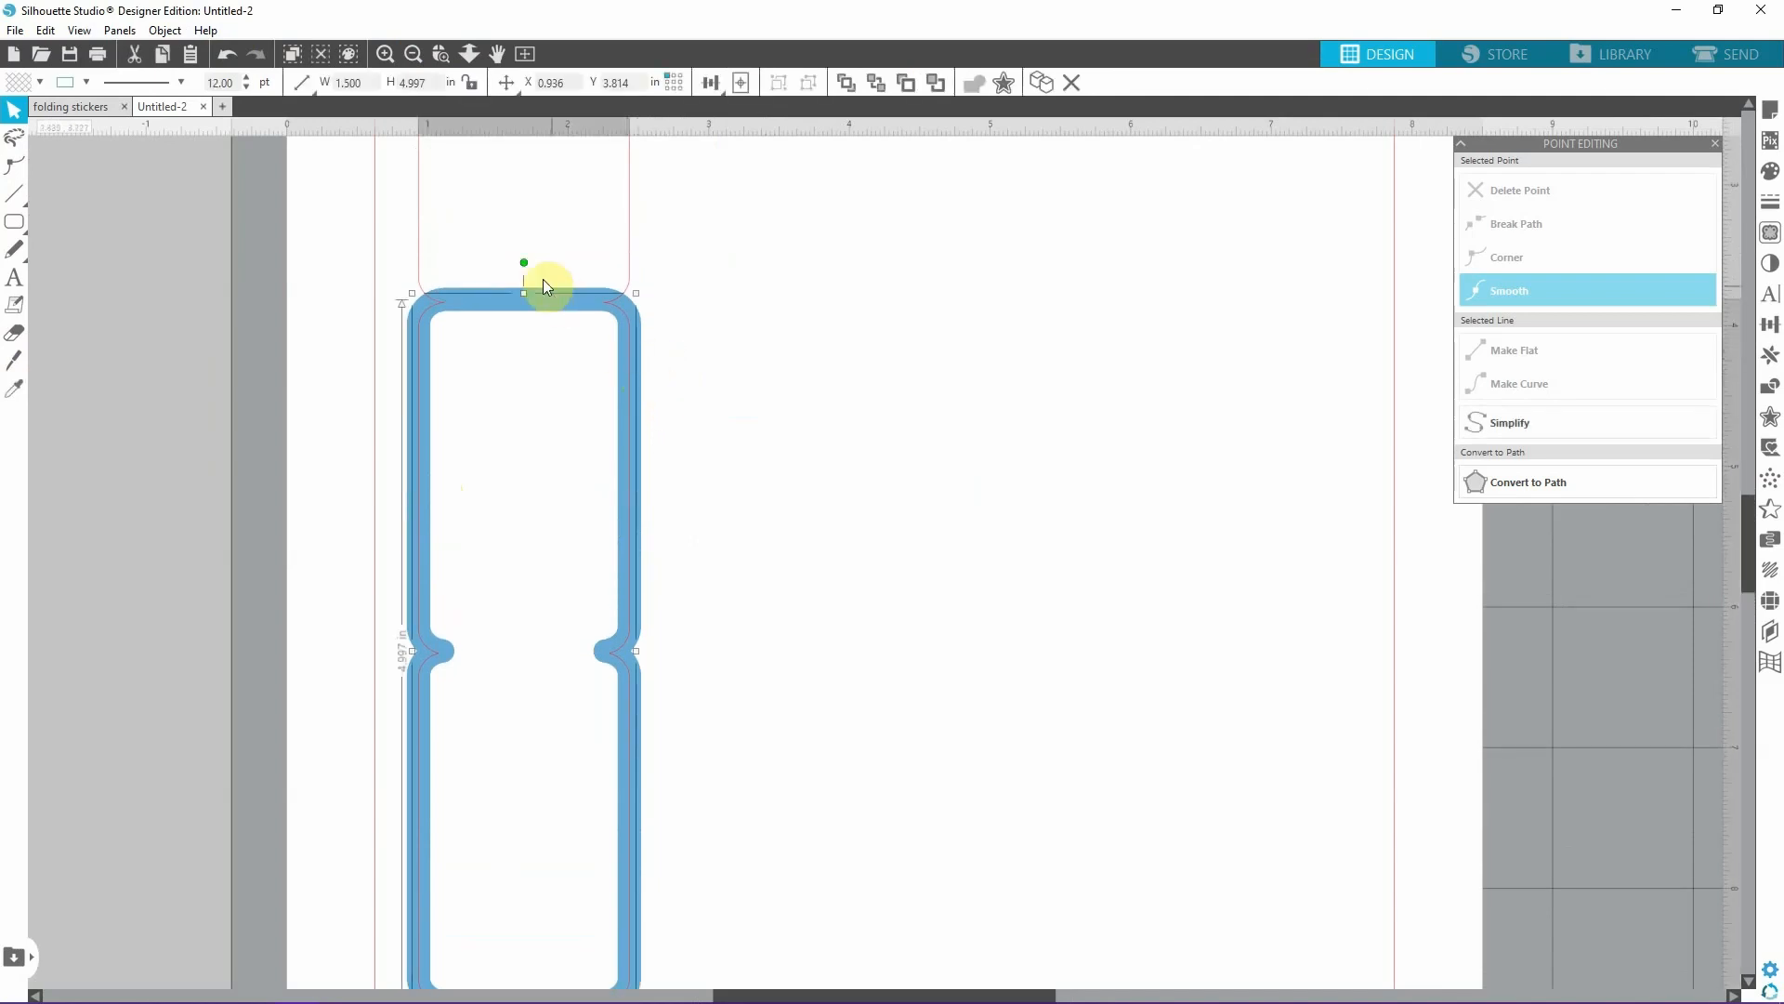
pyautogui.scroll(1, 709, 311)
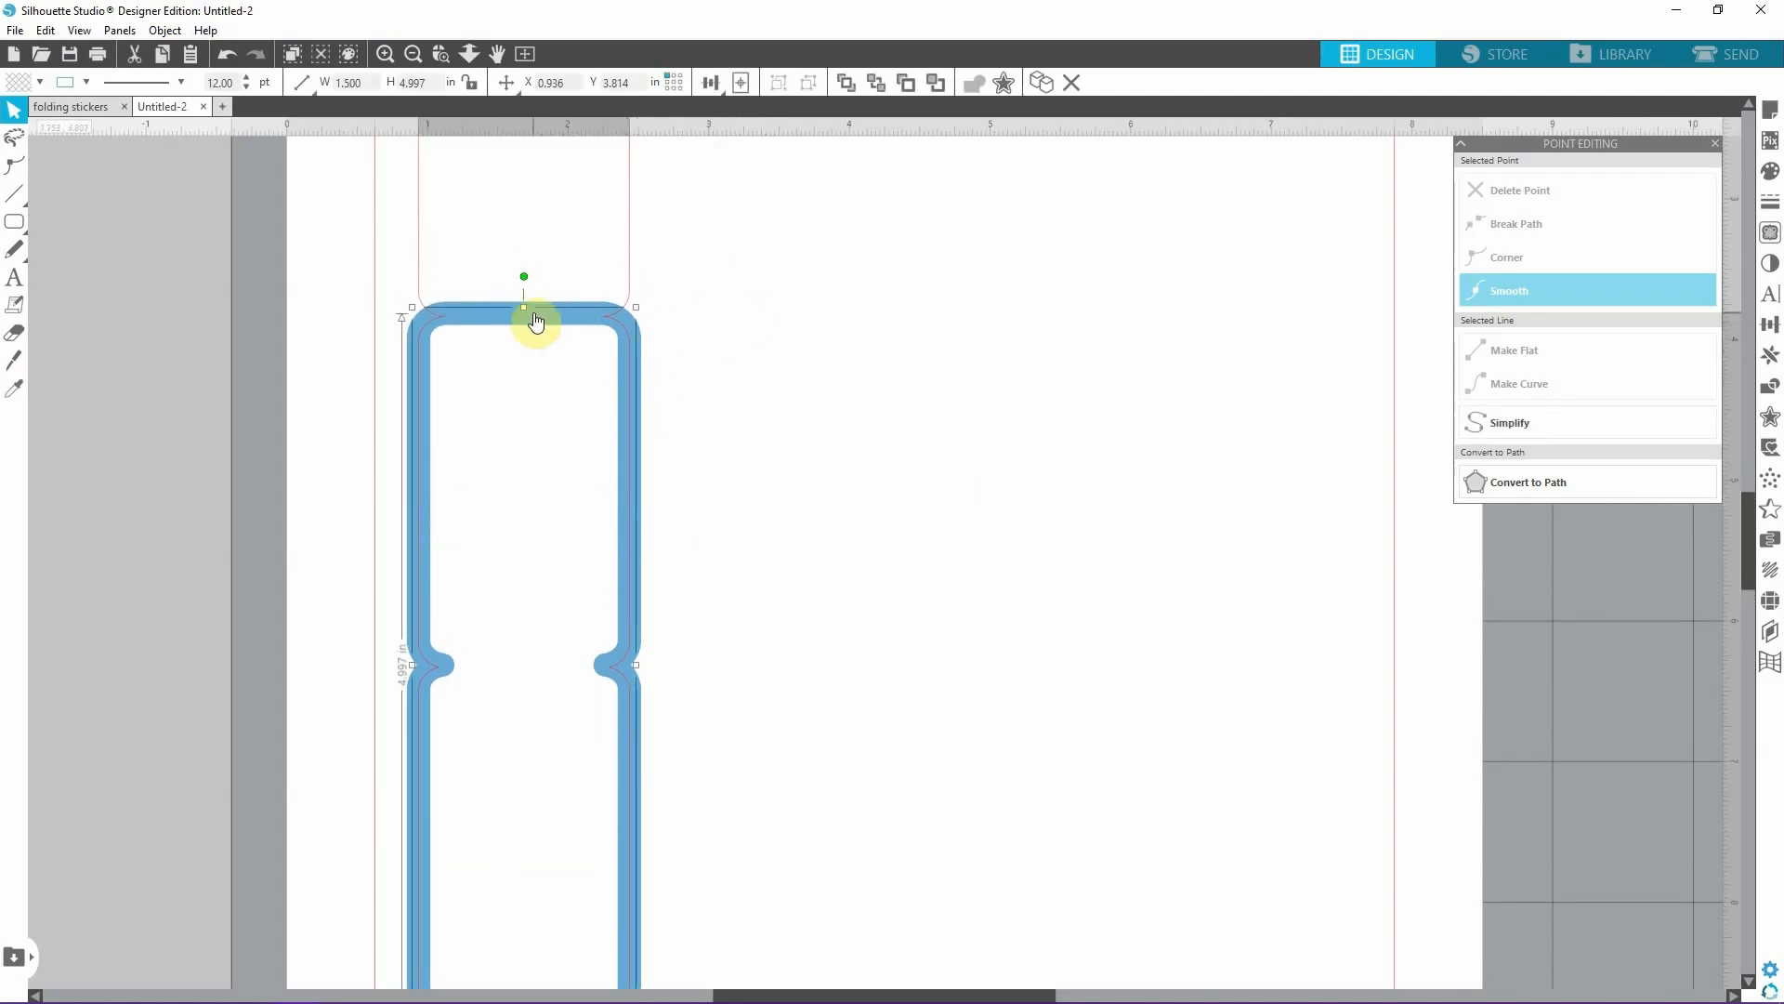
pyautogui.click(904, 315)
pyautogui.scroll(4, 598, 310)
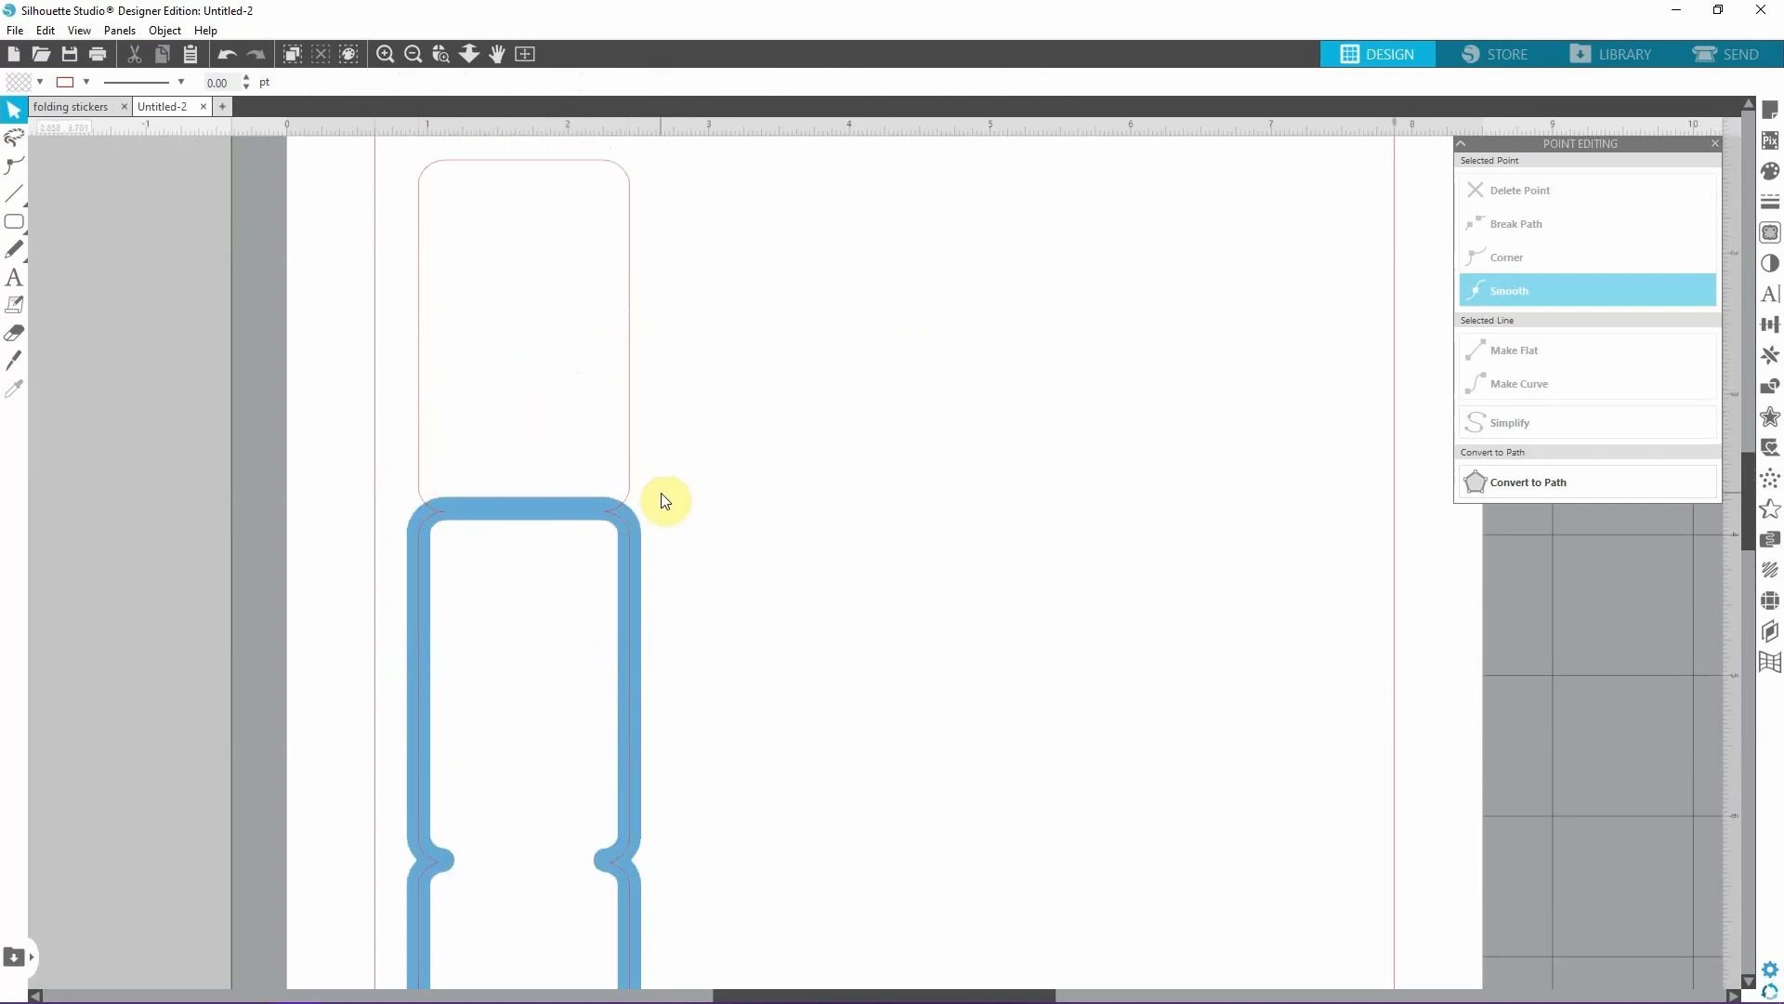
pyautogui.scroll(1, 664, 500)
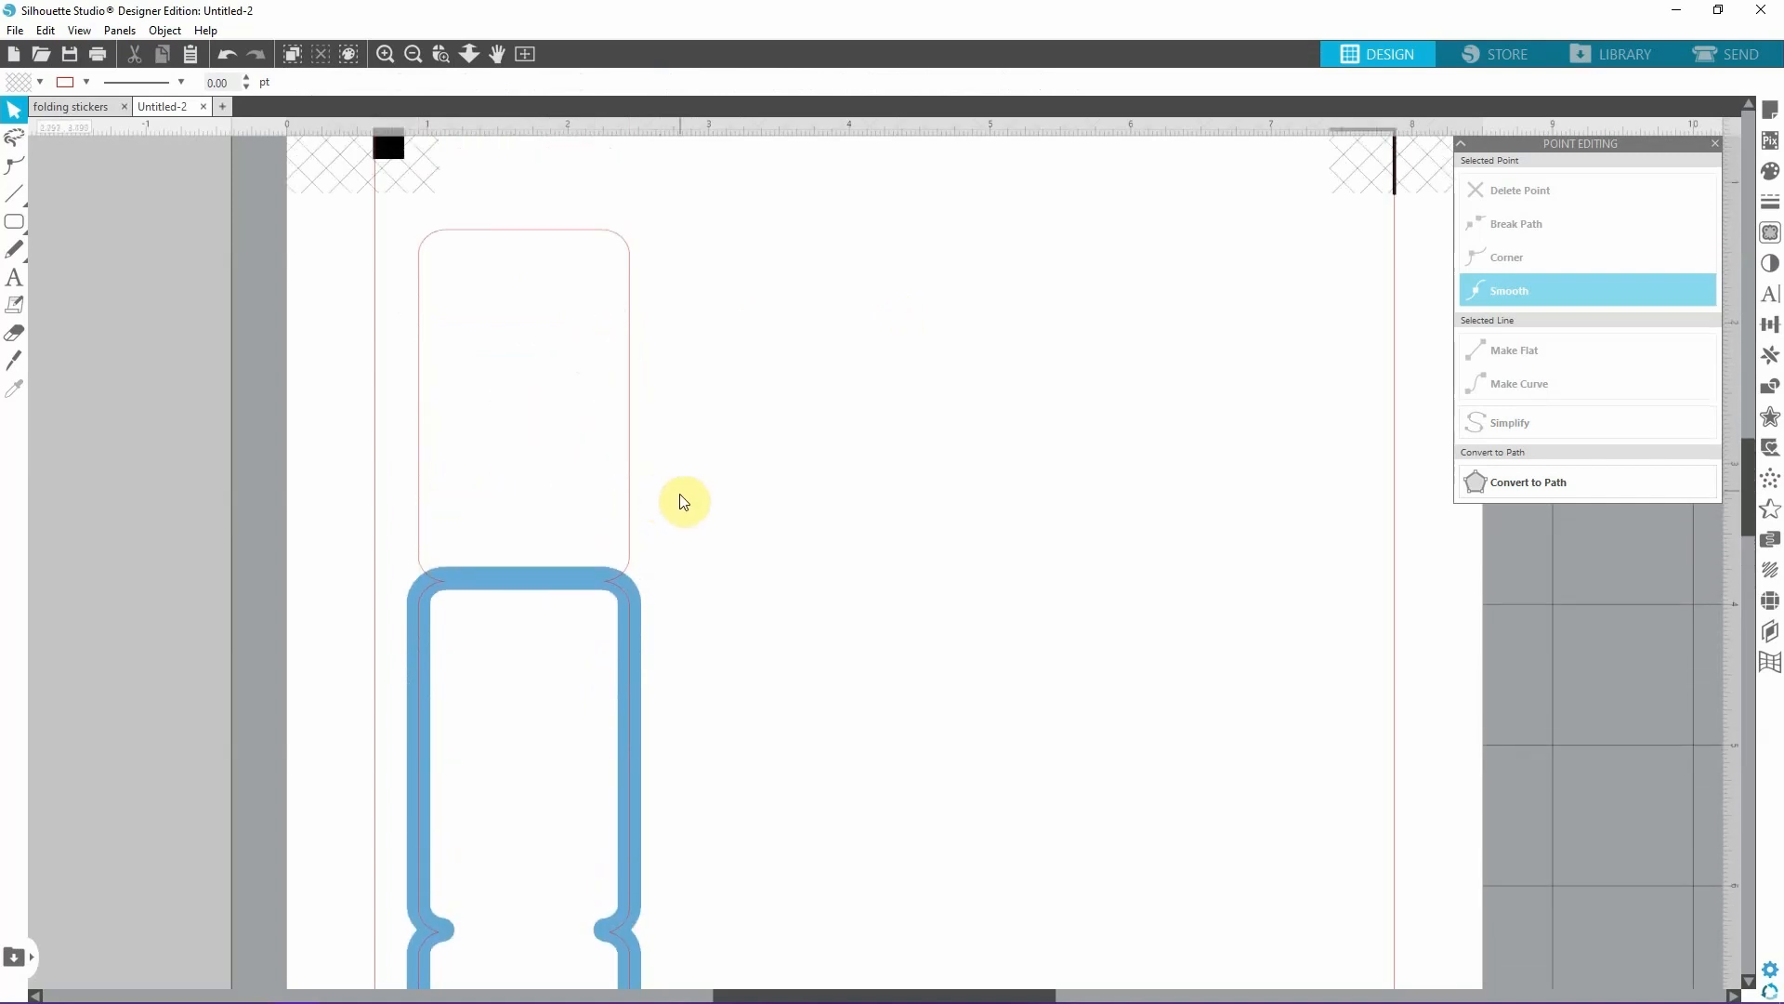
# Draw a horizontal writing line about 1 in long near the top of the middle panel and recolour it light gray at 0.25 pt.
pyautogui.click(416, 56)
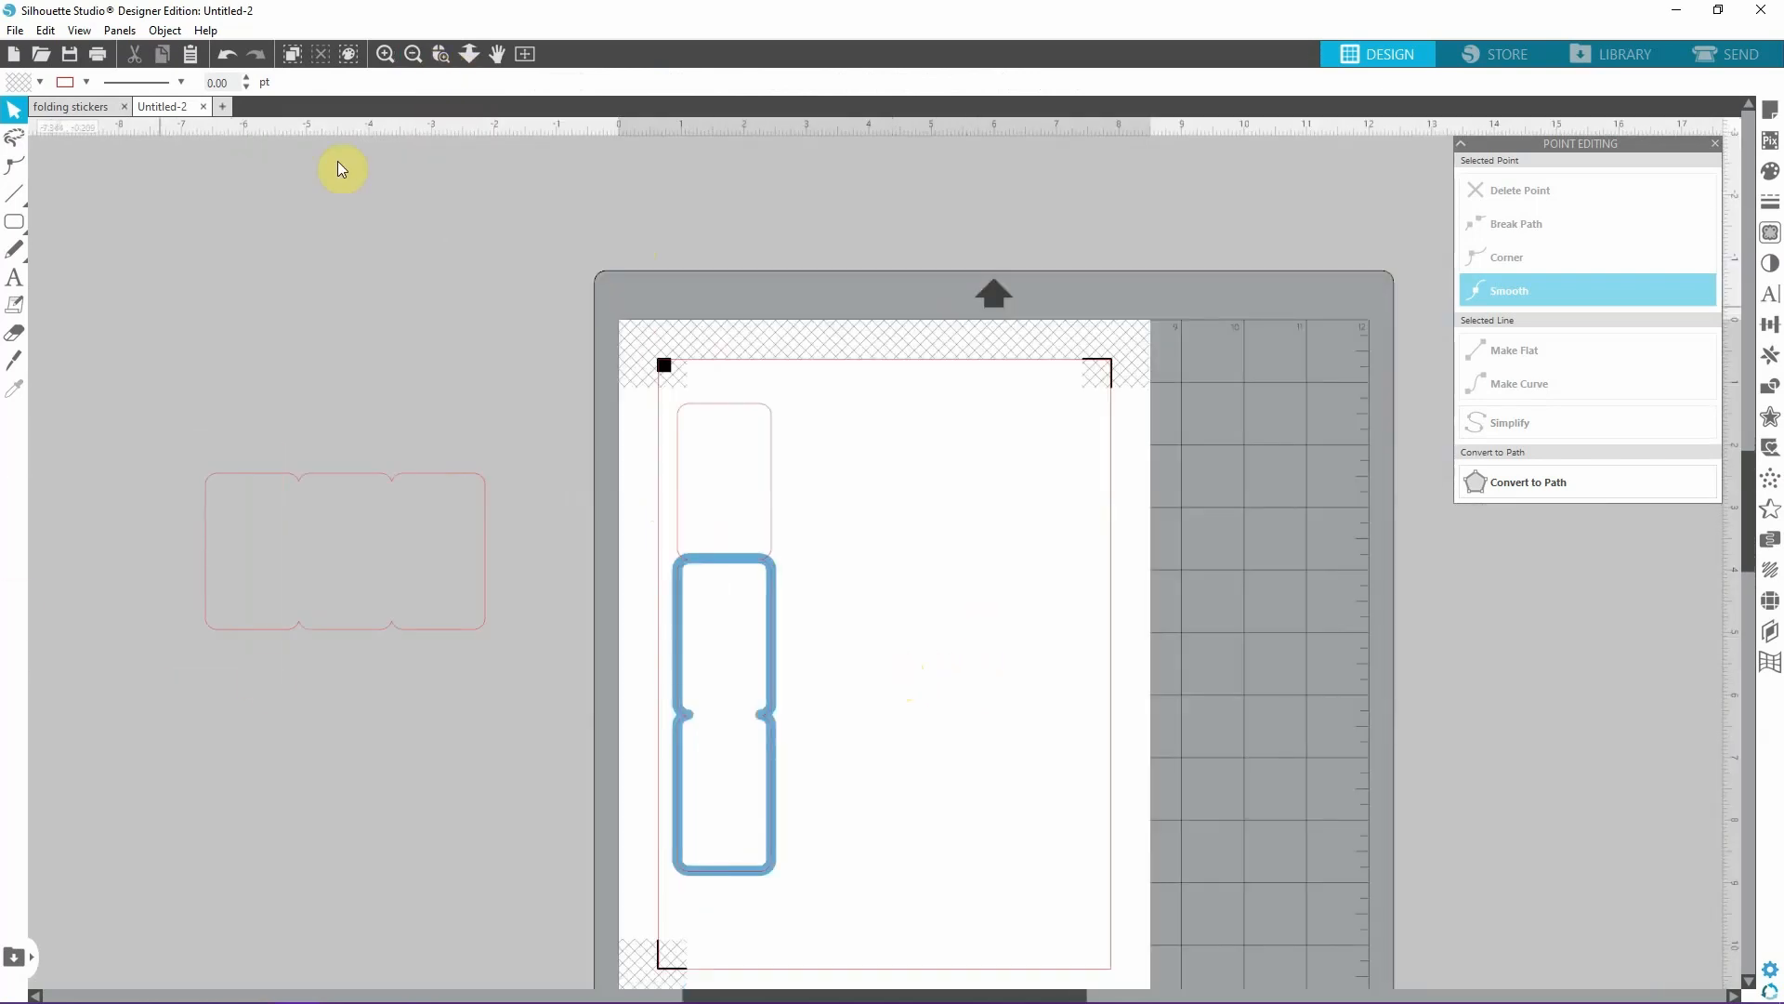
pyautogui.click(385, 54)
pyautogui.scroll(-2, 677, 521)
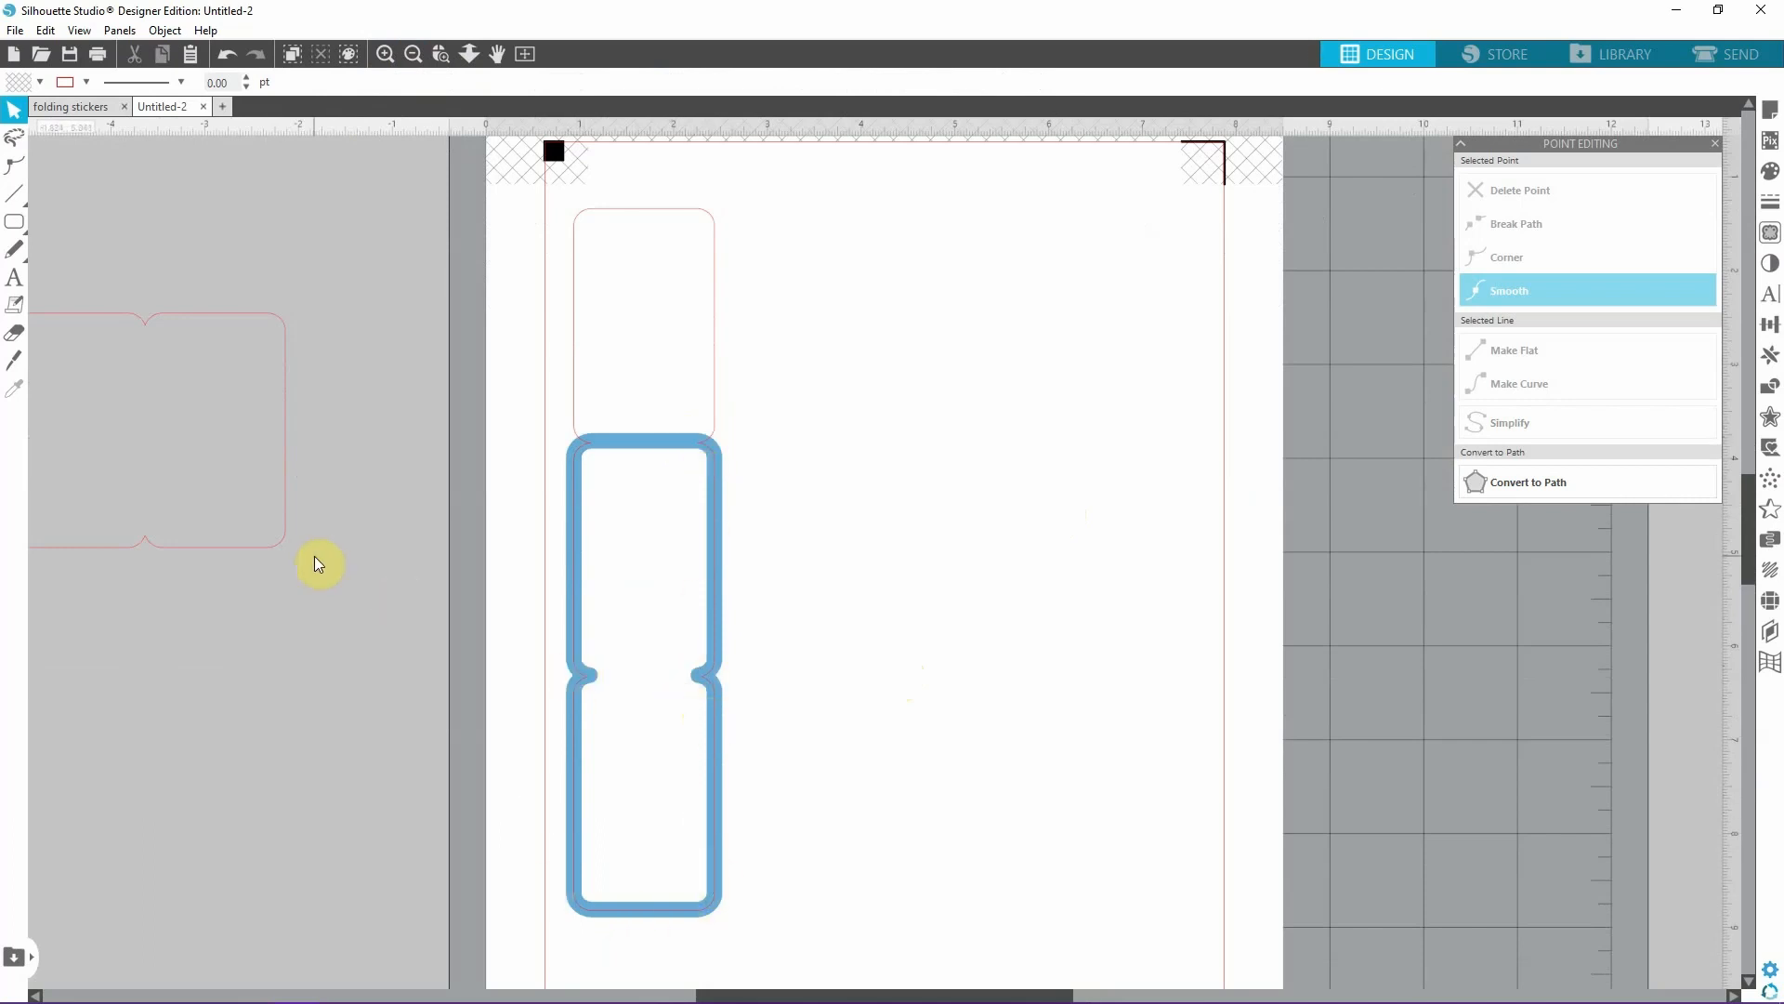
pyautogui.click(14, 194)
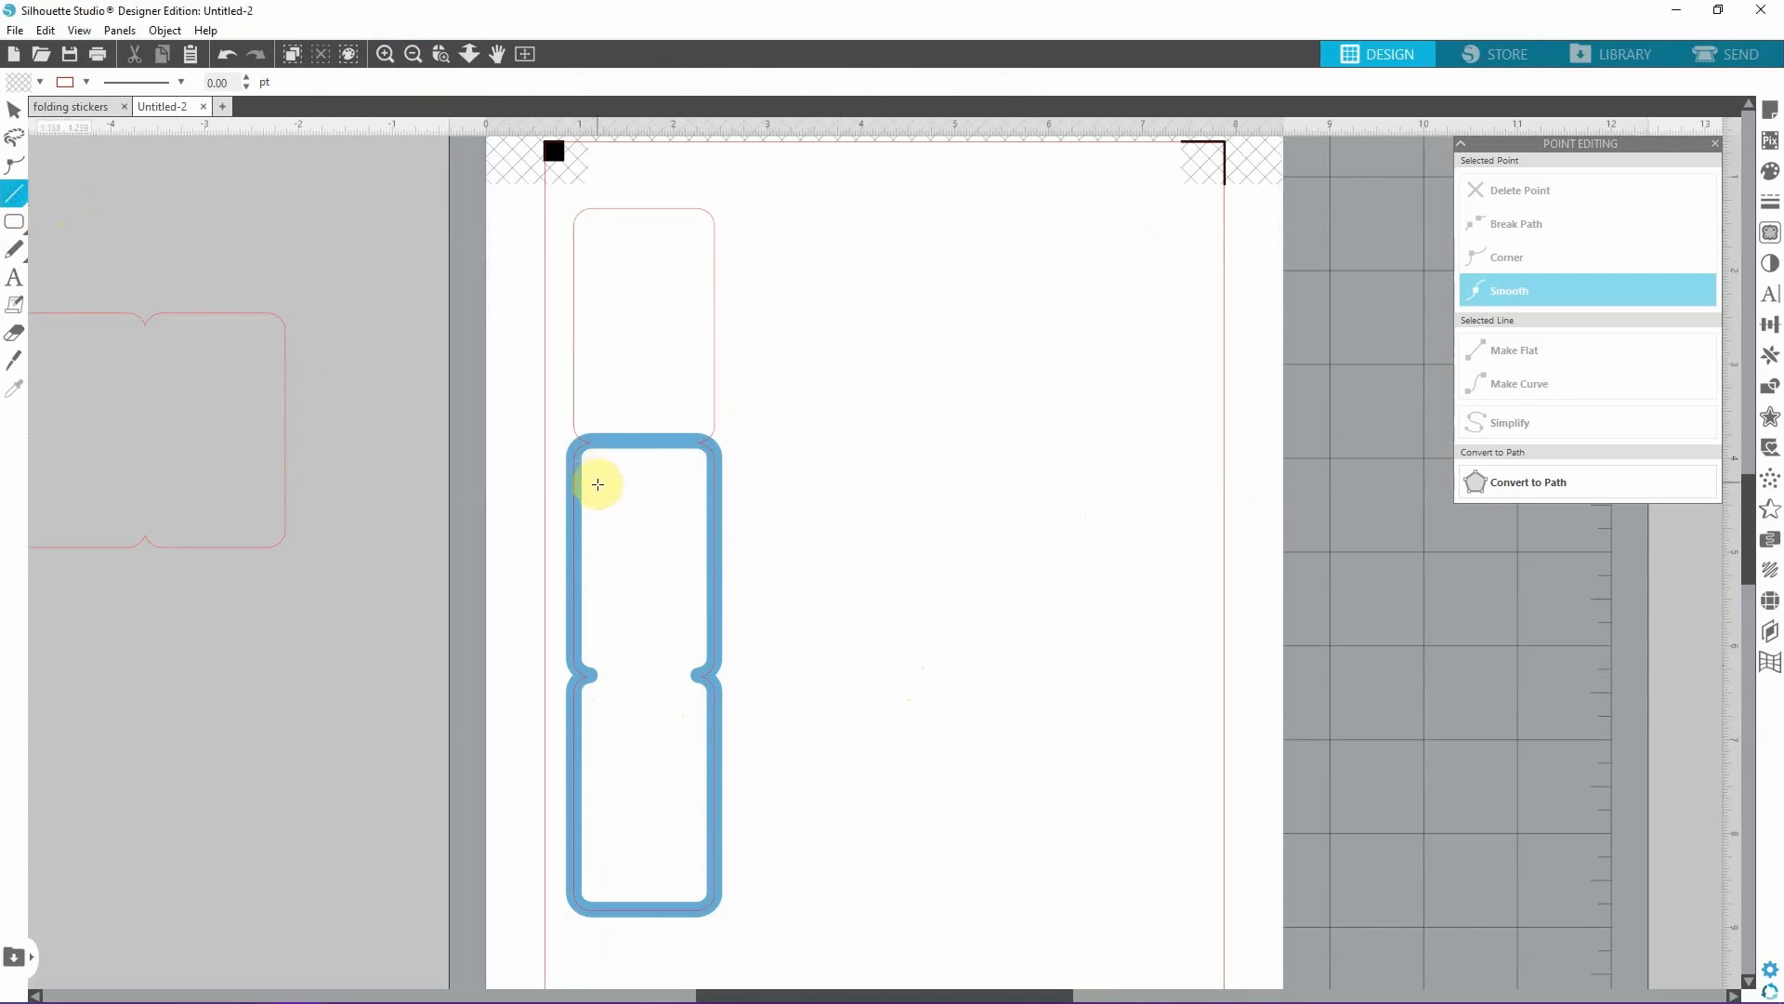
pyautogui.moveTo(596, 486); pyautogui.dragTo(697, 484)
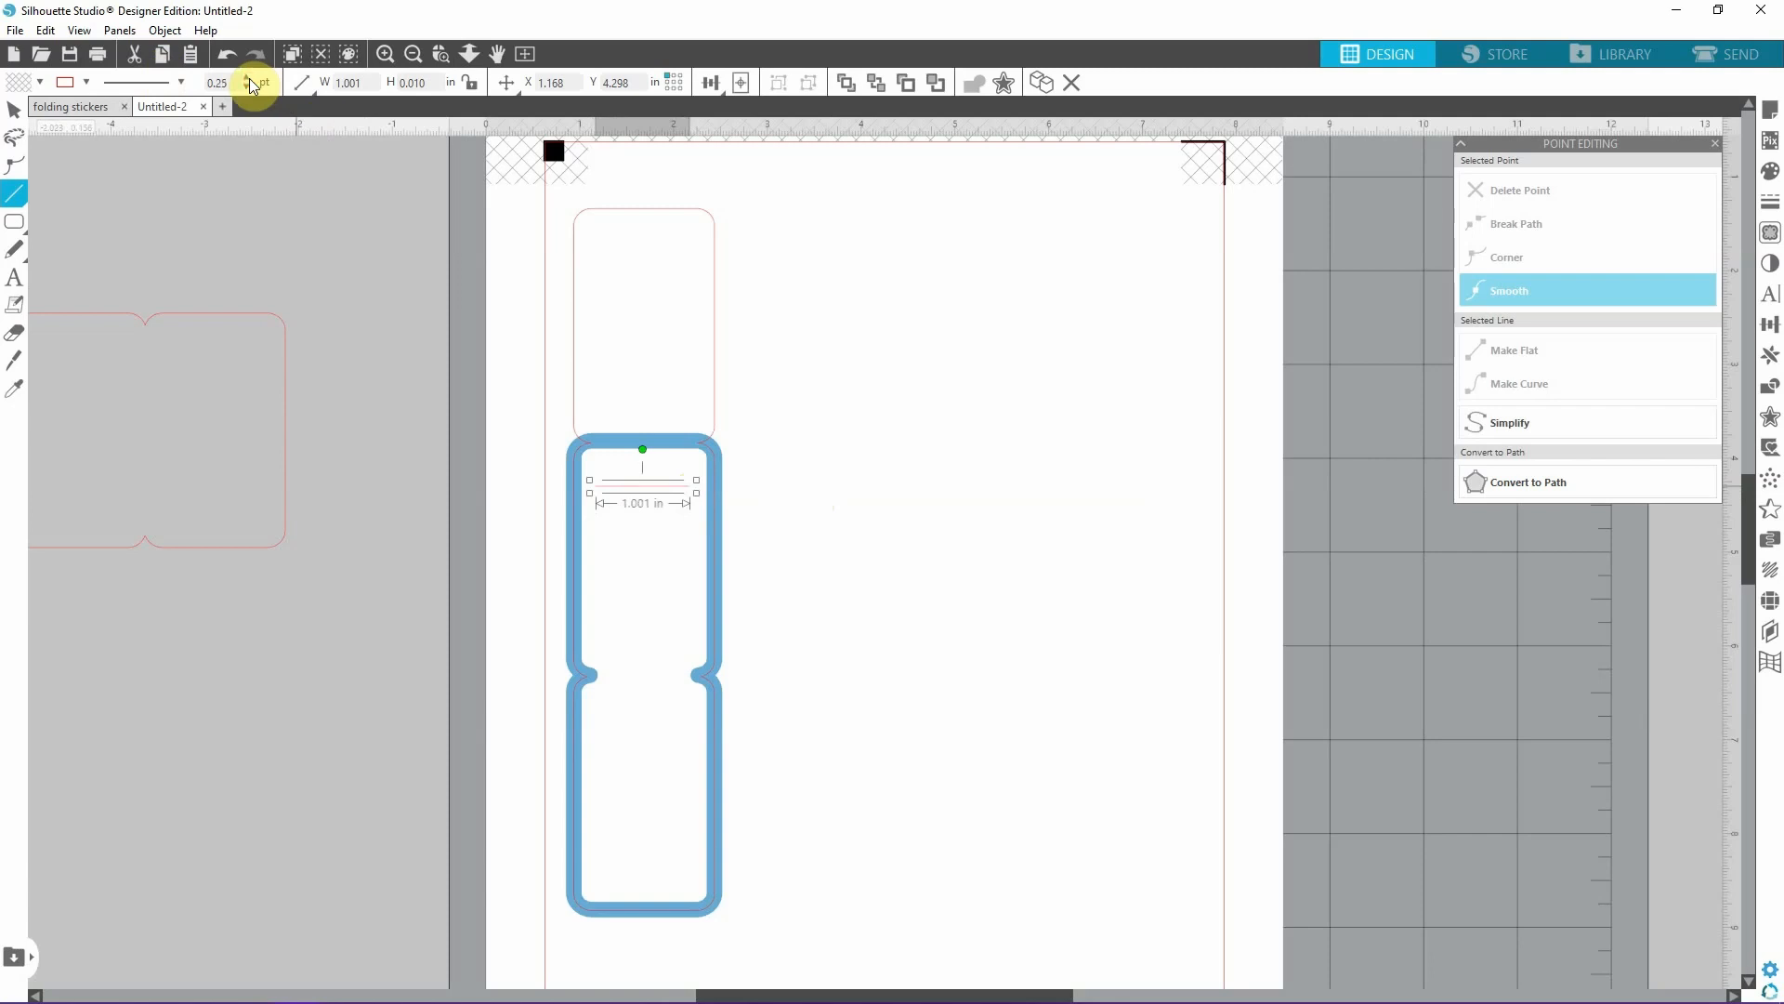
pyautogui.click(89, 83)
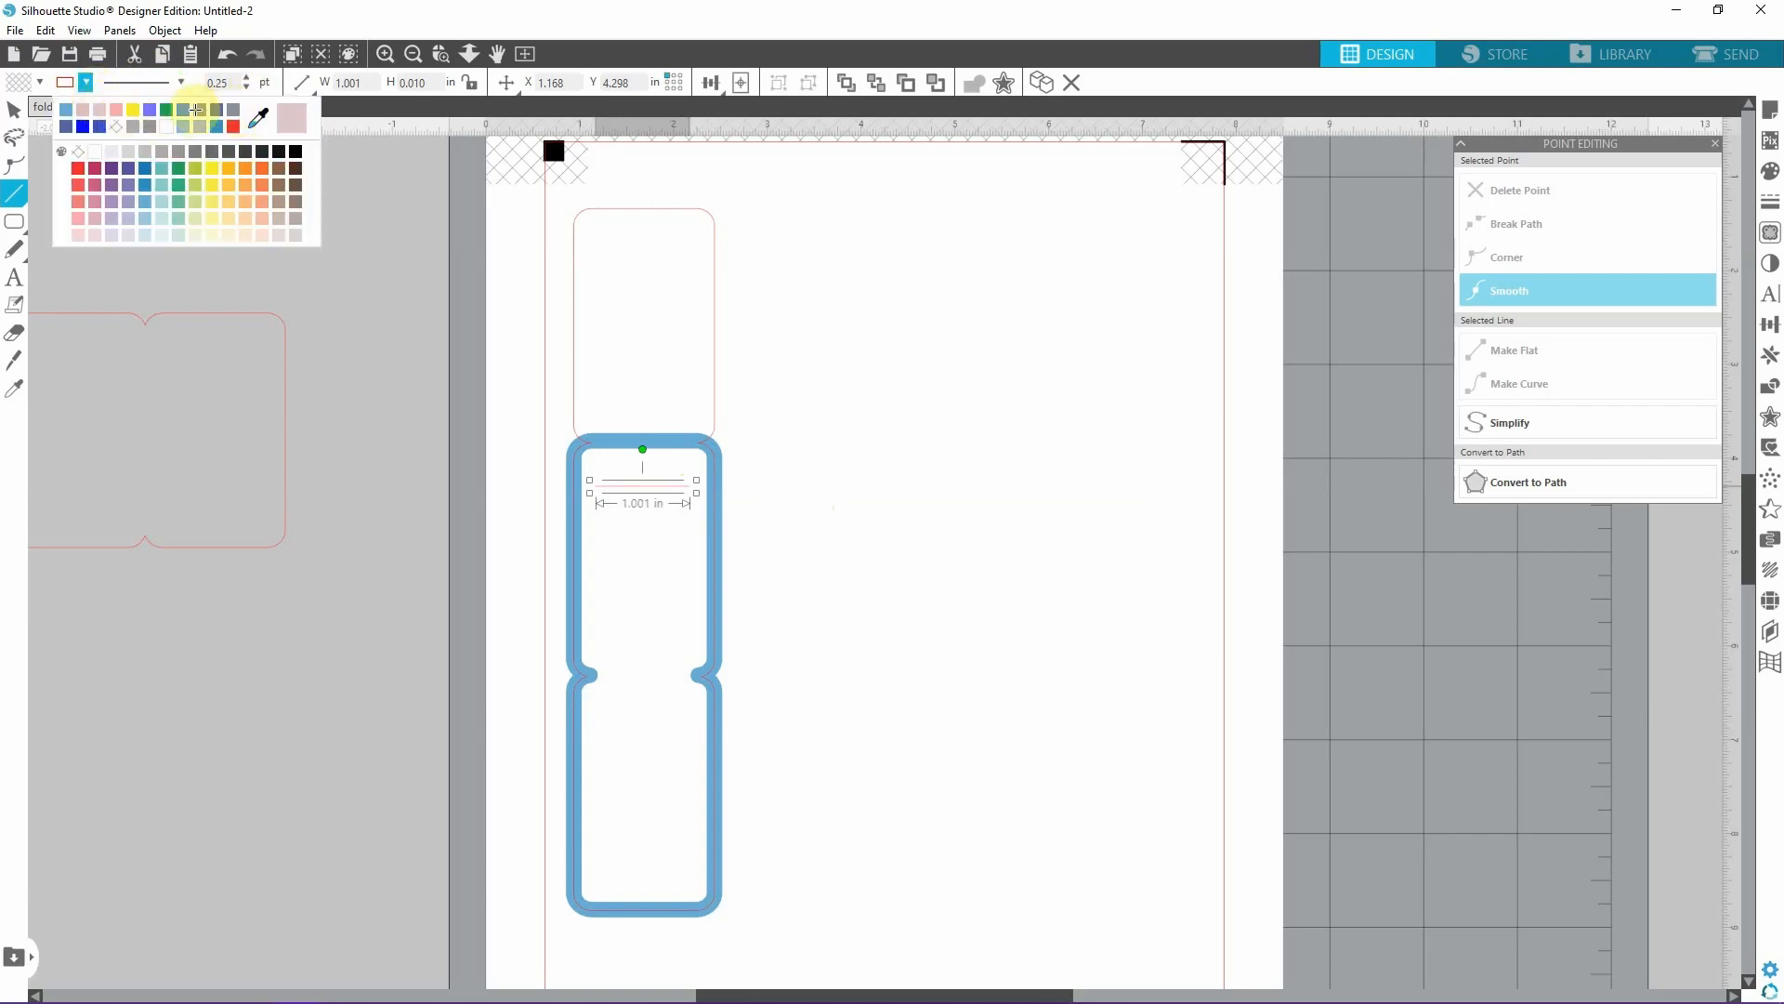
pyautogui.click(13, 110)
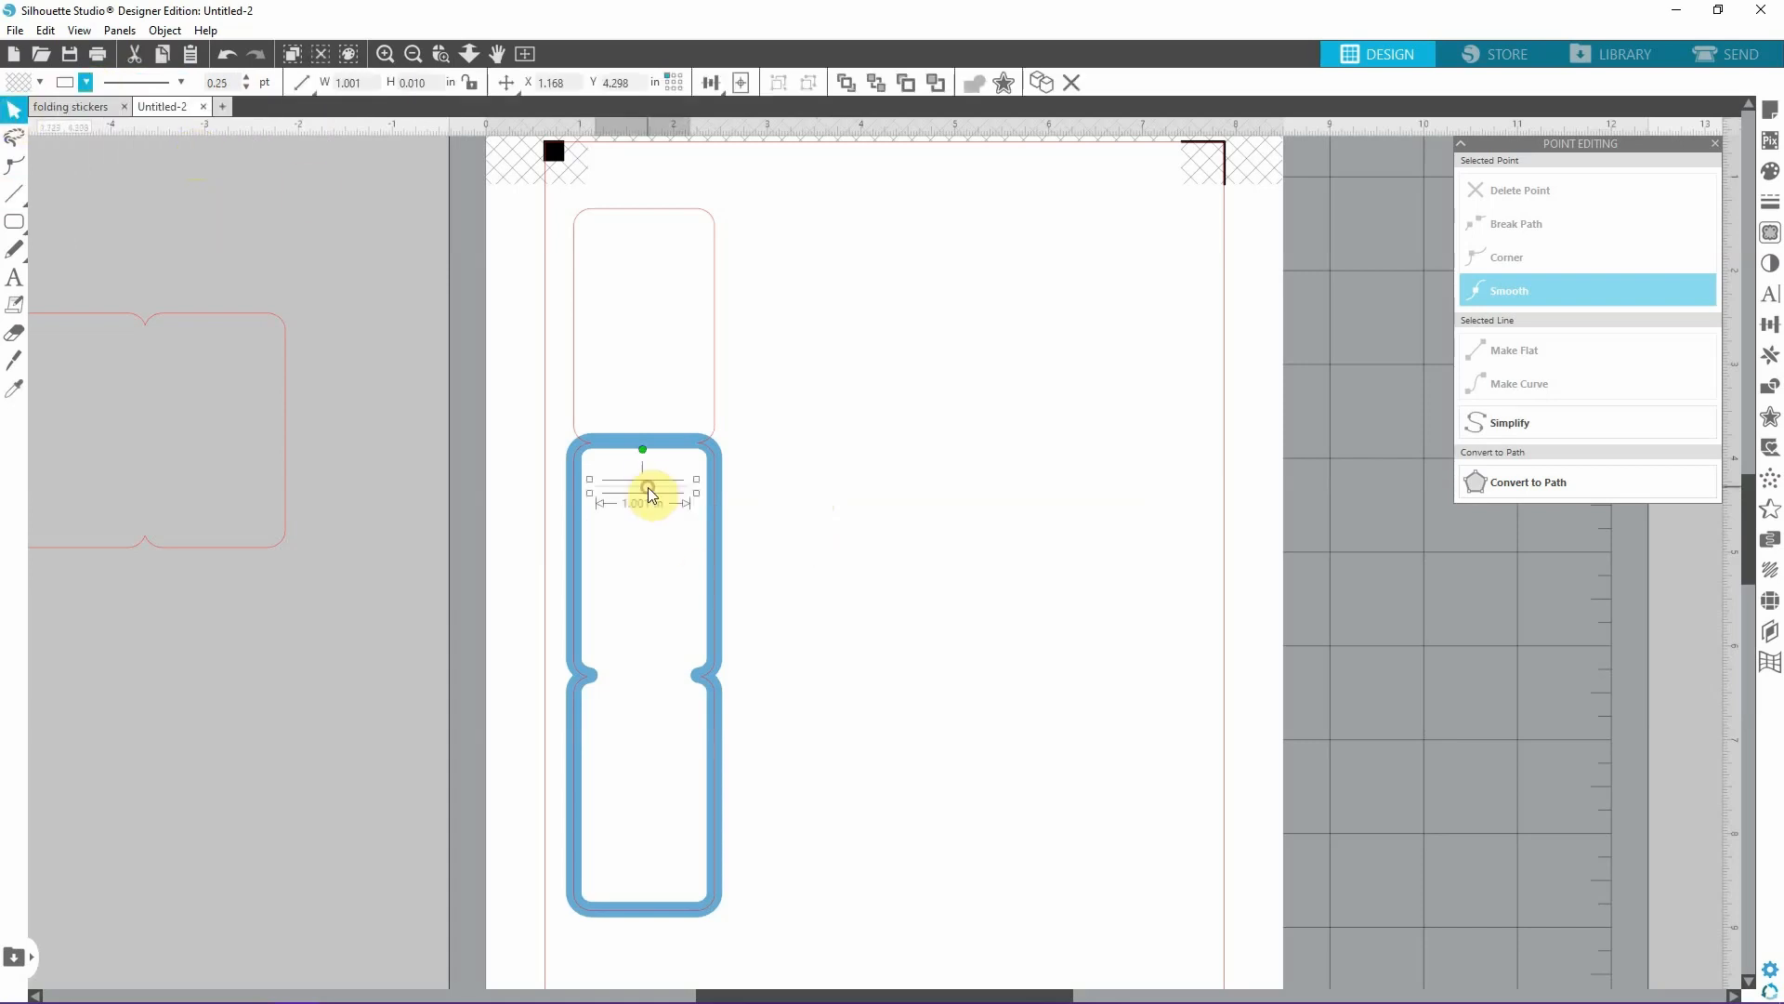
pyautogui.click(908, 486)
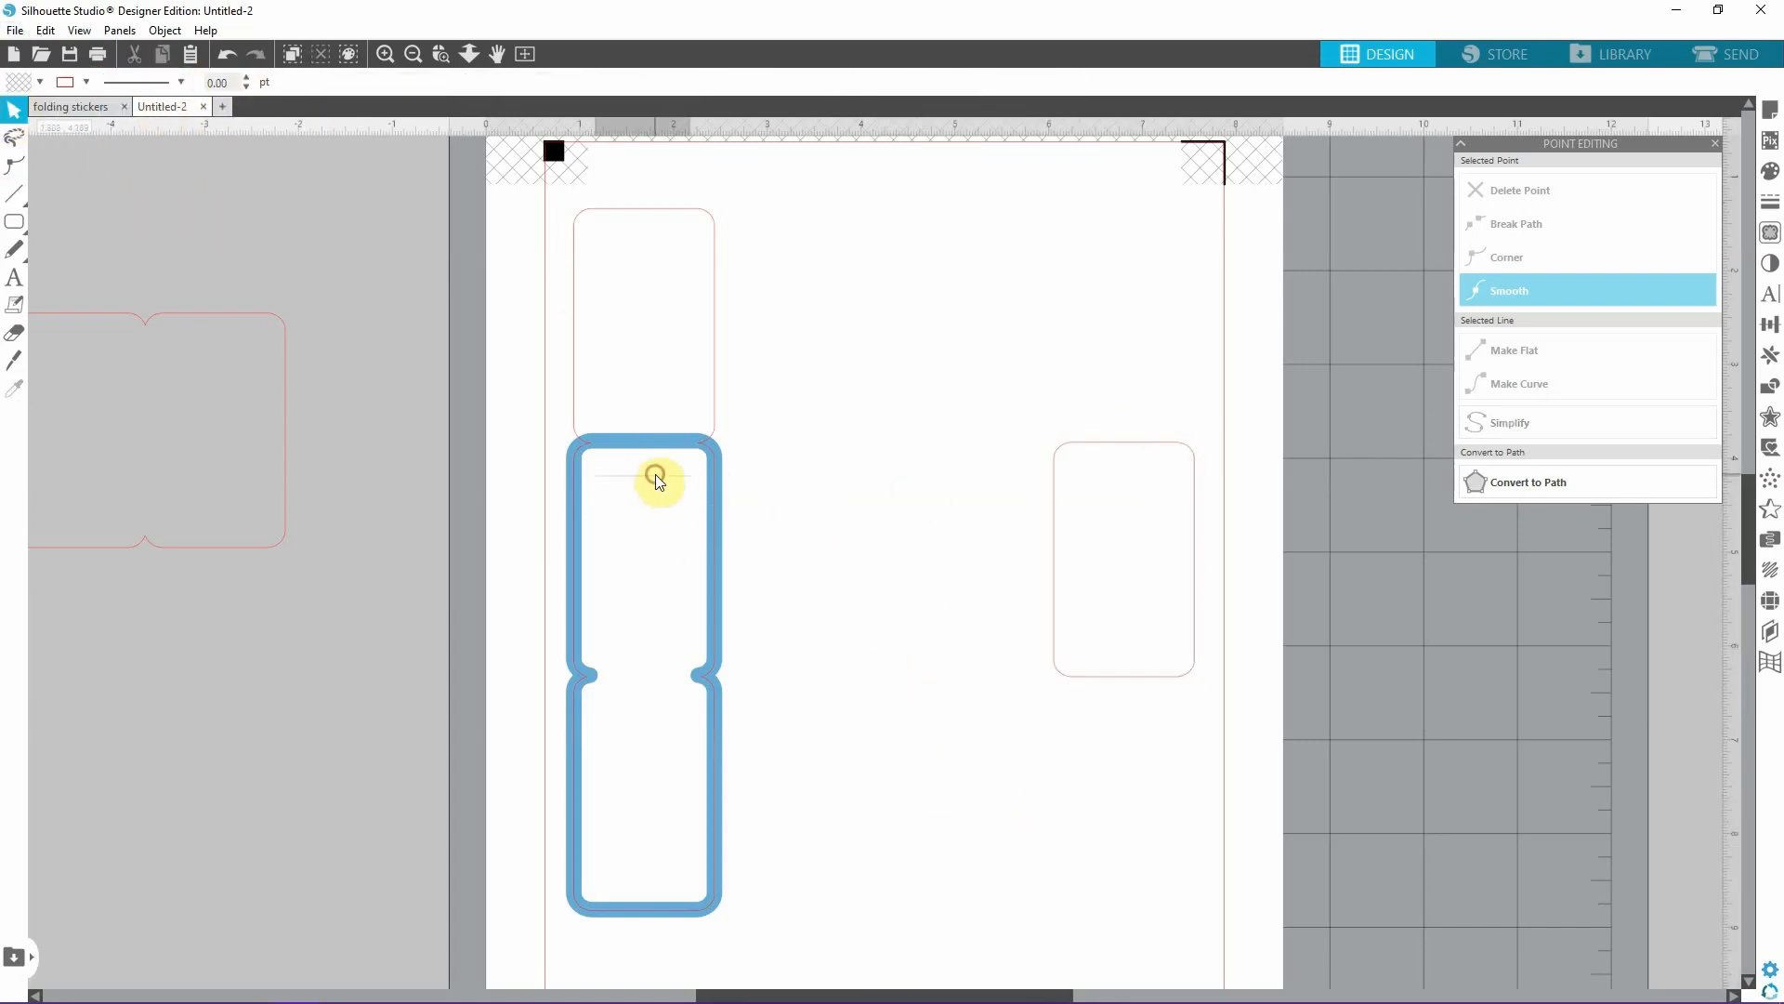
# Copy the writing line to get three in the upper half of the middle panel, and duplicate that set into its lower half.
pyautogui.moveTo(656, 474); pyautogui.dragTo(637, 518)
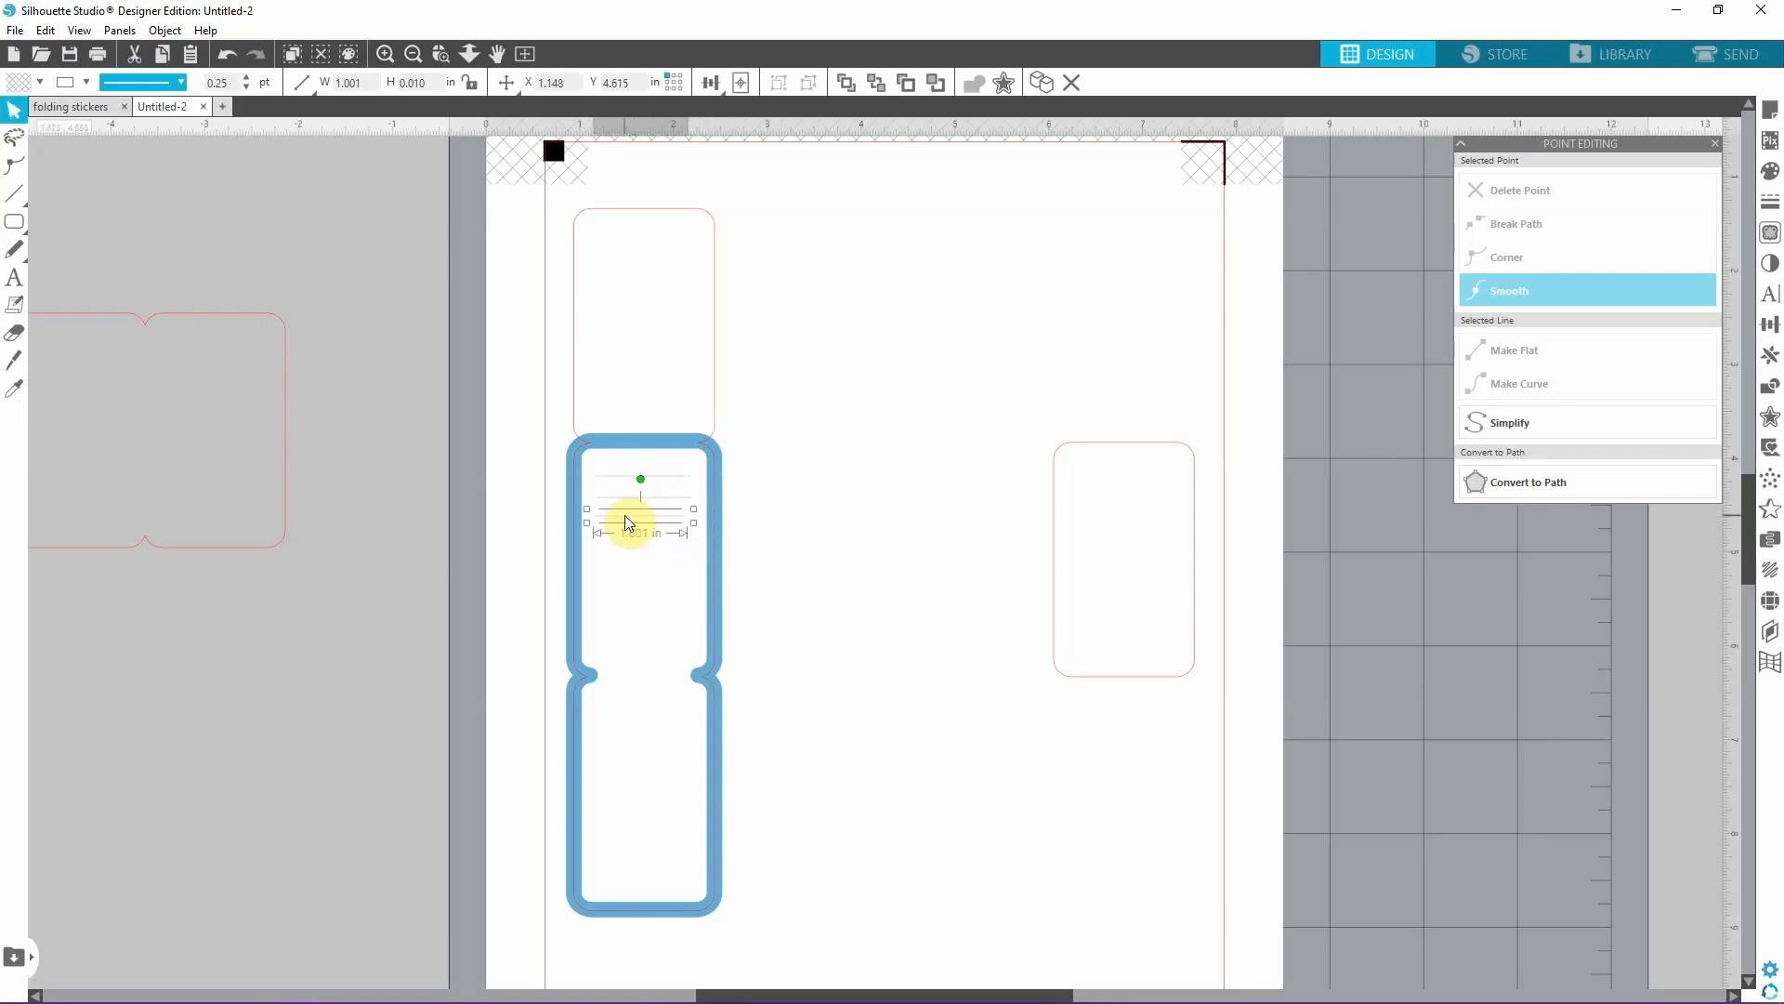
pyautogui.keyDown('shift'); pyautogui.click(624, 491); pyautogui.keyUp('shift')
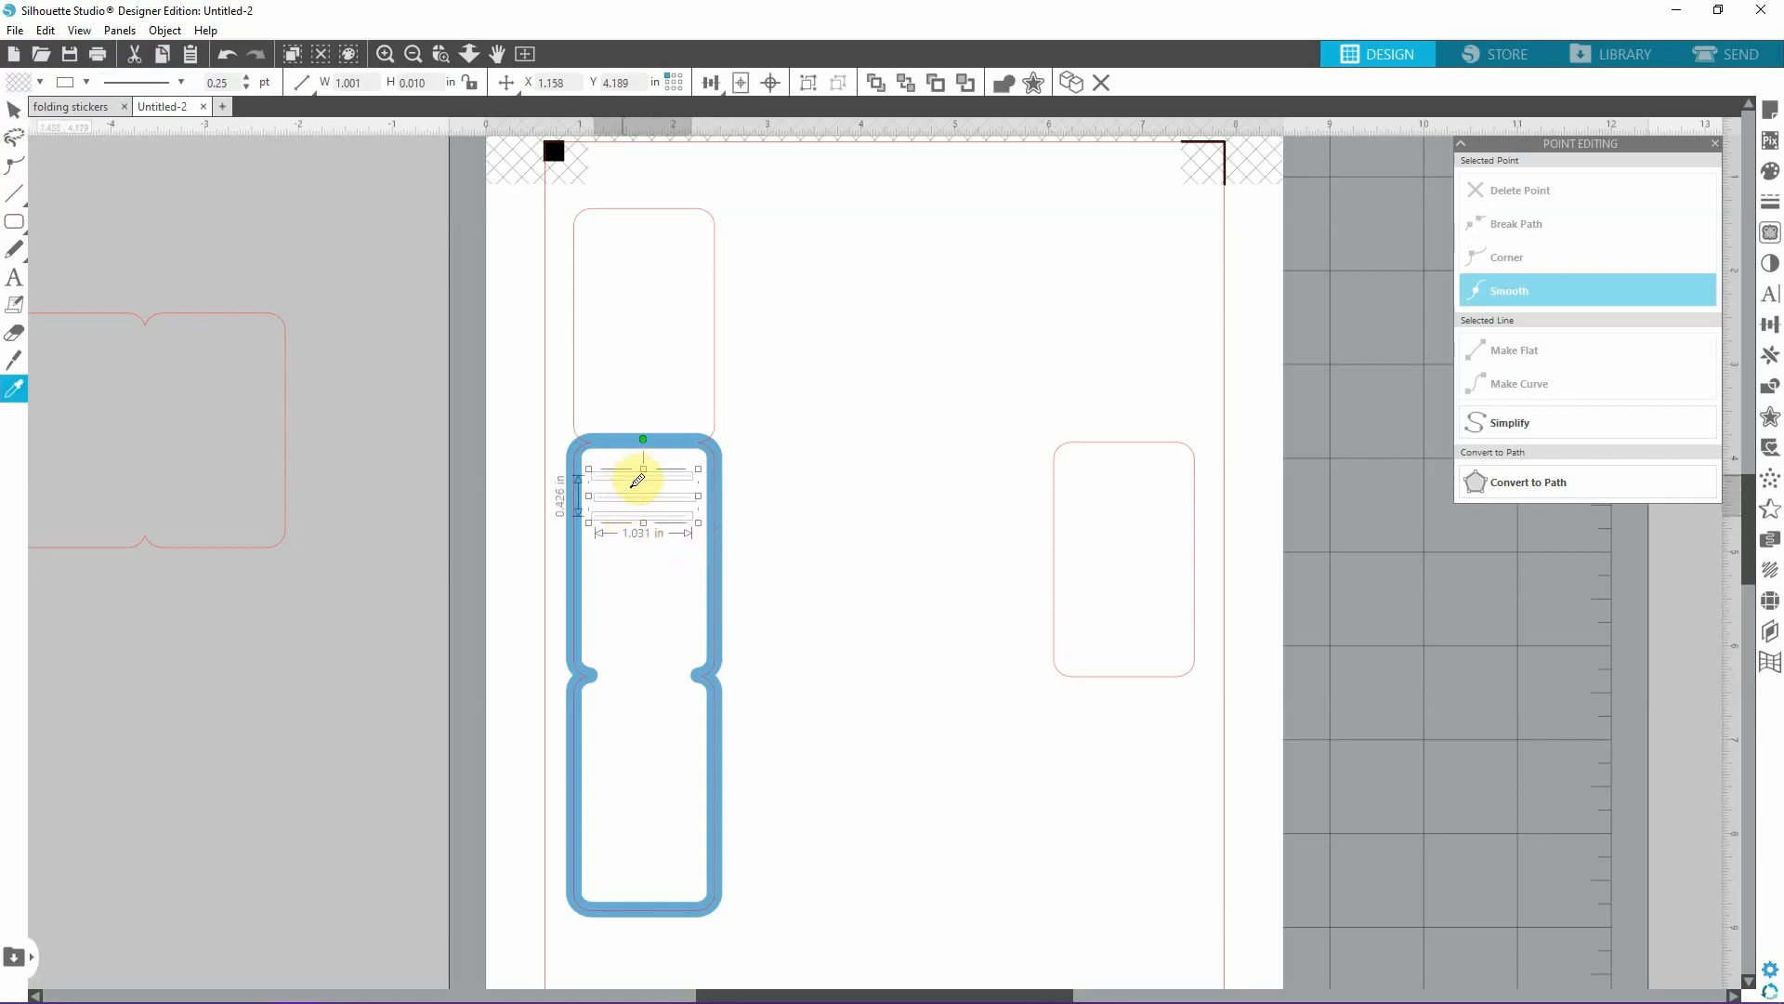
pyautogui.moveTo(629, 471); pyautogui.dragTo(648, 653)
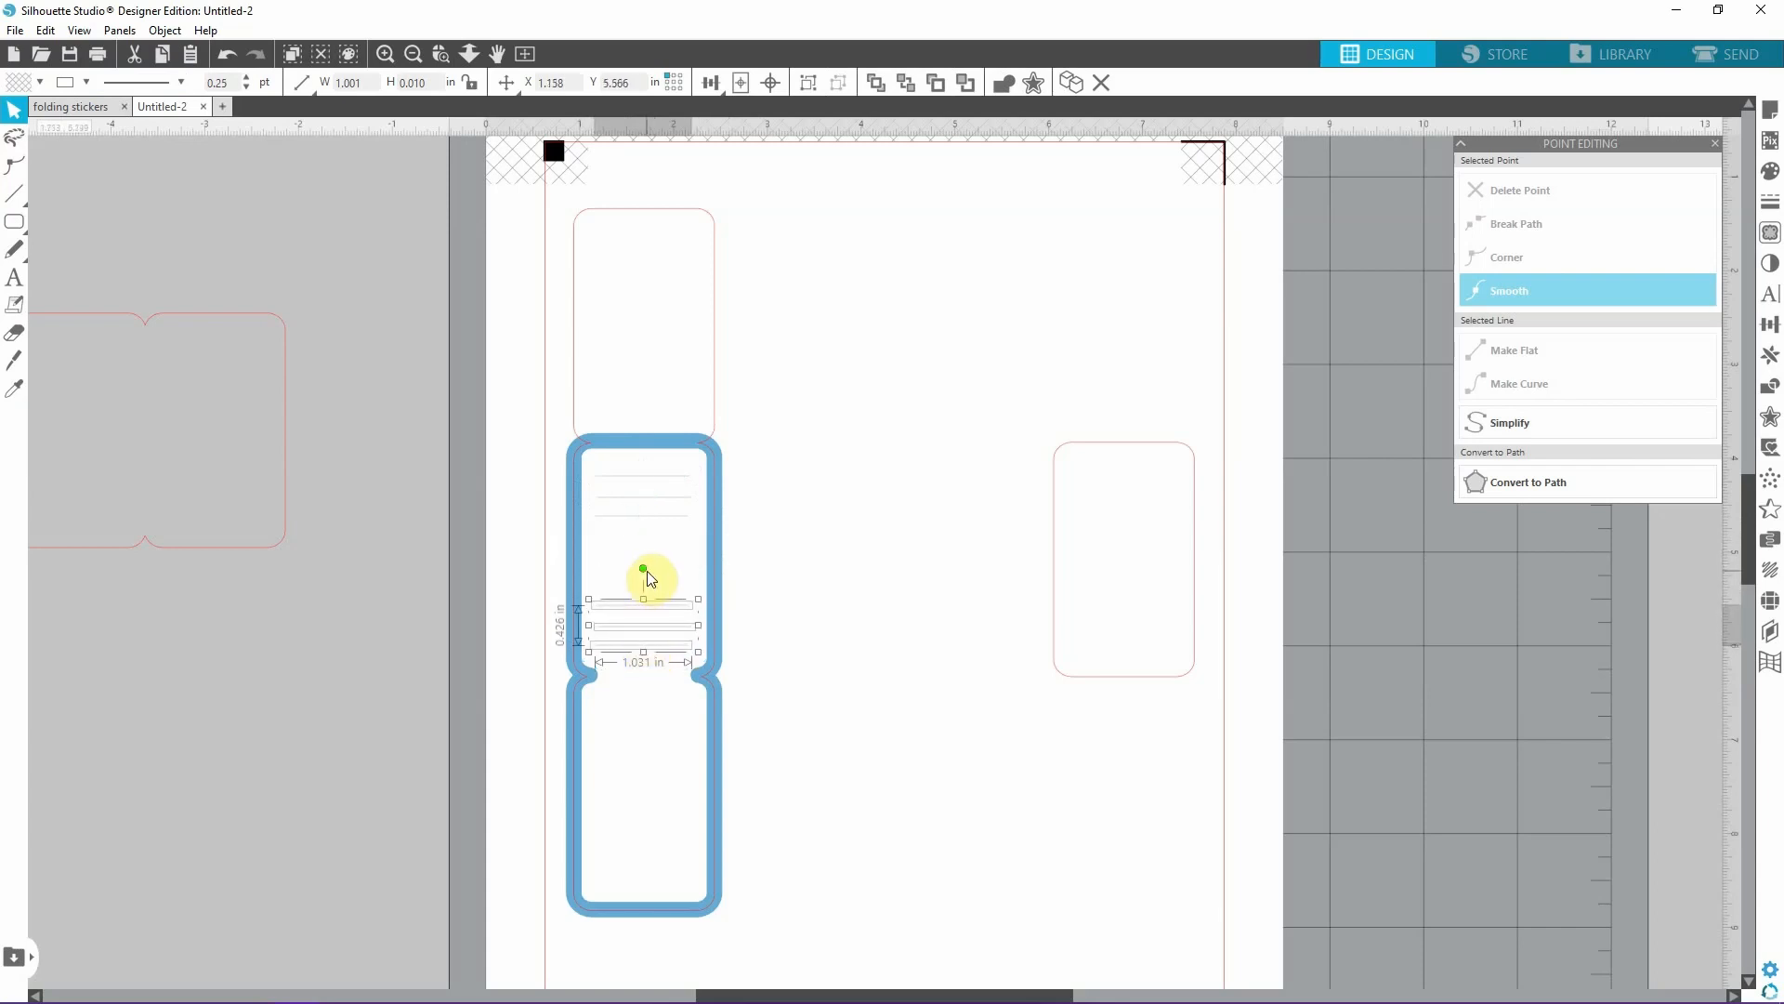
# Space the six writing lines in the middle panel evenly vertically and center-align them horizontally.
pyautogui.moveTo(648, 576); pyautogui.dragTo(648, 447)
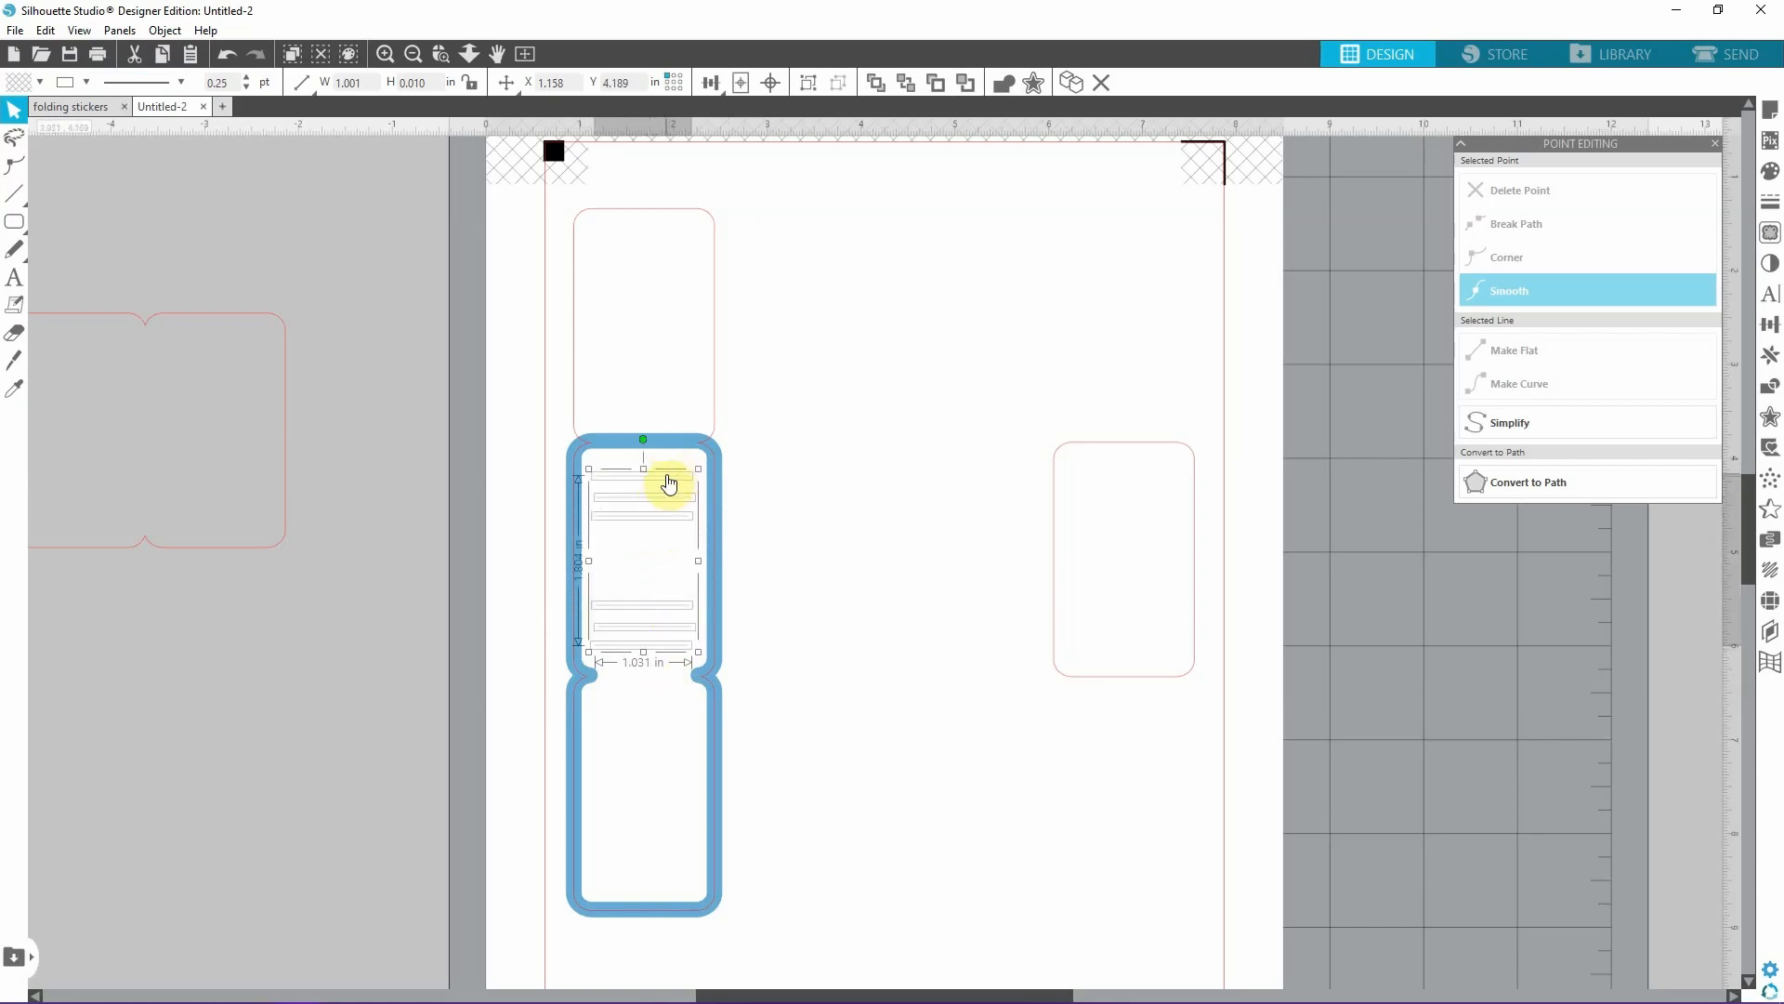
pyautogui.click(714, 82)
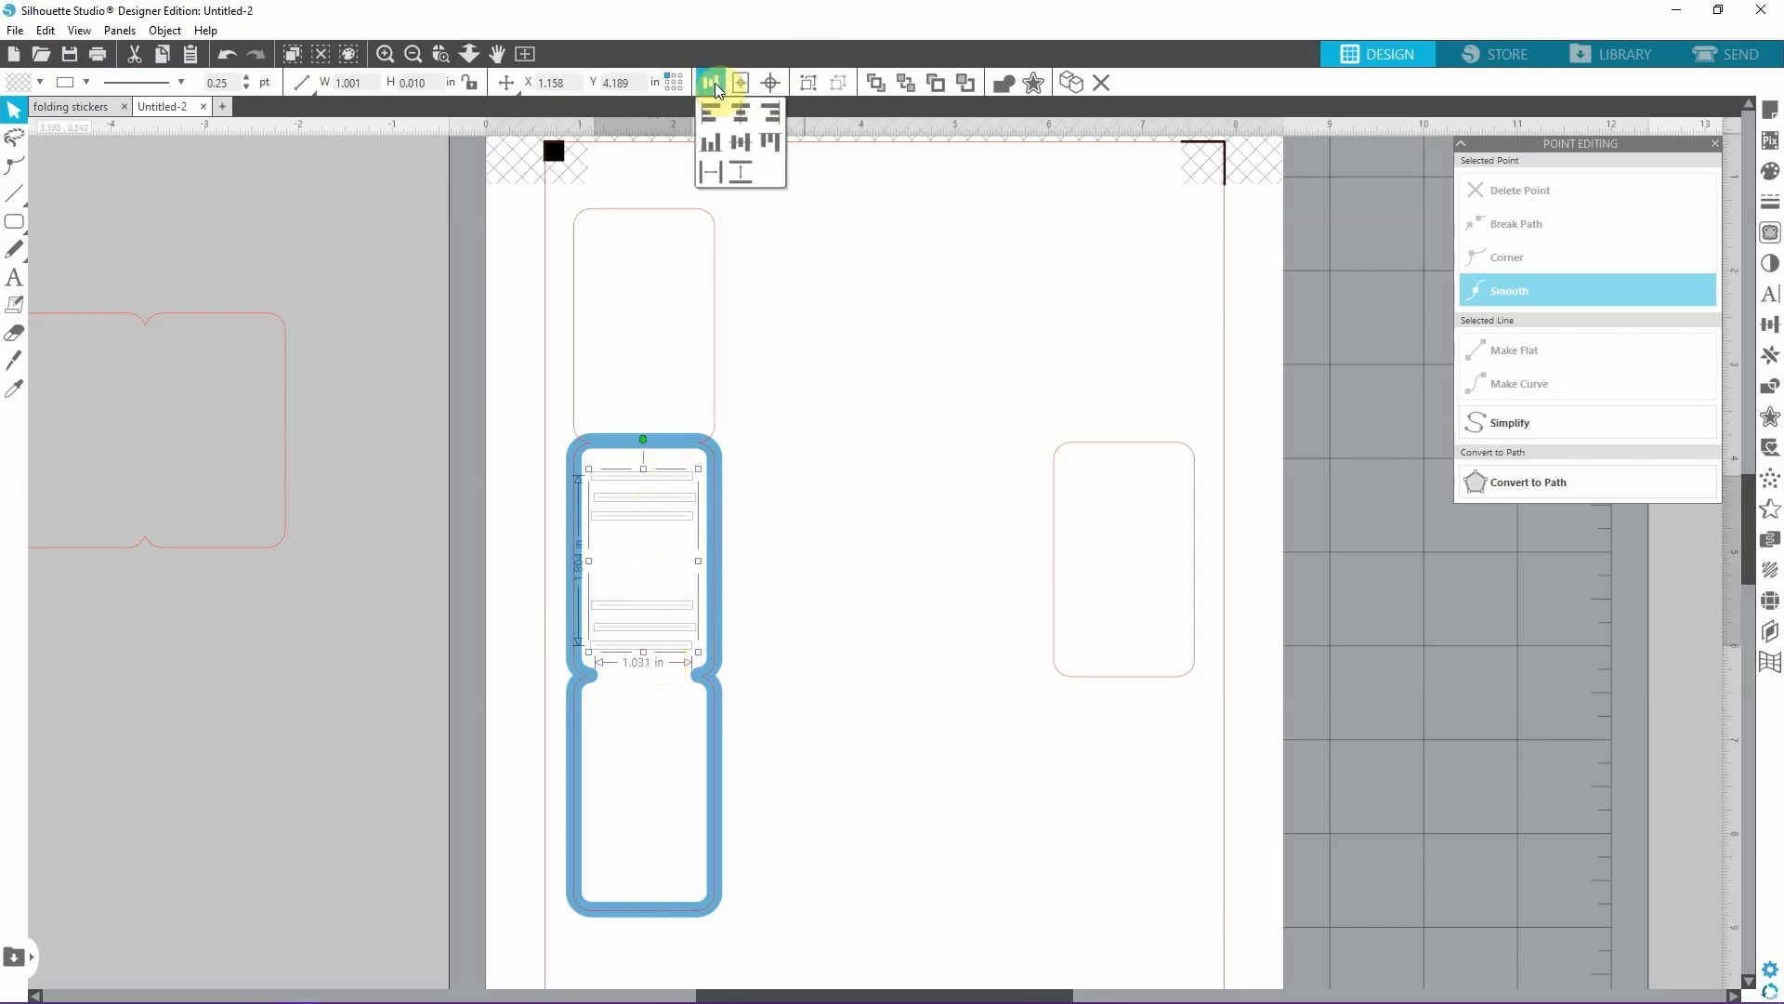
pyautogui.click(749, 177)
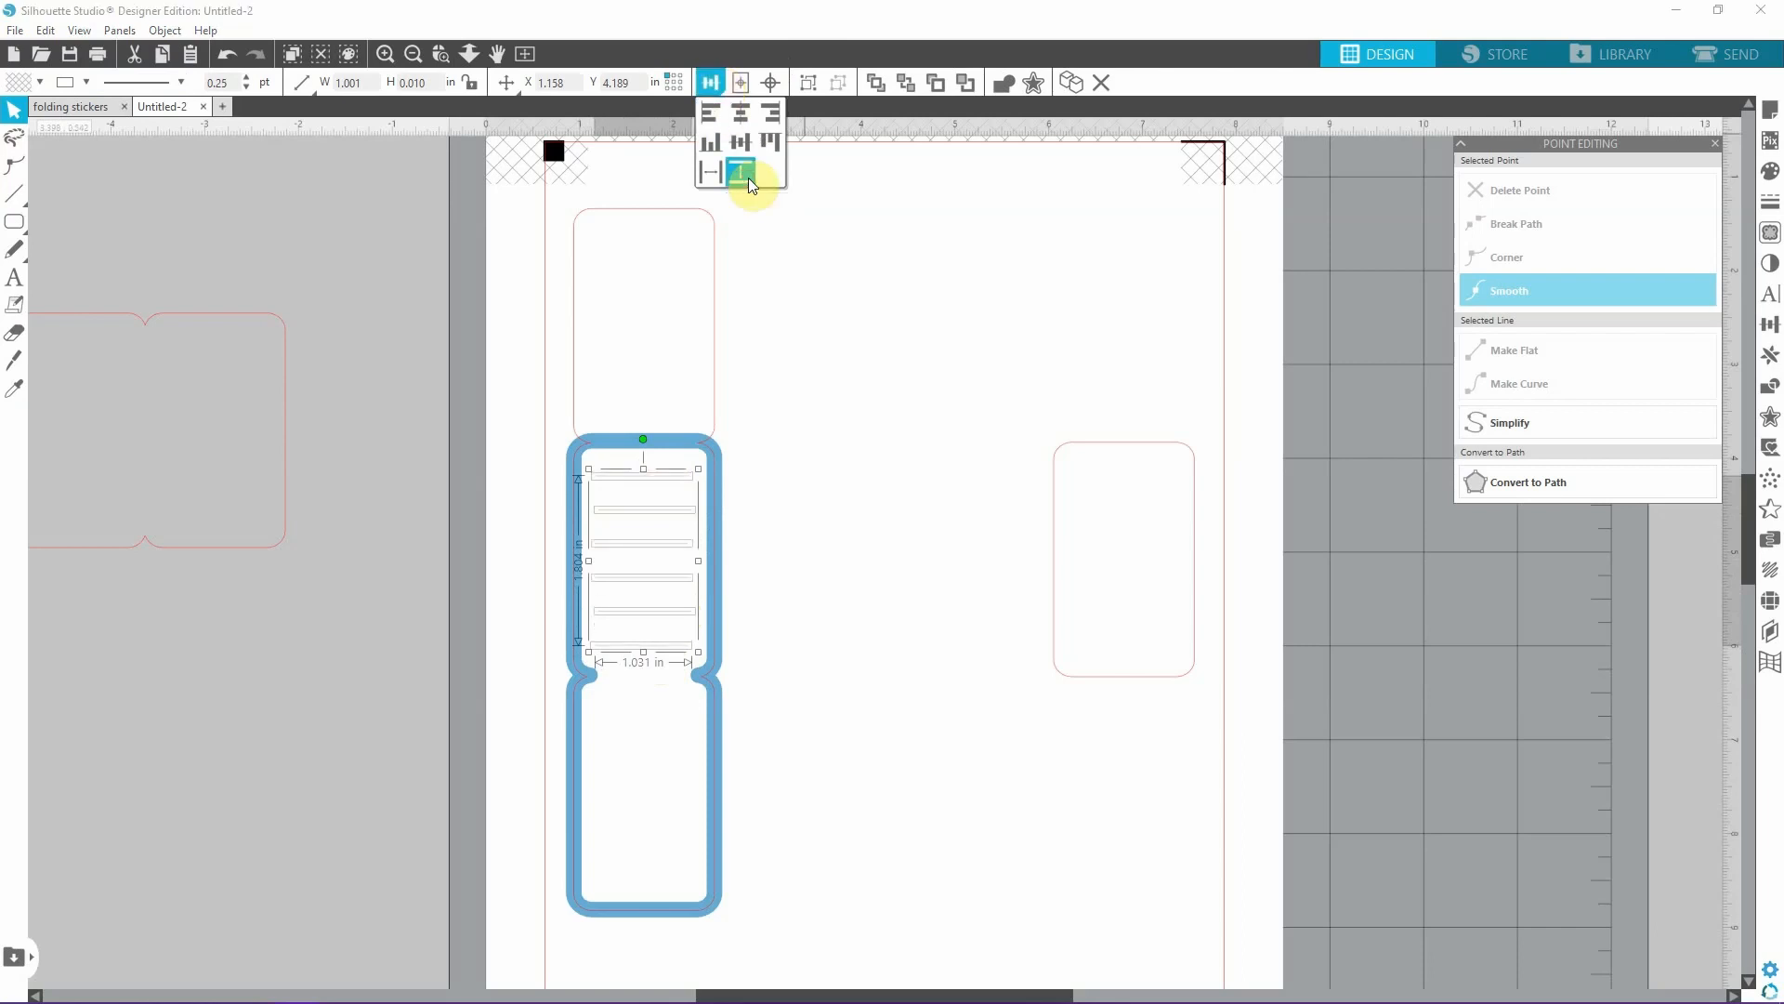
pyautogui.click(750, 116)
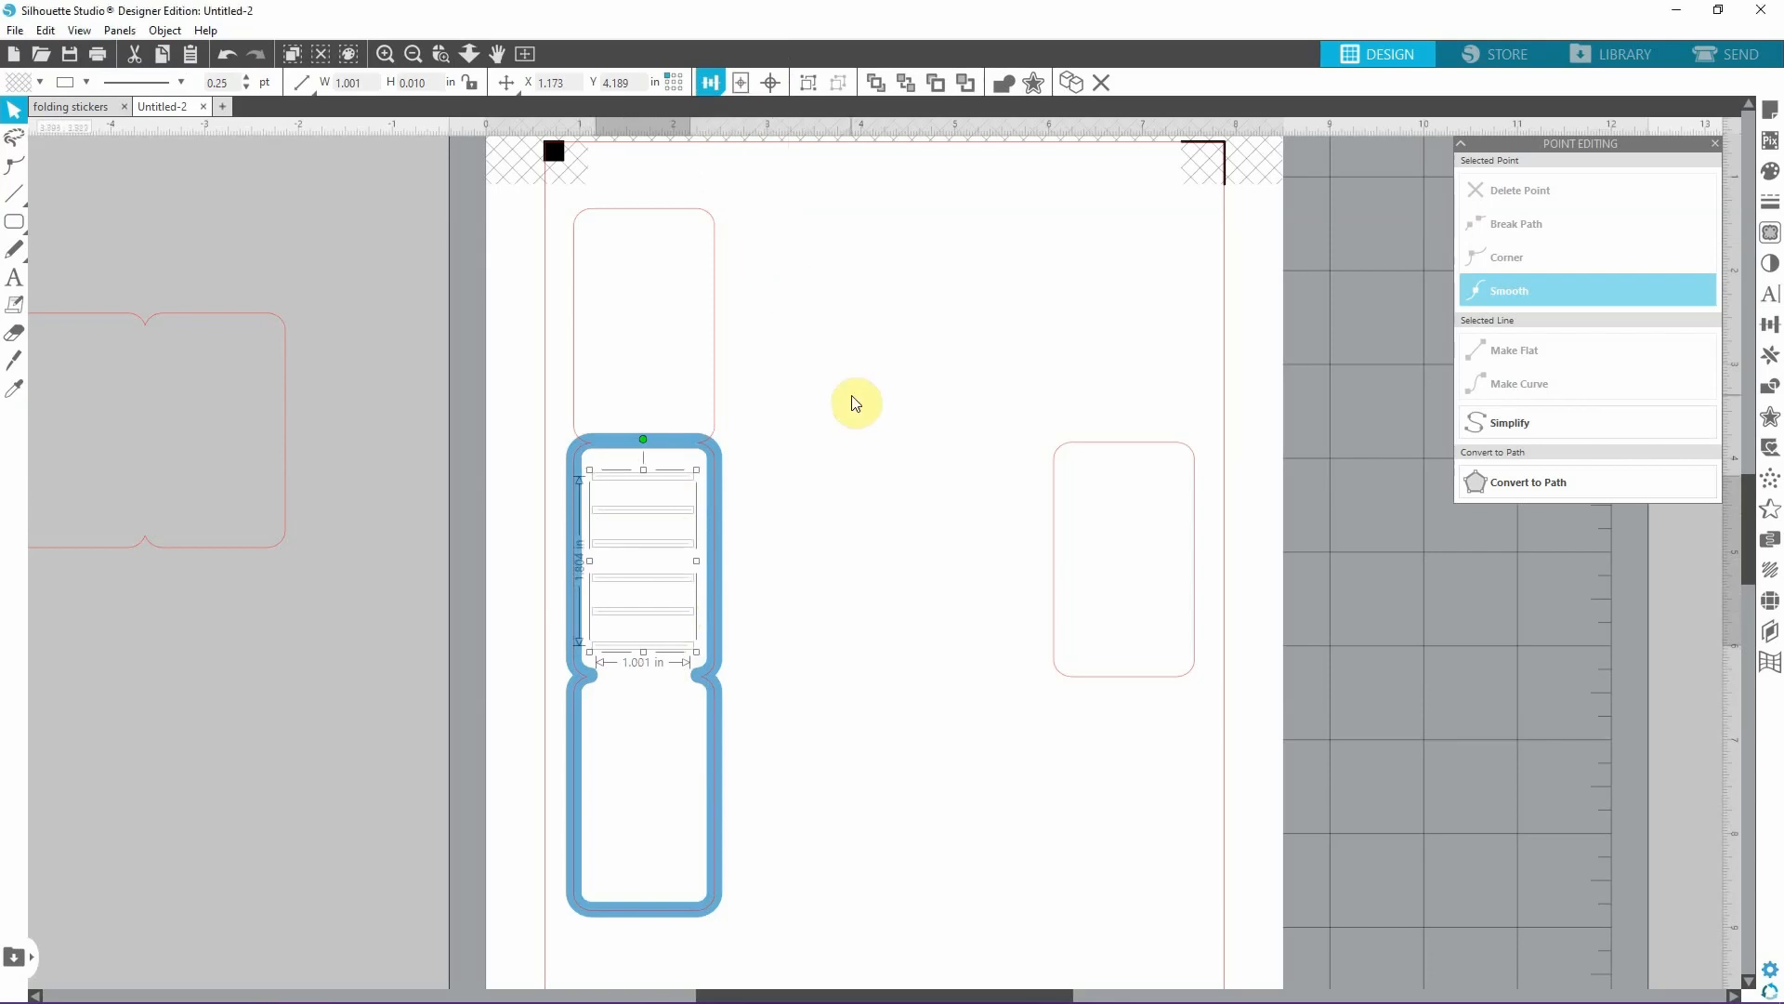
# Duplicate the six writing lines and place the copy in the bottom panel at about Y 6.706 in.
pyautogui.hotkey('ctrl', 'd')
pyautogui.moveTo(673, 740); pyautogui.dragTo(645, 879)
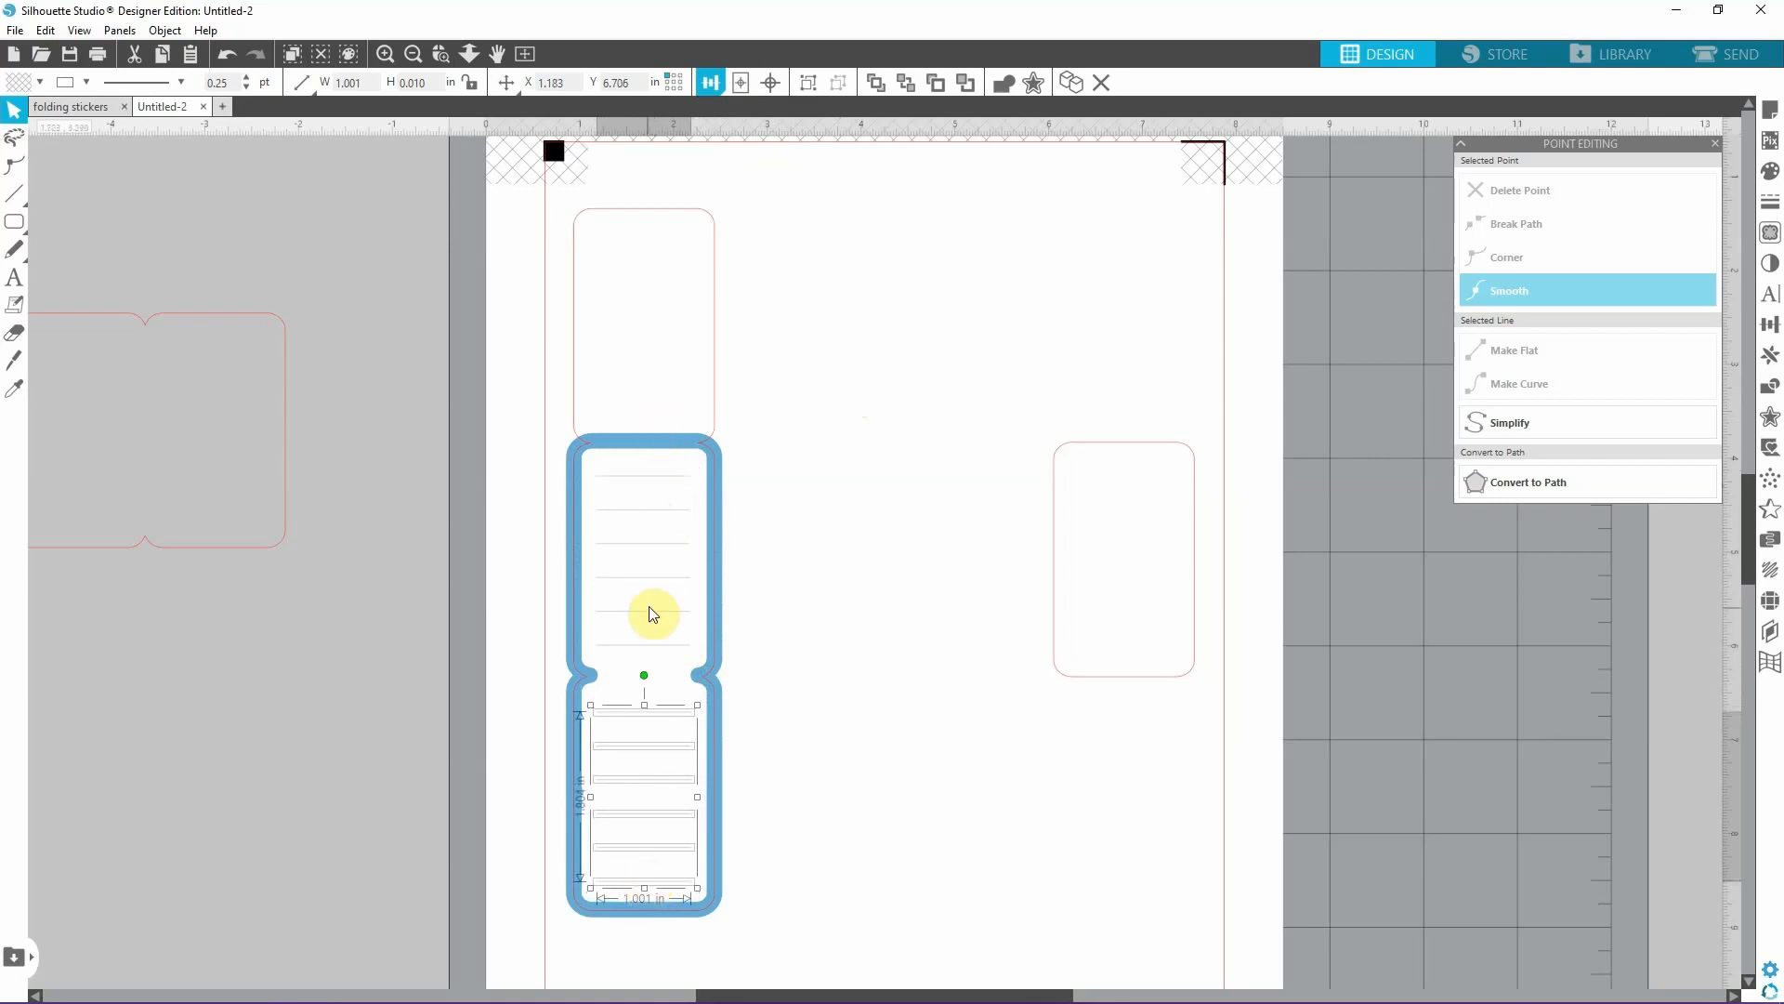
pyautogui.click(828, 687)
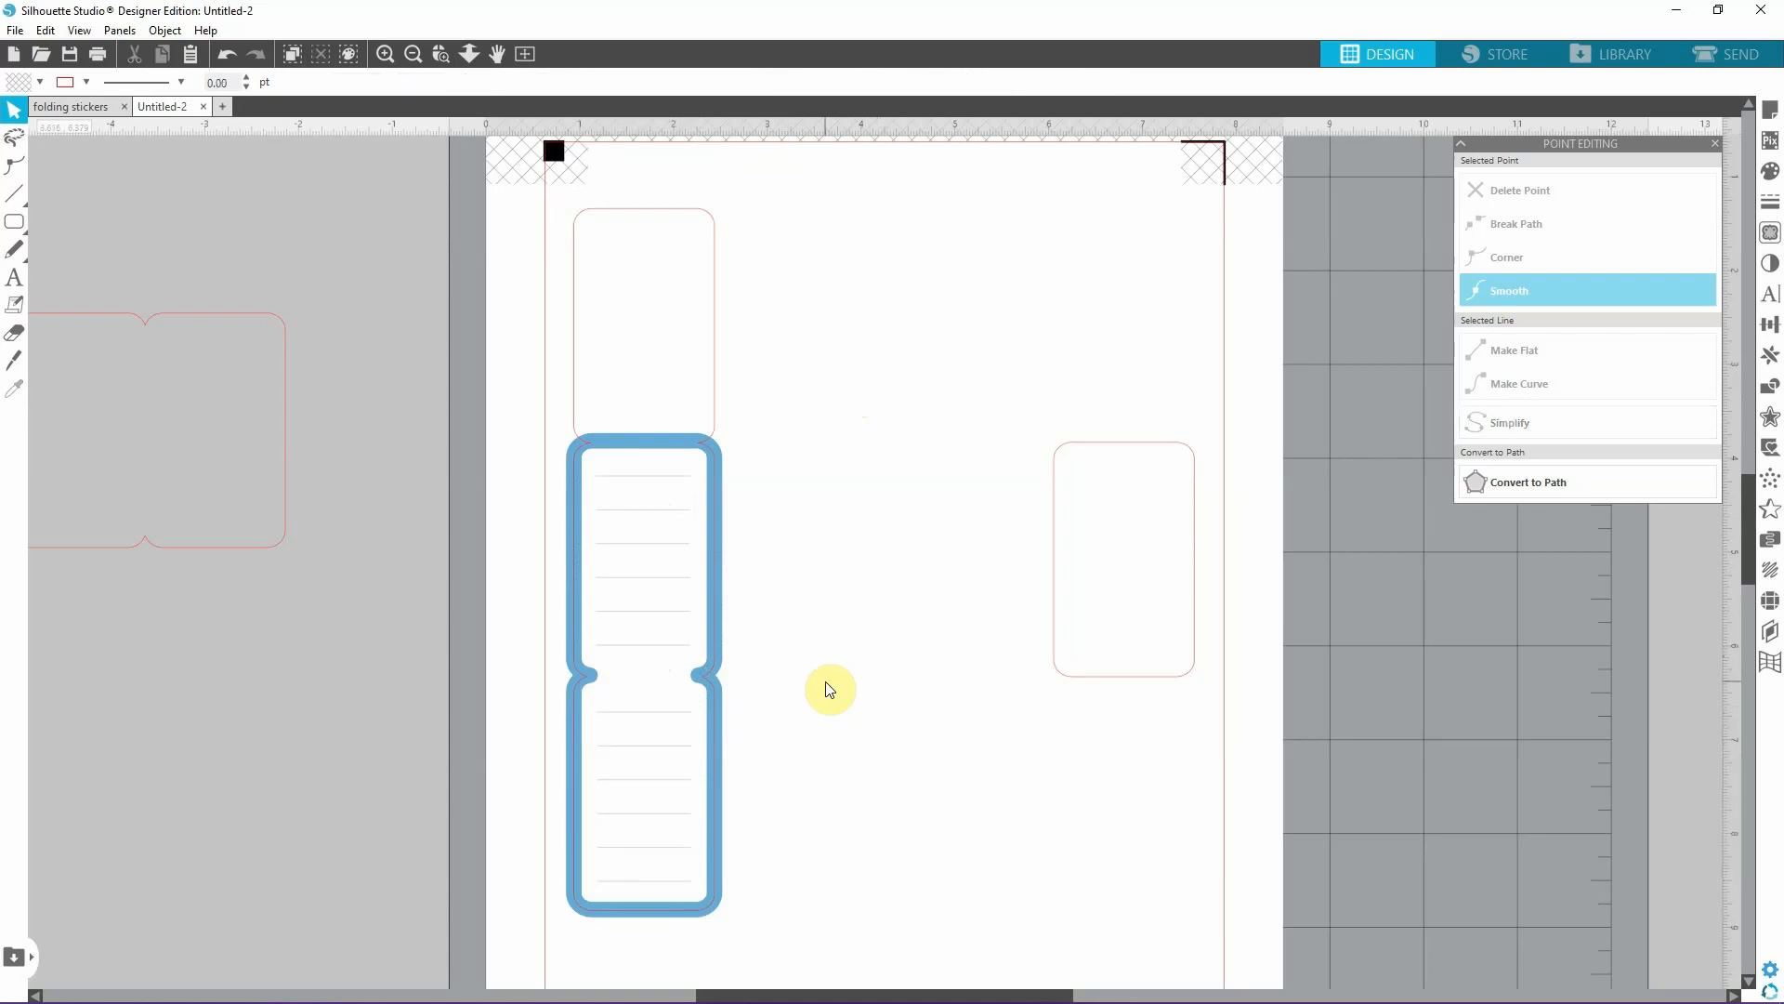
# Center-align the vertical outline, the blue border and all the writing lines horizontally with one another.
pyautogui.moveTo(800, 922); pyautogui.dragTo(498, 228)
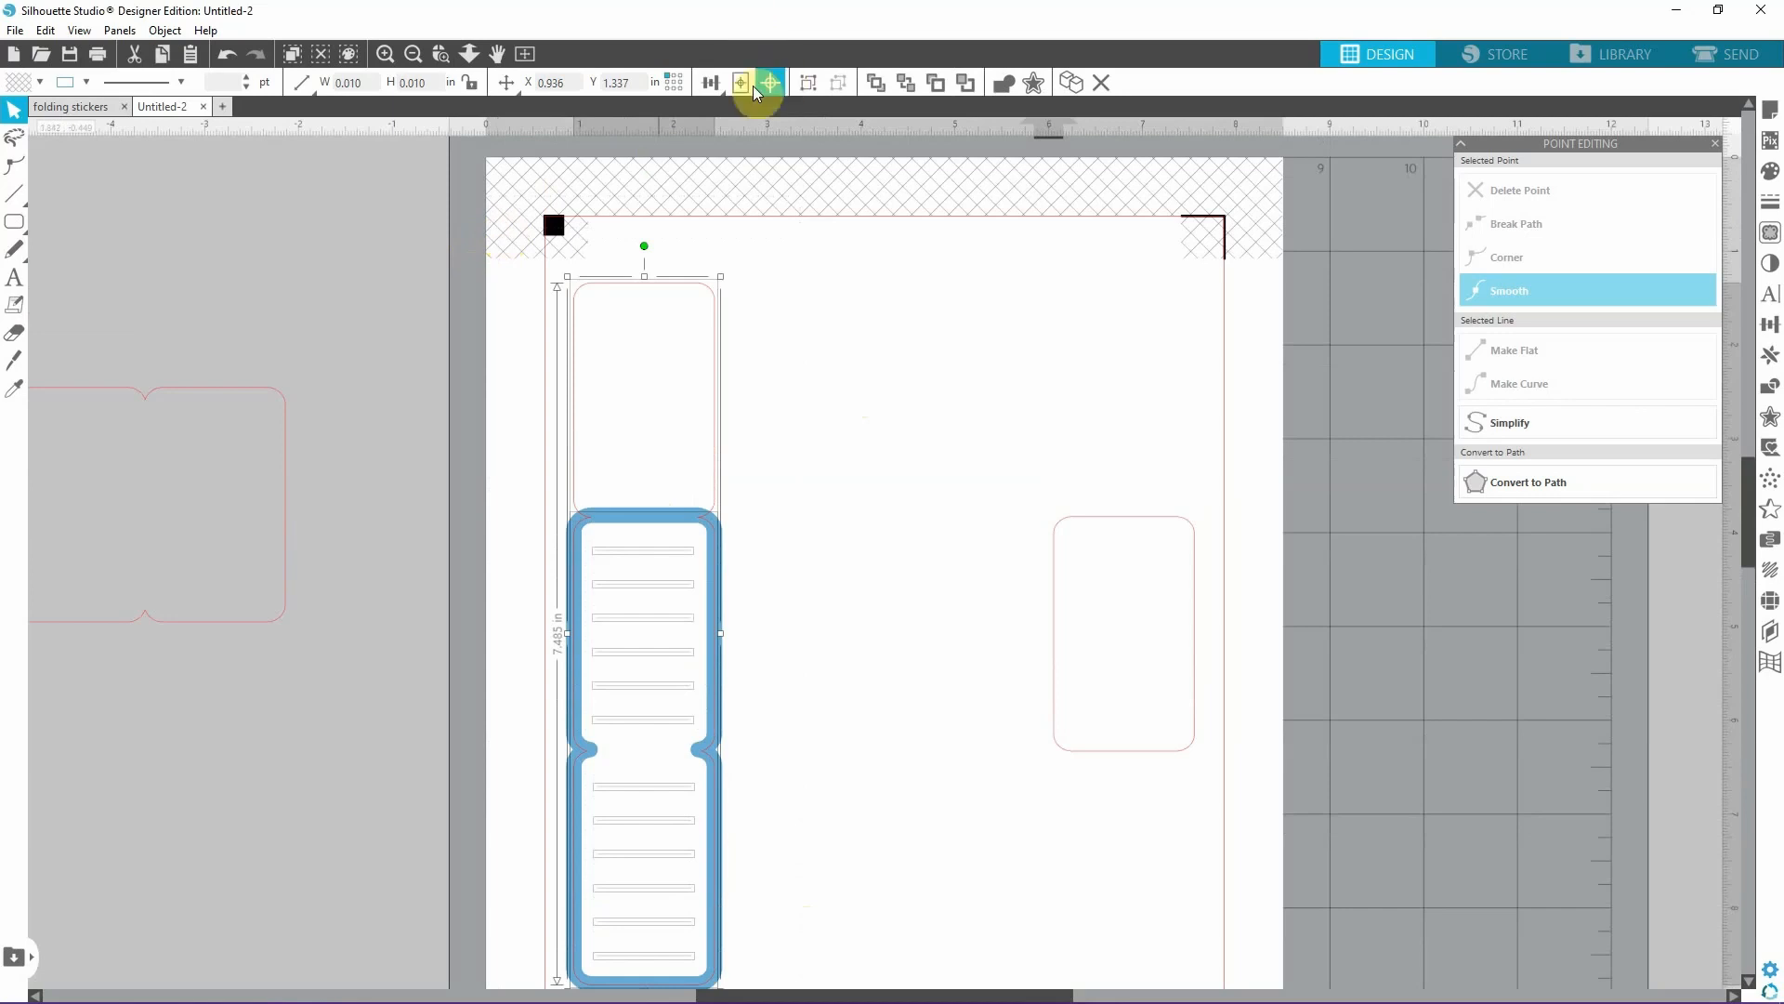
pyautogui.click(716, 86)
pyautogui.click(738, 120)
pyautogui.click(776, 371)
pyautogui.scroll(-1, 801, 376)
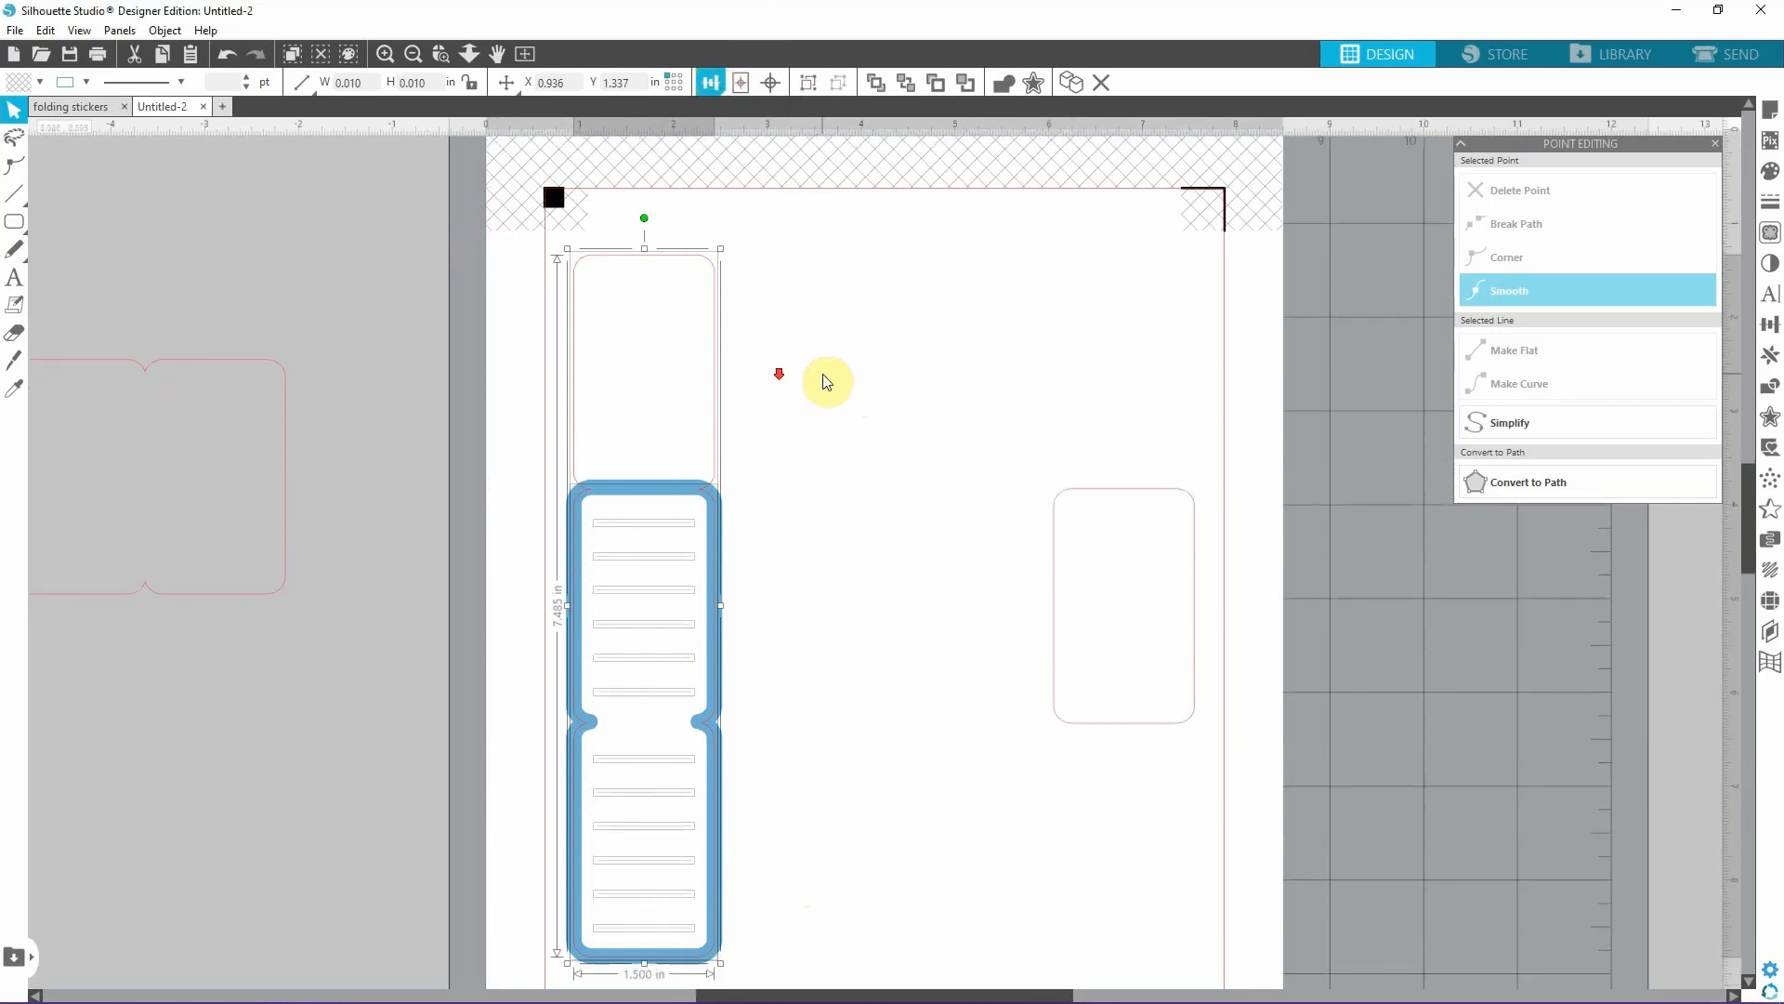
pyautogui.click(823, 383)
pyautogui.click(671, 555)
pyautogui.click(870, 548)
pyautogui.scroll(-1, 870, 549)
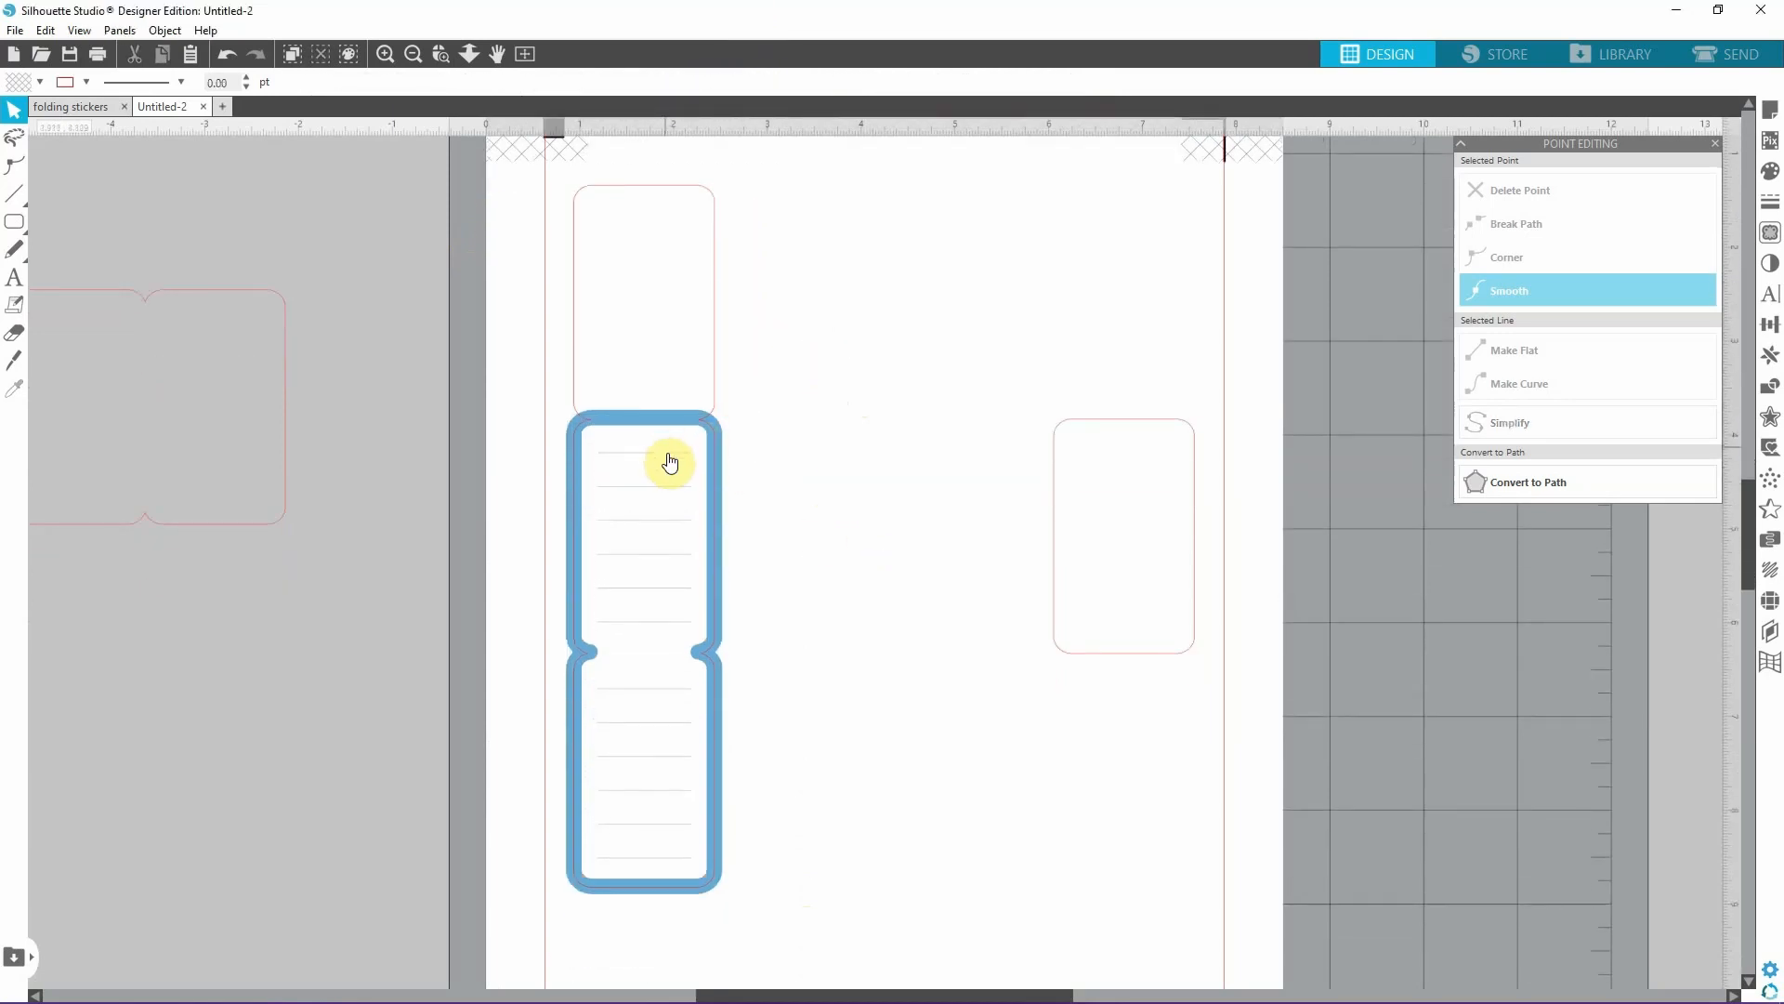
# Combine all twelve writing lines of the lower two panels into one compound path.
pyautogui.click(667, 454)
pyautogui.keyDown('shift'); pyautogui.click(666, 487); pyautogui.keyUp('shift')
pyautogui.keyDown('shift'); pyautogui.click(666, 522); pyautogui.keyUp('shift')
pyautogui.keyDown('shift'); pyautogui.click(665, 556); pyautogui.keyUp('shift')
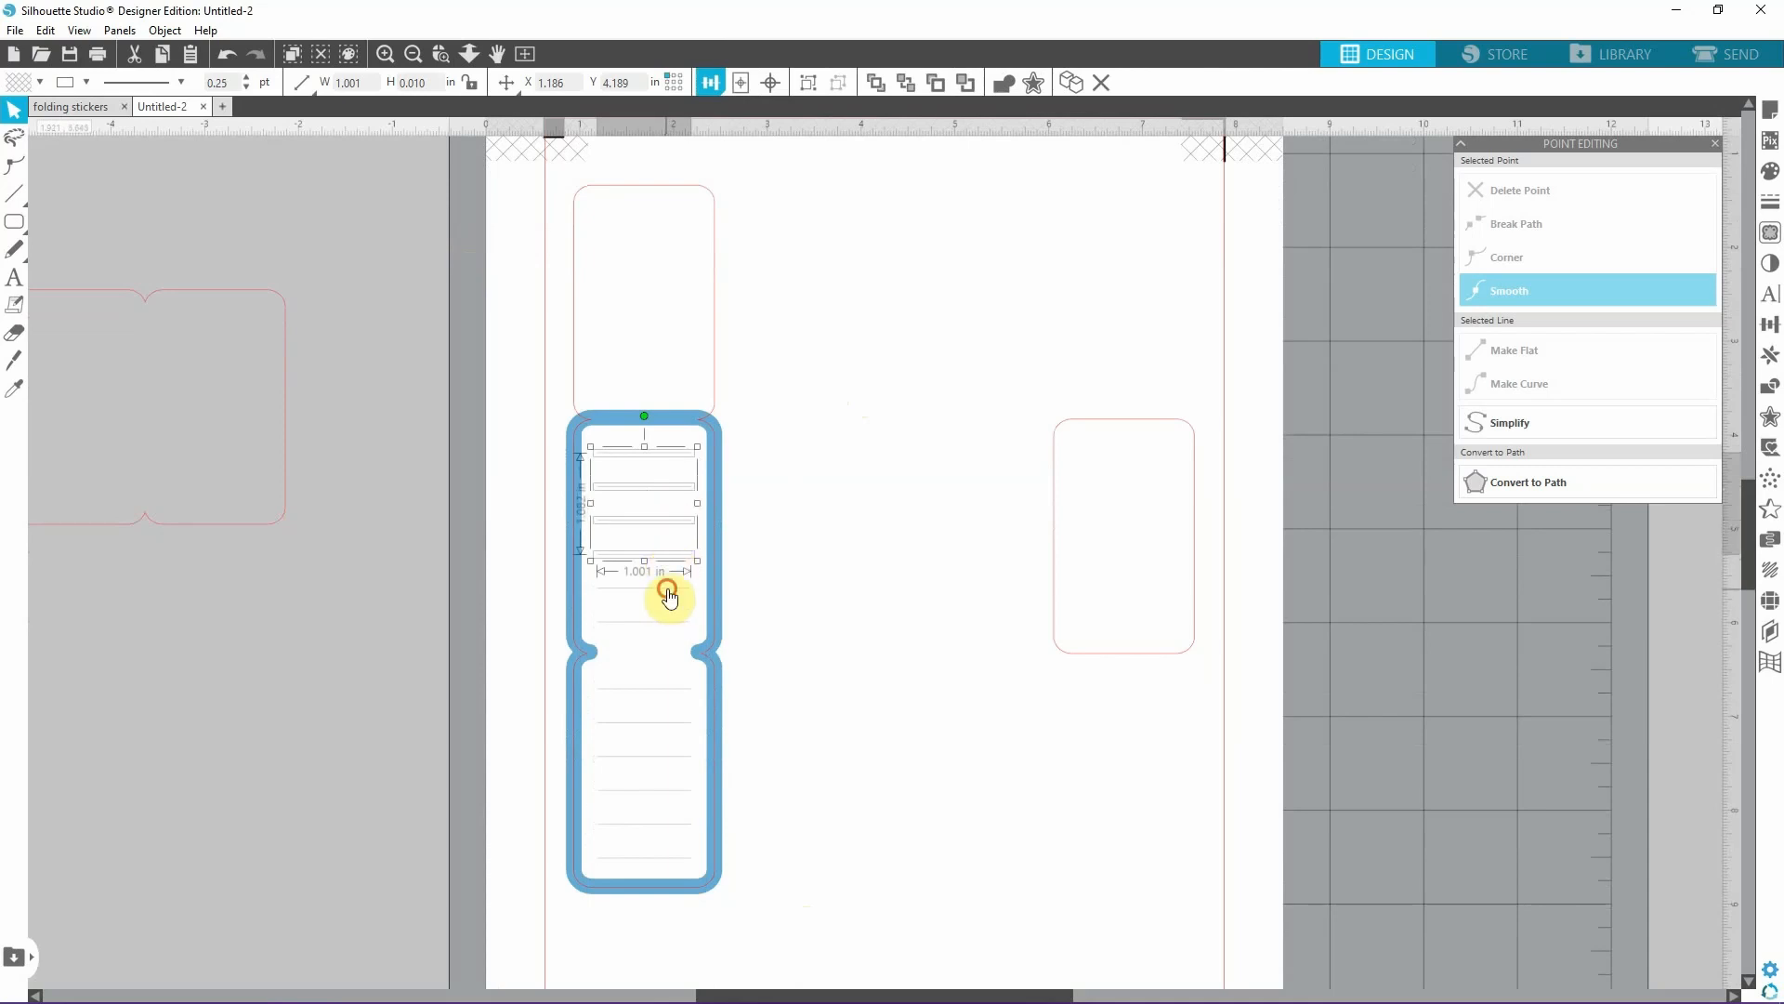
pyautogui.keyDown('shift'); pyautogui.click(669, 589); pyautogui.keyUp('shift')
pyautogui.keyDown('shift'); pyautogui.click(669, 622); pyautogui.keyUp('shift')
pyautogui.keyDown('shift'); pyautogui.click(671, 695); pyautogui.keyUp('shift')
pyautogui.keyDown('shift'); pyautogui.click(669, 724); pyautogui.keyUp('shift')
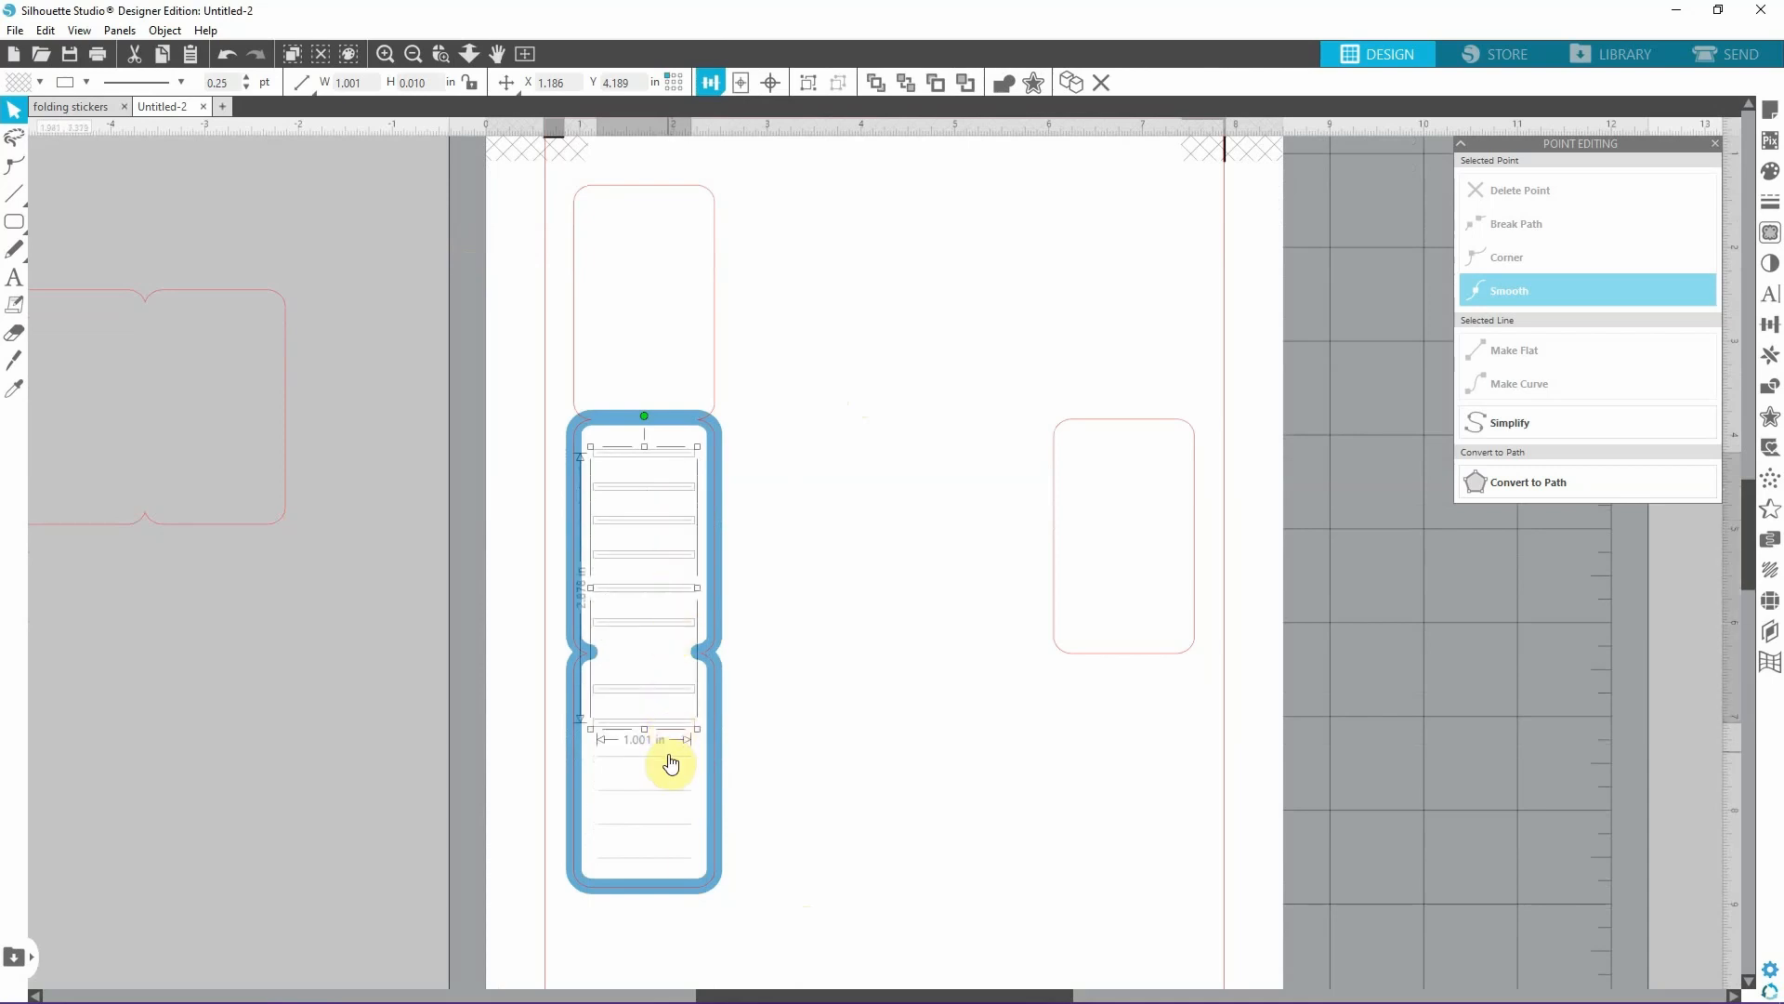
pyautogui.keyDown('shift'); pyautogui.click(669, 758); pyautogui.keyUp('shift')
pyautogui.keyDown('shift'); pyautogui.click(668, 791); pyautogui.keyUp('shift')
pyautogui.keyDown('shift'); pyautogui.click(662, 825); pyautogui.keyUp('shift')
pyautogui.keyDown('shift'); pyautogui.click(660, 856); pyautogui.keyUp('shift')
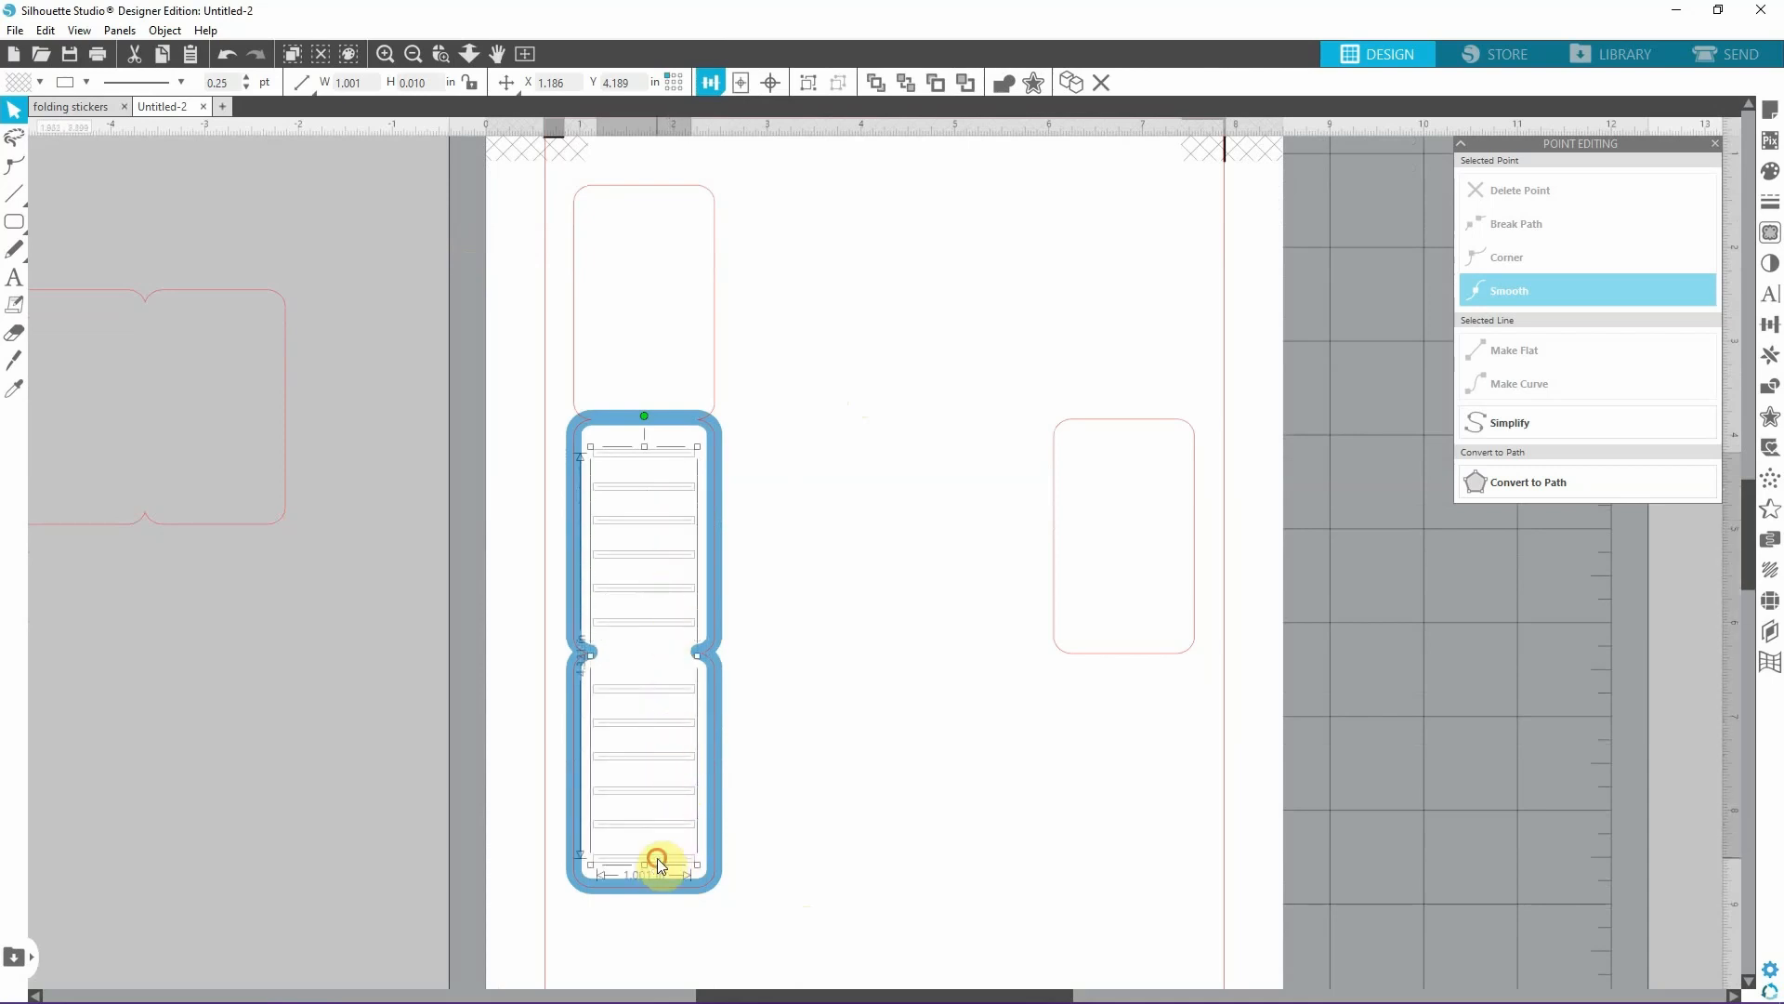
pyautogui.rightClick(660, 858)
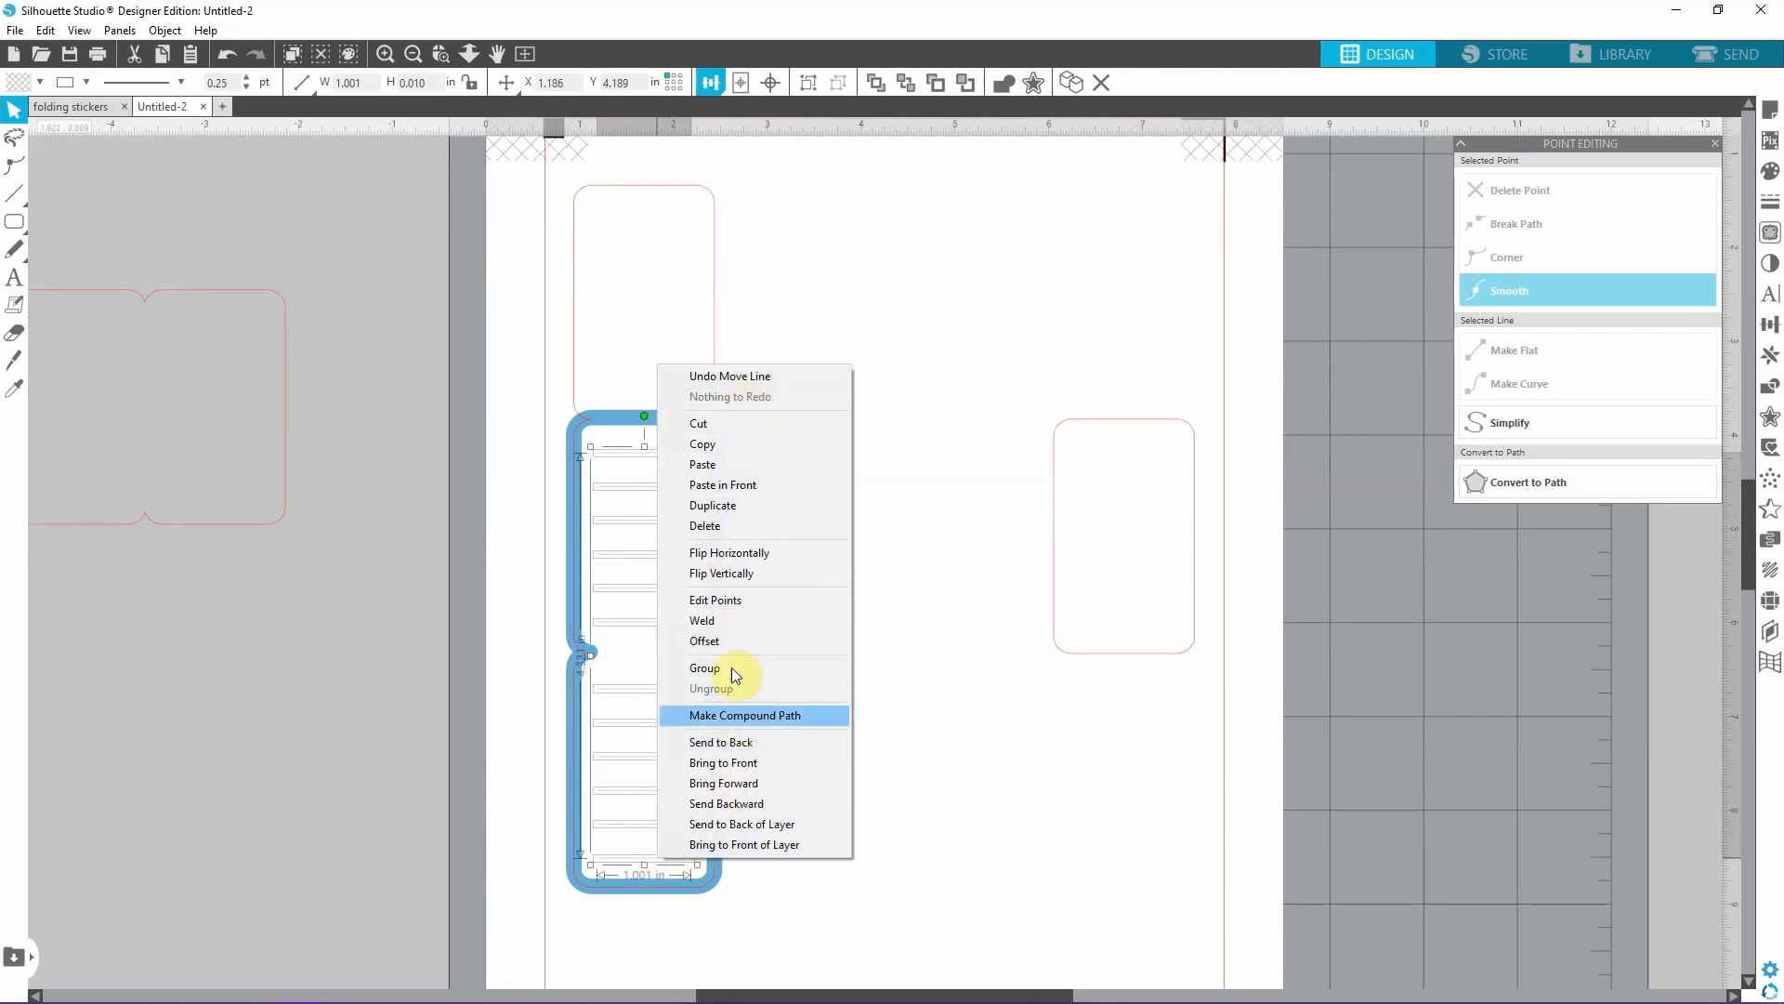
pyautogui.click(739, 715)
# Move the loose rounded rectangle up beside the sticker's top panel, in the upper middle of the page.
pyautogui.scroll(1, 908, 656)
pyautogui.scroll(-1, 908, 655)
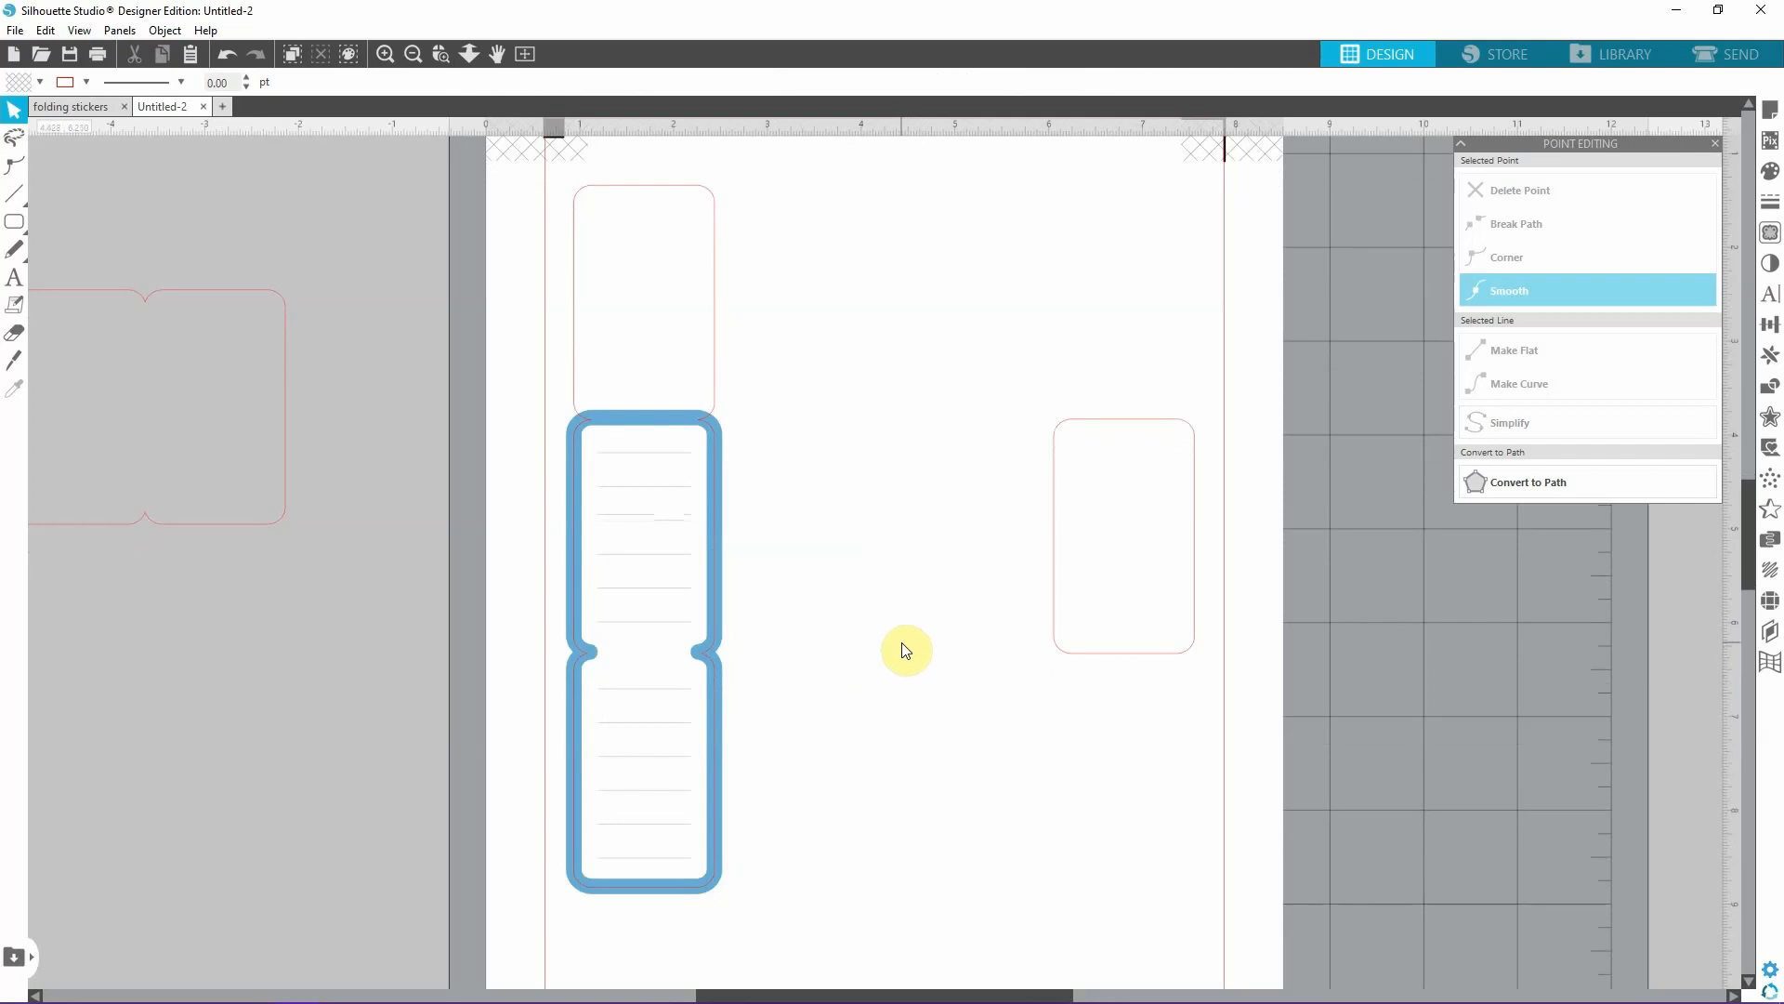
pyautogui.scroll(3, 902, 643)
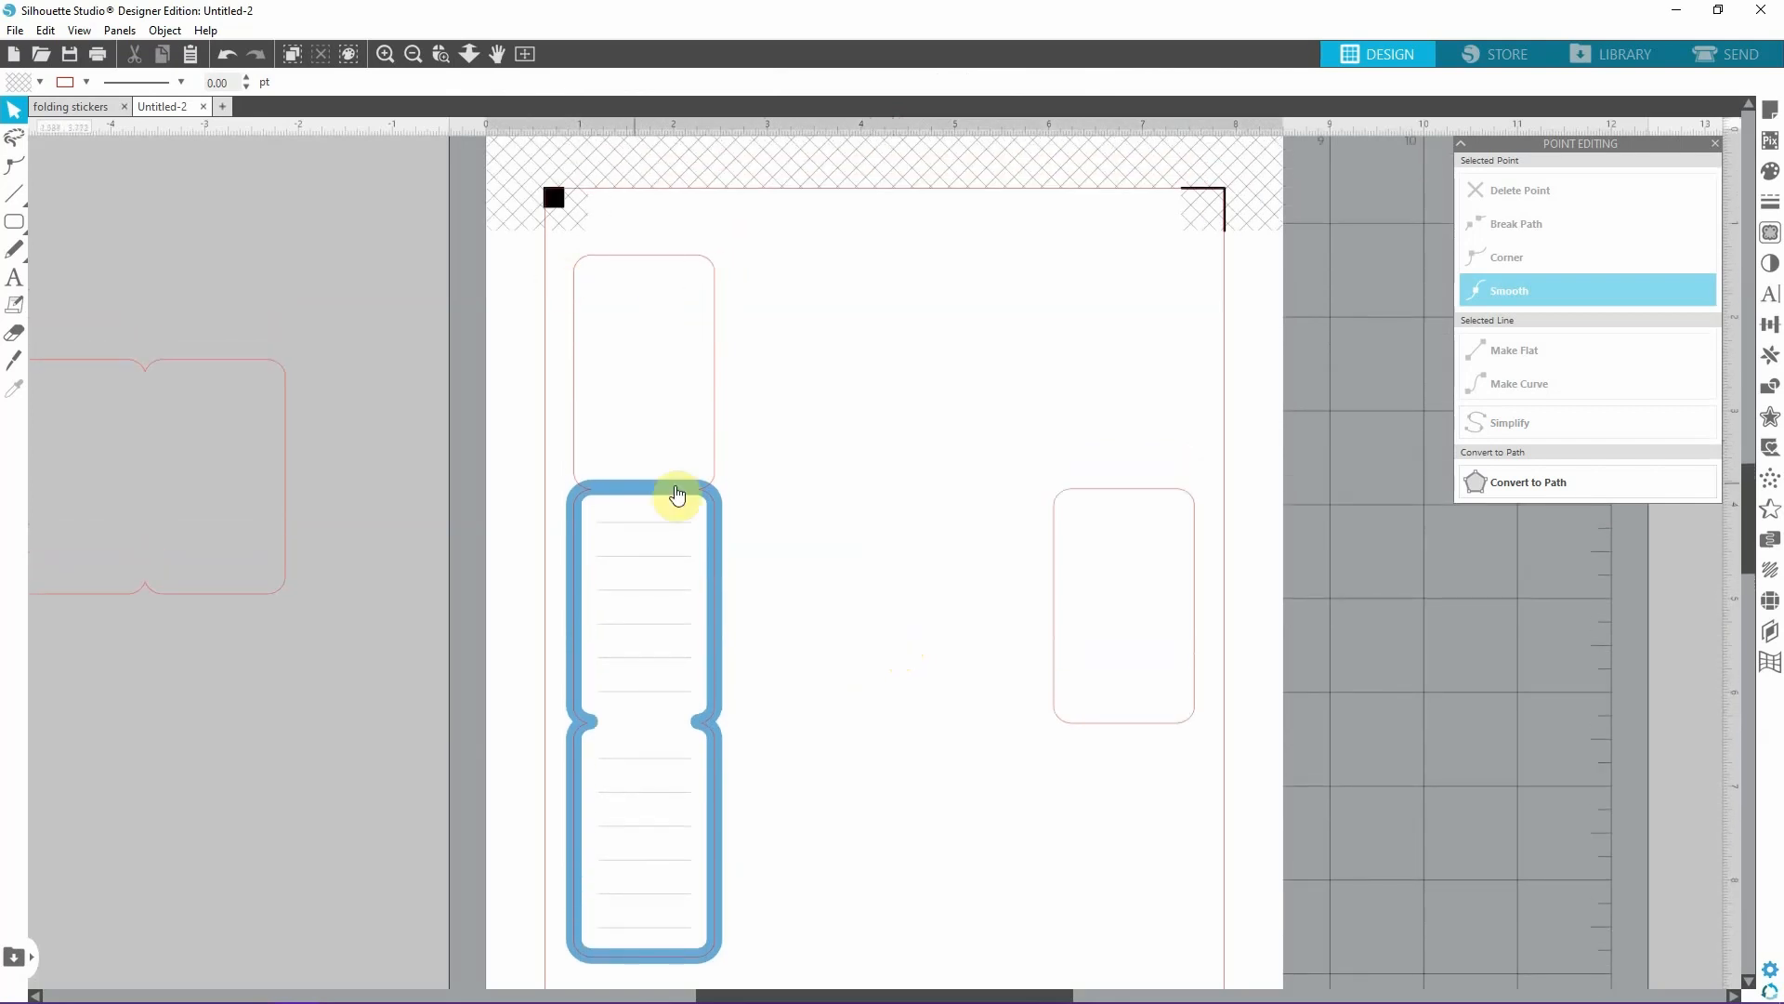
pyautogui.scroll(4, 868, 431)
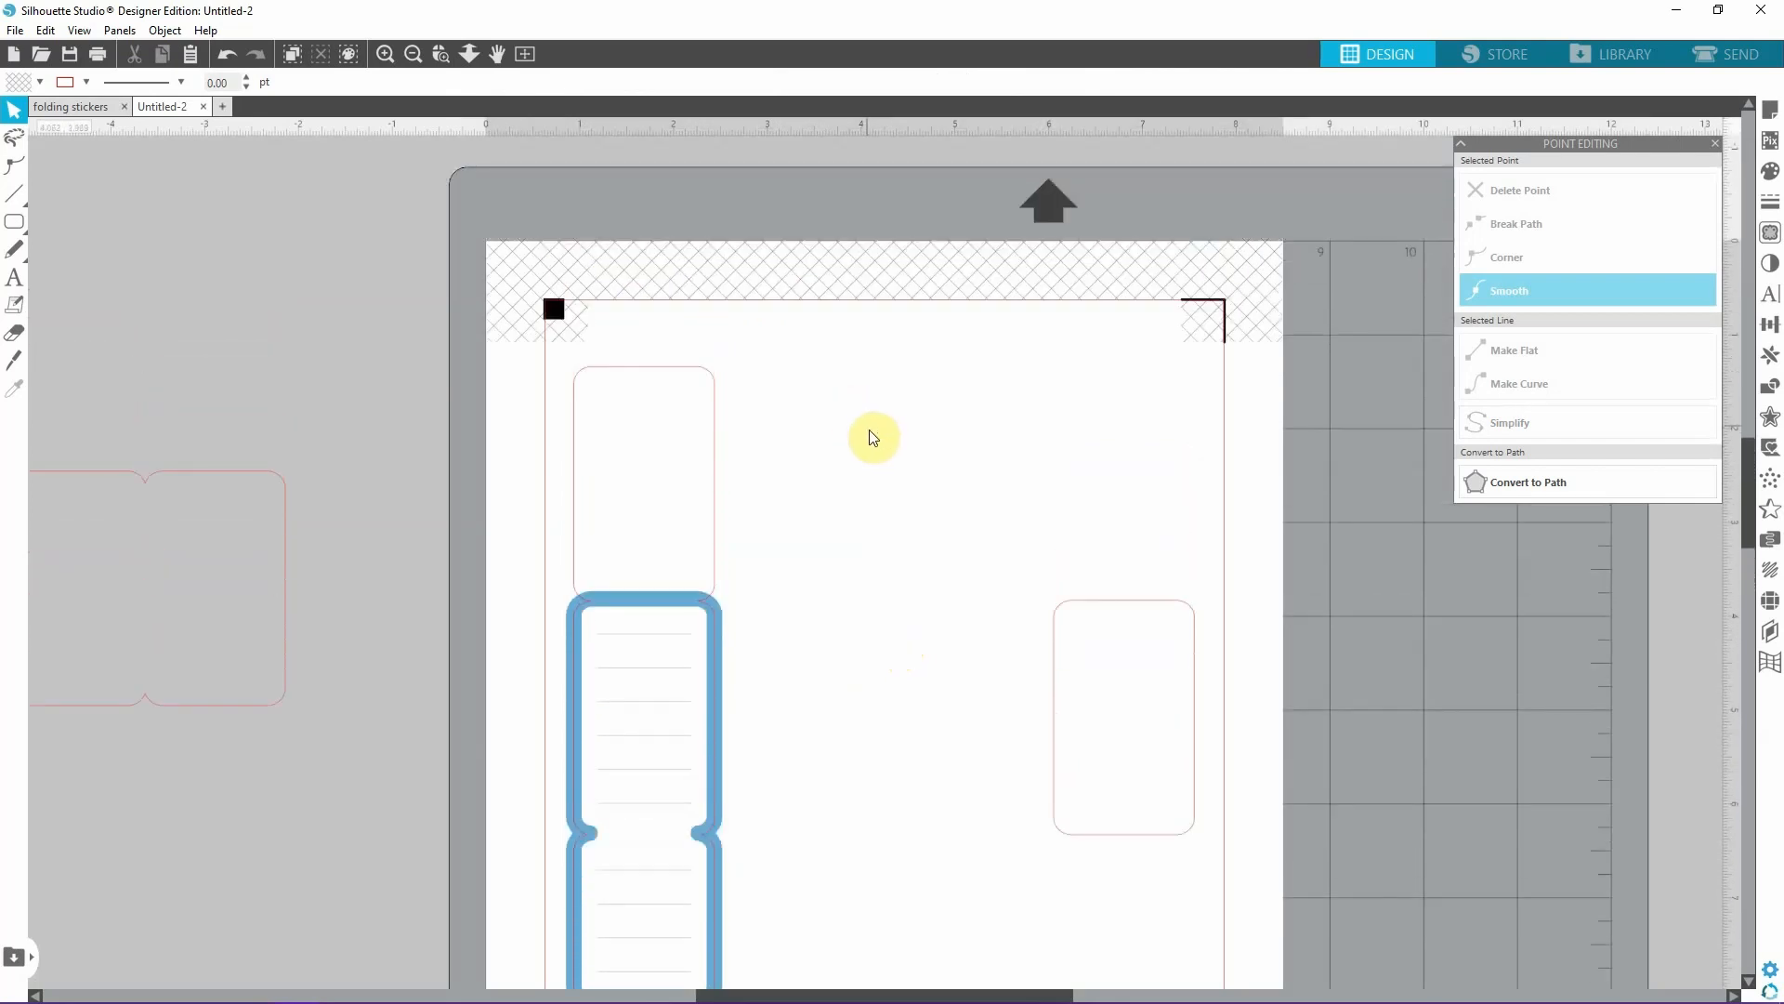
pyautogui.click(1148, 606)
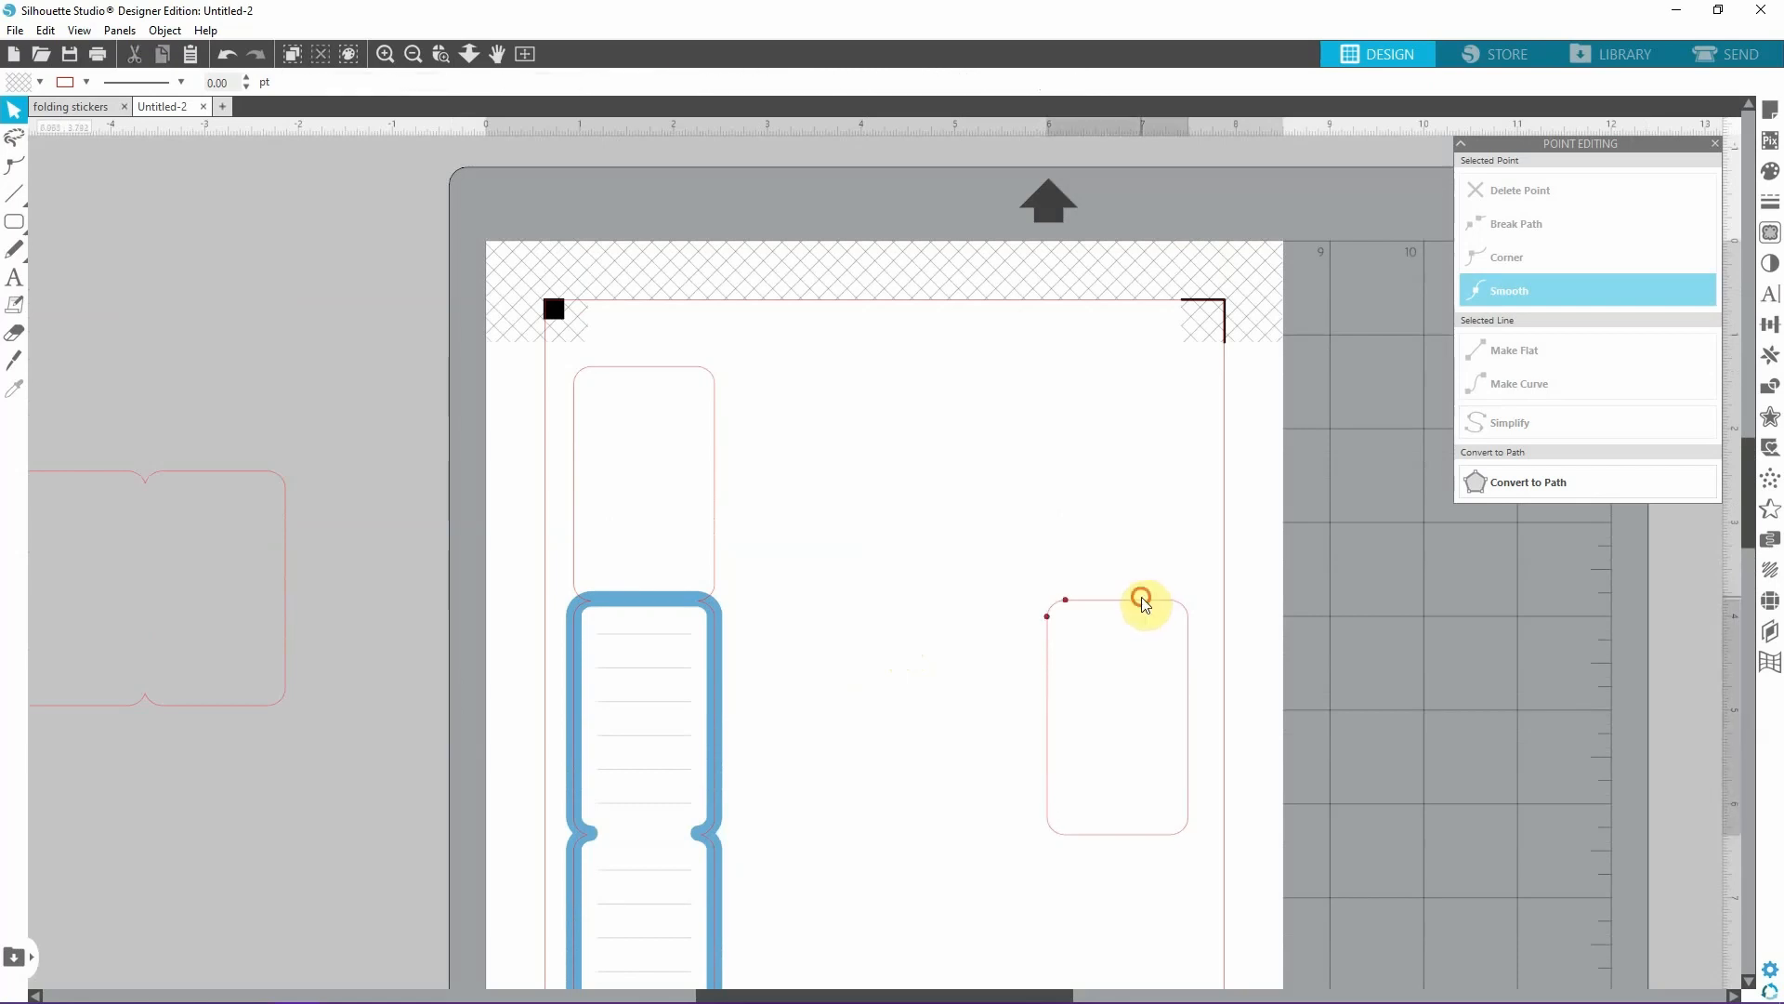
pyautogui.moveTo(1143, 598); pyautogui.dragTo(933, 356)
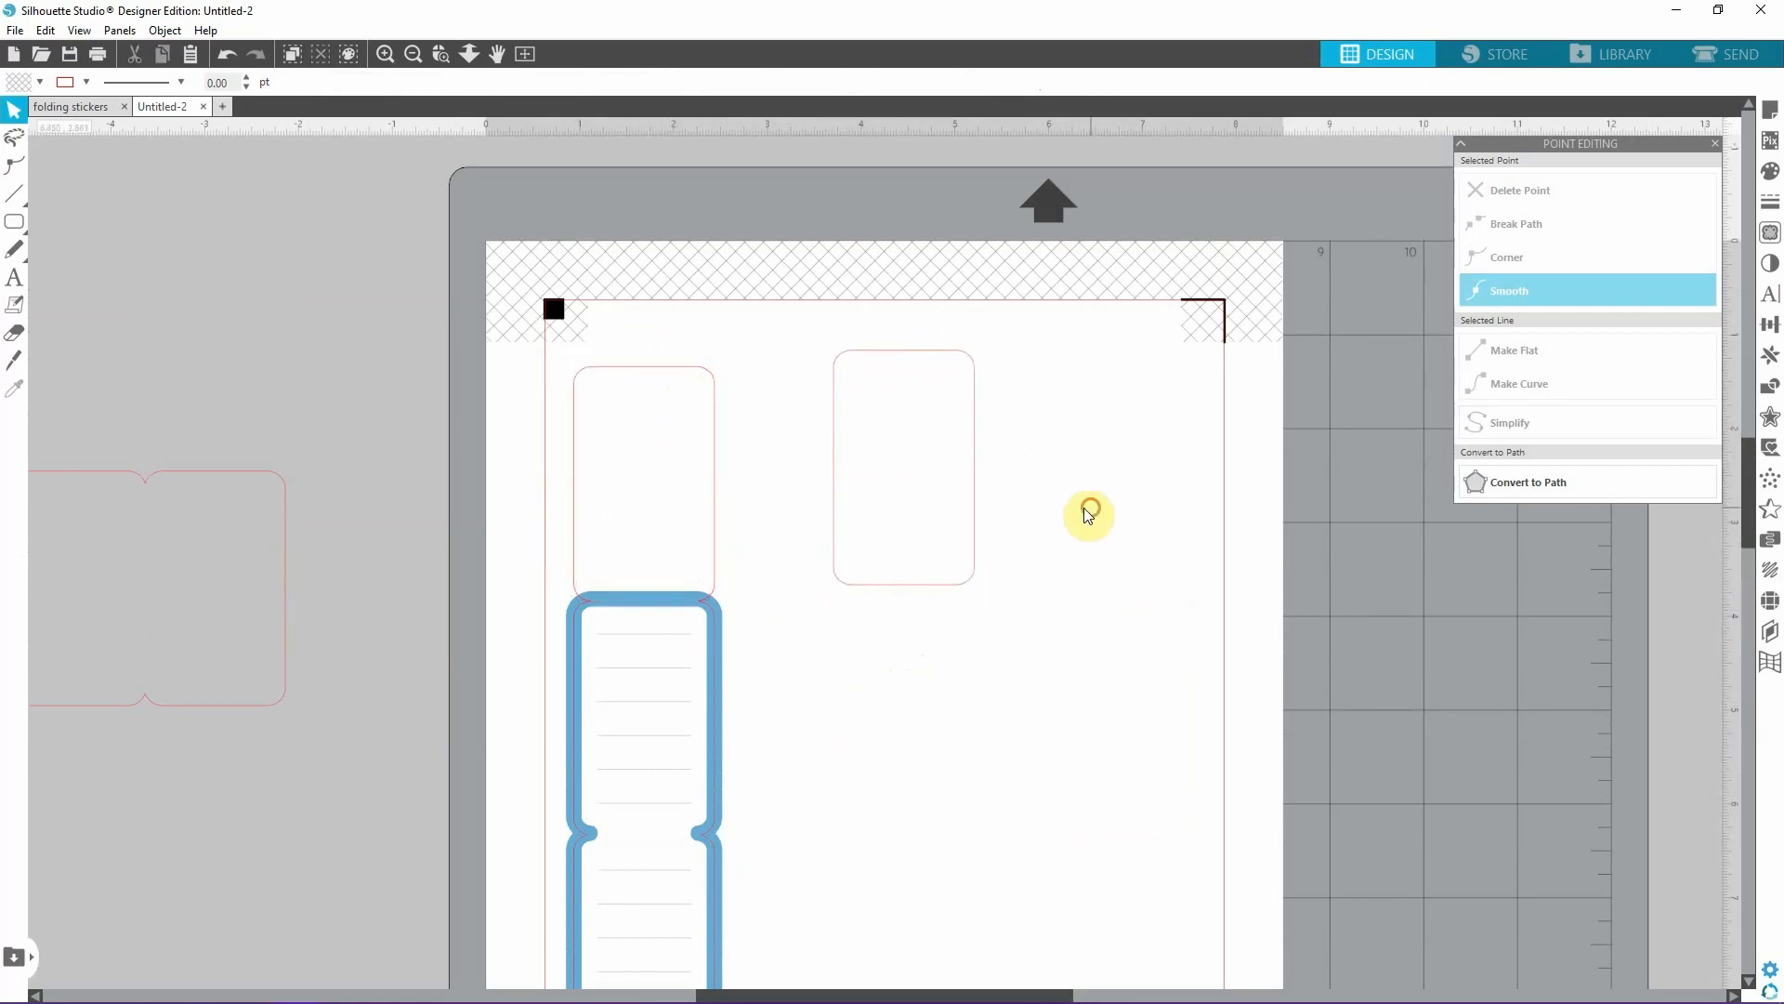
# Duplicate the 1.5 x 2.5 in rounded rectangle and park the copy off the page, above the spare horizontal outline.
pyautogui.click(978, 535)
pyautogui.hotkey('ctrl', 'v')
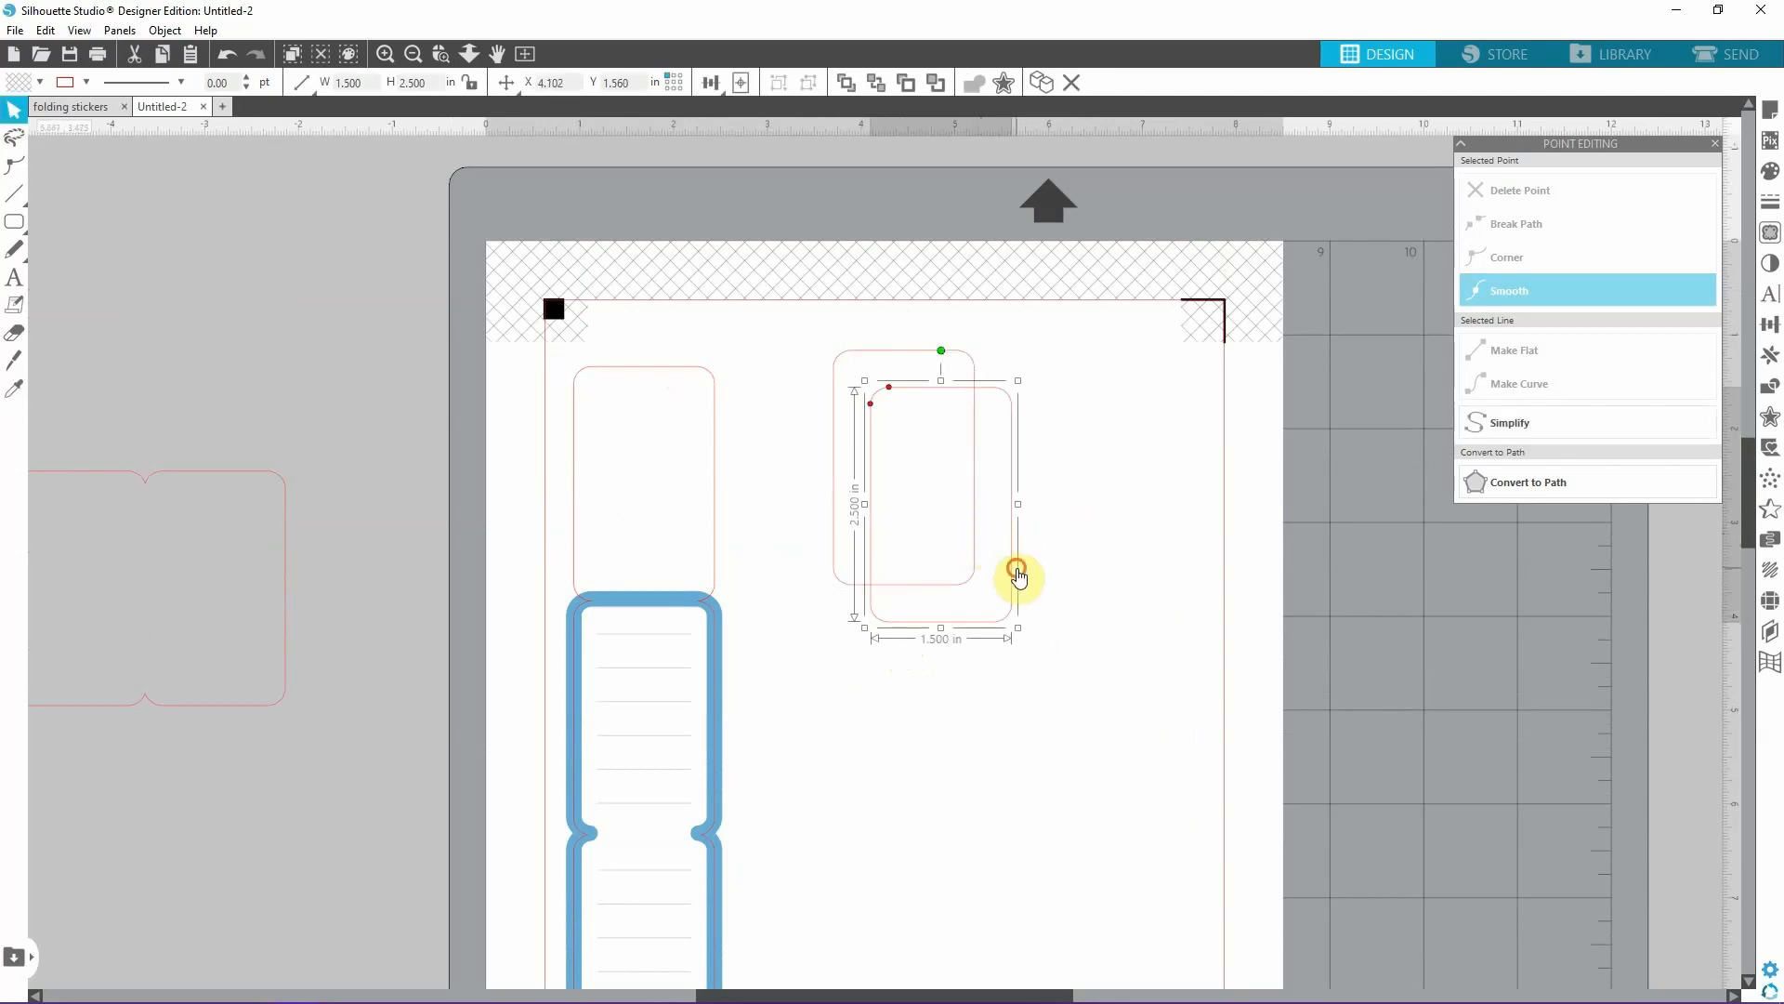
pyautogui.moveTo(1016, 570); pyautogui.dragTo(376, 375)
pyautogui.click(1124, 645)
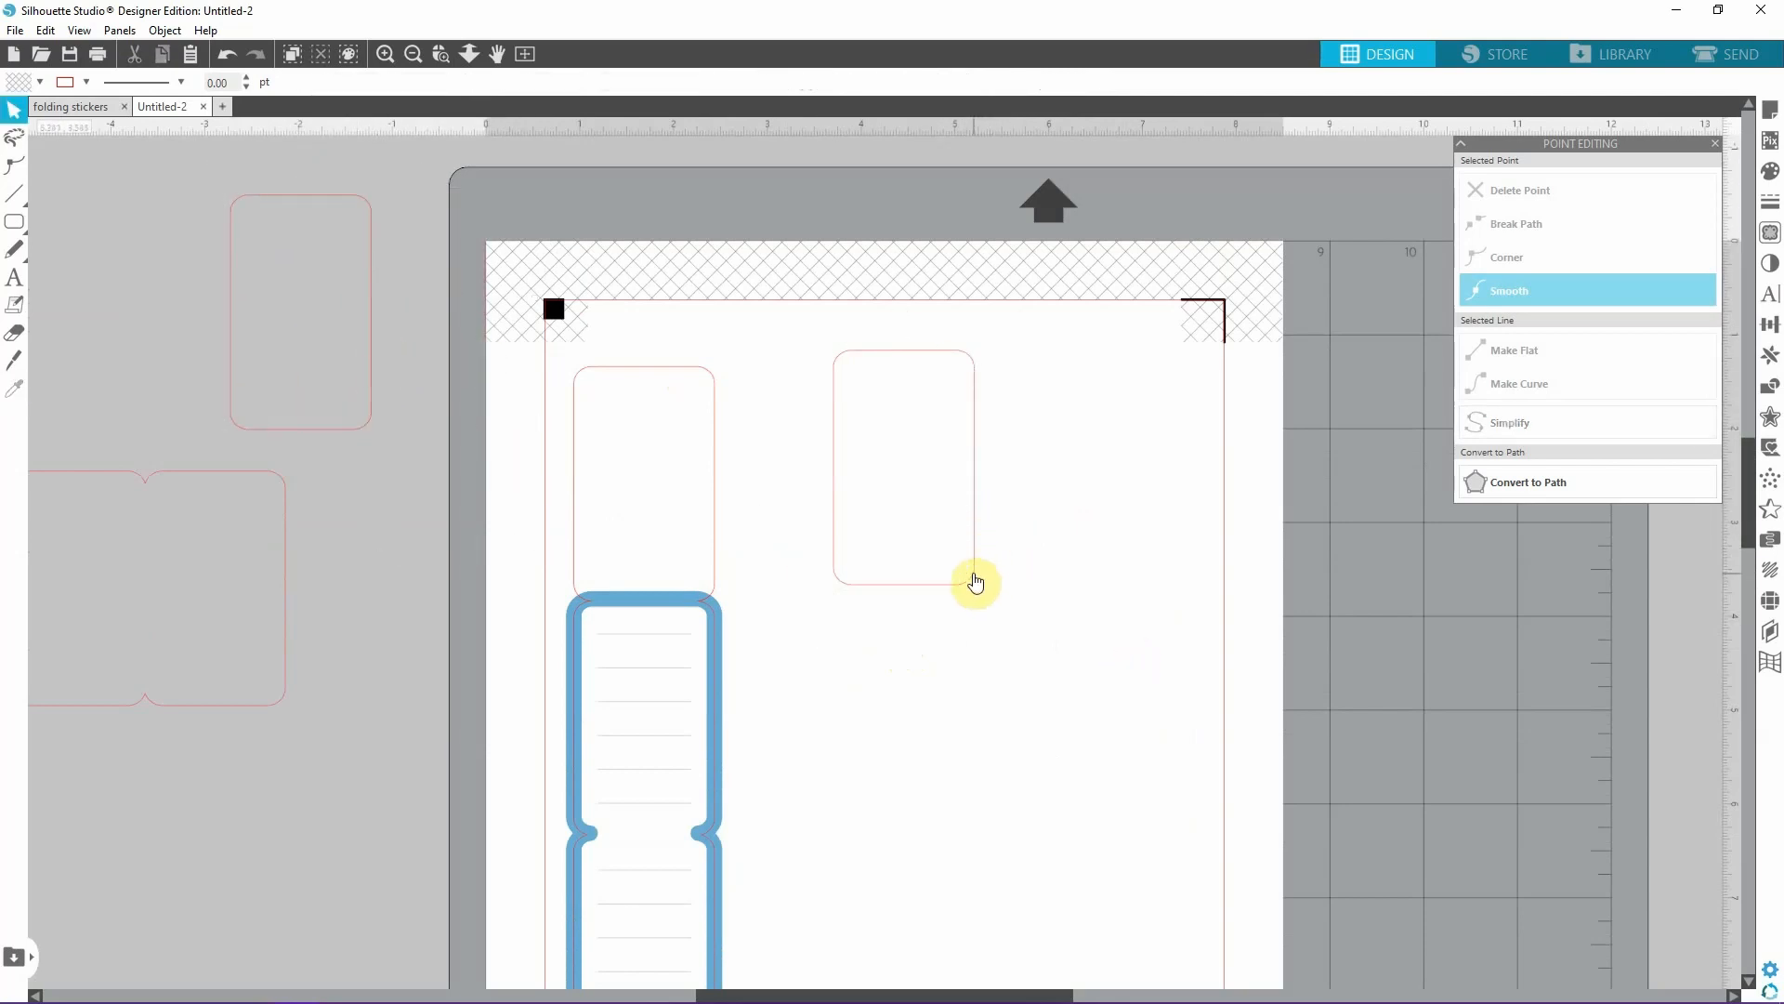
# Move the loose rounded rectangle slightly closer to the sticker and fill it with the green Paper Plain 3 image from the kit's Papers folder.
pyautogui.moveTo(972, 580); pyautogui.dragTo(928, 598)
pyautogui.click(1155, 697)
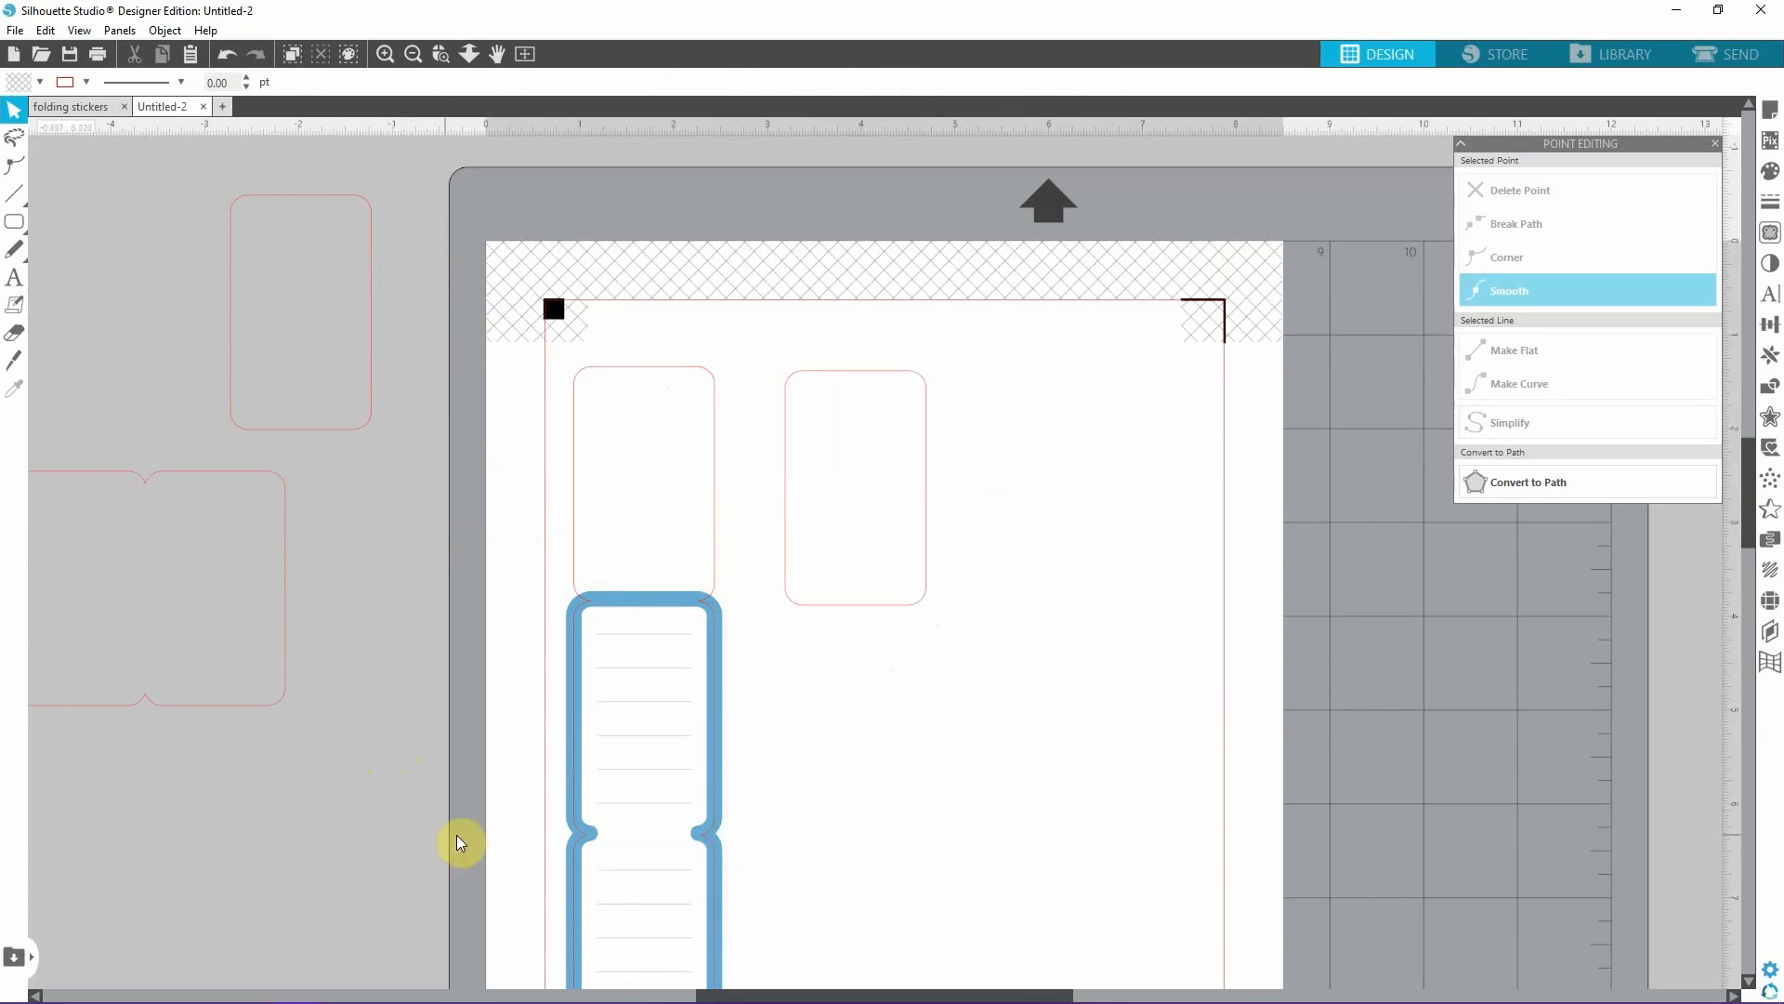
pyautogui.hotkey('alt', 'Tab')
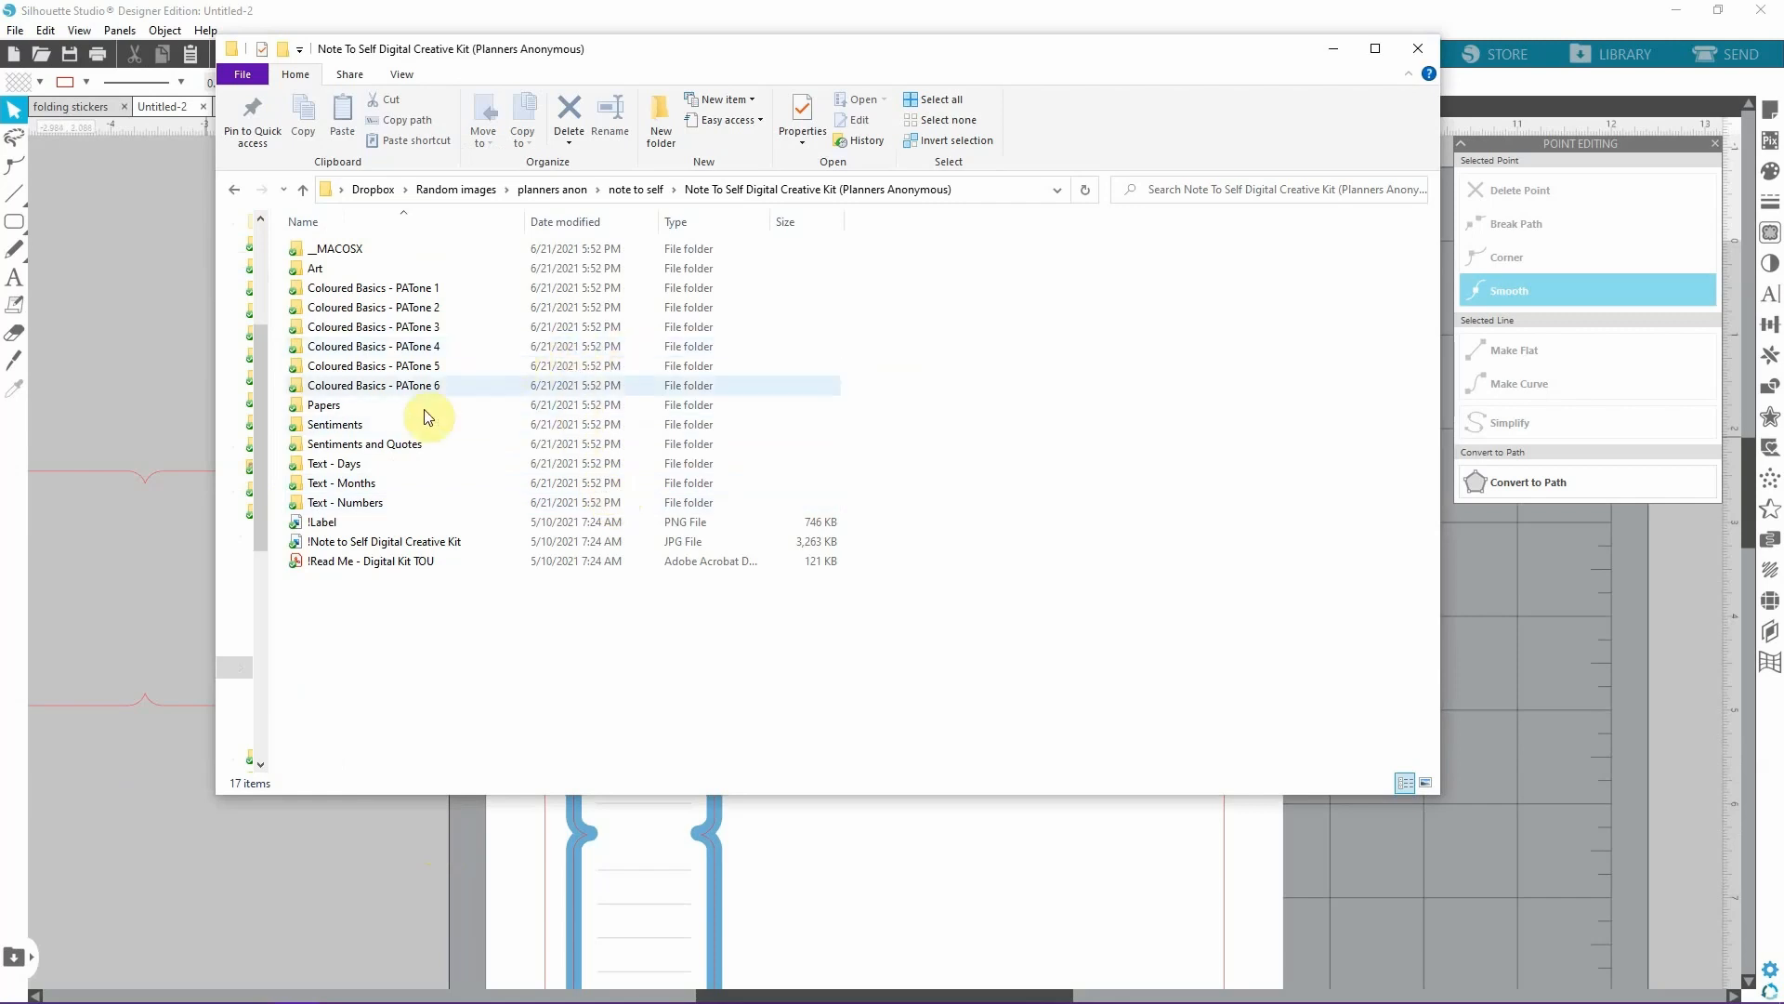
pyautogui.doubleClick(376, 407)
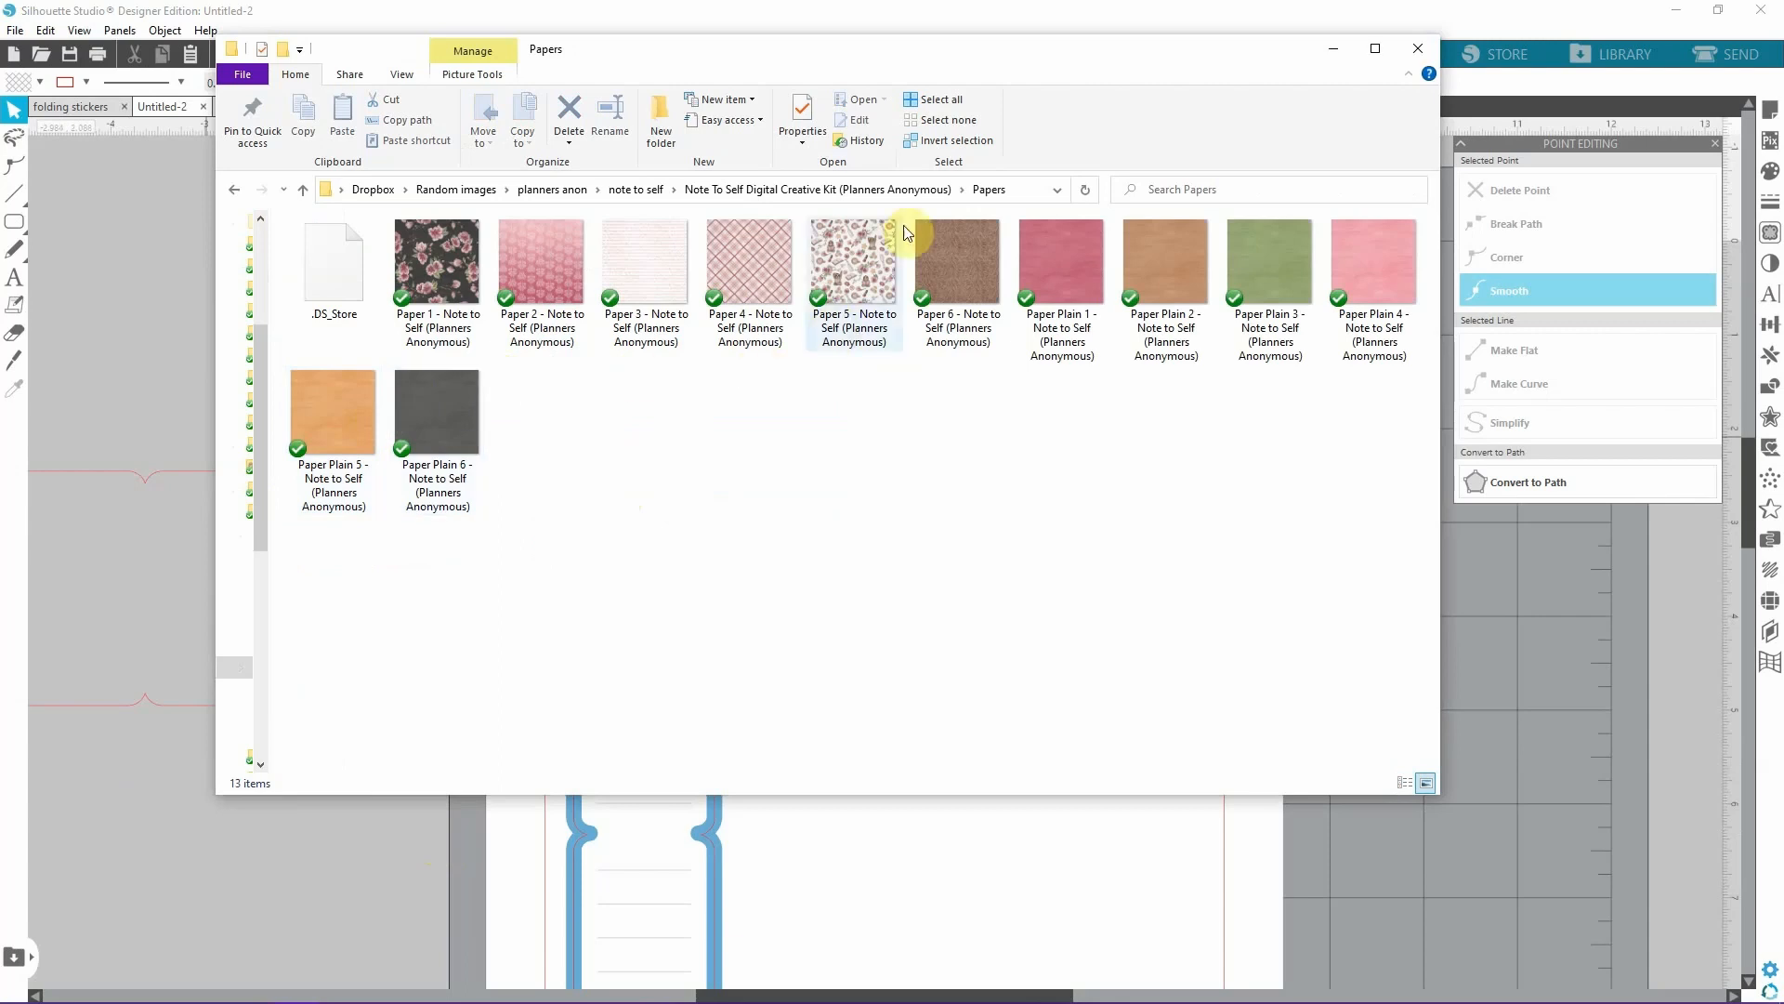
pyautogui.moveTo(968, 59); pyautogui.dragTo(839, 569)
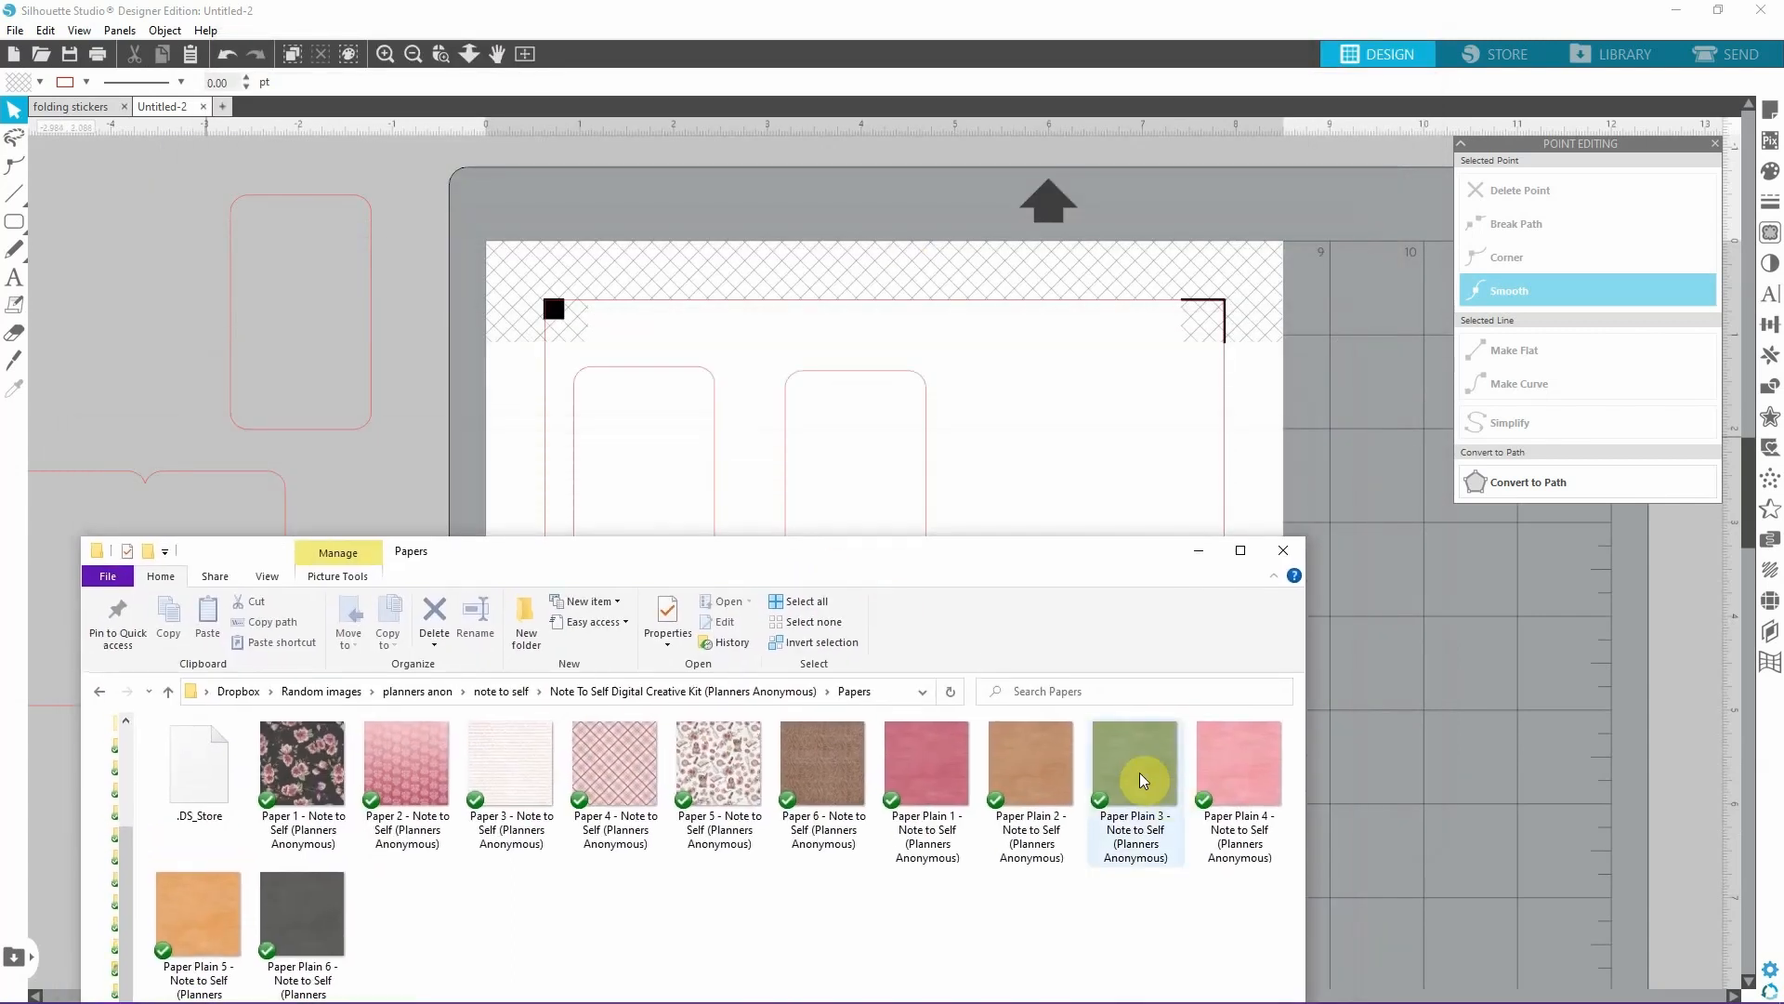
pyautogui.moveTo(1139, 772); pyautogui.dragTo(857, 466)
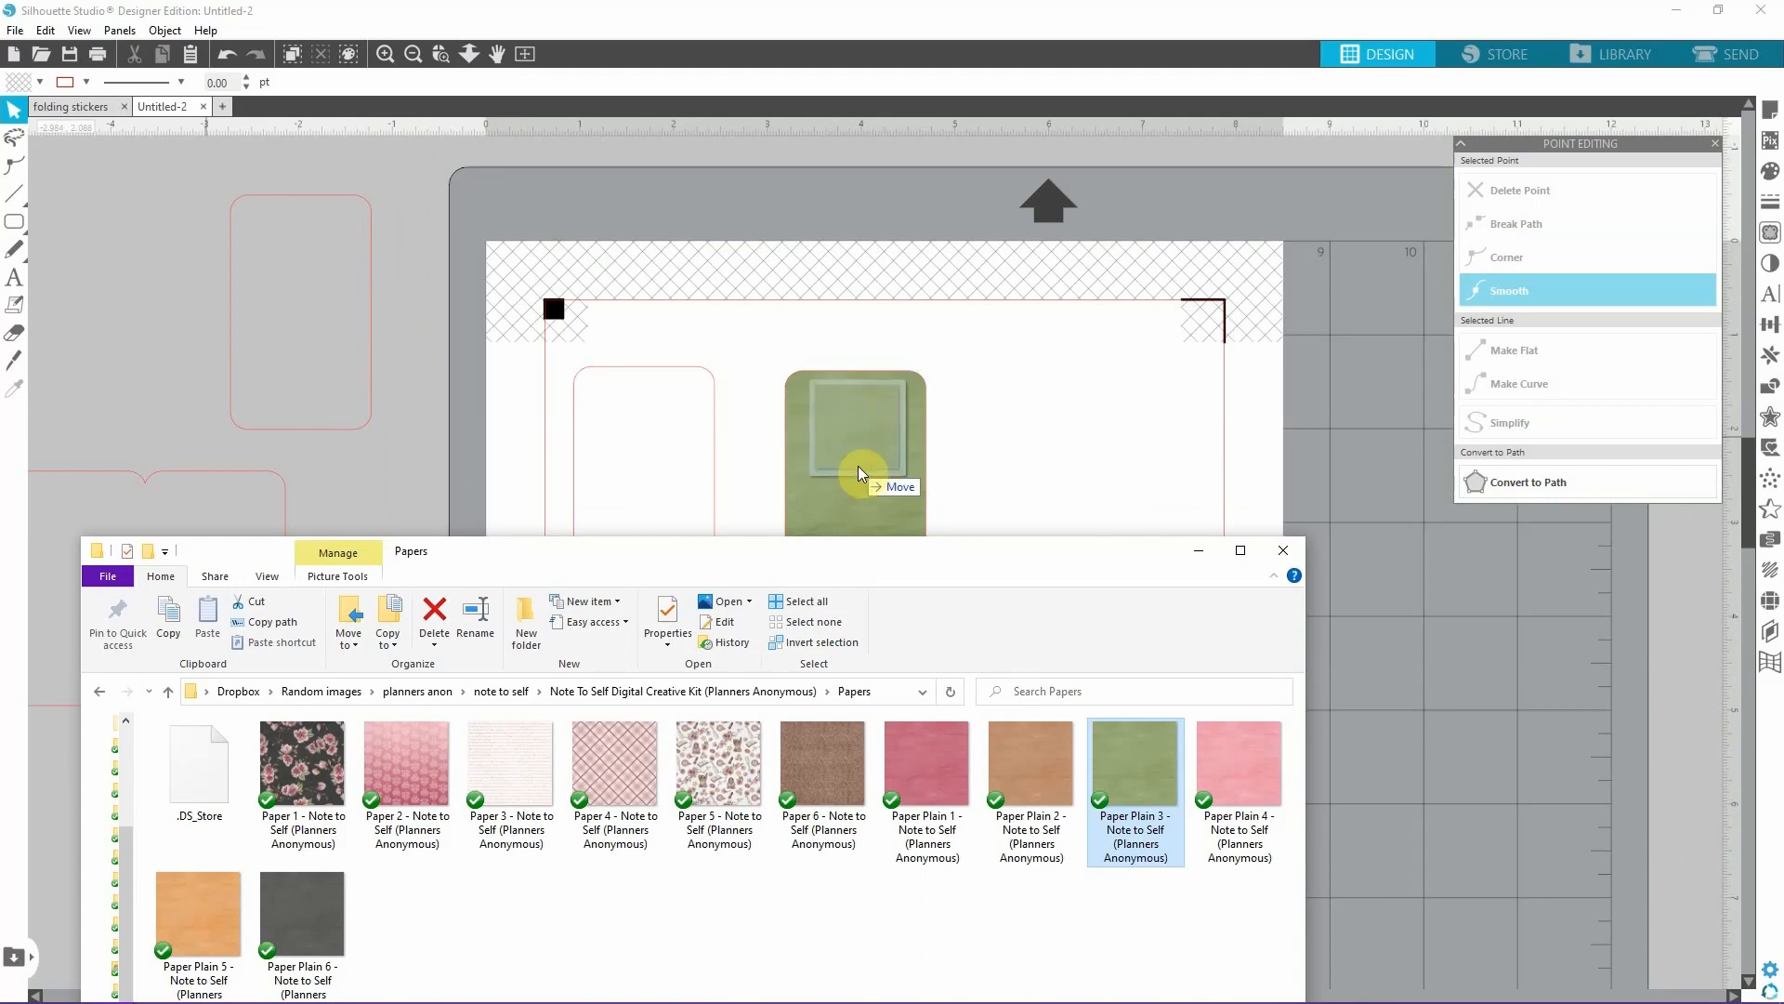
pyautogui.moveTo(857, 465); pyautogui.dragTo(857, 465)
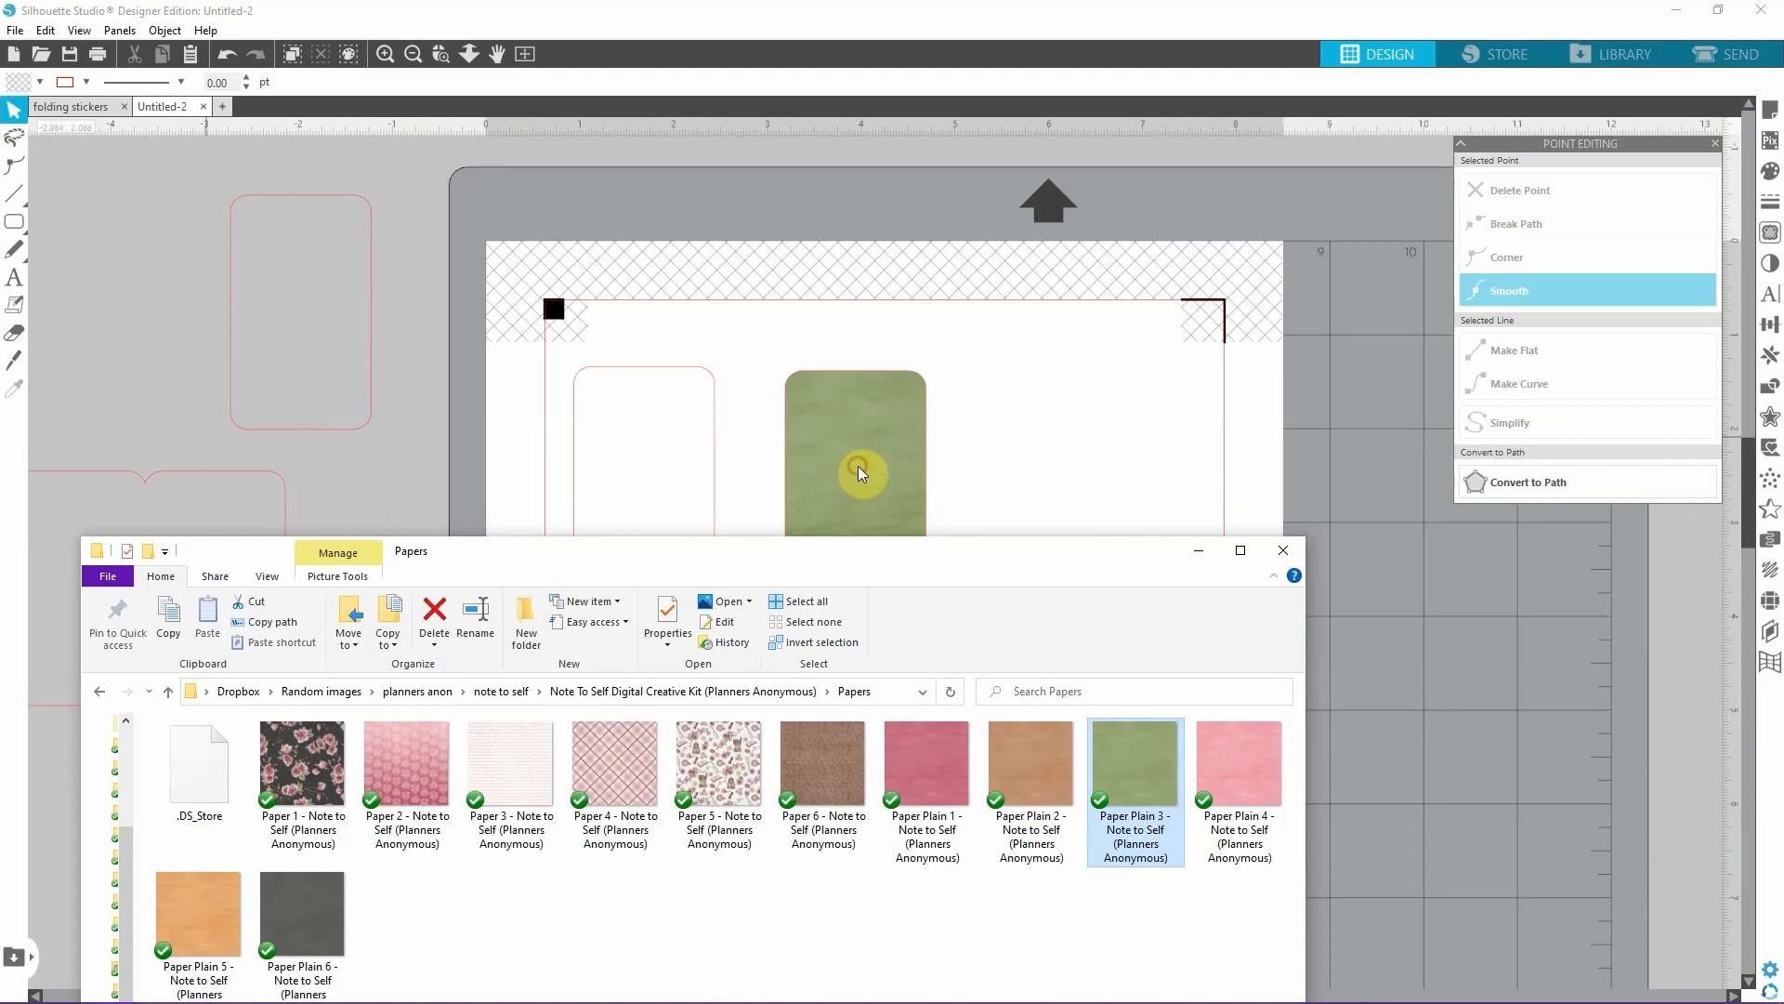
# Insert the Corner floral image from the kit's Art folder into the design.
pyautogui.moveTo(820, 562); pyautogui.dragTo(938, 369)
pyautogui.click(732, 511)
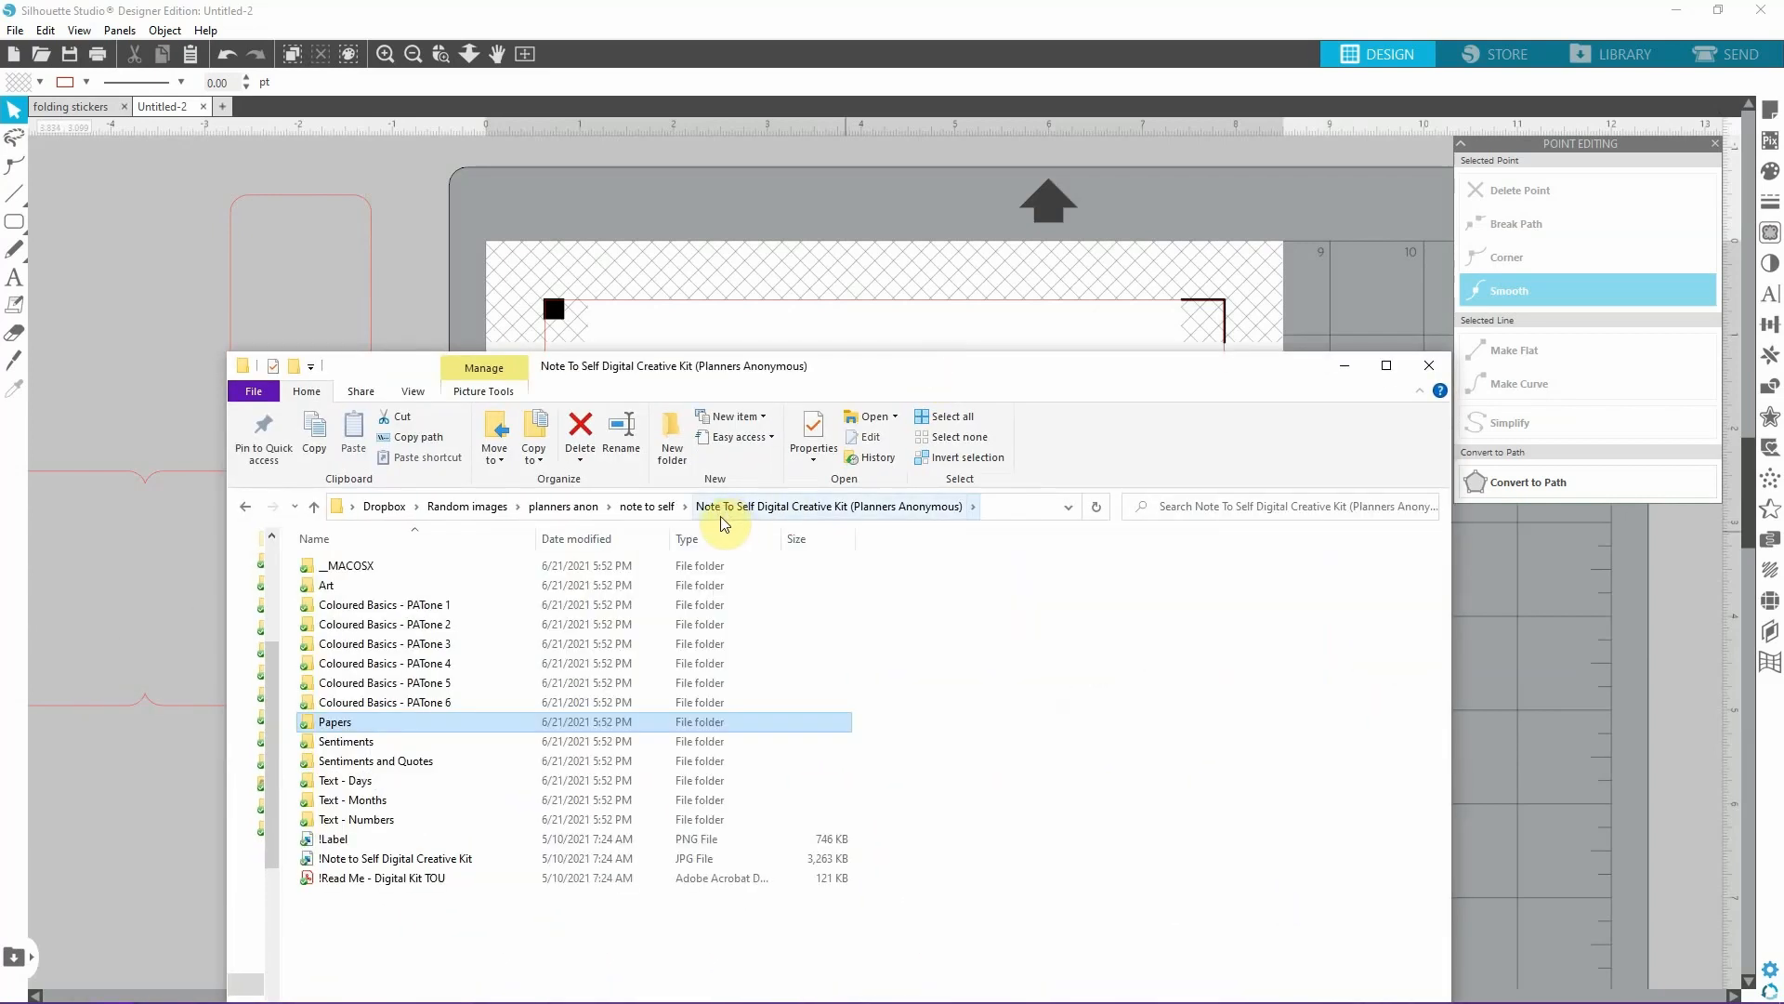
pyautogui.doubleClick(372, 585)
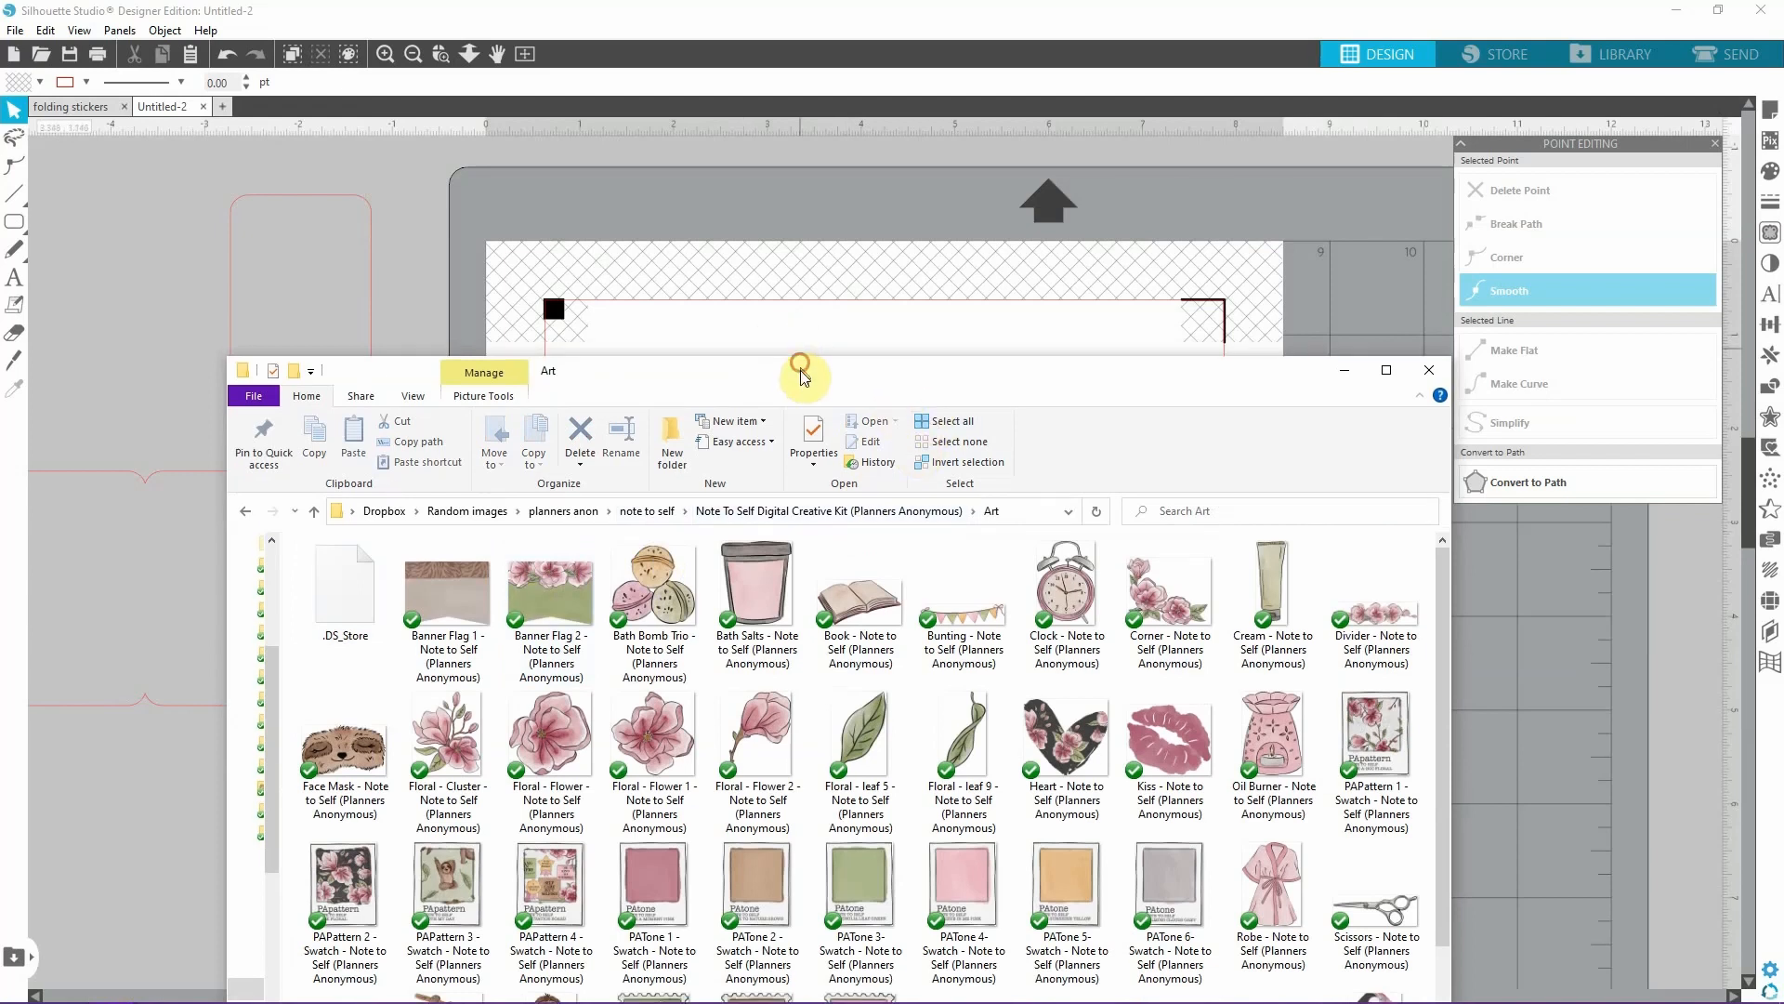
pyautogui.moveTo(448, 734); pyautogui.dragTo(810, 272)
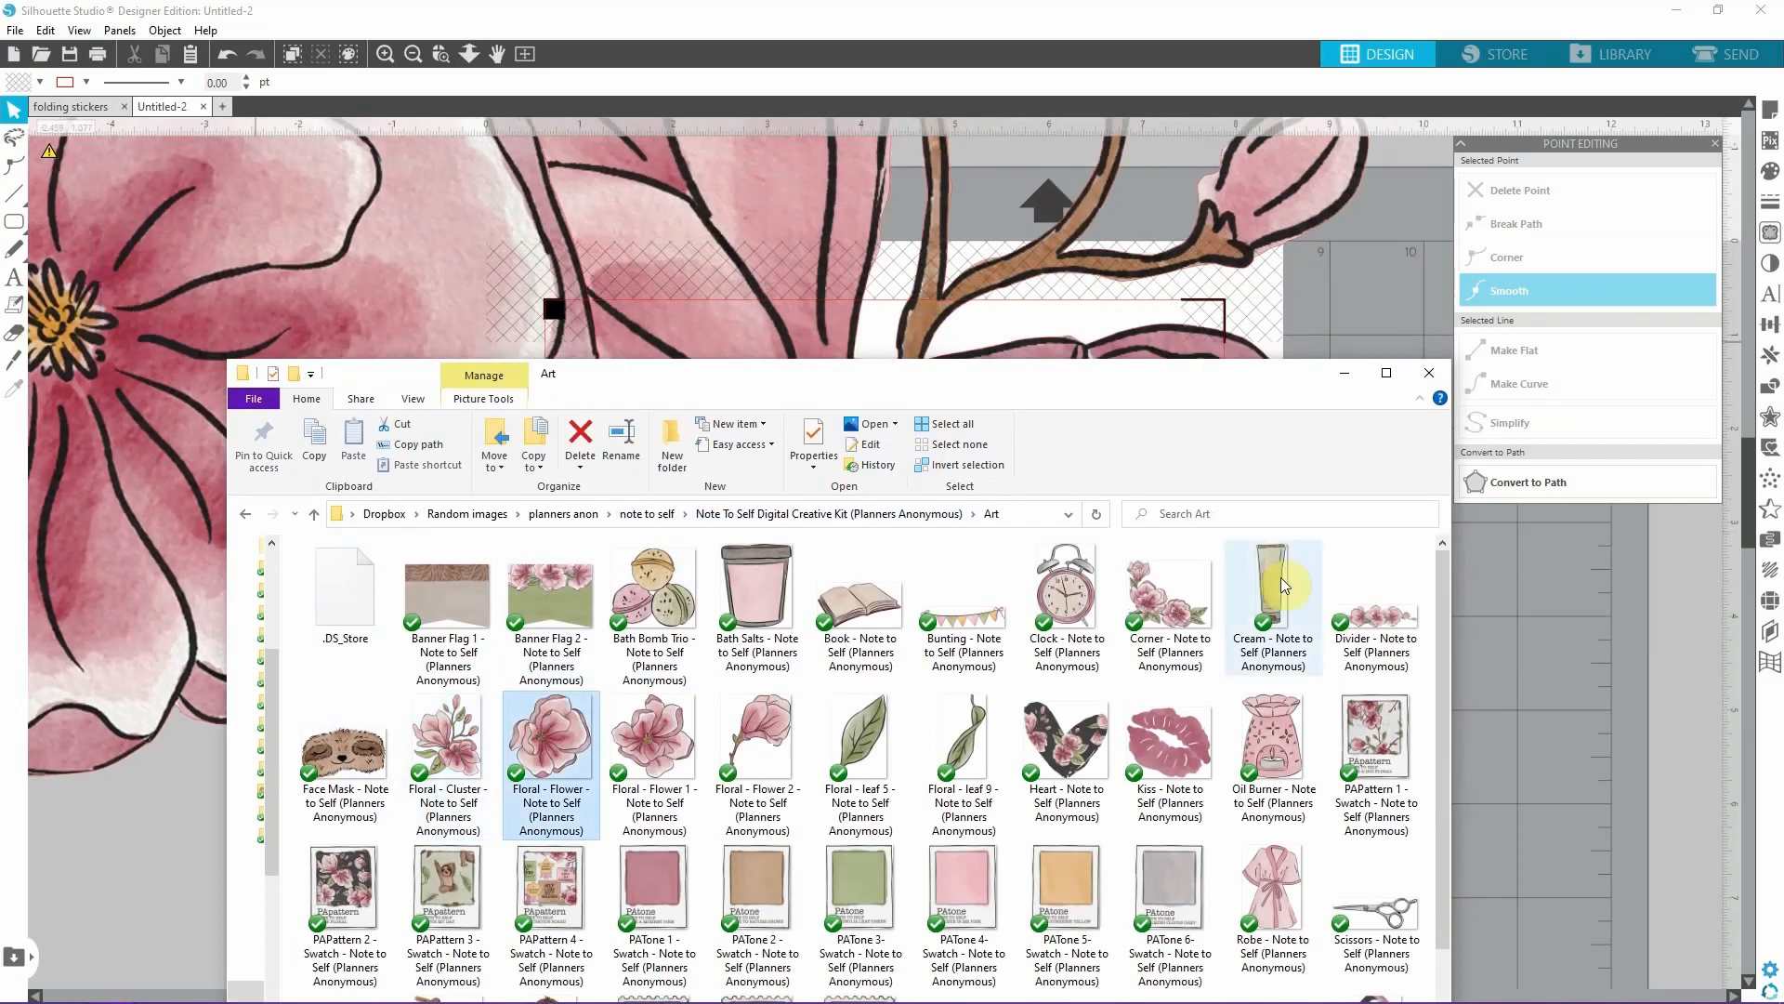
pyautogui.click(353, 19)
# Shrink the oversized corner floral image and bring it down to the green rounded rectangle.
pyautogui.click(412, 55)
pyautogui.click(412, 55)
pyautogui.click(412, 55)
pyautogui.moveTo(632, 520); pyautogui.dragTo(371, 449)
pyautogui.moveTo(1027, 553); pyautogui.dragTo(1320, 500)
pyautogui.moveTo(818, 420); pyautogui.dragTo(293, 576)
pyautogui.moveTo(1416, 496); pyautogui.dragTo(1115, 425)
pyautogui.moveTo(1314, 260); pyautogui.dragTo(923, 474)
# Fit the corner floral art, about 1.406 x 1.172 in, into the lower part of the green rectangle.
pyautogui.click(387, 54)
pyautogui.click(1056, 703)
pyautogui.moveTo(830, 560)
pyautogui.mouseDown()
pyautogui.moveTo(1048, 560)
pyautogui.moveTo(826, 557)
pyautogui.mouseUp()
pyautogui.click(1040, 556)
pyautogui.doubleClick(832, 548)
pyautogui.click(1051, 562)
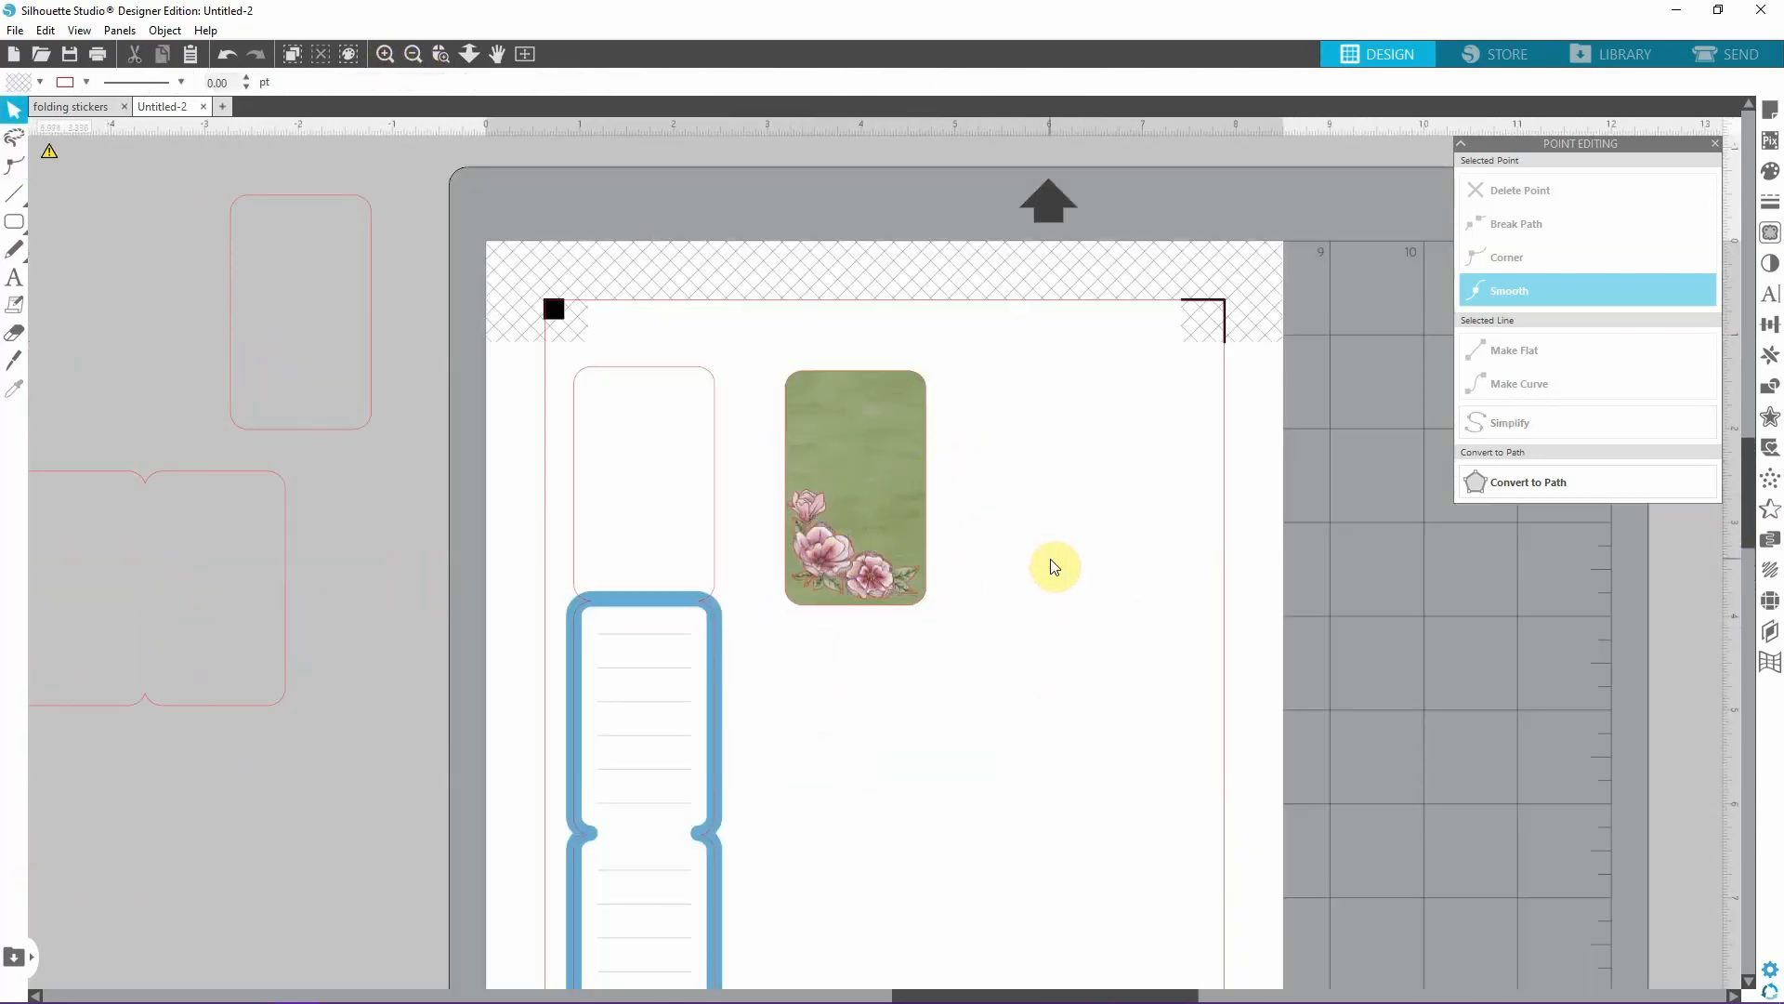
pyautogui.click(387, 54)
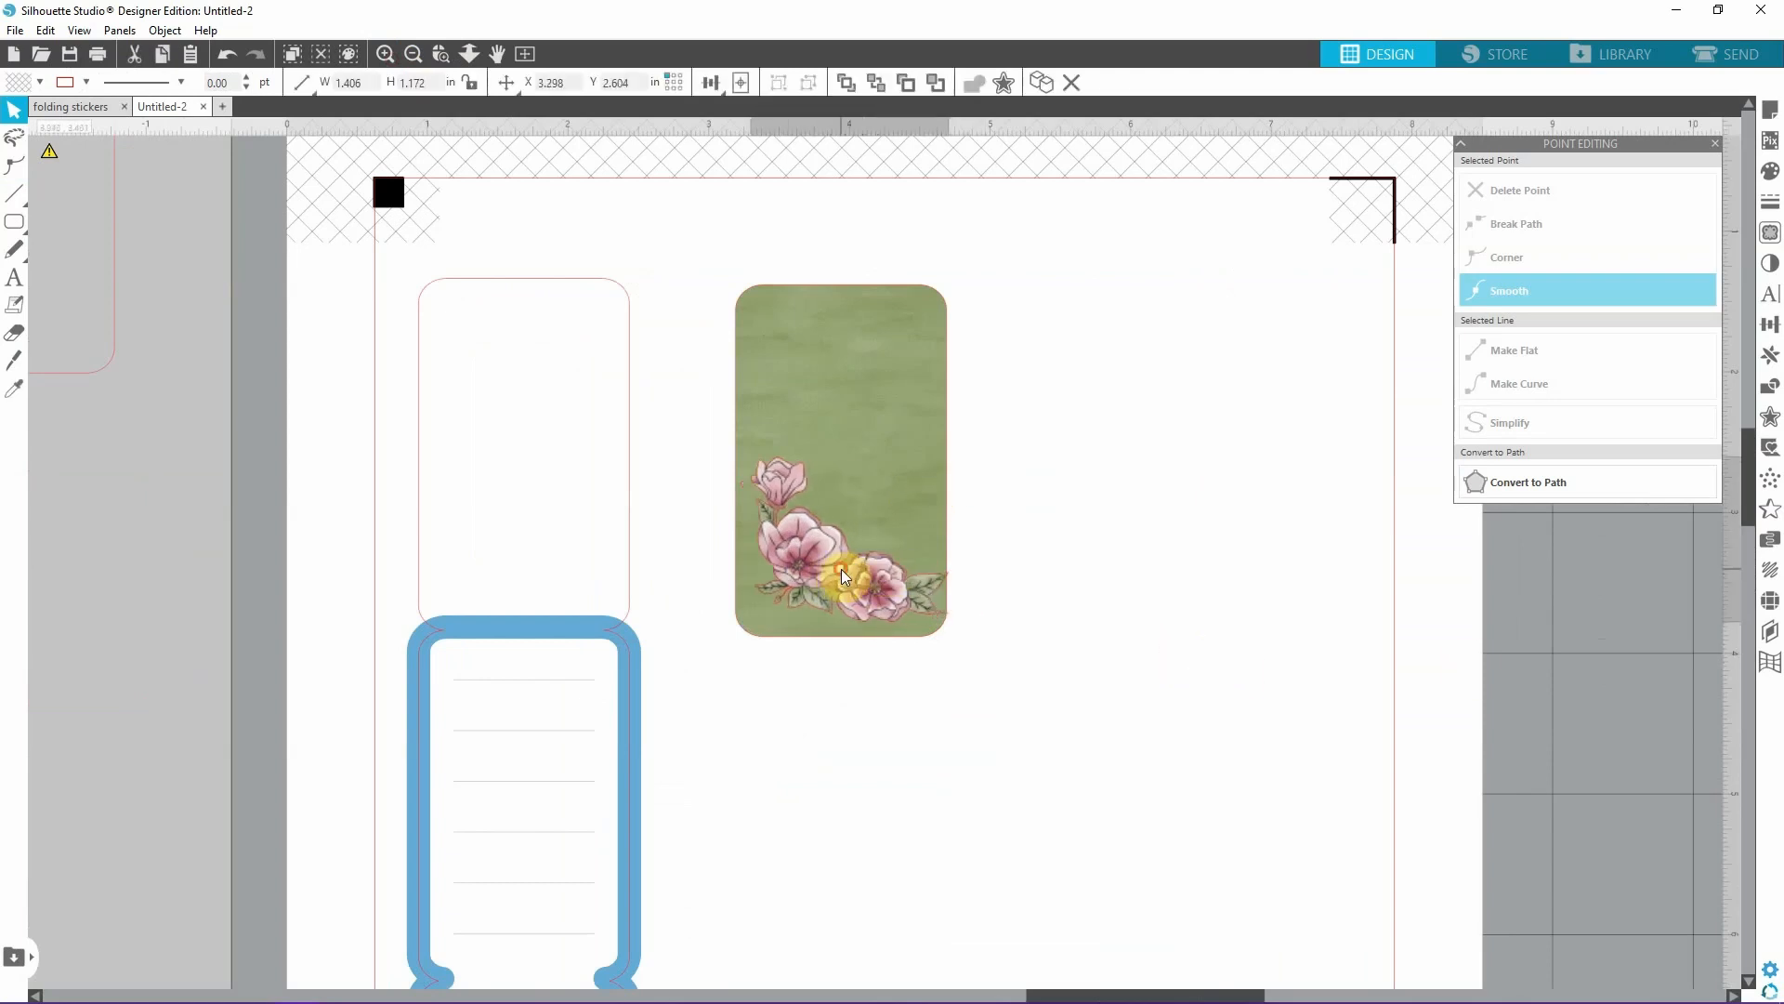
pyautogui.click(388, 54)
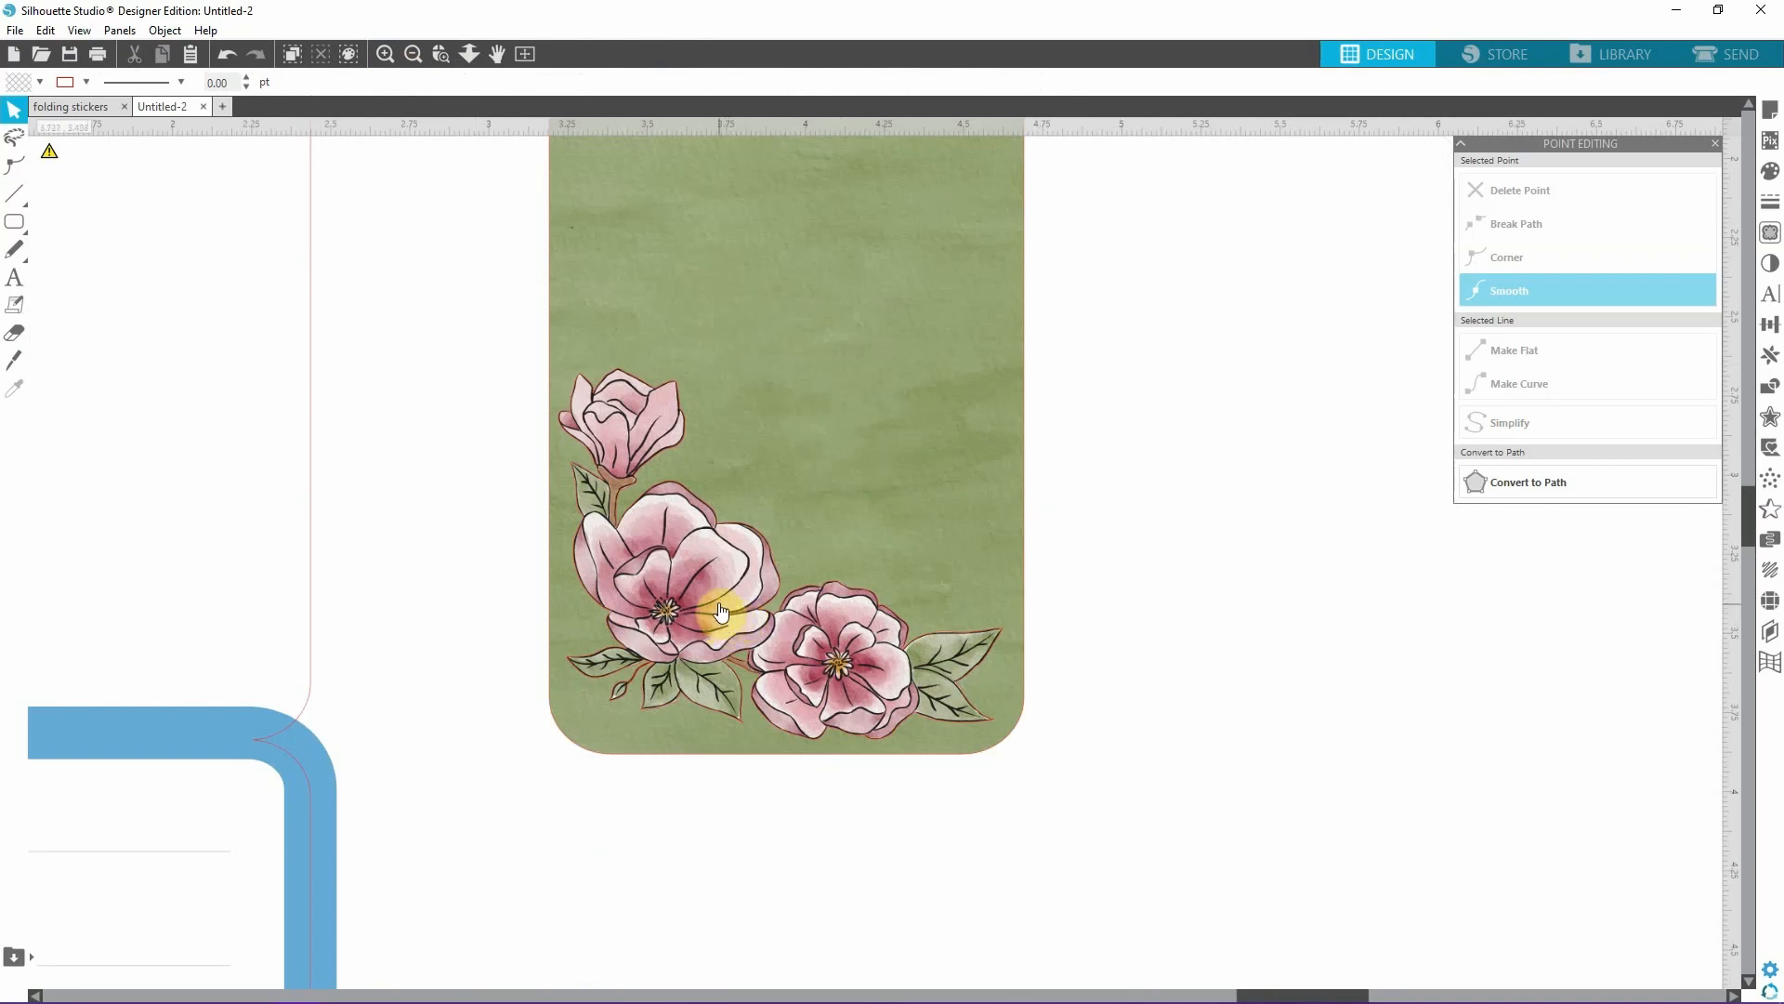
# Review the cut lines of the page in the Send view and return to the design.
pyautogui.click(1687, 57)
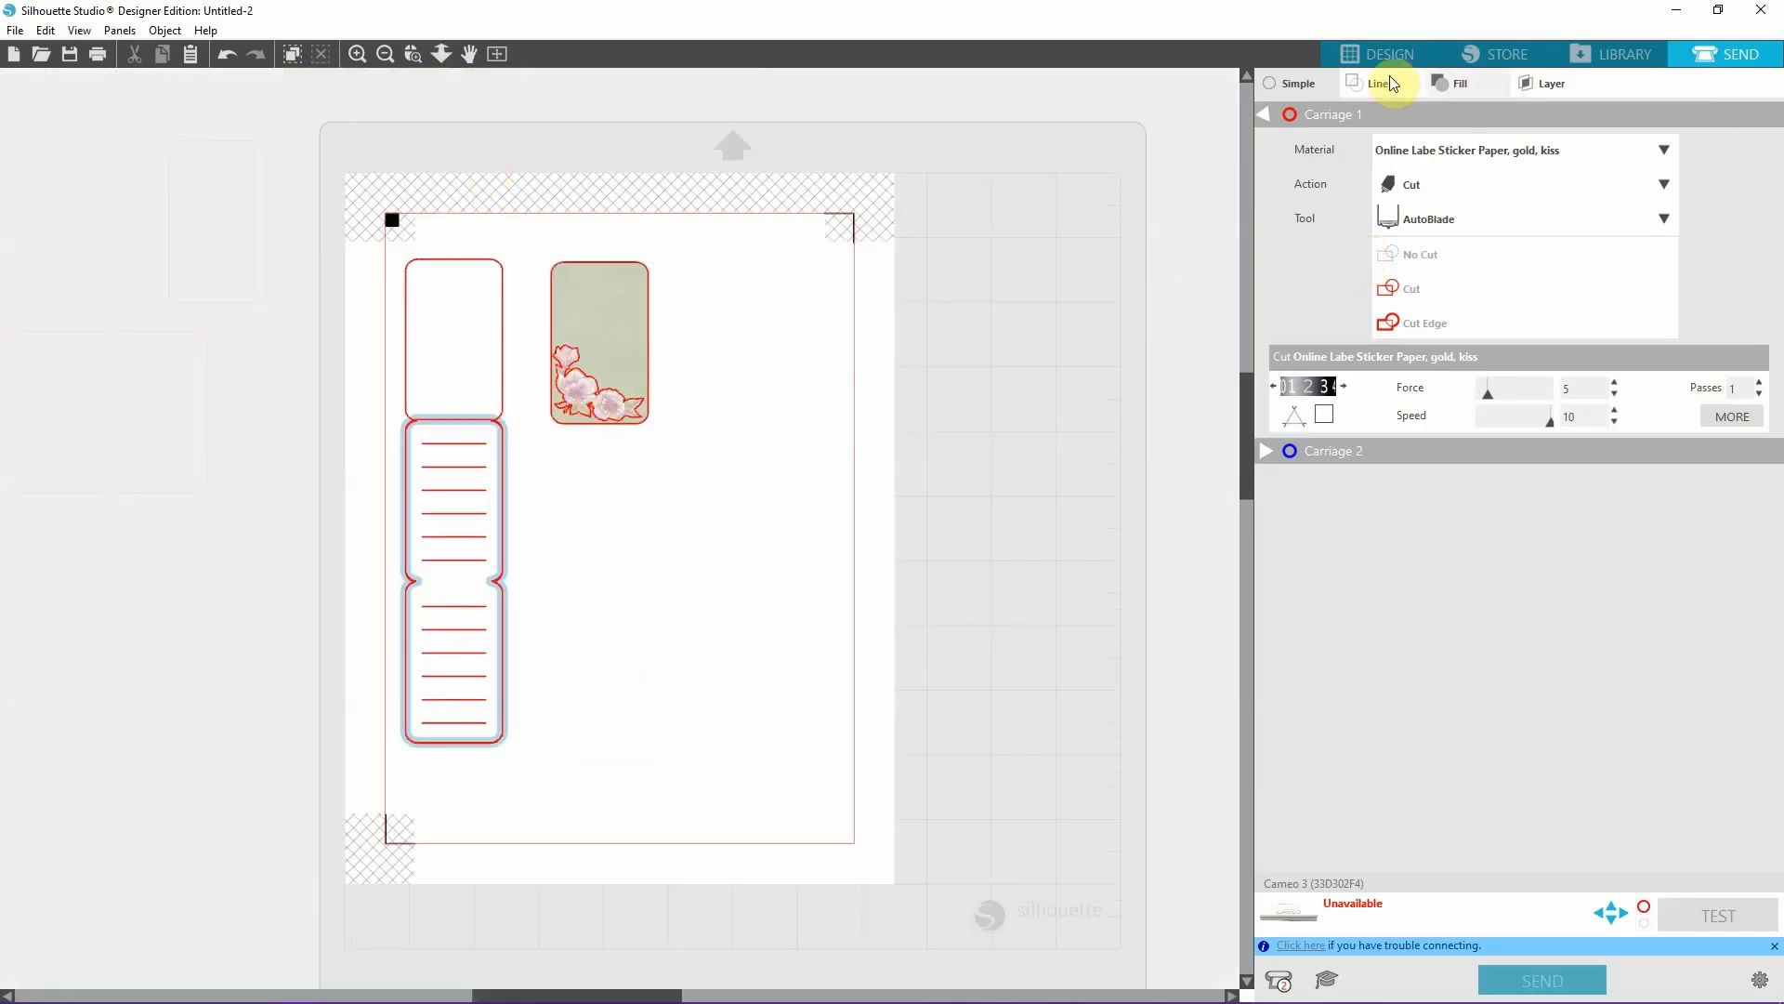
pyautogui.click(1374, 58)
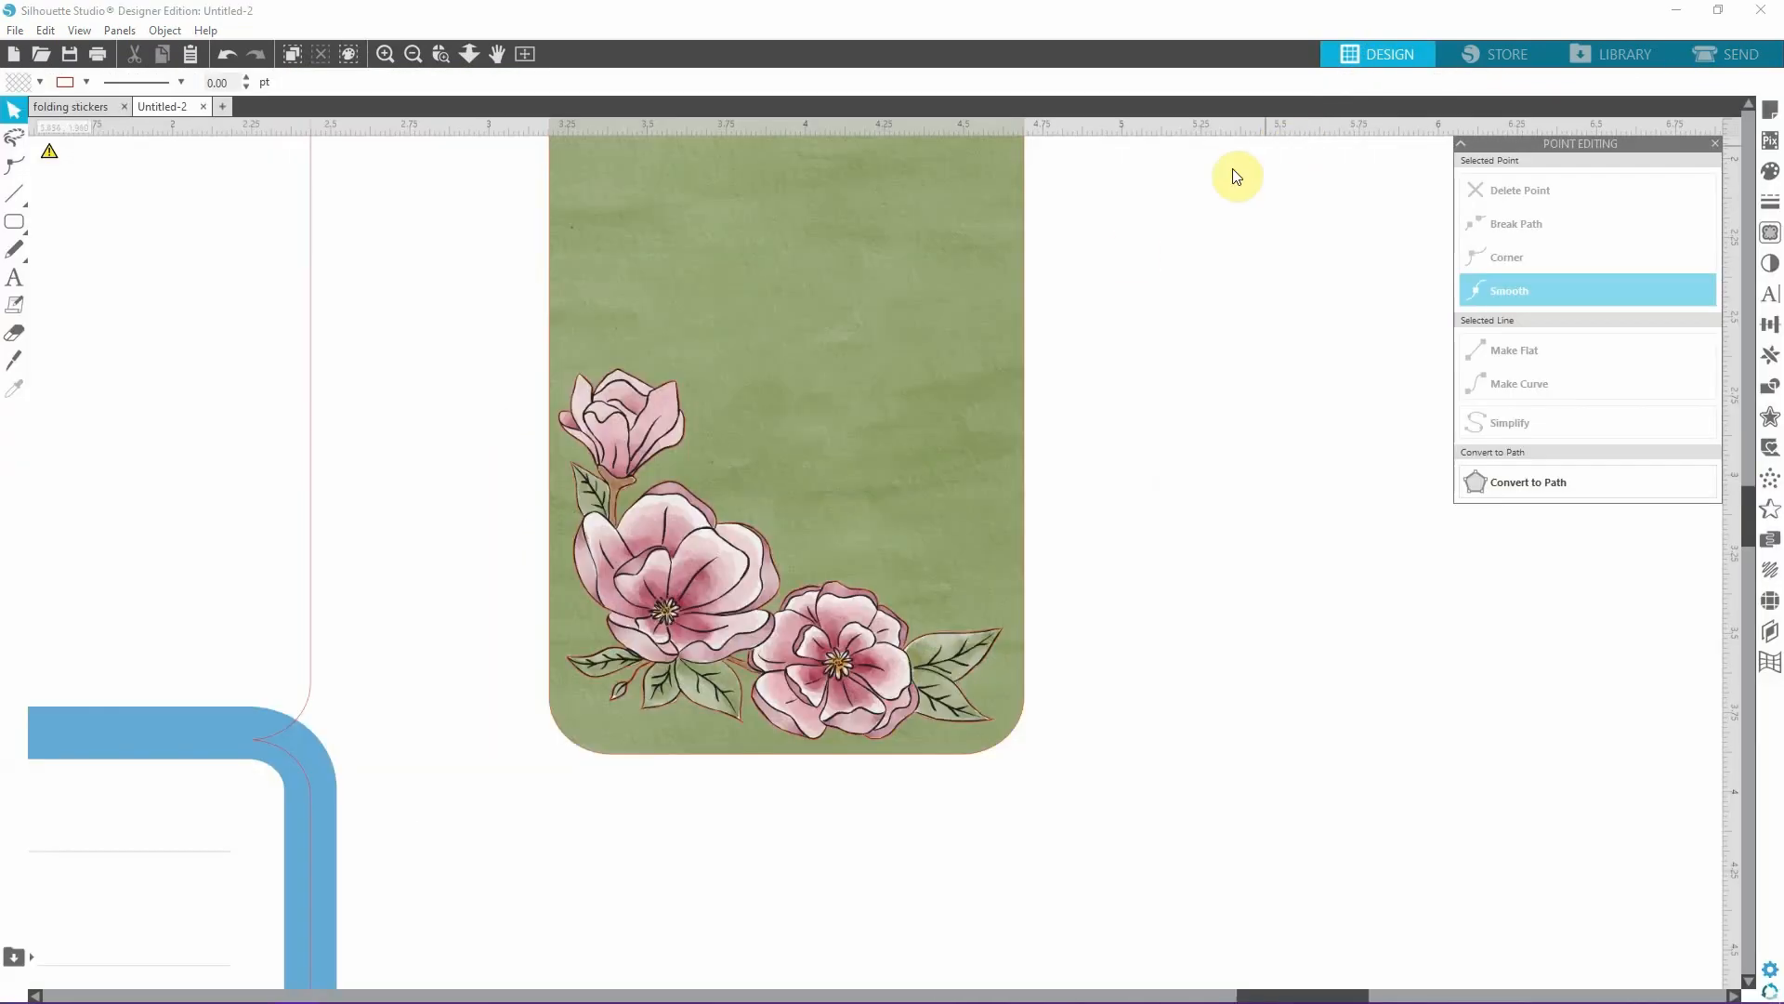
pyautogui.click(413, 53)
pyautogui.click(412, 53)
pyautogui.click(413, 53)
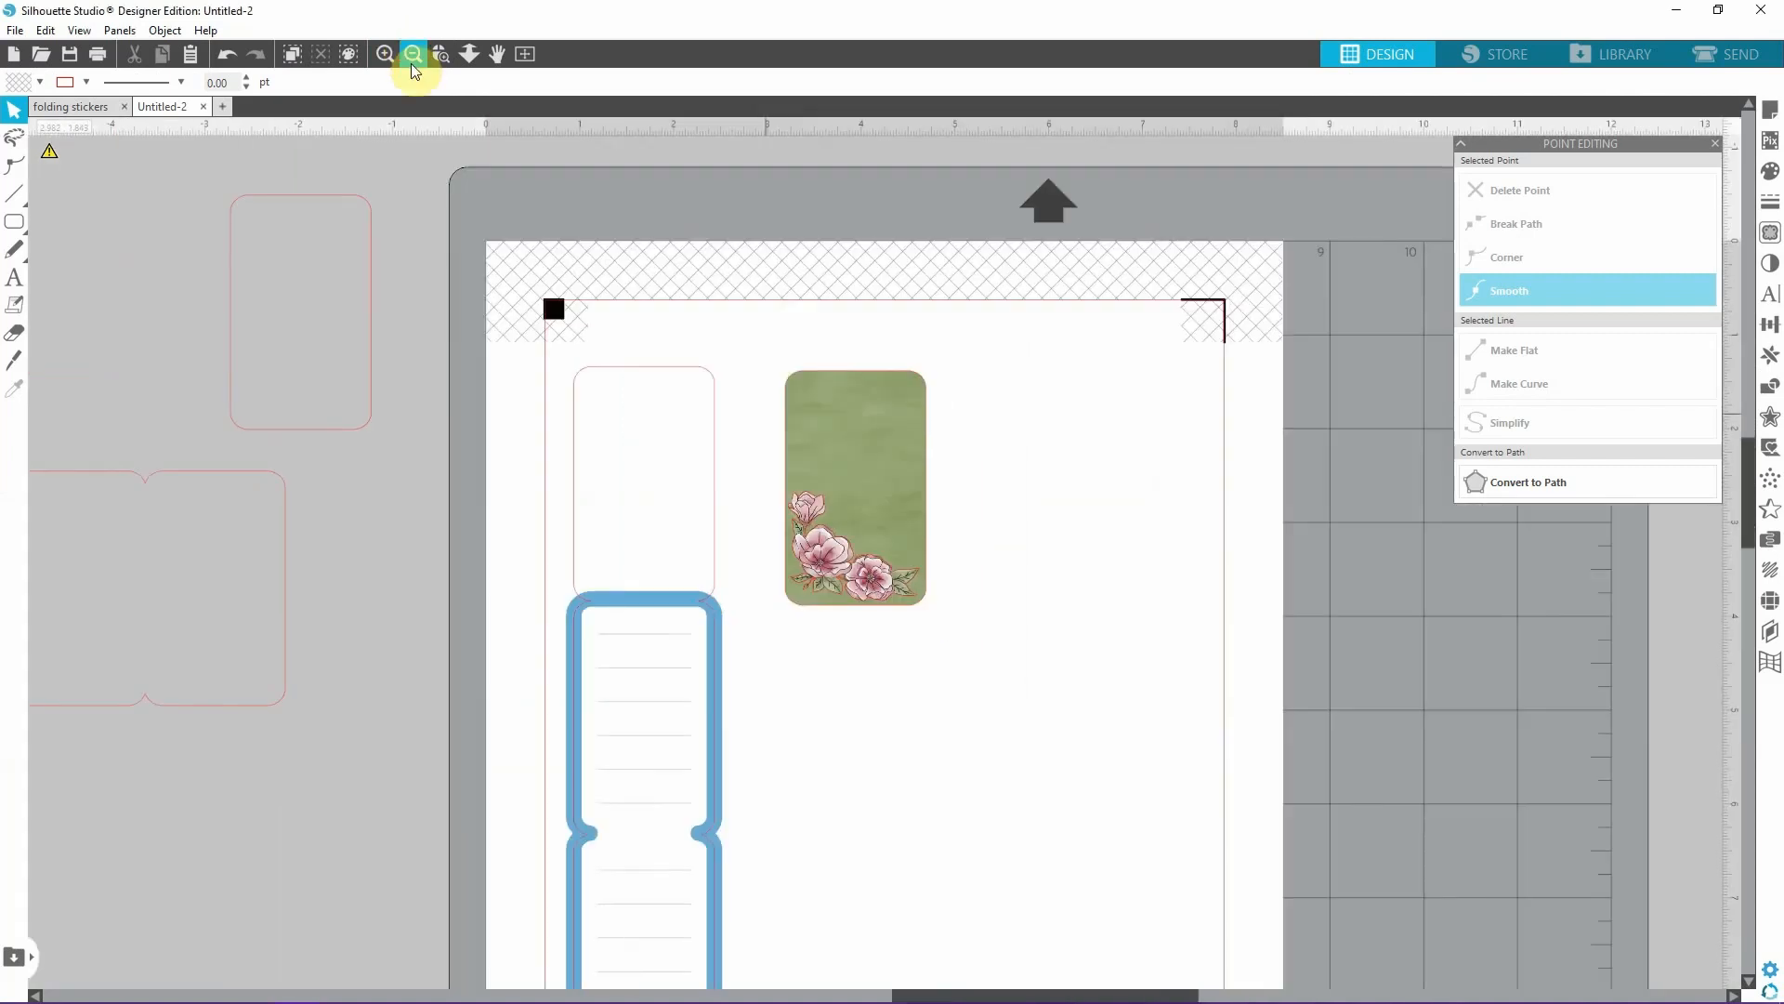
# Set the line colour of the 1.500 x 7.485 in vertical sticker outline to green.
pyautogui.scroll(-2, 706, 279)
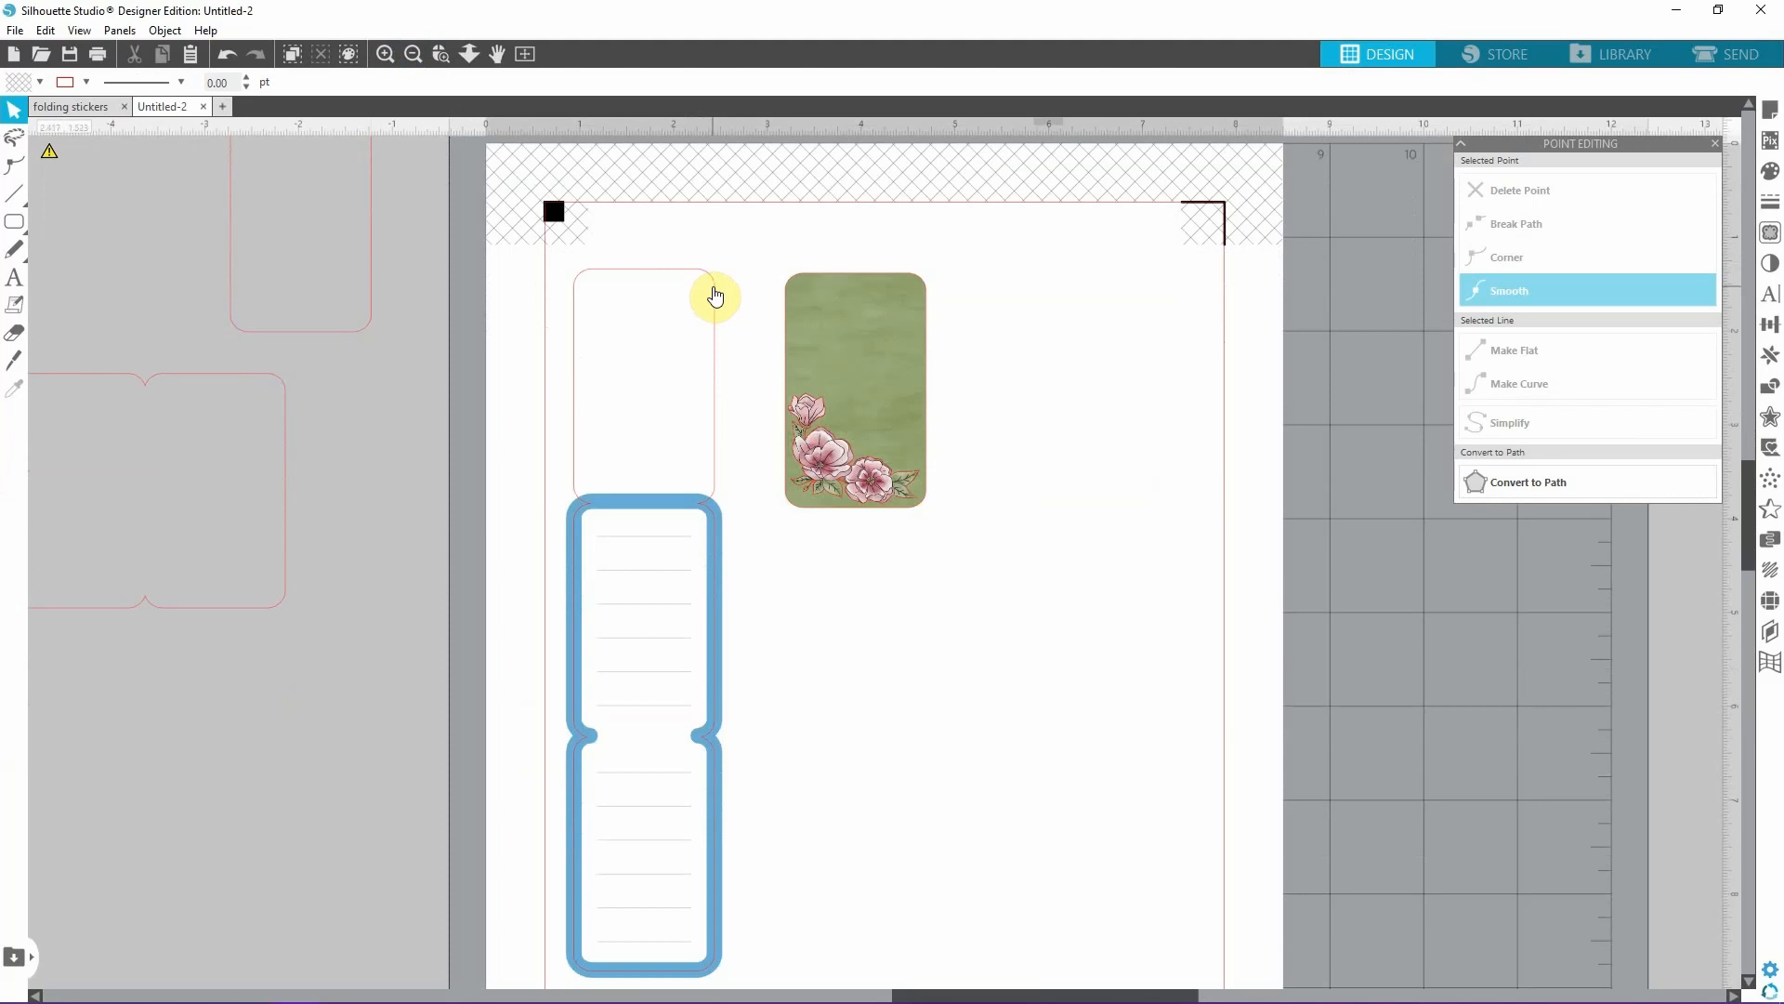
pyautogui.click(715, 296)
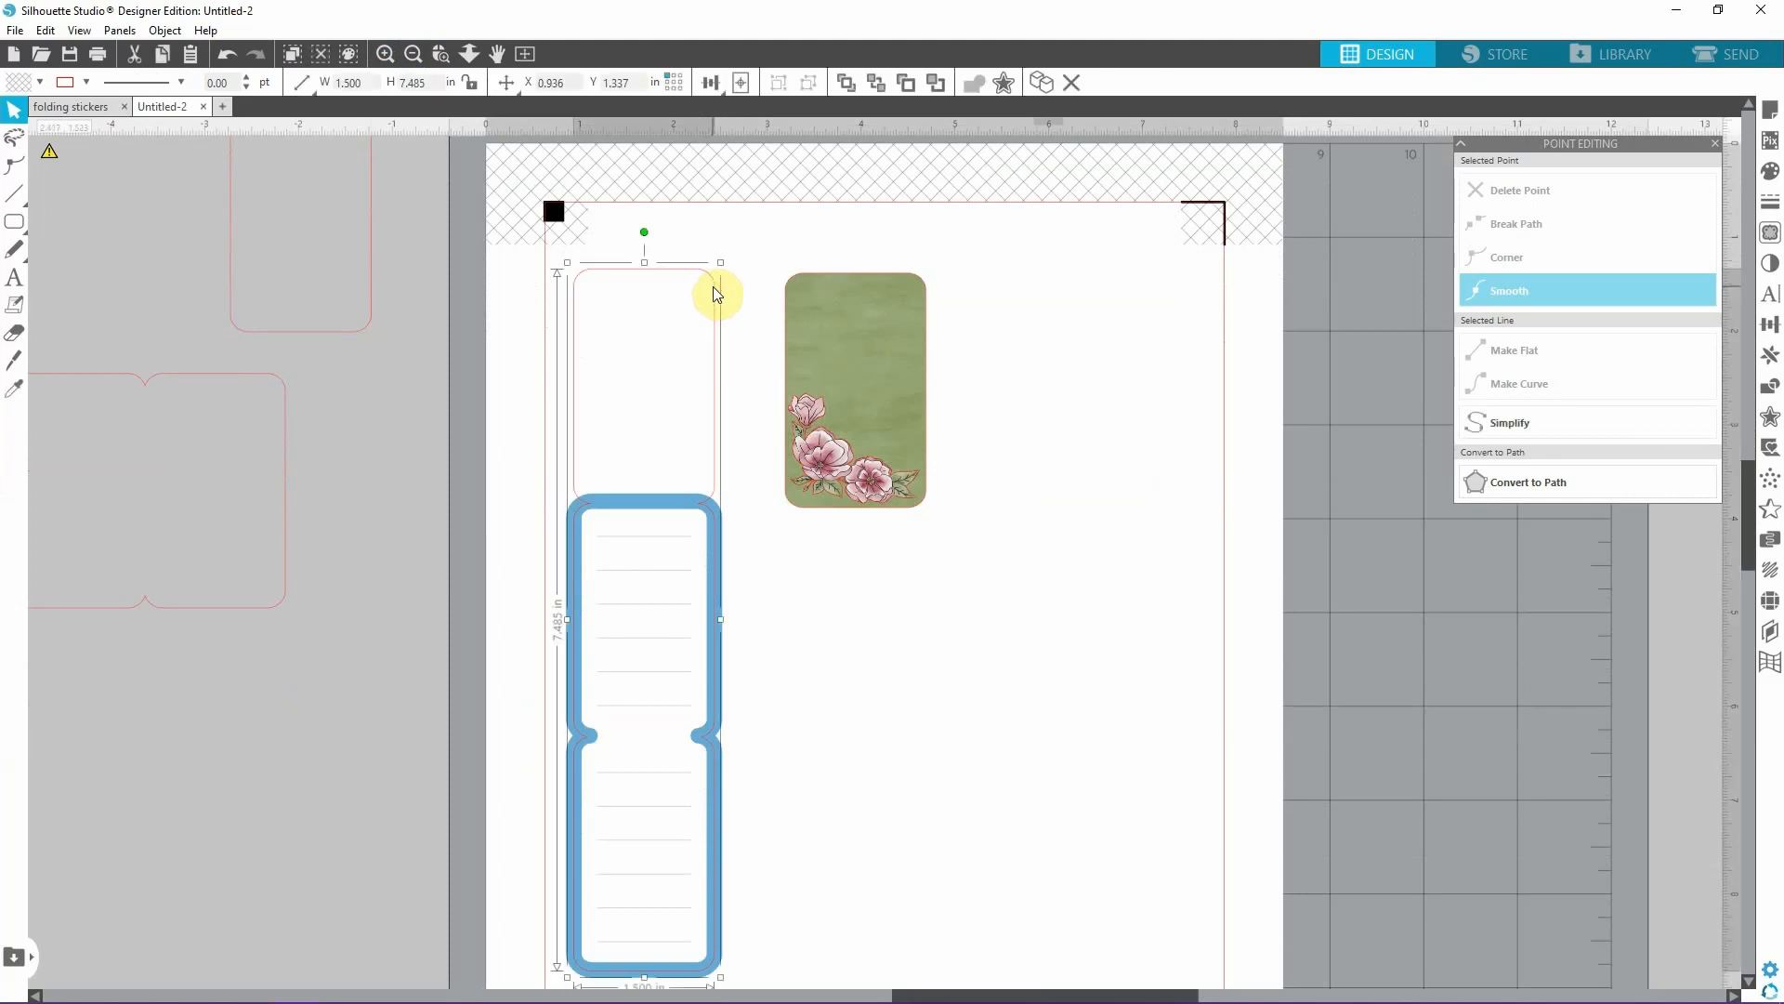
pyautogui.click(88, 81)
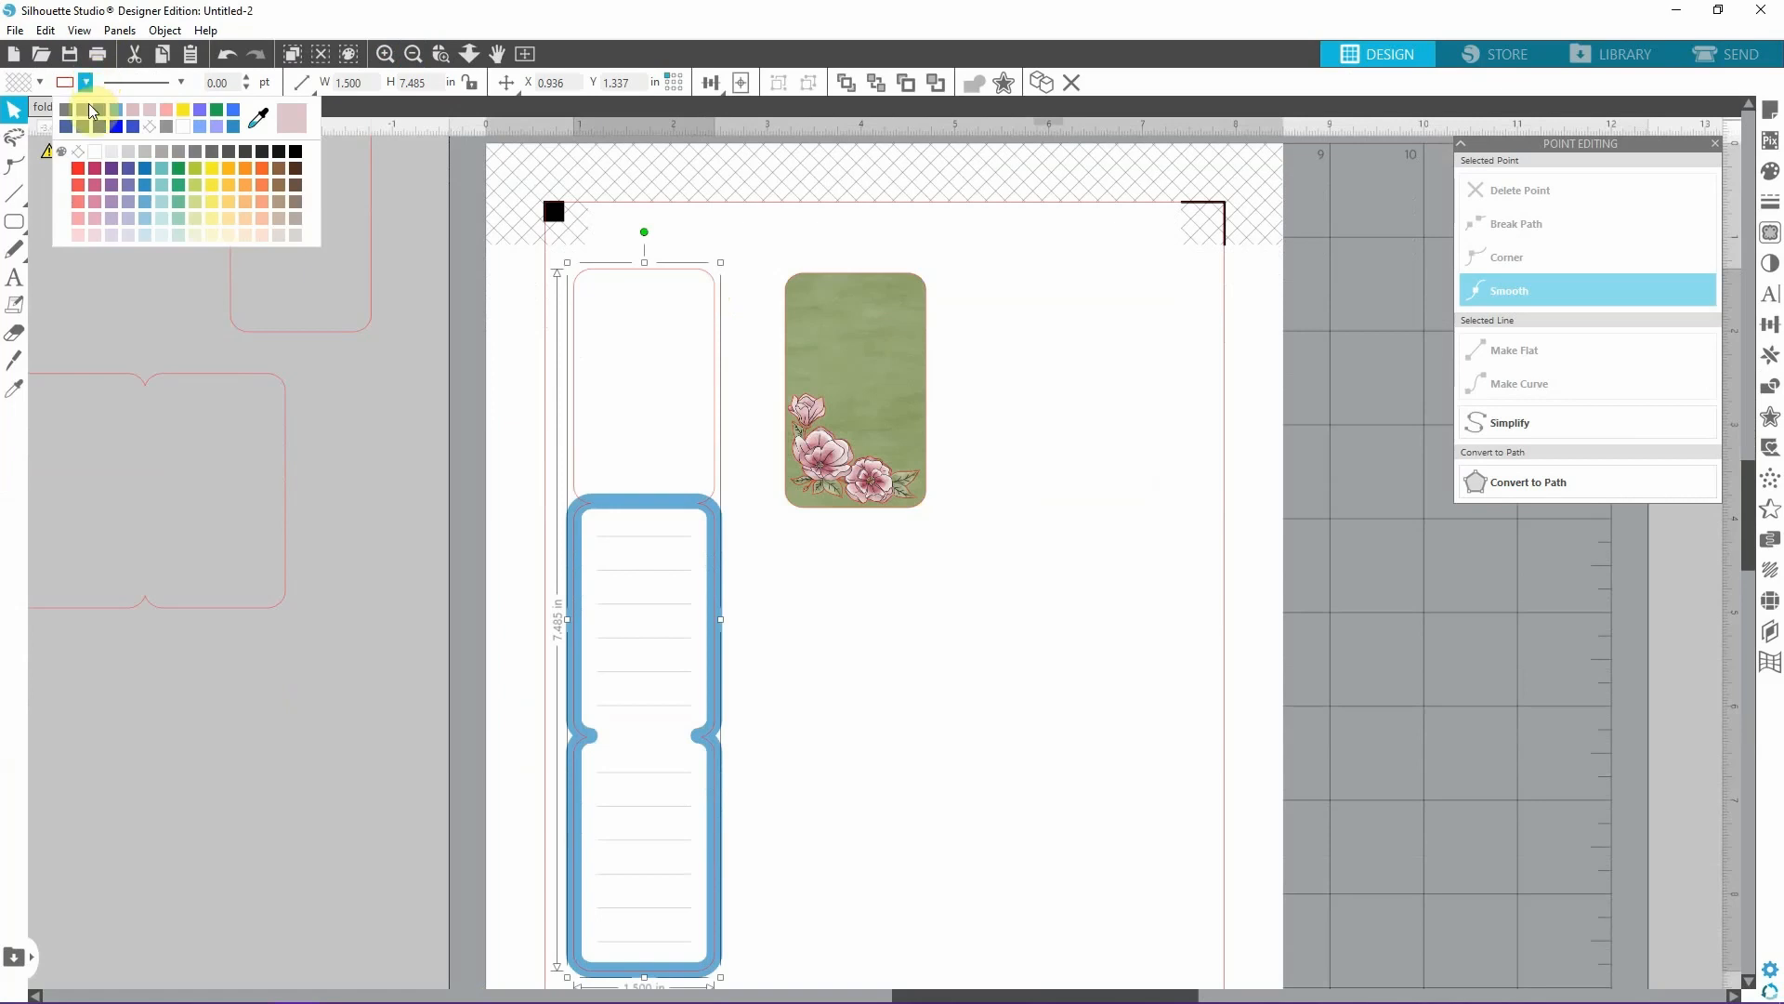
pyautogui.click(181, 169)
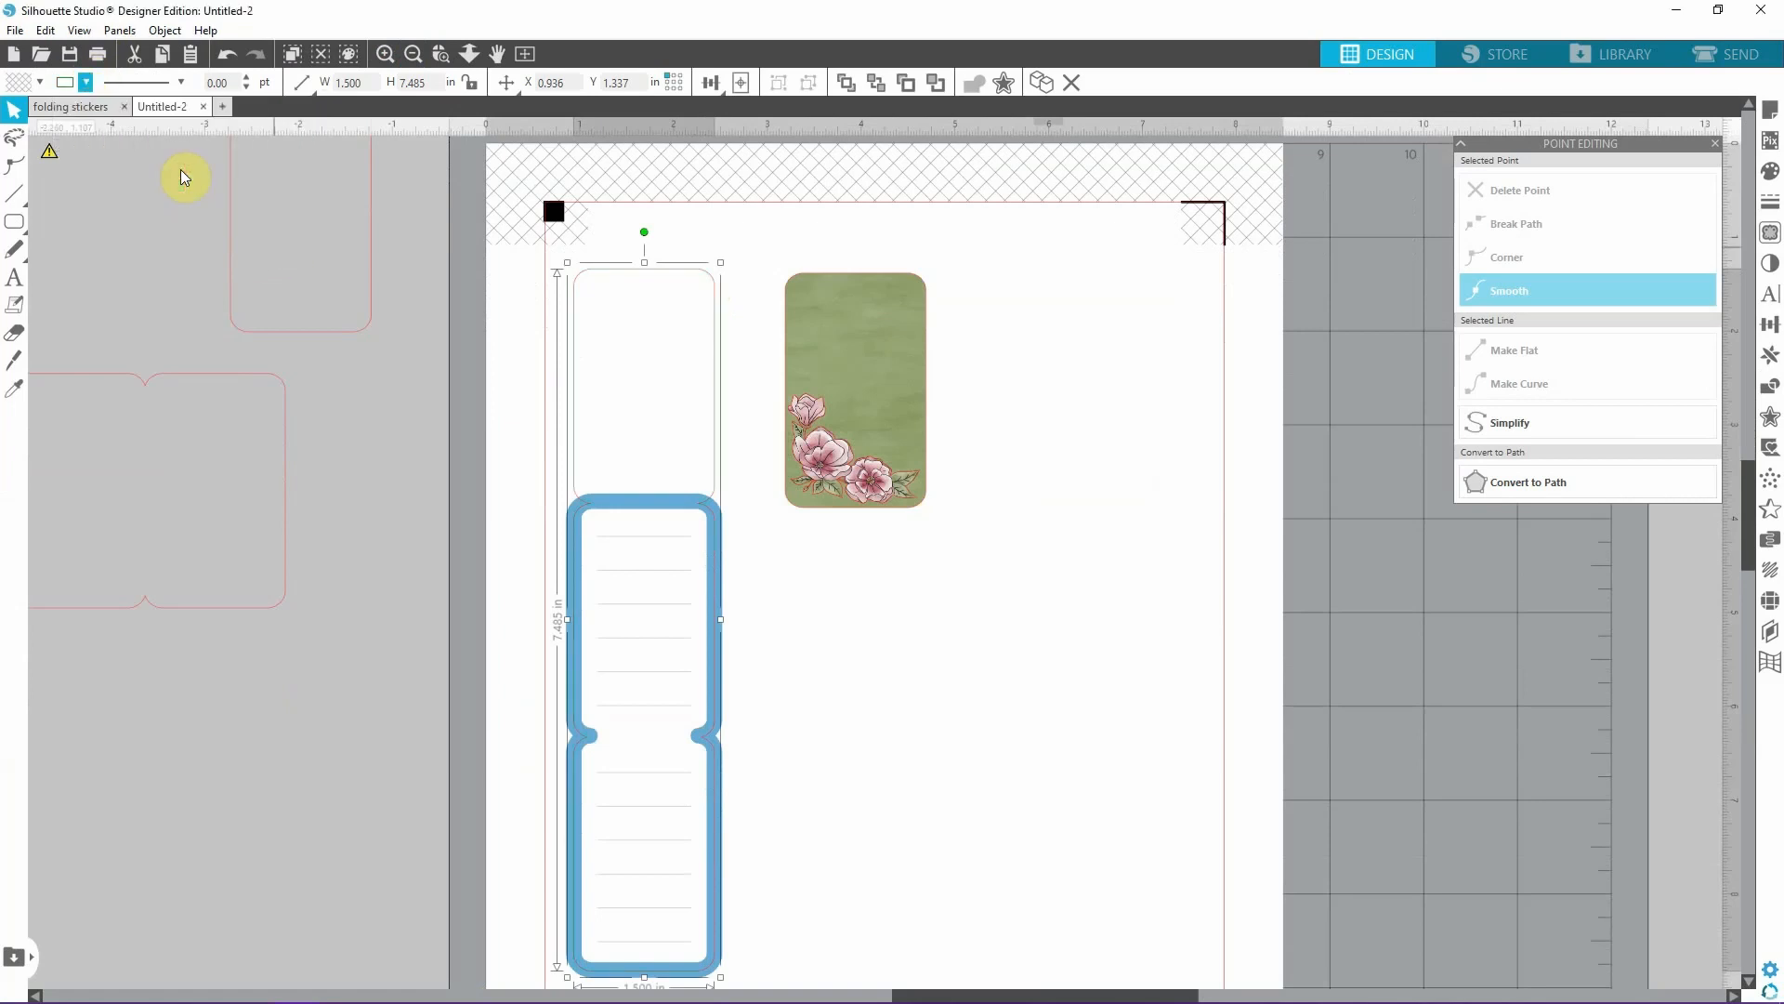
pyautogui.click(1078, 364)
# Set up cutting by line colour, switch off the blue, gray and red lines so only green cuts, and return to the design.
pyautogui.click(1721, 55)
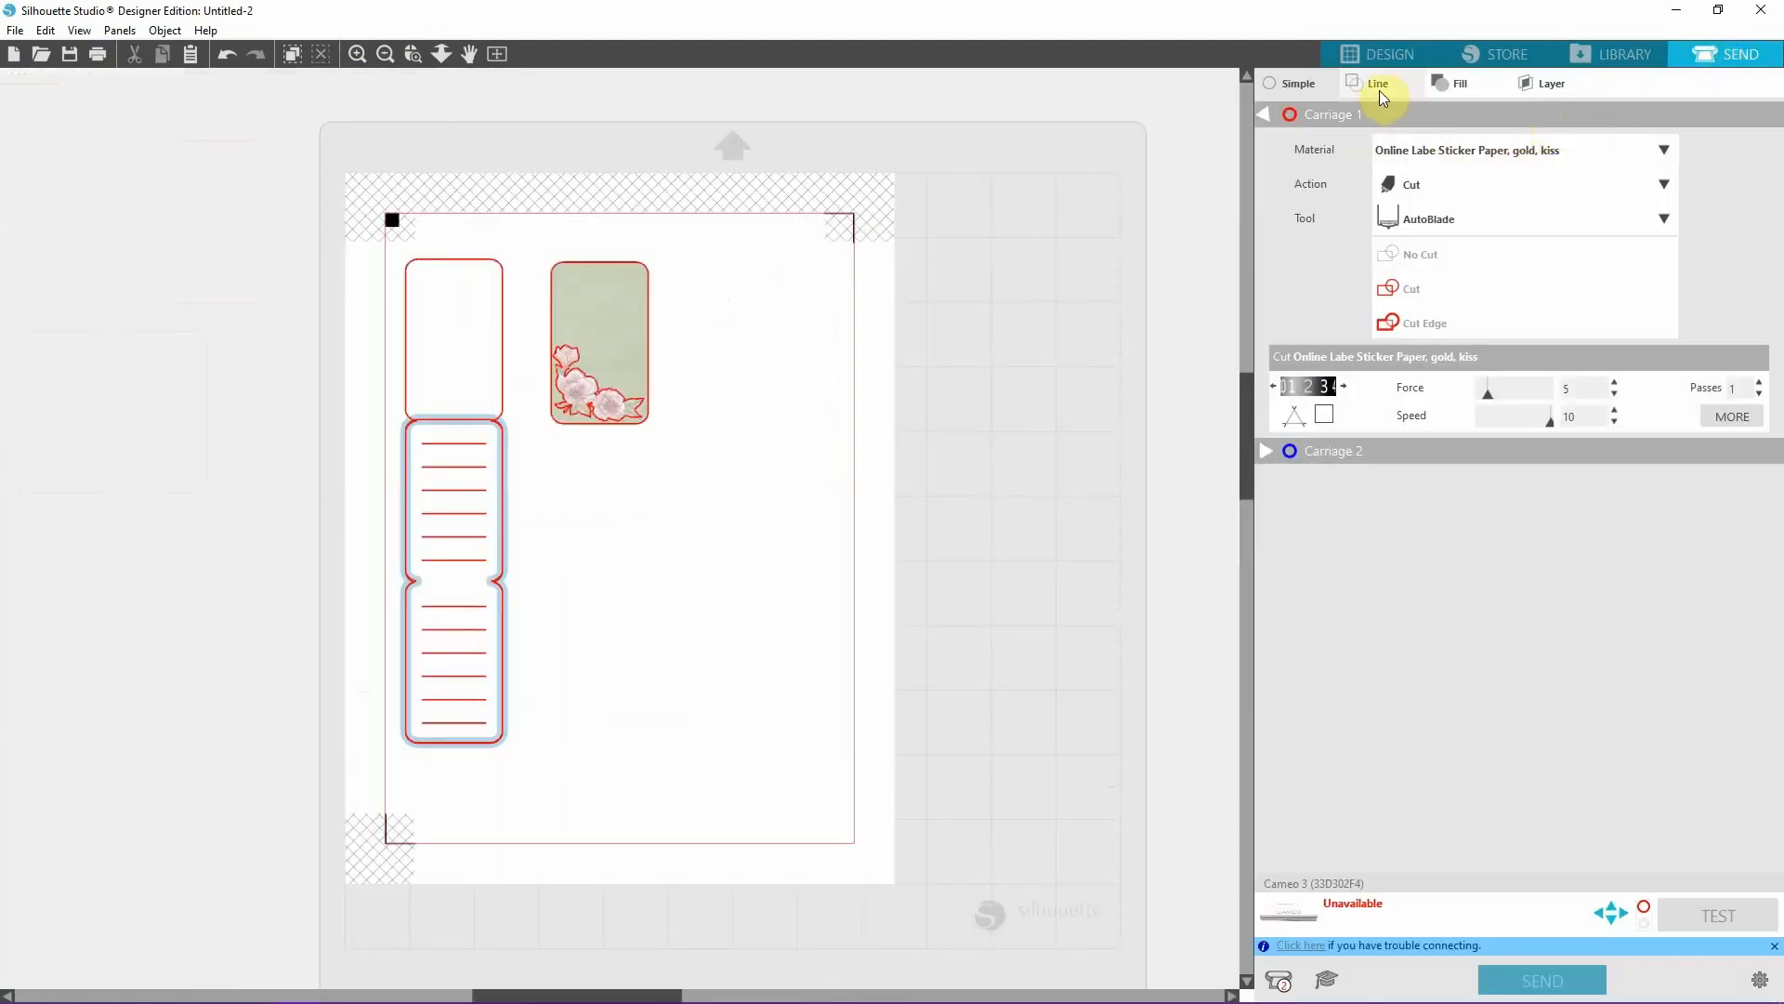
pyautogui.click(1379, 91)
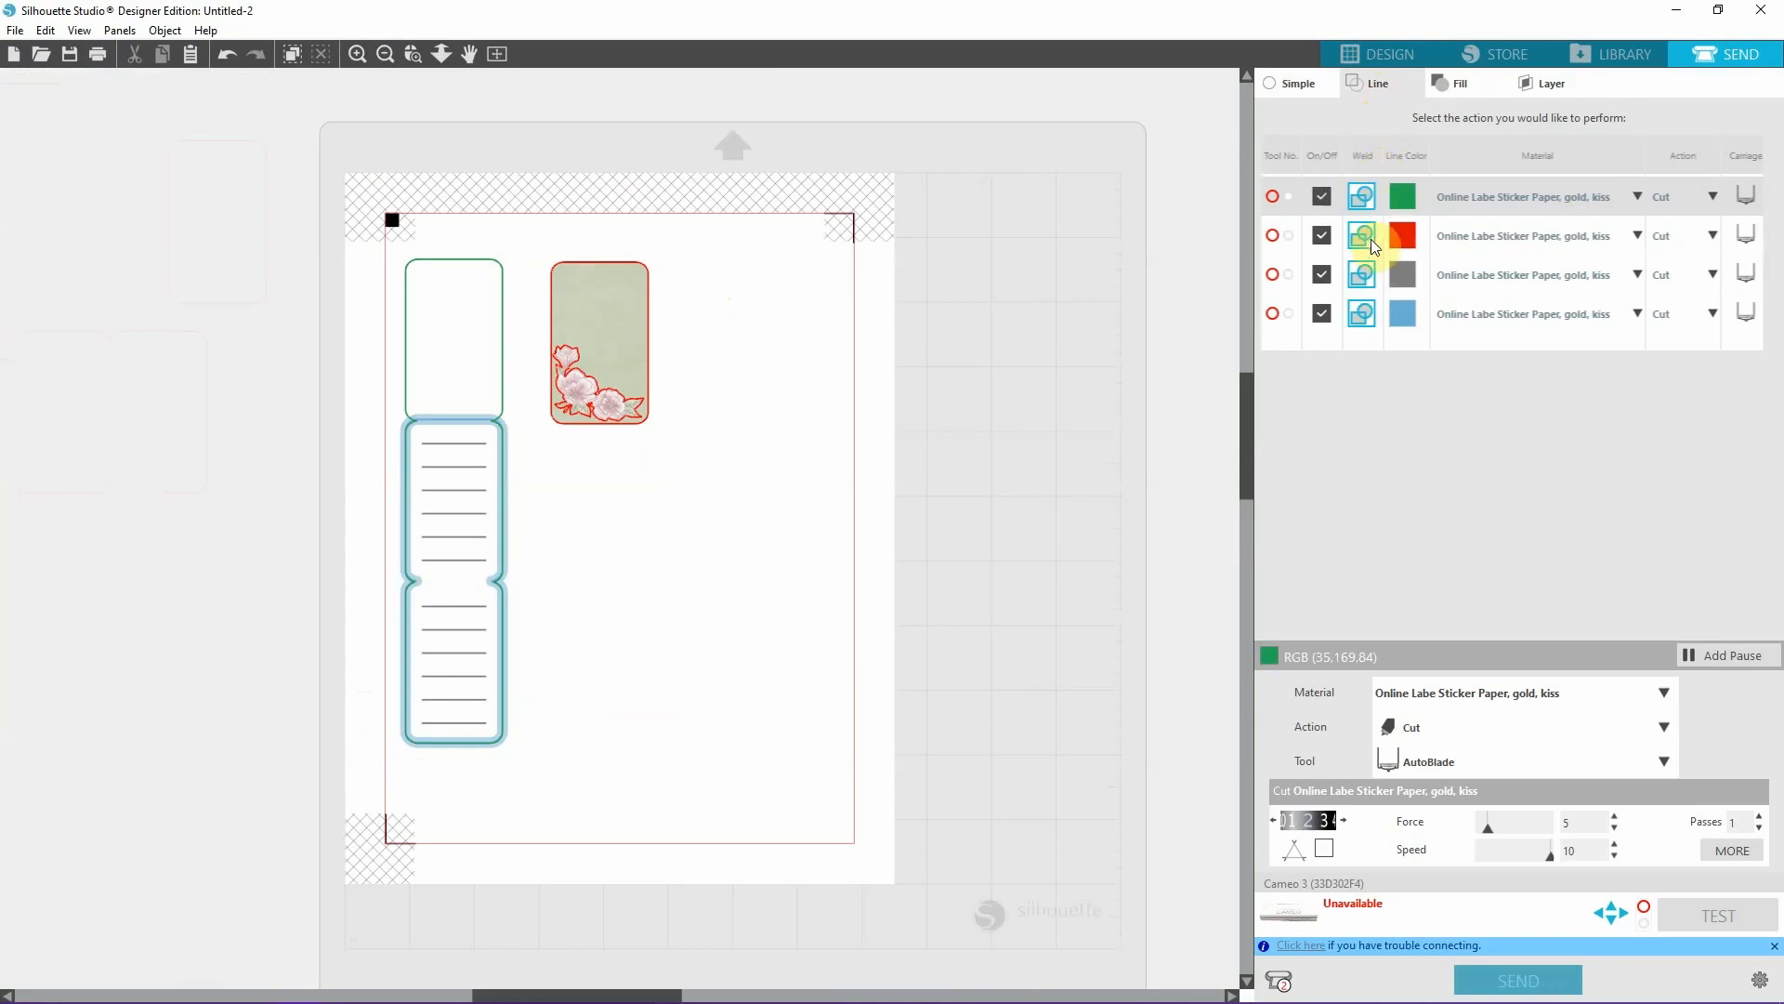
pyautogui.click(1323, 313)
pyautogui.click(1323, 275)
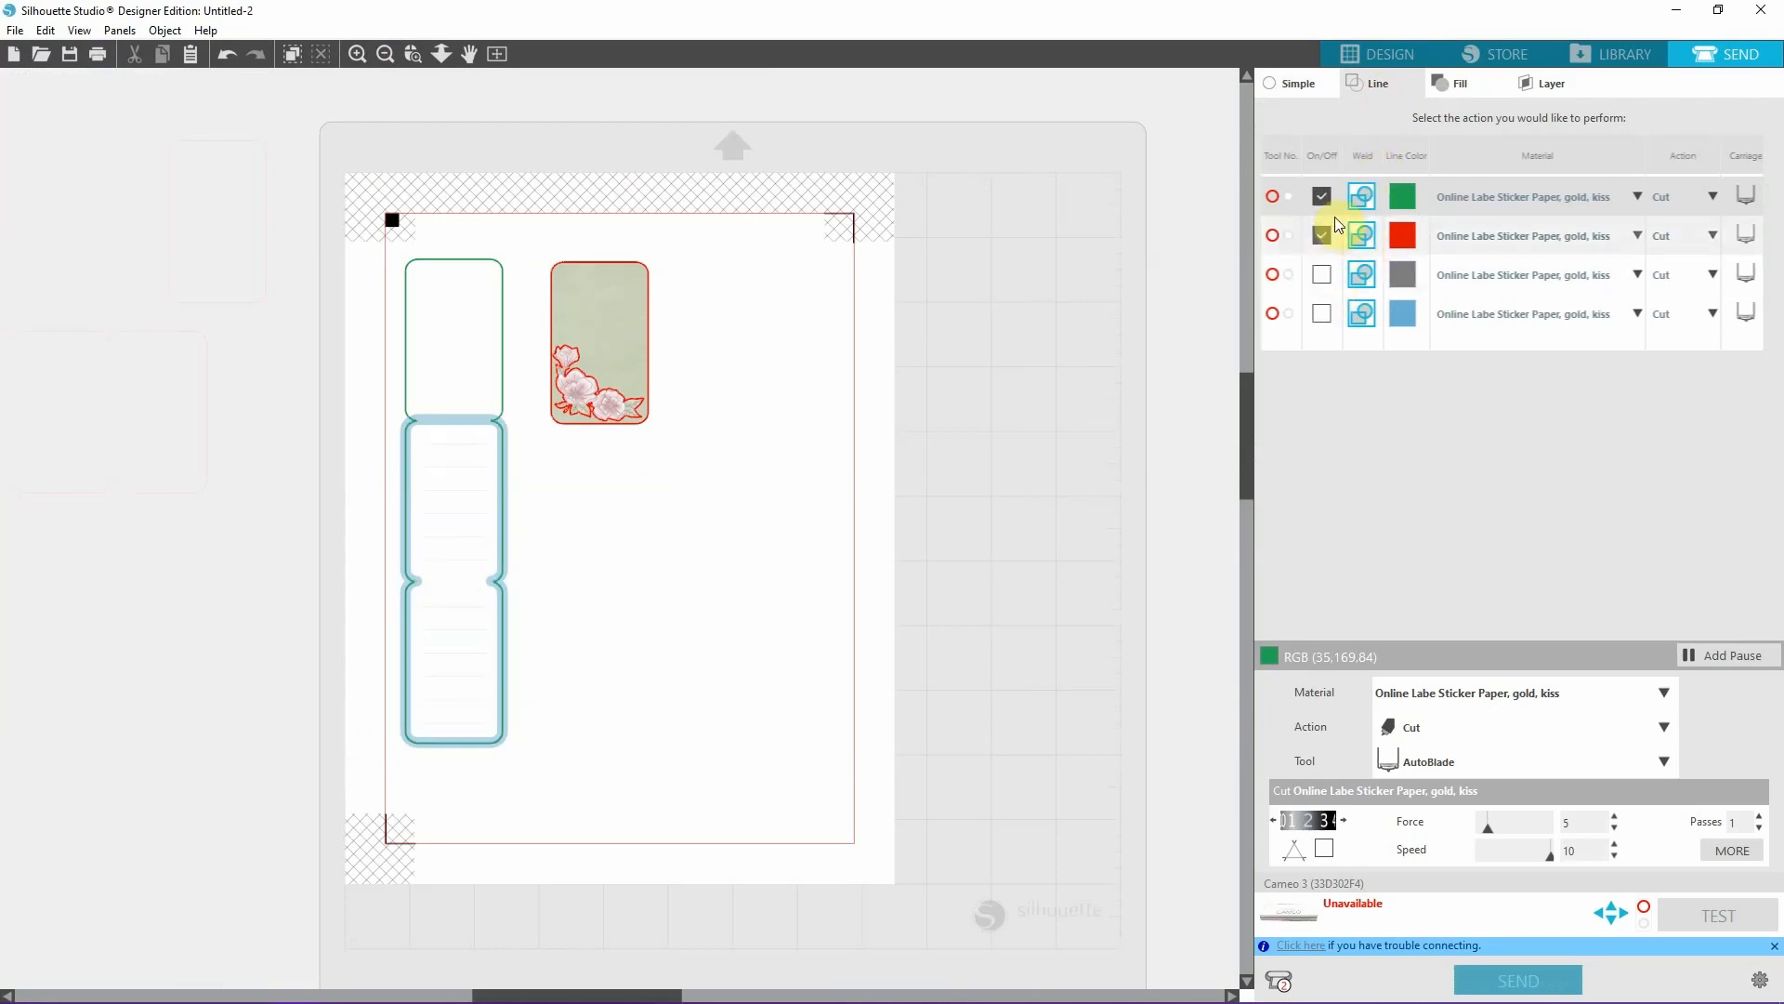
pyautogui.click(1323, 236)
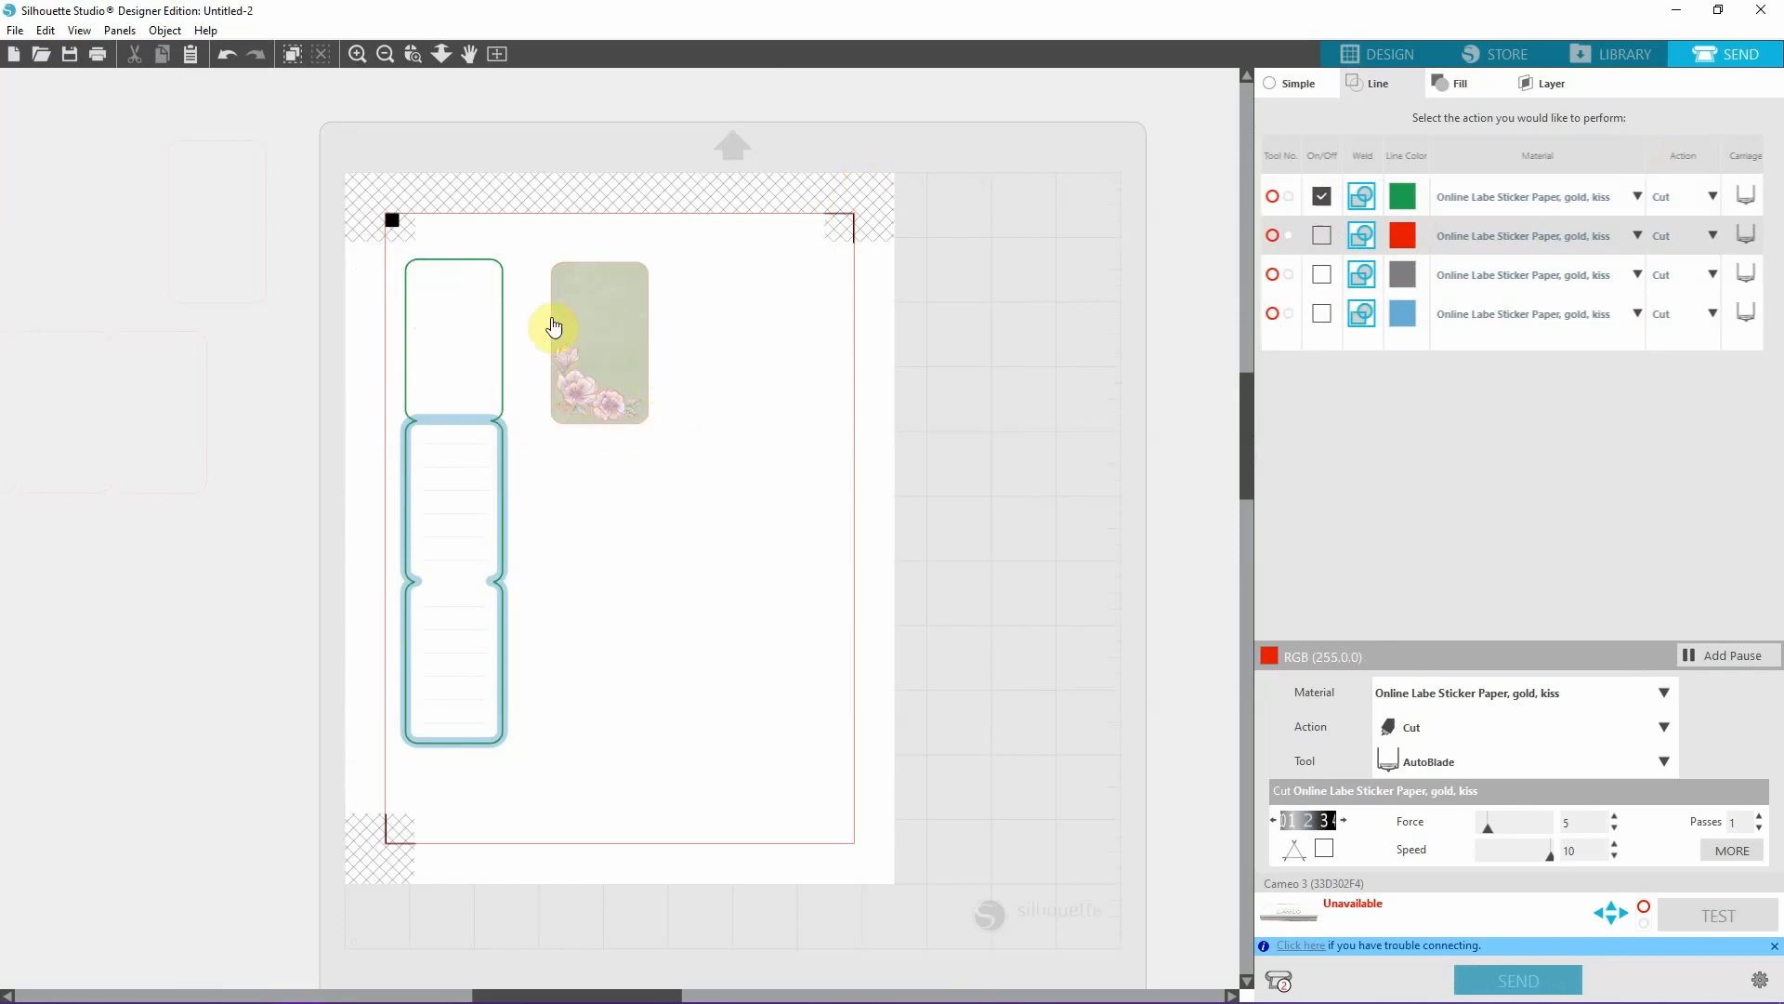
pyautogui.click(1366, 54)
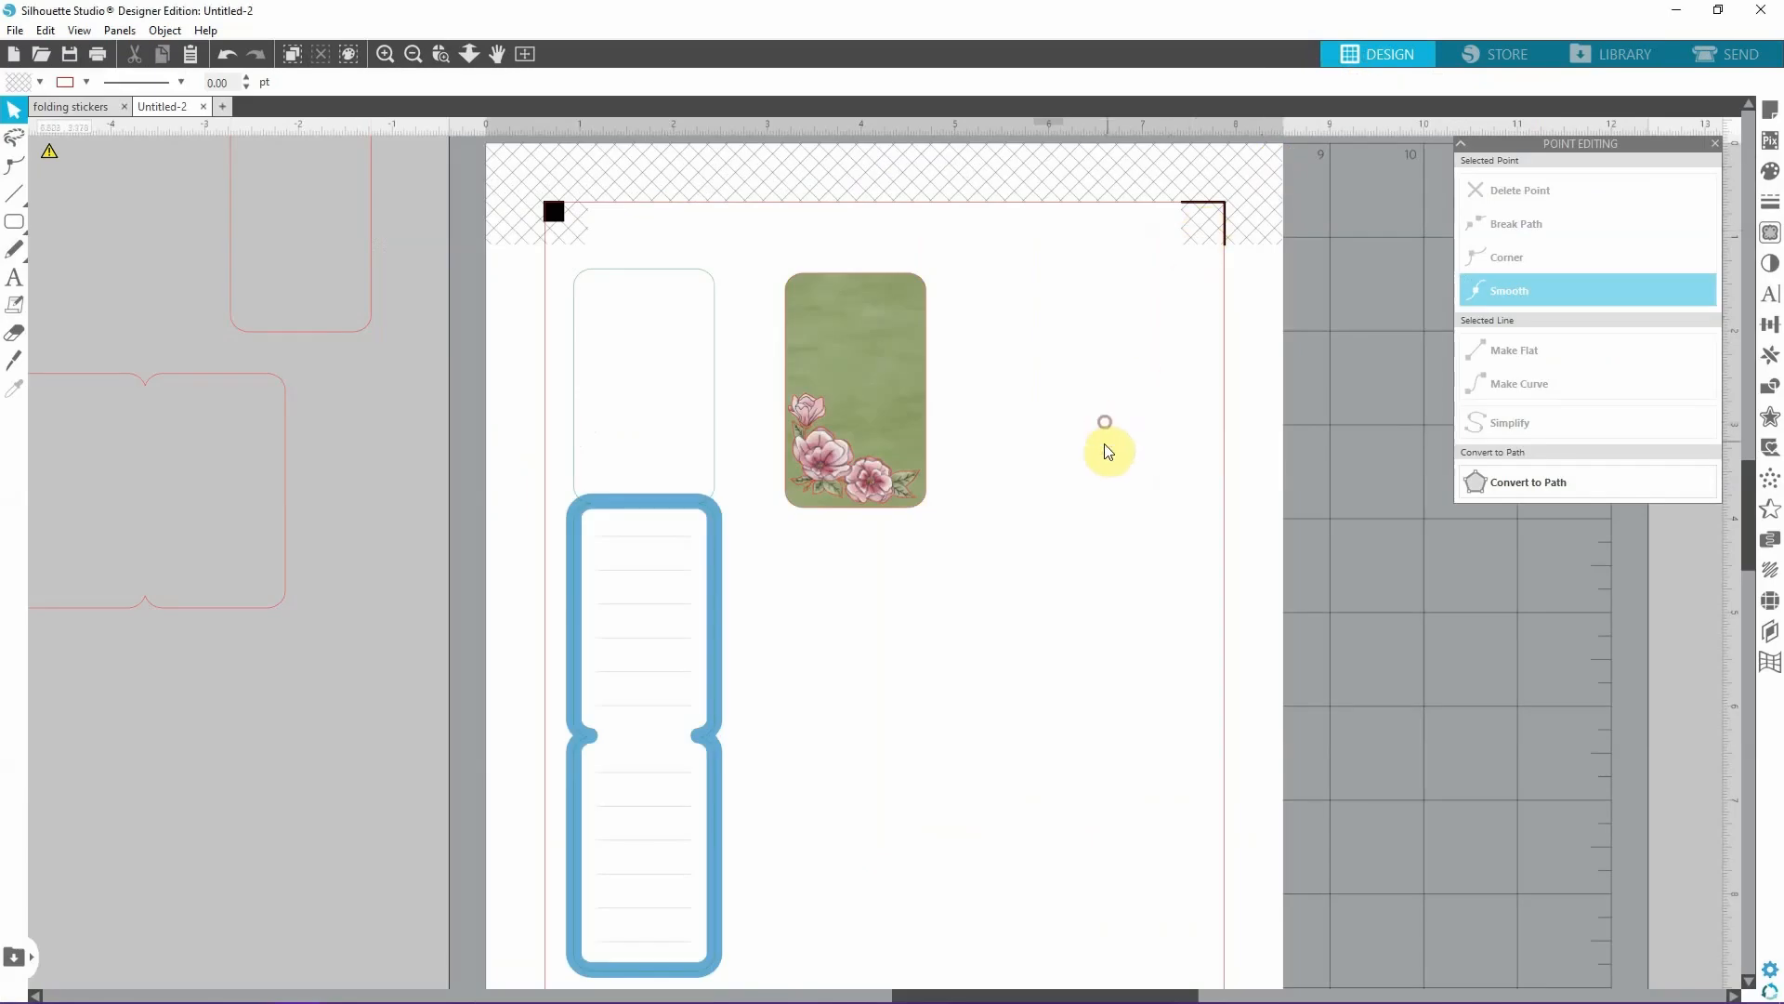
# Add the text "today" in the Calorie font with a white fill on the blank area beside the green rectangle.
pyautogui.click(14, 277)
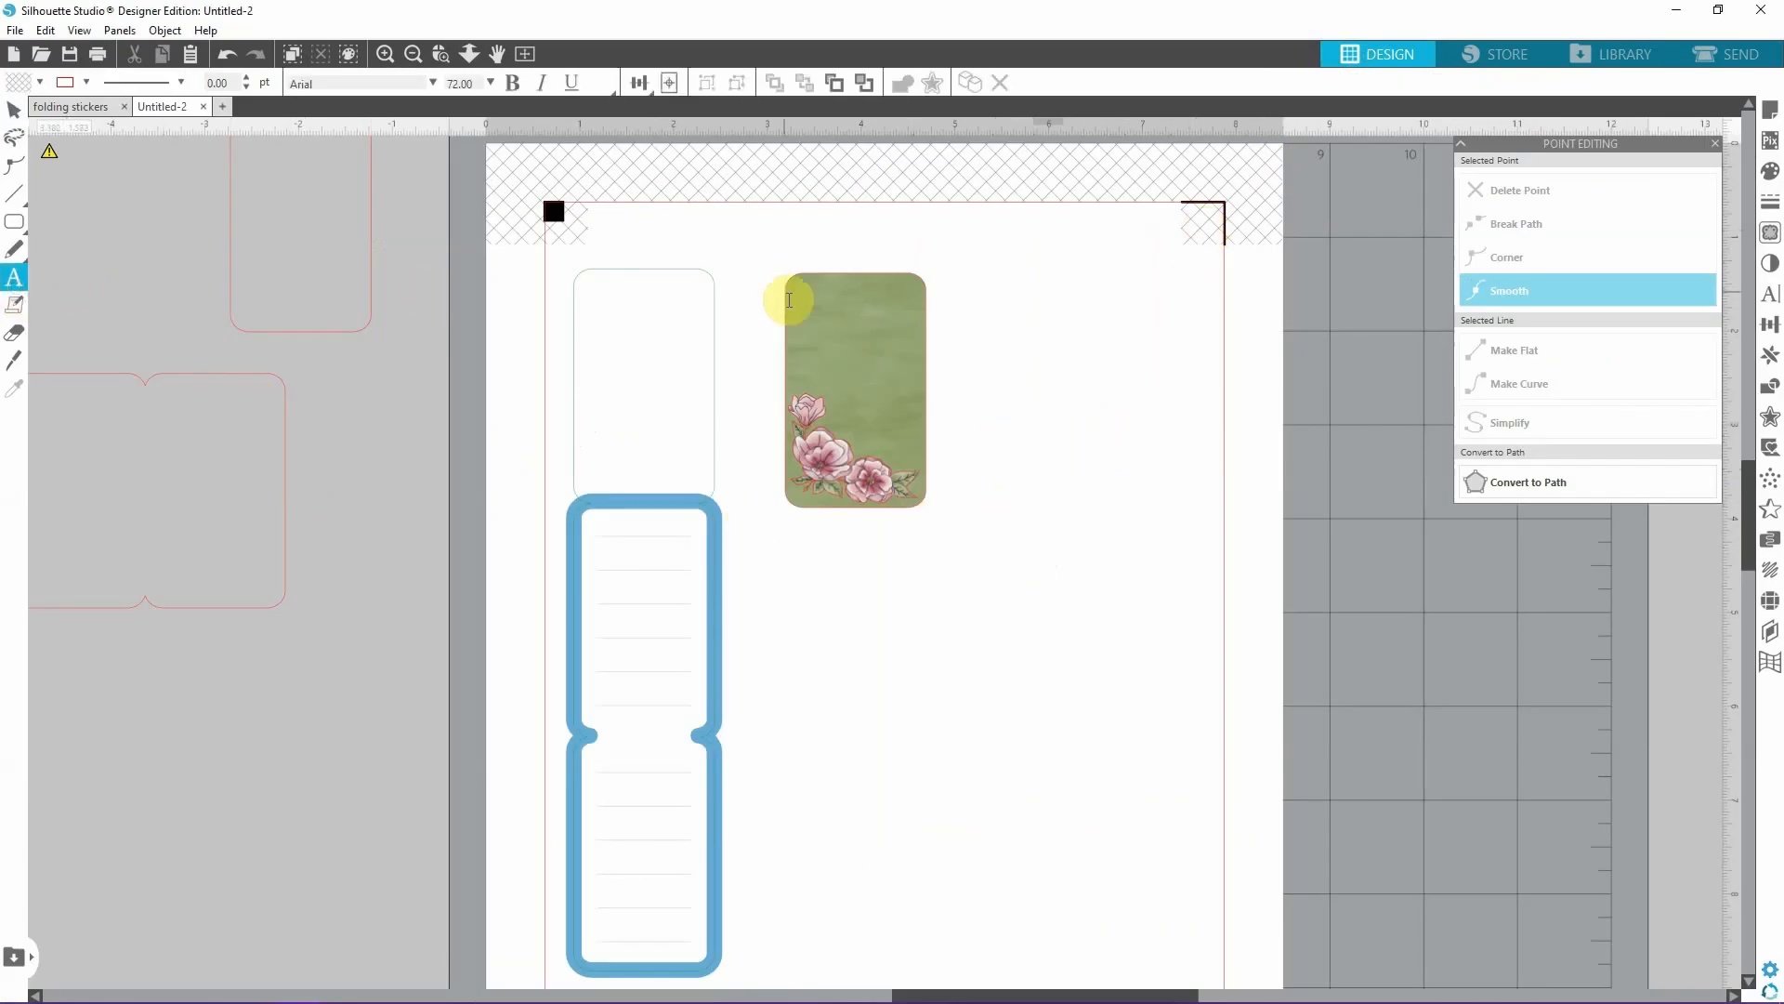
pyautogui.click(1045, 387)
pyautogui.write('today')
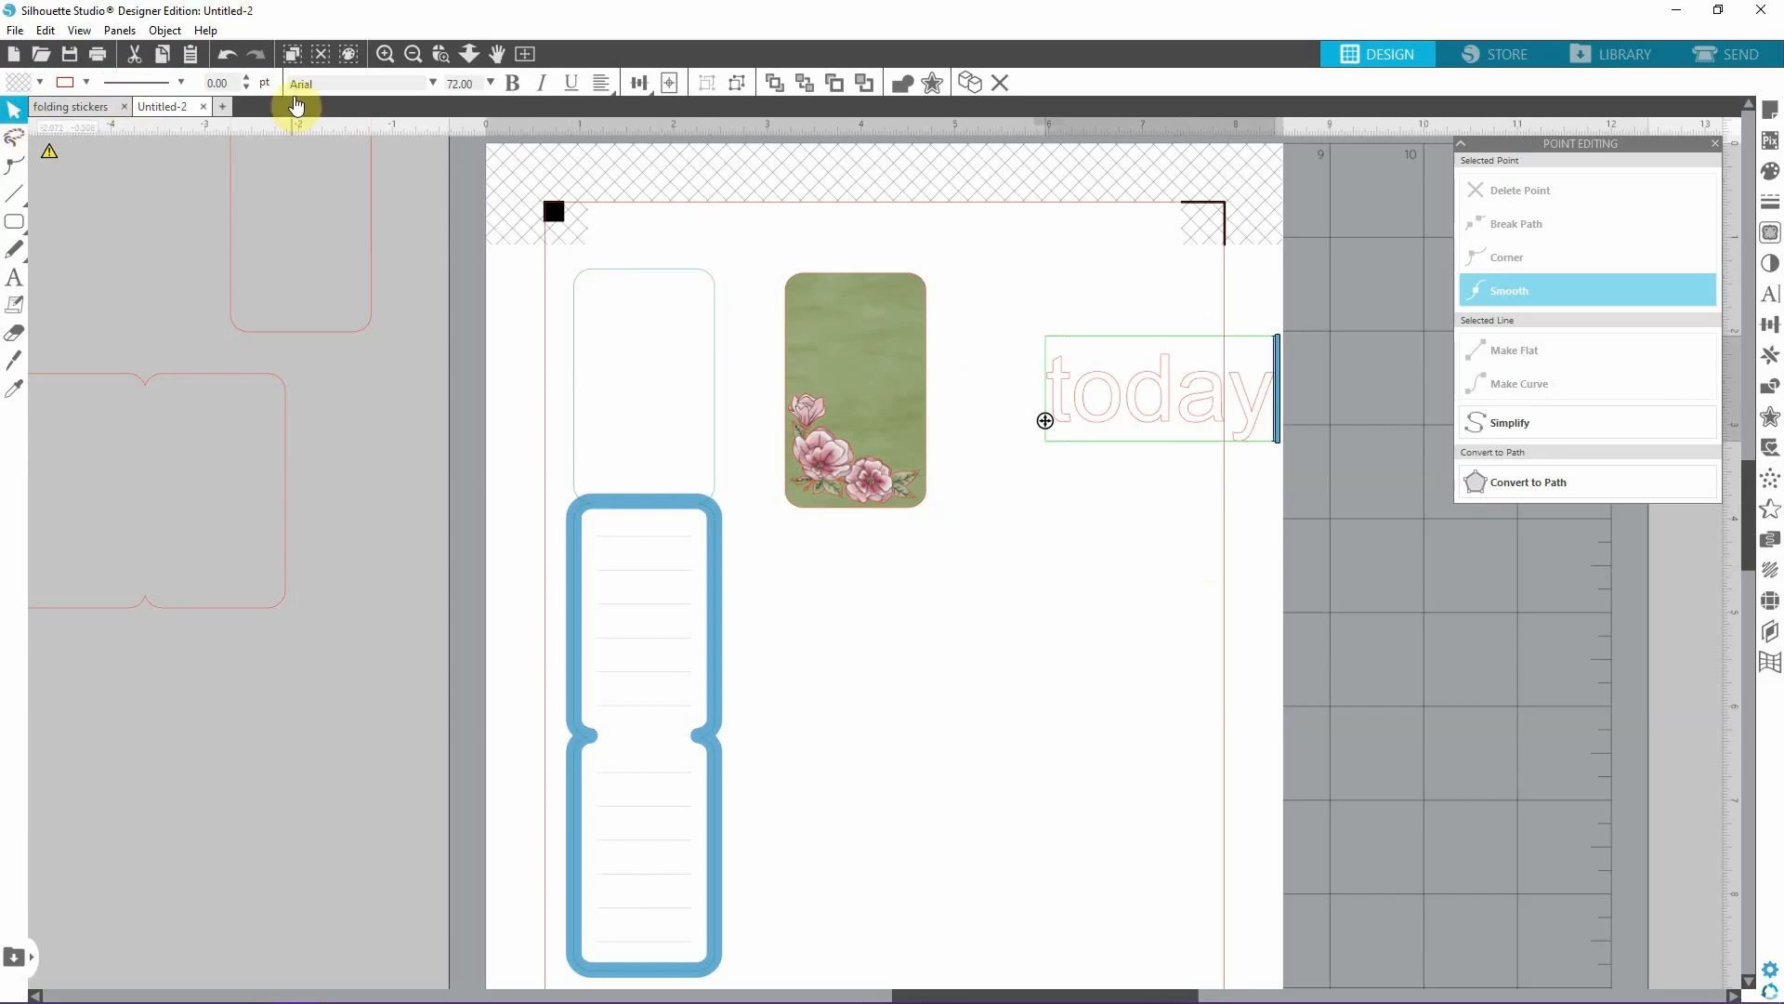
pyautogui.click(433, 84)
pyautogui.click(1167, 452)
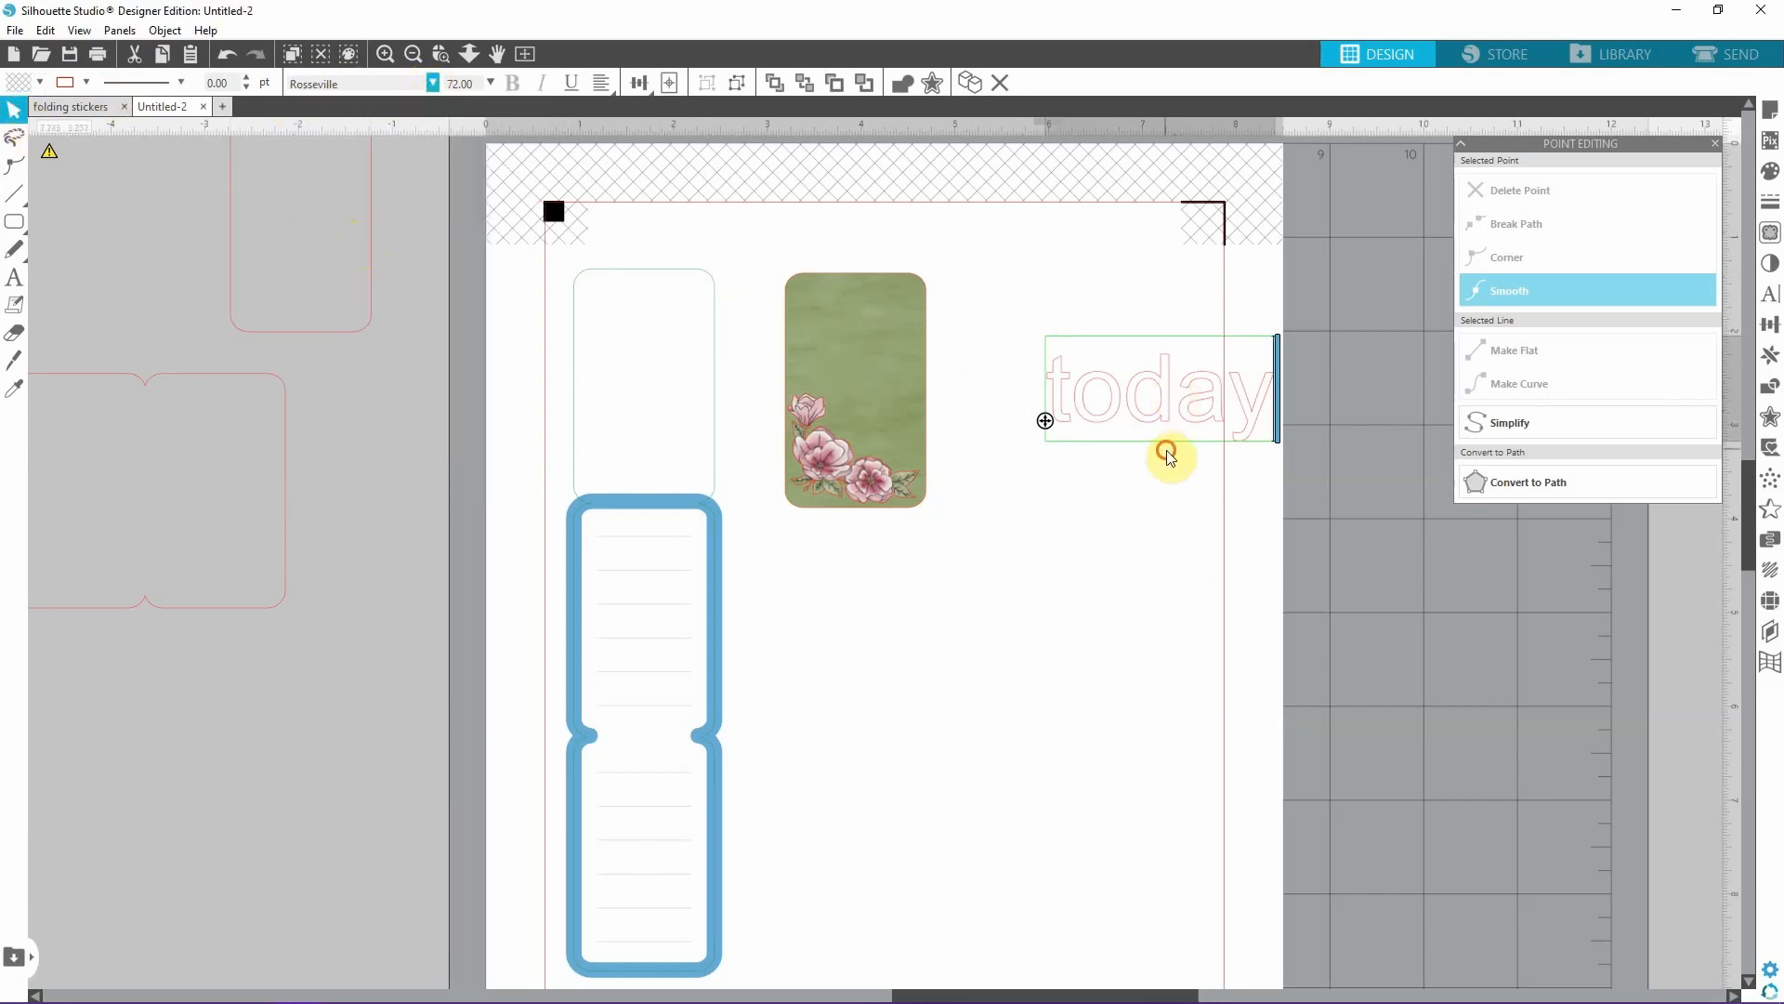
pyautogui.click(433, 83)
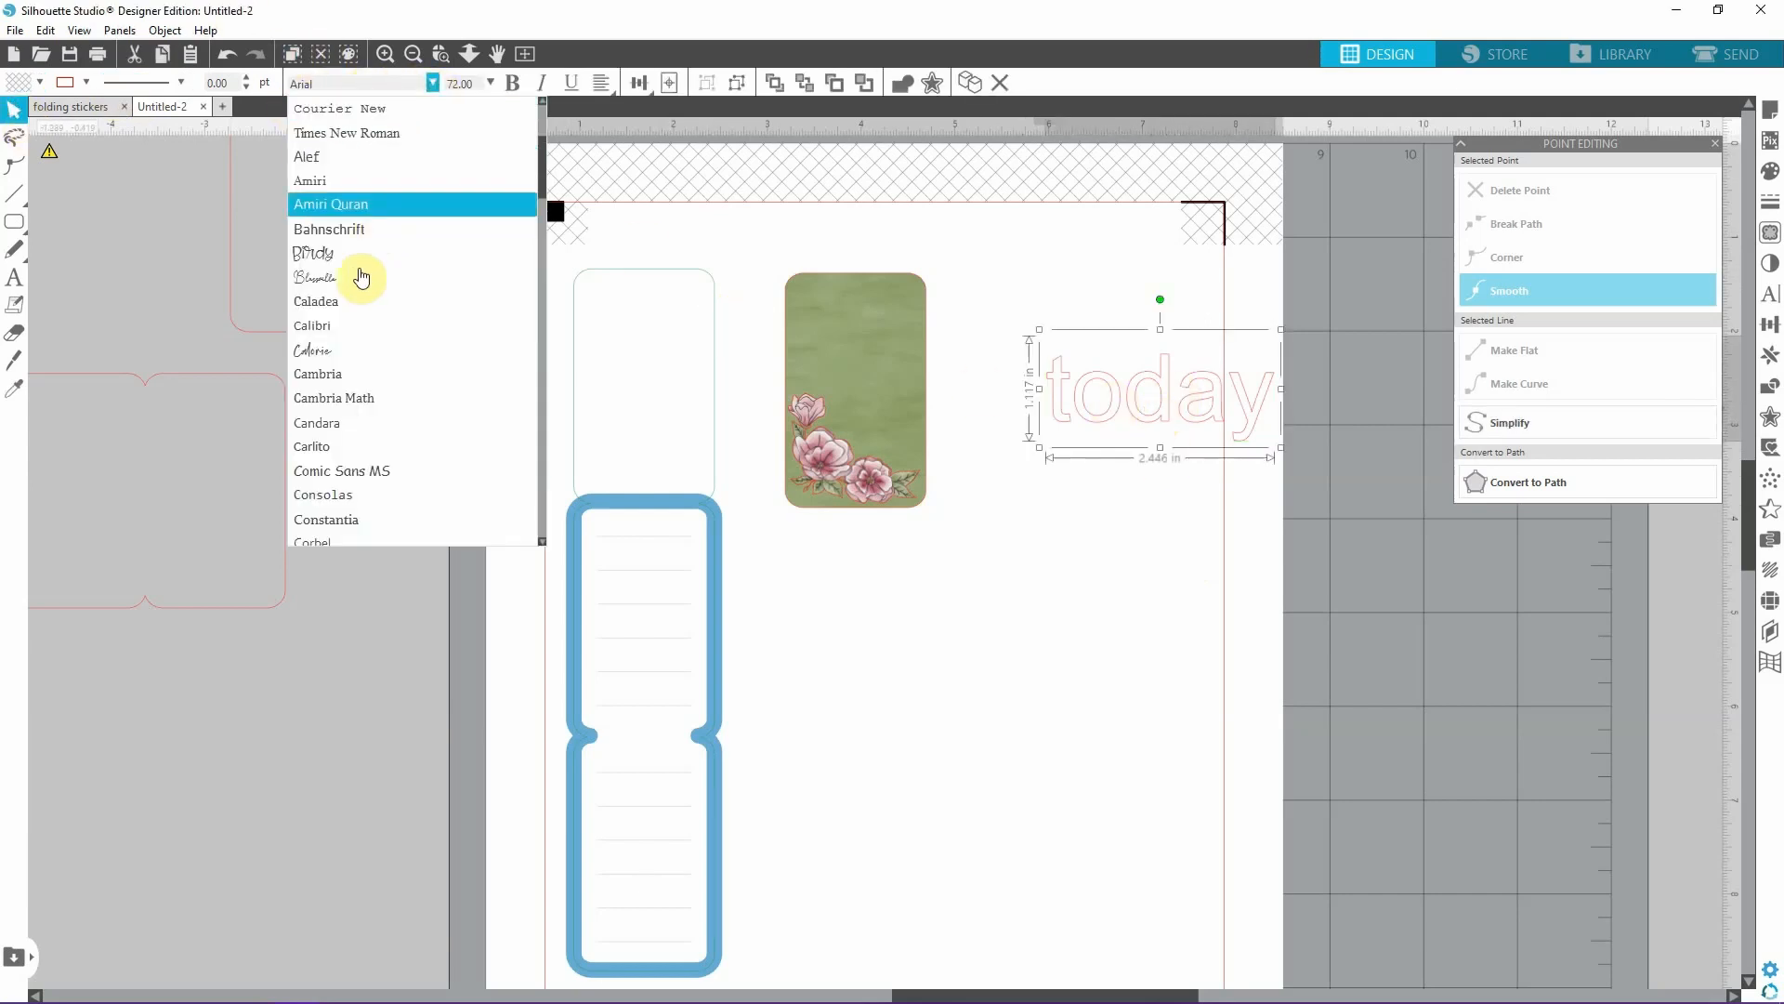
pyautogui.click(333, 350)
pyautogui.click(41, 86)
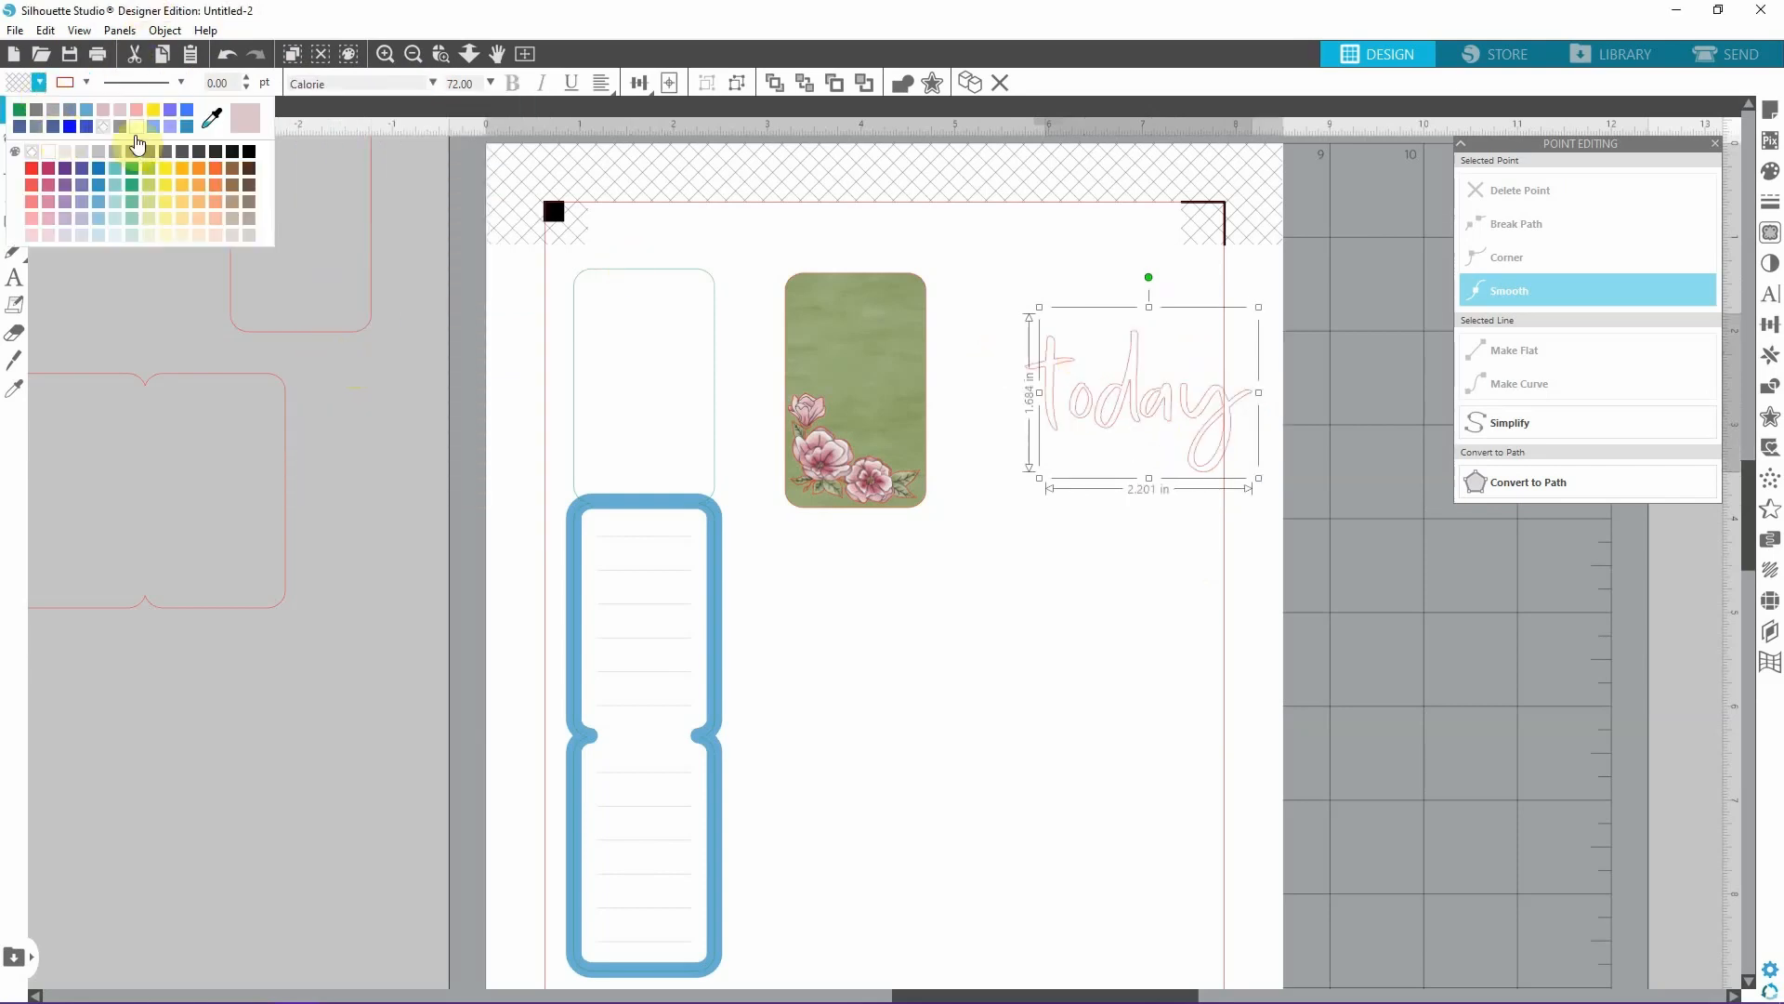
pyautogui.click(137, 138)
# Shrink the word "today" to about 1.109 in wide and place it above the flowers on the green rectangle.
pyautogui.moveTo(1122, 389); pyautogui.dragTo(882, 353)
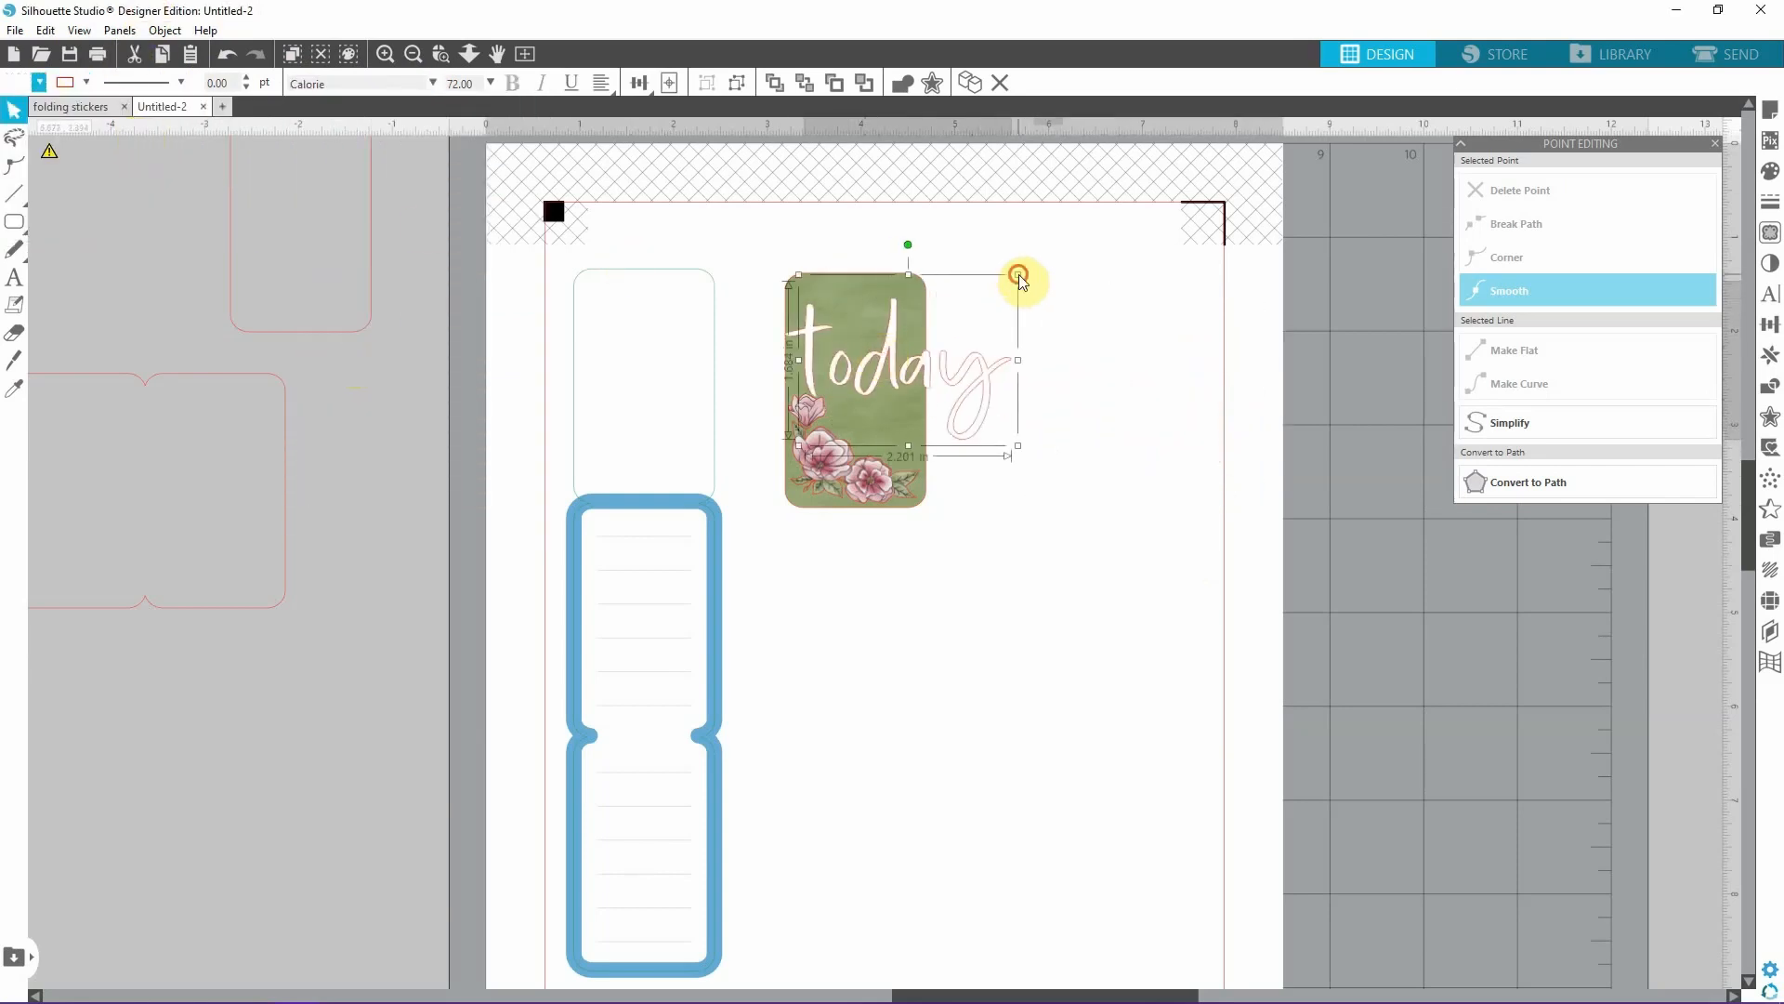
pyautogui.moveTo(1018, 275); pyautogui.dragTo(924, 363)
pyautogui.moveTo(855, 413); pyautogui.dragTo(856, 359)
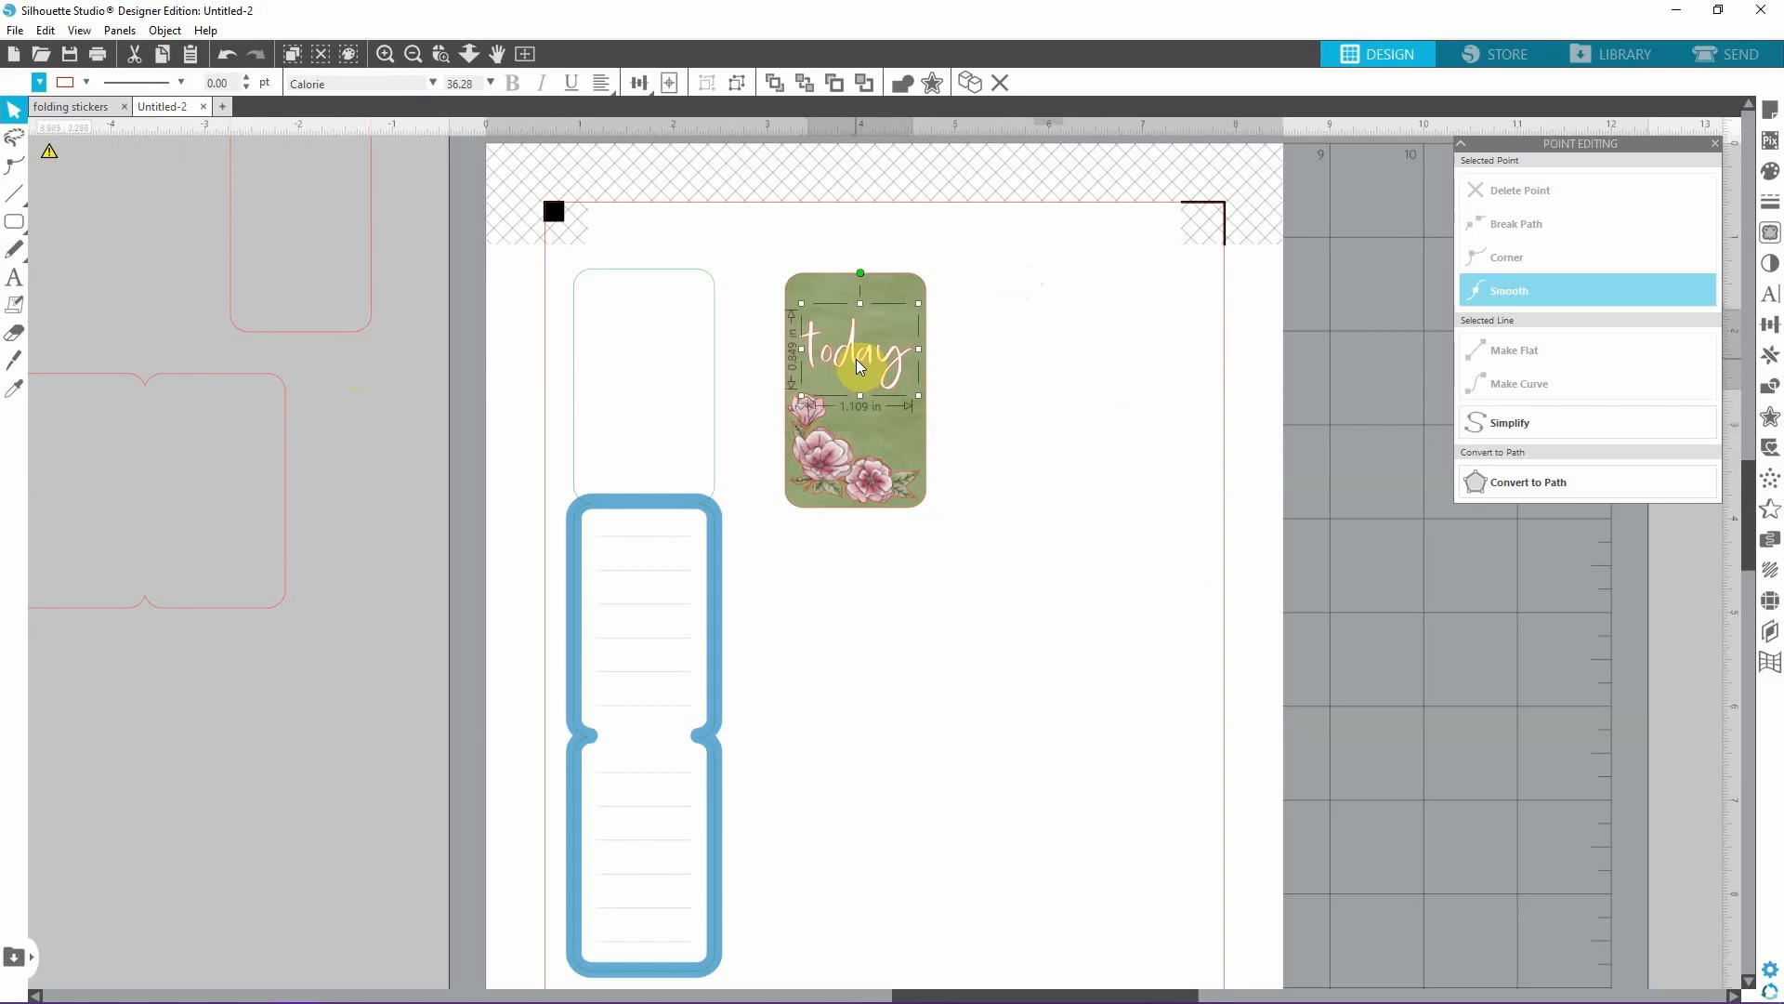
pyautogui.click(1054, 369)
# Remove the red line colour from the word "today" on the green rectangle.
pyautogui.click(697, 269)
pyautogui.click(811, 257)
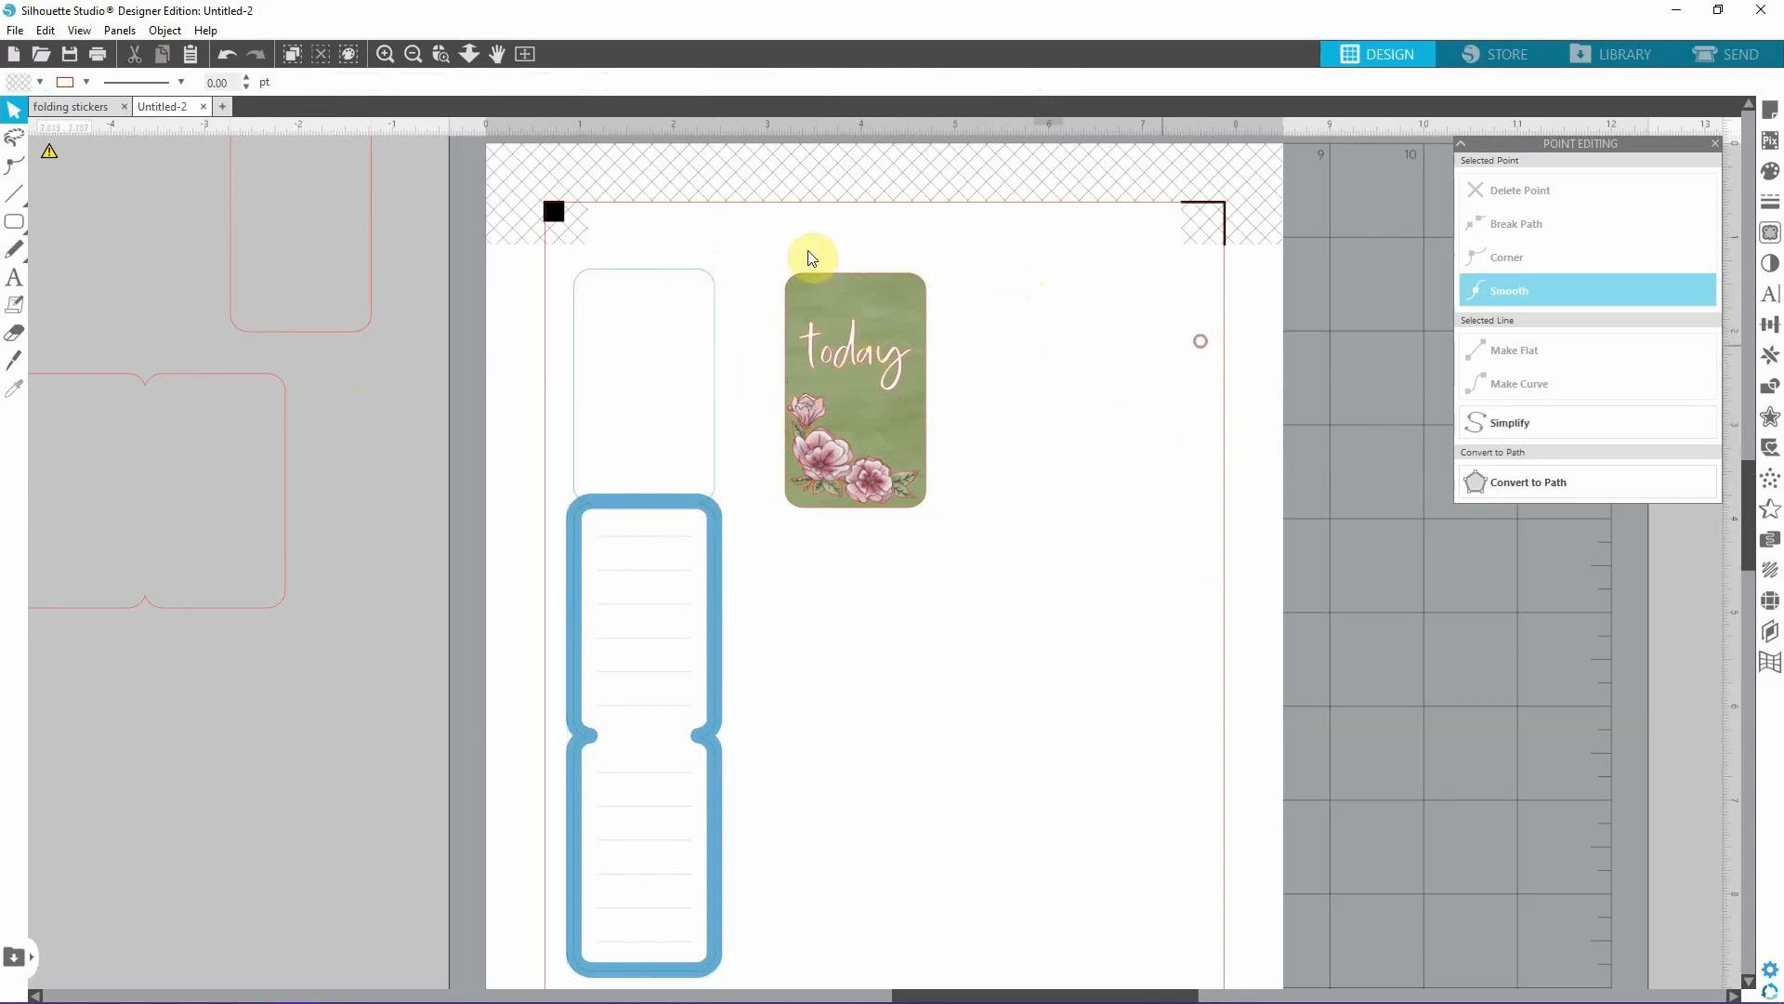
pyautogui.moveTo(747, 230); pyautogui.dragTo(1148, 586)
pyautogui.click(1125, 589)
pyautogui.click(871, 357)
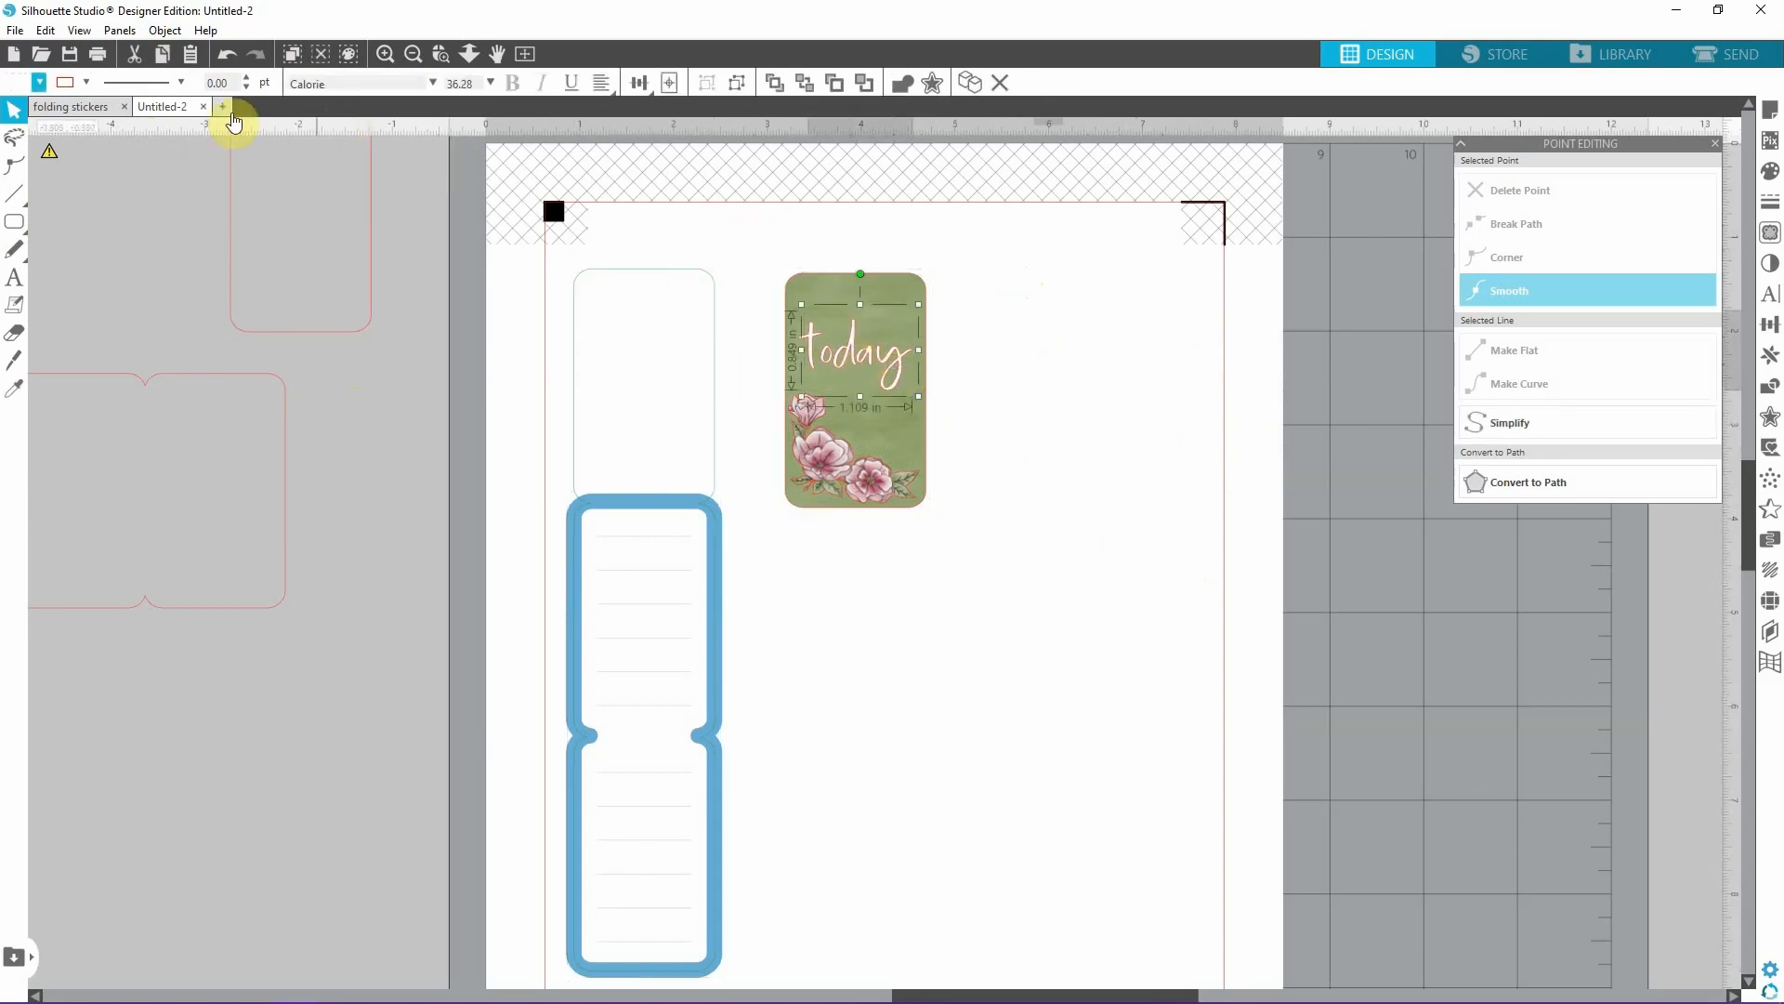
pyautogui.click(88, 83)
pyautogui.click(179, 139)
pyautogui.click(1275, 464)
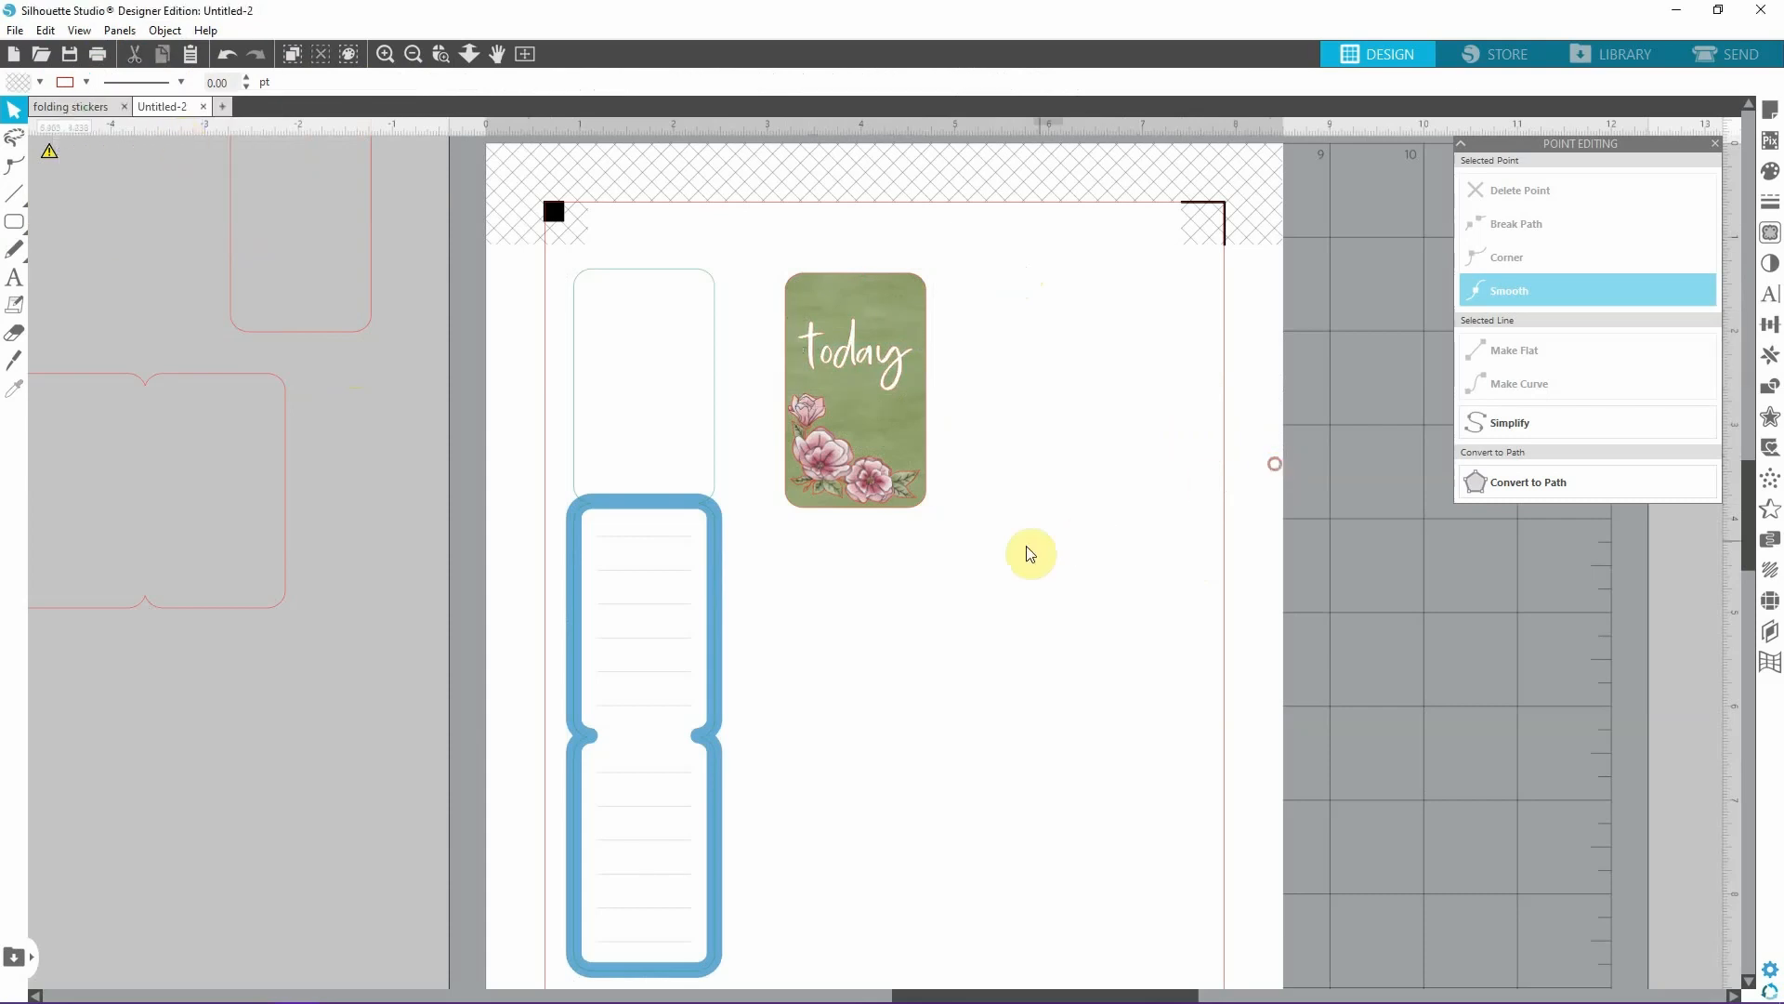
# Nudge the flowers slightly upward on the green rectangle and remove their line colour.
pyautogui.click(868, 502)
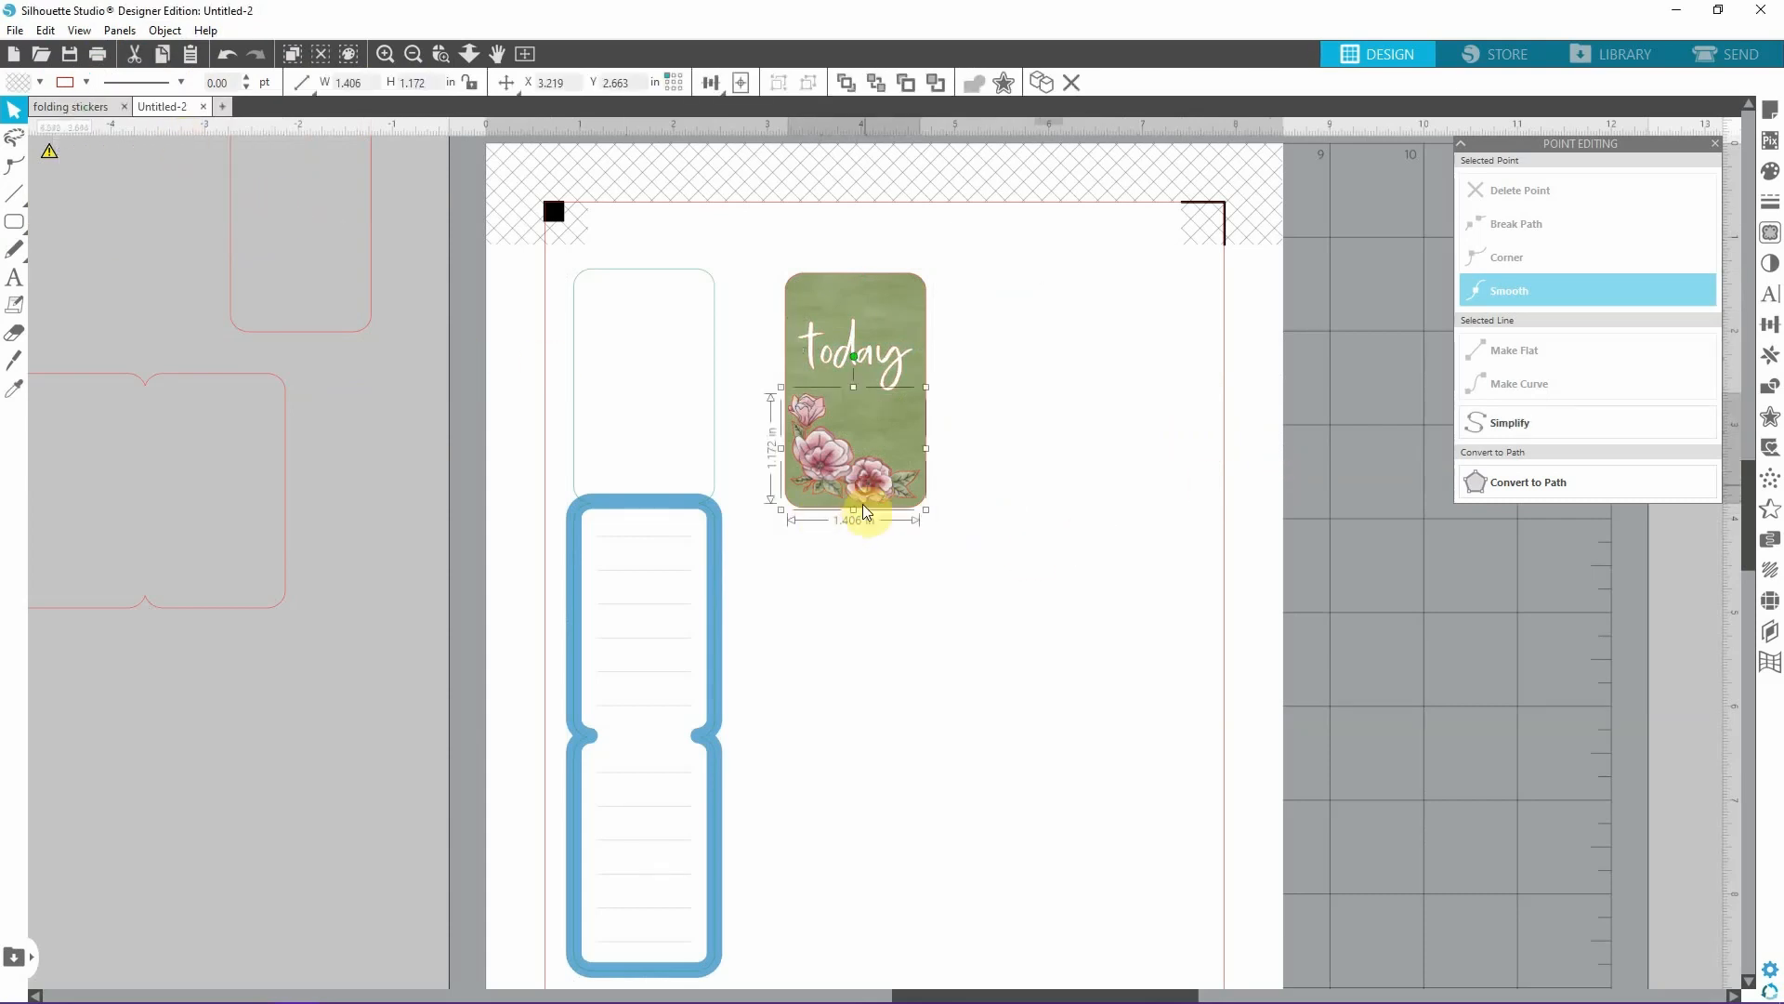
pyautogui.moveTo(848, 513); pyautogui.dragTo(848, 508)
pyautogui.click(87, 83)
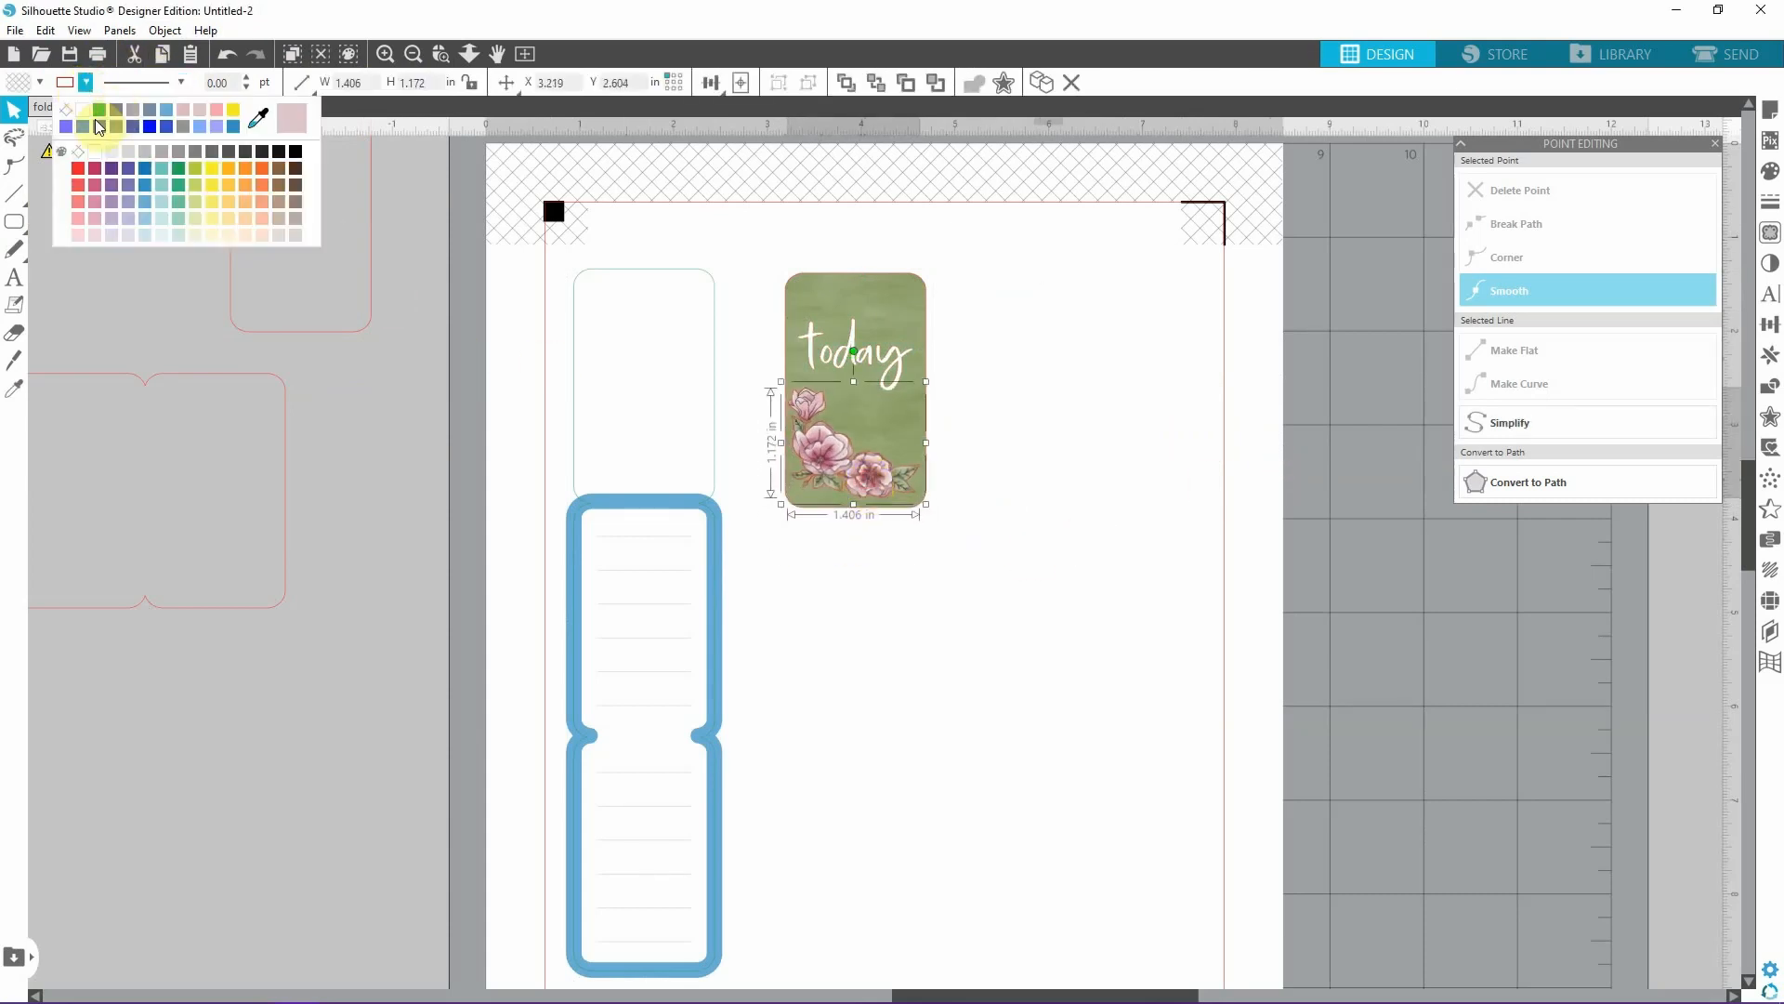
pyautogui.click(77, 119)
pyautogui.click(1111, 494)
# Group the green rectangle, the word "today" and the flowers into one cover.
pyautogui.click(925, 447)
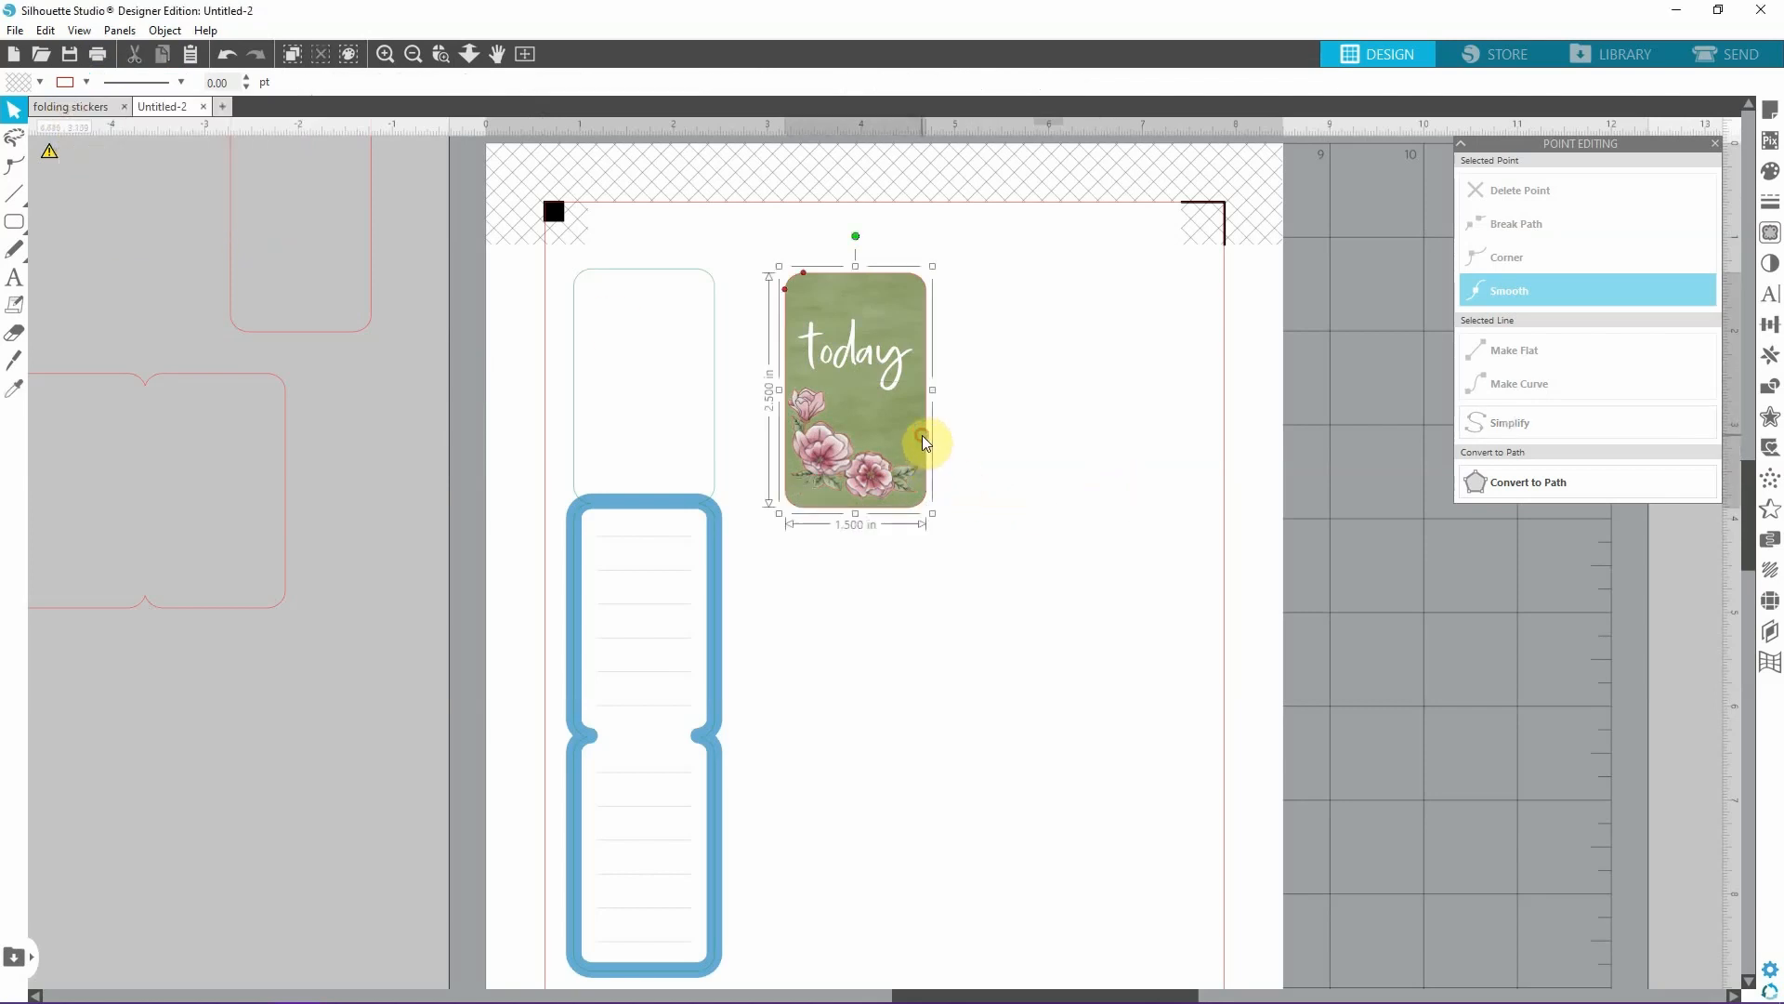
pyautogui.click(1140, 480)
pyautogui.click(669, 270)
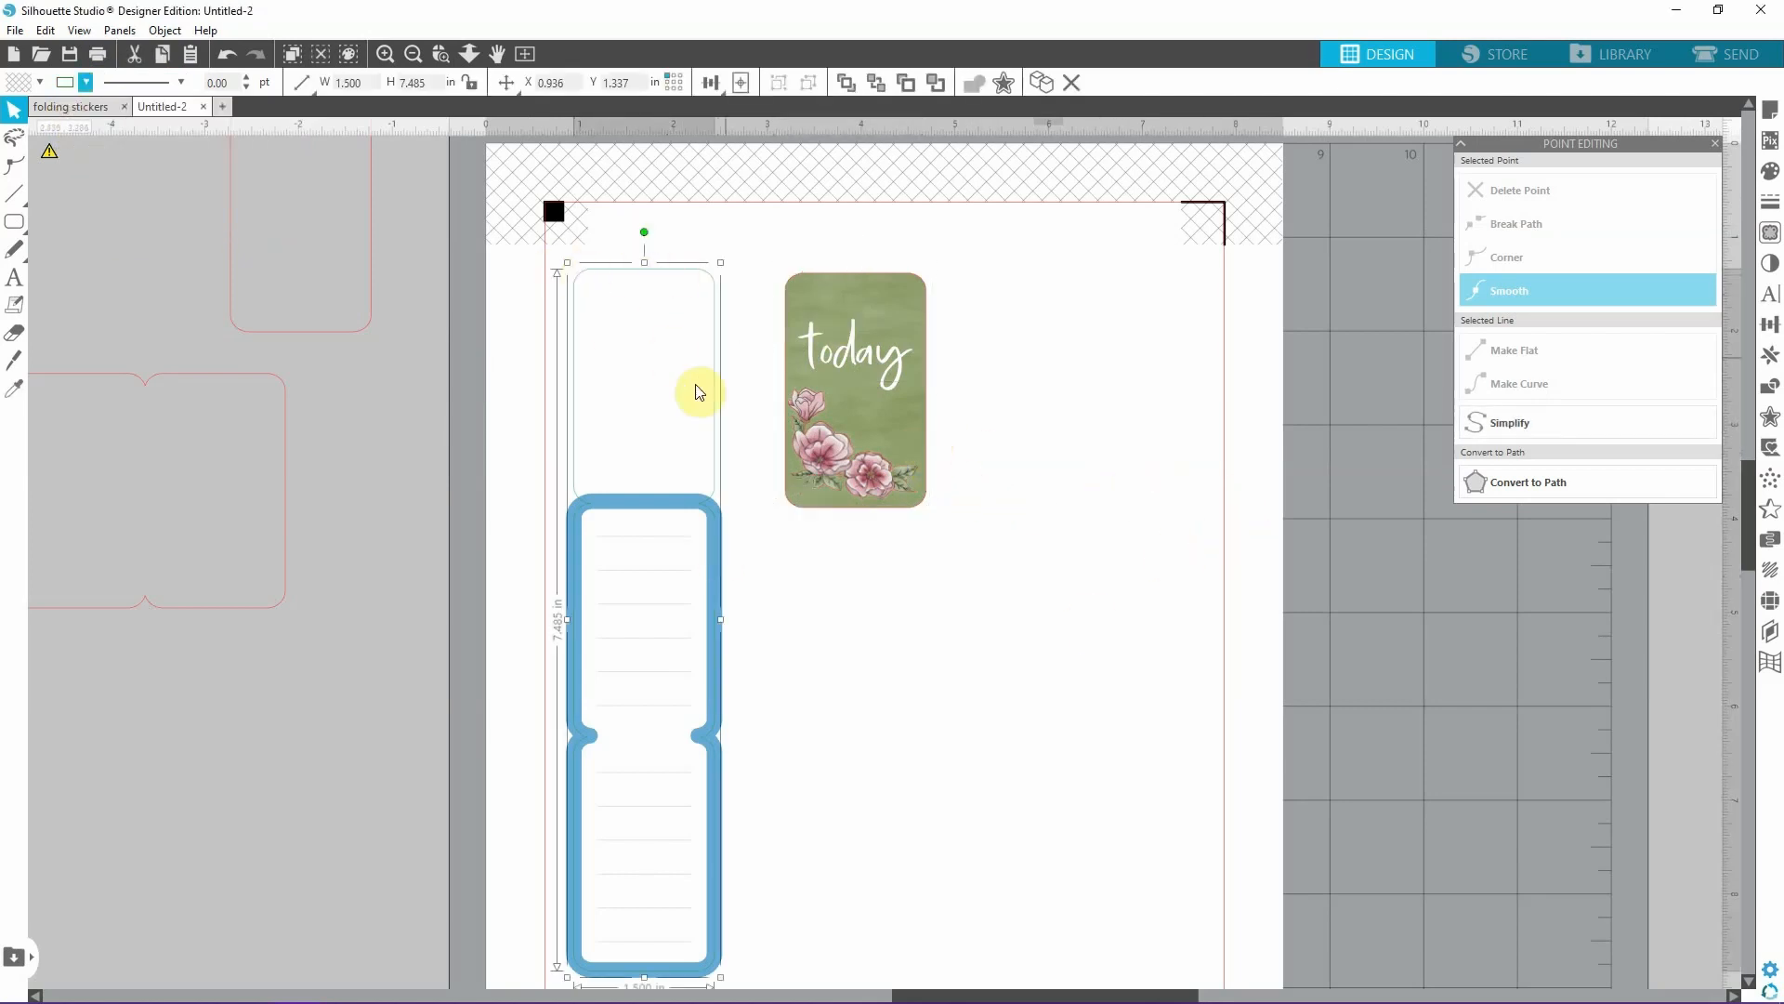
pyautogui.click(995, 450)
pyautogui.moveTo(777, 258); pyautogui.dragTo(1016, 538)
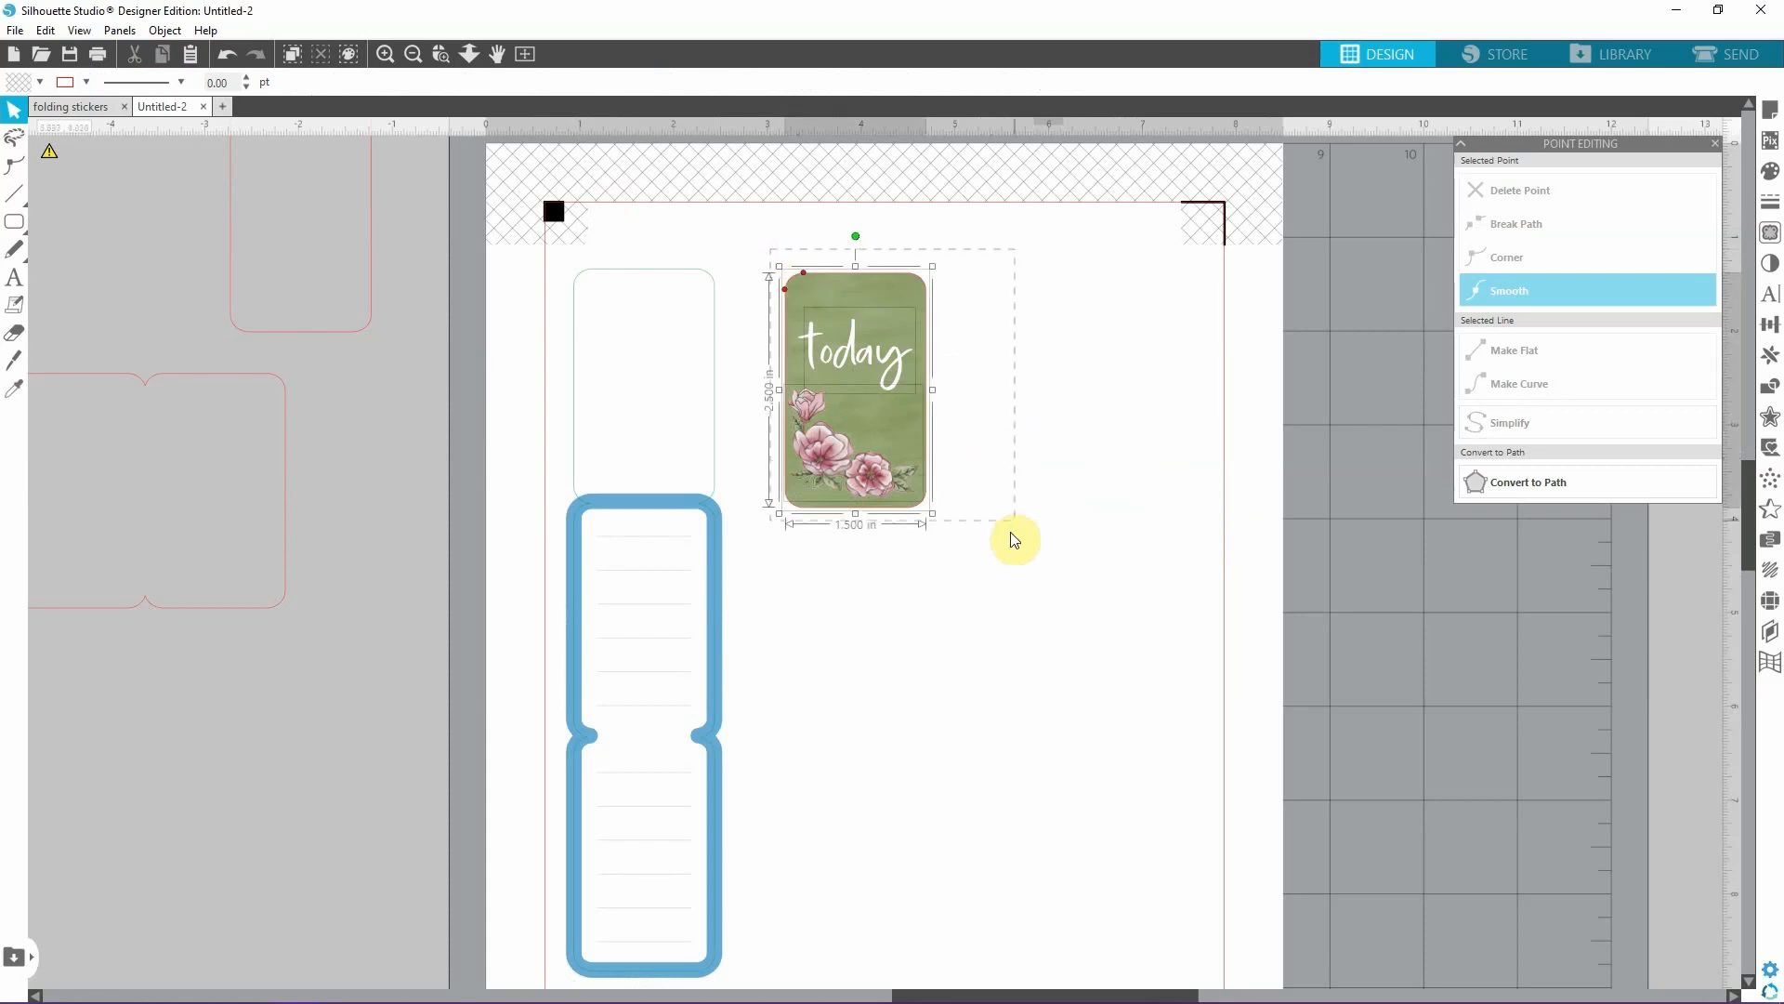
pyautogui.click(1007, 465)
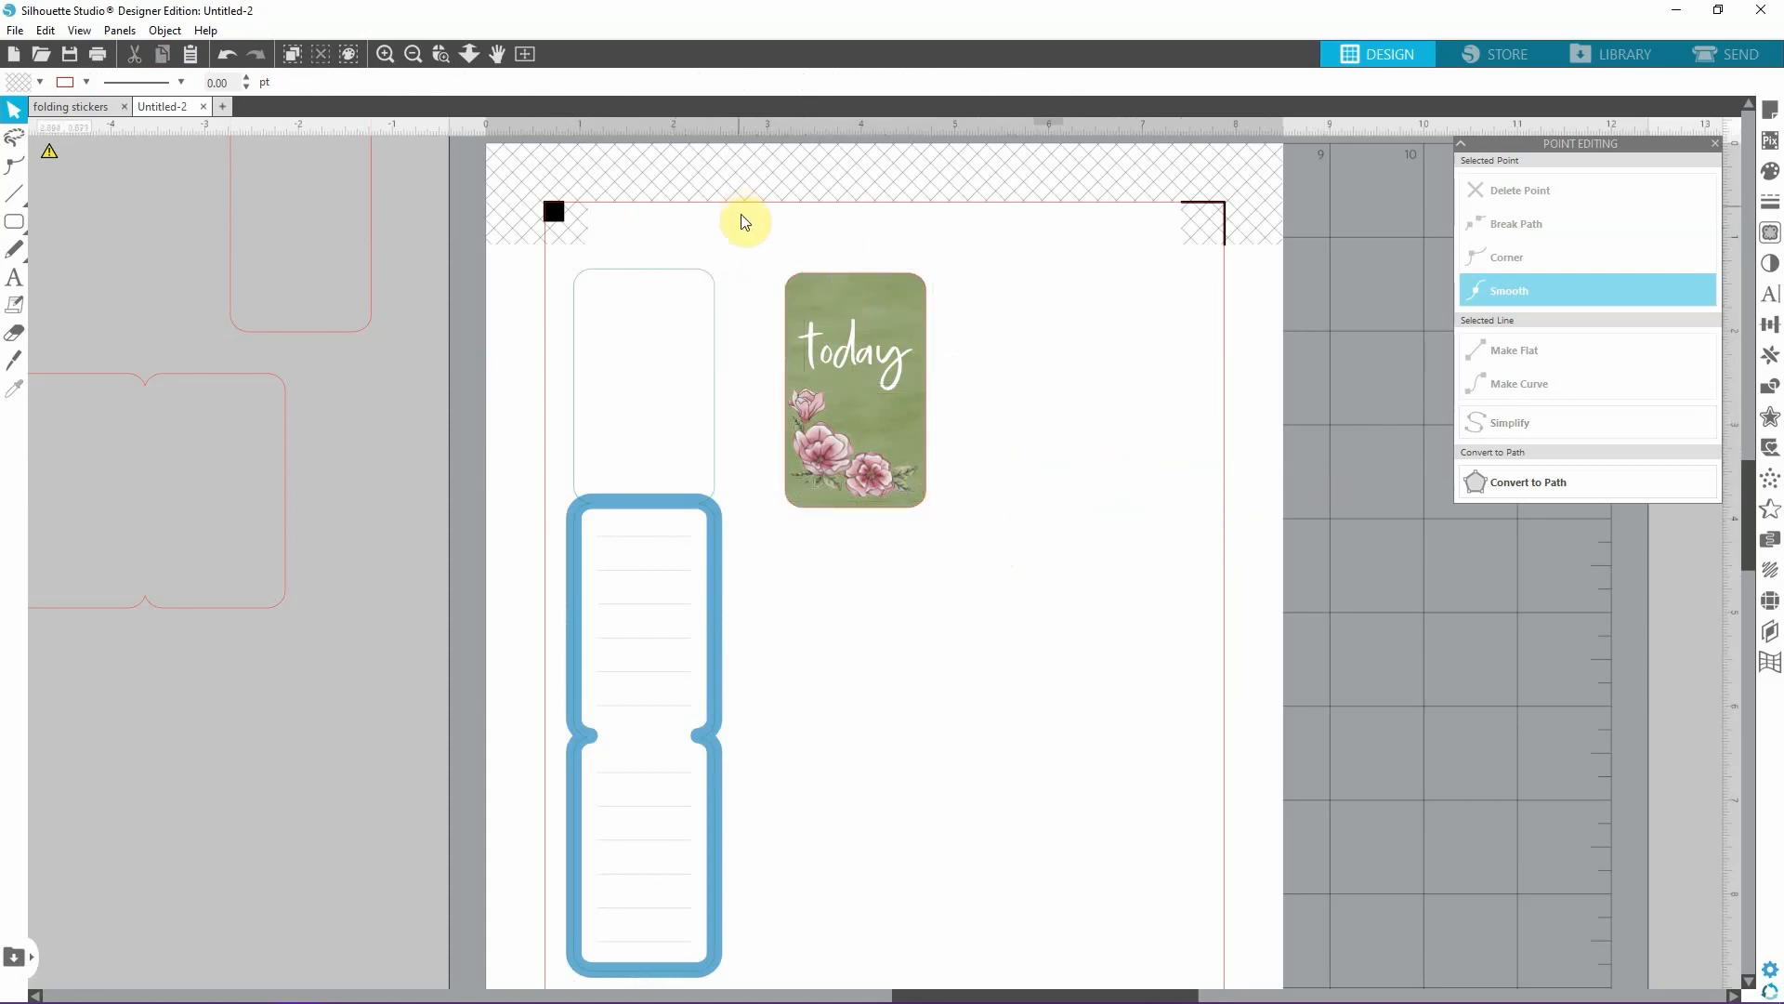
pyautogui.moveTo(740, 219); pyautogui.dragTo(1006, 553)
pyautogui.rightClick(904, 426)
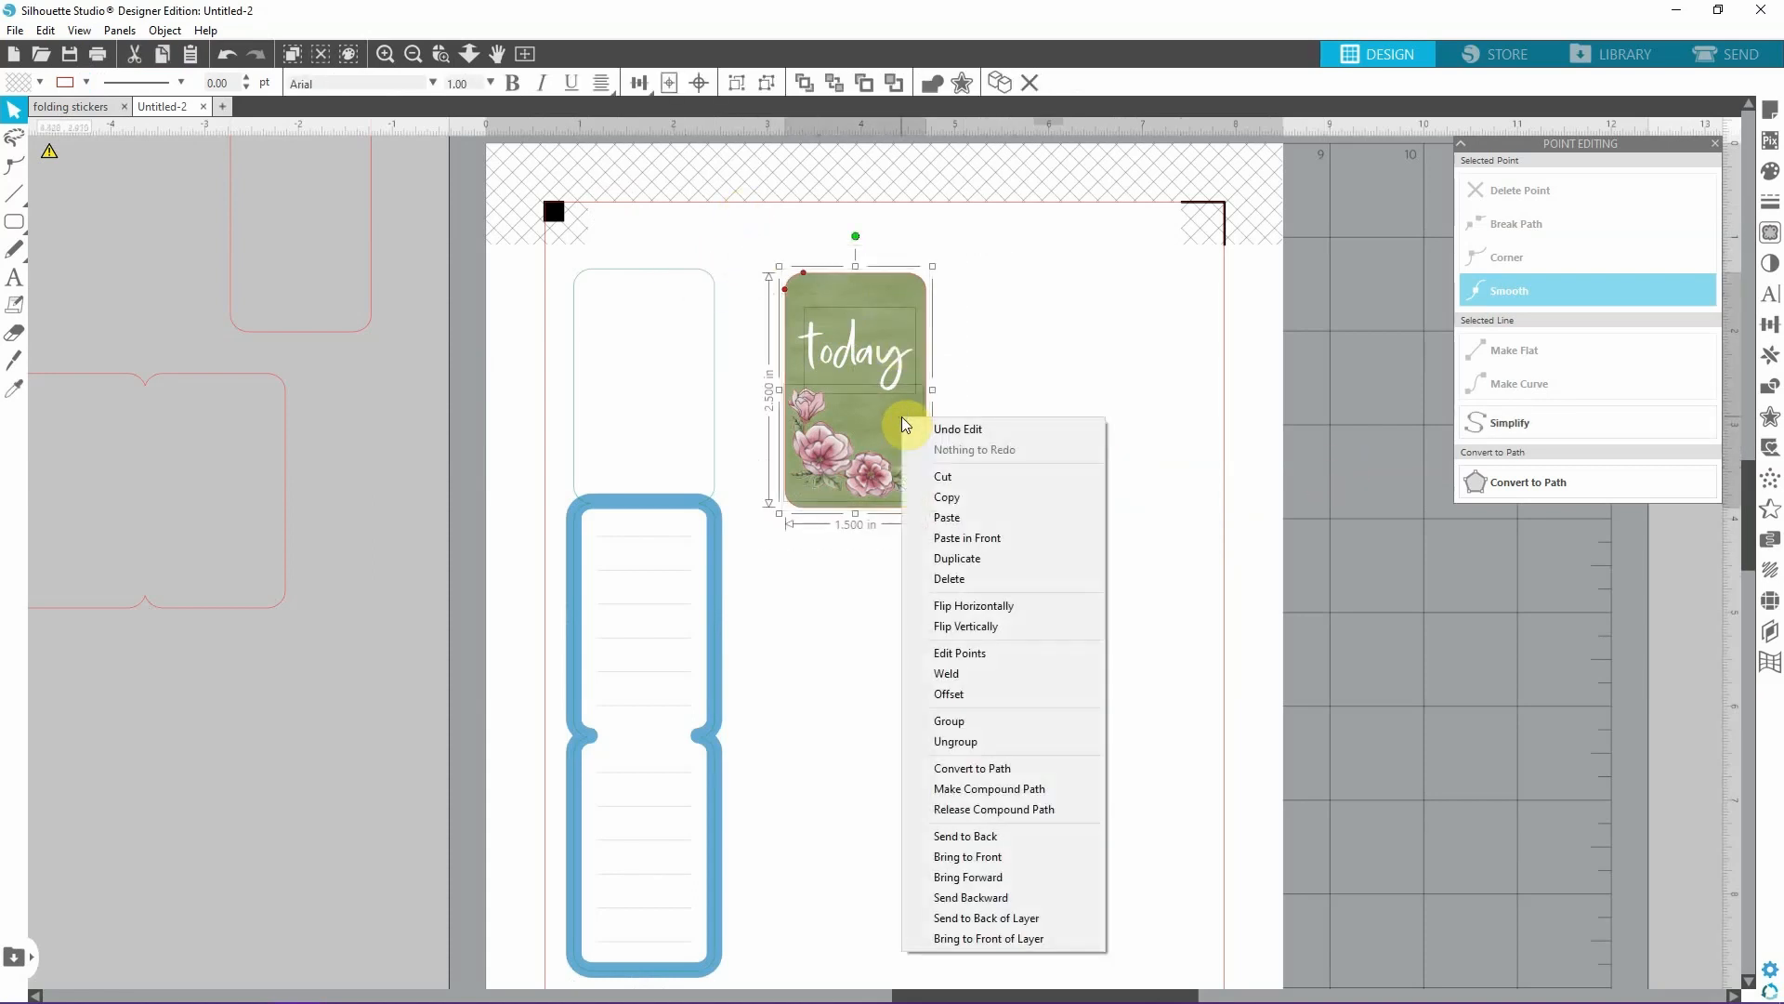
pyautogui.click(1068, 462)
# Place the grouped cover over the blank panel above the blue-bordered writing area.
pyautogui.moveTo(909, 456); pyautogui.dragTo(699, 419)
pyautogui.click(1107, 562)
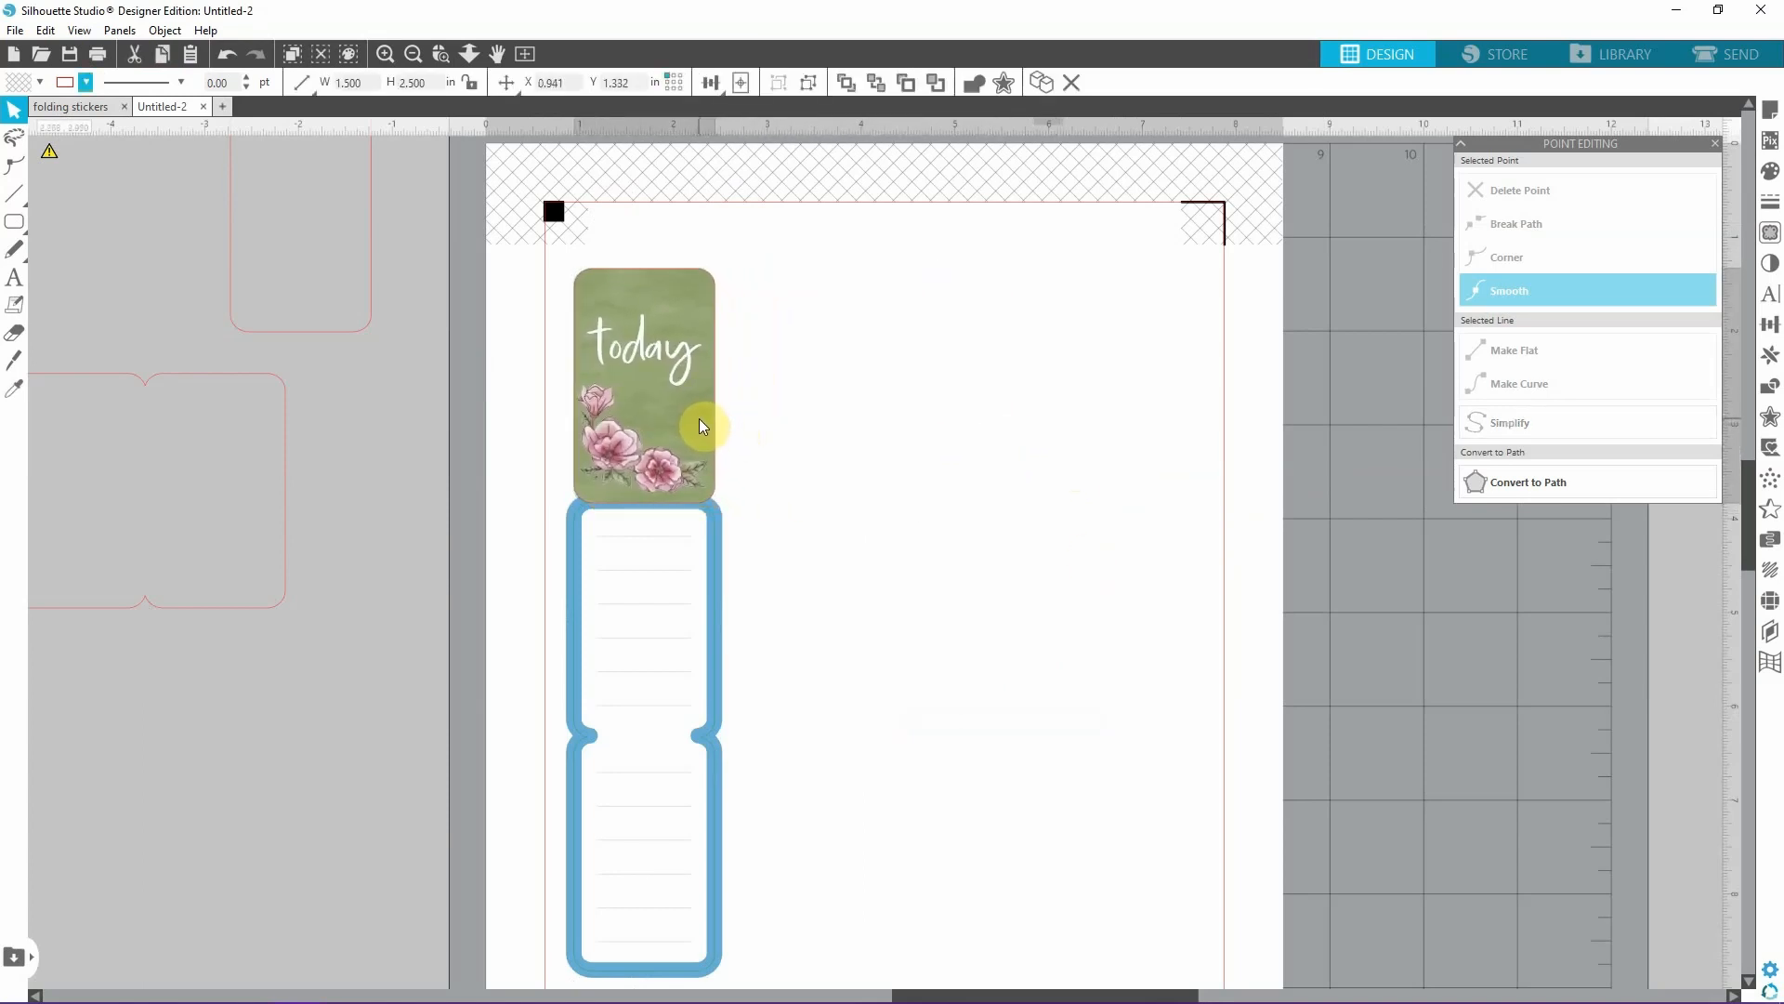
pyautogui.click(870, 433)
# Fine-tune the cover's position in small nudges so its edges match the blank panel's outline.
pyautogui.click(386, 58)
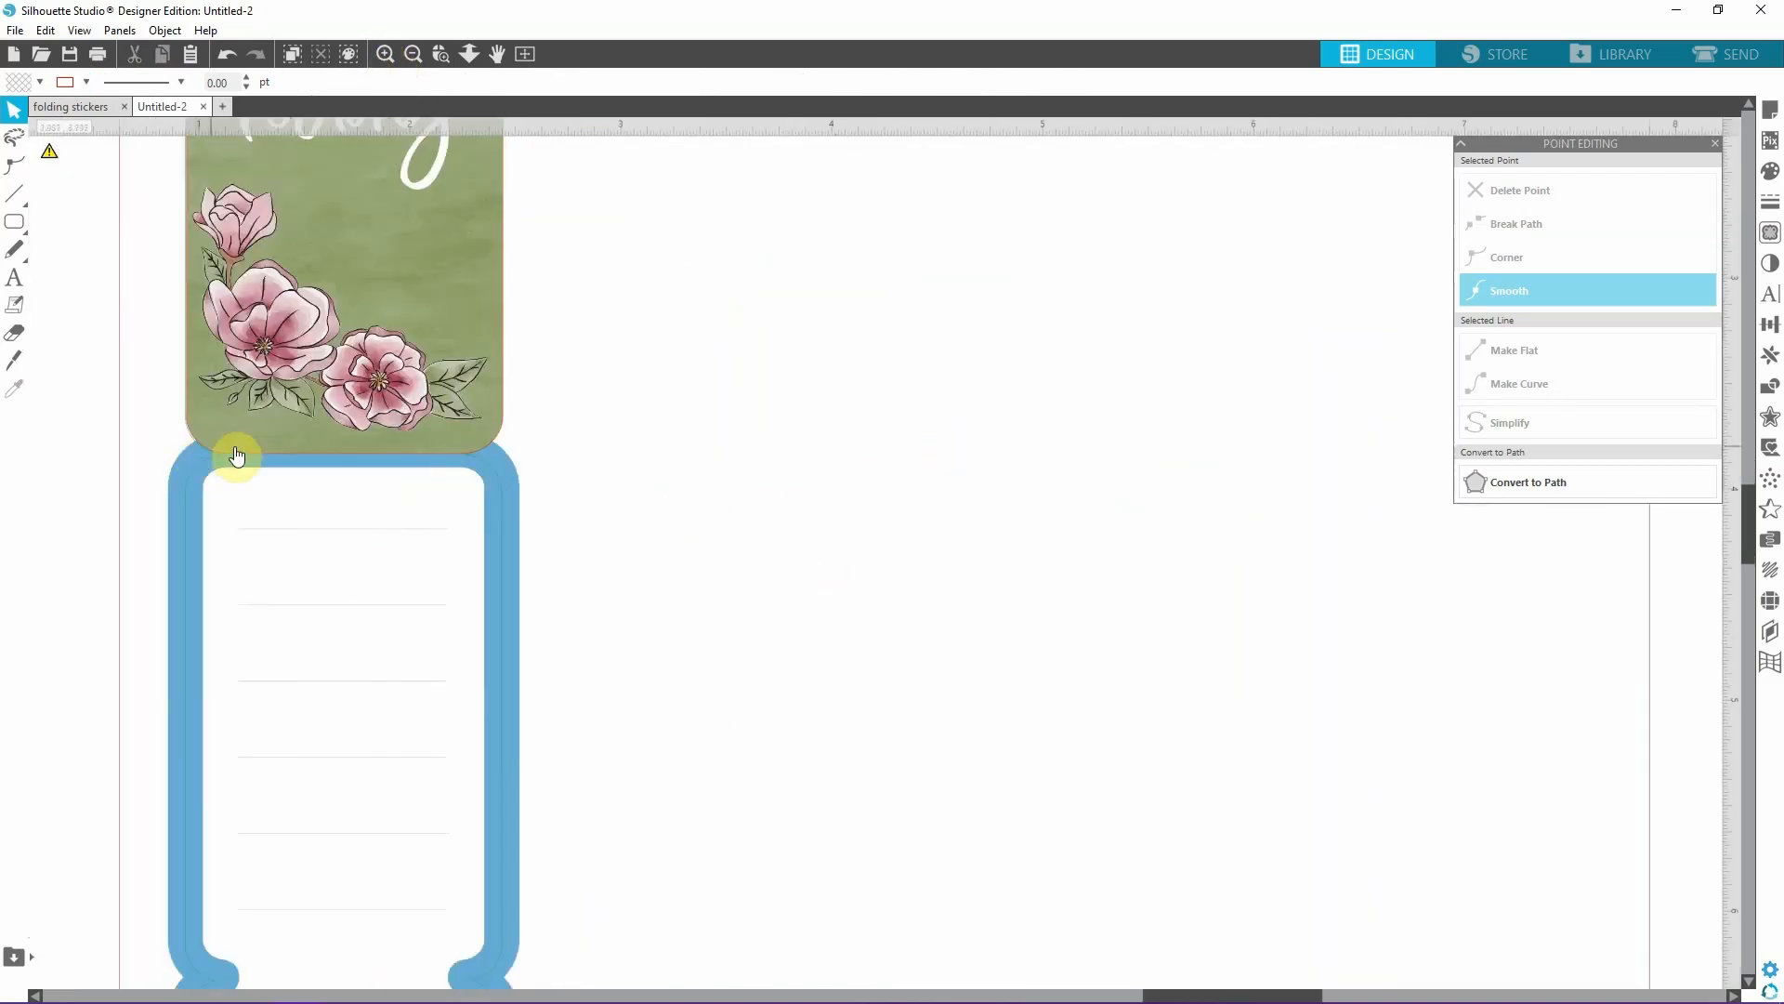
pyautogui.click(323, 398)
pyautogui.press('Left')
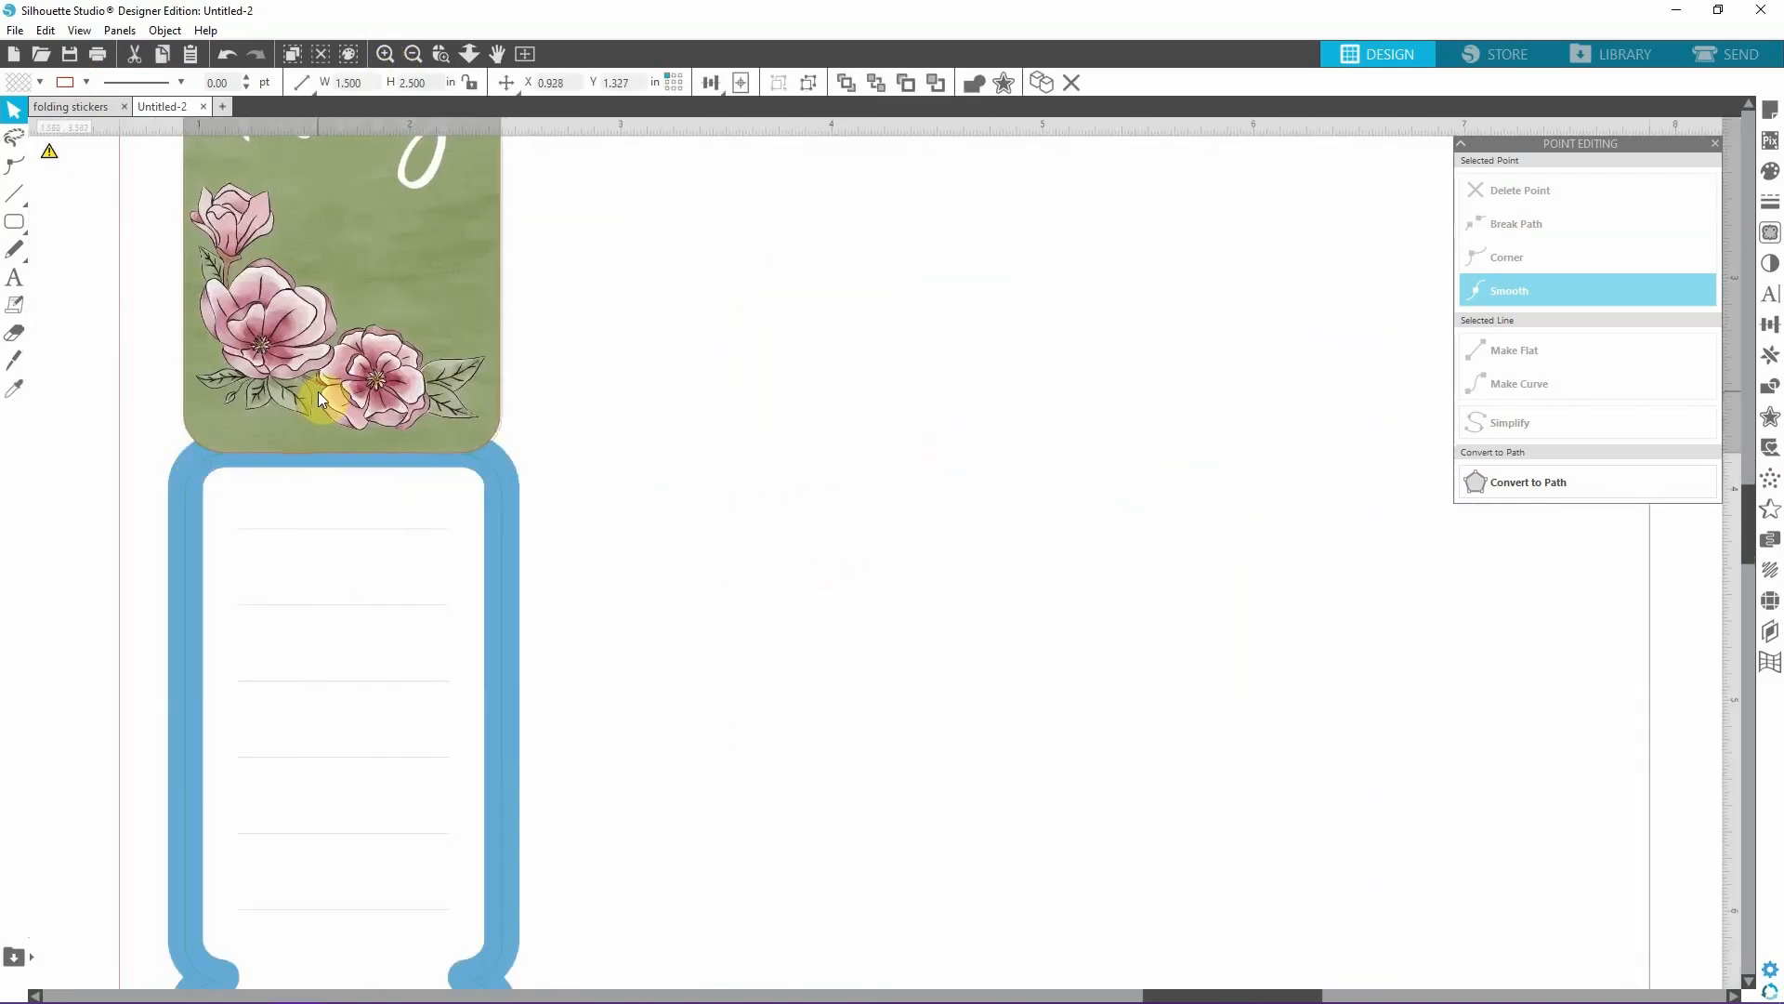
pyautogui.click(759, 425)
pyautogui.press('Right')
pyautogui.click(397, 290)
pyautogui.press('Right')
pyautogui.press('Right')
pyautogui.press('Down')
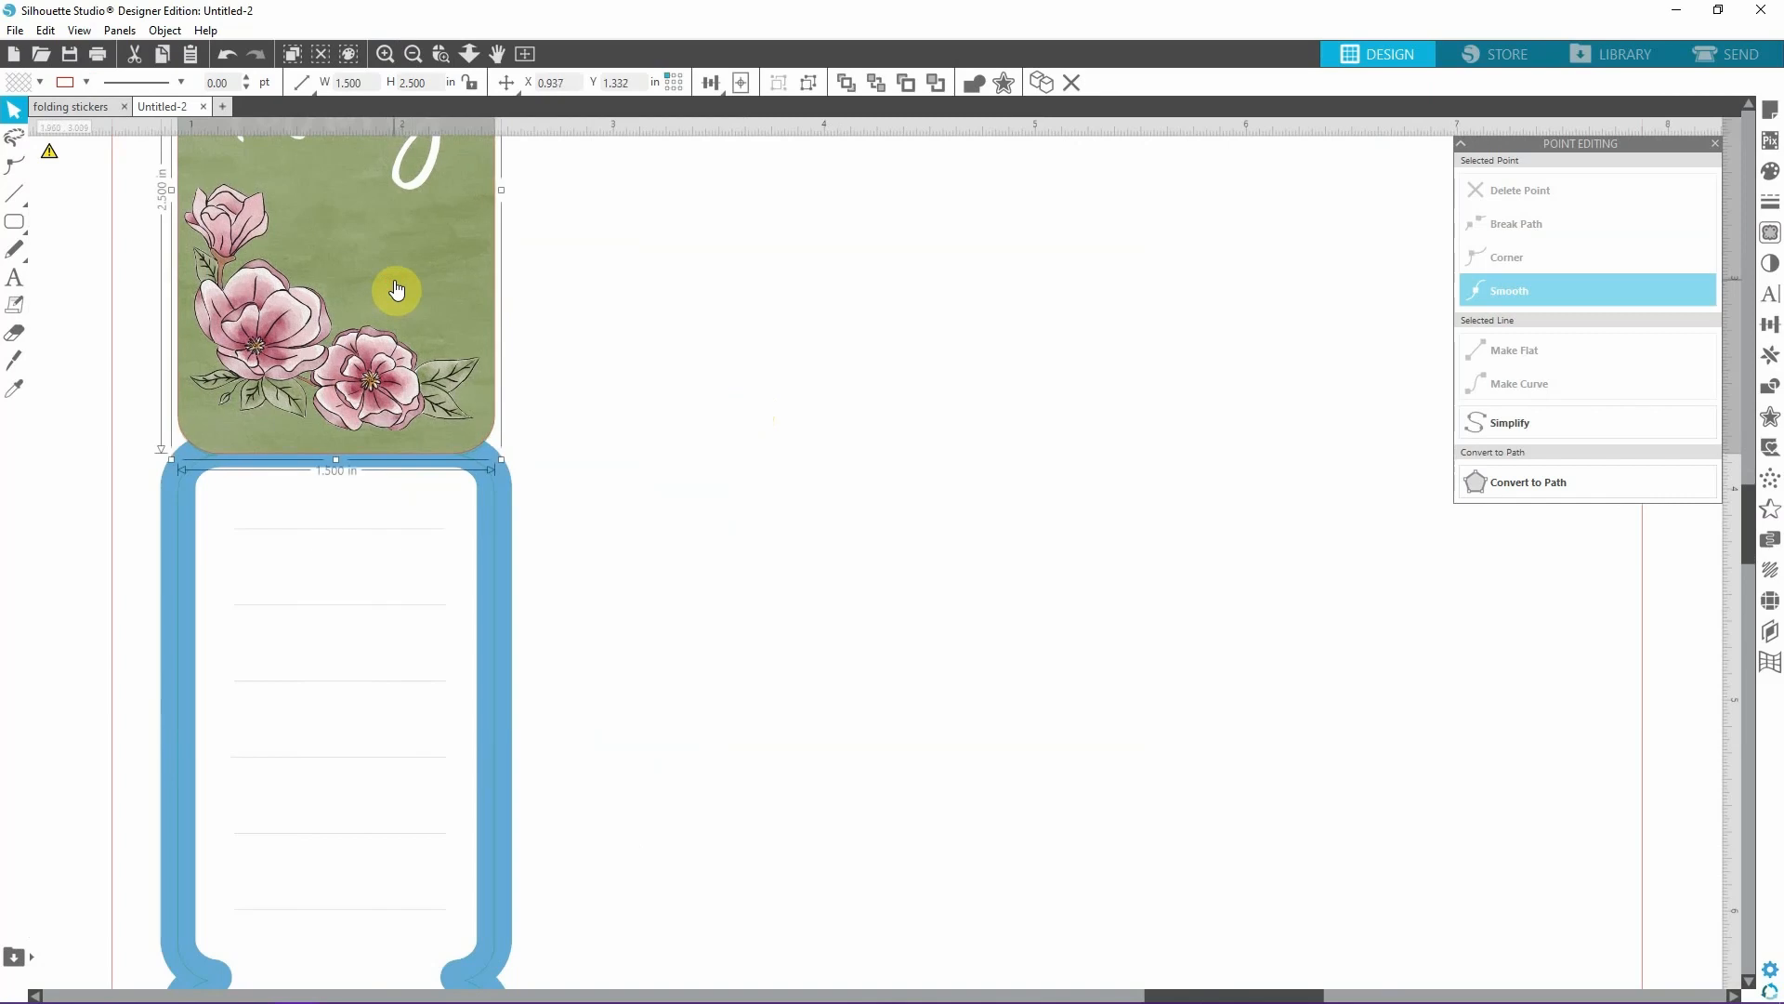
pyautogui.click(864, 362)
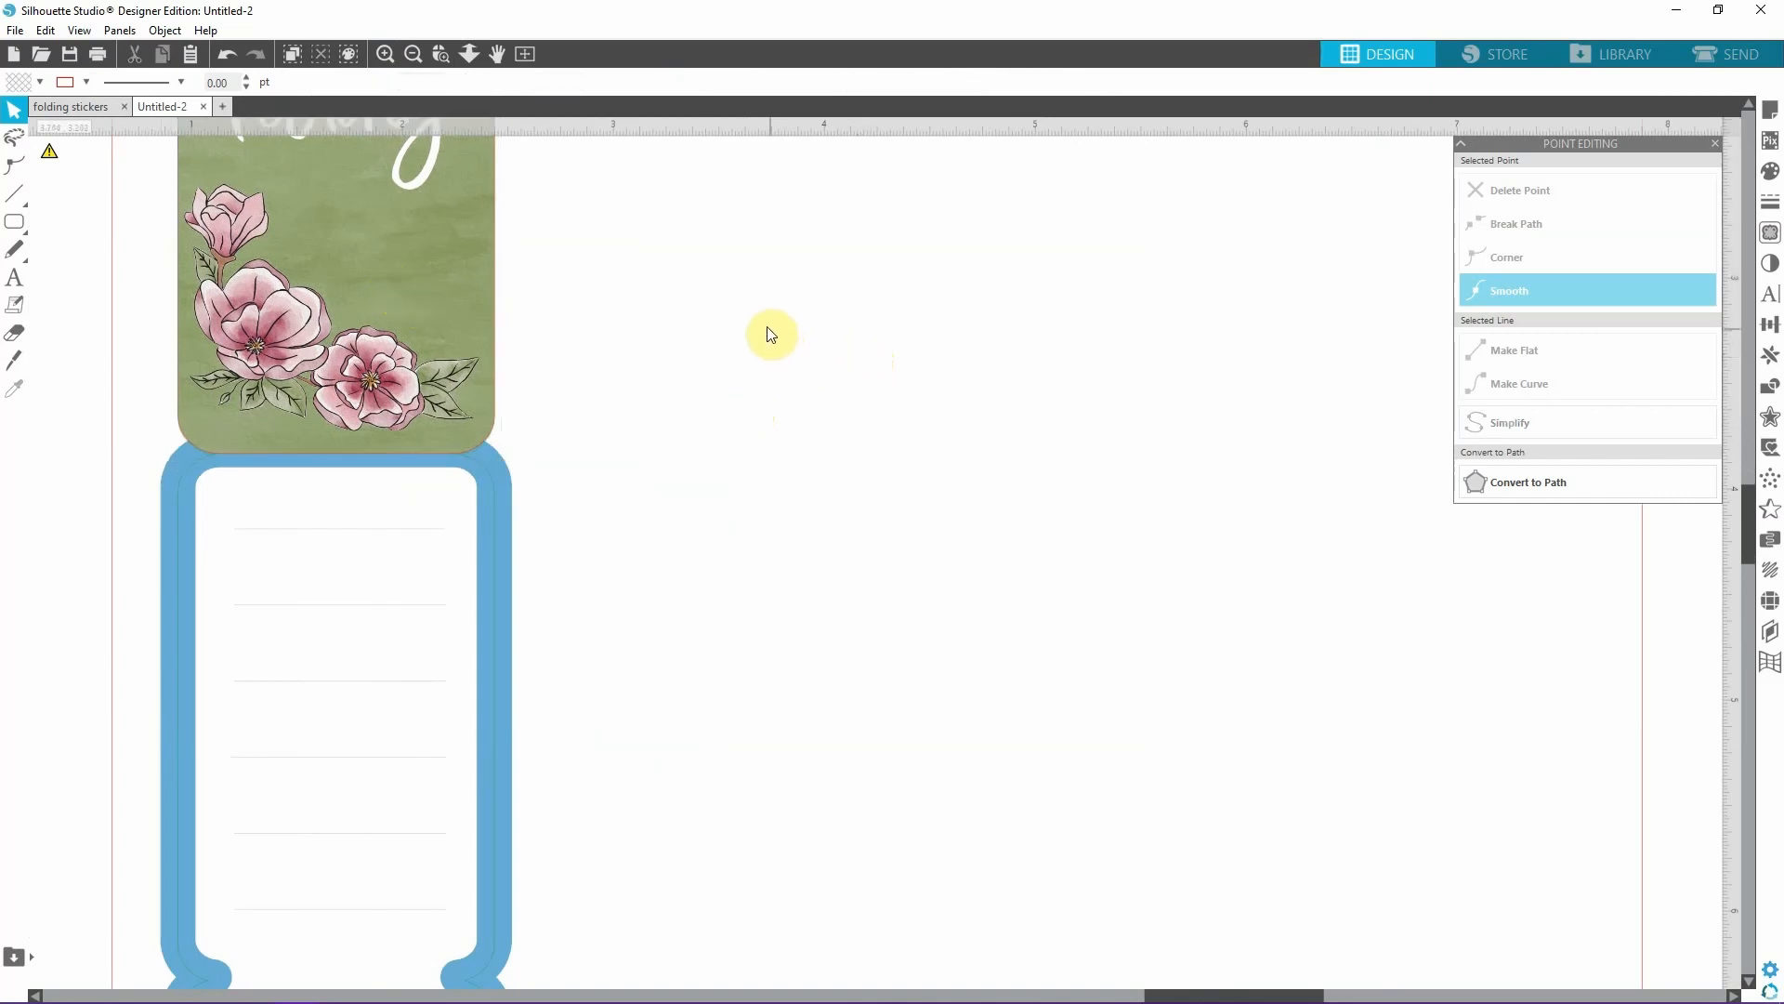
# Shift the cover slightly and compare its edges with the green cut outline in the cut preview.
pyautogui.click(413, 55)
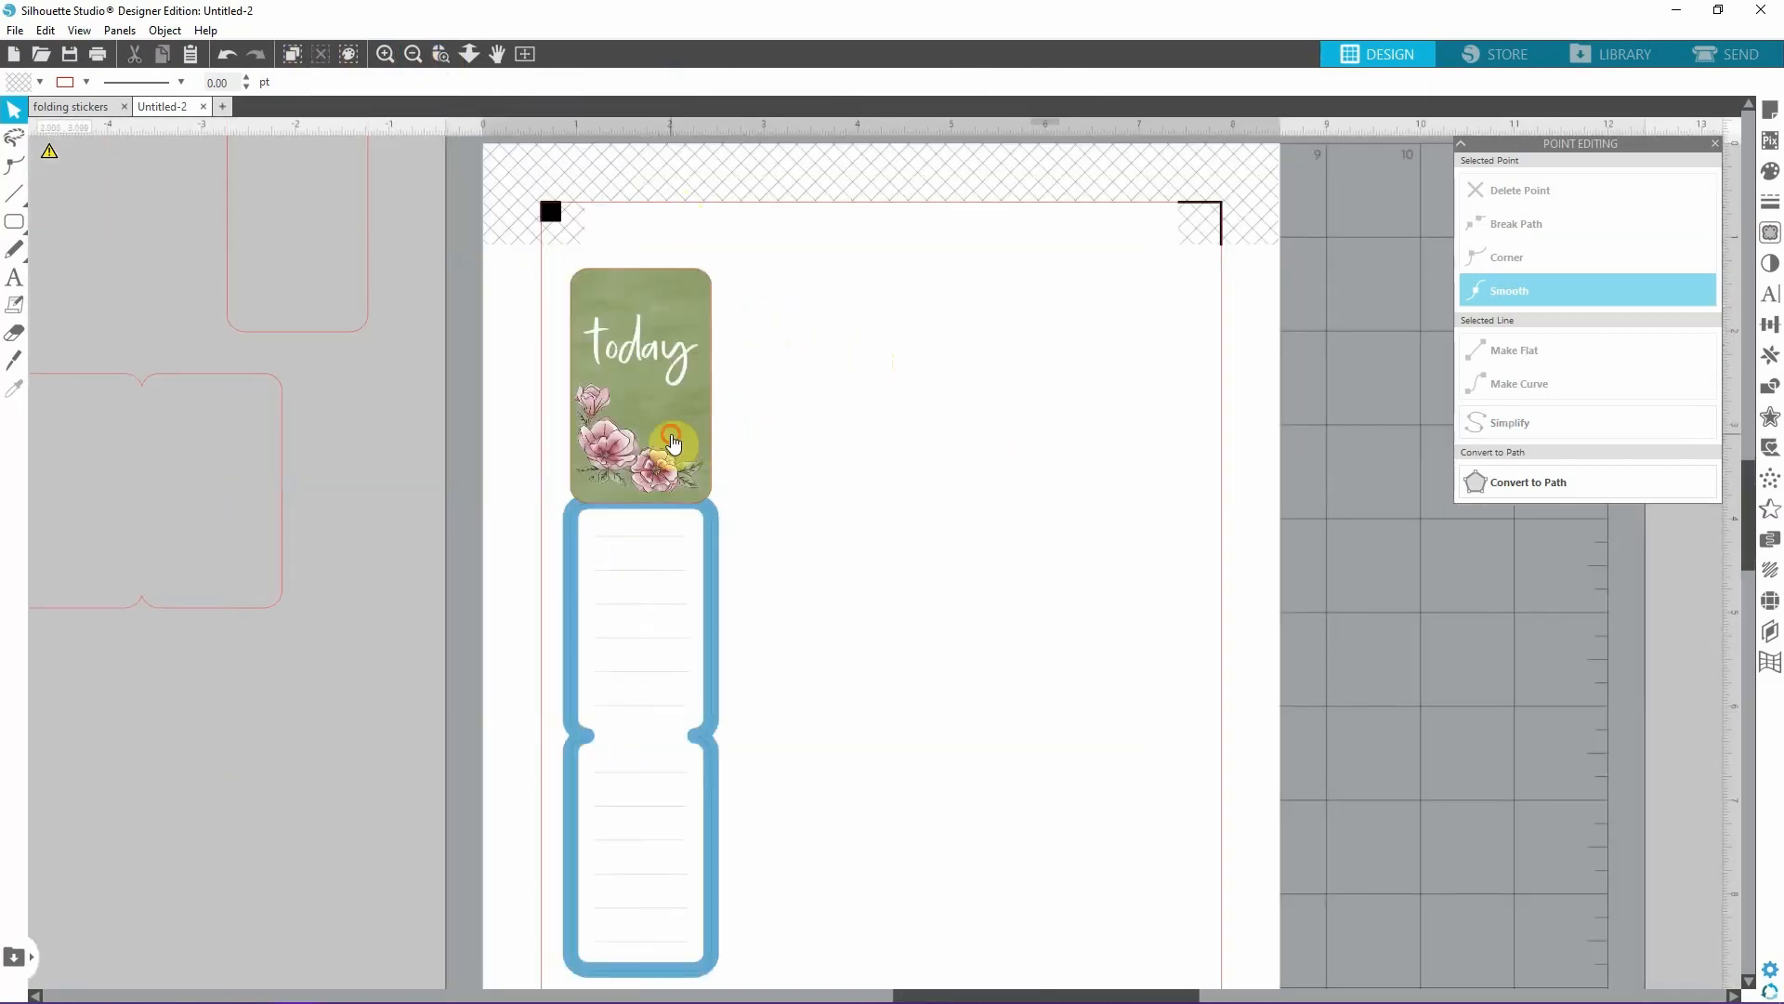
pyautogui.moveTo(672, 444)
pyautogui.mouseDown()
pyautogui.moveTo(881, 433)
pyautogui.moveTo(670, 432)
pyautogui.mouseUp()
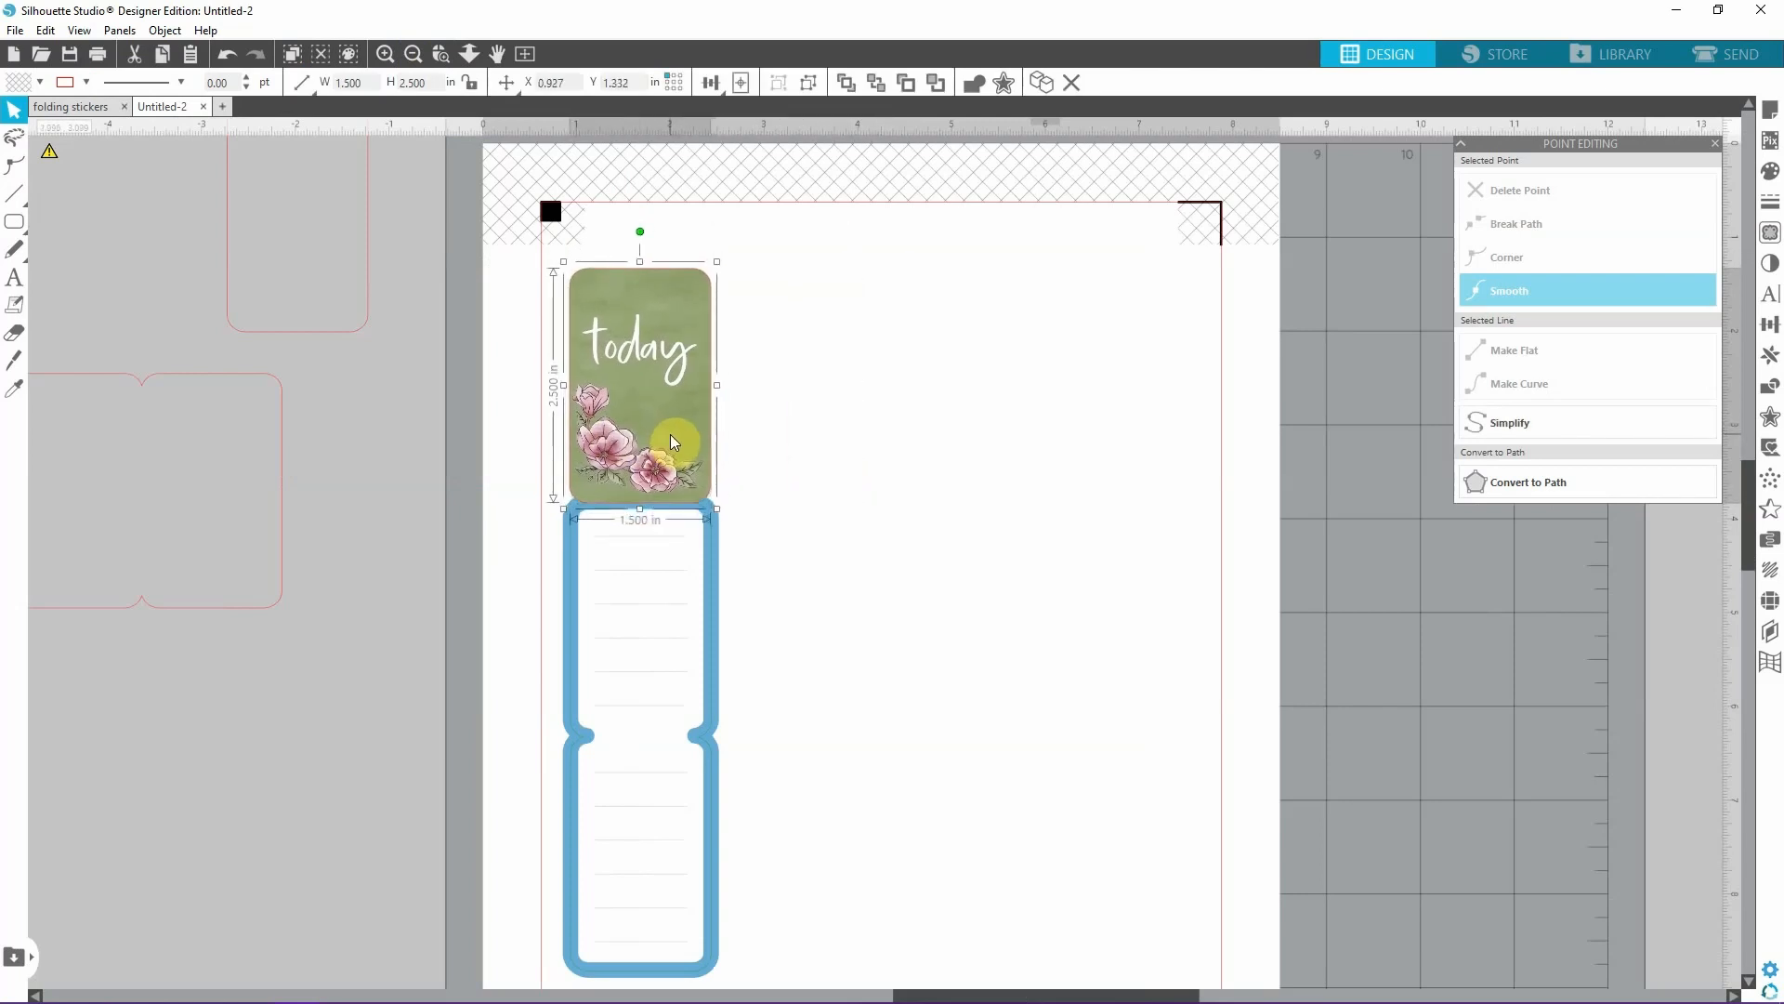
pyautogui.click(939, 437)
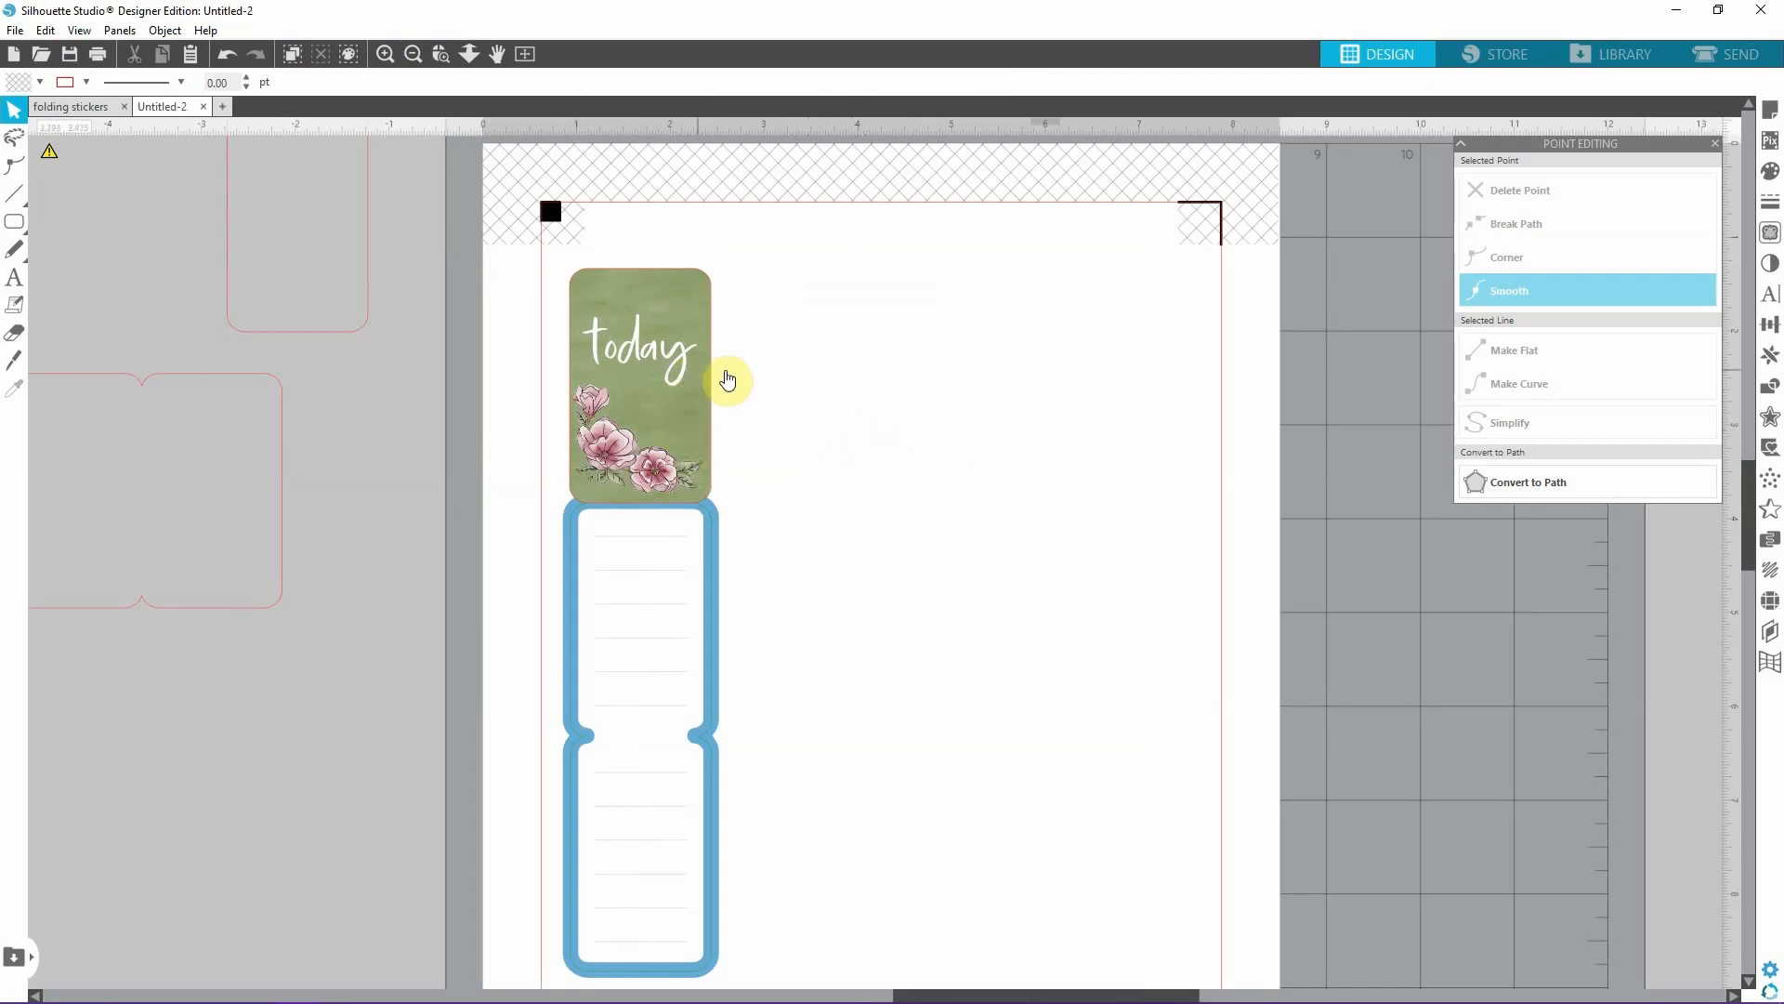
pyautogui.click(1728, 54)
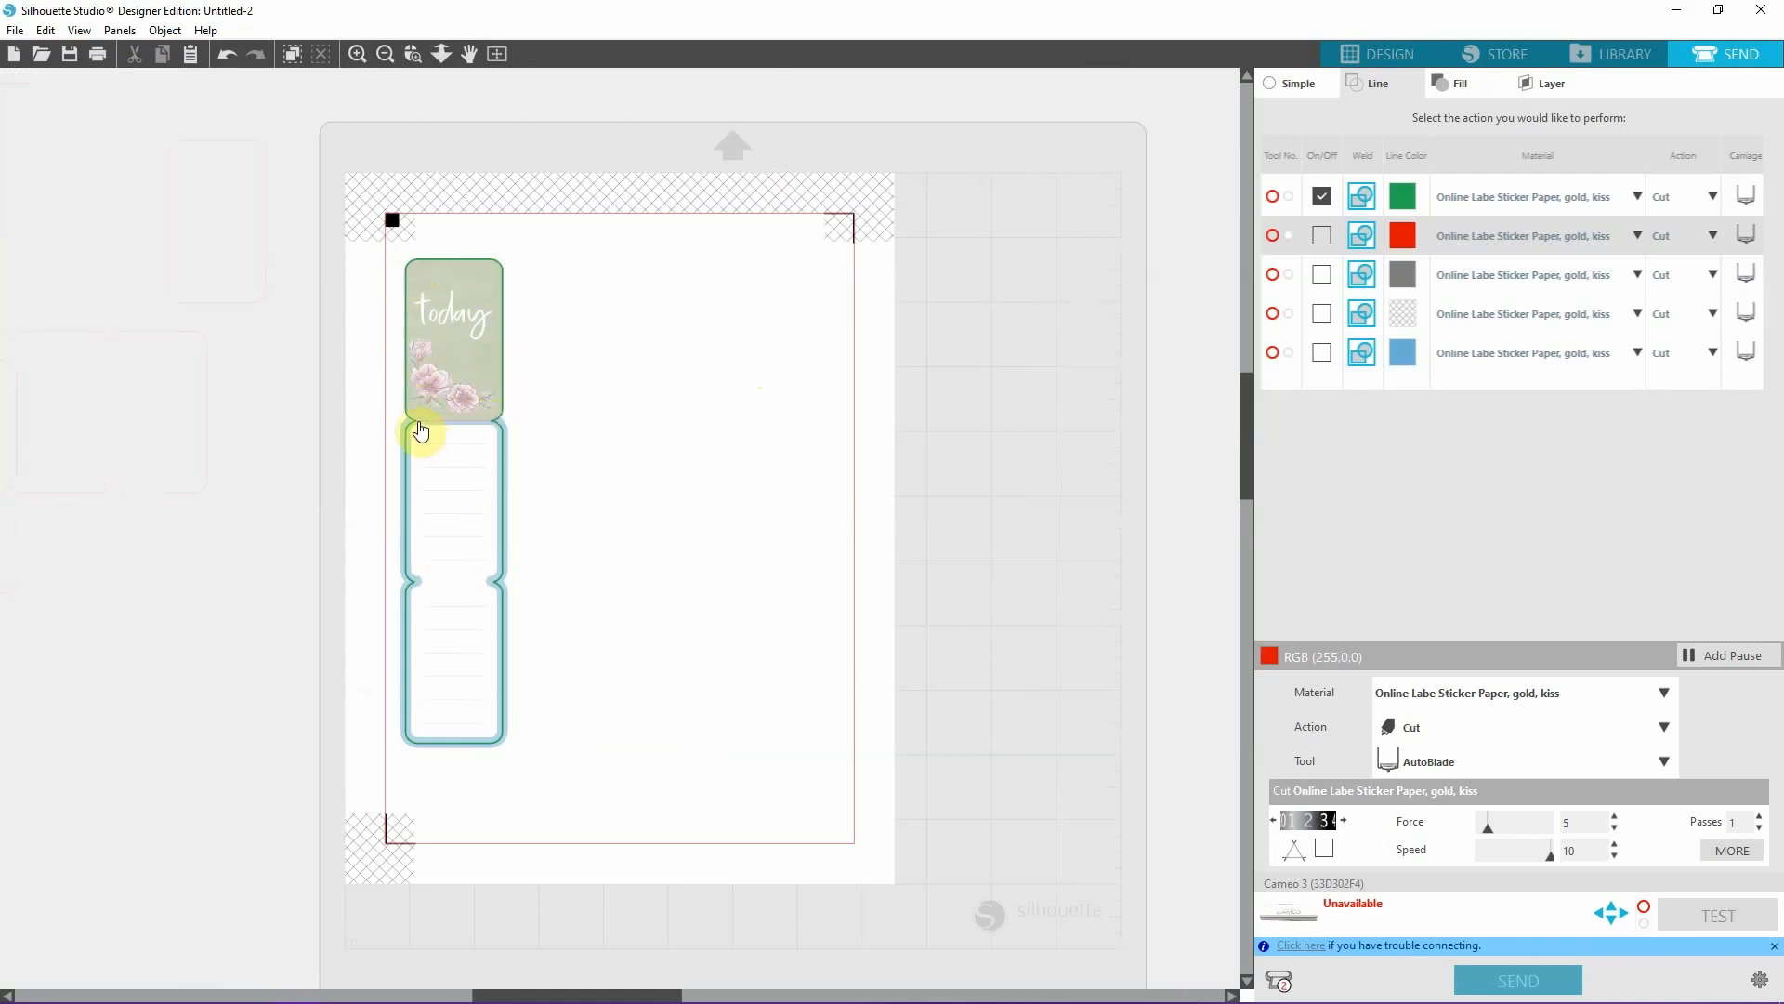
pyautogui.click(1375, 52)
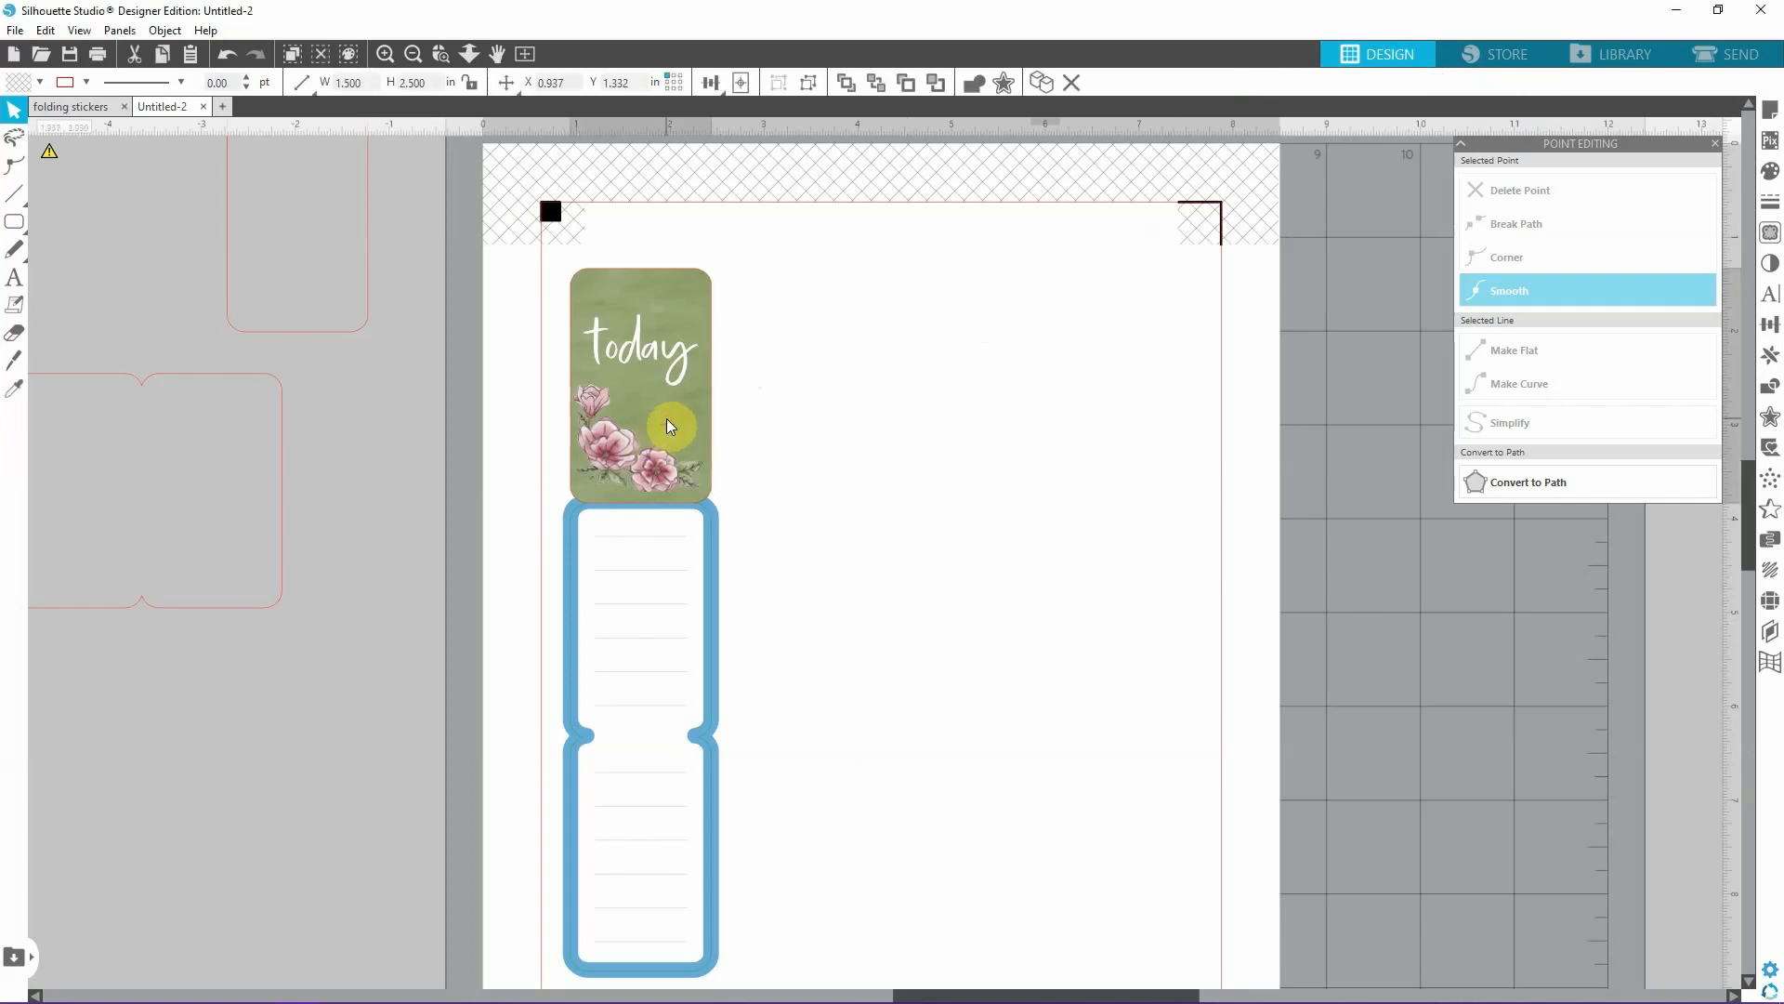
# Move the cover off the blank panel and set its width to 1.6 in with the aspect ratio locked.
pyautogui.moveTo(666, 418); pyautogui.dragTo(755, 406)
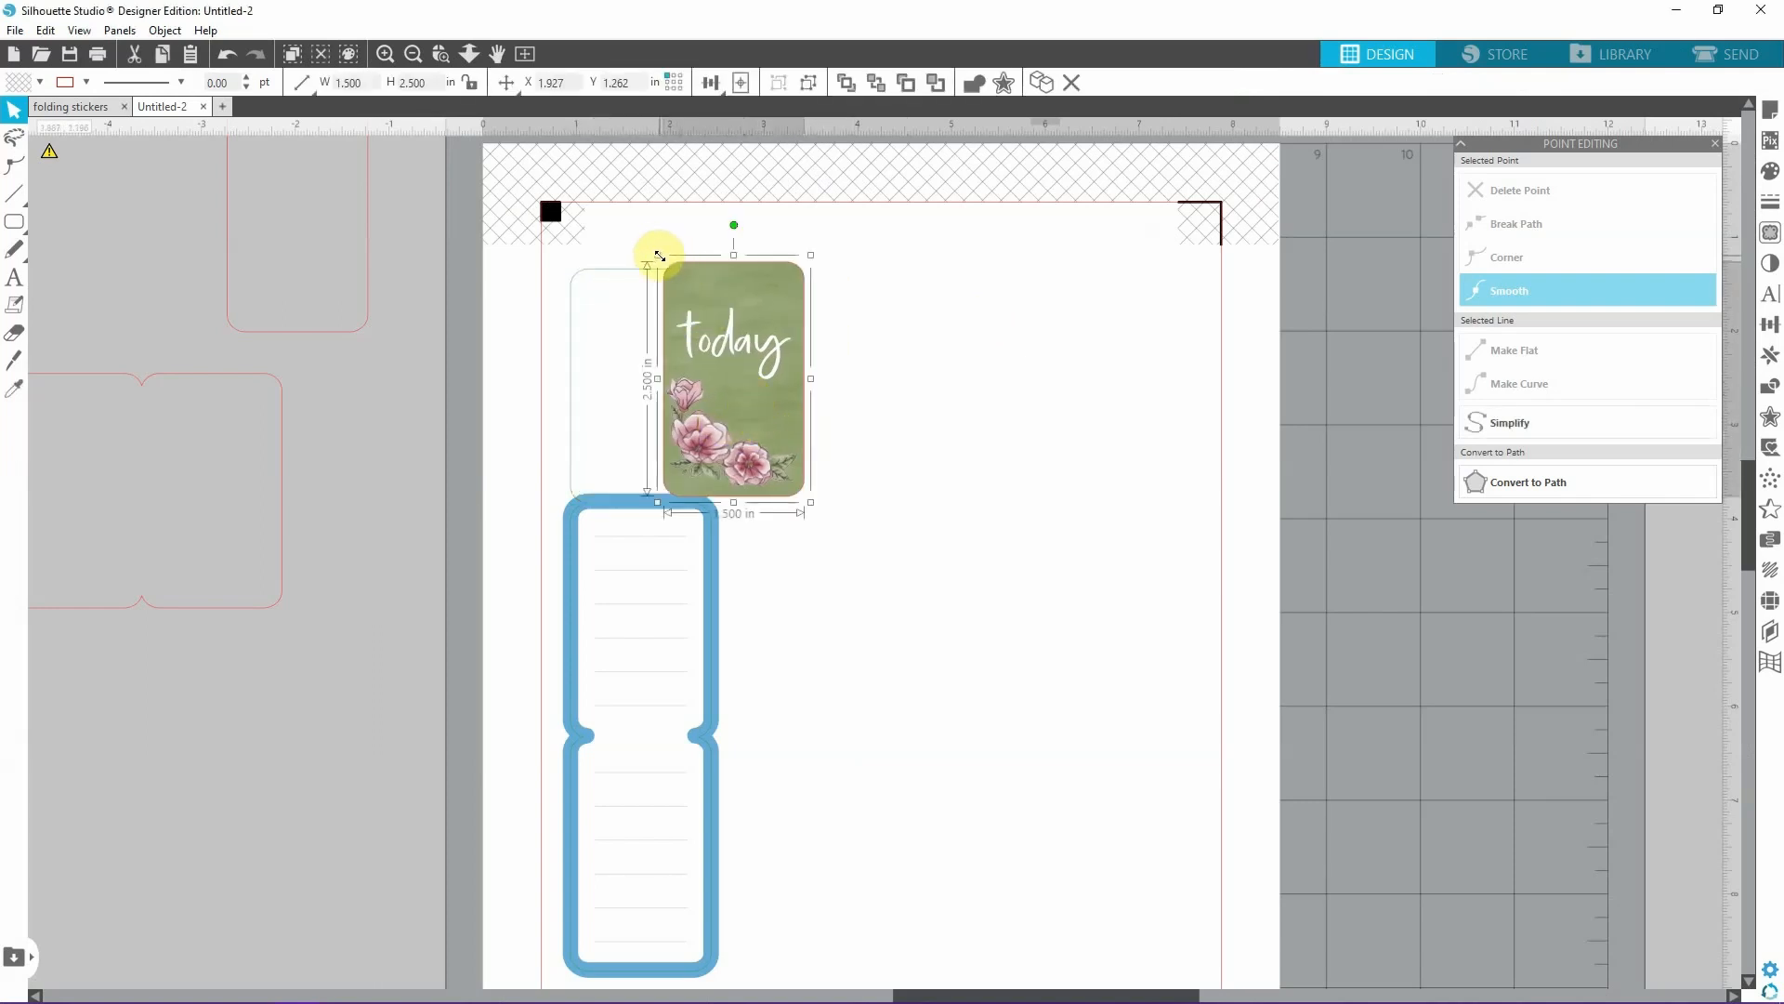
pyautogui.click(725, 290)
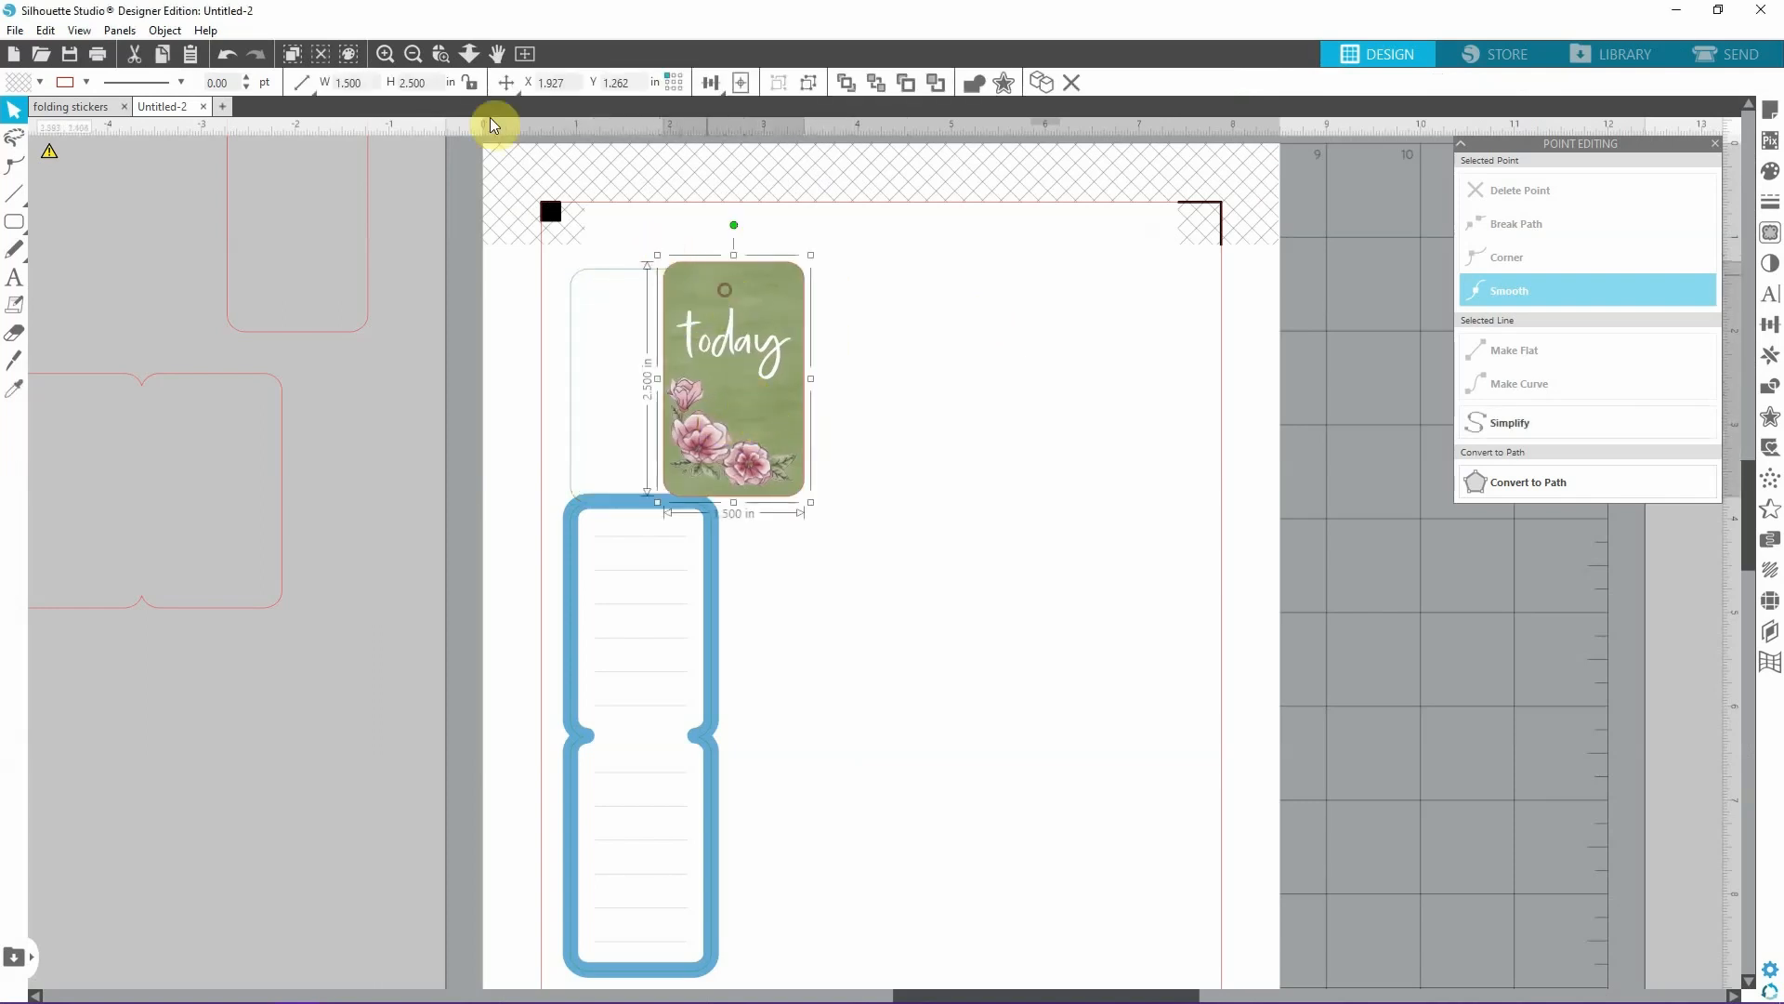
pyautogui.doubleClick(347, 84)
pyautogui.write('1.6')
pyautogui.press('Return')
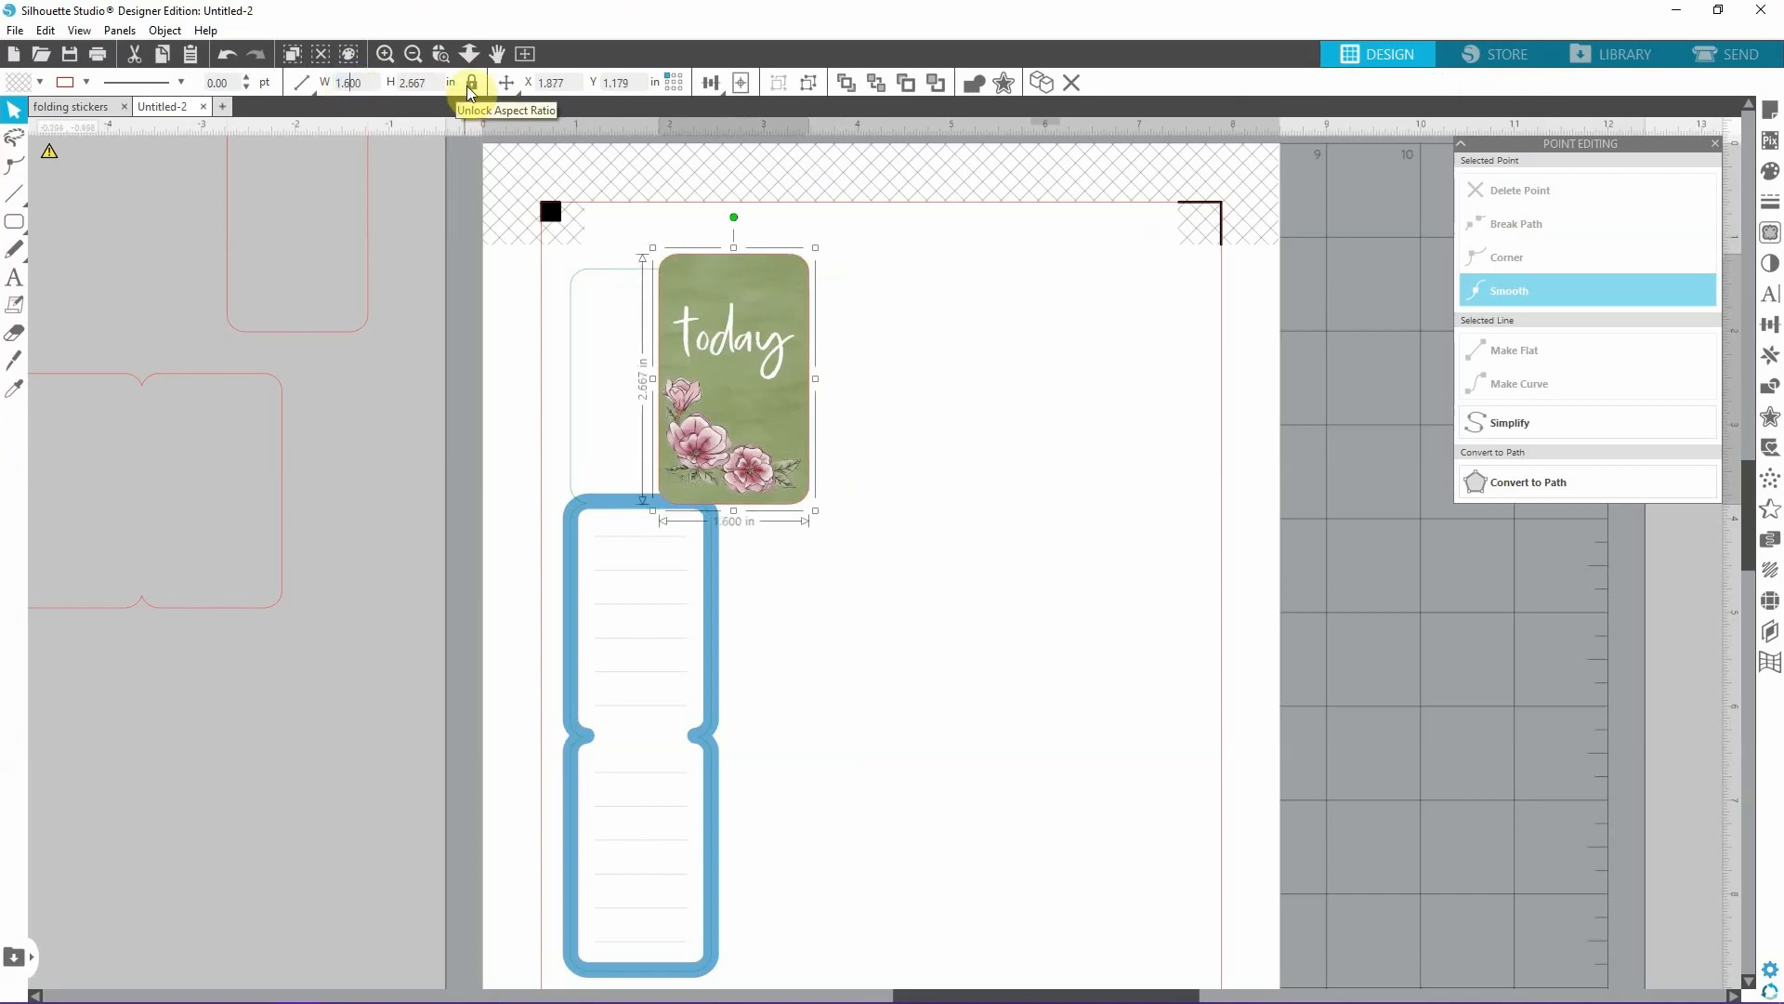
# Send the enlarged cover behind the blue border and centre it over the blank top panel.
pyautogui.rightClick(755, 411)
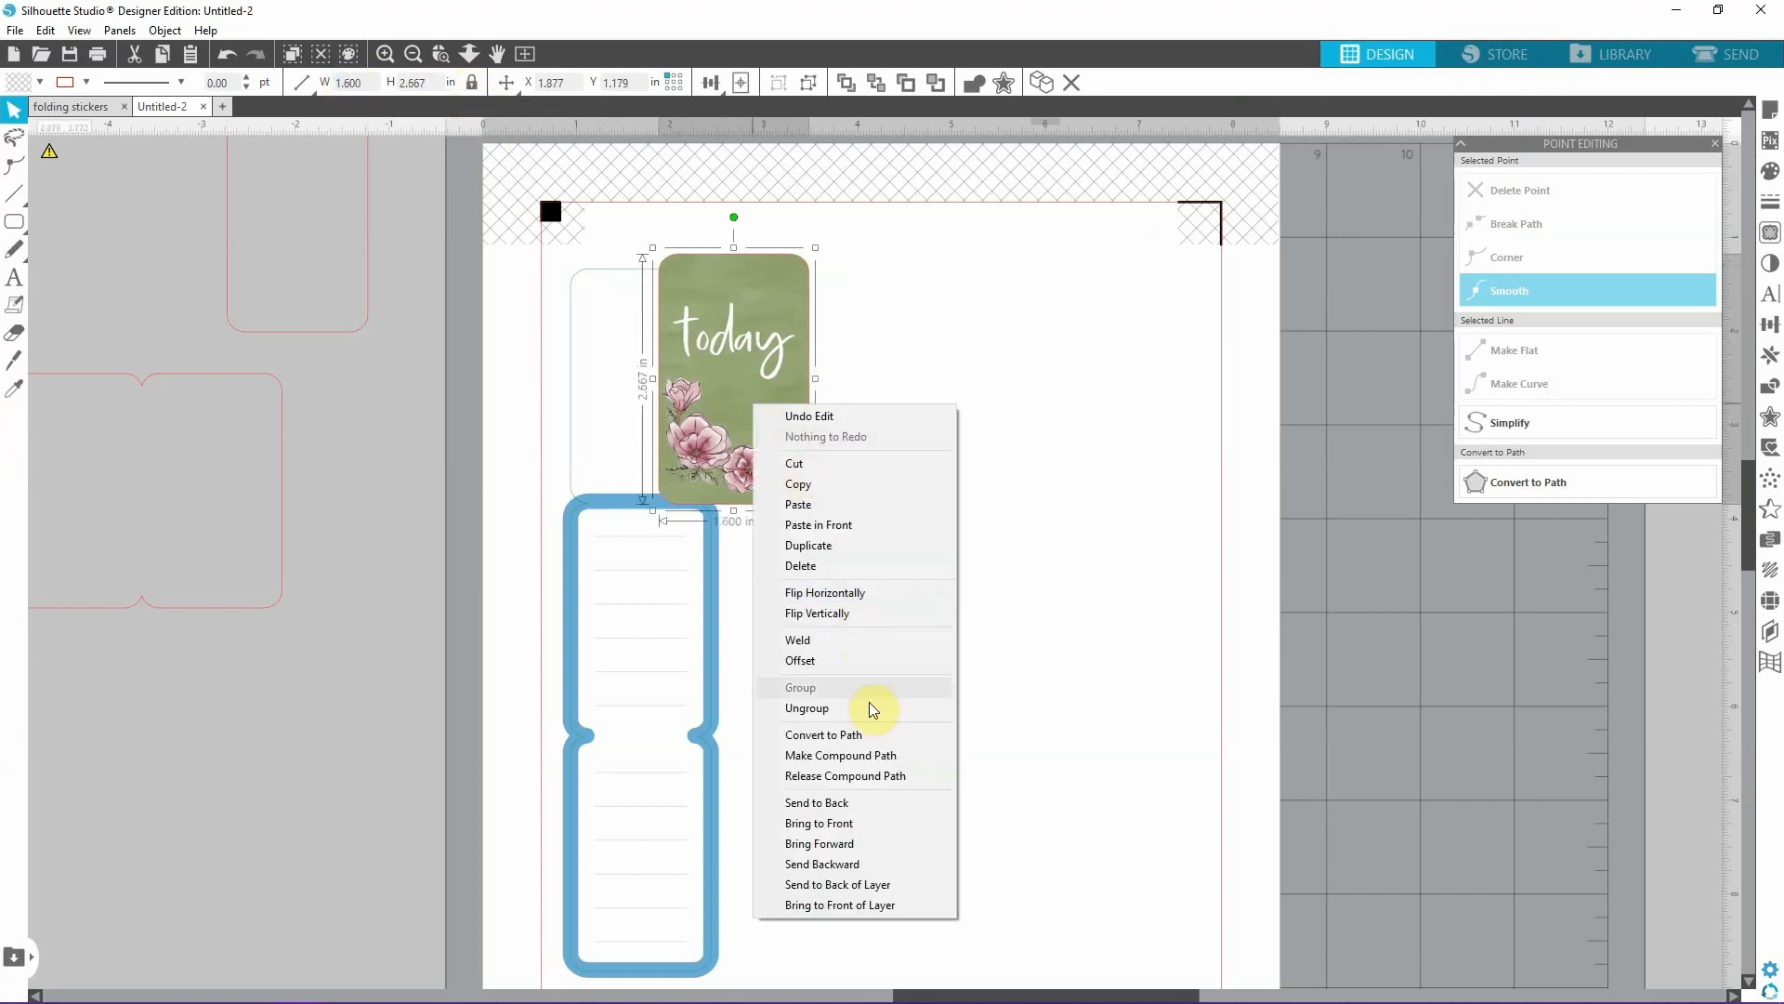
pyautogui.click(852, 824)
pyautogui.moveTo(733, 341); pyautogui.dragTo(633, 340)
pyautogui.click(803, 392)
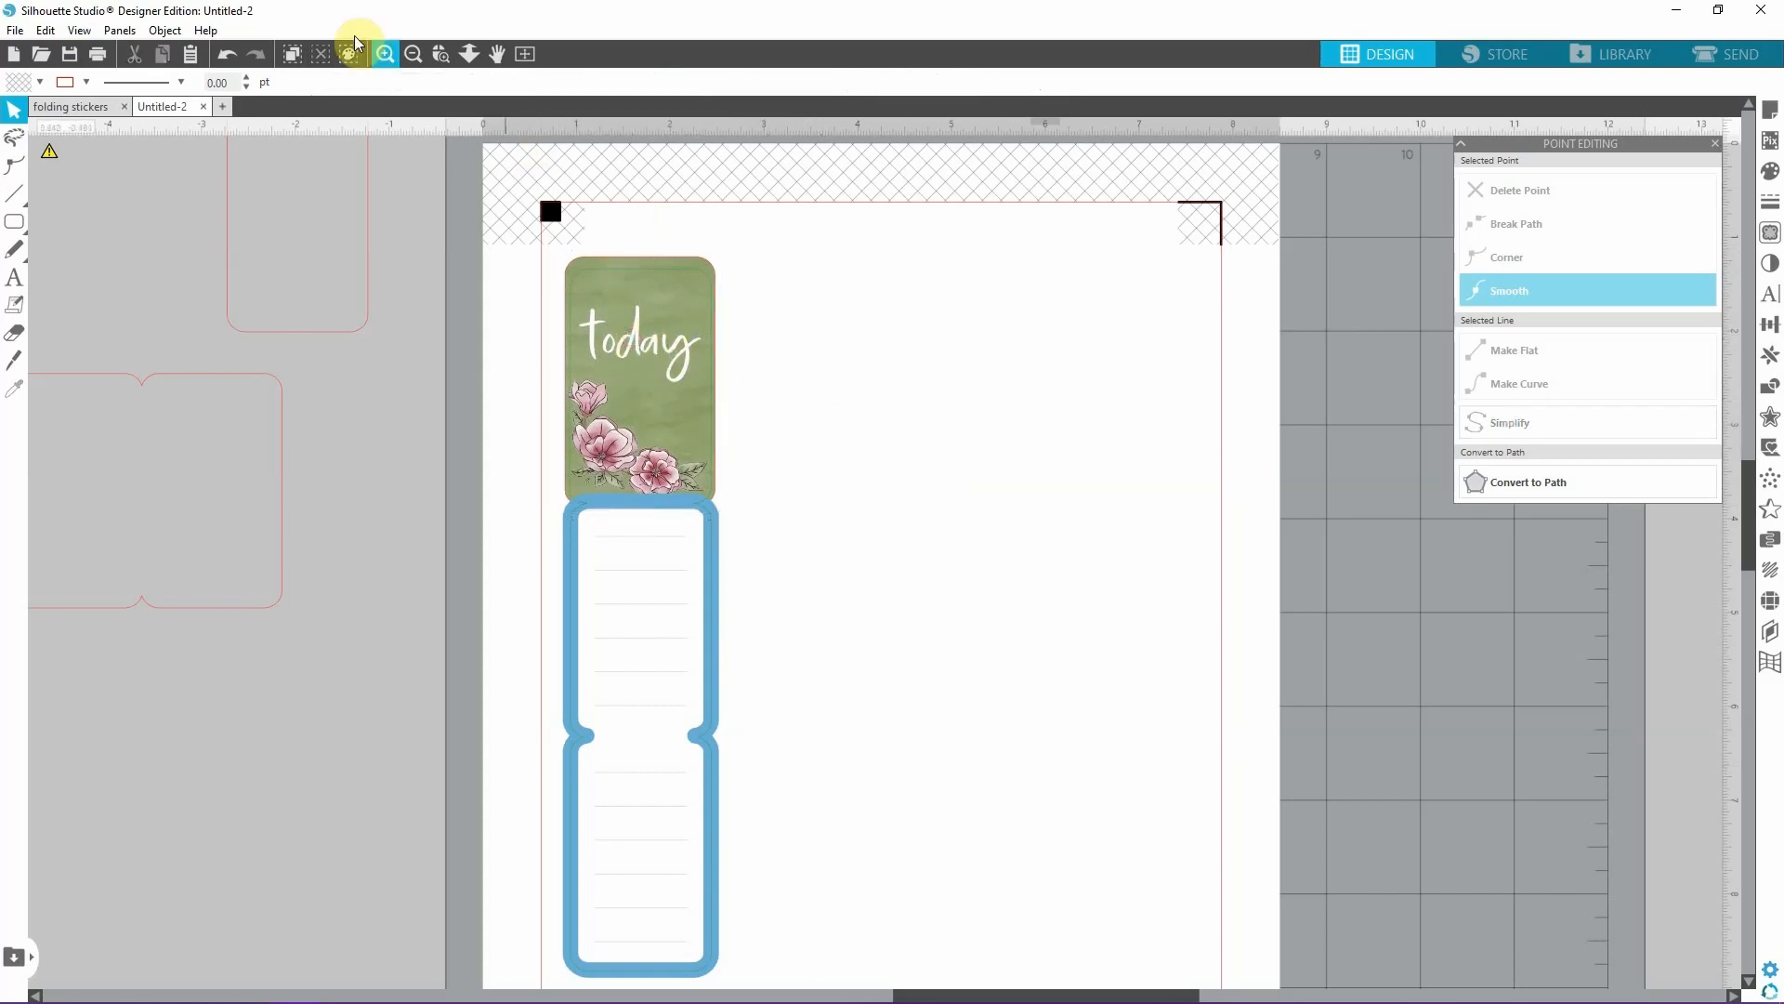
# Examine how far the enlarged cover extends past the cut outline and where it meets the blue border.
pyautogui.click(385, 53)
pyautogui.click(385, 53)
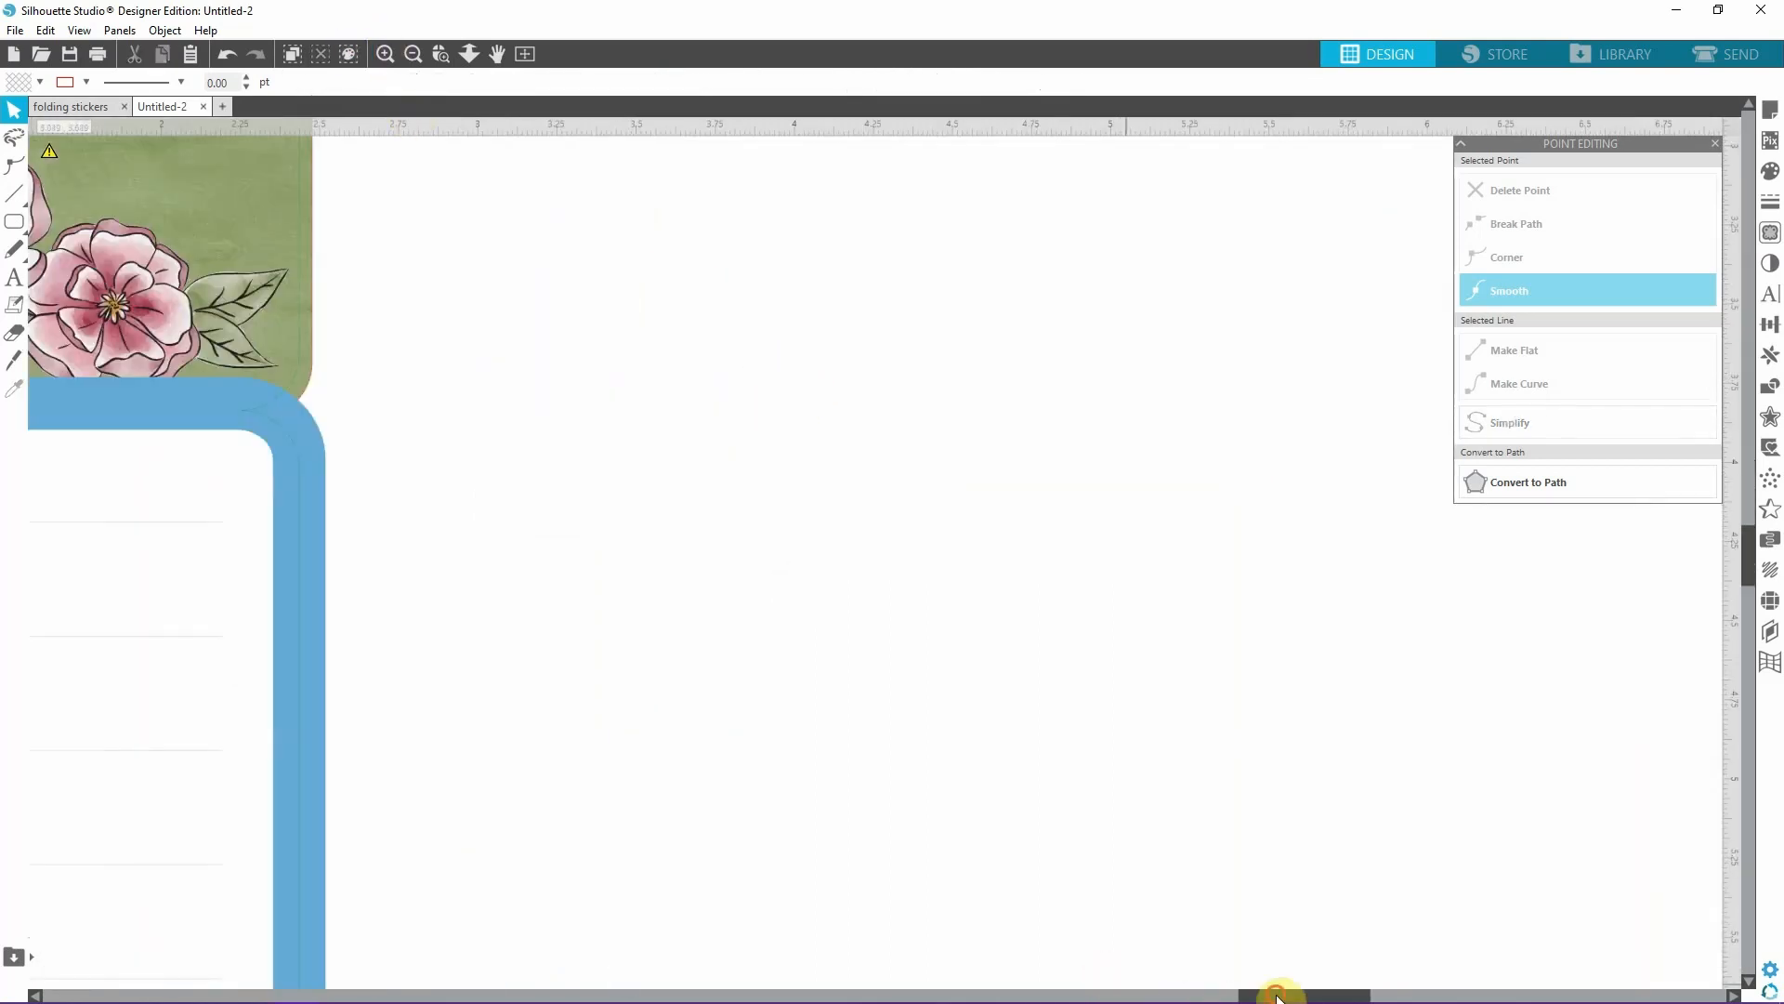
pyautogui.moveTo(1277, 994); pyautogui.dragTo(1195, 992)
pyautogui.scroll(5, 920, 471)
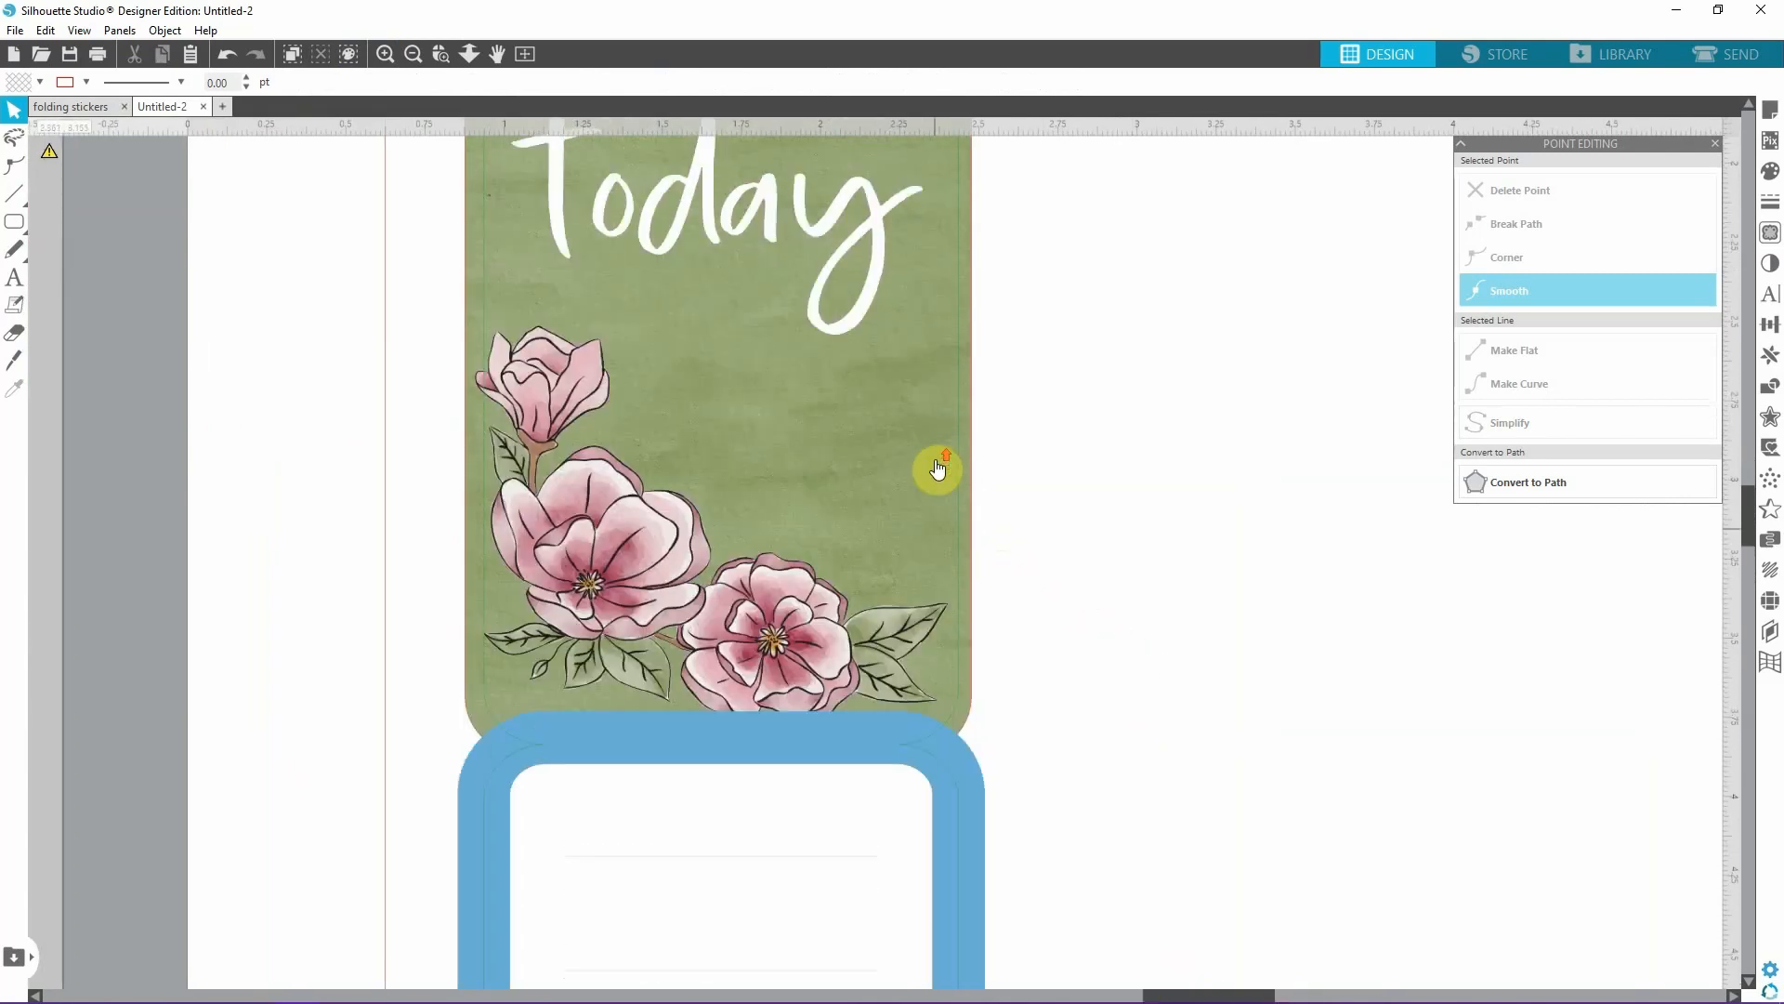
pyautogui.scroll(4, 939, 469)
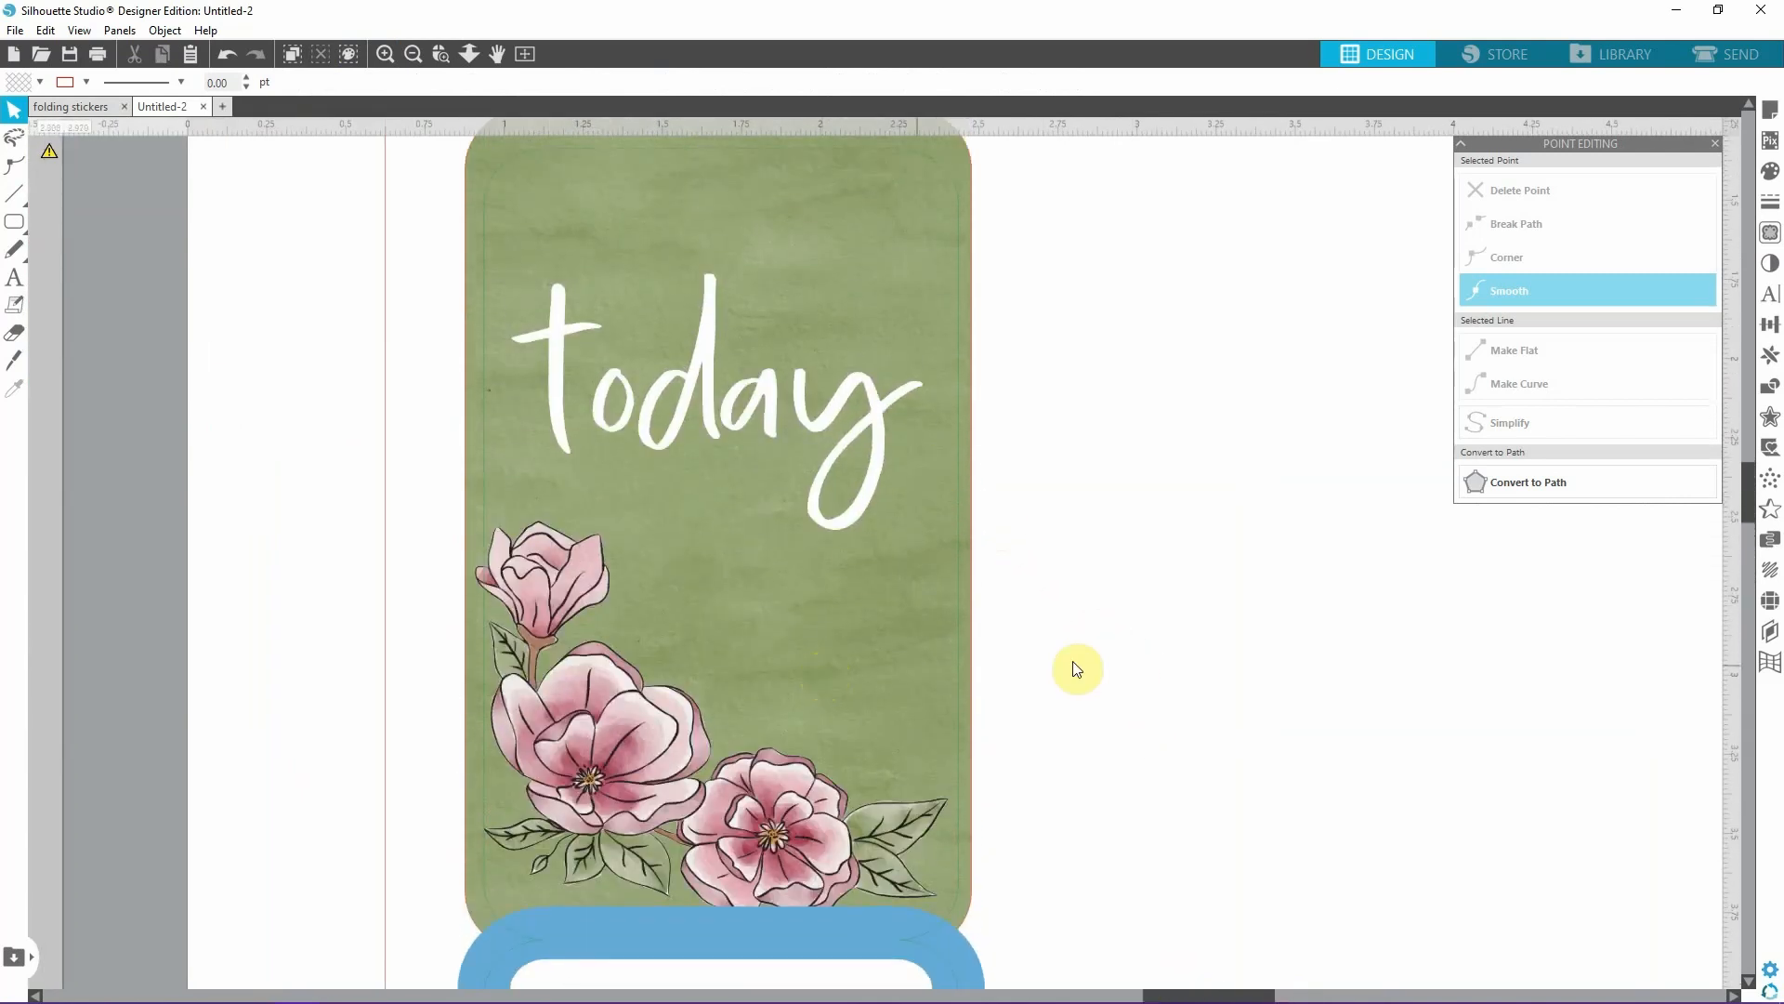
pyautogui.click(796, 699)
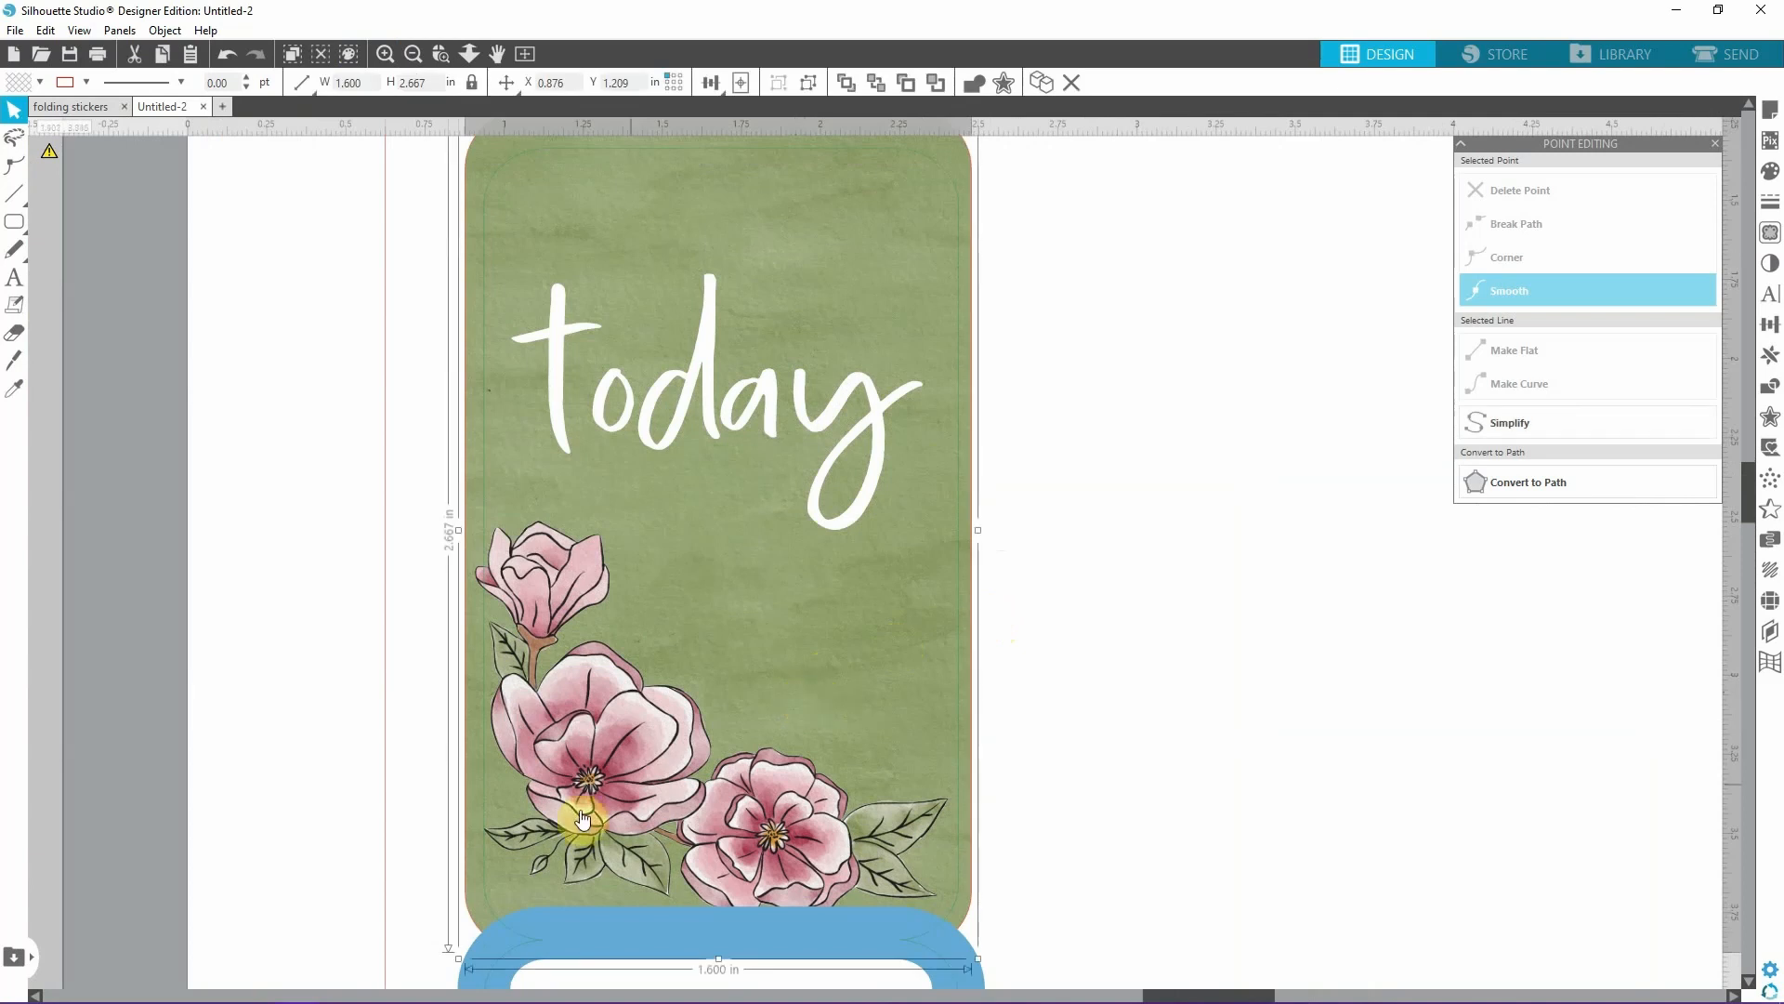
pyautogui.scroll(-1, 1119, 606)
pyautogui.click(414, 56)
pyautogui.click(415, 55)
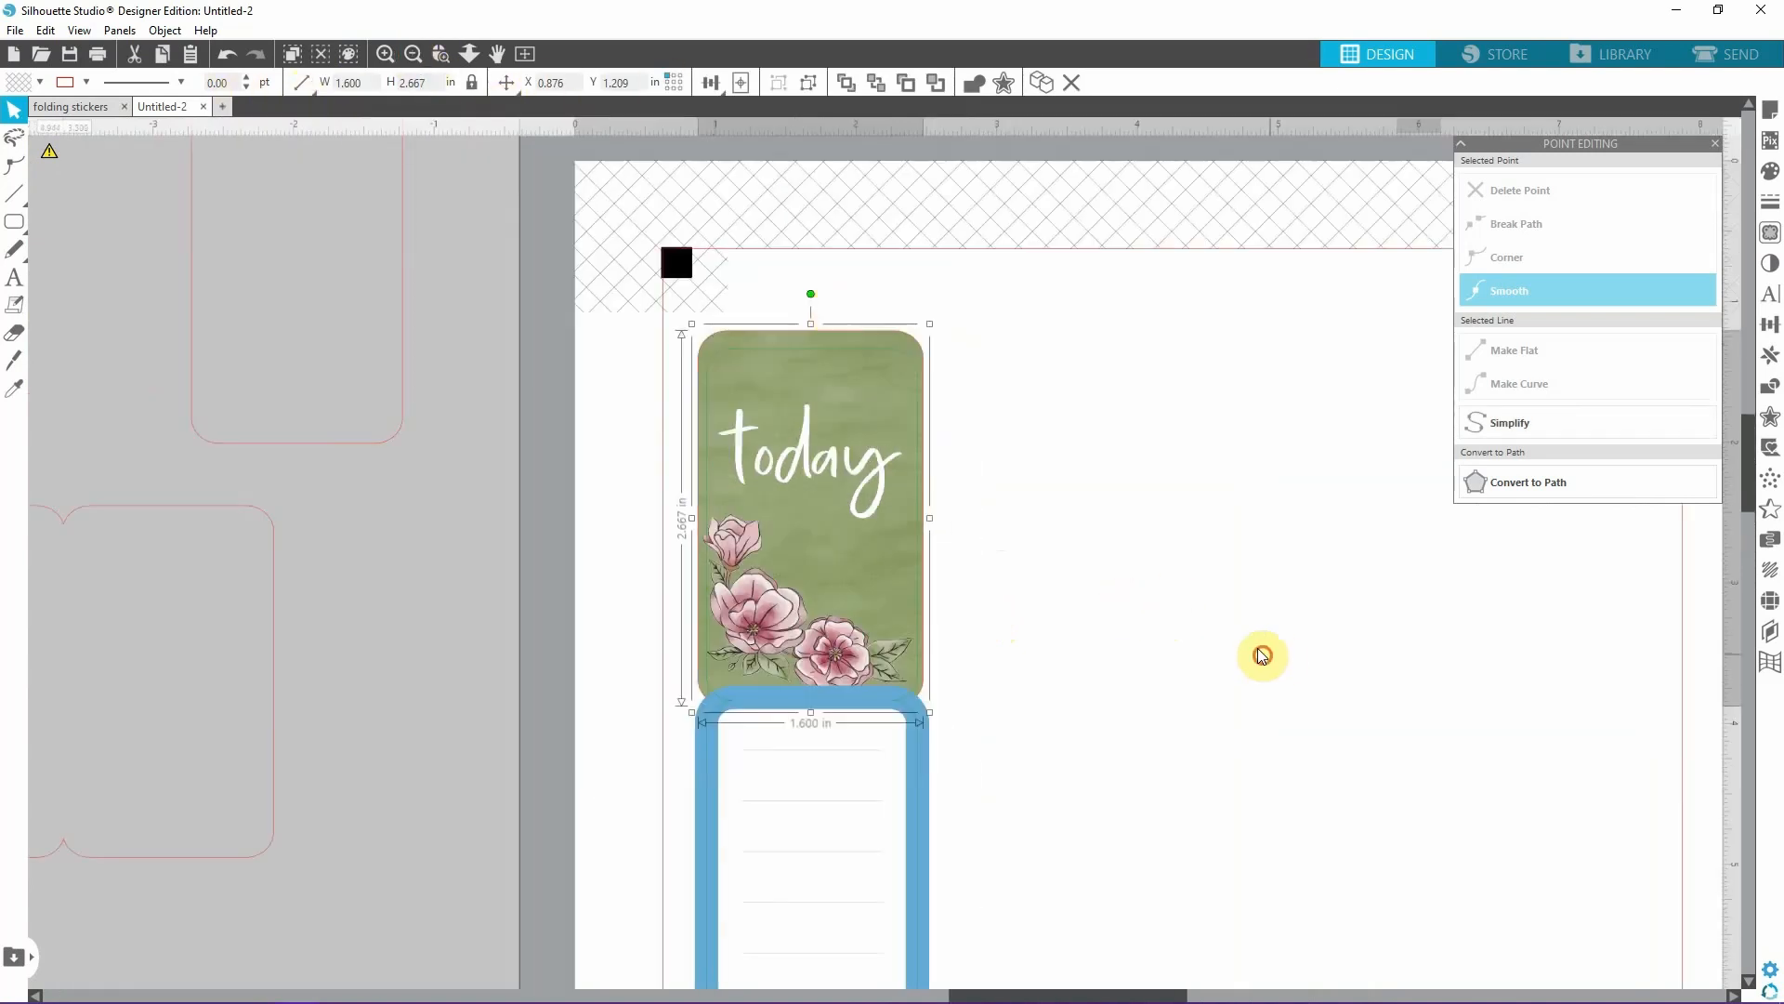
pyautogui.click(1261, 653)
pyautogui.scroll(-1, 1118, 652)
pyautogui.click(415, 55)
pyautogui.scroll(-3, 1162, 777)
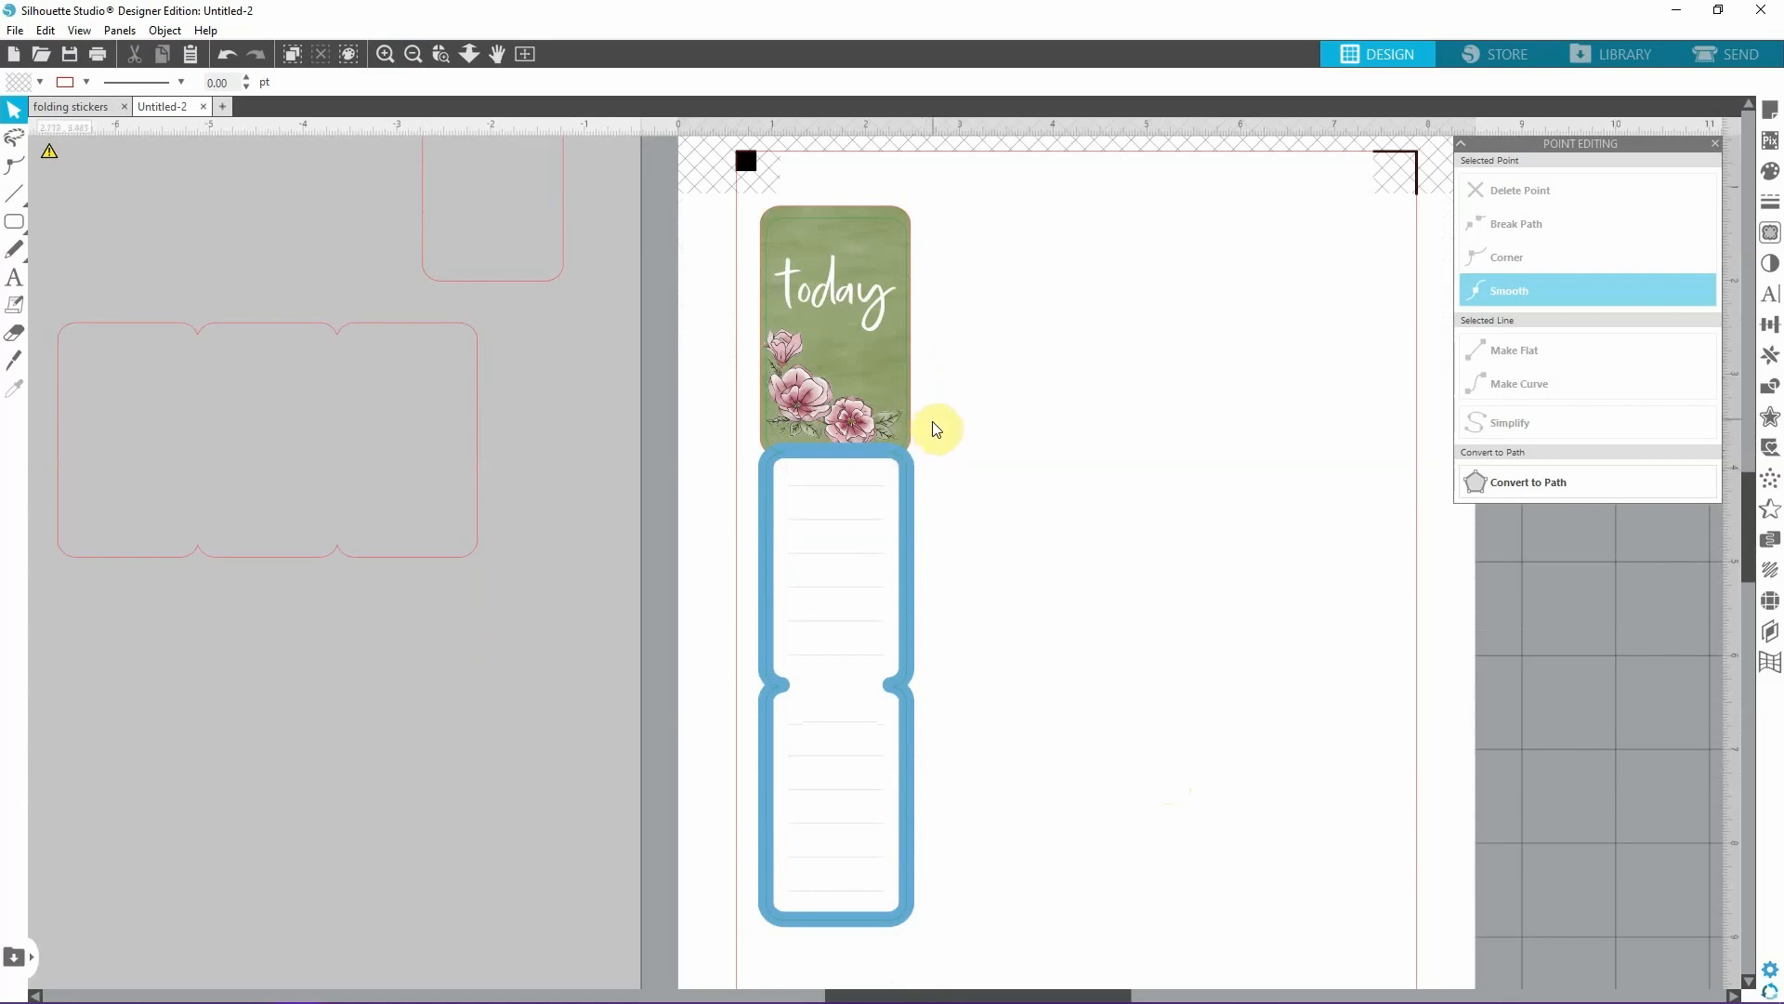
# Recolour the blue 12 pt border with the green sampled from the cover using the eyedropper.
pyautogui.click(385, 54)
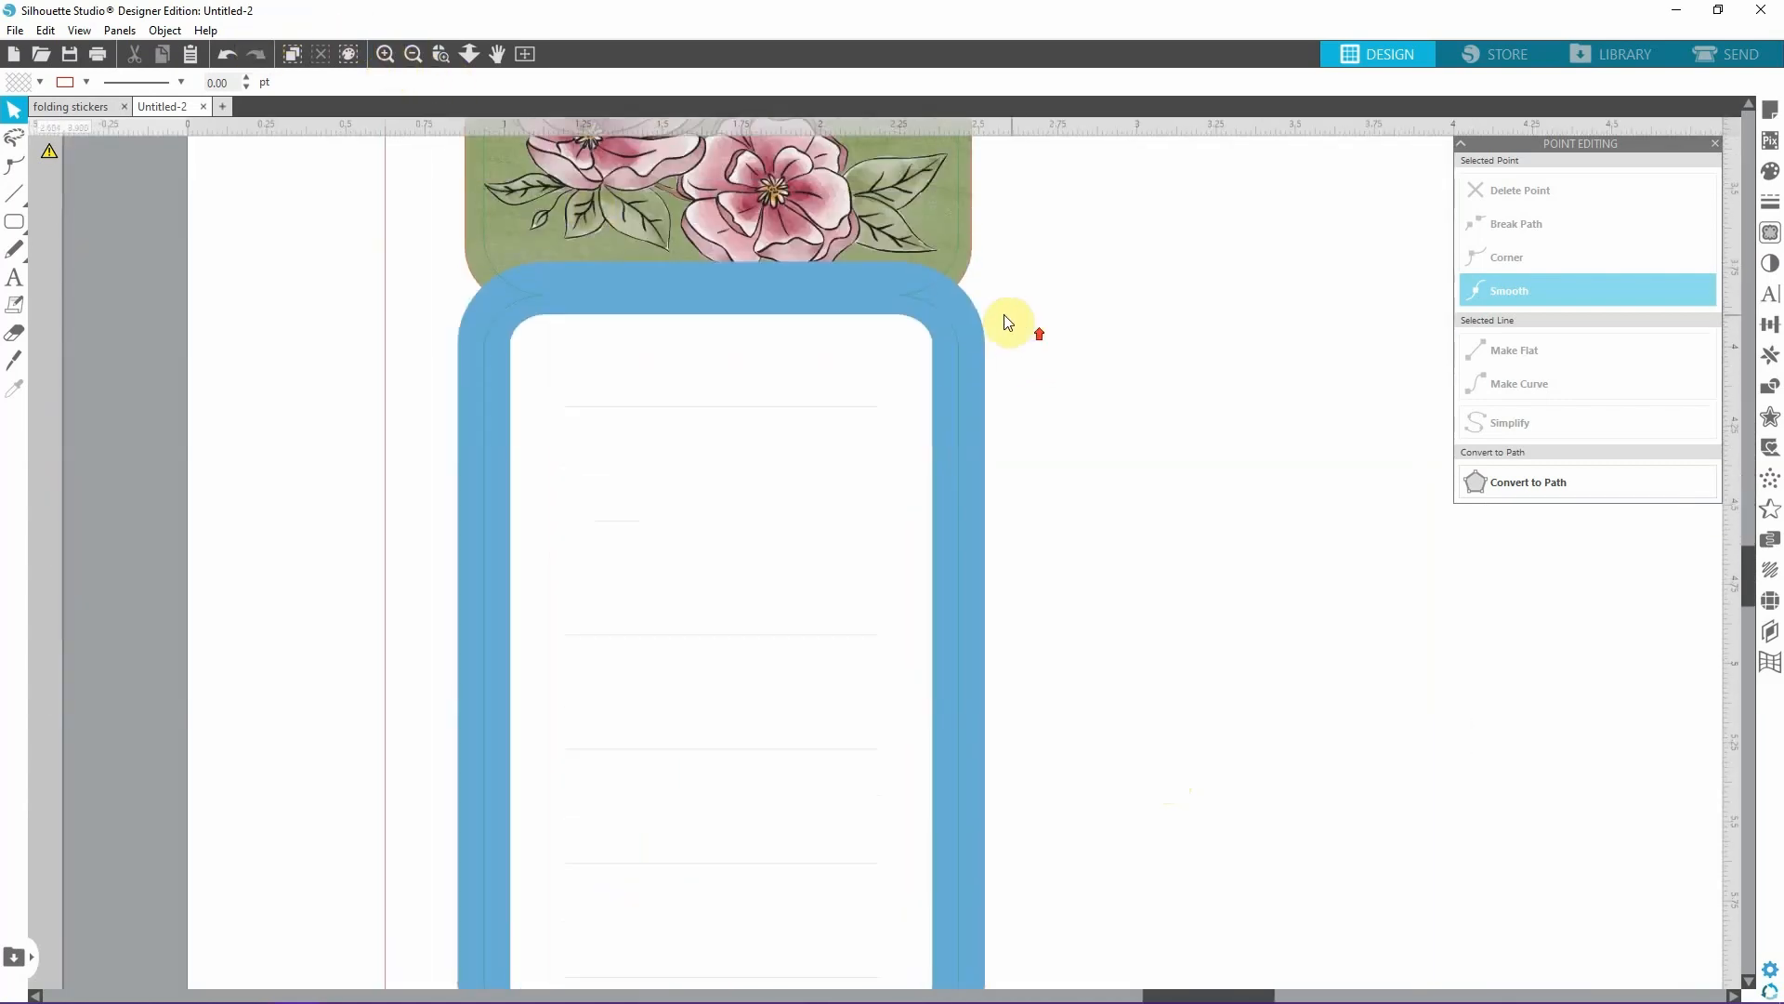
pyautogui.click(984, 502)
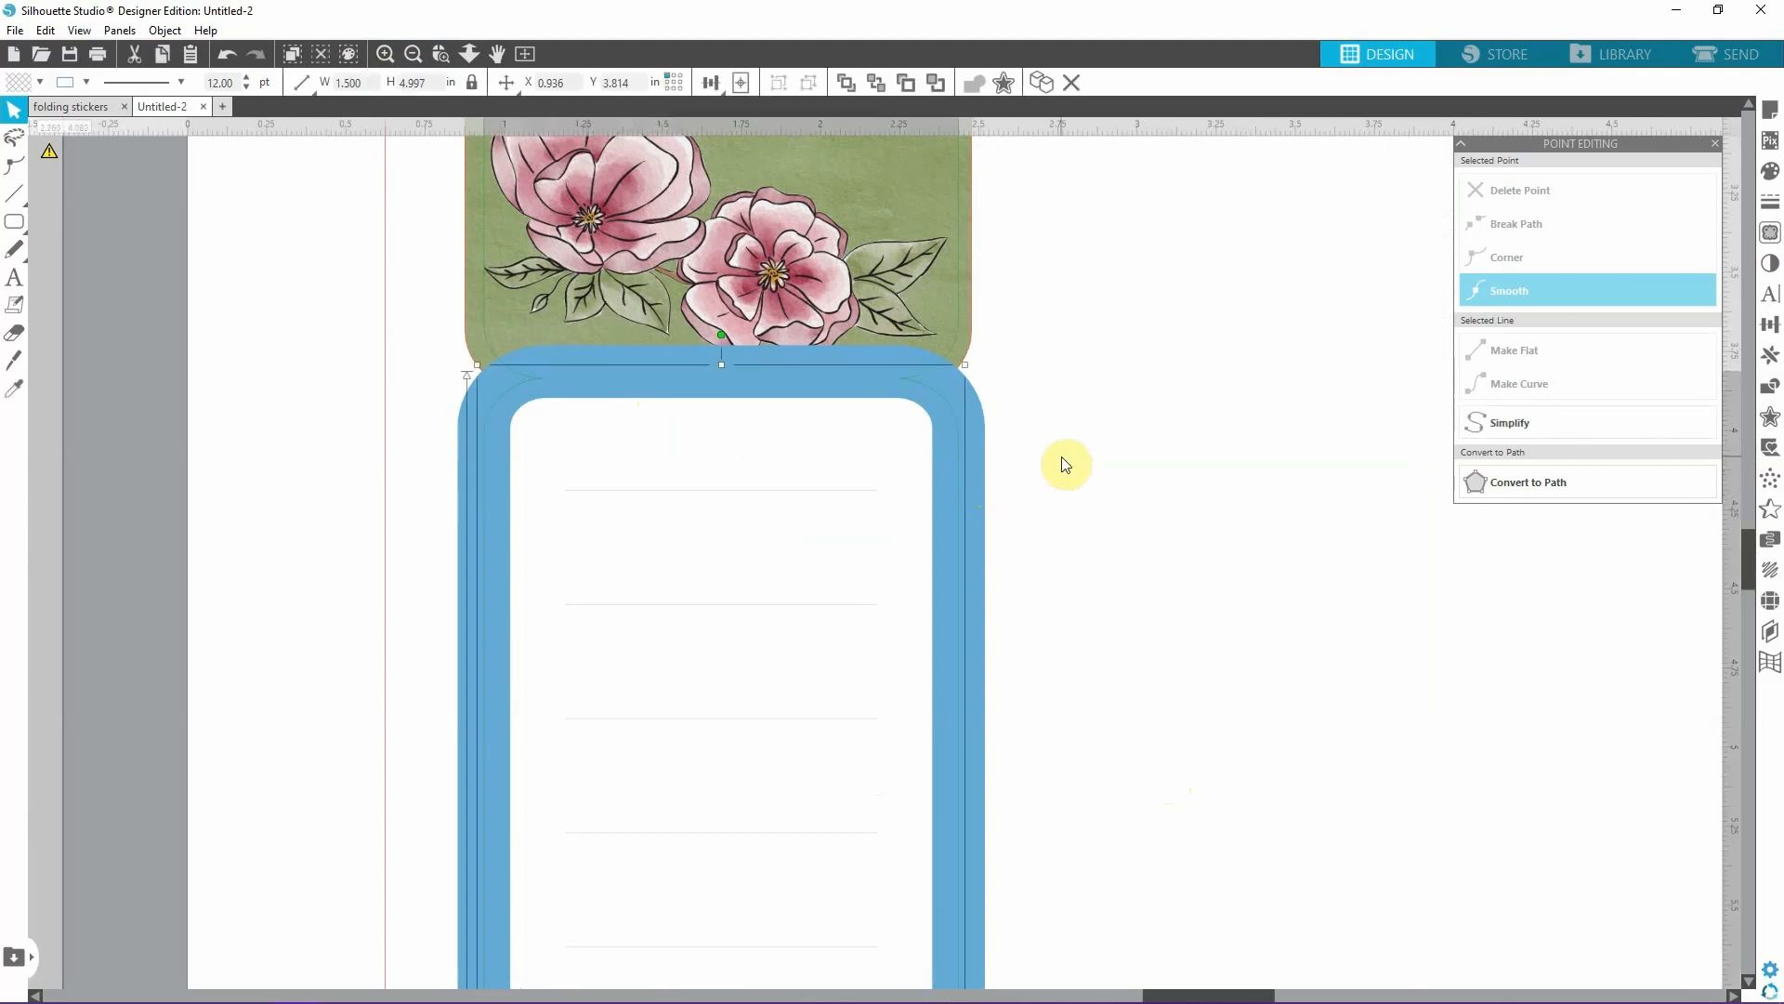
pyautogui.click(85, 82)
pyautogui.click(269, 130)
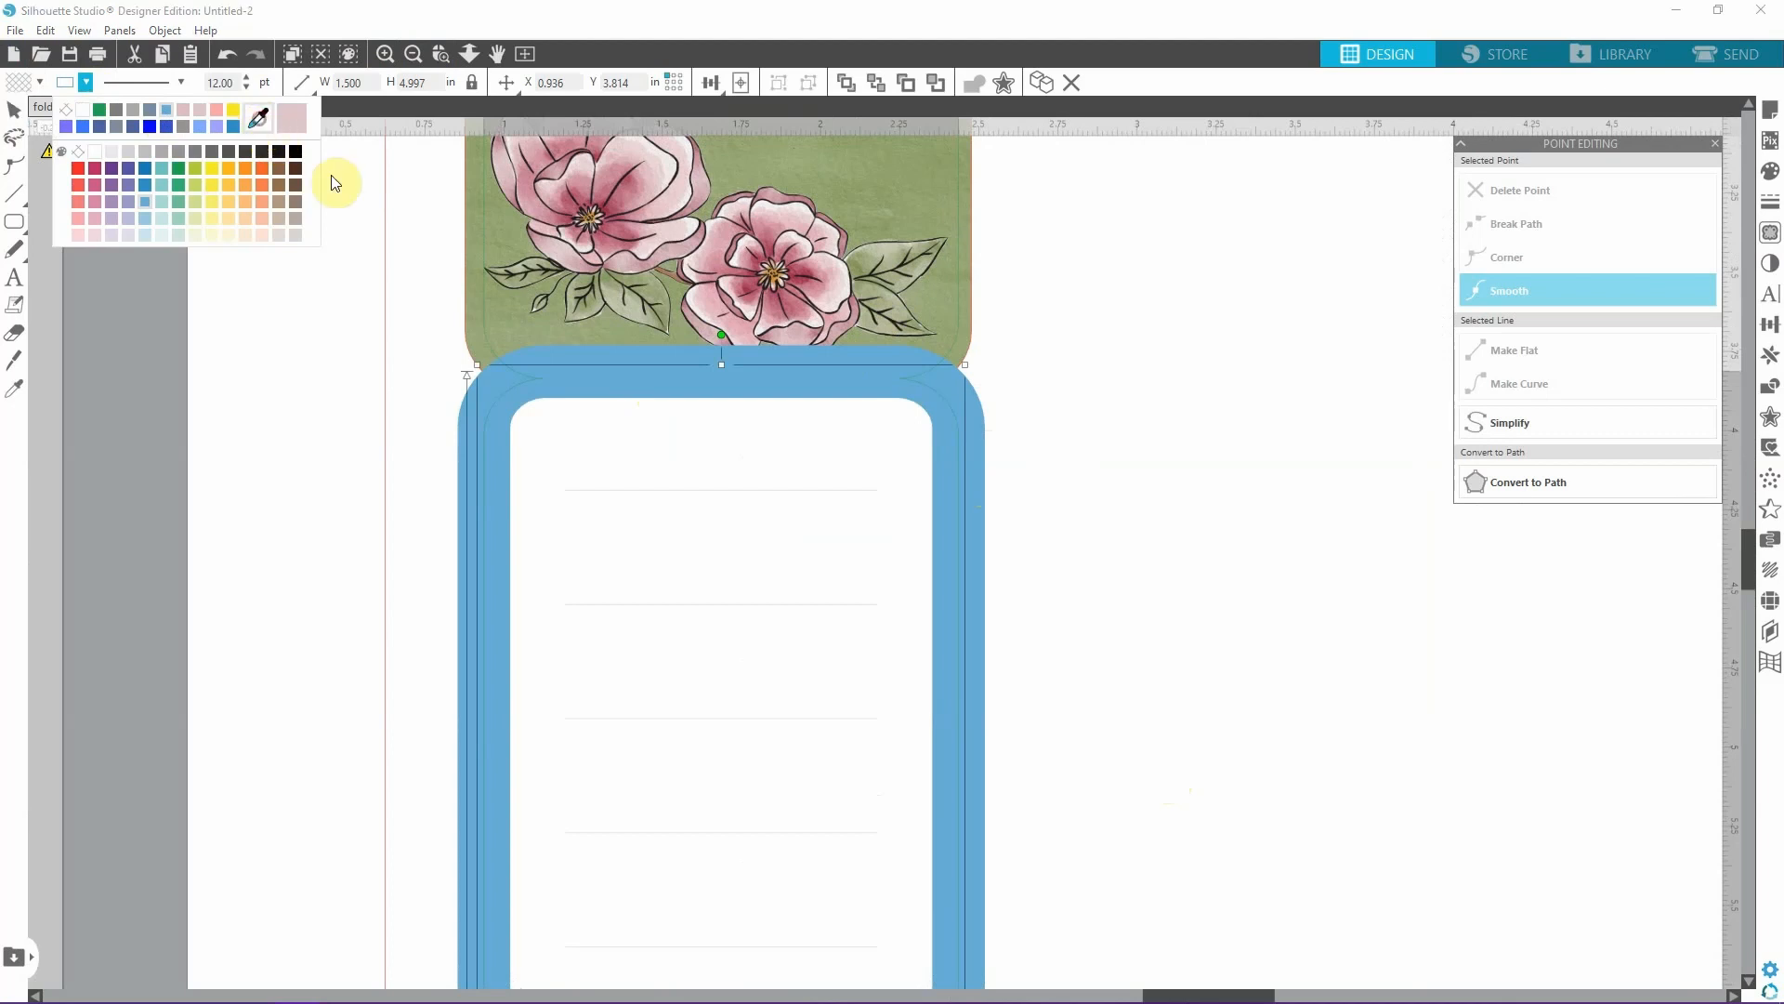
pyautogui.click(500, 320)
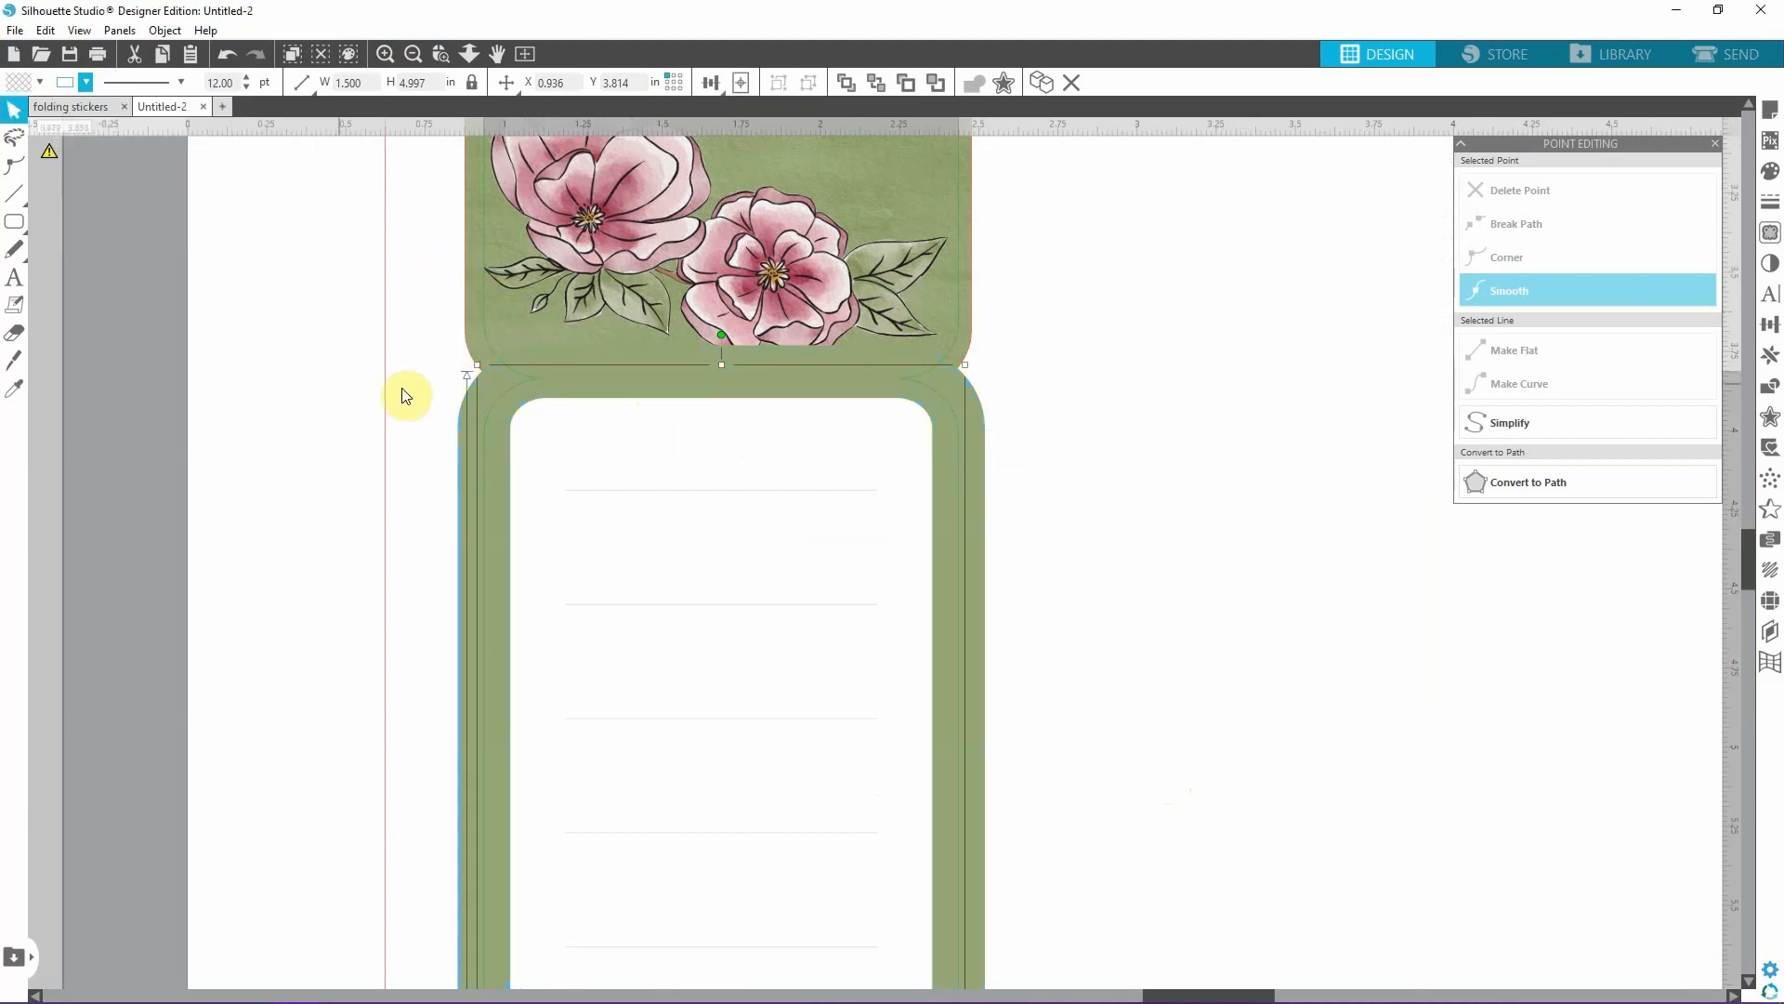
# Send the green border to the back so the floral cover overlaps it.
pyautogui.rightClick(976, 504)
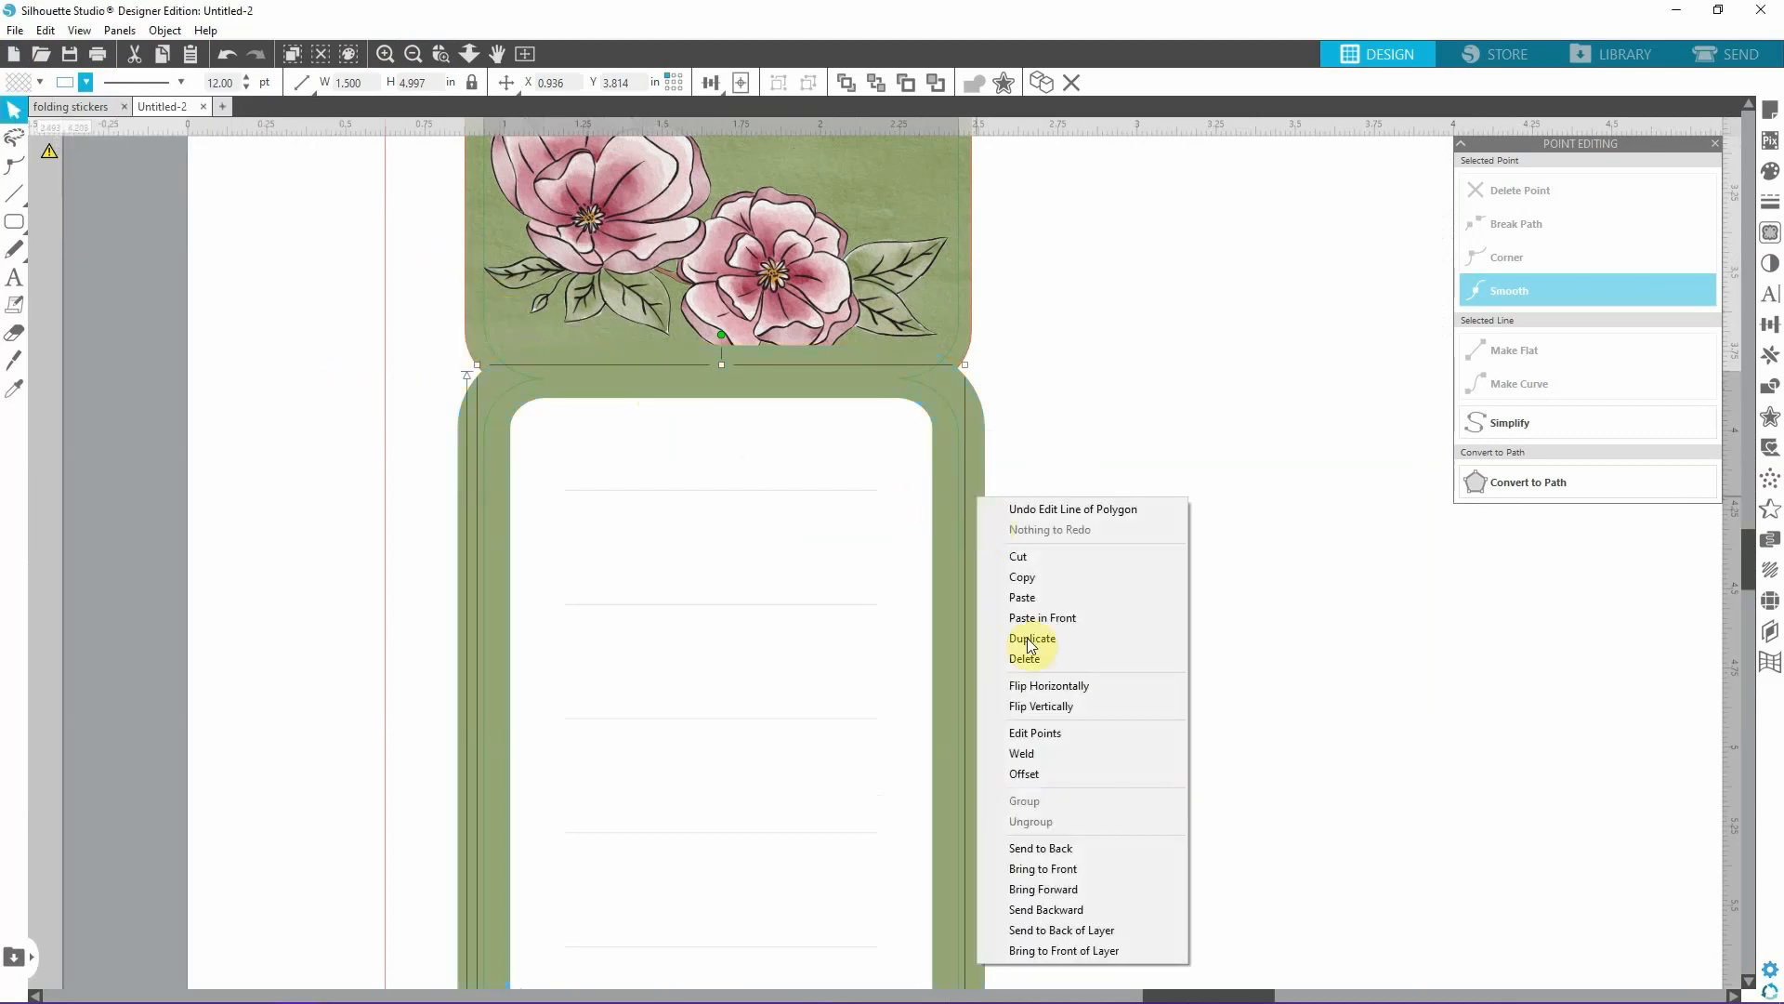
pyautogui.click(1041, 848)
pyautogui.scroll(1, 1017, 536)
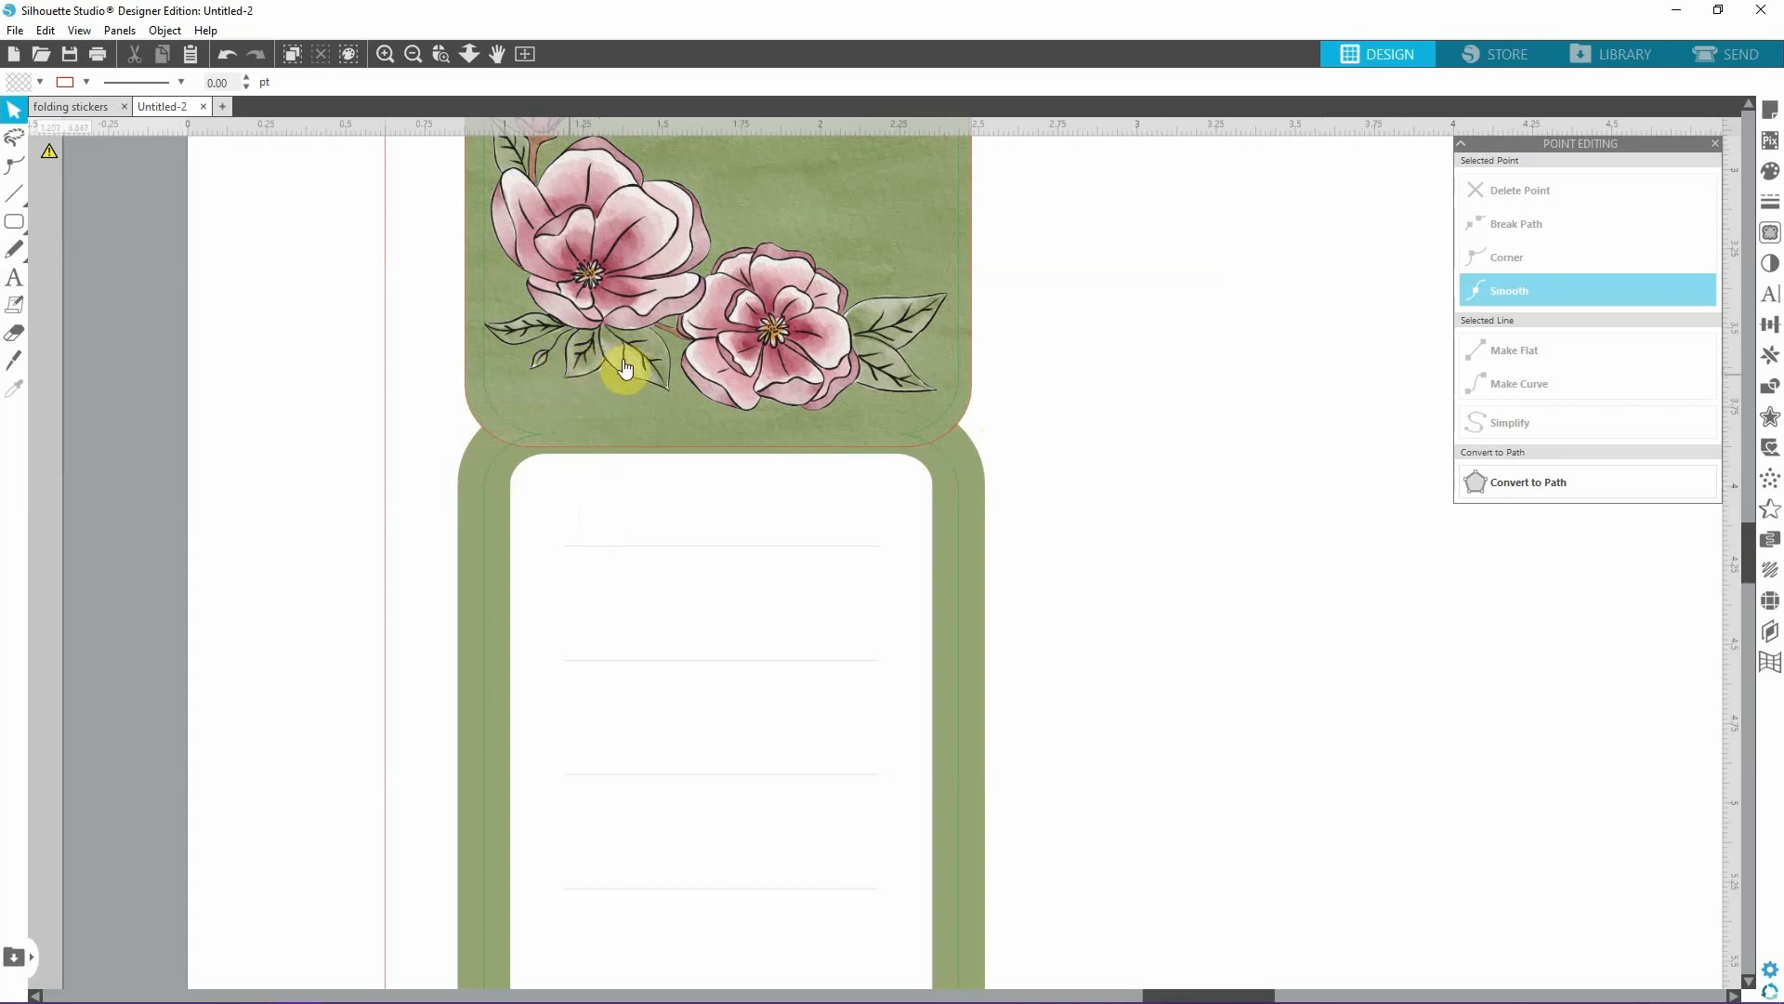
pyautogui.click(1182, 395)
pyautogui.click(414, 54)
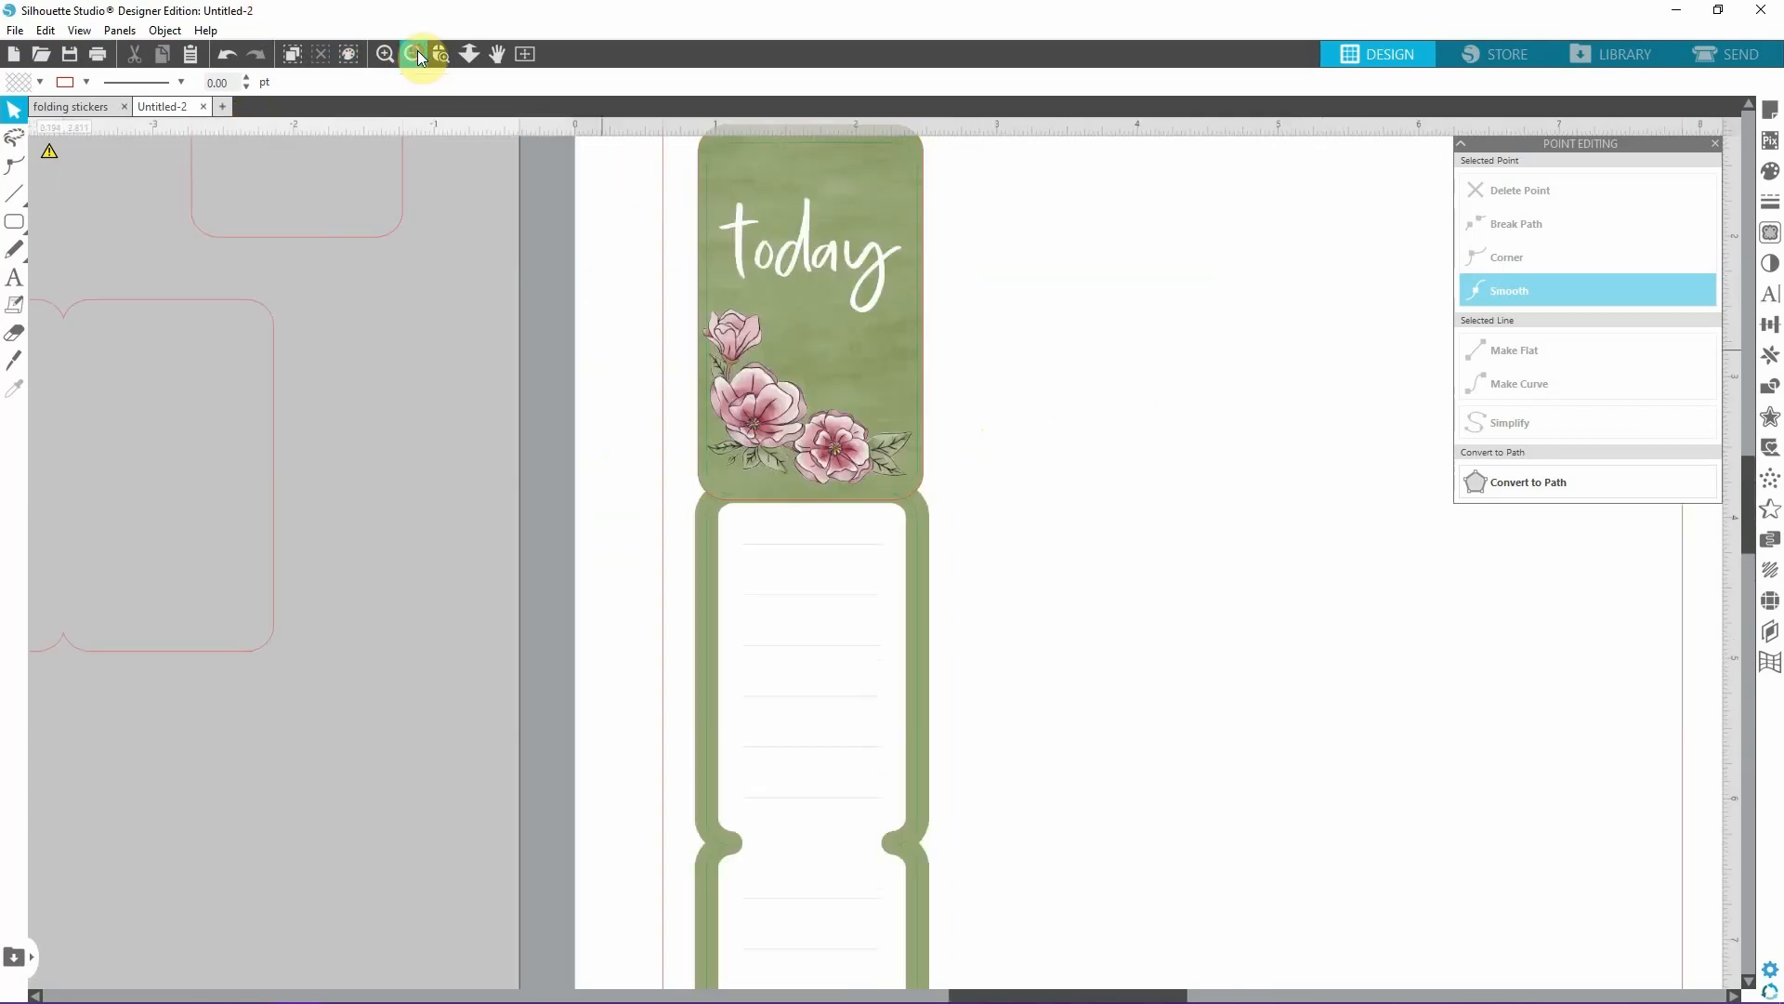
# Draw a nearly horizontal line about 1.577 in wide across the fold between the floral cover and the first lined panel.
pyautogui.scroll(-1, 1090, 645)
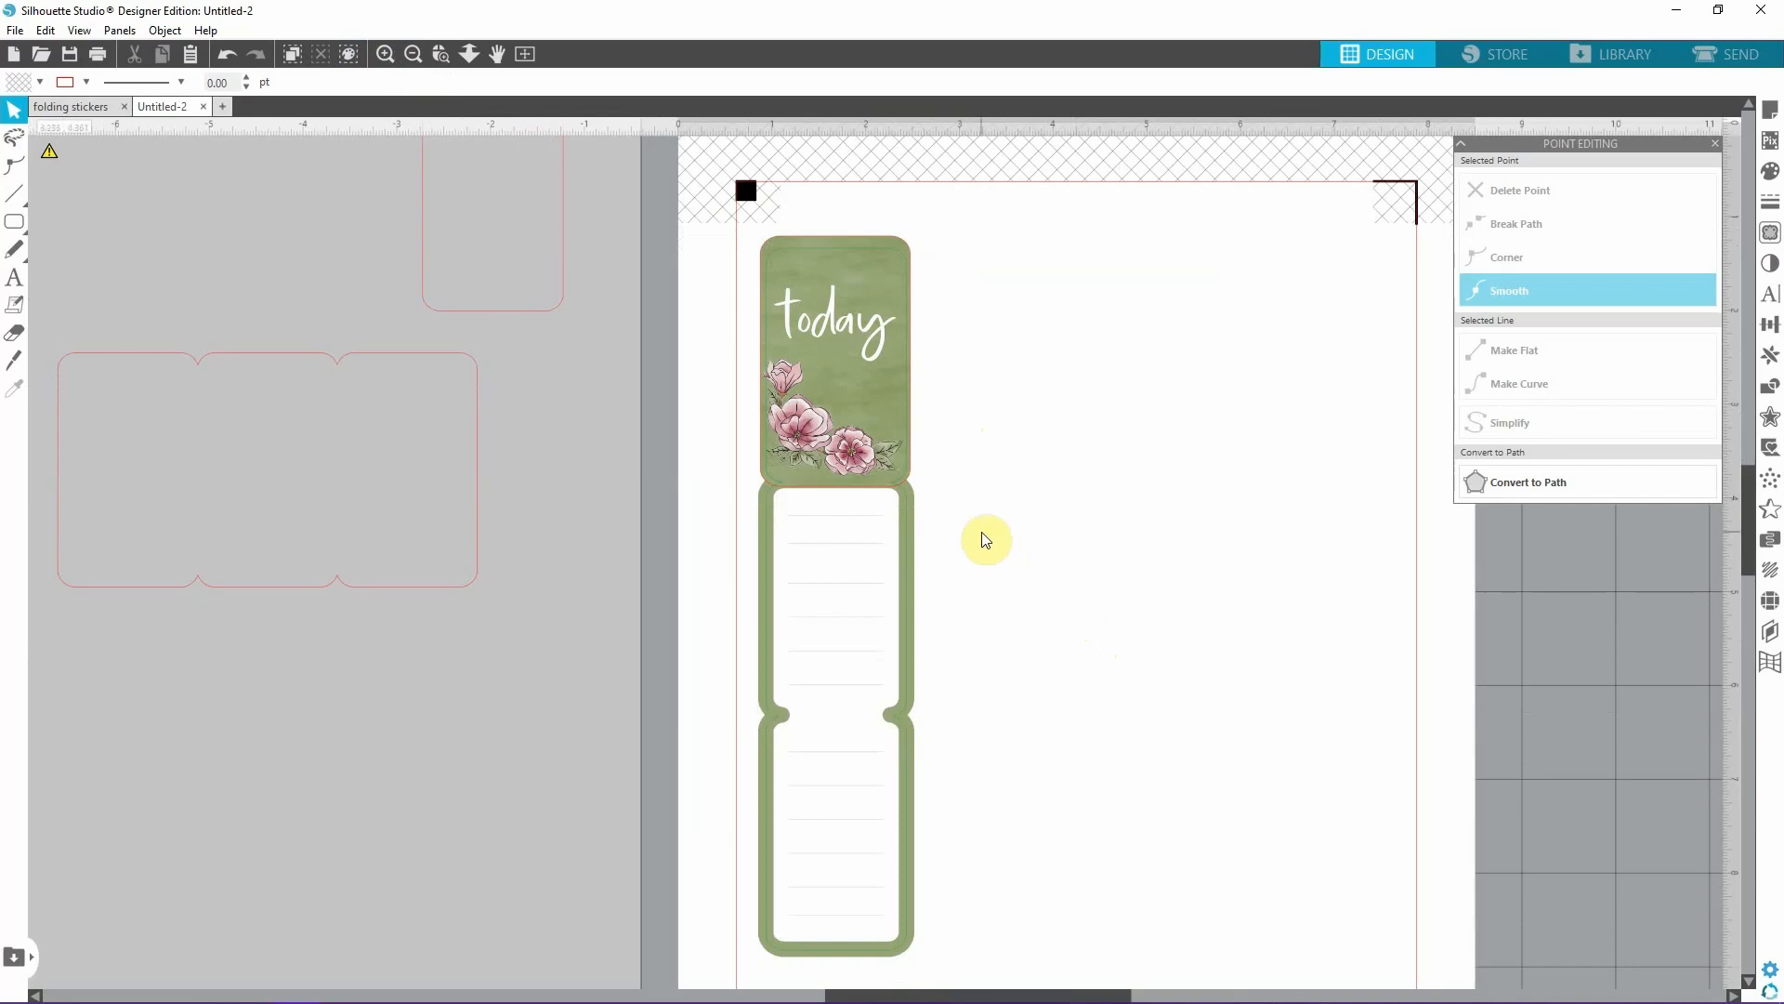
pyautogui.scroll(-1, 983, 546)
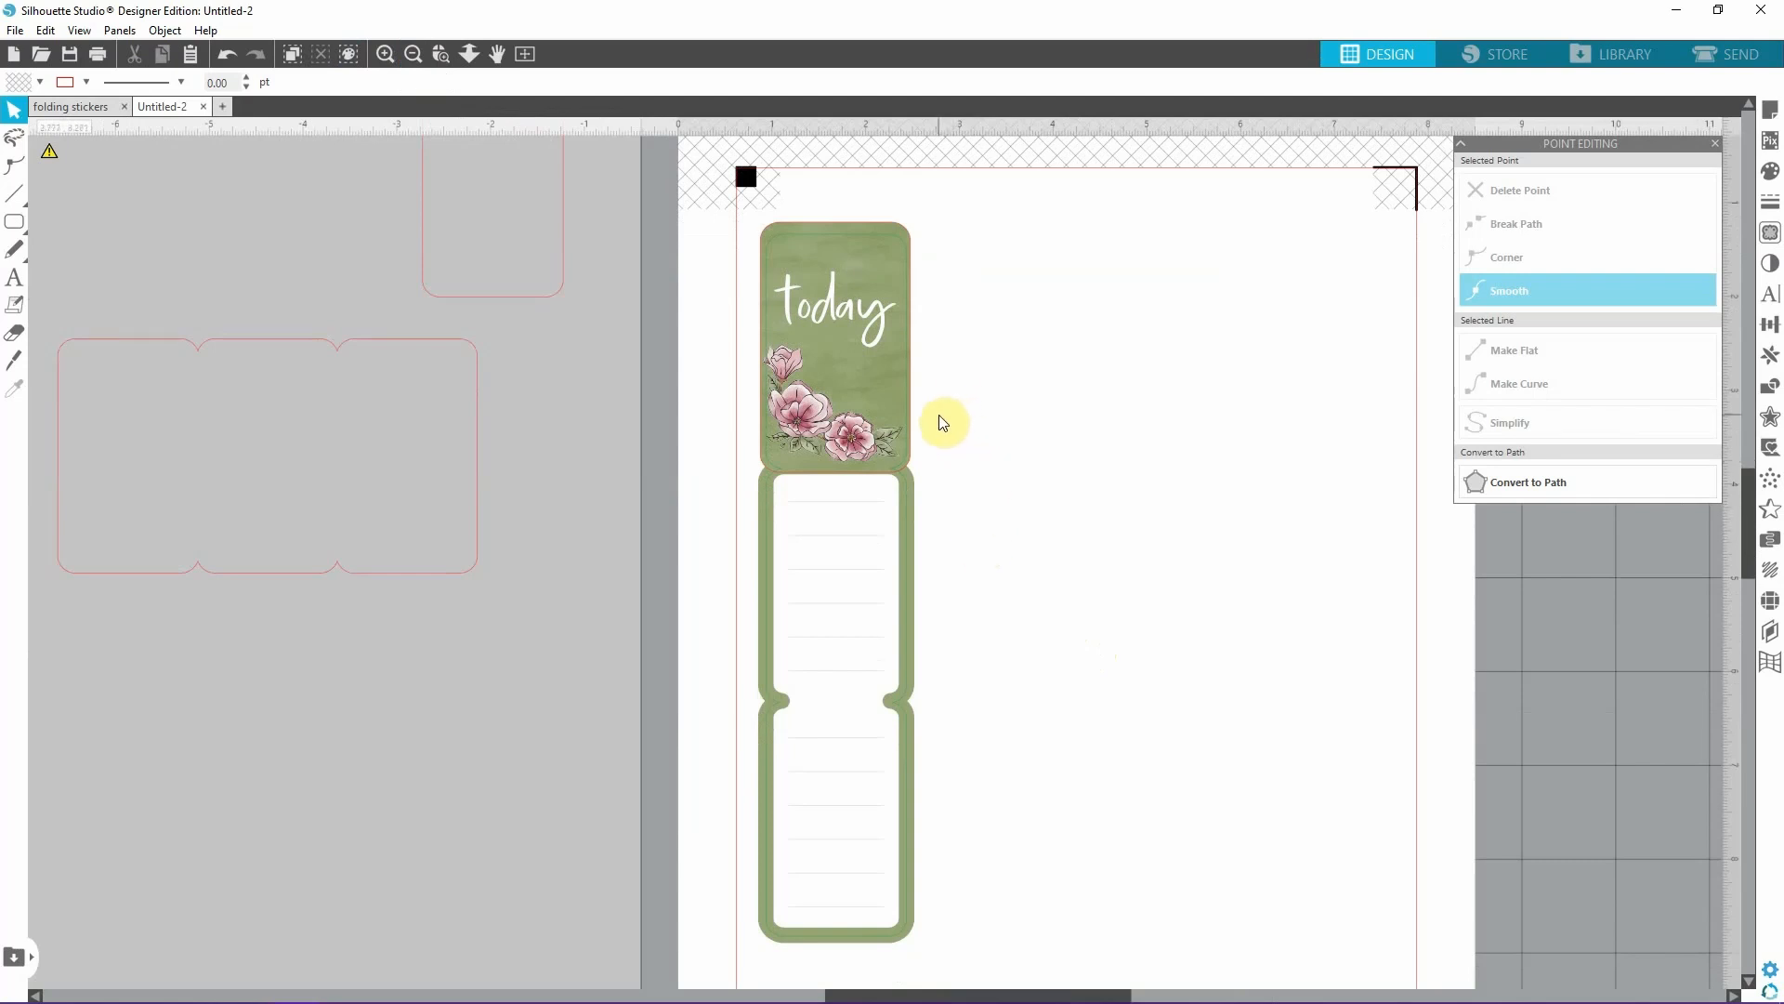
pyautogui.scroll(-1, 941, 425)
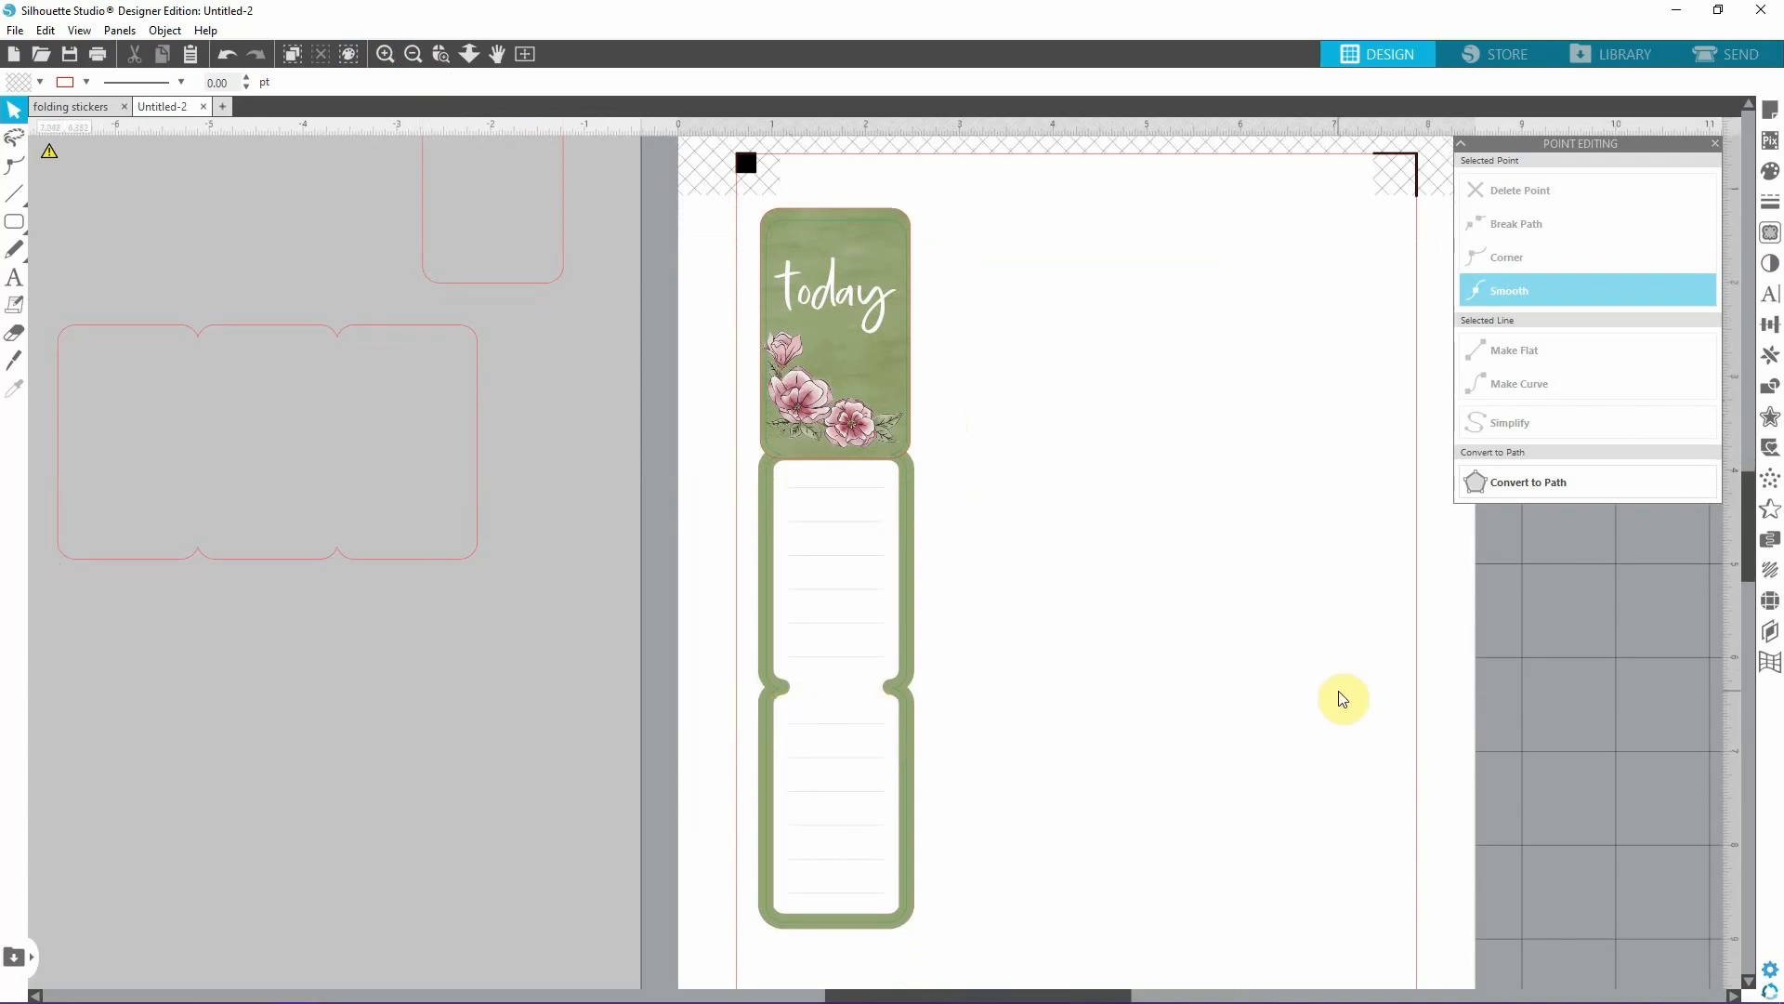
pyautogui.scroll(-1, 1242, 687)
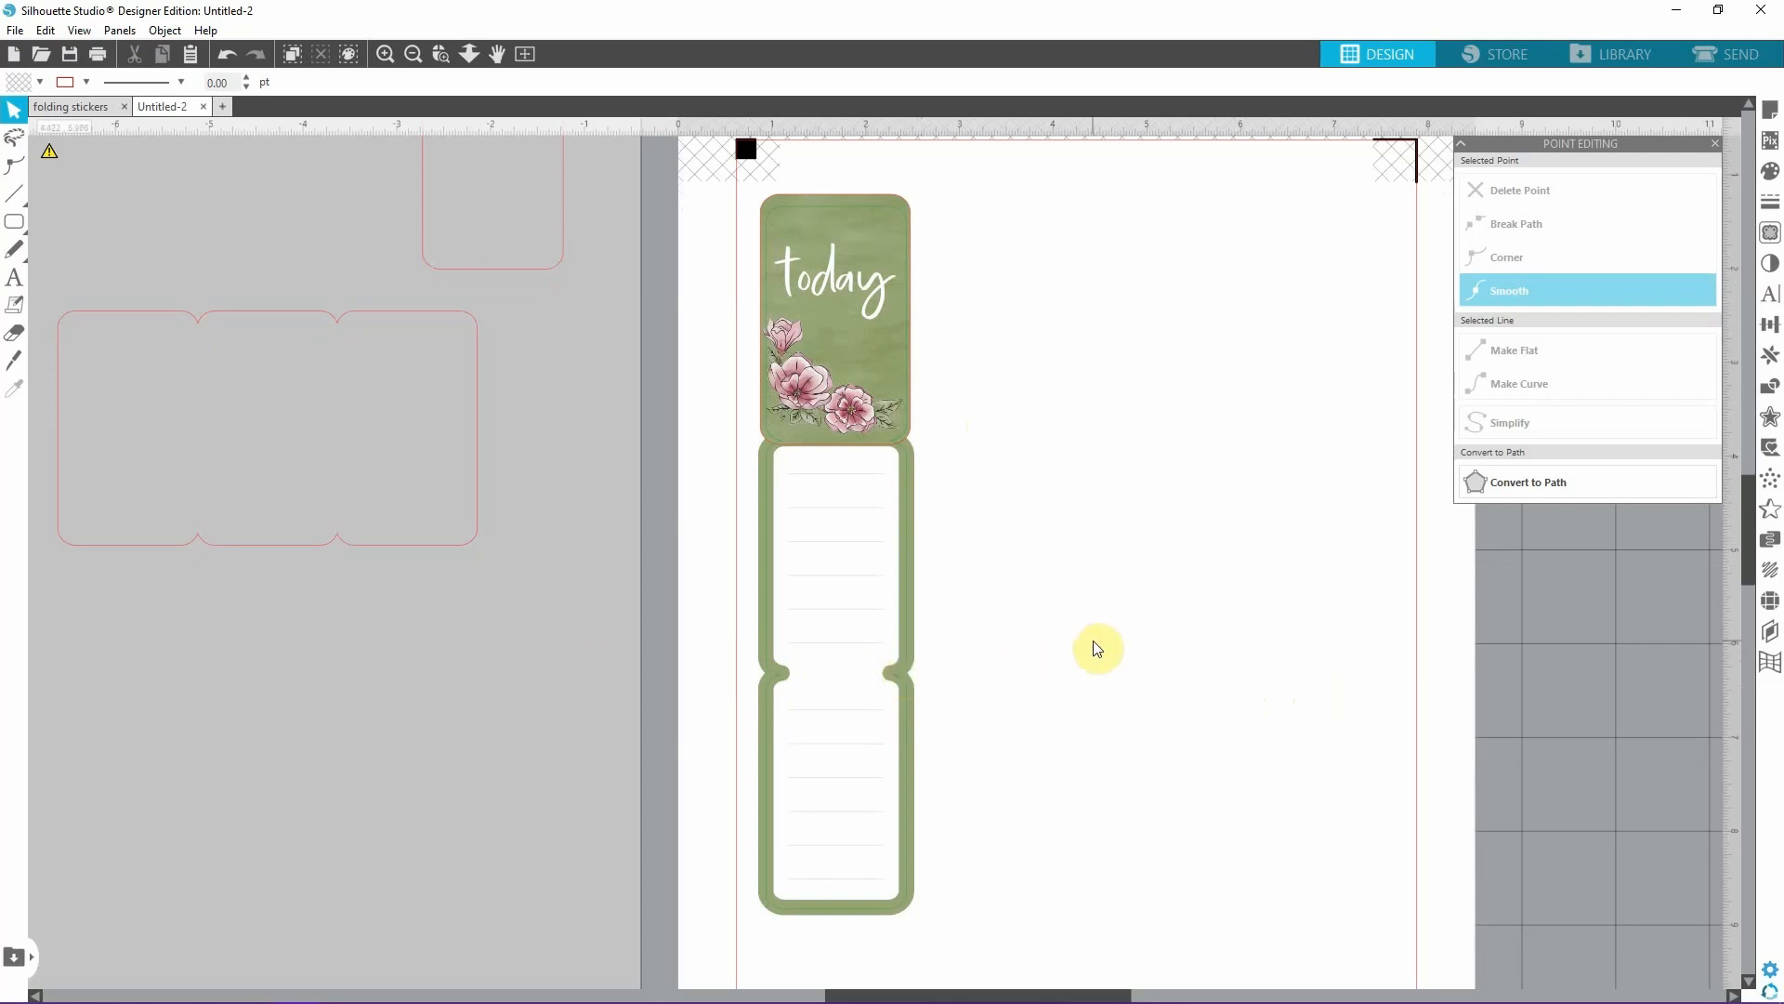
pyautogui.scroll(2, 817, 353)
pyautogui.click(385, 53)
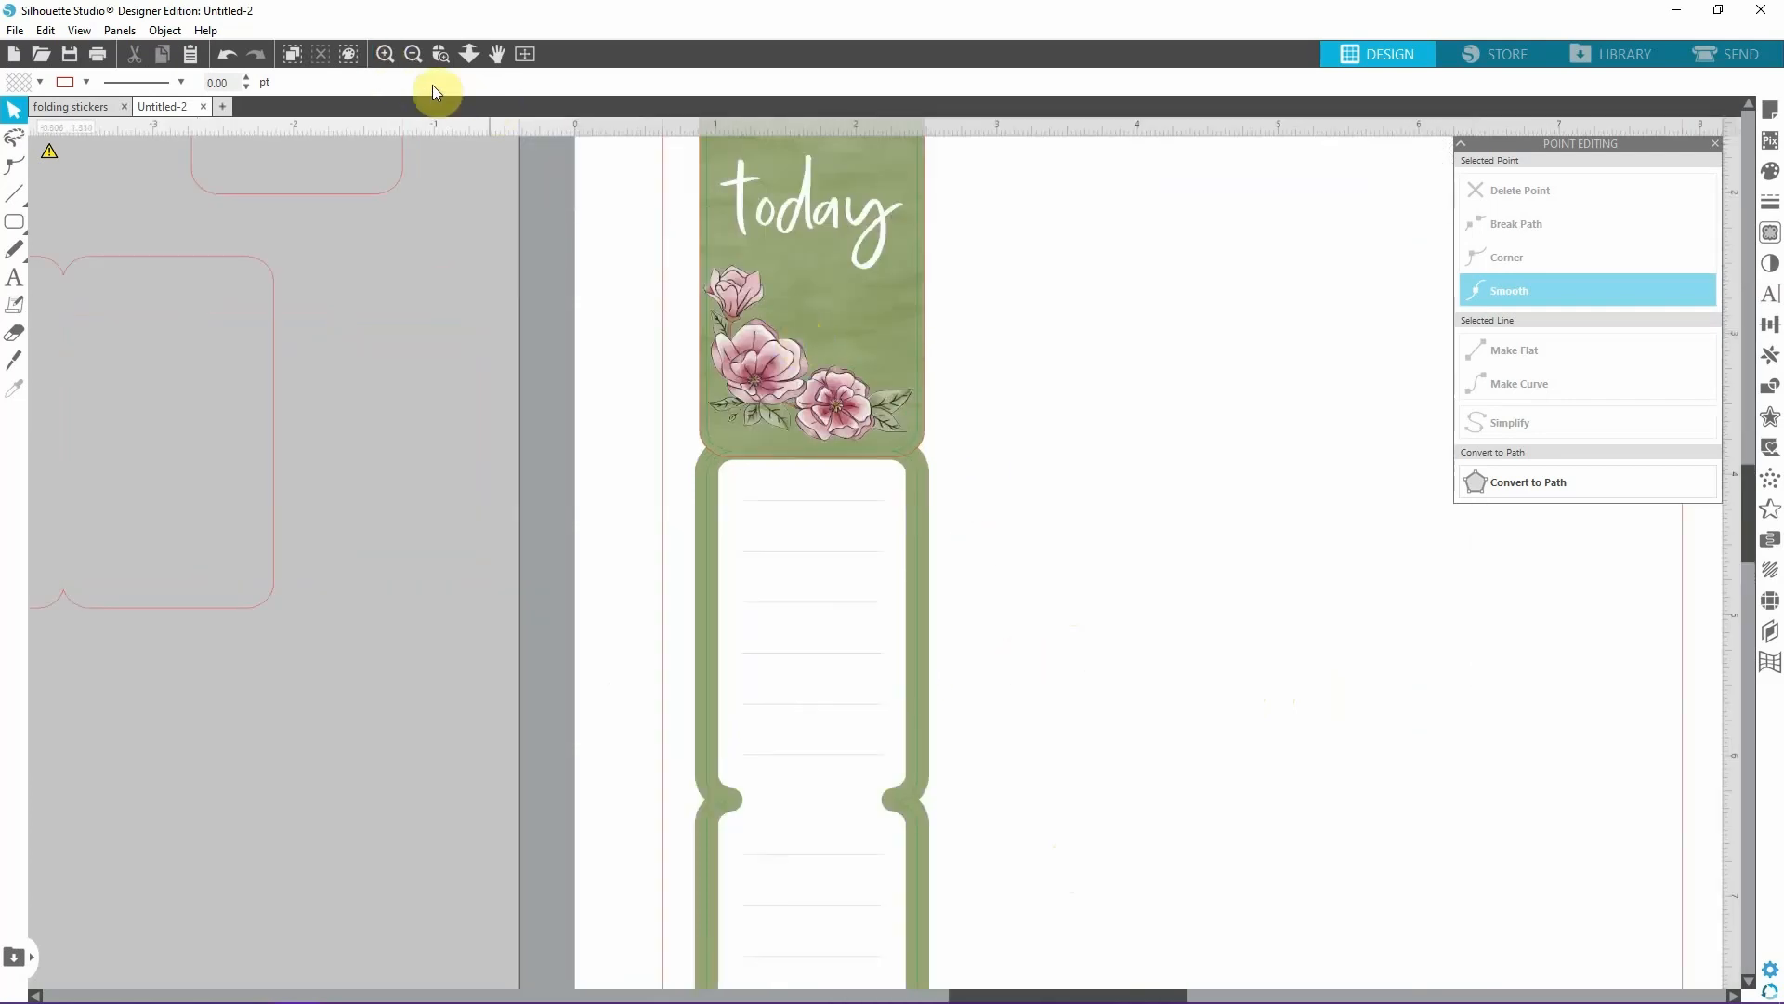
pyautogui.click(385, 53)
pyautogui.scroll(1, 1021, 625)
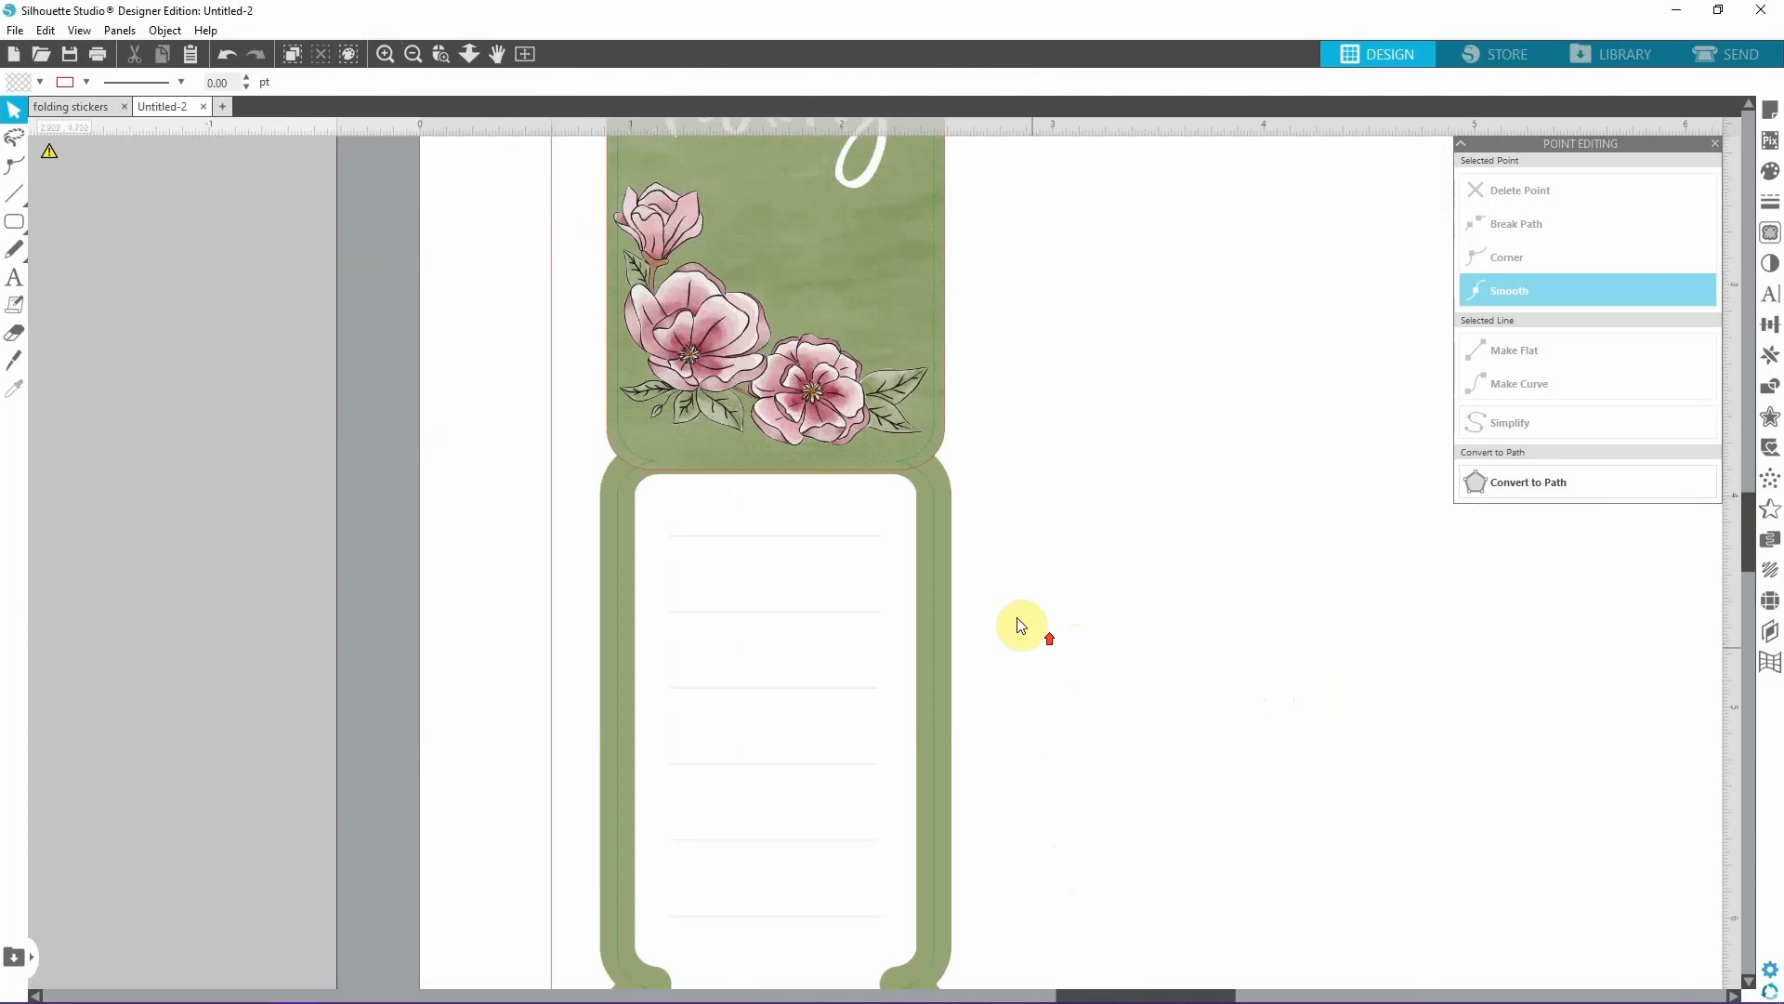
pyautogui.click(84, 82)
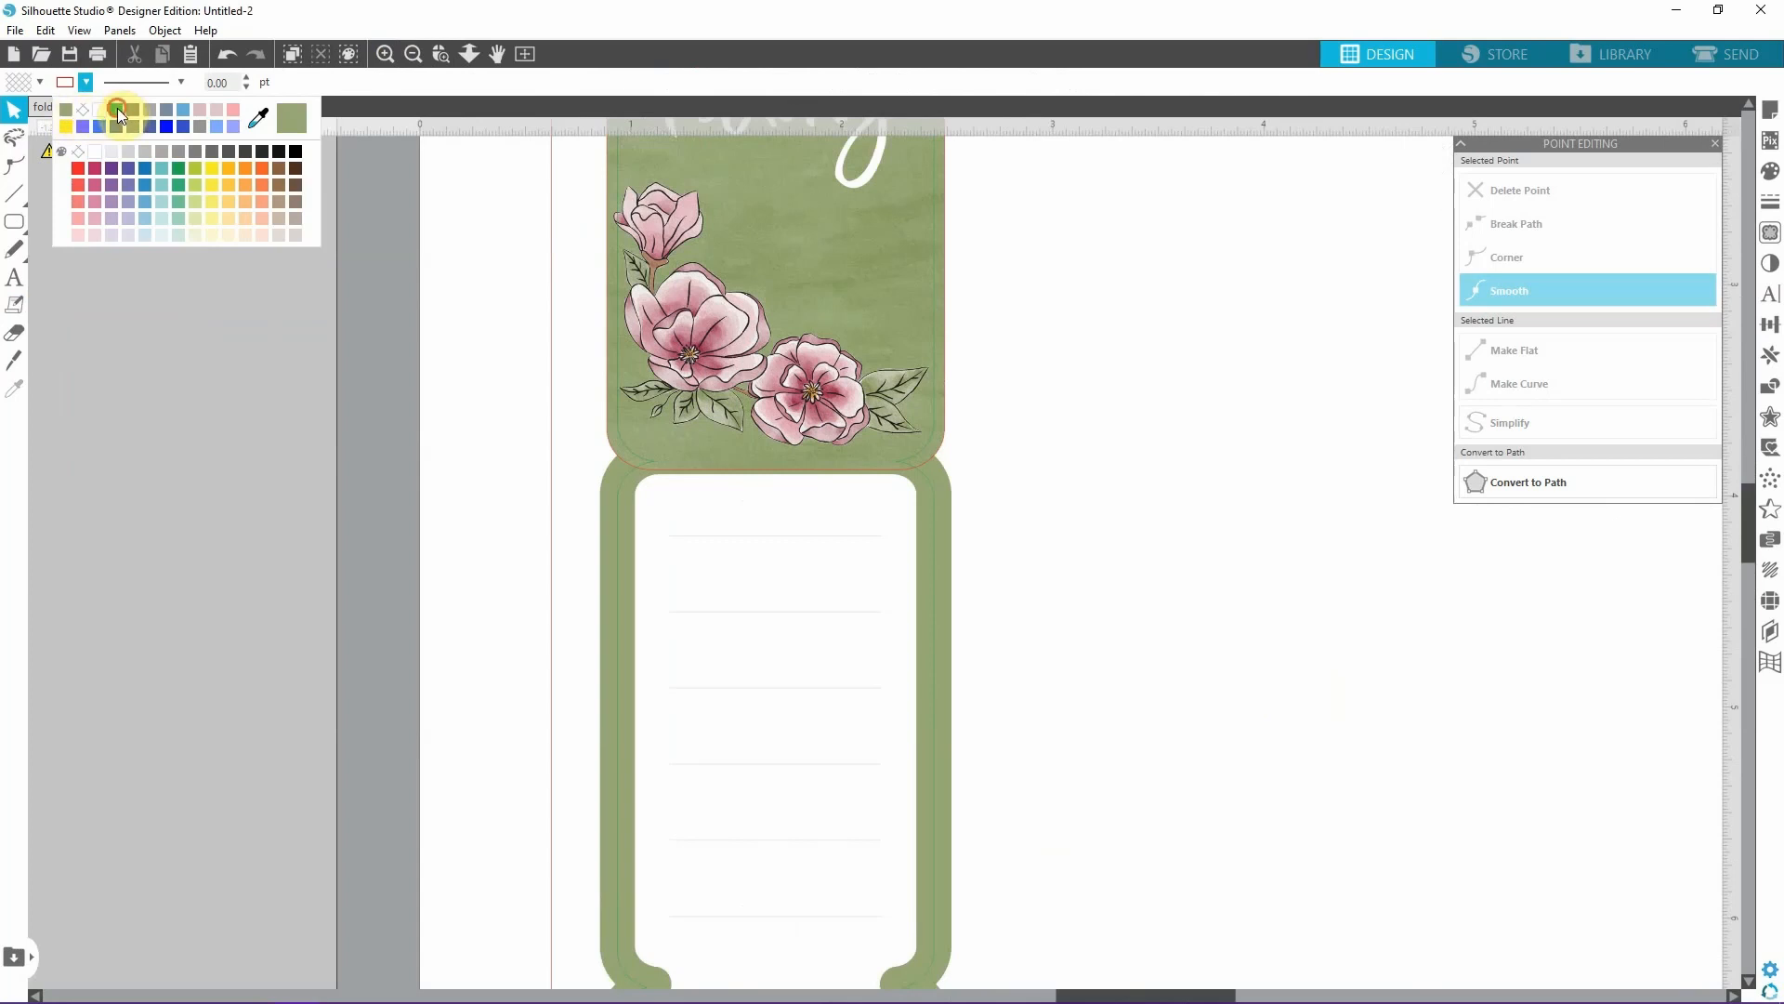
pyautogui.click(117, 108)
pyautogui.click(16, 199)
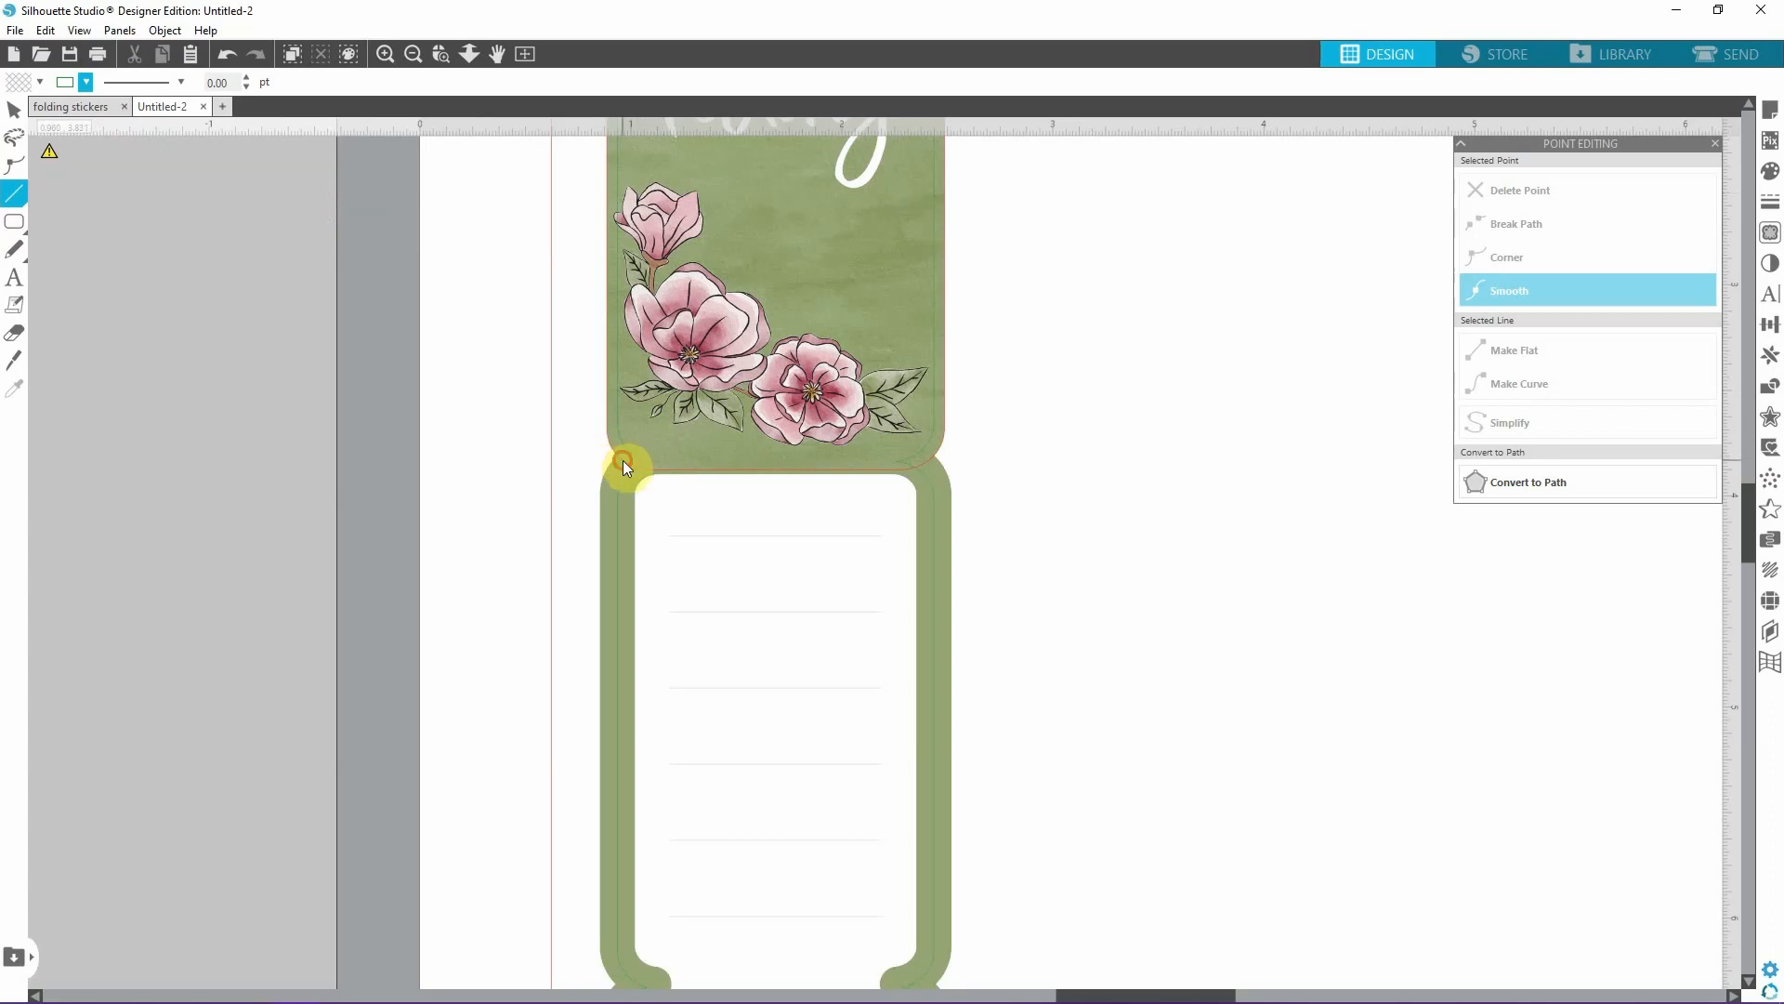
pyautogui.moveTo(622, 461); pyautogui.dragTo(957, 463)
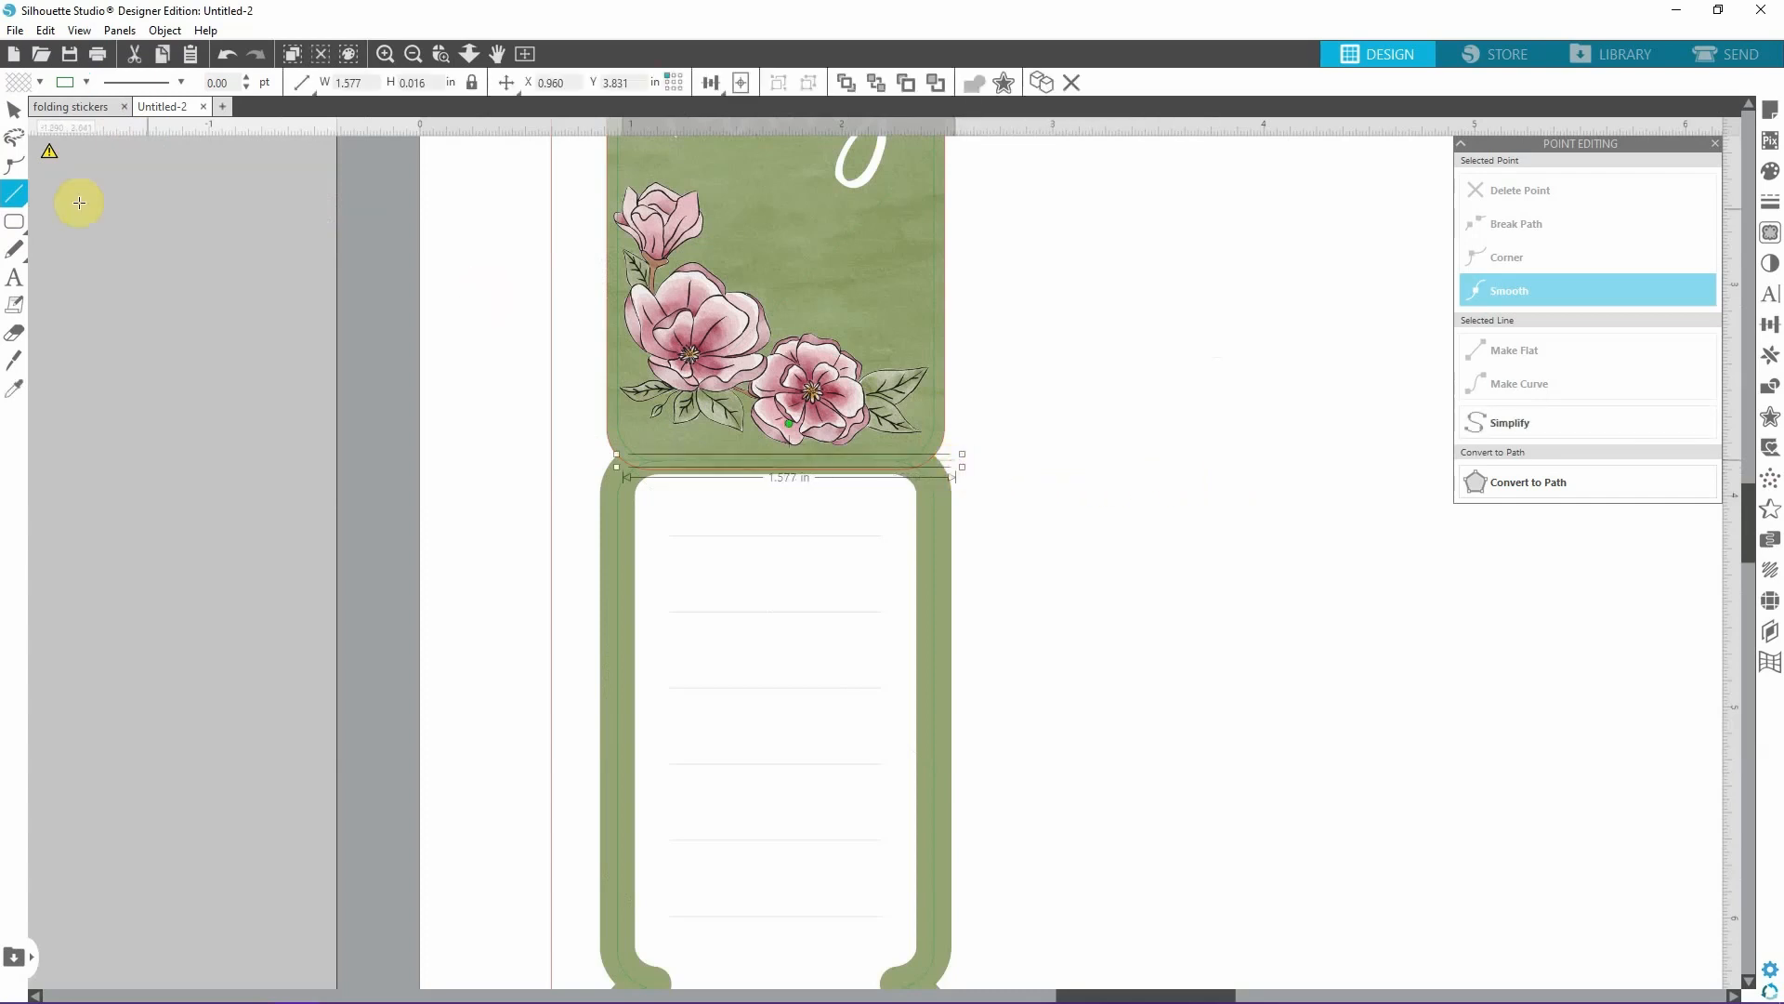
# Recolour the new fold line yellow and clear the stray short line drawn beside the sticker.
pyautogui.click(384, 54)
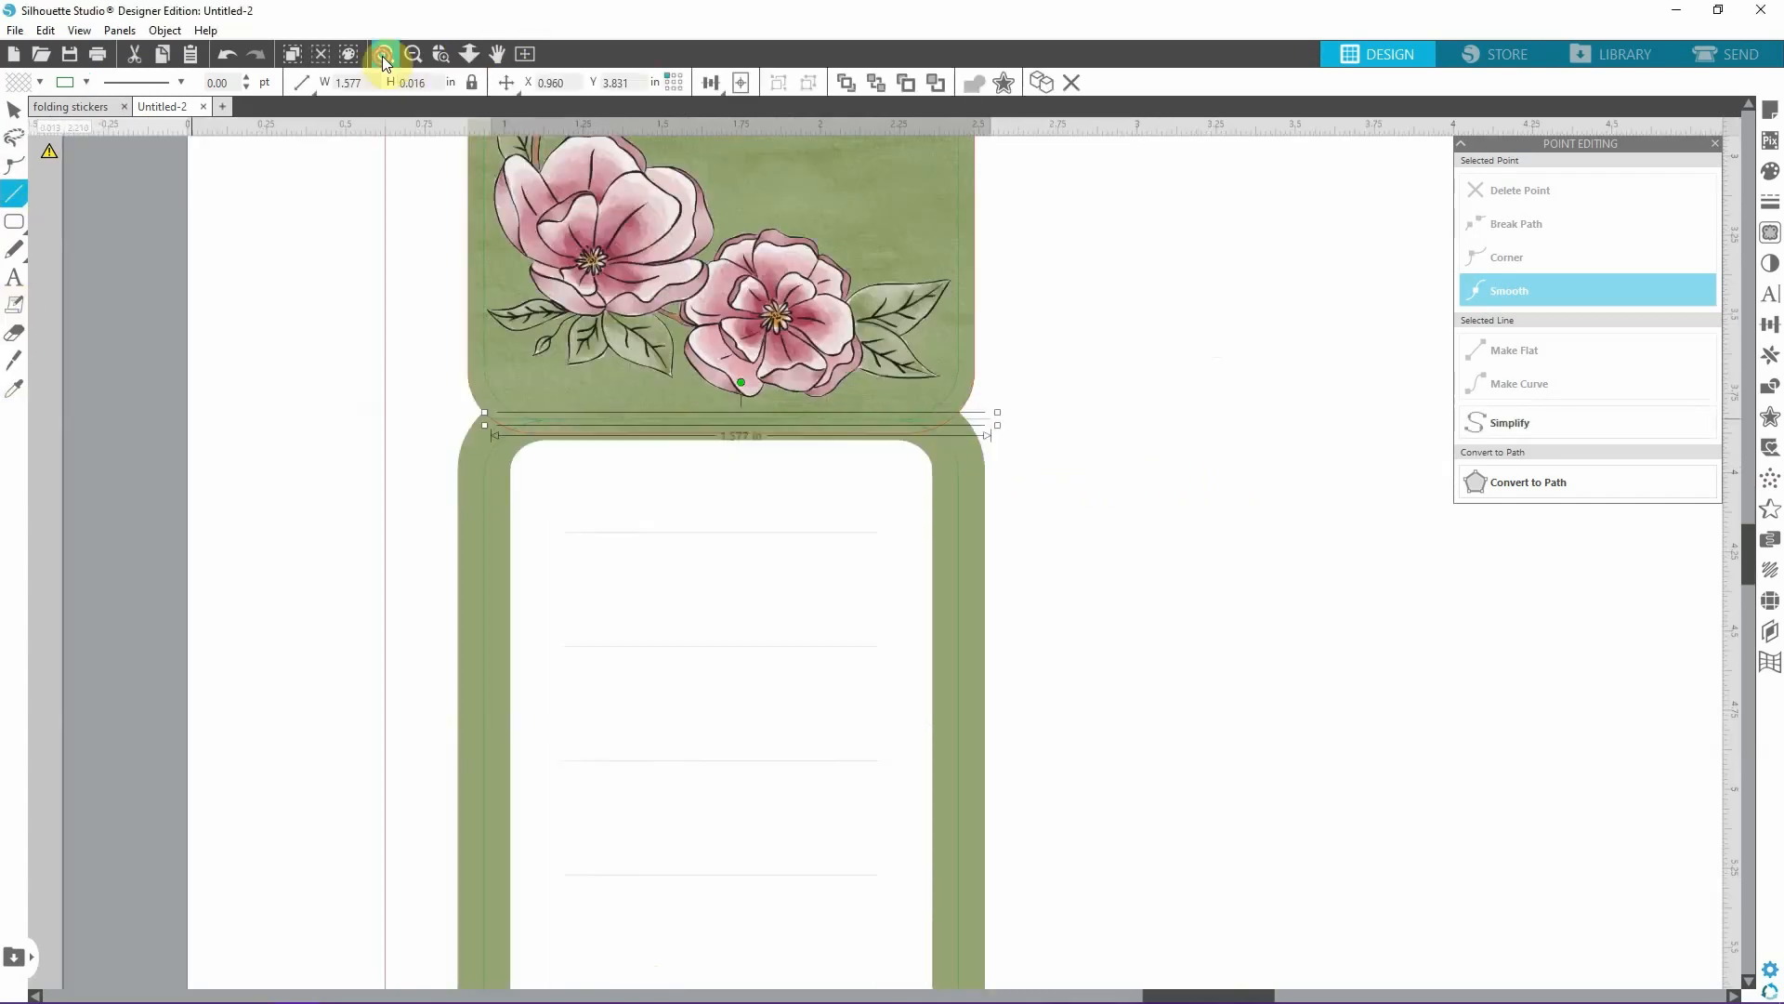
pyautogui.click(383, 58)
pyautogui.scroll(4, 503, 169)
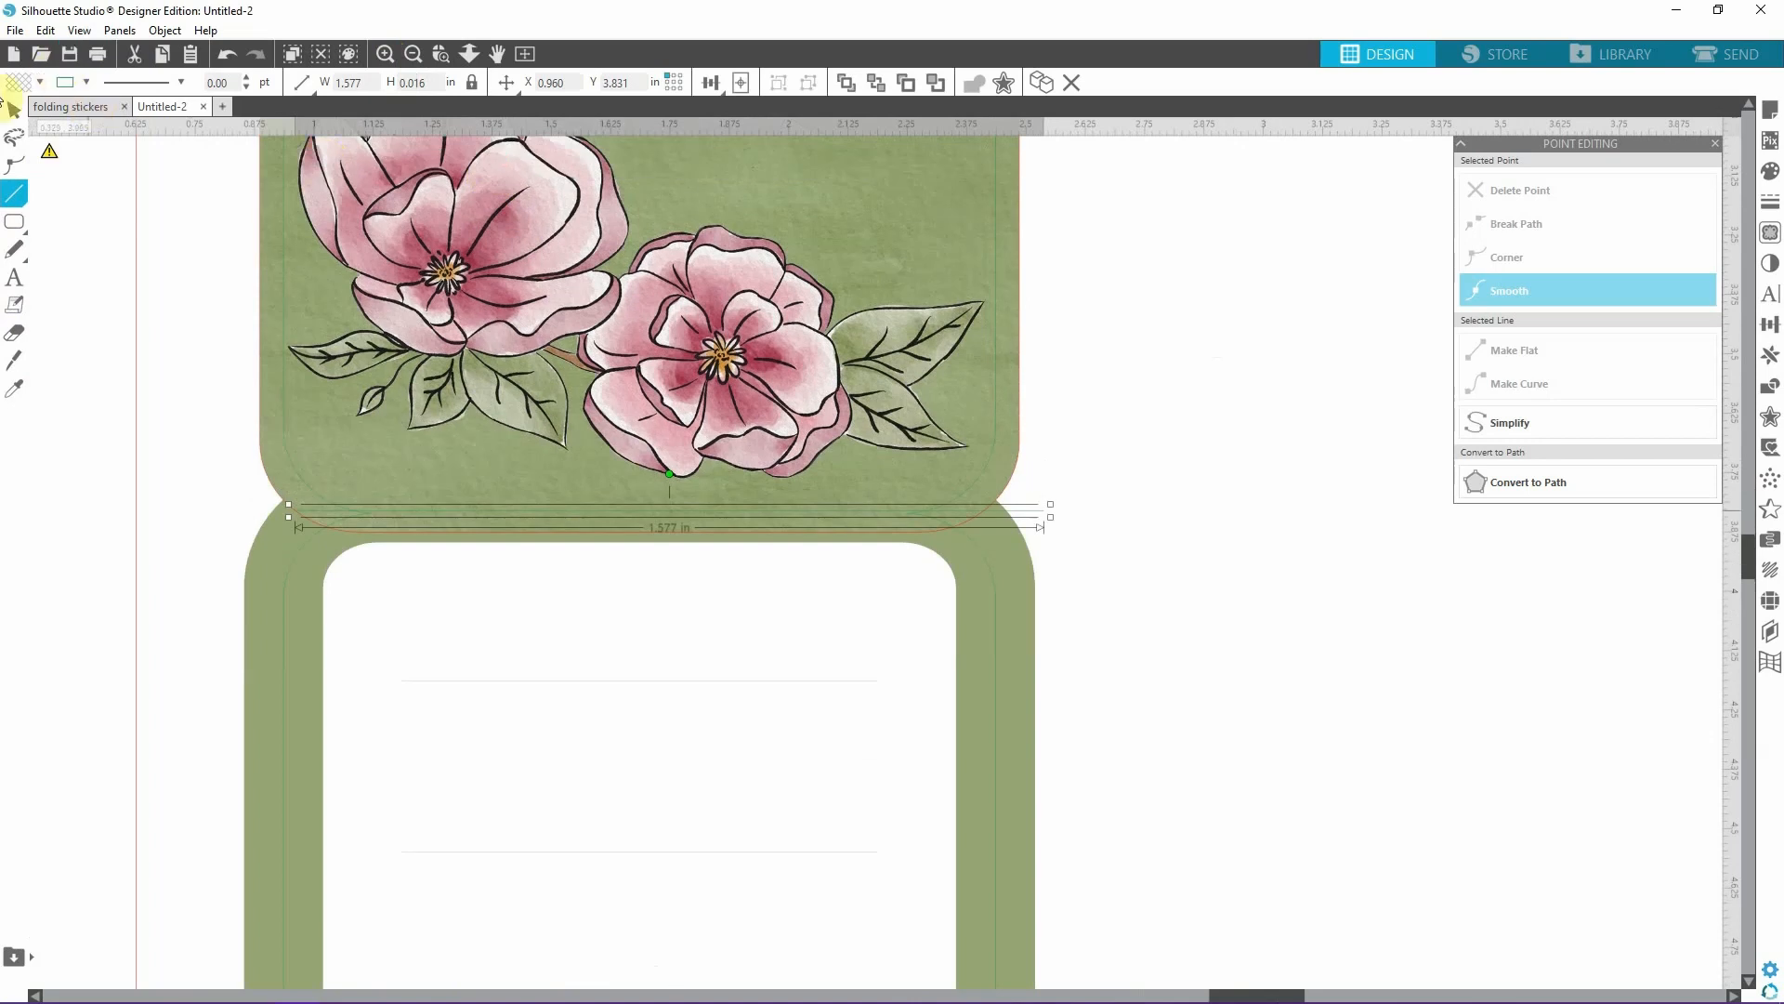
pyautogui.click(82, 84)
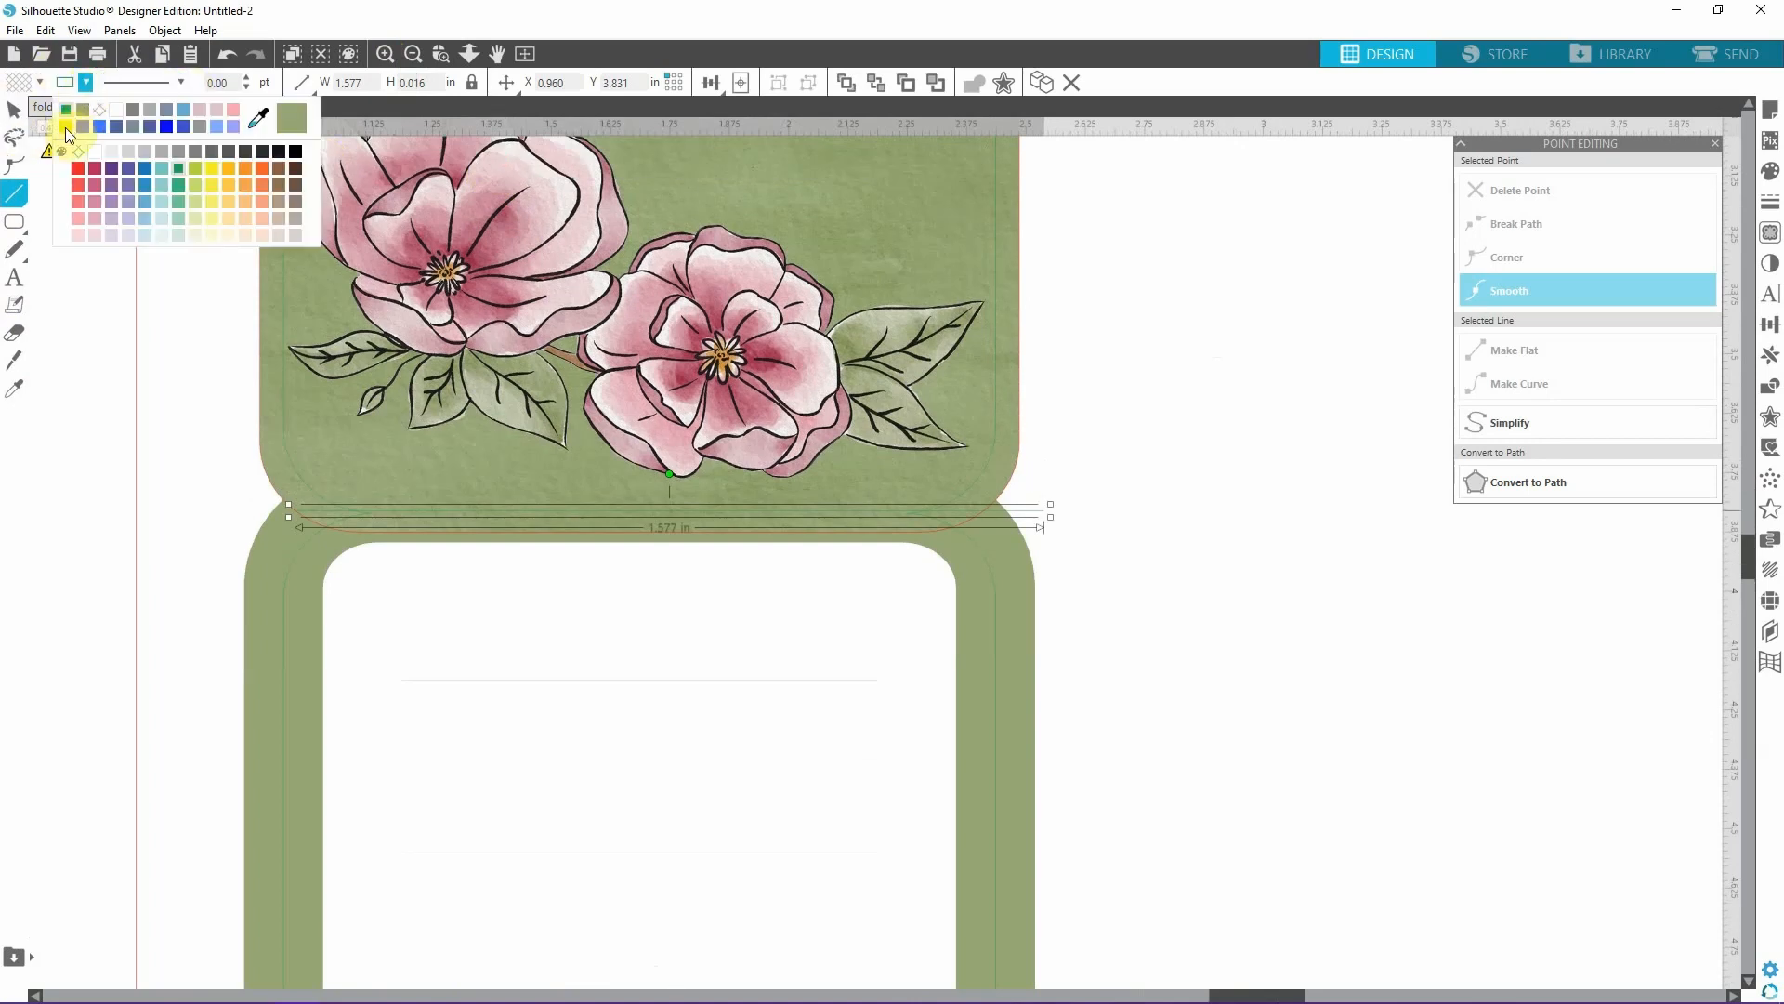
pyautogui.click(65, 126)
pyautogui.click(1164, 481)
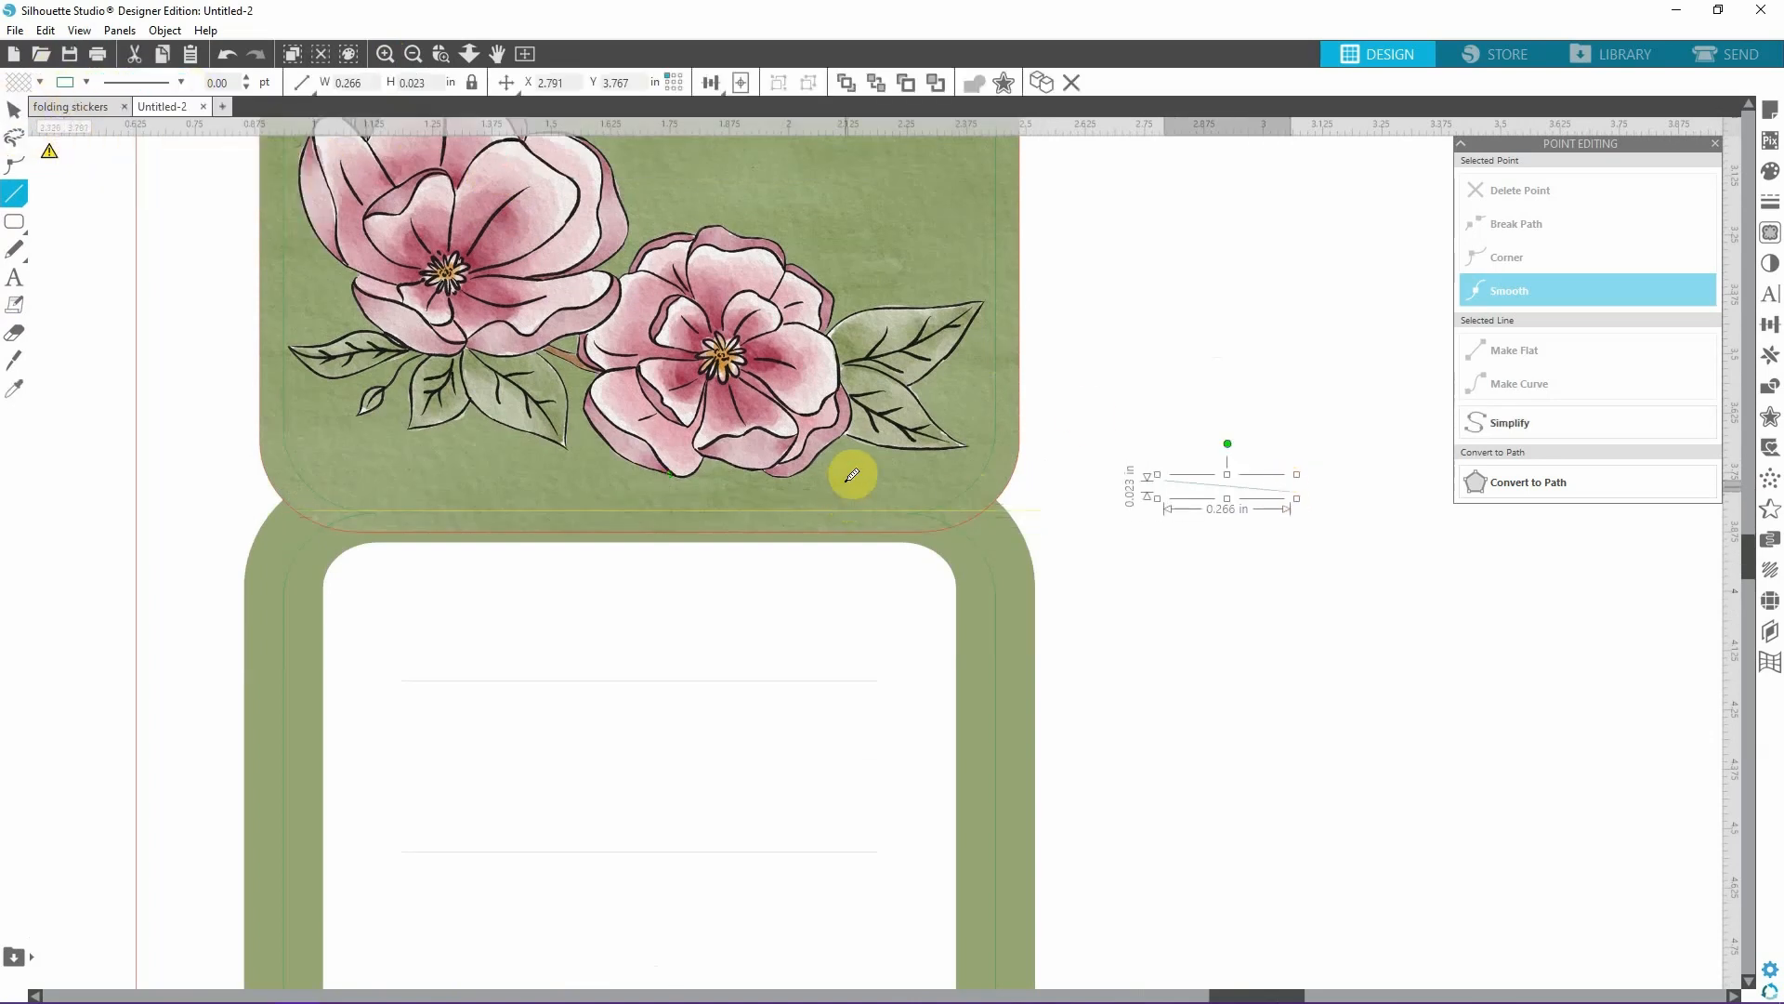
pyautogui.click(14, 110)
pyautogui.click(991, 612)
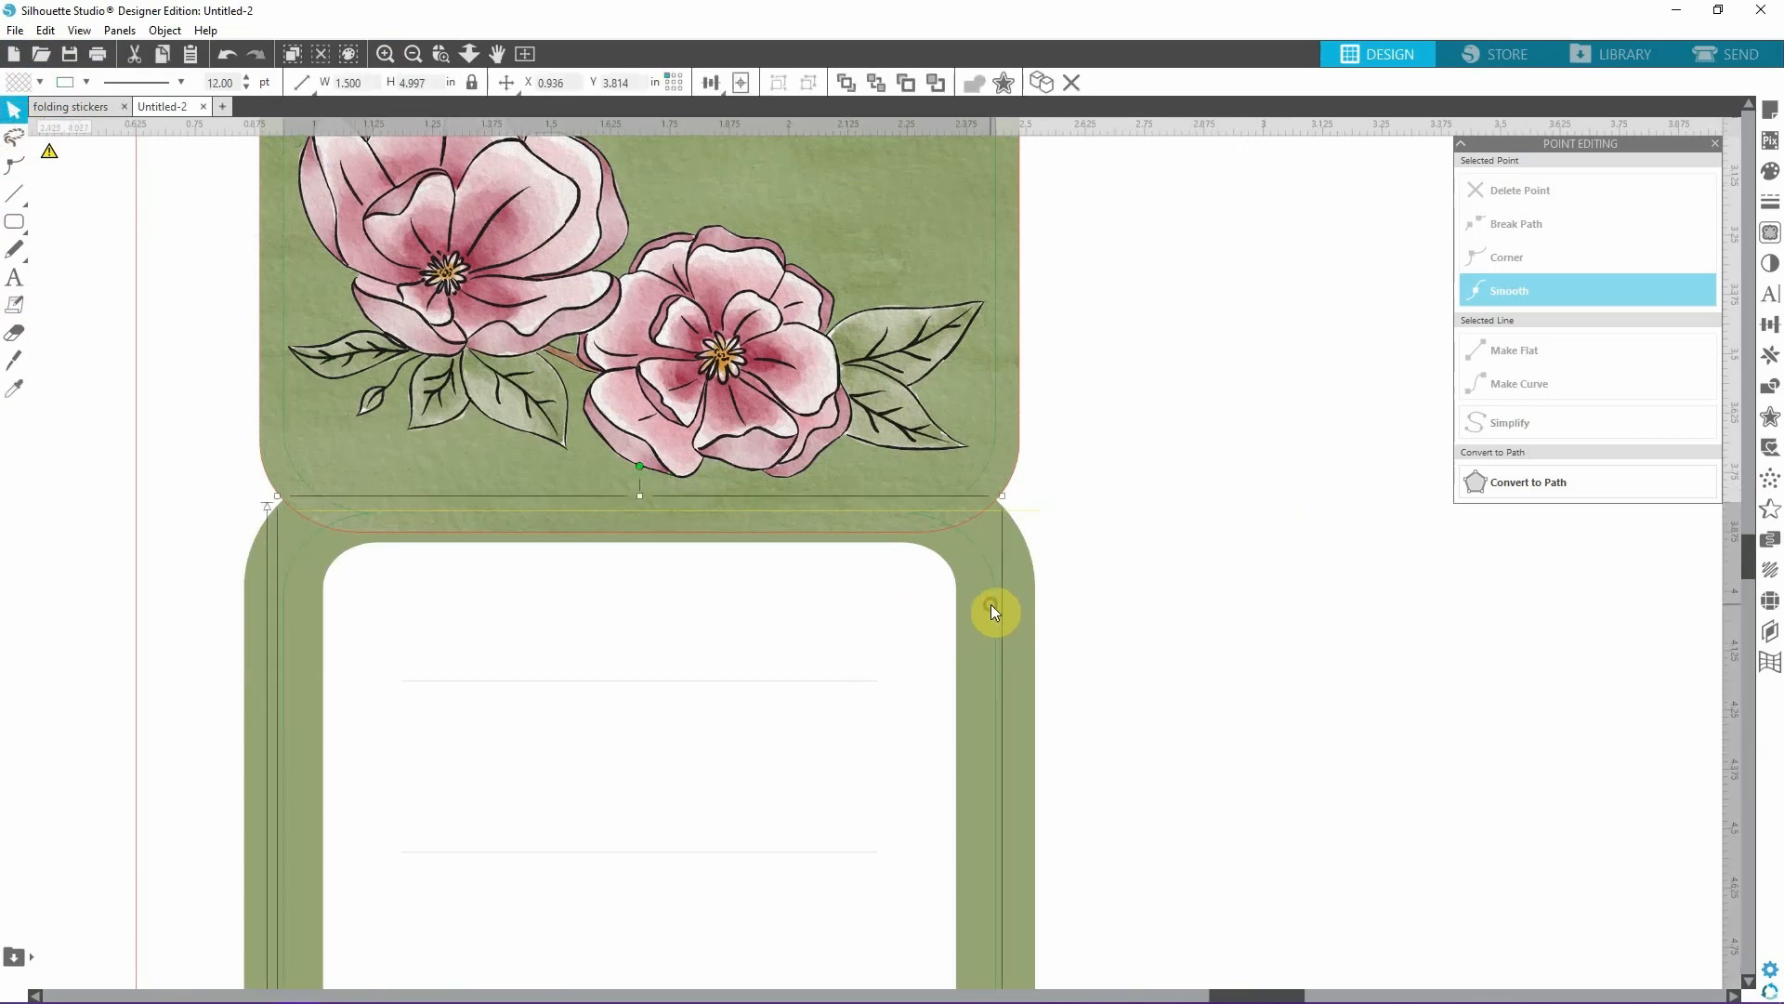
pyautogui.click(86, 82)
pyautogui.click(65, 126)
# Nudge the yellow fold line down to Y 3.837 in between the notches and close the point editing settings.
pyautogui.click(385, 53)
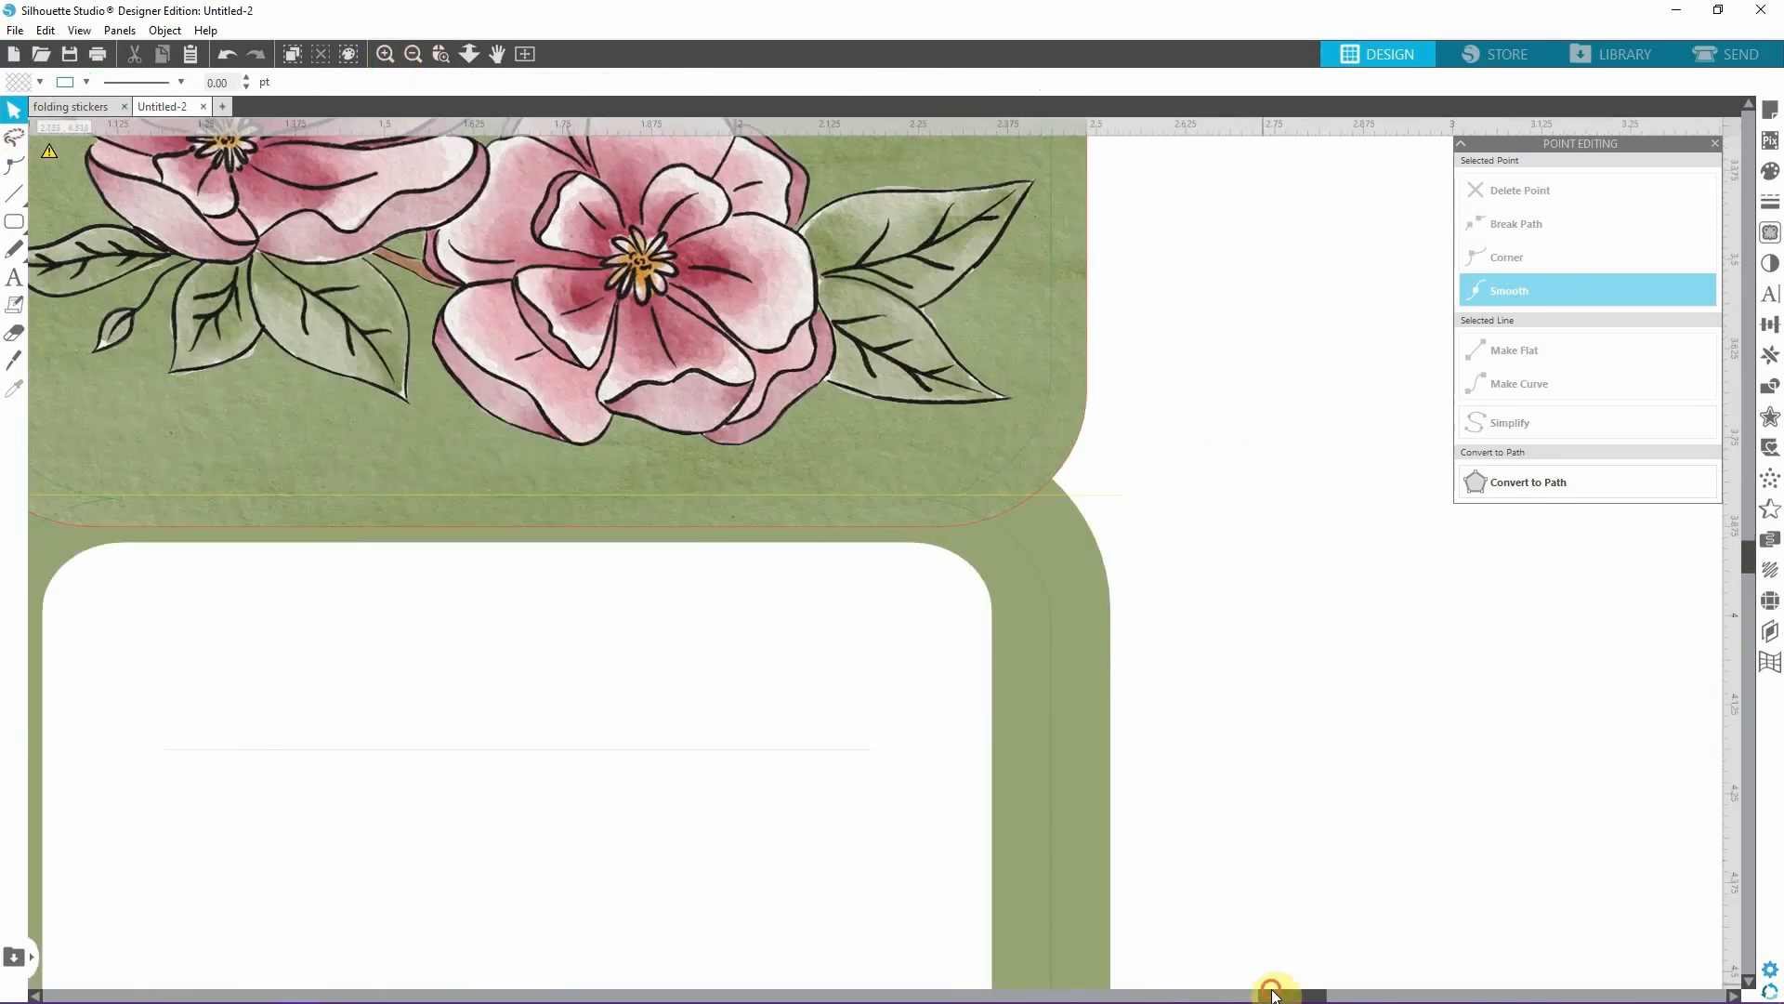
pyautogui.moveTo(1273, 994); pyautogui.dragTo(1241, 995)
pyautogui.click(772, 493)
pyautogui.click(839, 497)
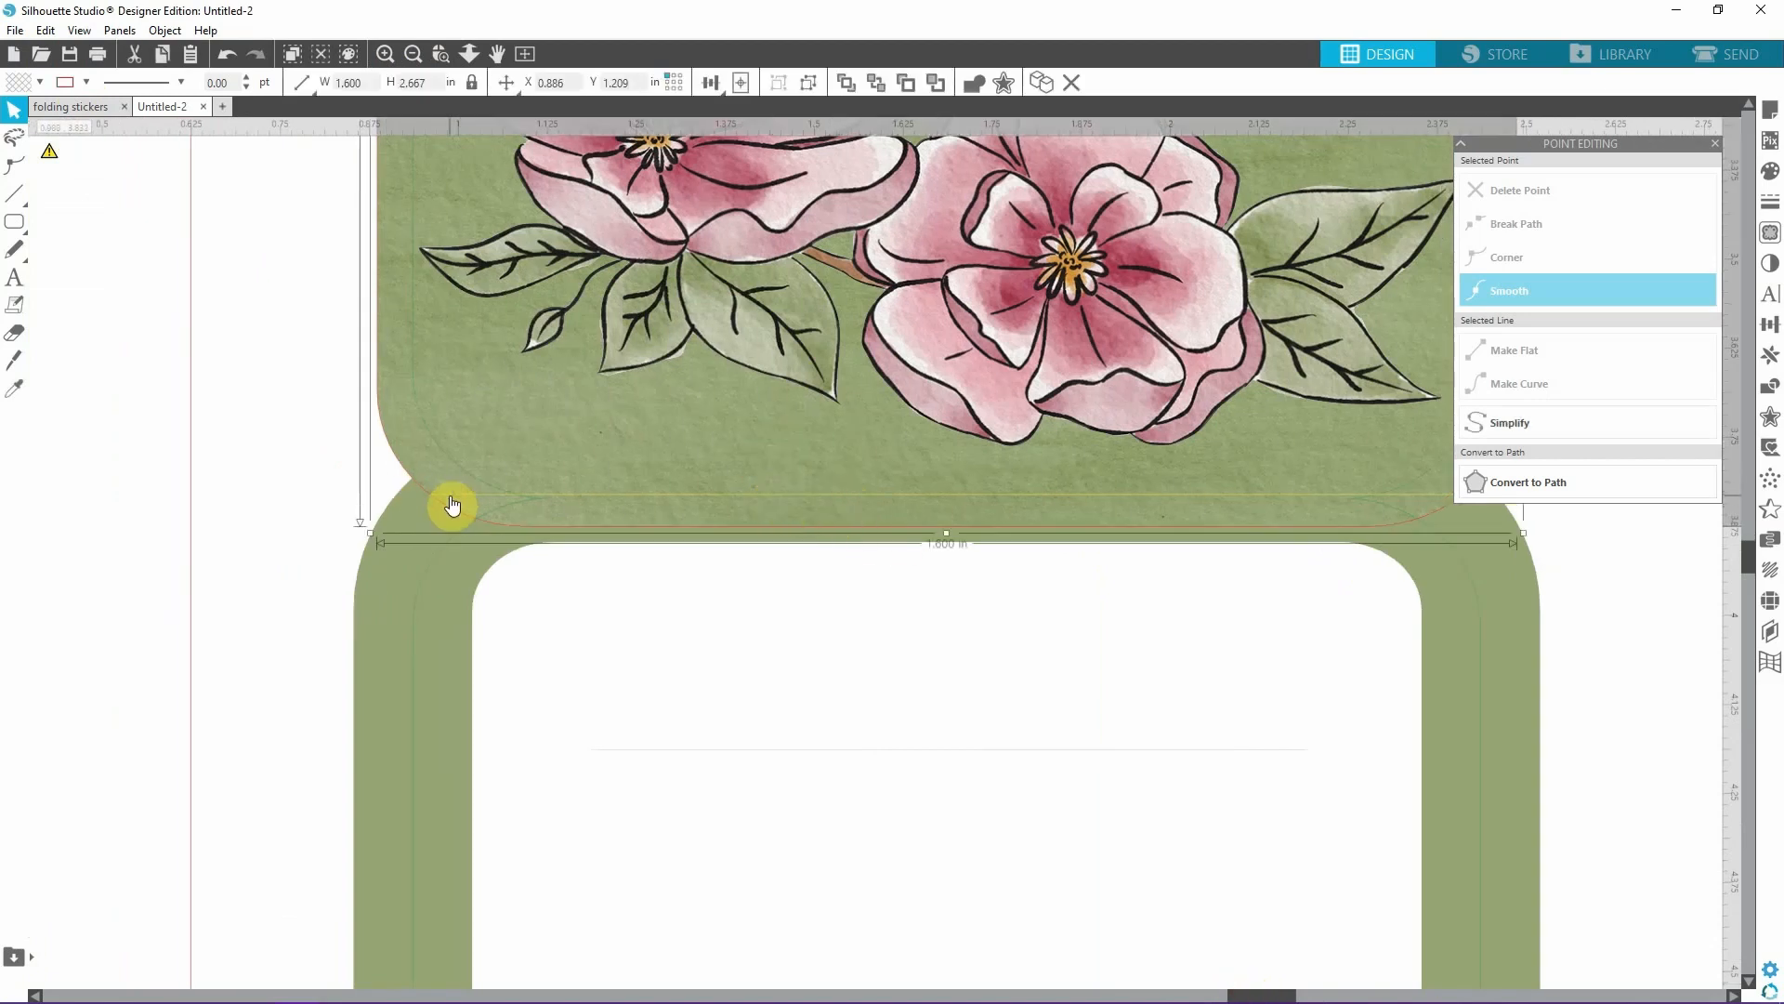
pyautogui.click(452, 503)
pyautogui.press('Down')
pyautogui.press('Down')
pyautogui.press('Down')
pyautogui.press('Down')
pyautogui.press('Down')
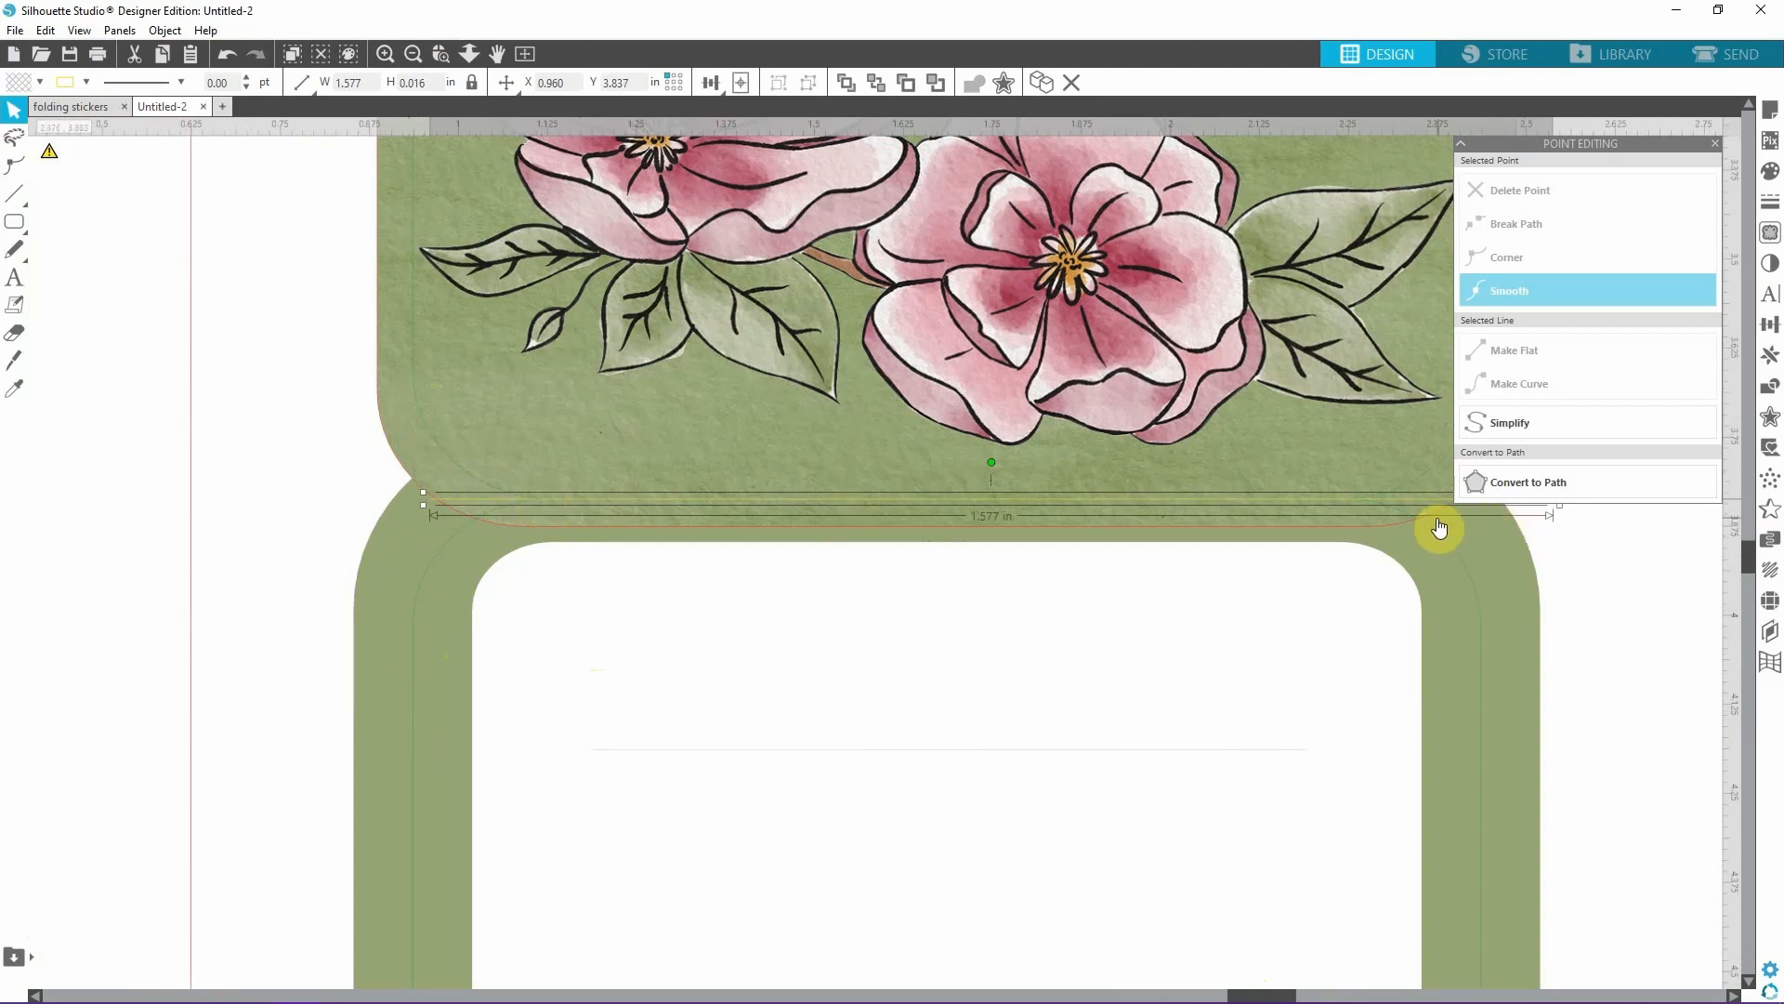
pyautogui.click(1716, 144)
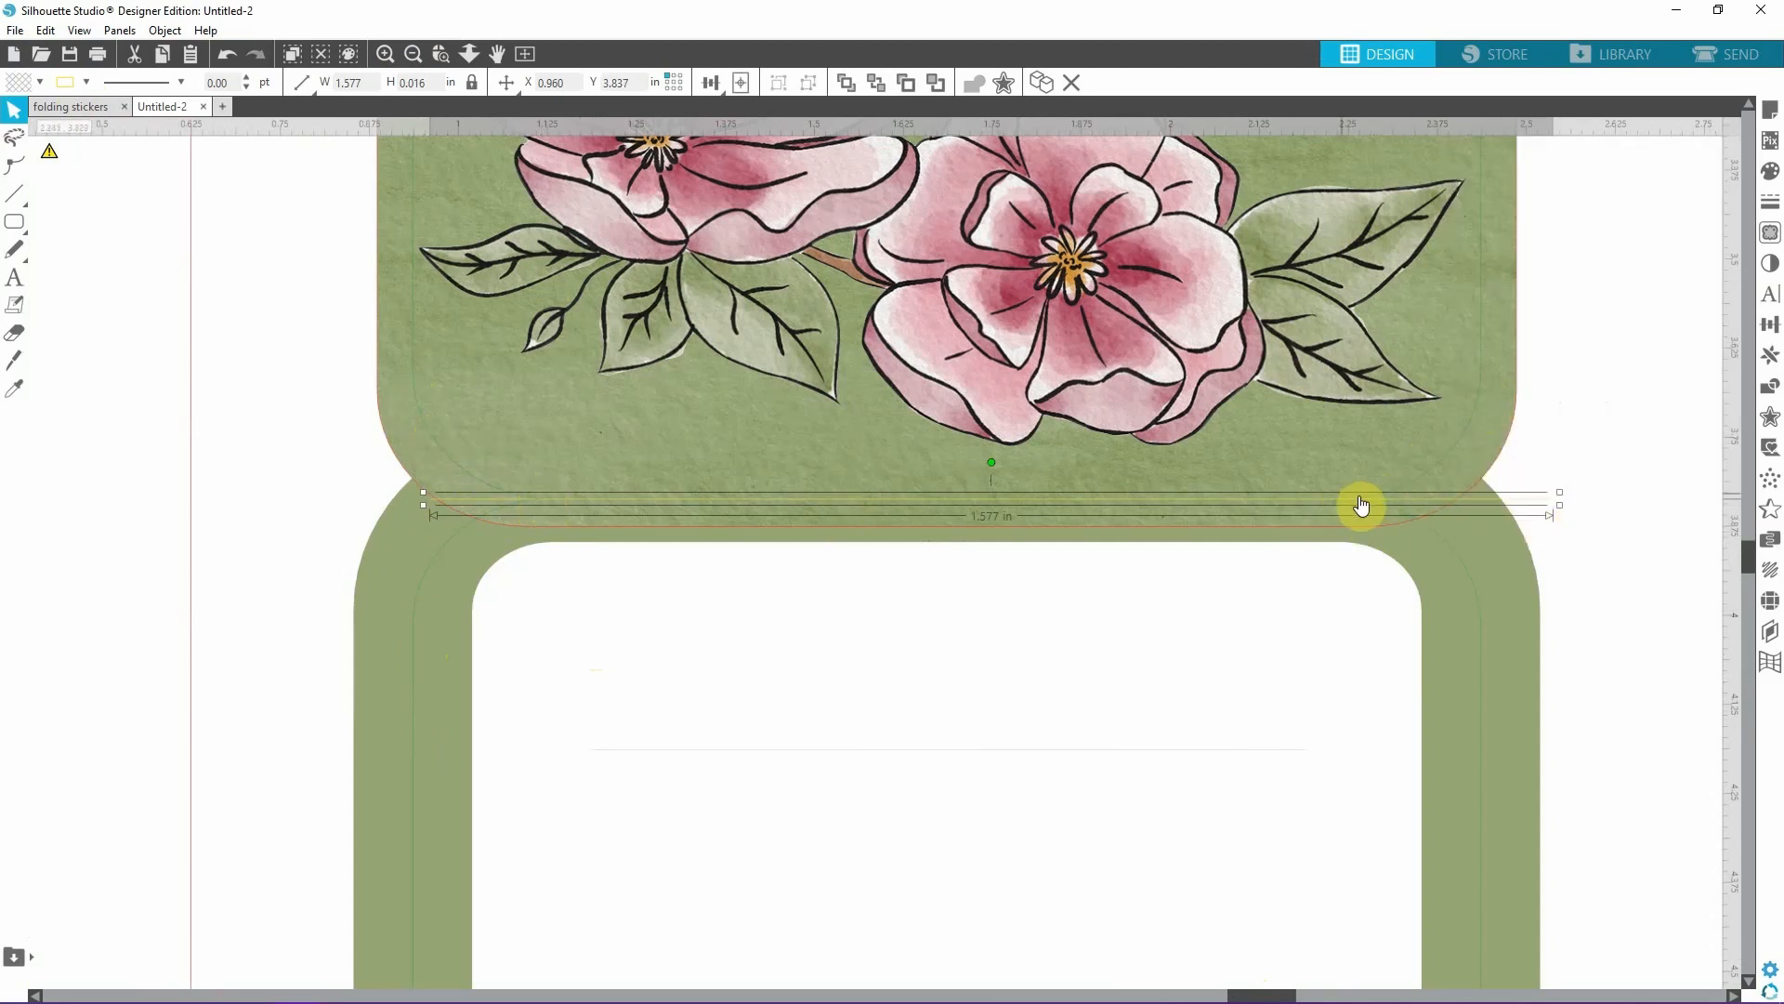
pyautogui.click(1612, 568)
# Change the yellow fold line below the cover from solid to a dashed line style.
pyautogui.click(413, 53)
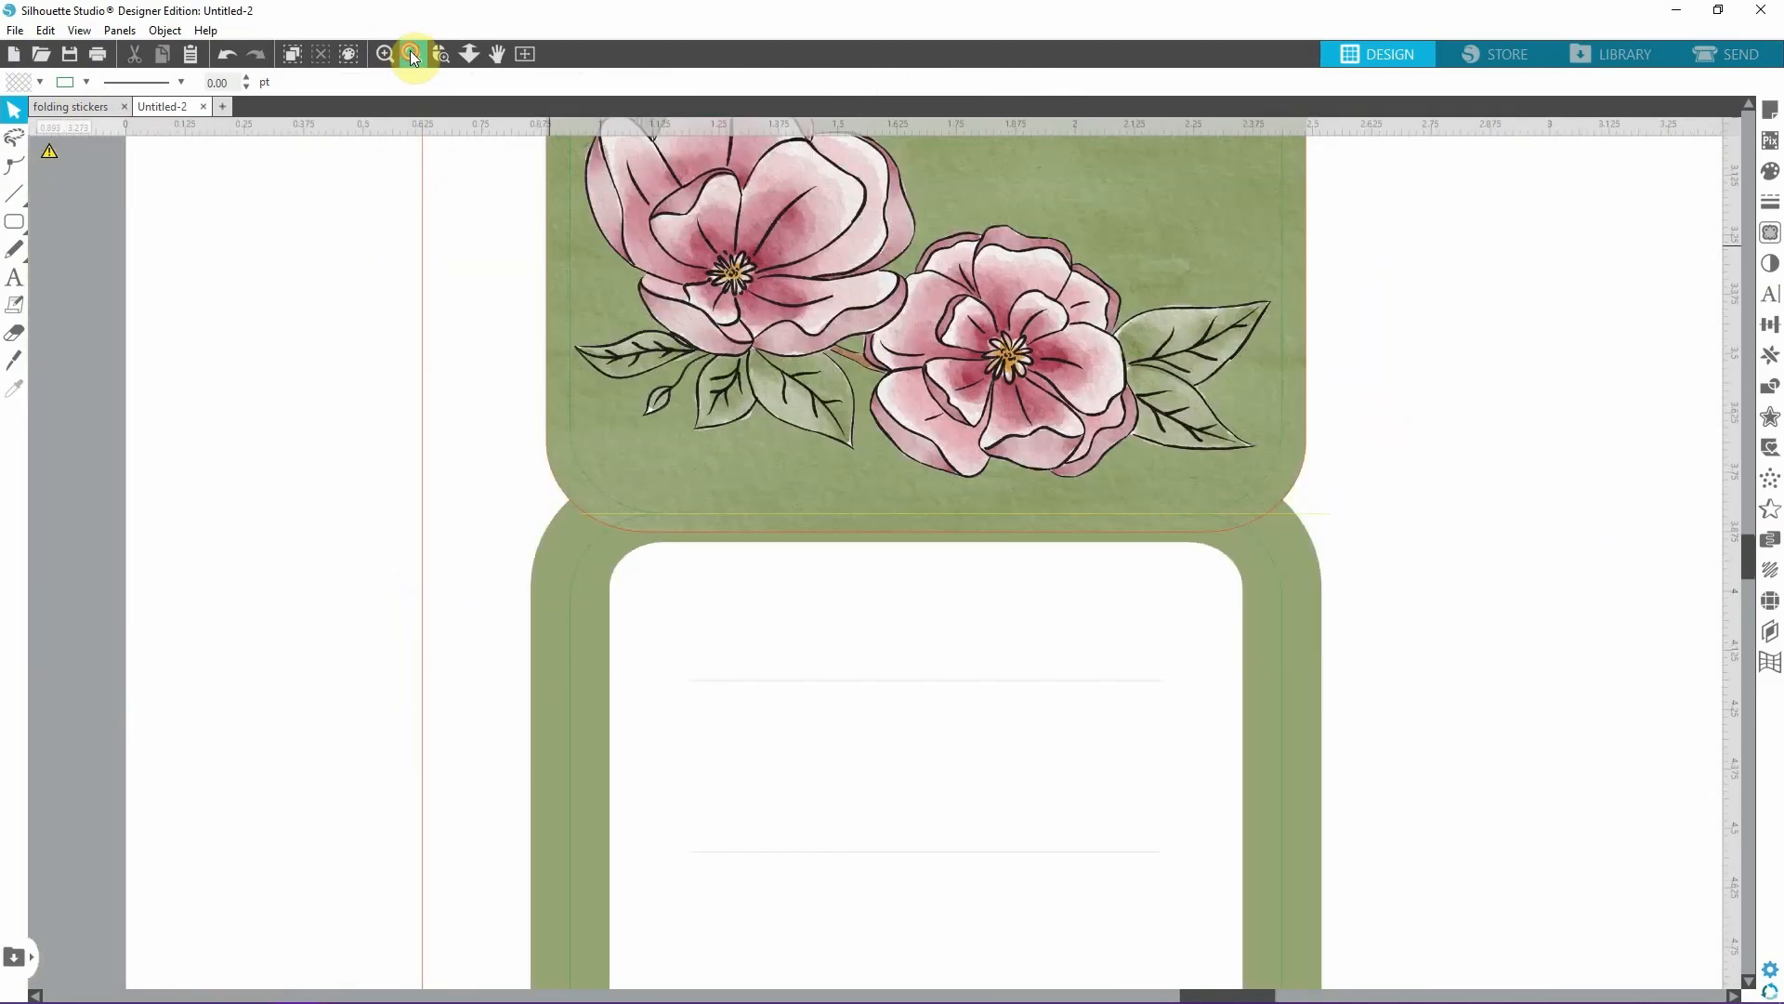
pyautogui.click(414, 53)
pyautogui.click(839, 526)
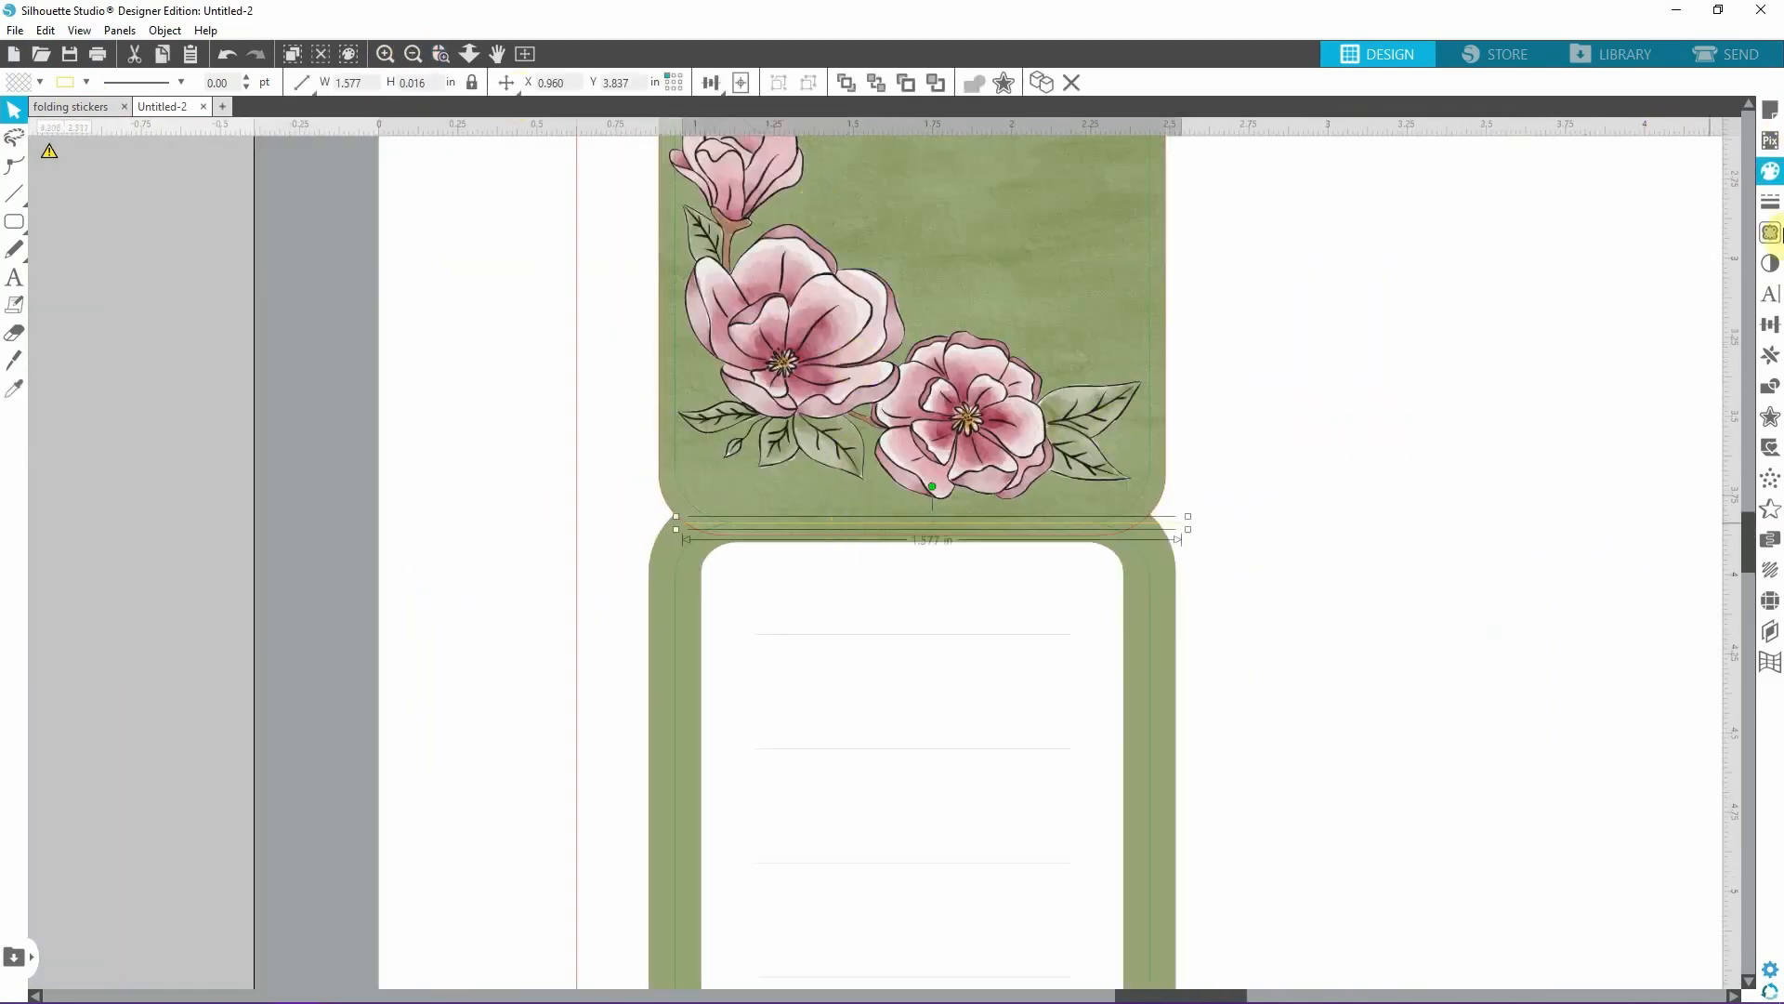
pyautogui.click(1771, 206)
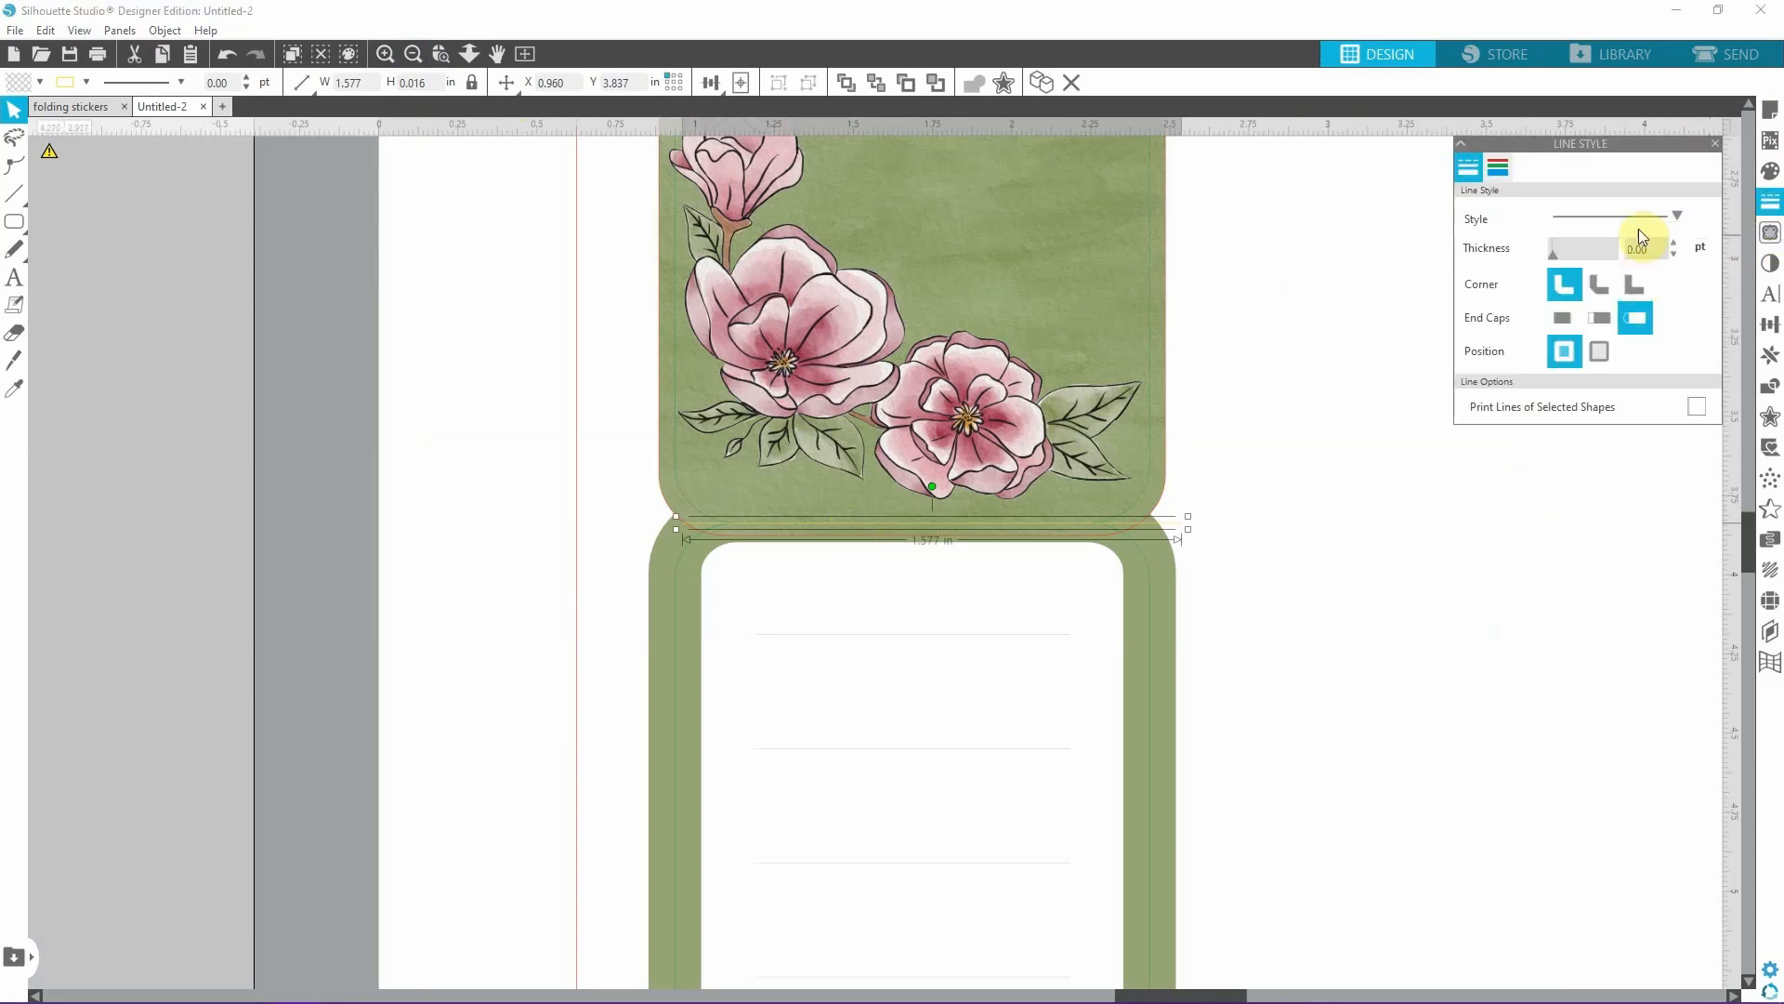
pyautogui.click(1678, 216)
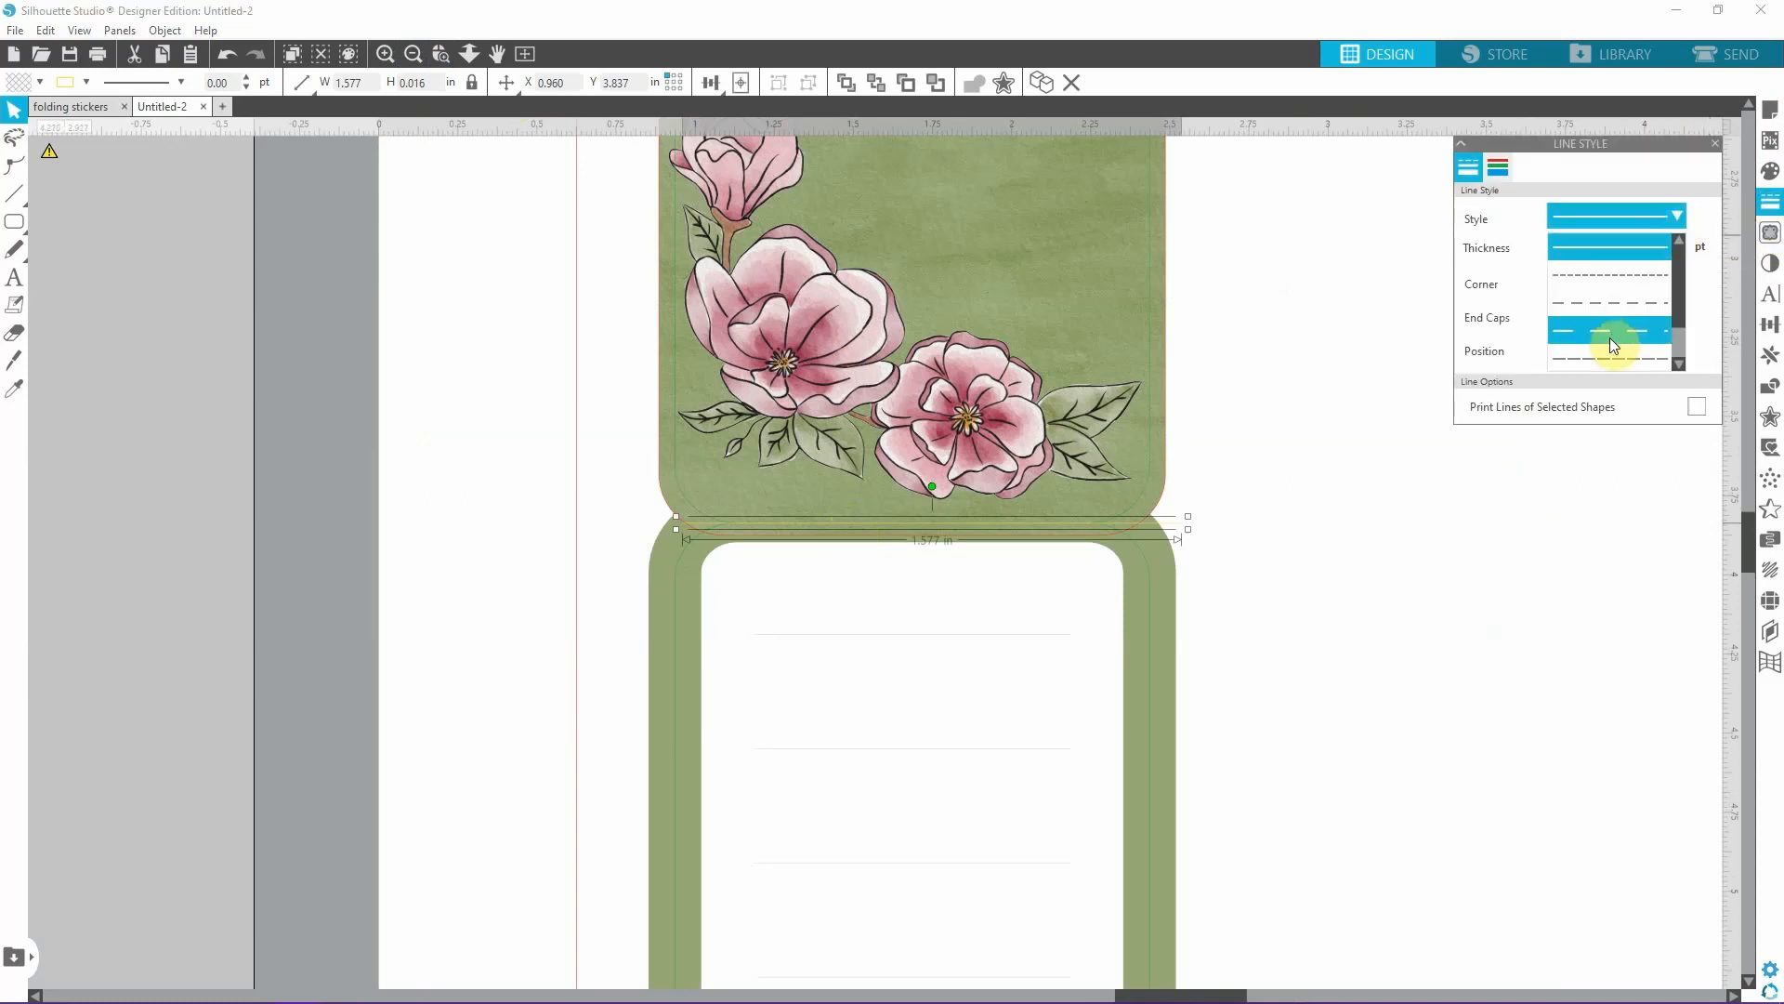
pyautogui.scroll(-2, 1610, 337)
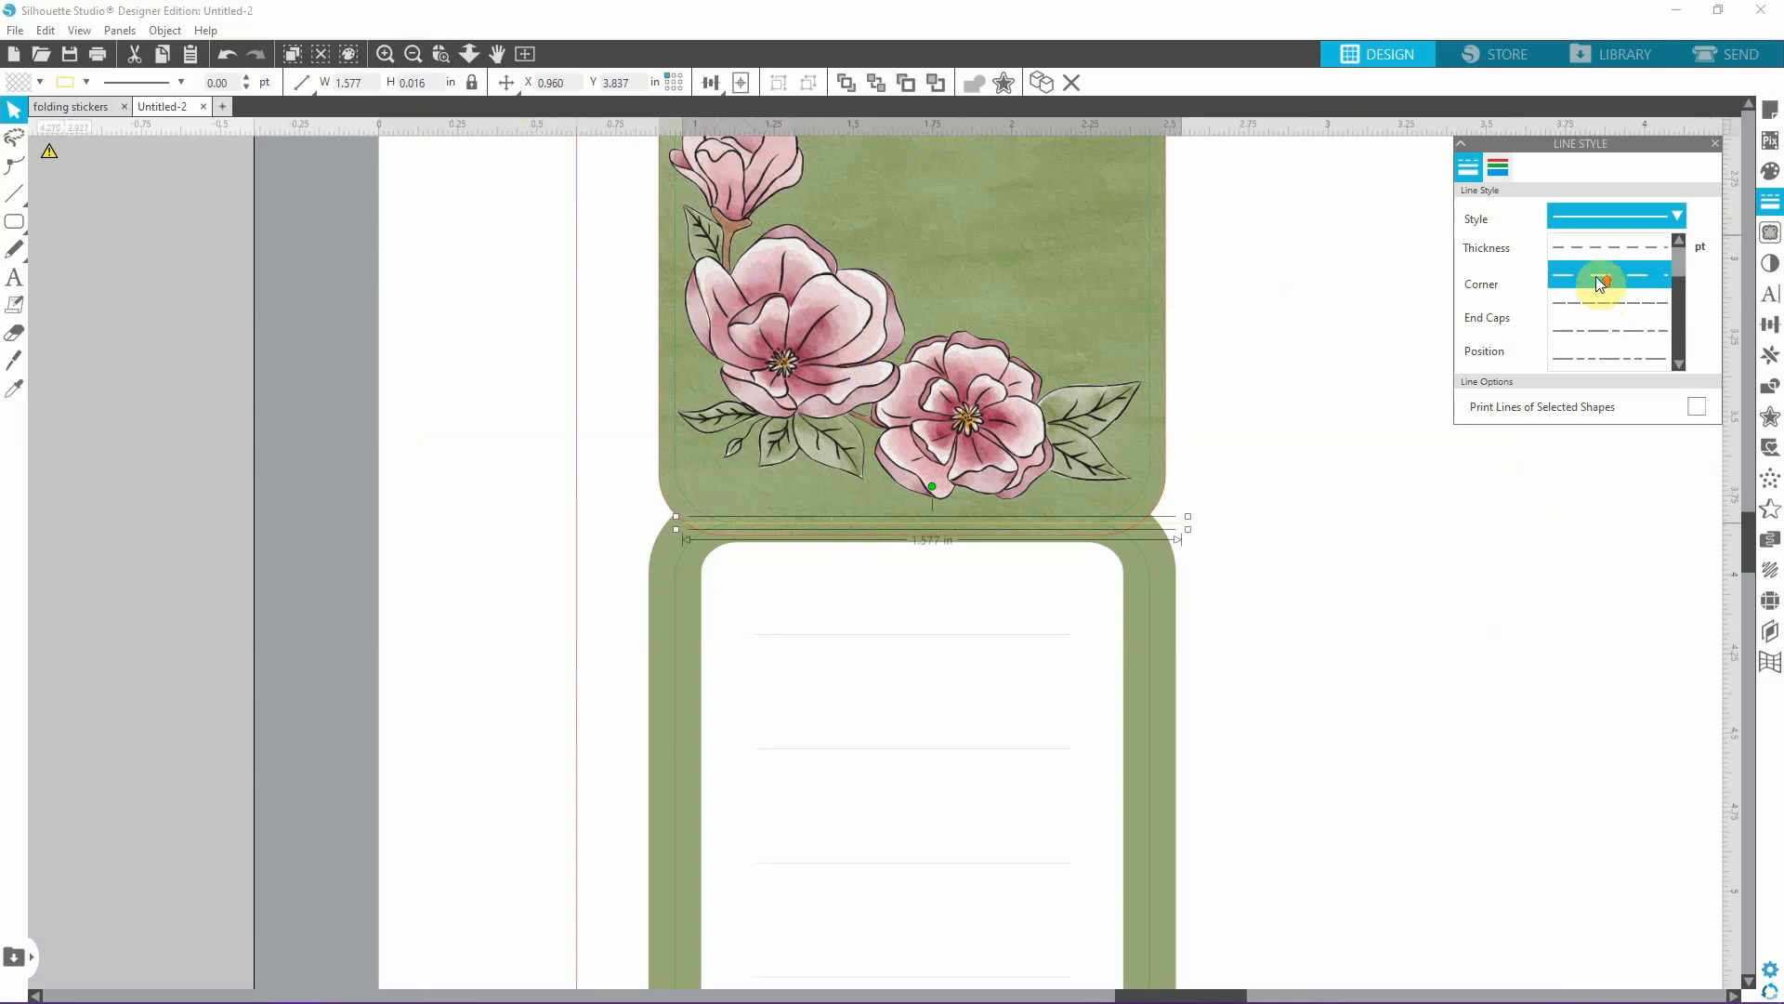
pyautogui.scroll(1, 1597, 278)
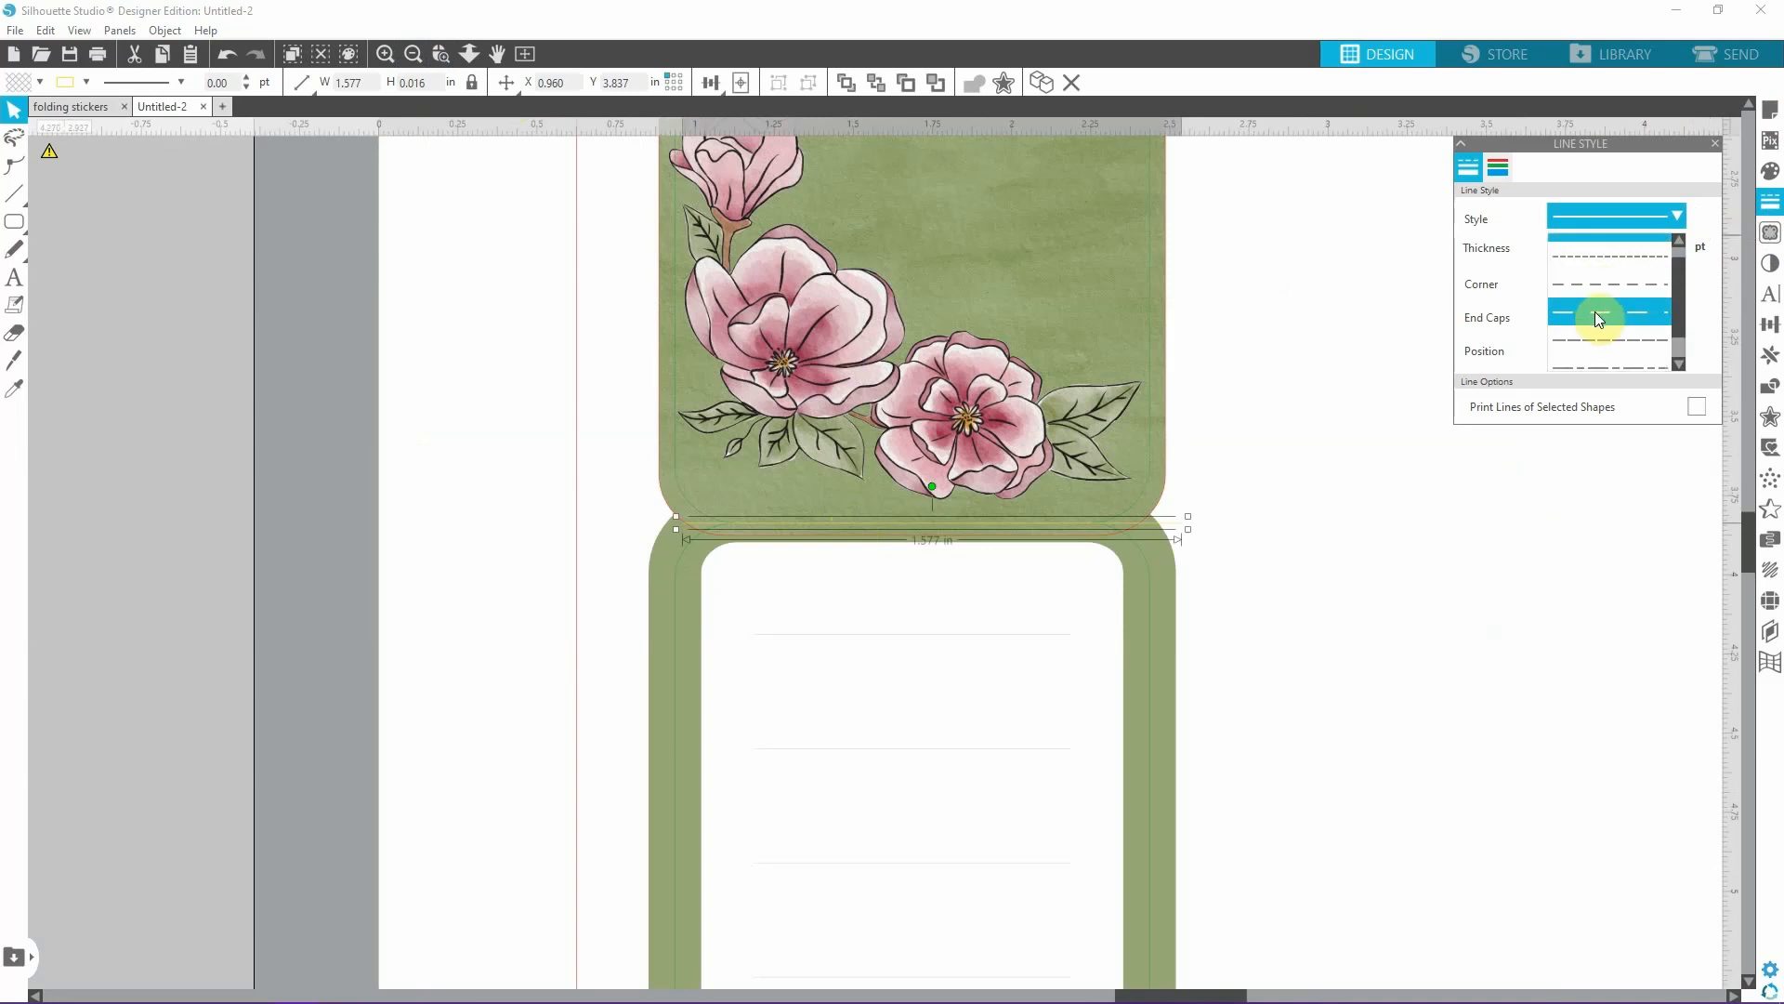
pyautogui.click(1595, 311)
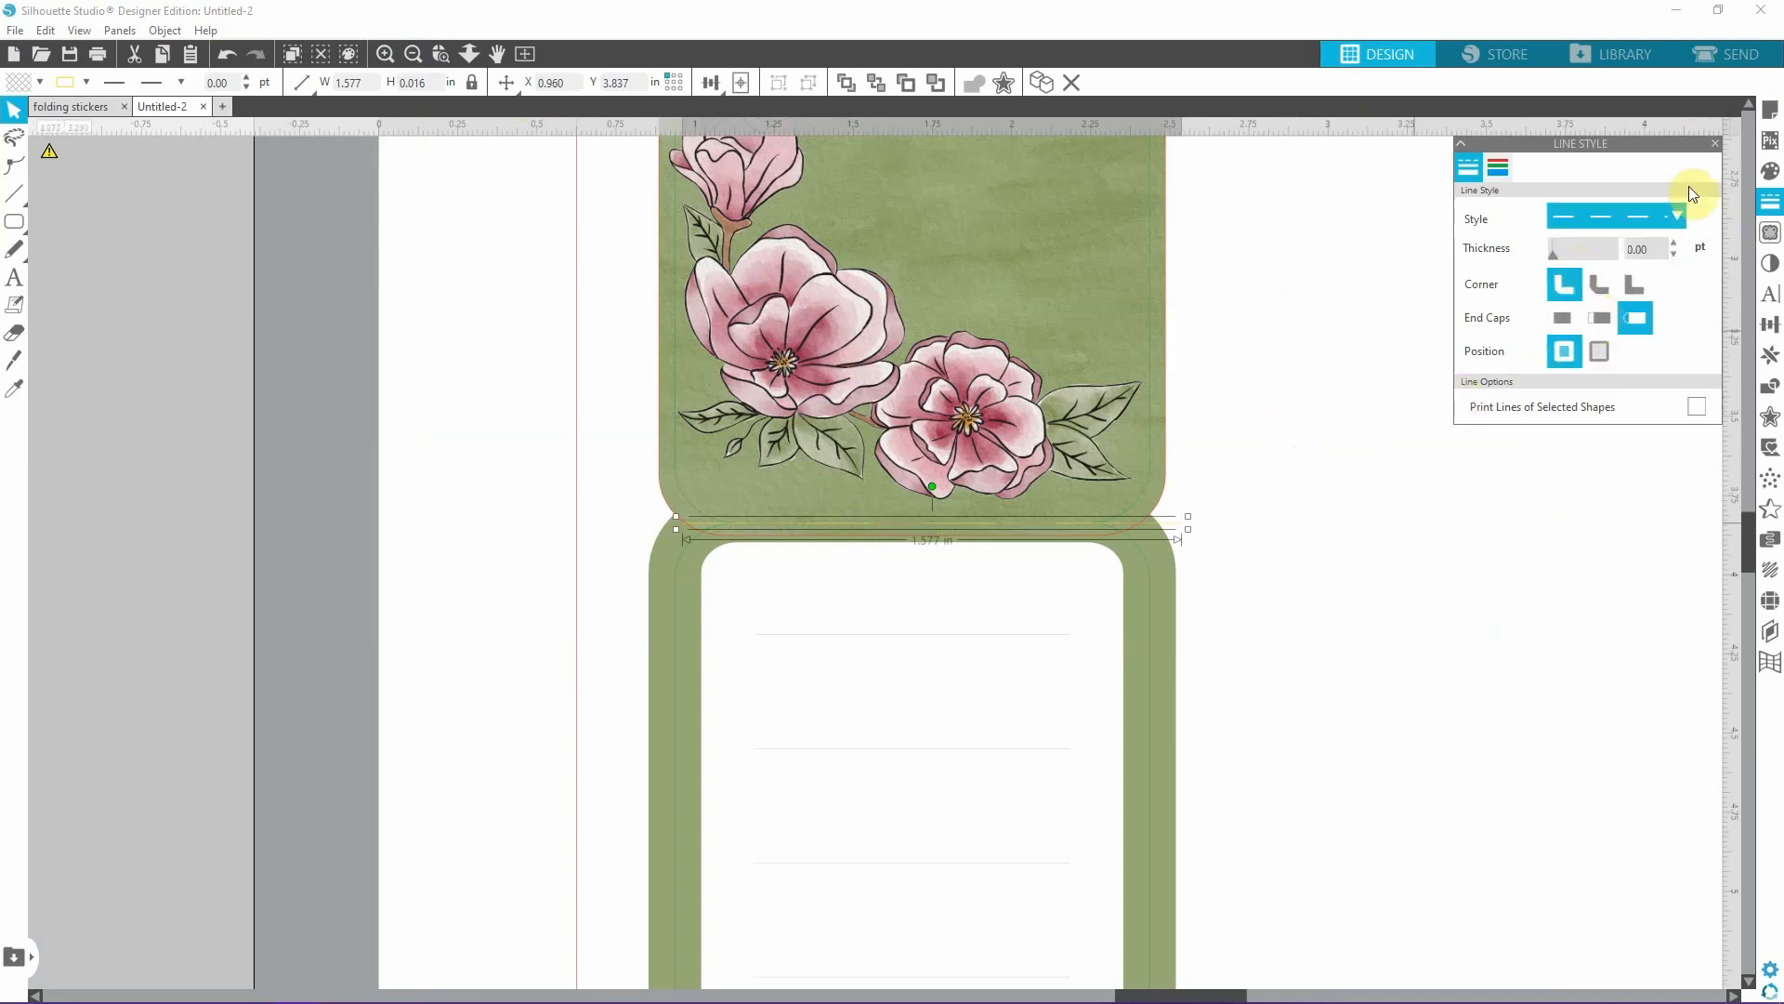
pyautogui.click(1643, 221)
pyautogui.click(1609, 288)
pyautogui.click(1643, 212)
pyautogui.click(1591, 281)
pyautogui.click(1279, 422)
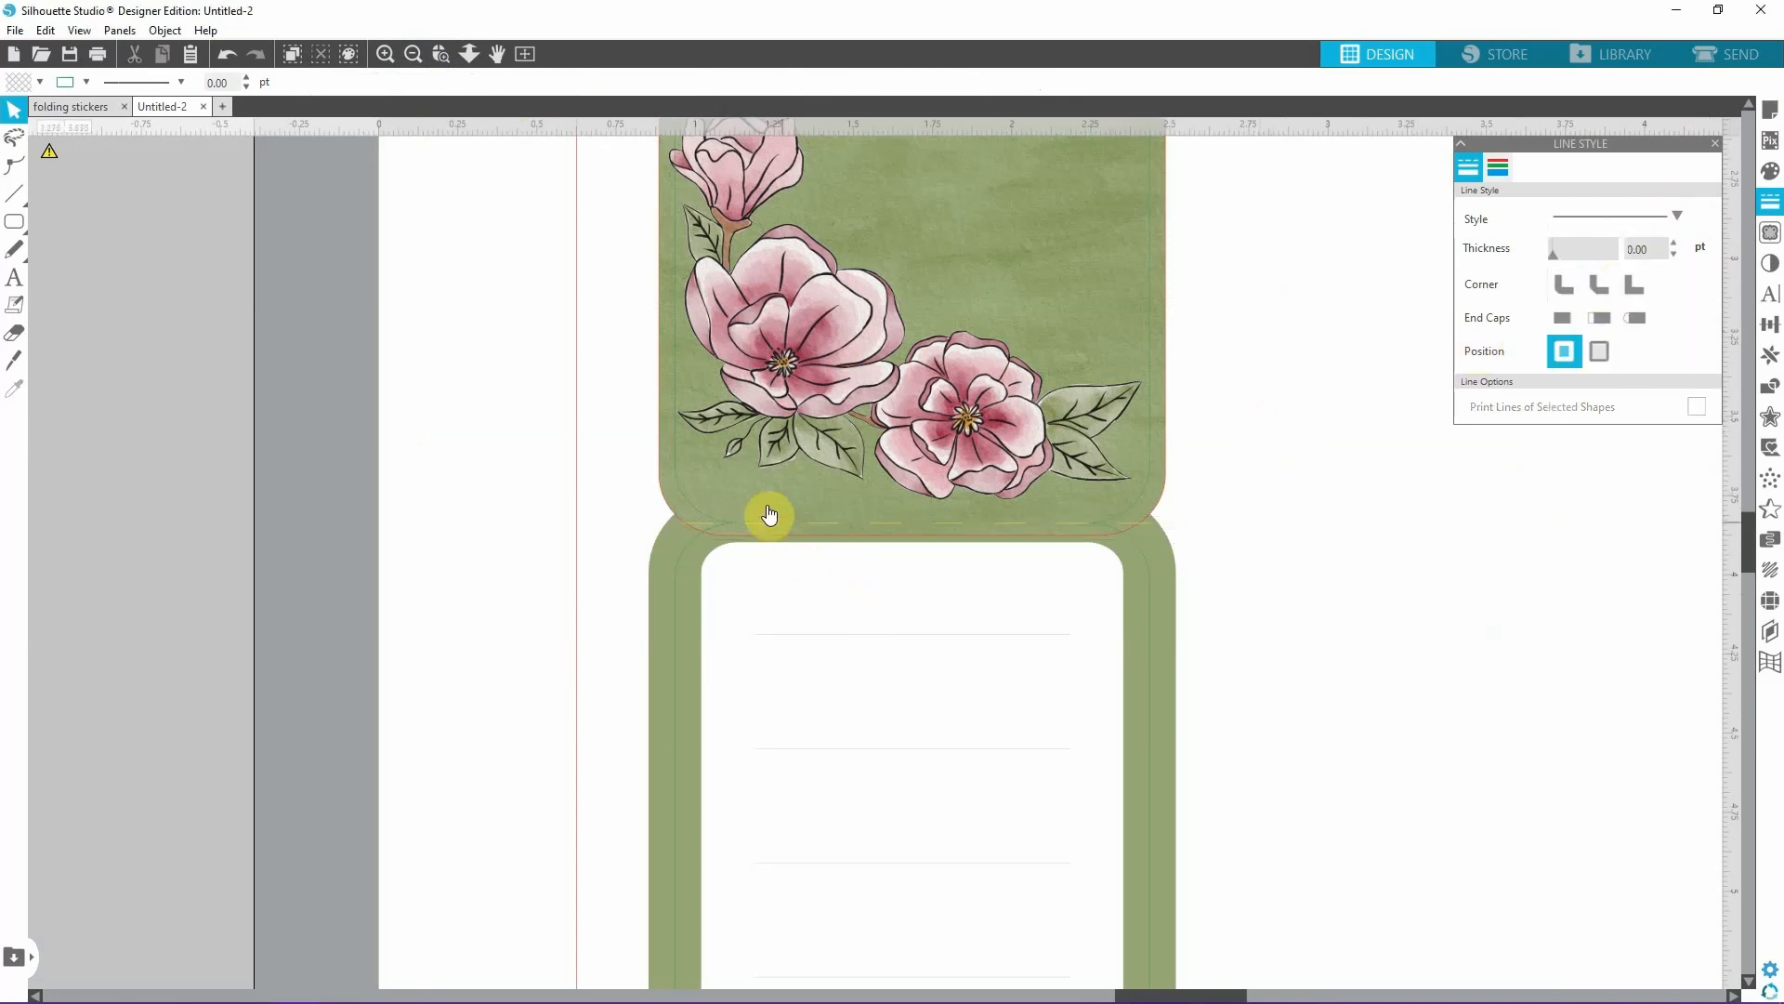
# Duplicate the dashed yellow fold line and place the copy across the fold between the two lined panels.
pyautogui.click(387, 56)
pyautogui.click(387, 56)
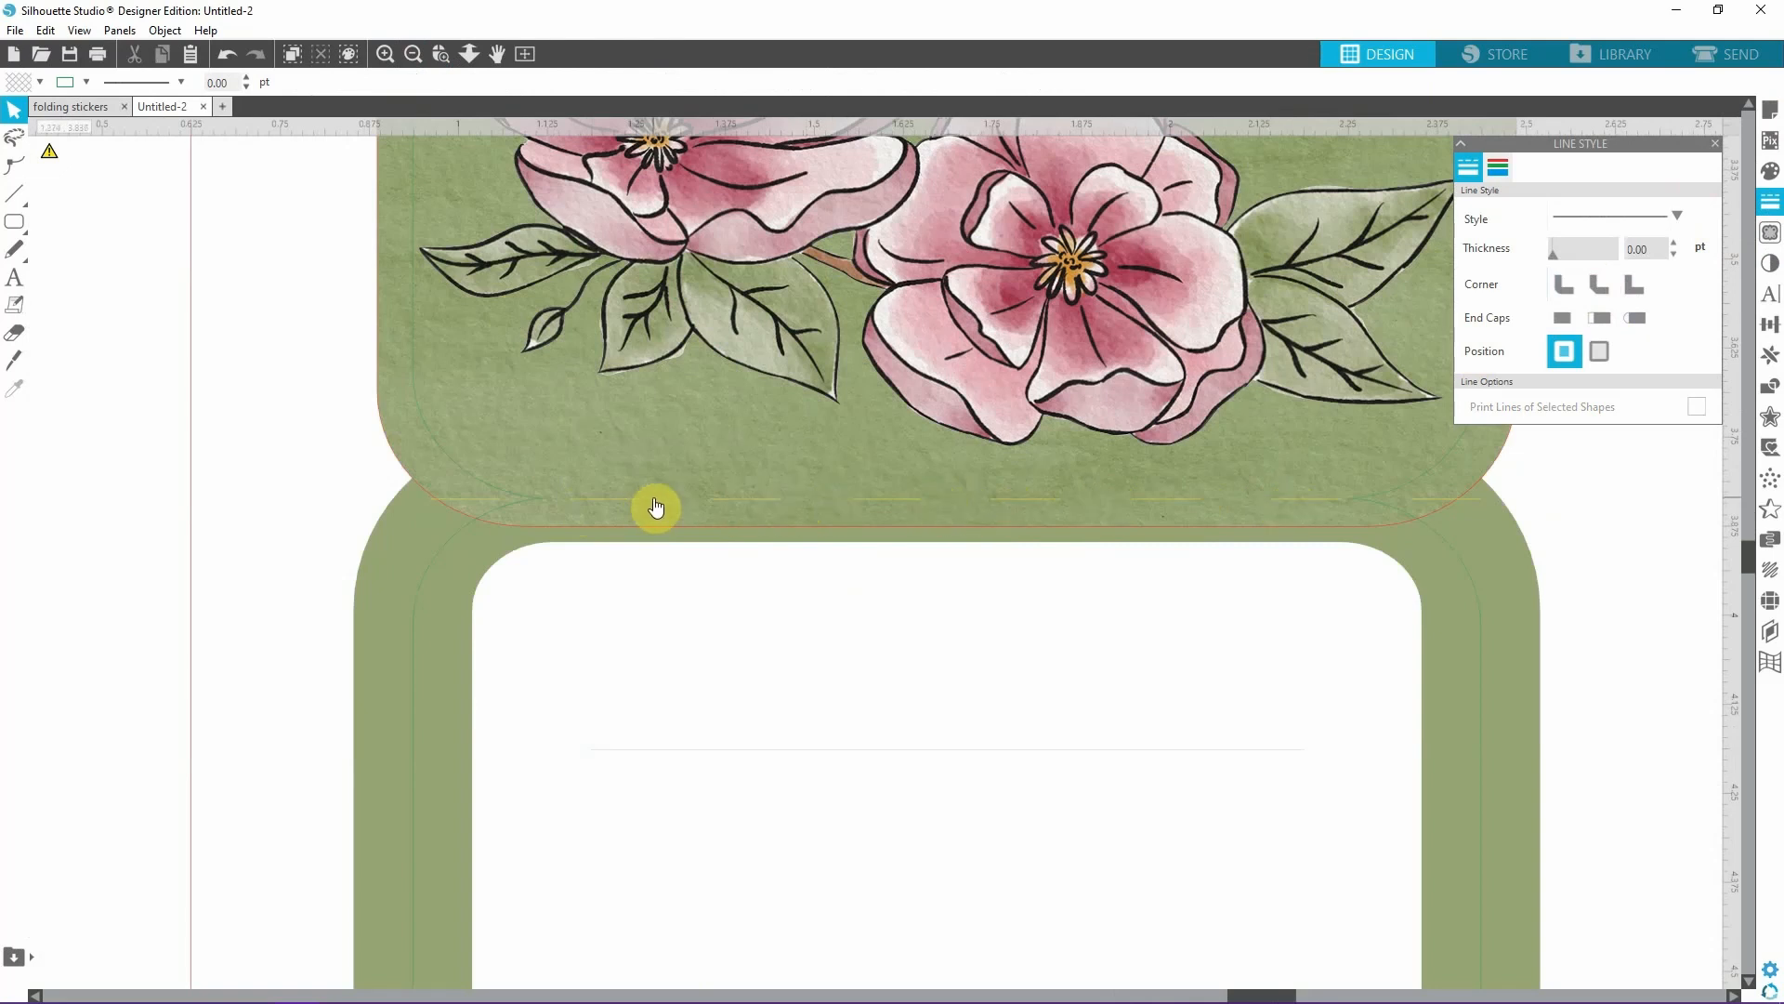
pyautogui.click(413, 53)
pyautogui.click(414, 53)
pyautogui.click(413, 53)
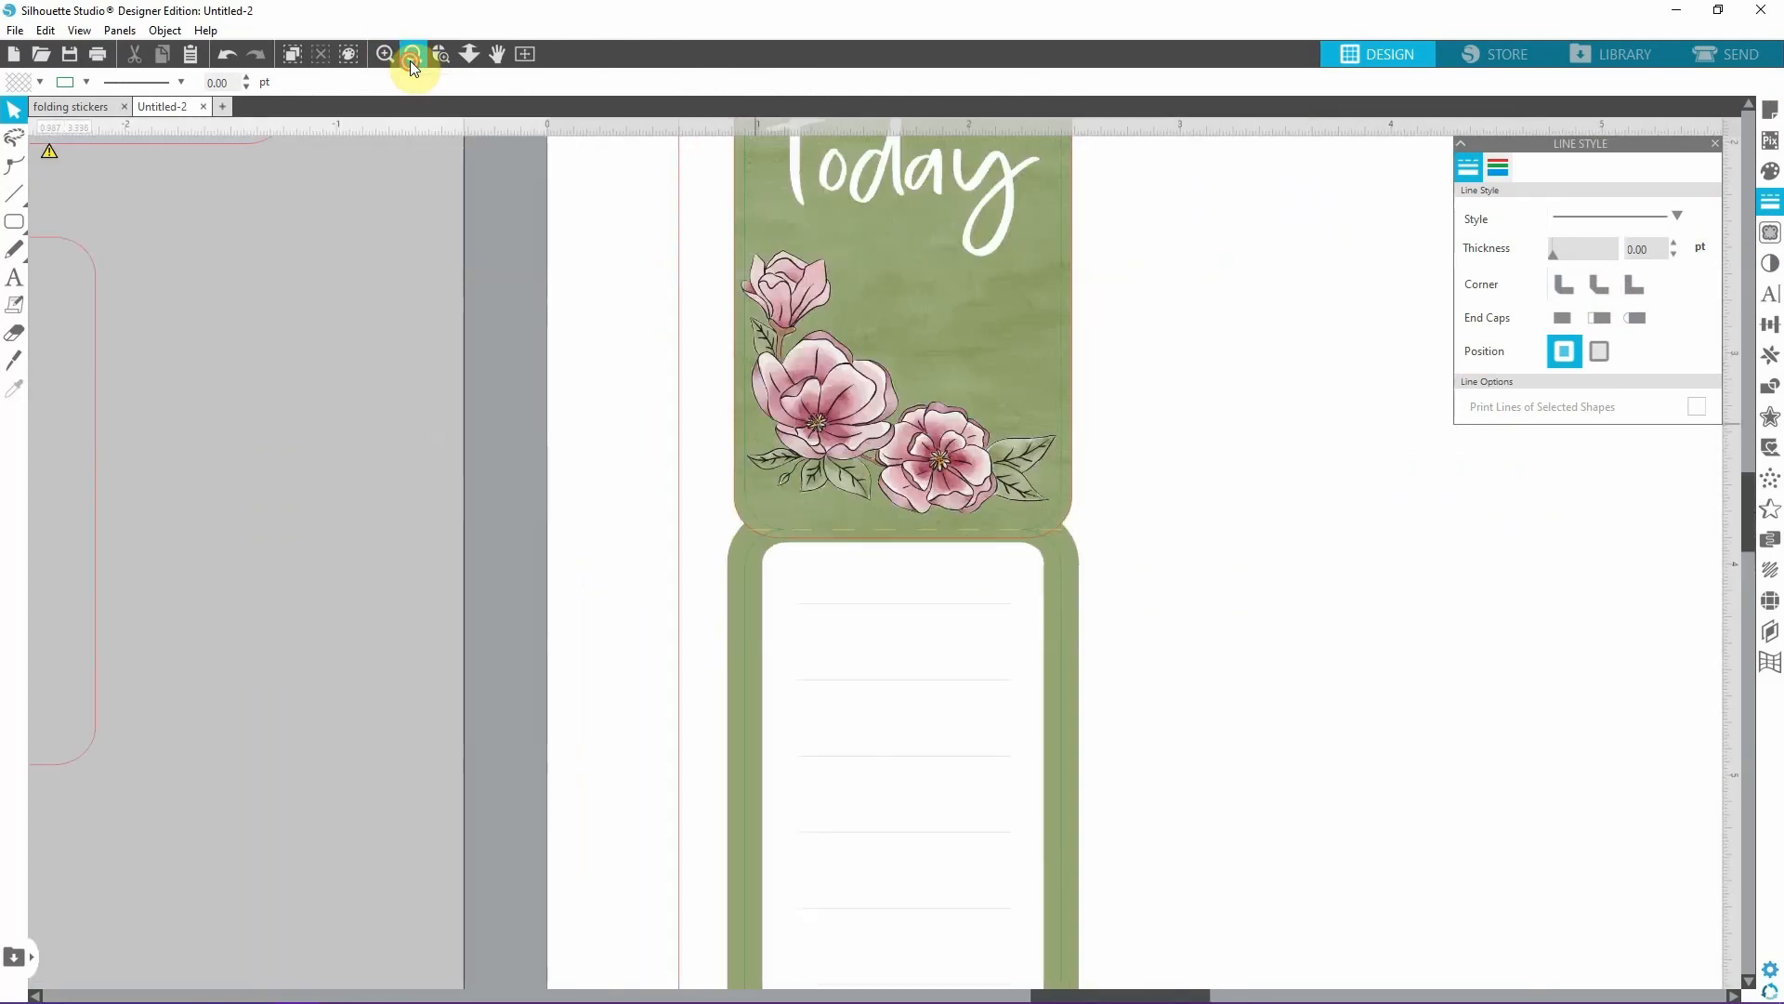
pyautogui.scroll(-1, 917, 287)
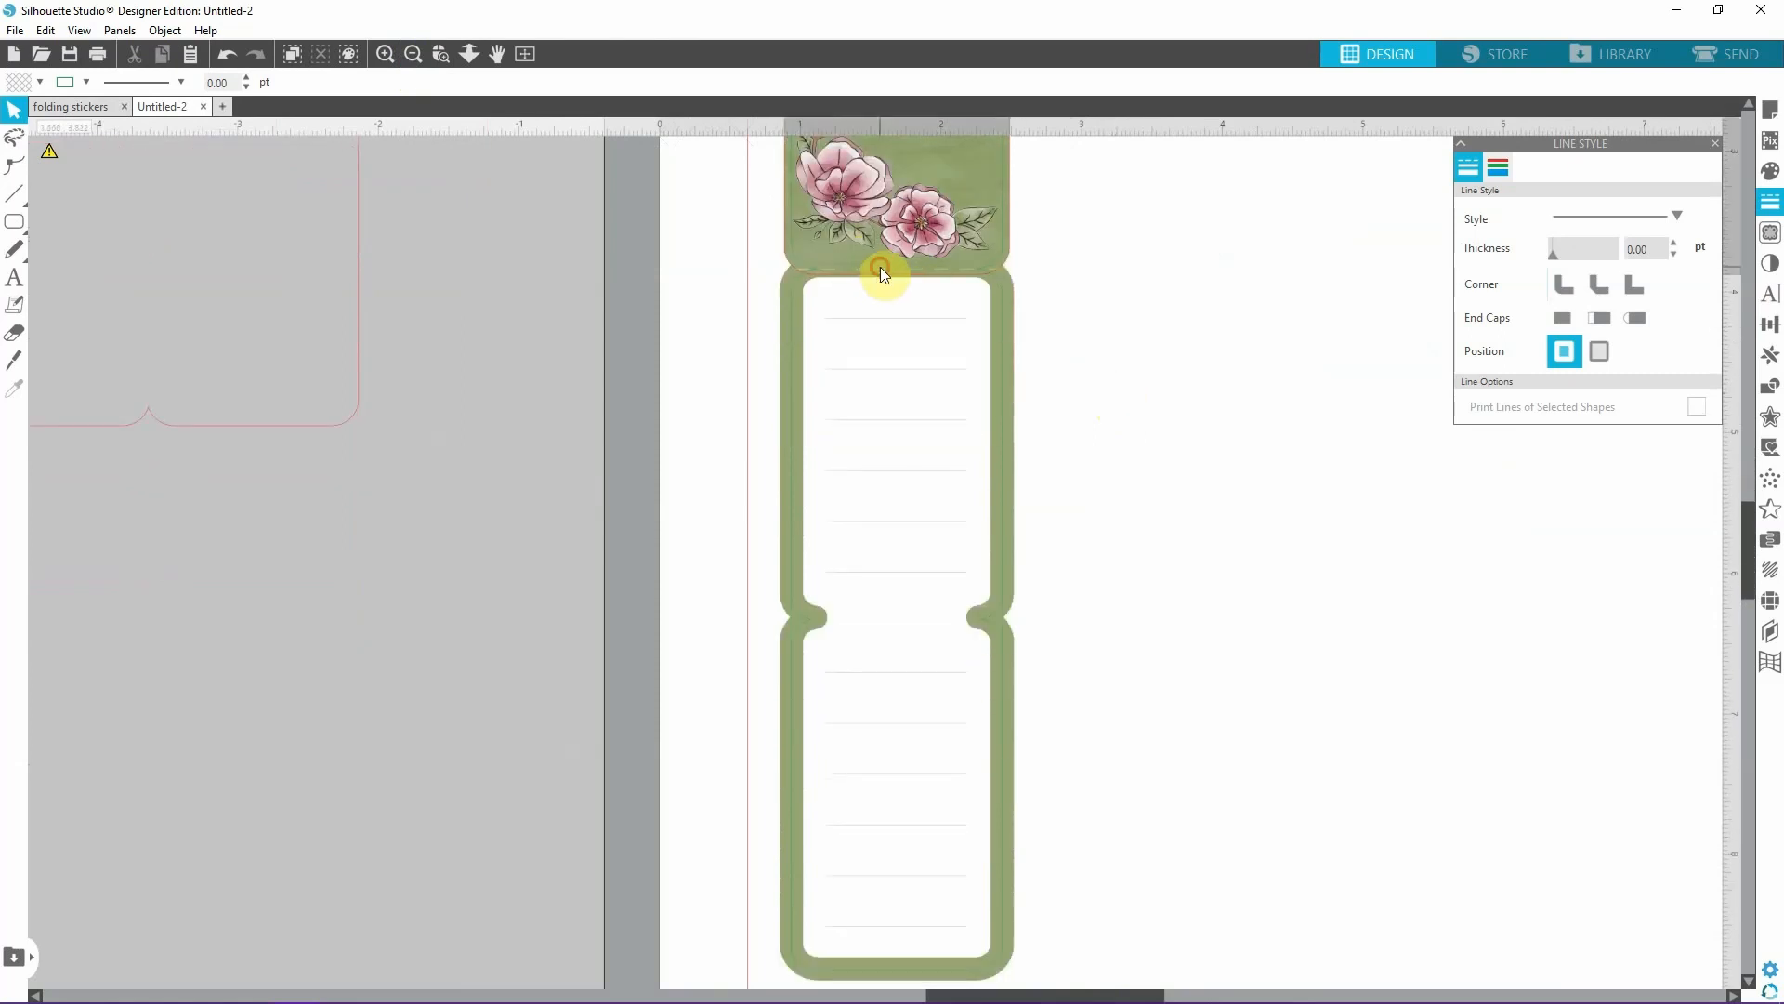
pyautogui.click(892, 277)
pyautogui.click(800, 271)
pyautogui.click(860, 272)
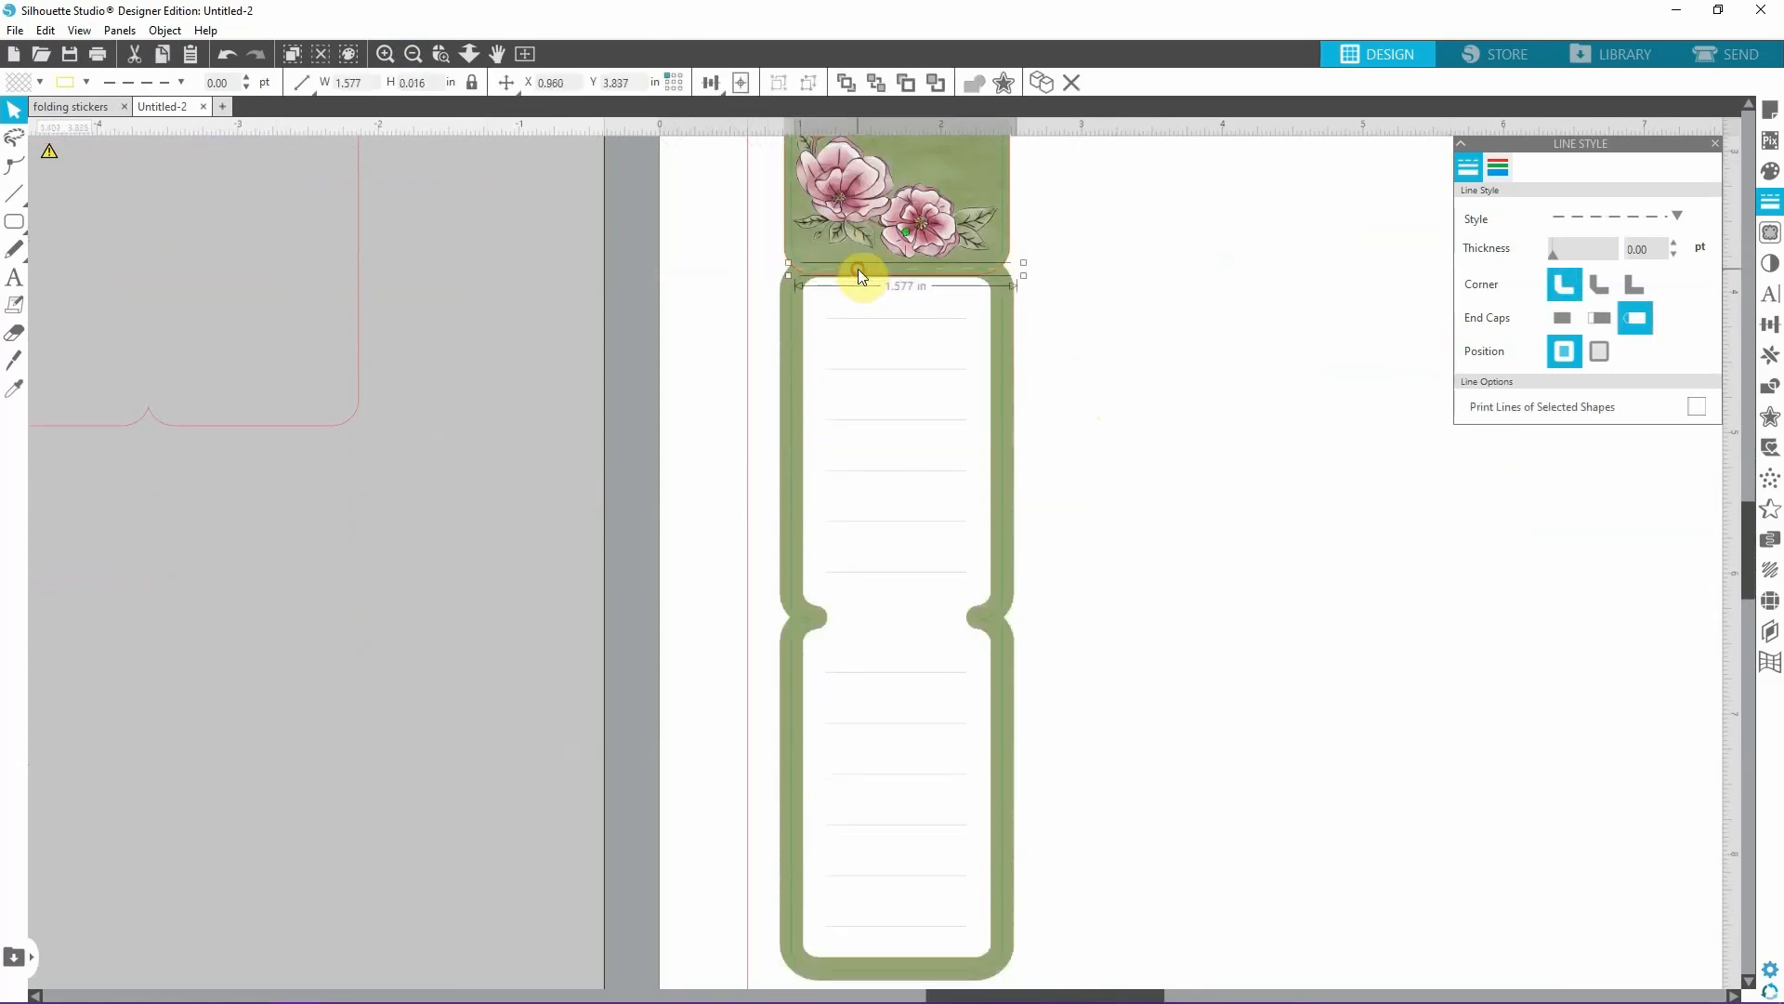
pyautogui.hotkey('ctrl', 'c')
pyautogui.hotkey('ctrl', 'v')
pyautogui.moveTo(1016, 312); pyautogui.dragTo(966, 620)
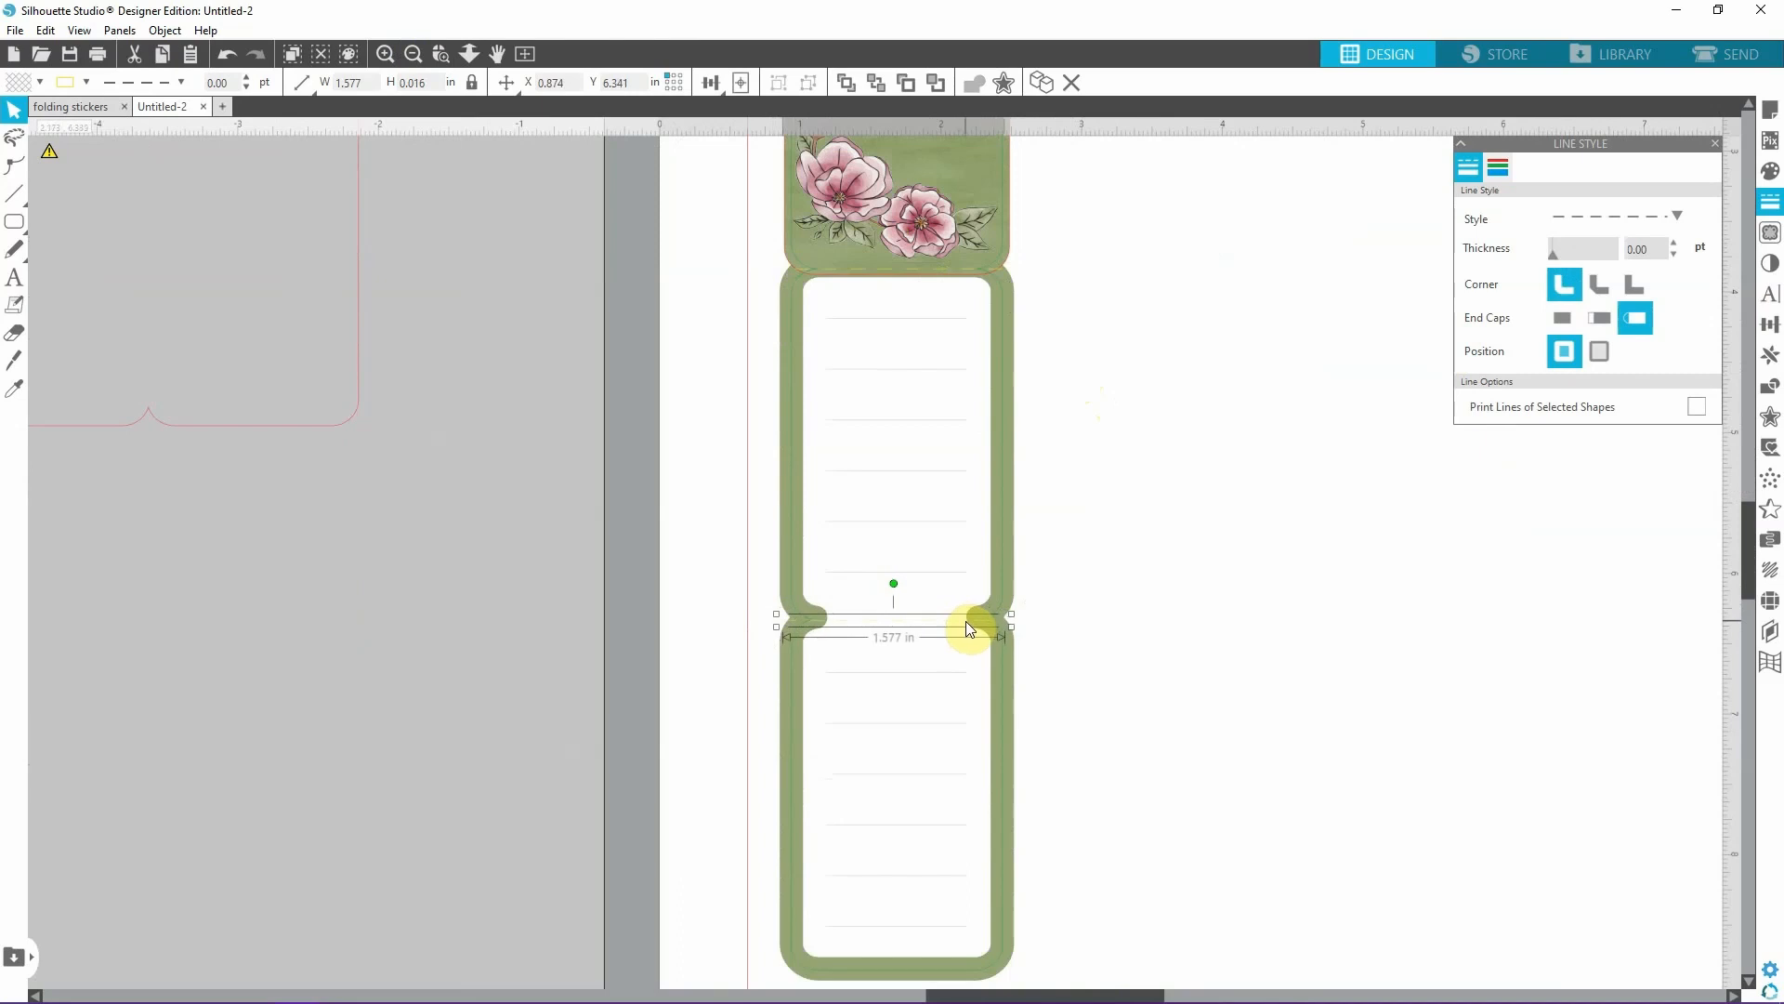
# Align the copied fold line with the lower notches at X 0.947 in, Y 6.328 in and reapply a dashed style.
pyautogui.click(384, 54)
pyautogui.click(769, 599)
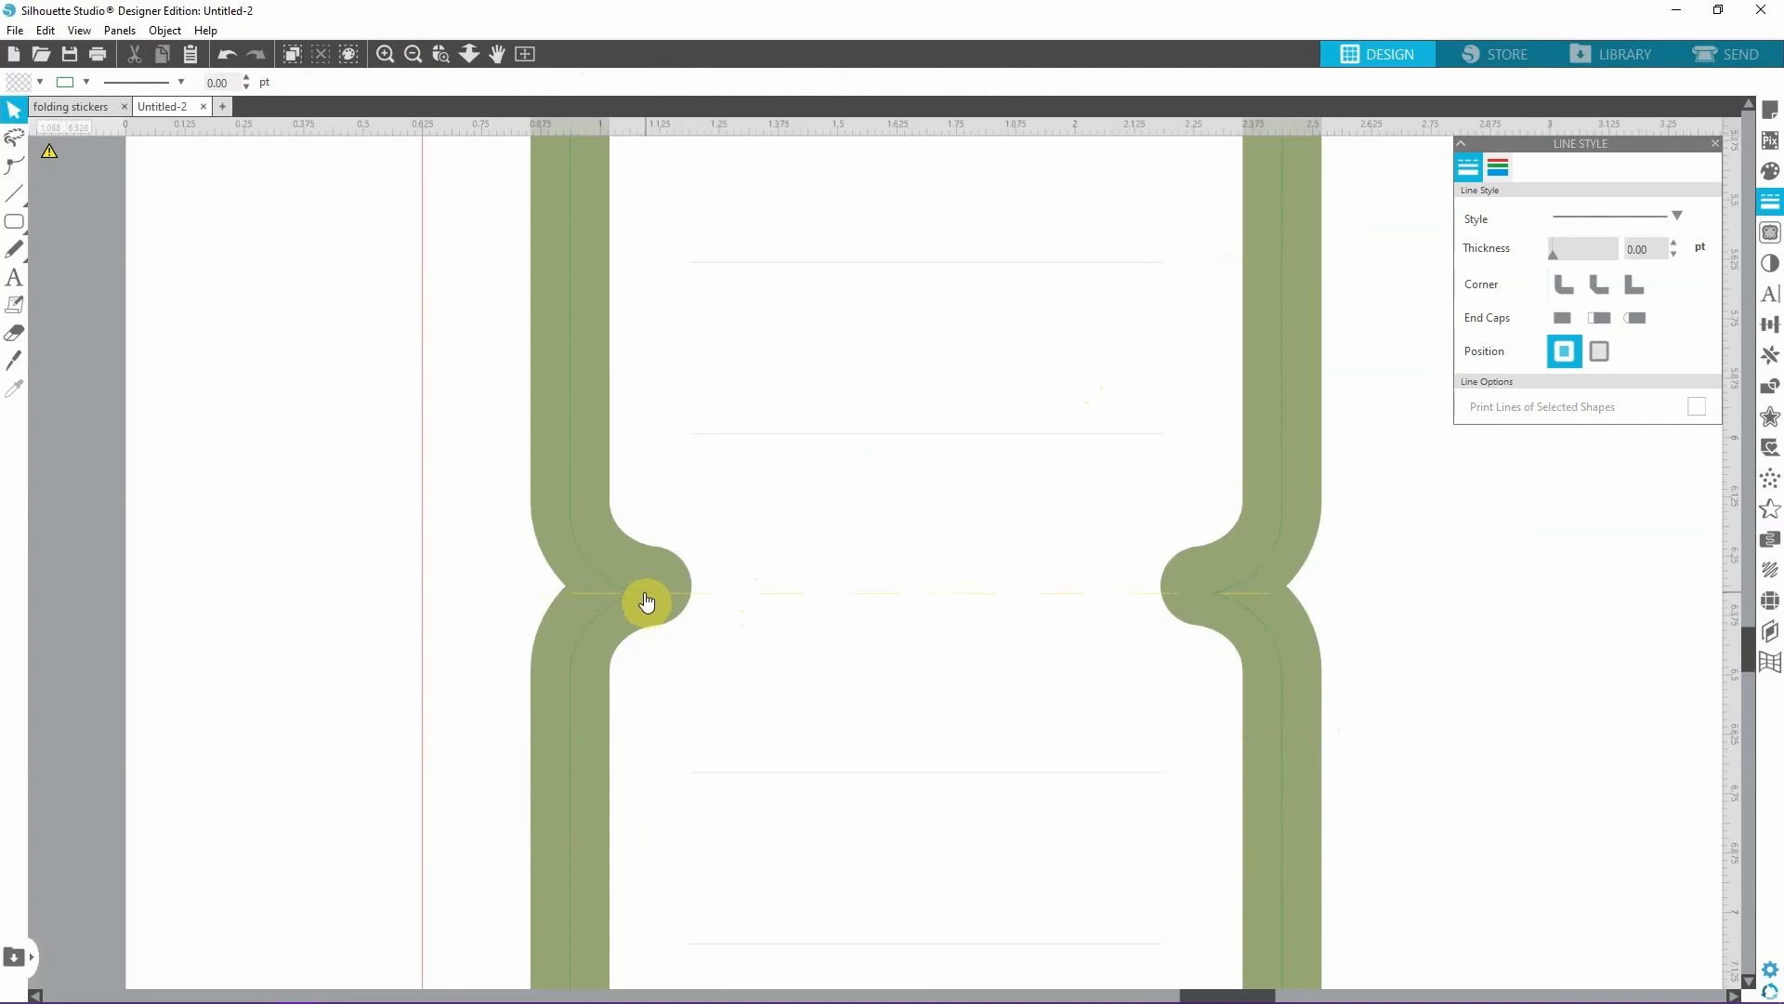
pyautogui.click(784, 601)
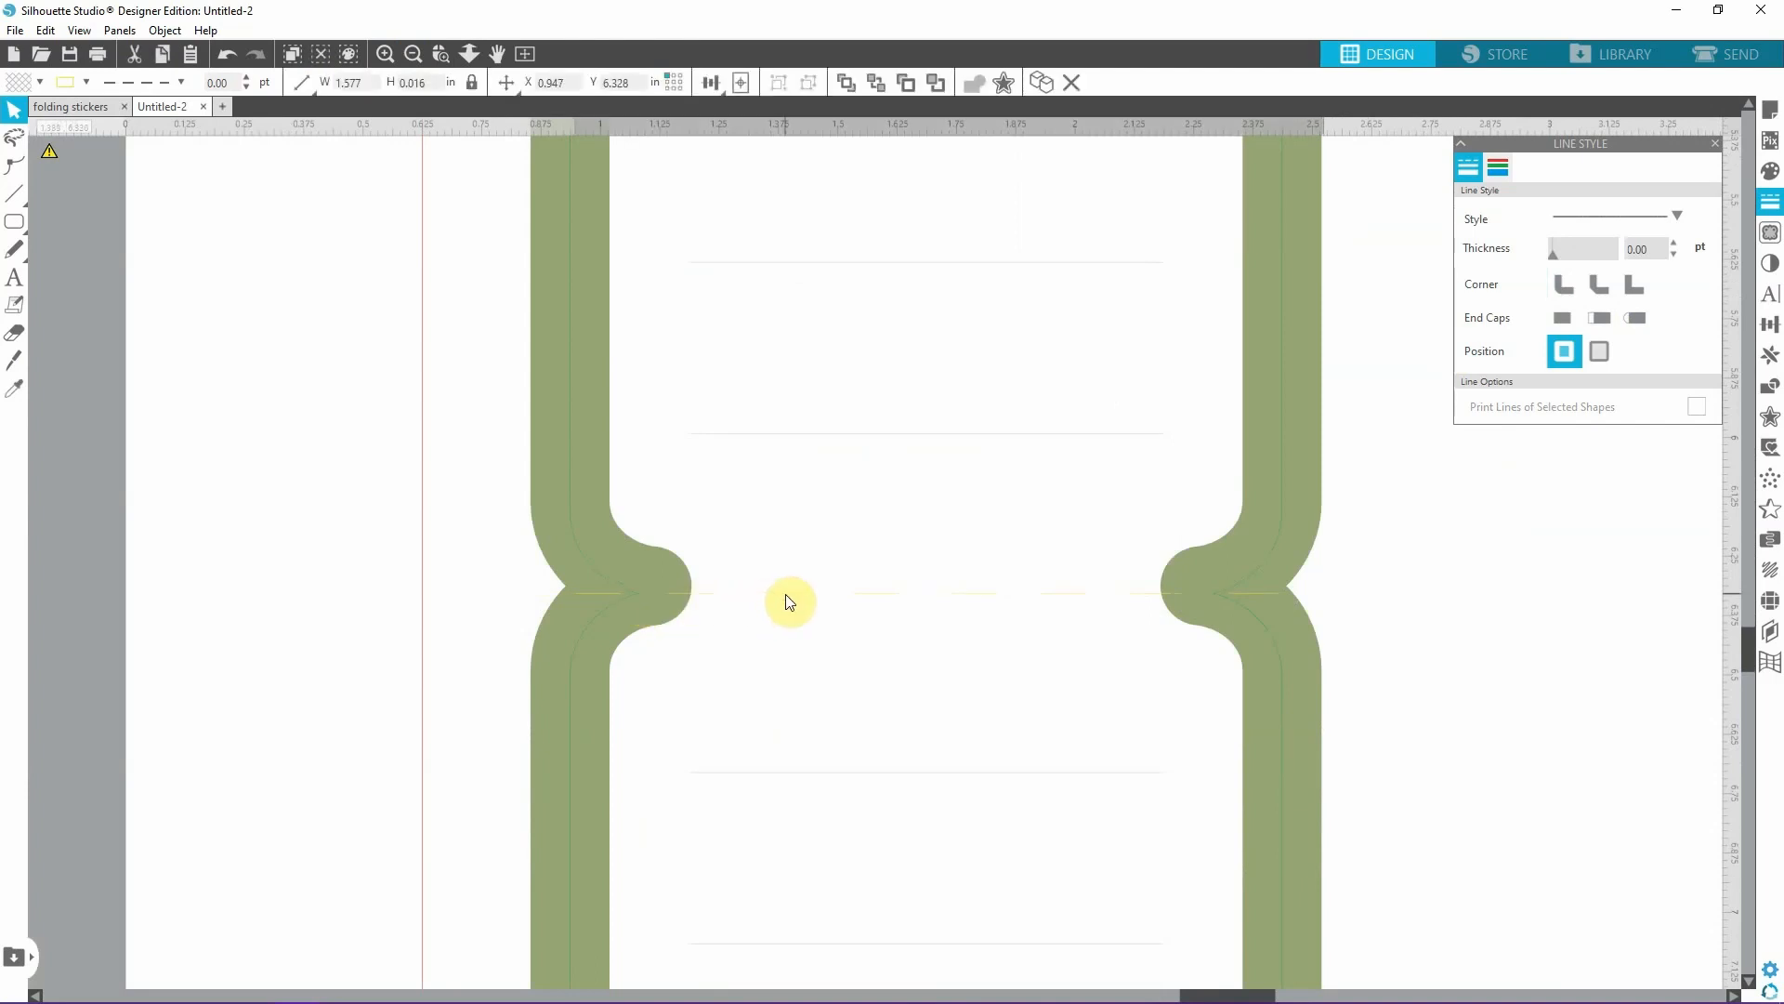
pyautogui.click(1608, 214)
pyautogui.click(1606, 248)
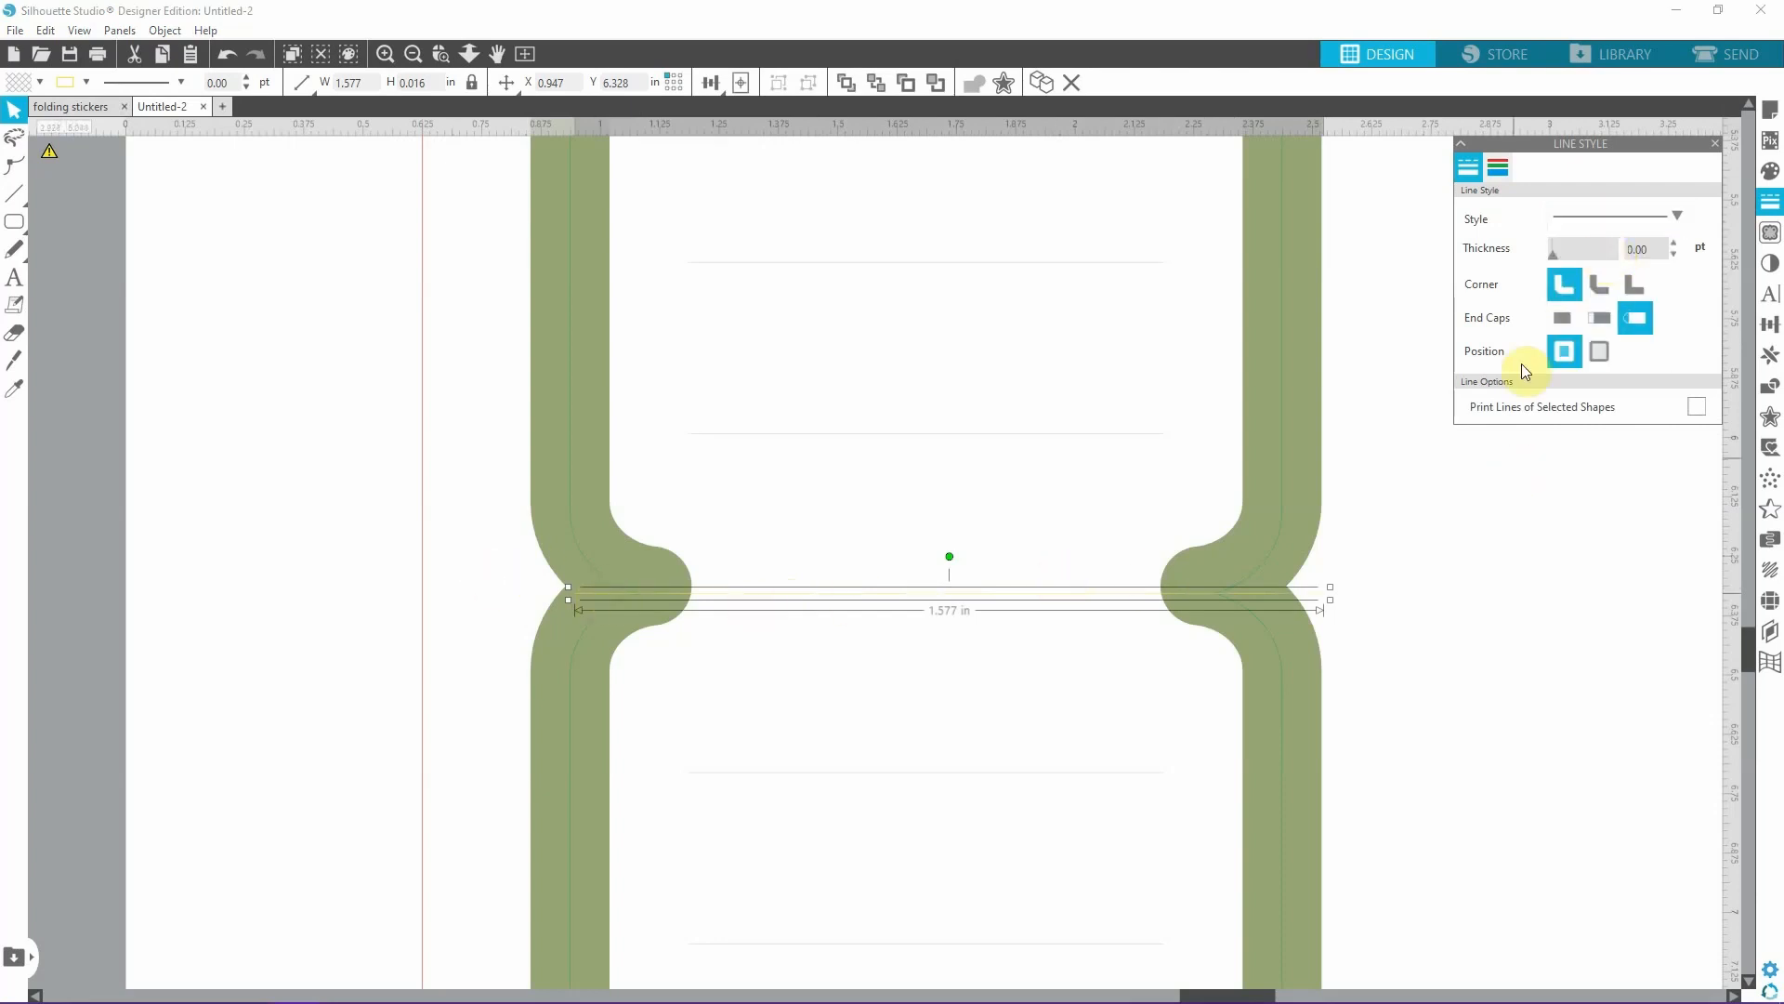
pyautogui.click(1585, 215)
pyautogui.click(1592, 302)
pyautogui.click(1407, 658)
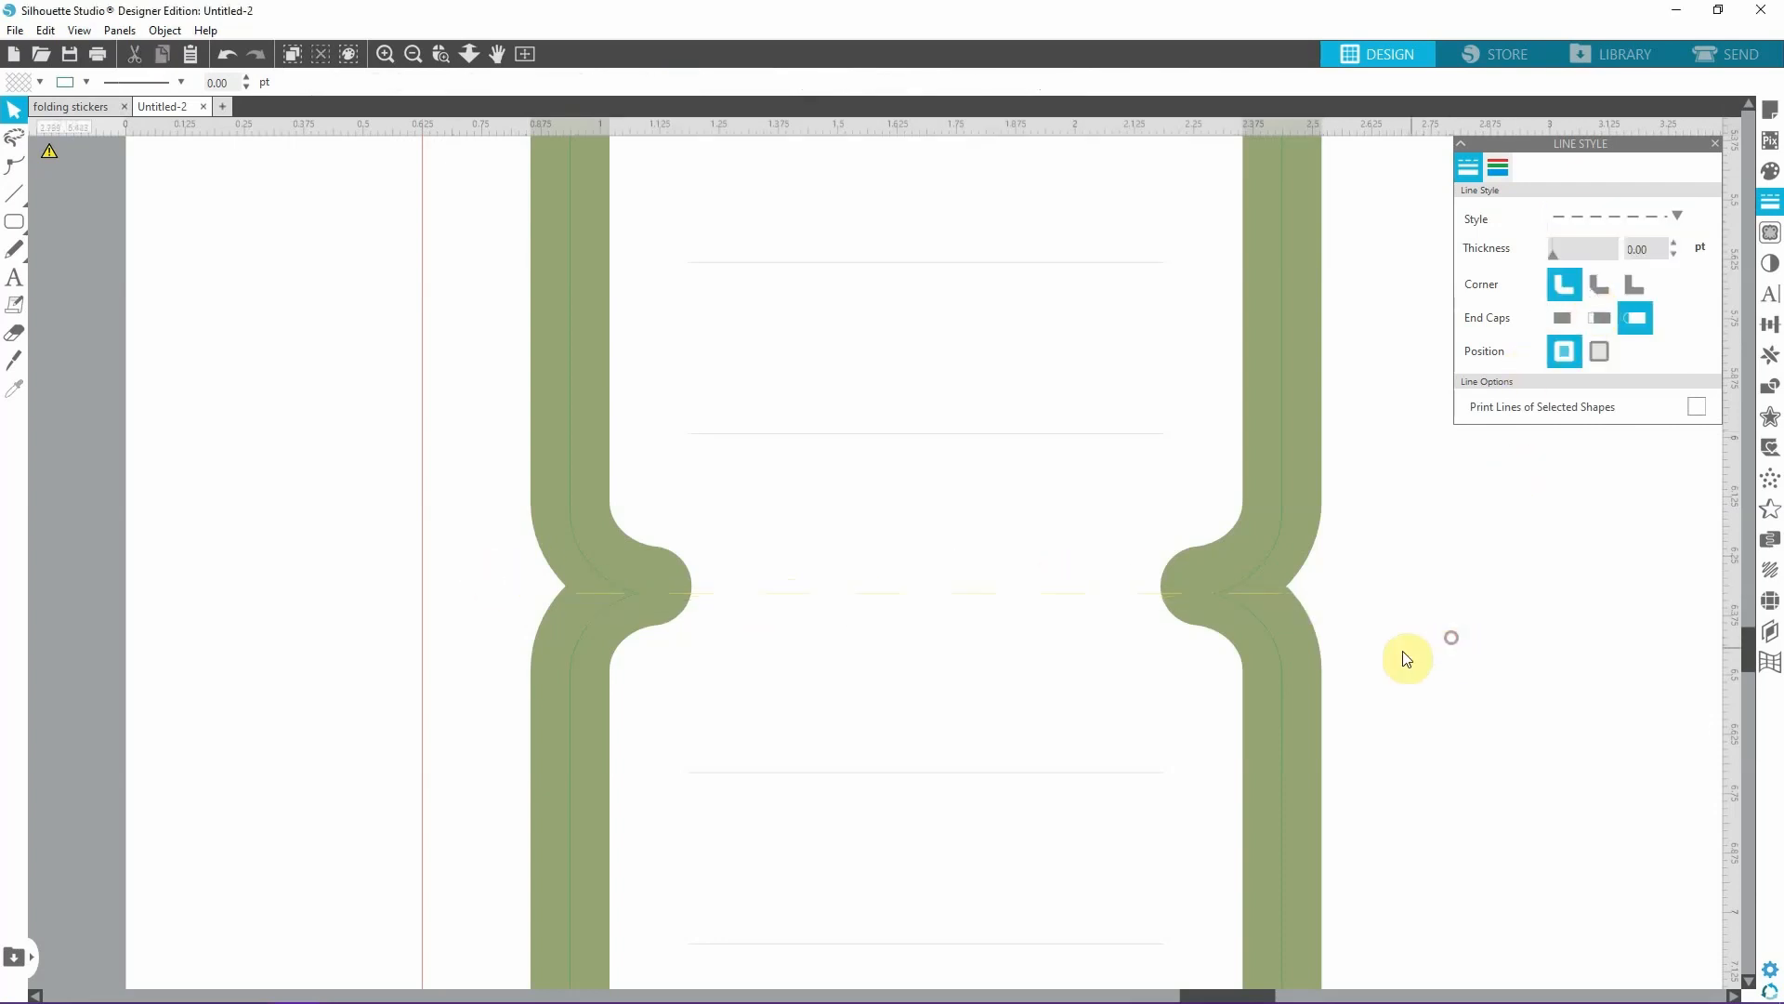
# Turn off cutting for the sage green border lines in the cut settings by line colour.
pyautogui.click(444, 53)
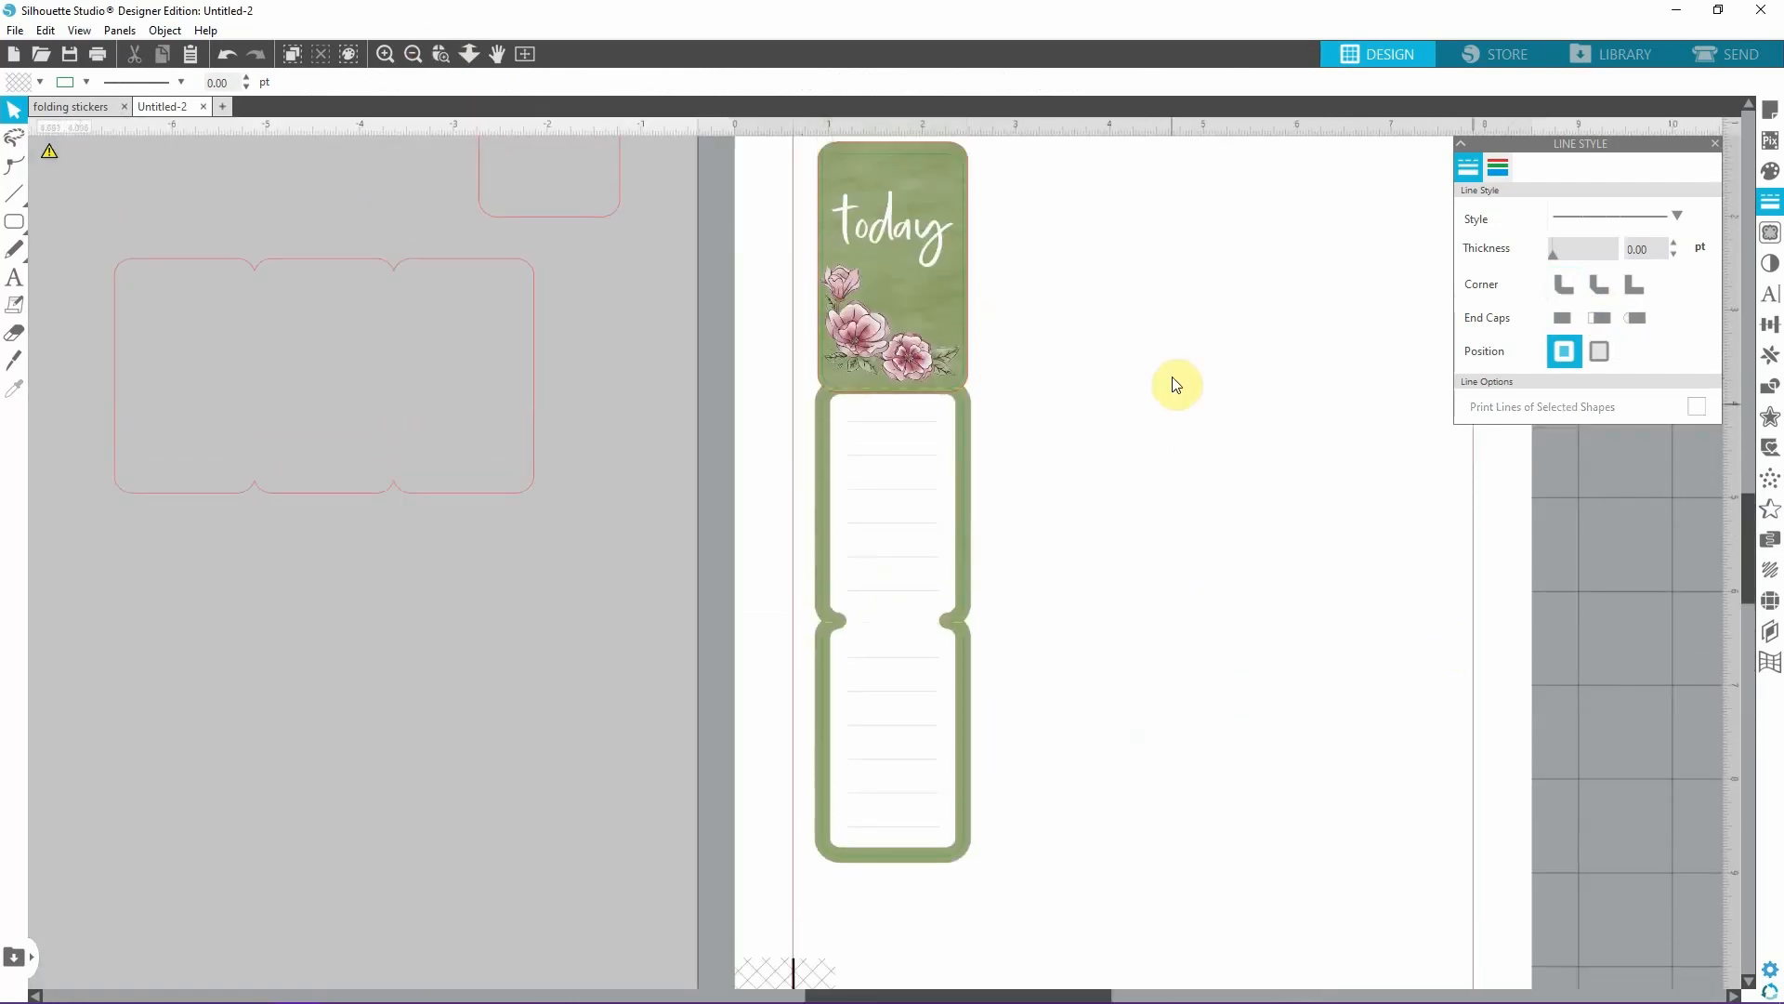
pyautogui.scroll(1, 1176, 384)
pyautogui.click(1756, 51)
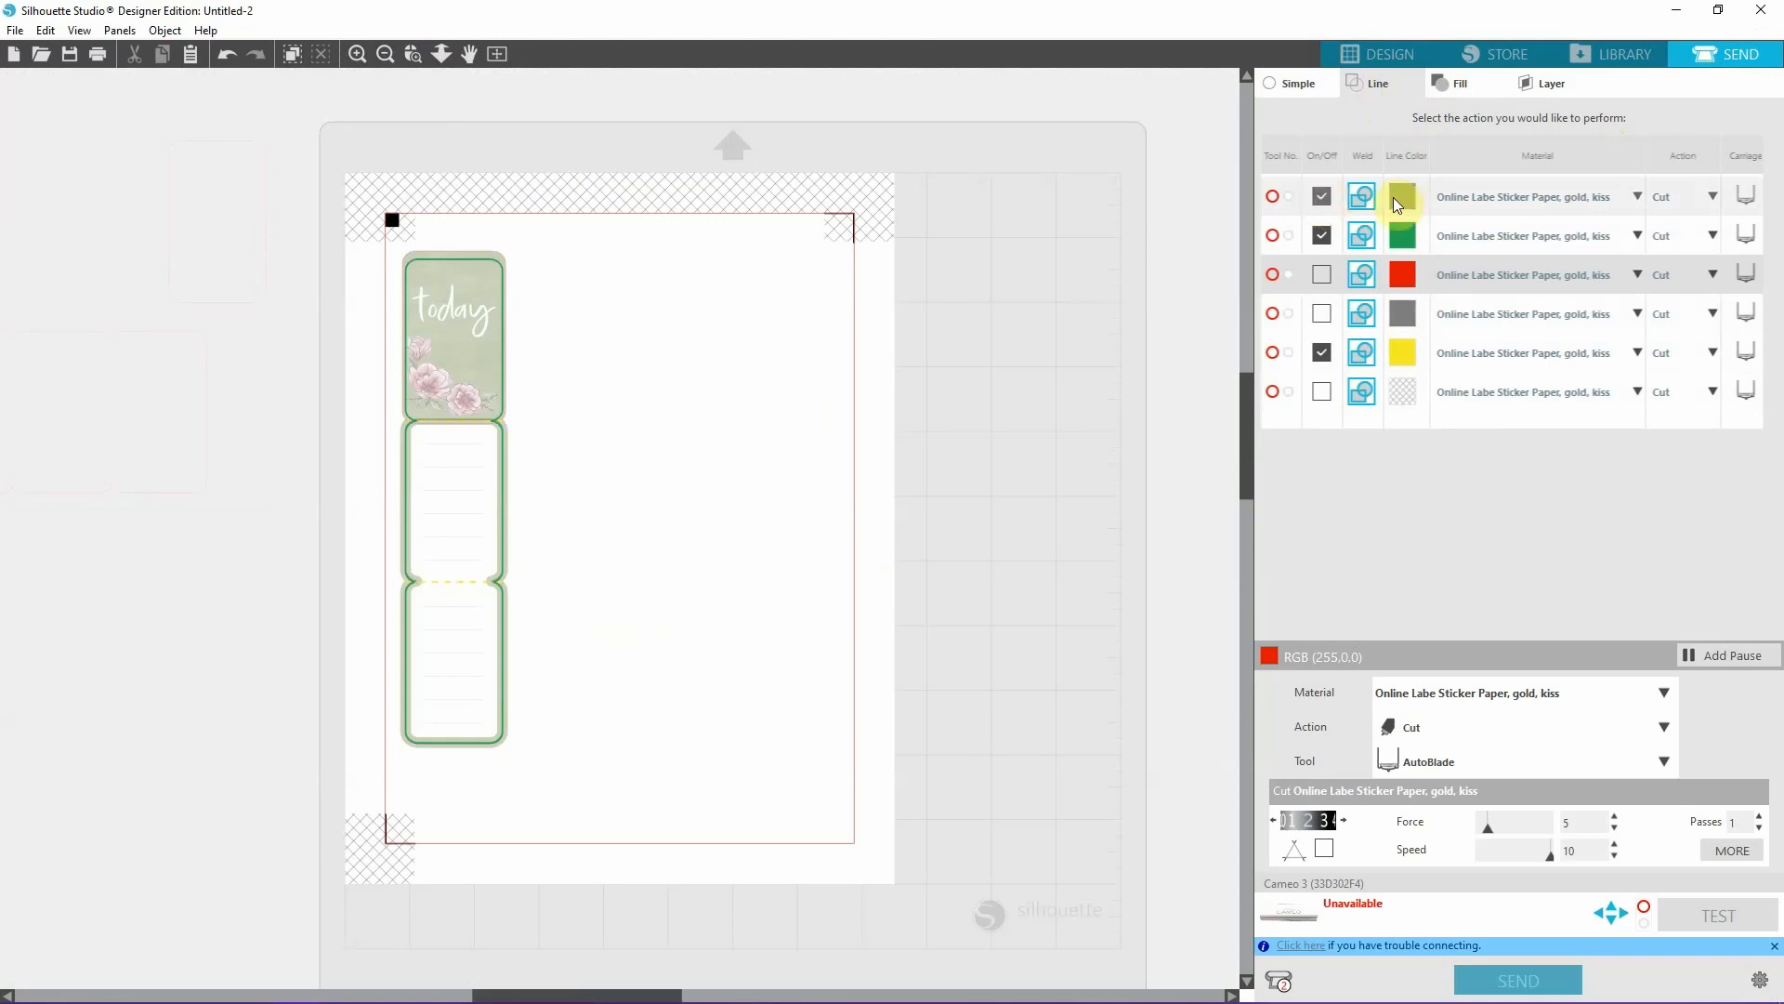
pyautogui.click(1320, 198)
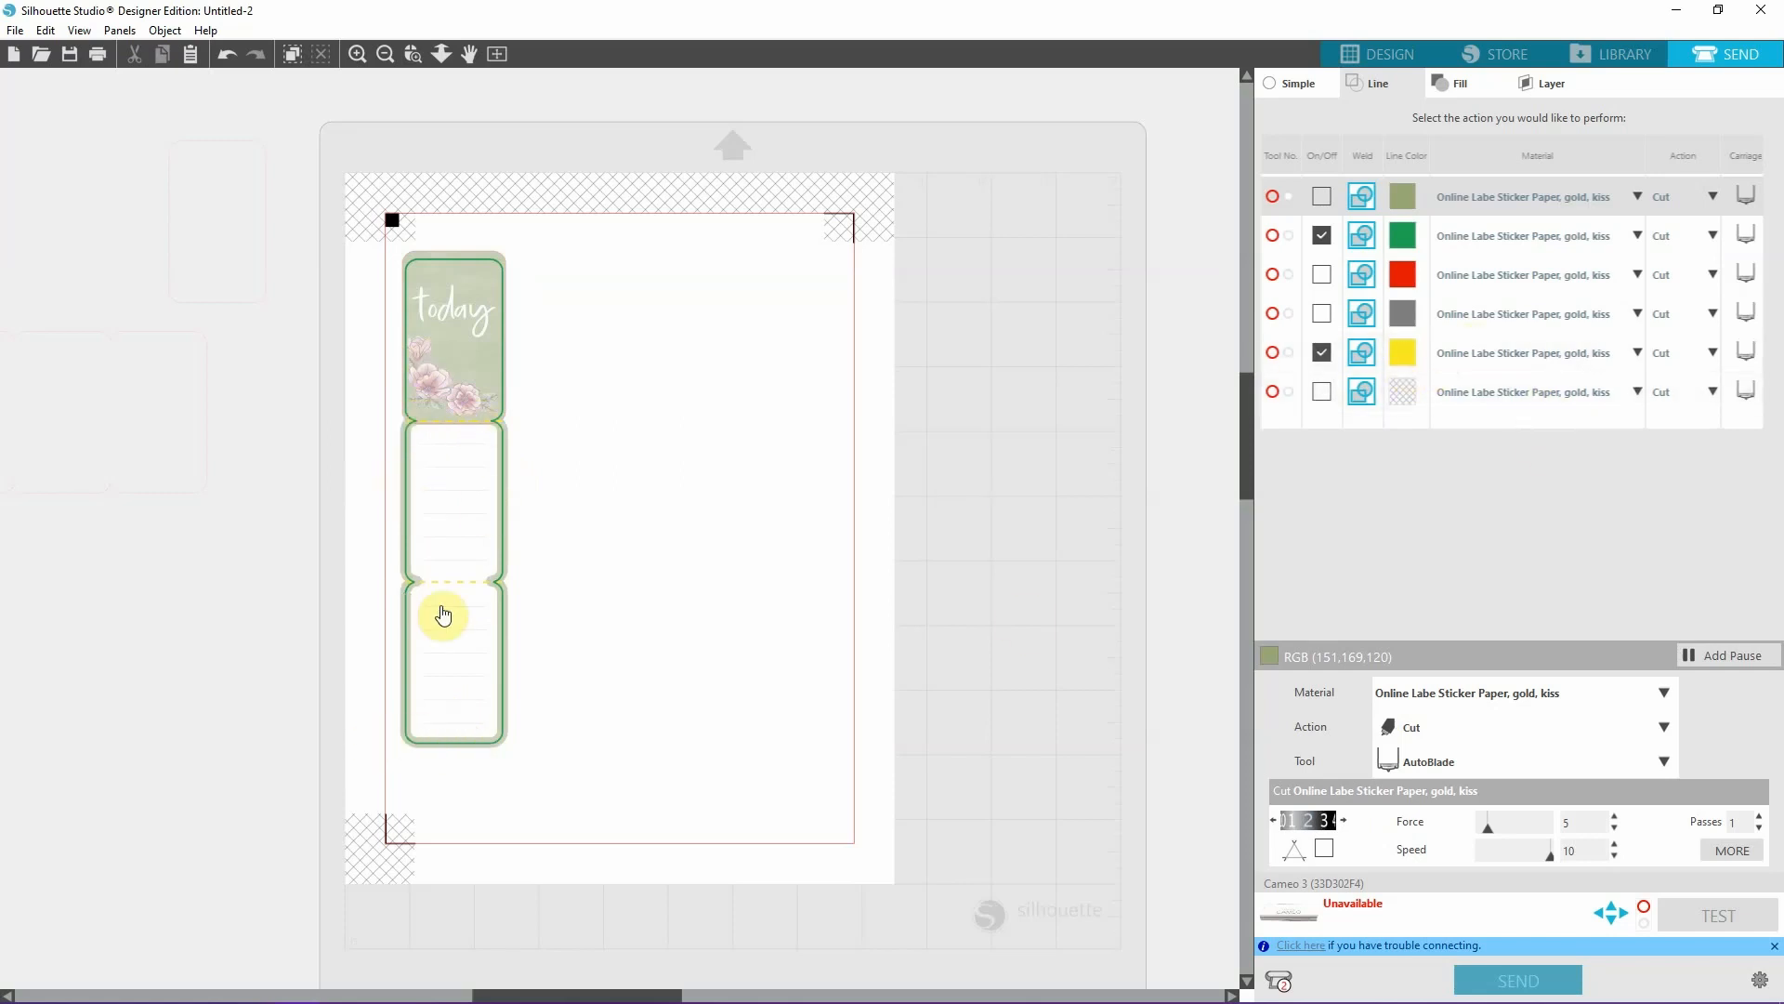
# Return to the design and delete the large pink flower artwork beside the cutting mat.
pyautogui.click(1401, 53)
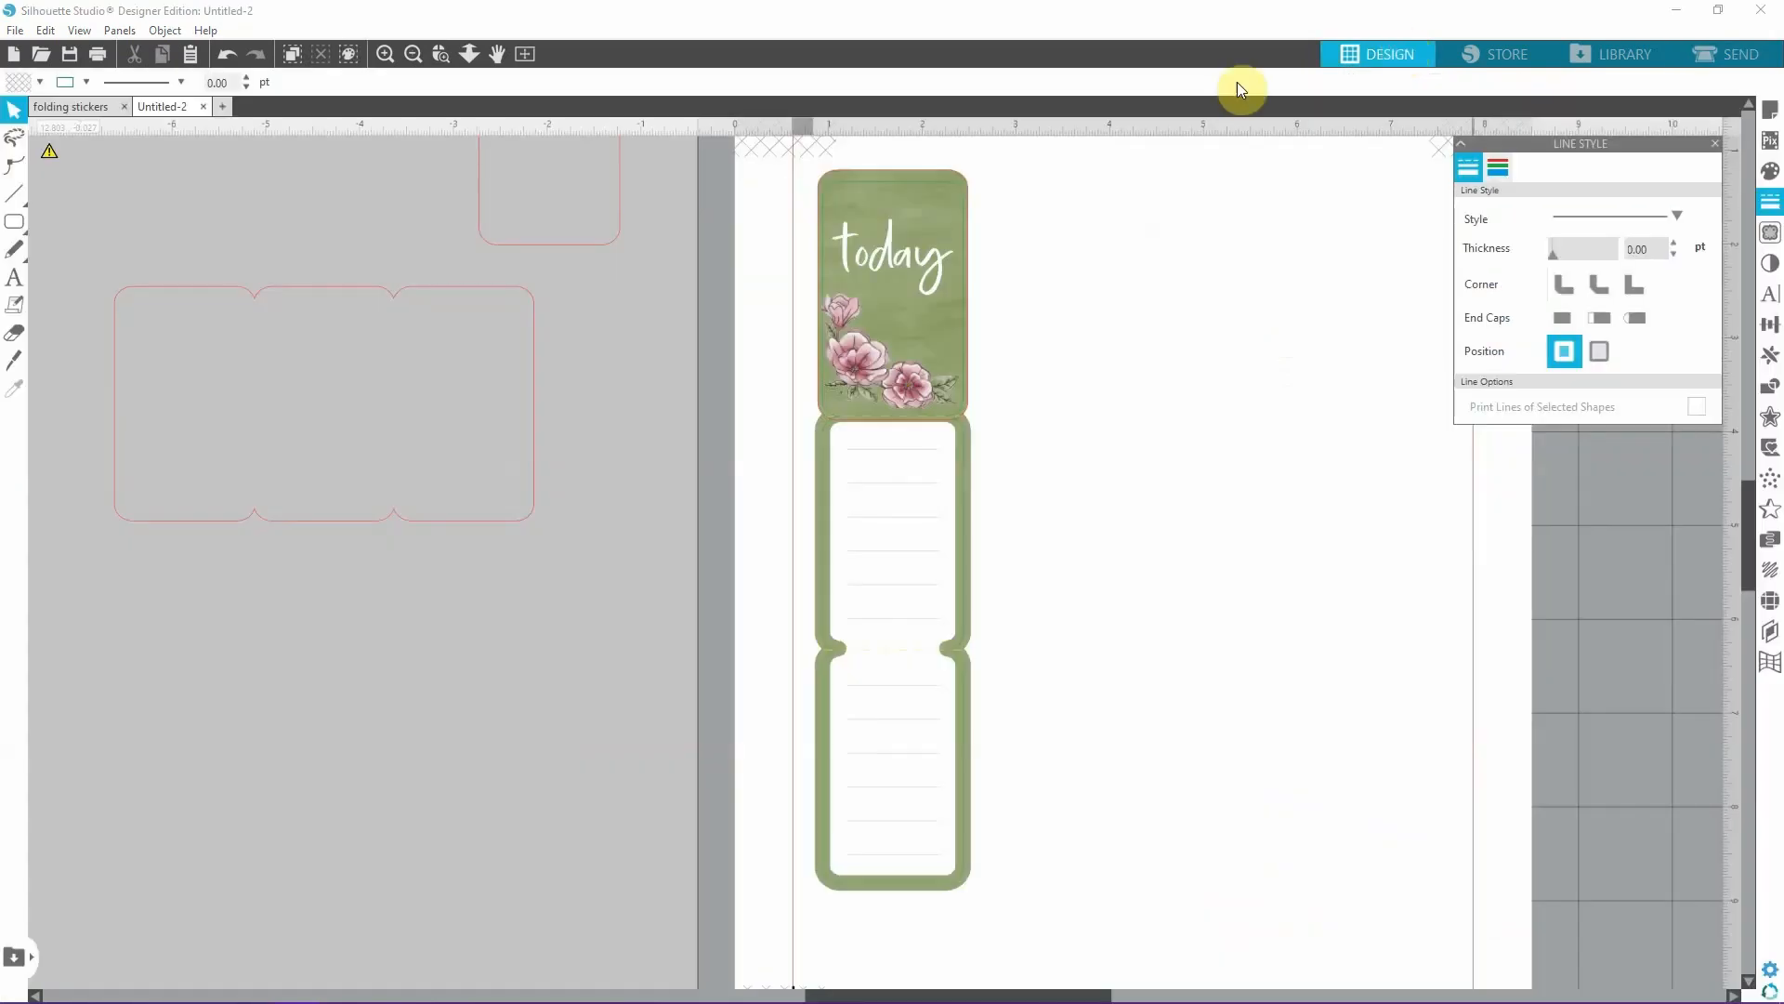
pyautogui.click(411, 55)
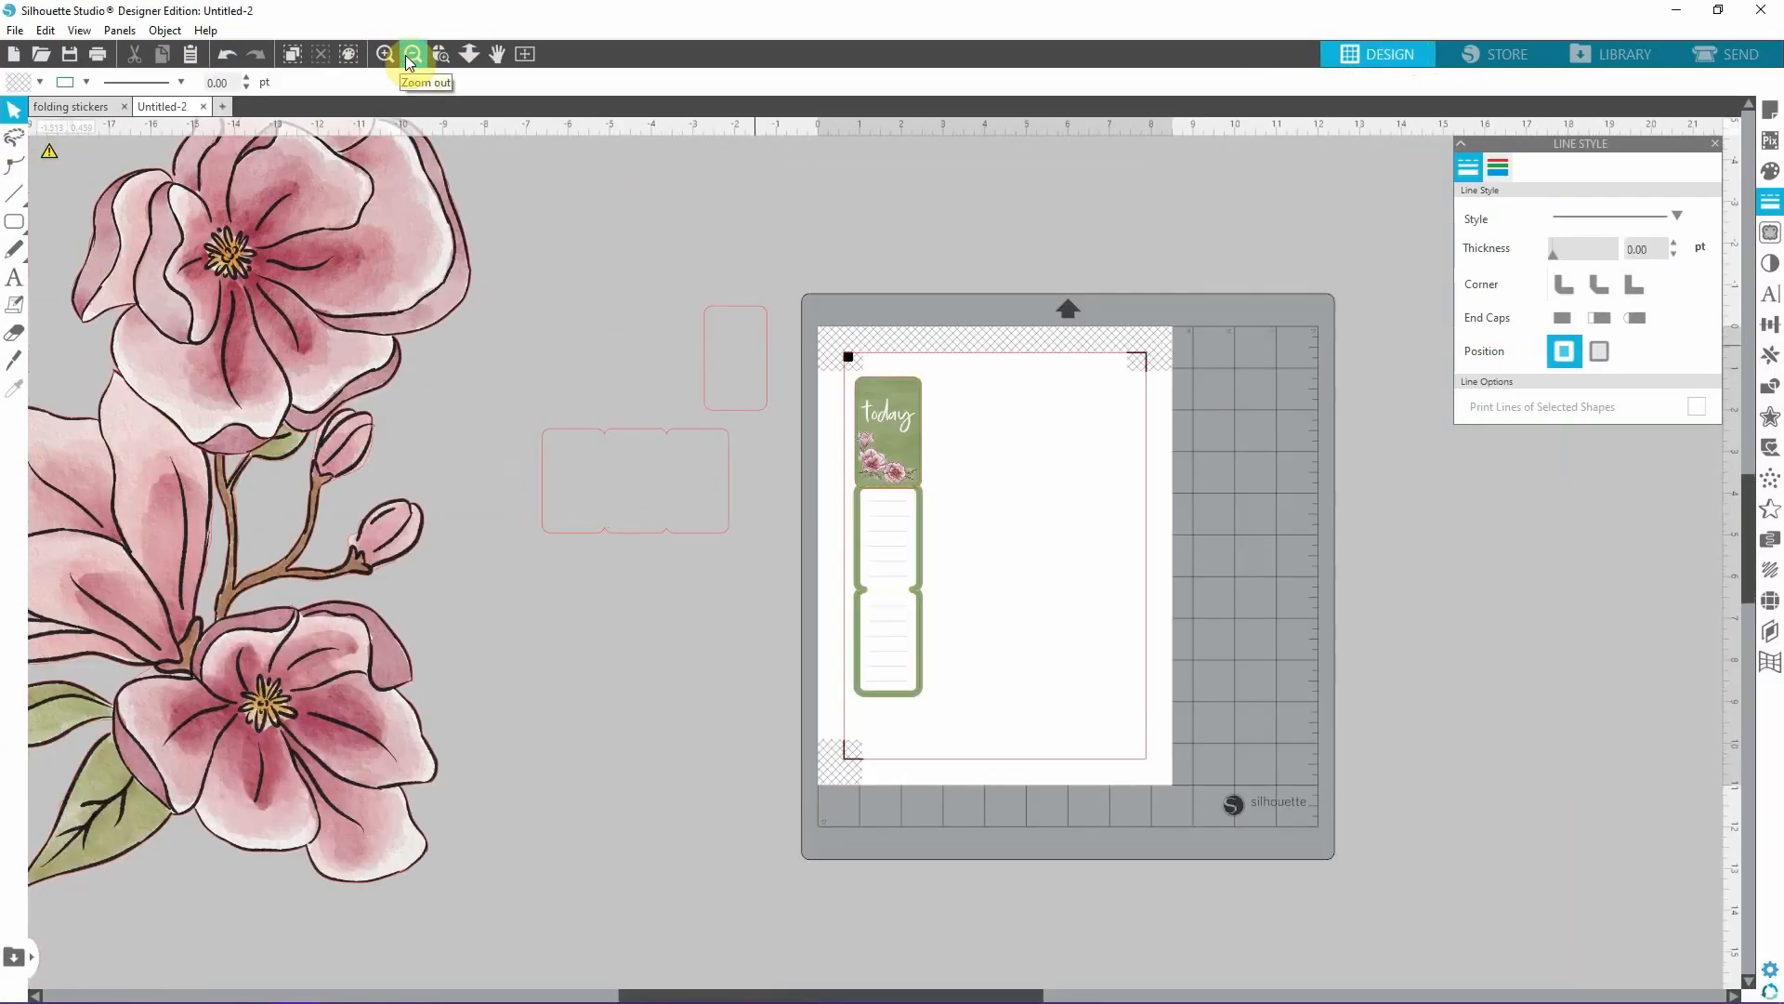
pyautogui.click(412, 55)
pyautogui.click(460, 310)
pyautogui.press('Delete')
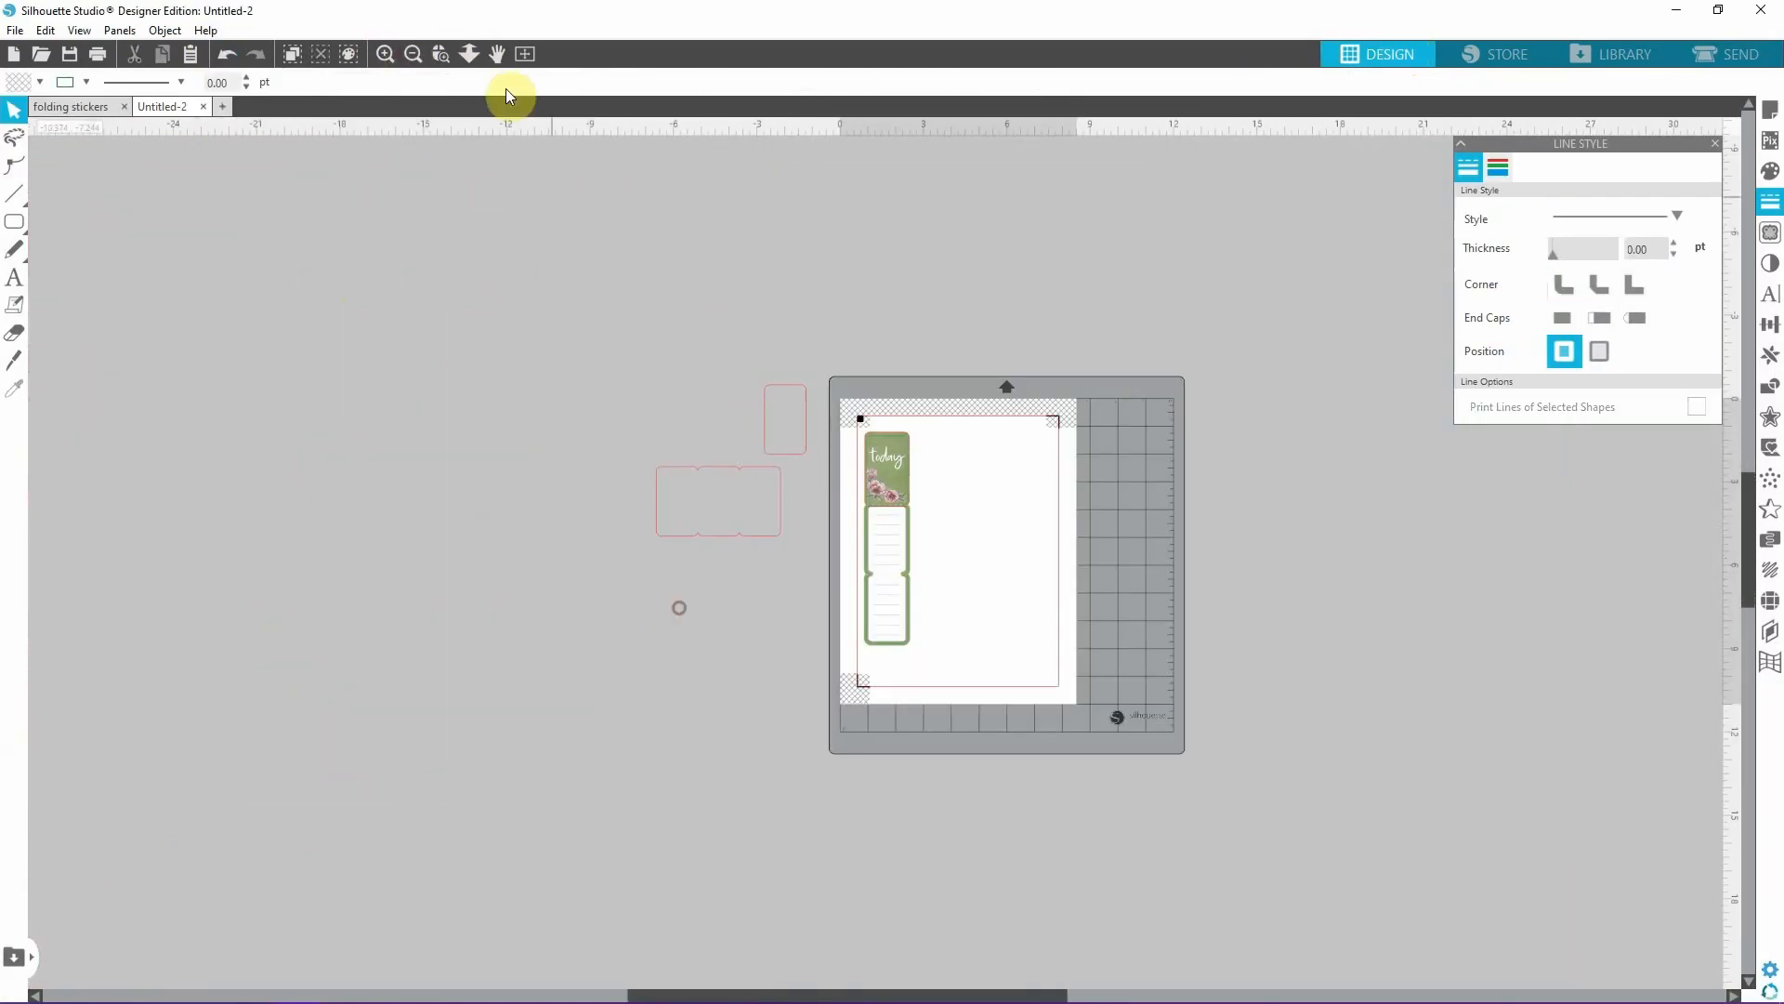
pyautogui.click(390, 57)
pyautogui.click(390, 58)
pyautogui.moveTo(969, 995); pyautogui.dragTo(996, 995)
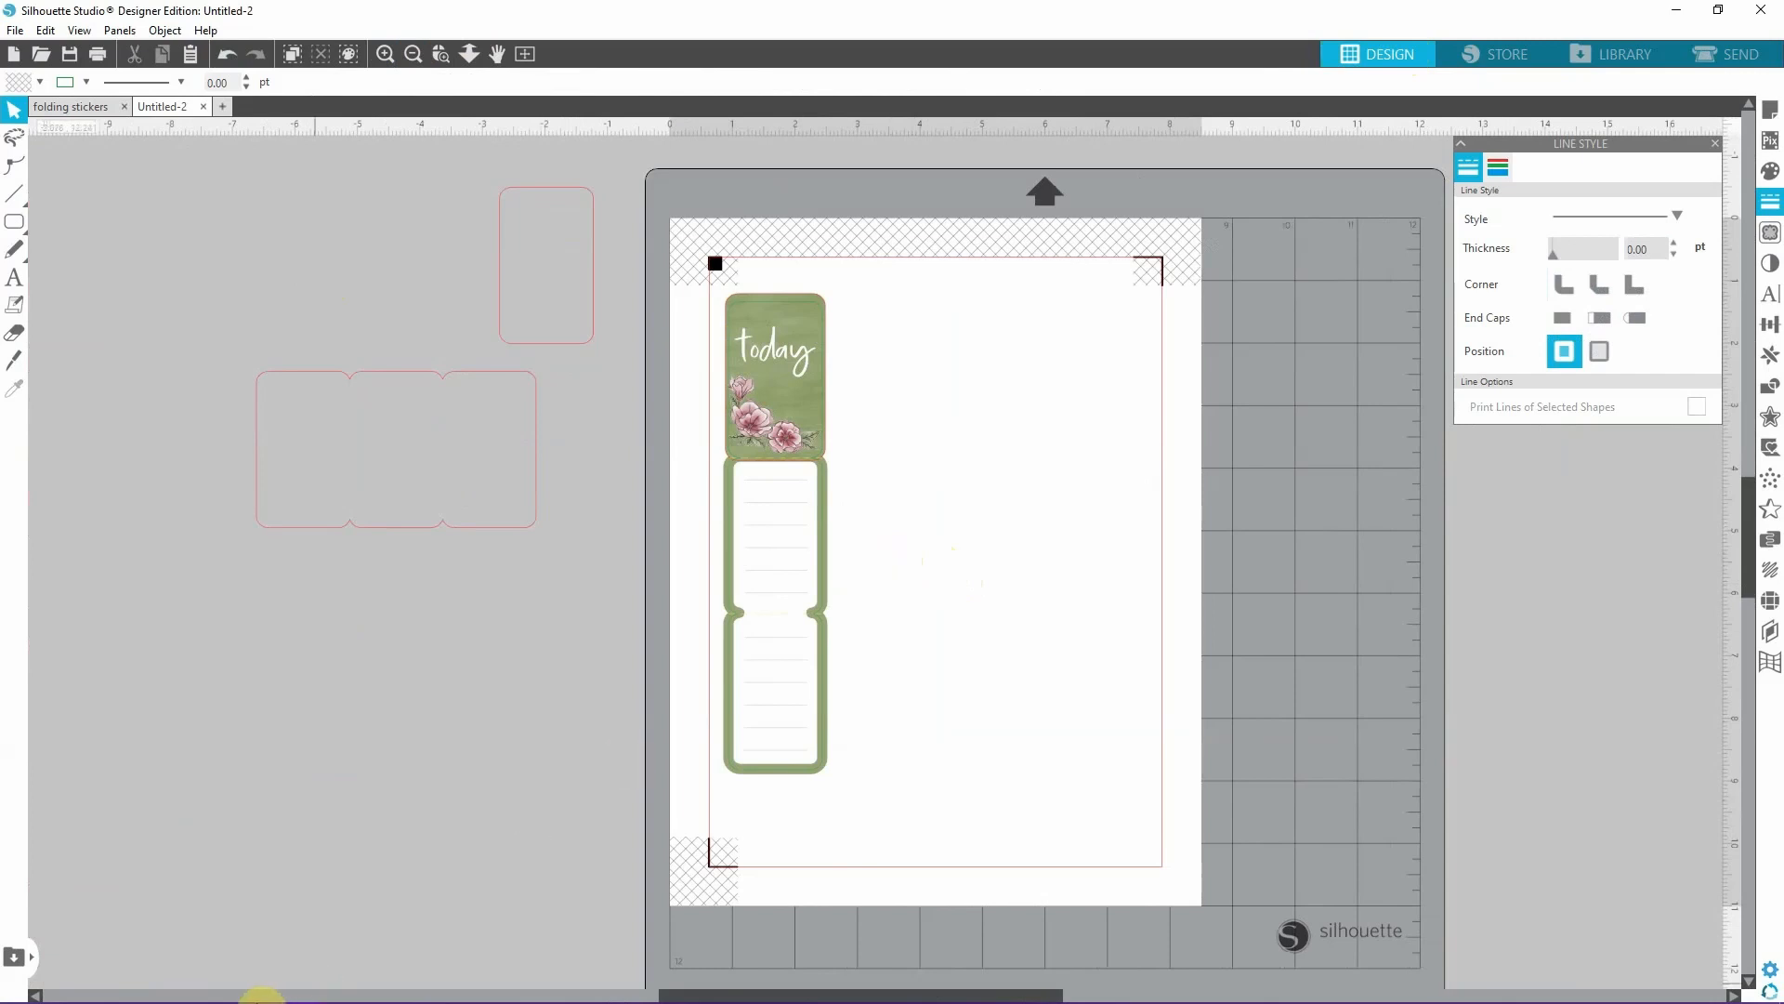
# Bring the pink Sticky Note image from the Hygge Life Artwork folder onto the page.
pyautogui.click(260, 991)
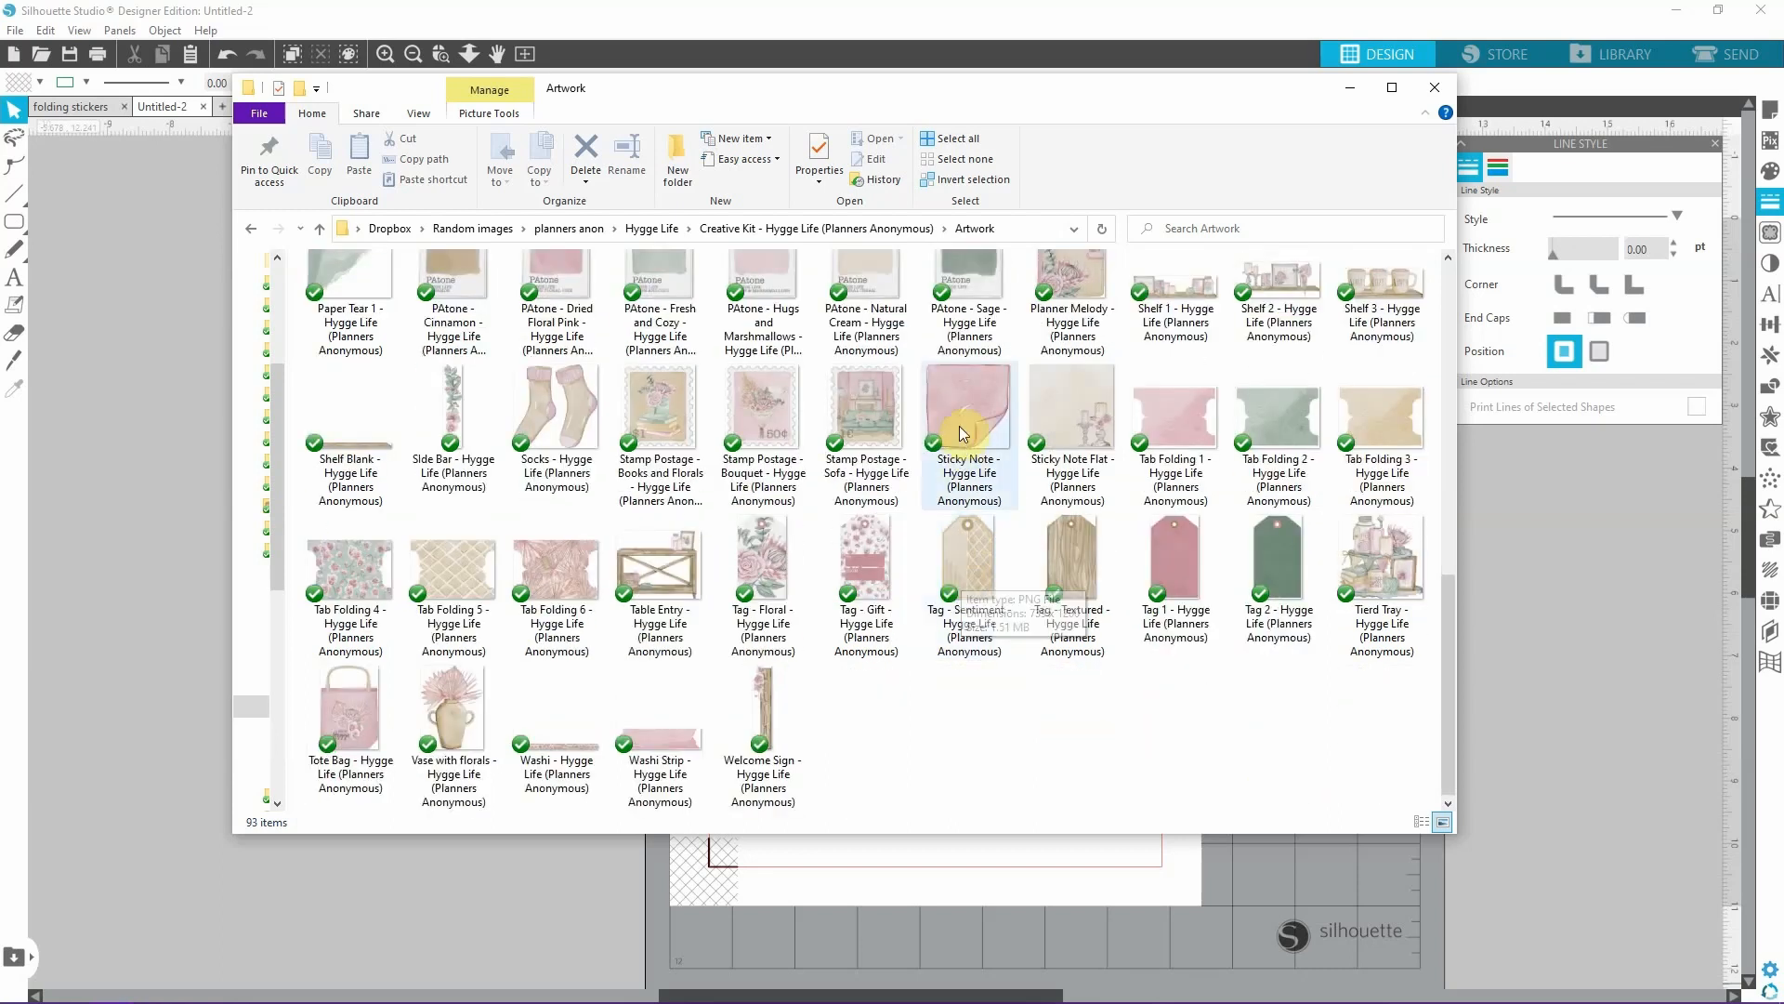
pyautogui.moveTo(959, 426); pyautogui.dragTo(1106, 505)
pyautogui.click(1348, 89)
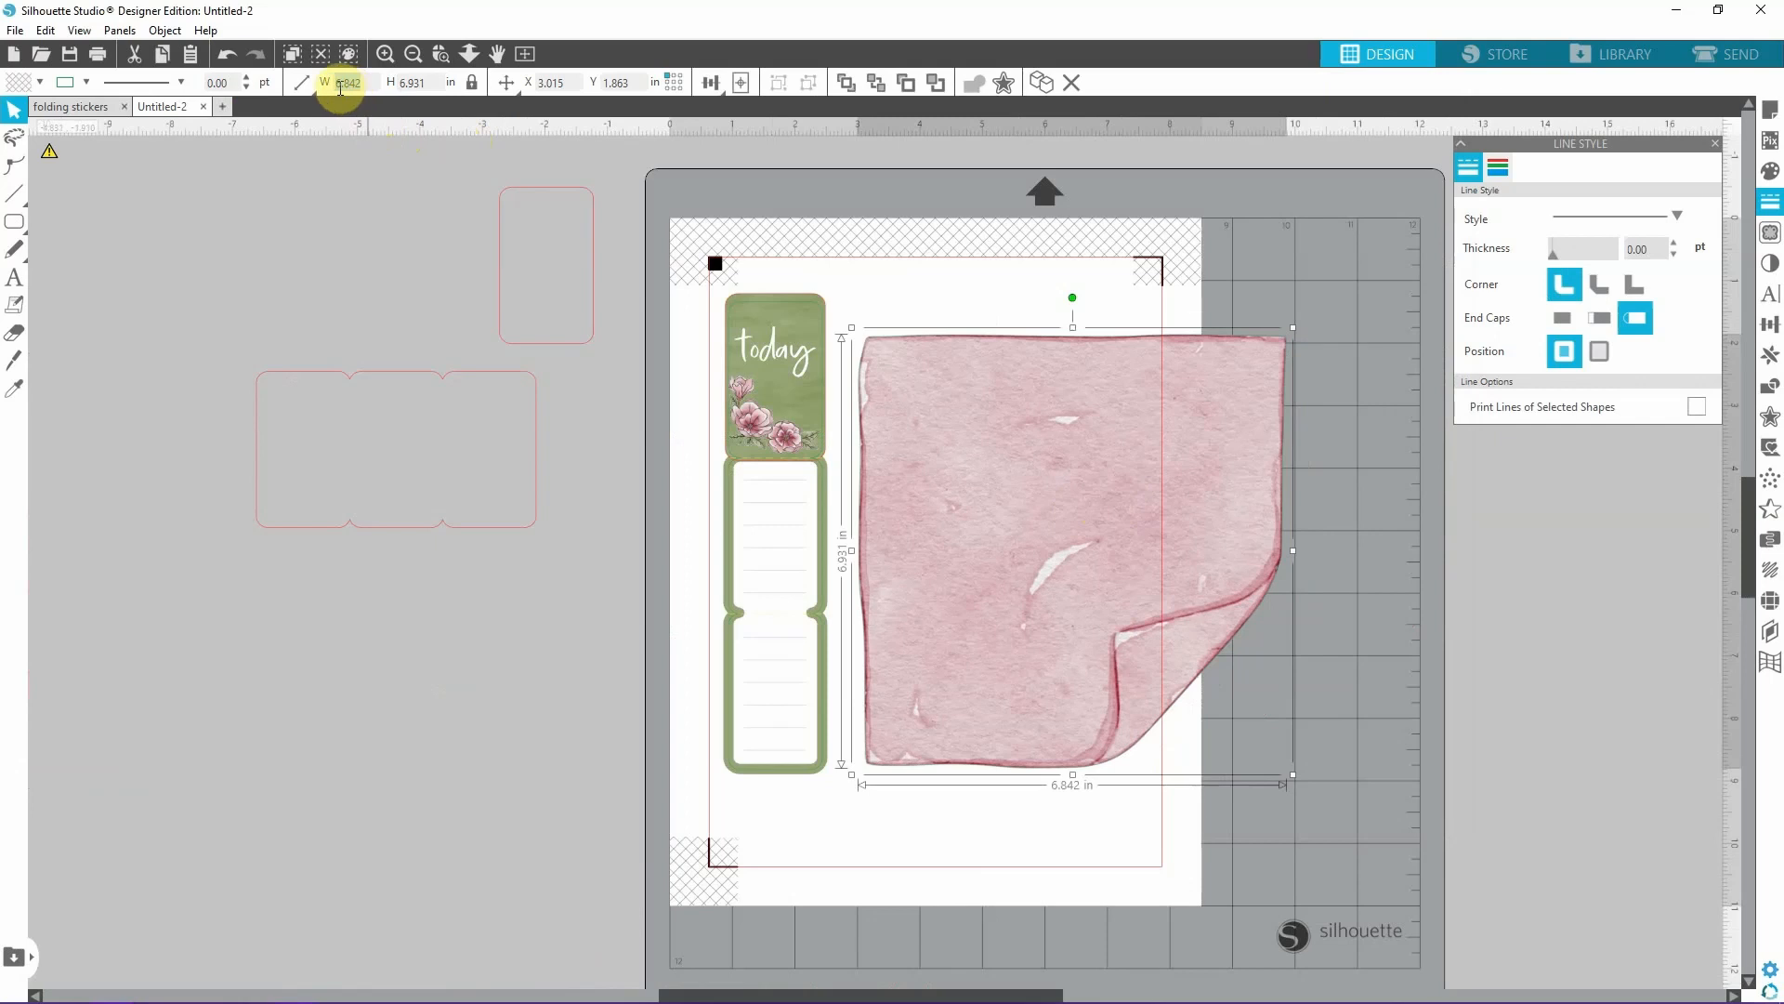
# Scale the sticky note image to 1.4 in wide and place it beside the "today" cover.
pyautogui.moveTo(327, 82); pyautogui.dragTo(367, 86)
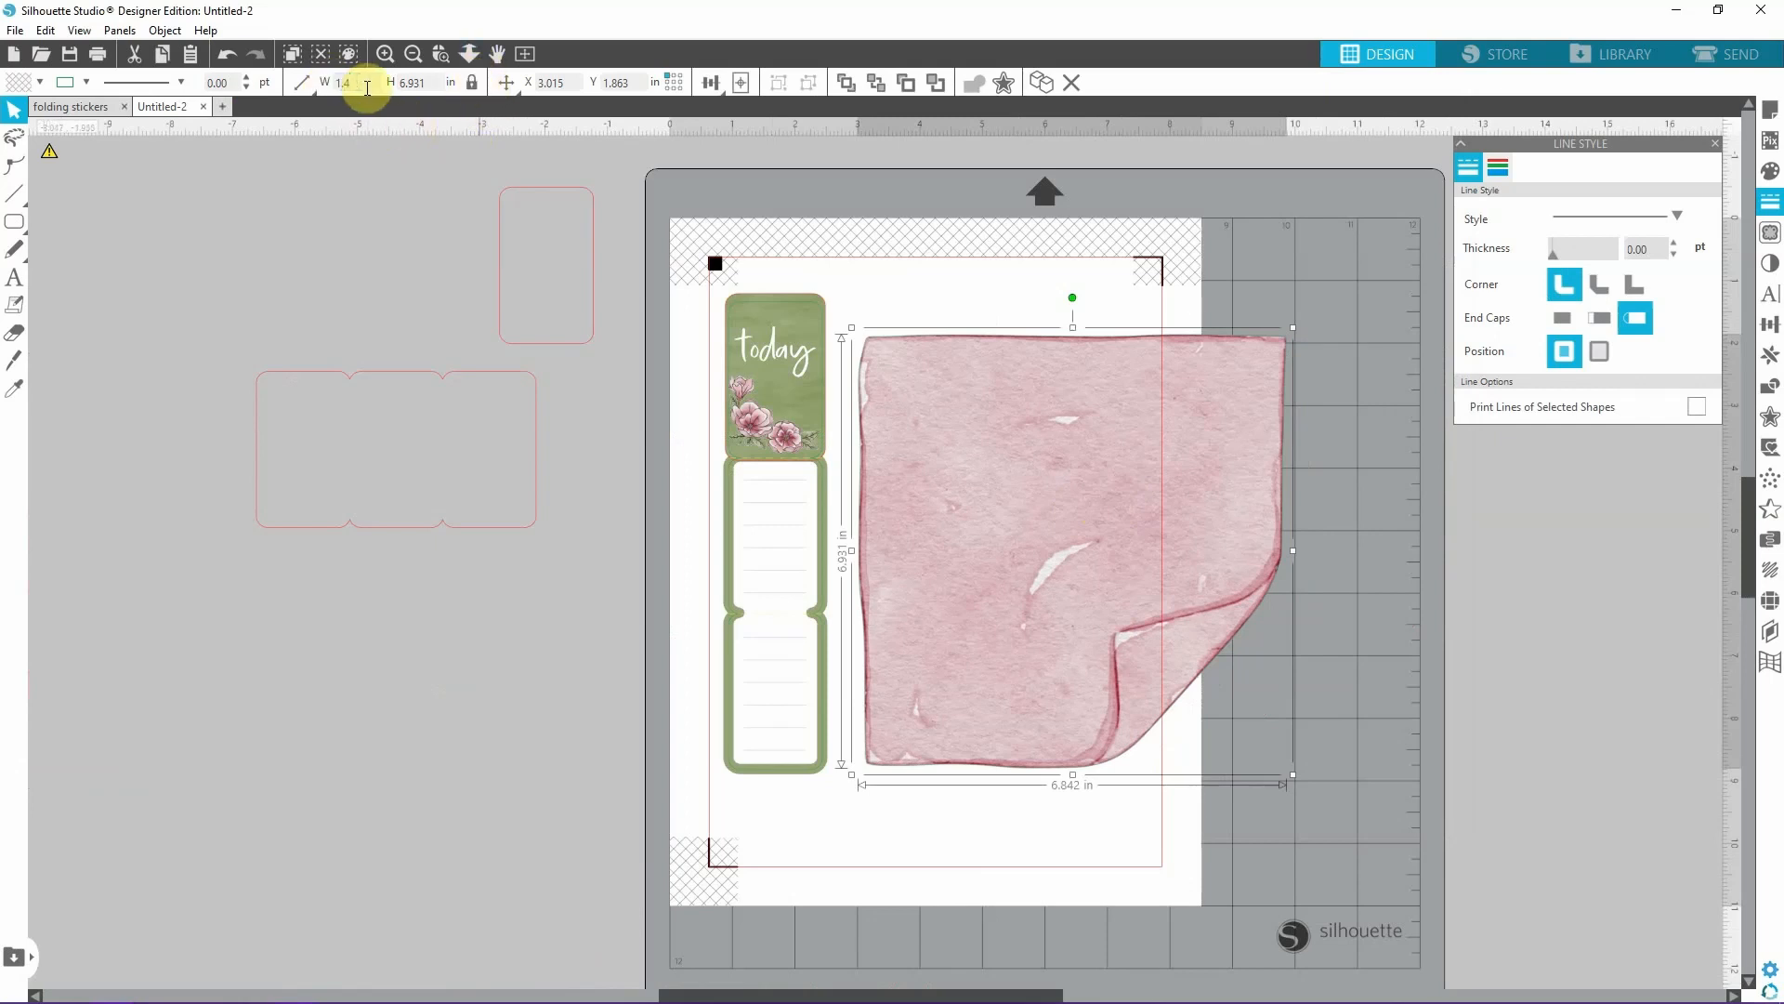
pyautogui.press('Return')
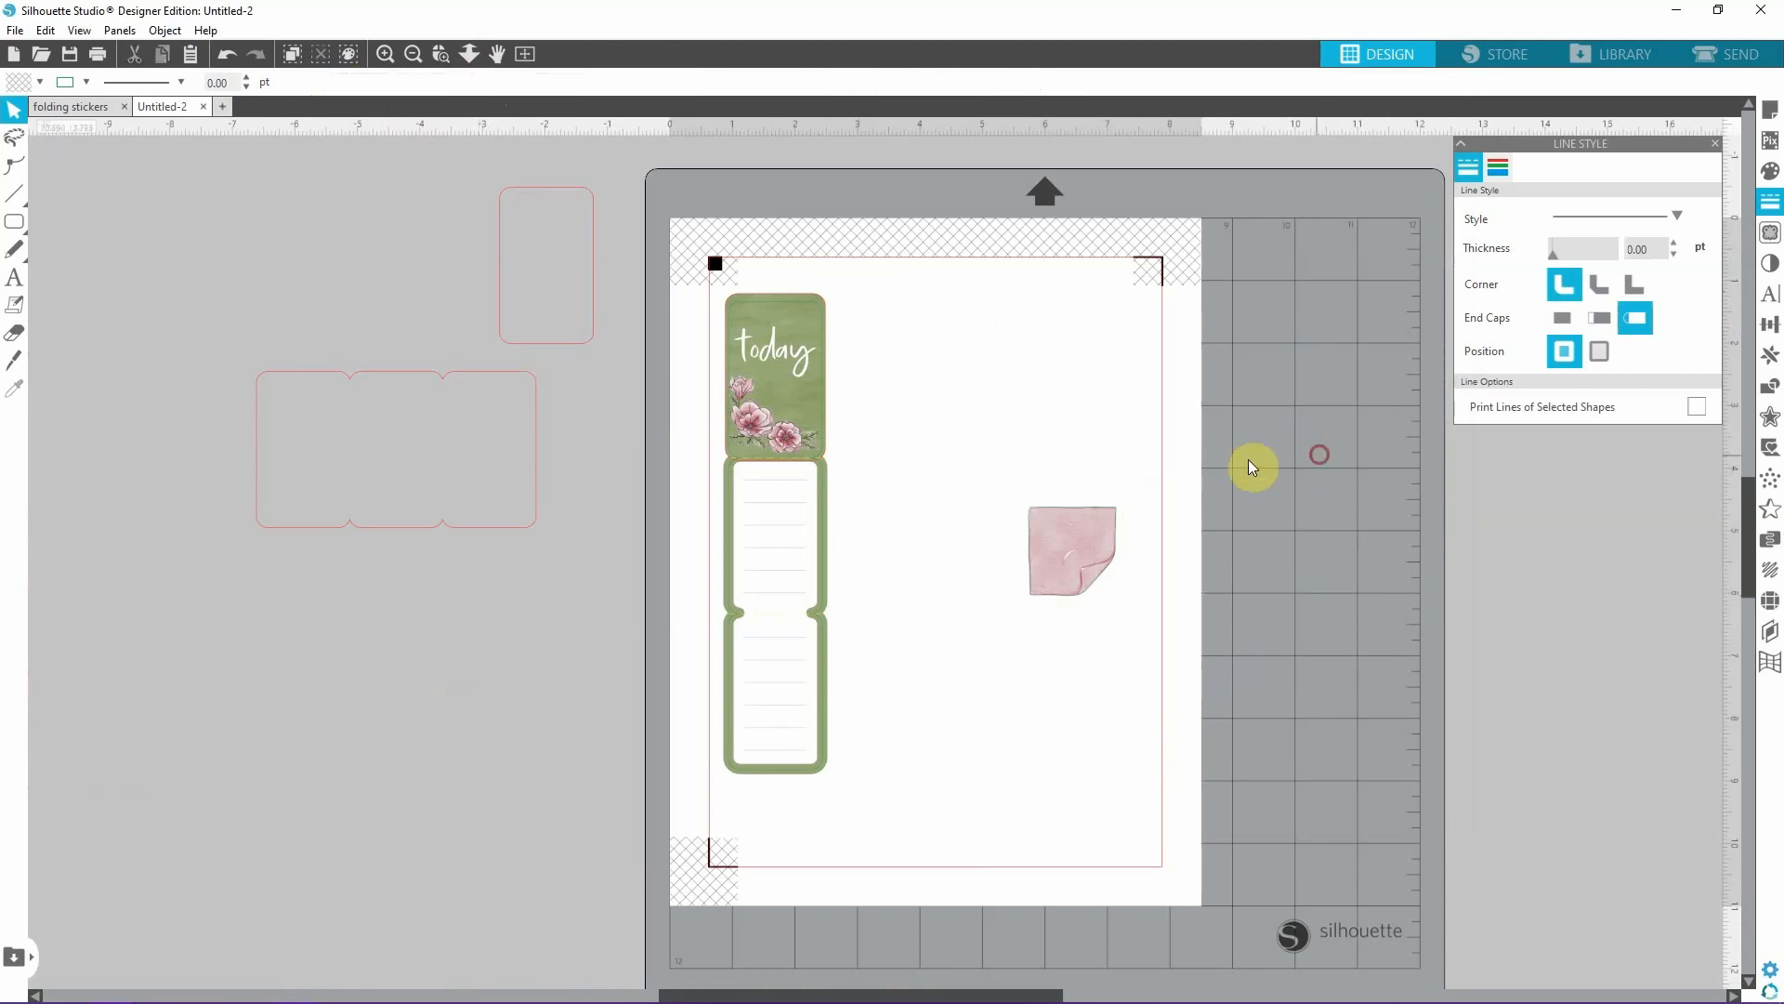
pyautogui.moveTo(1062, 538); pyautogui.dragTo(939, 410)
pyautogui.click(1156, 425)
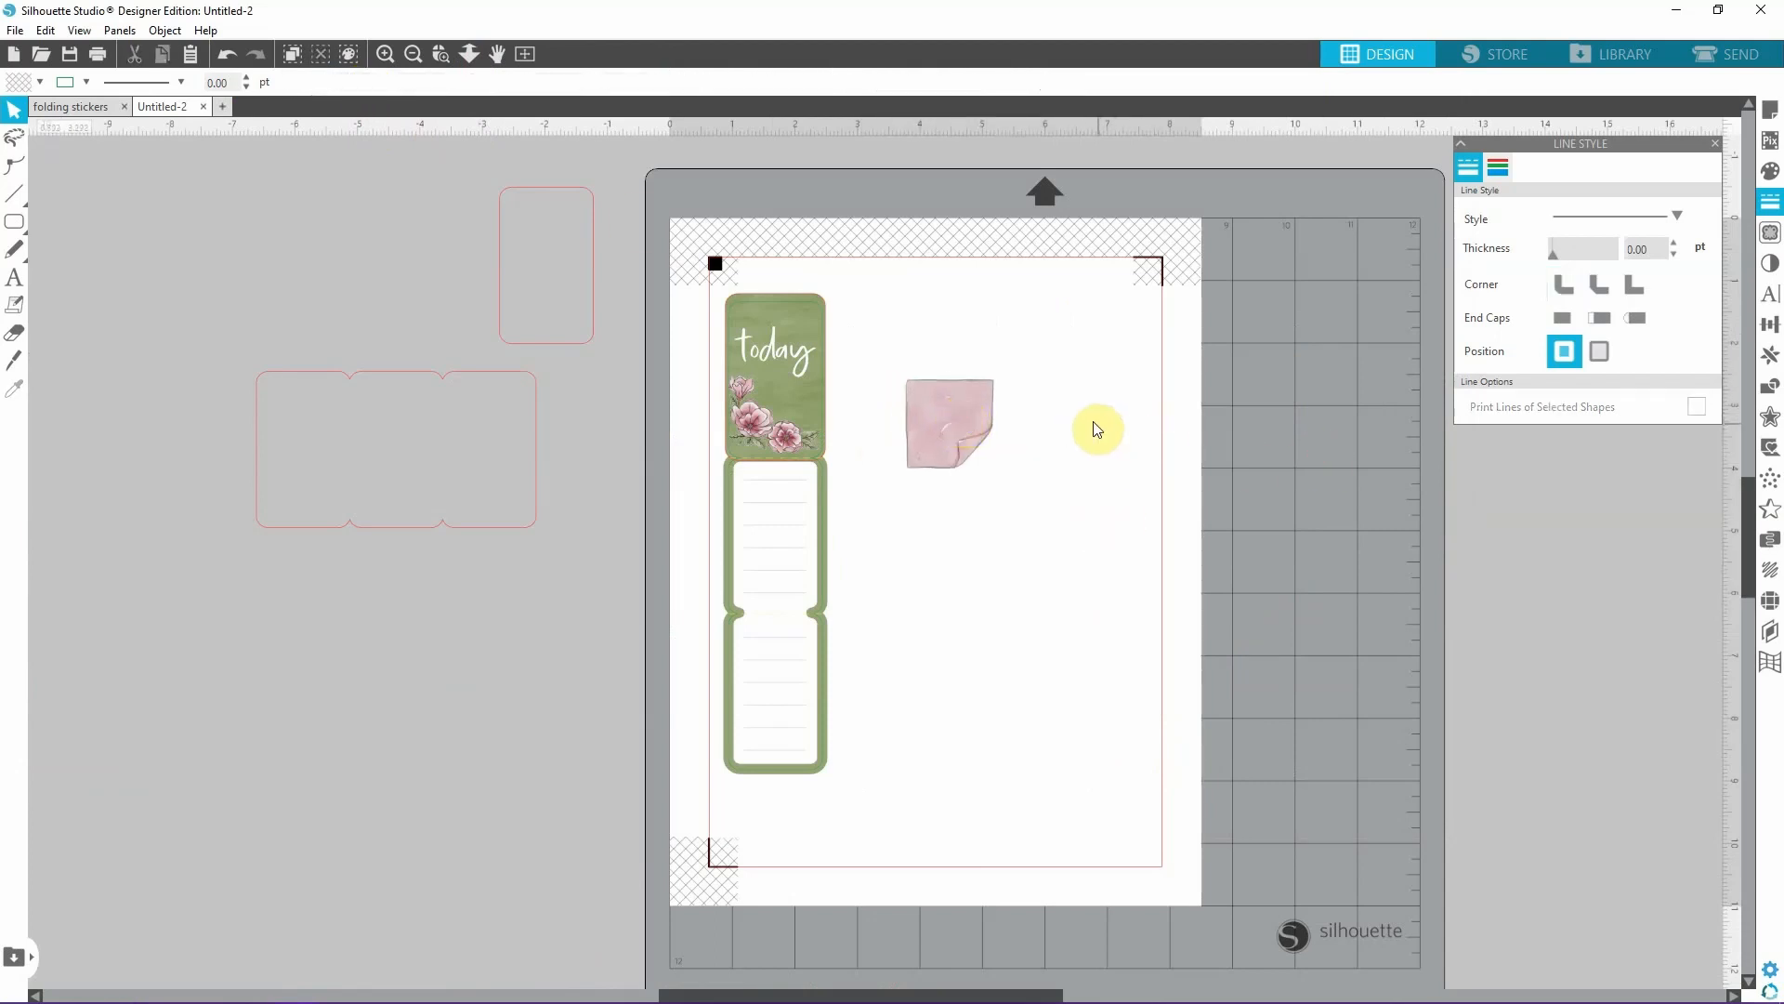
# Set the pink sticky note's line colour to red.
pyautogui.click(946, 420)
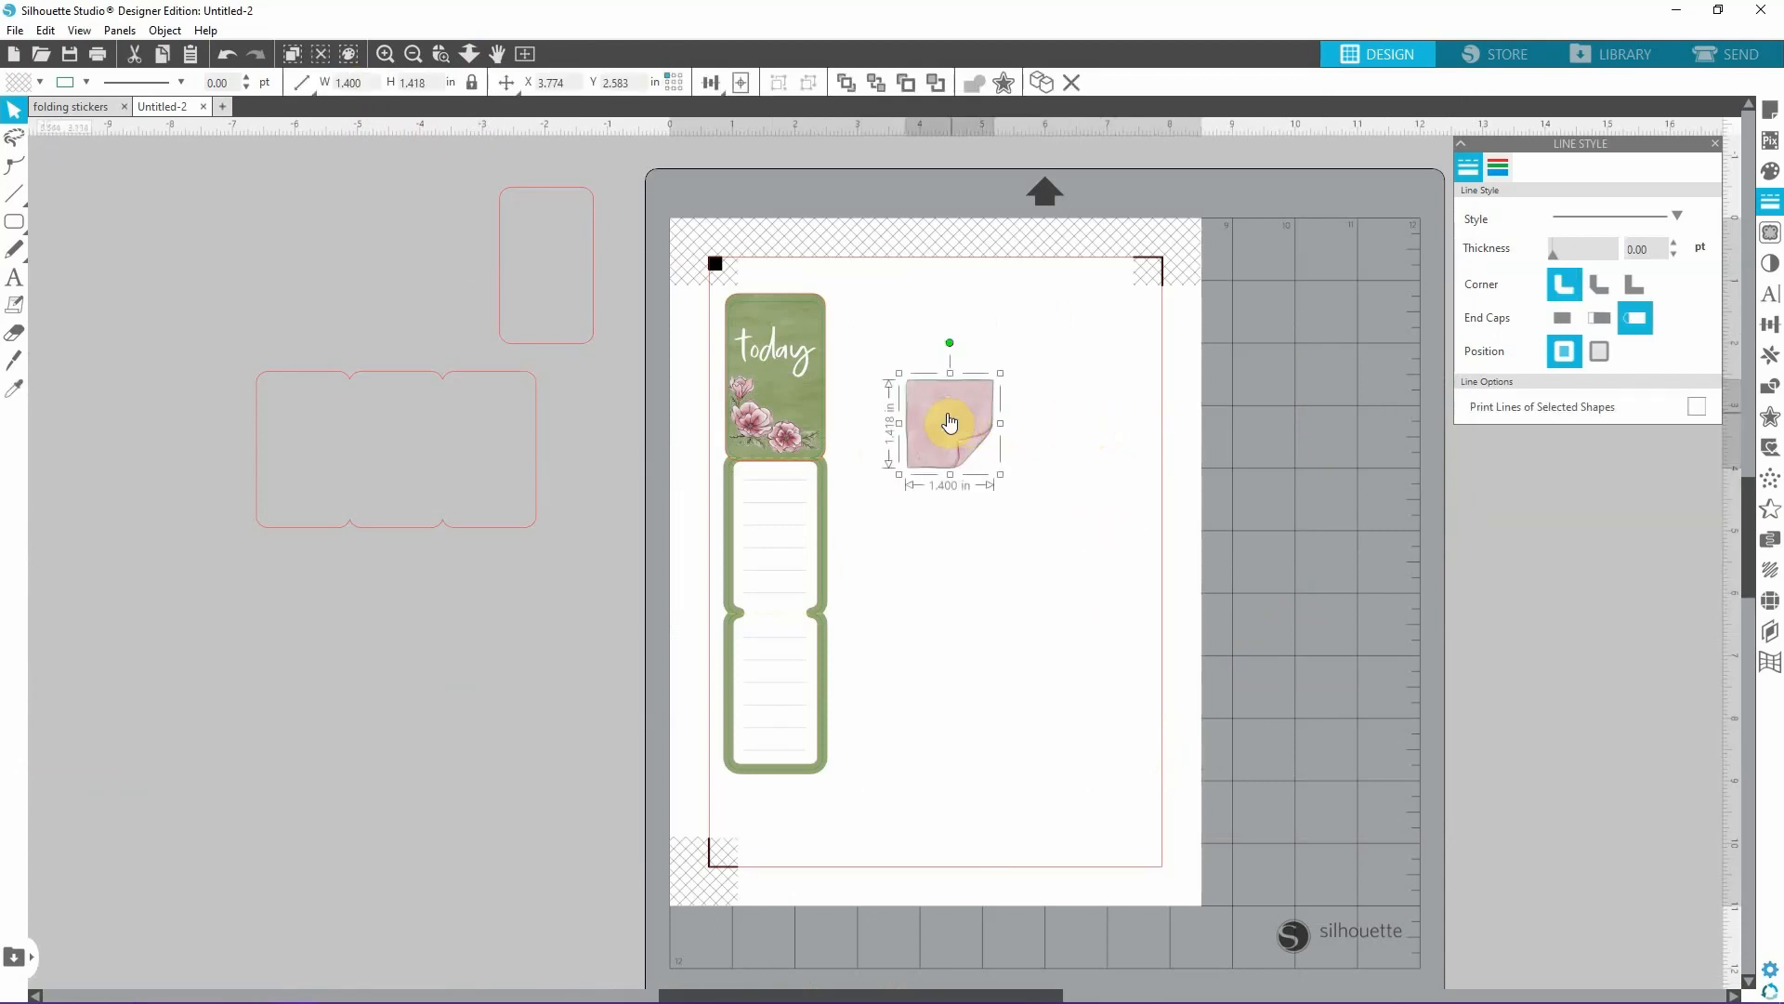
pyautogui.click(85, 84)
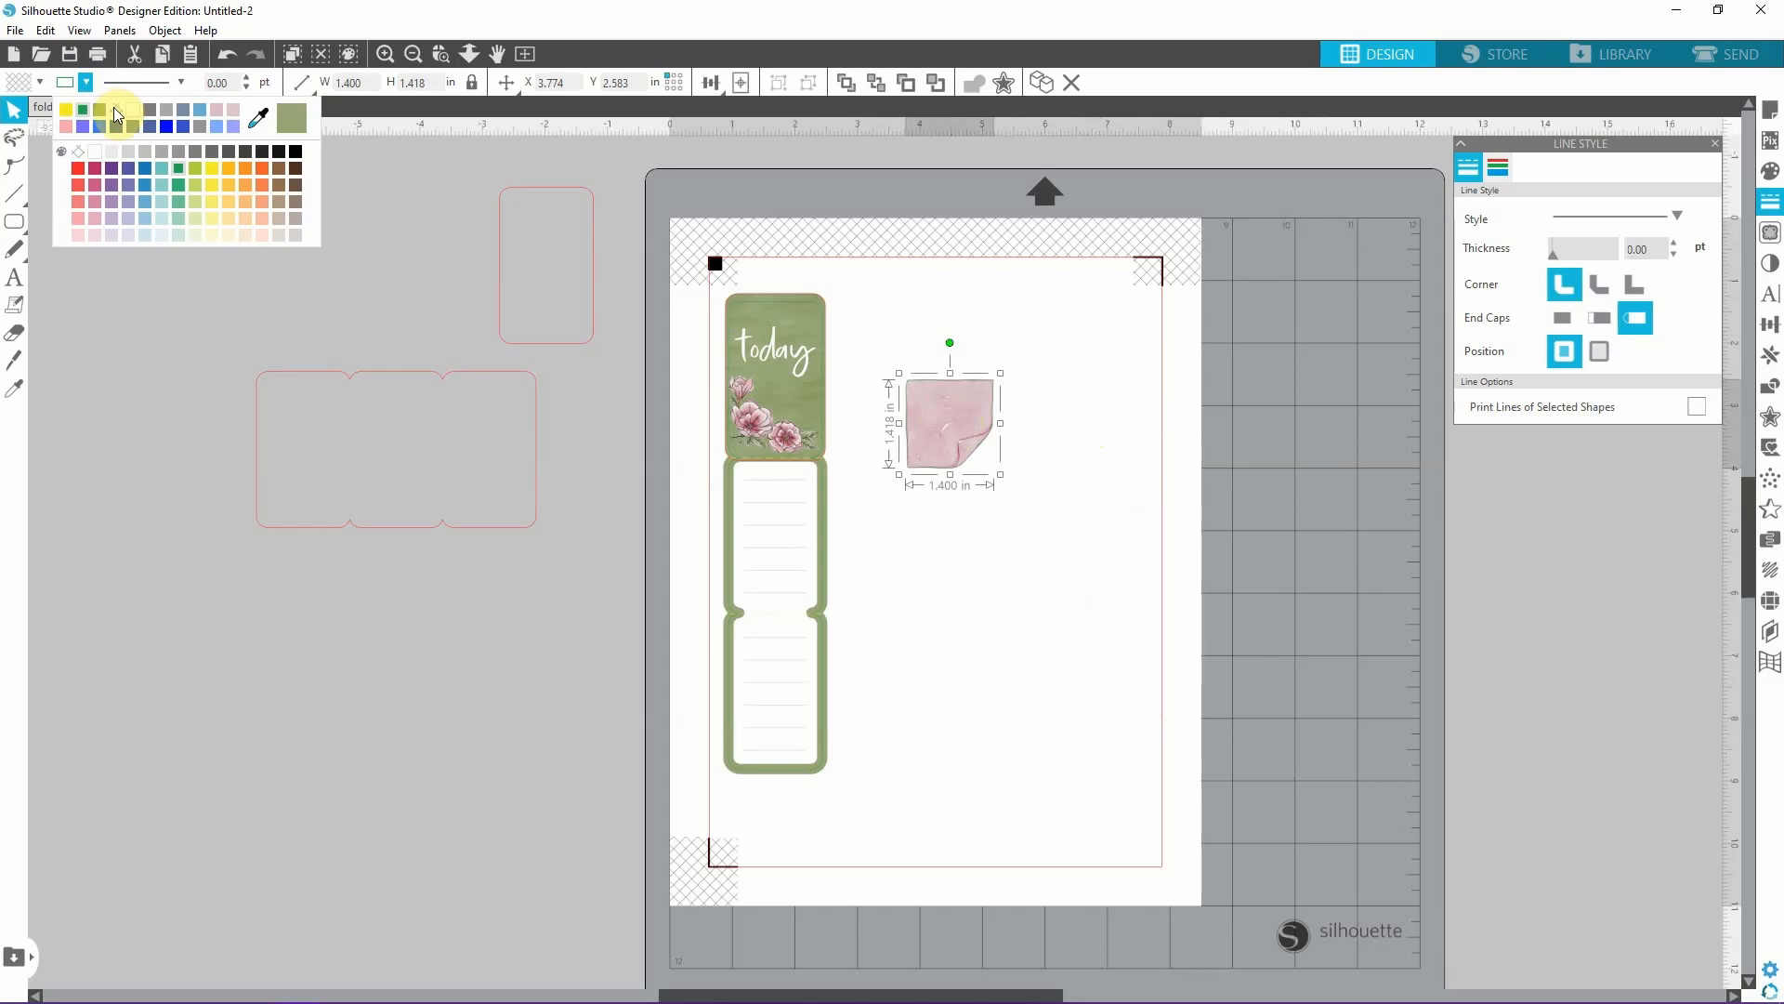
pyautogui.click(1028, 479)
pyautogui.click(949, 443)
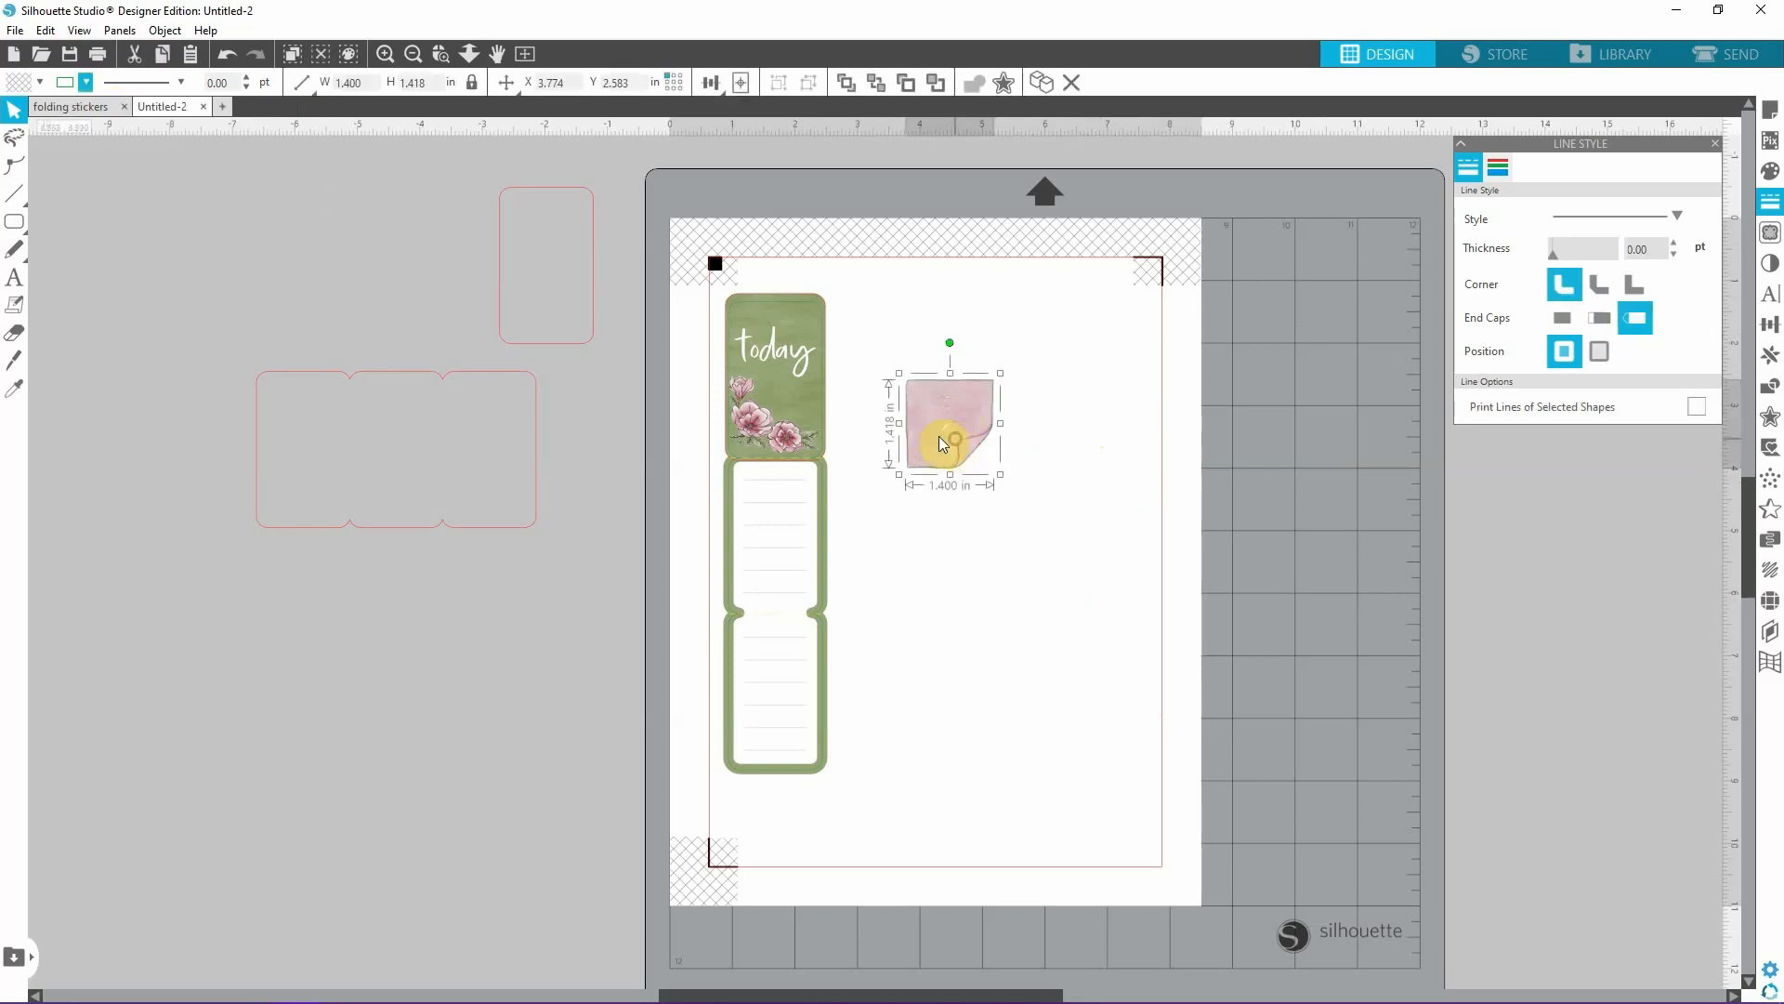
pyautogui.click(86, 82)
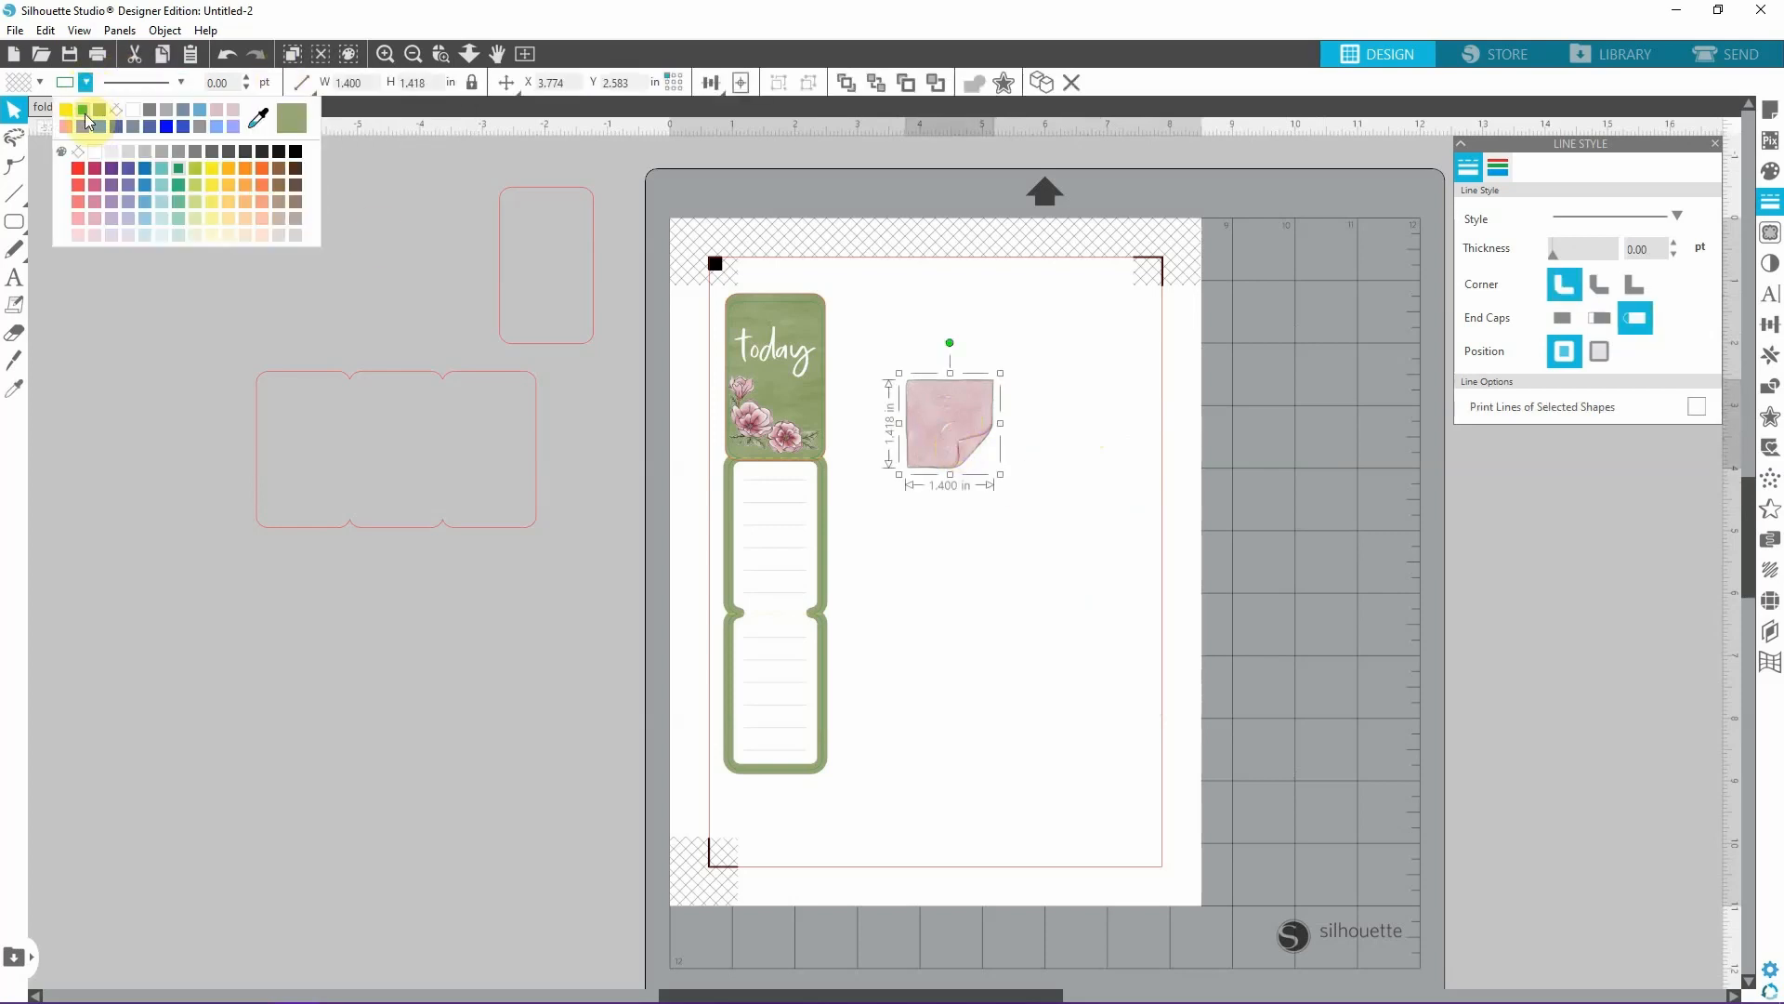
pyautogui.click(77, 165)
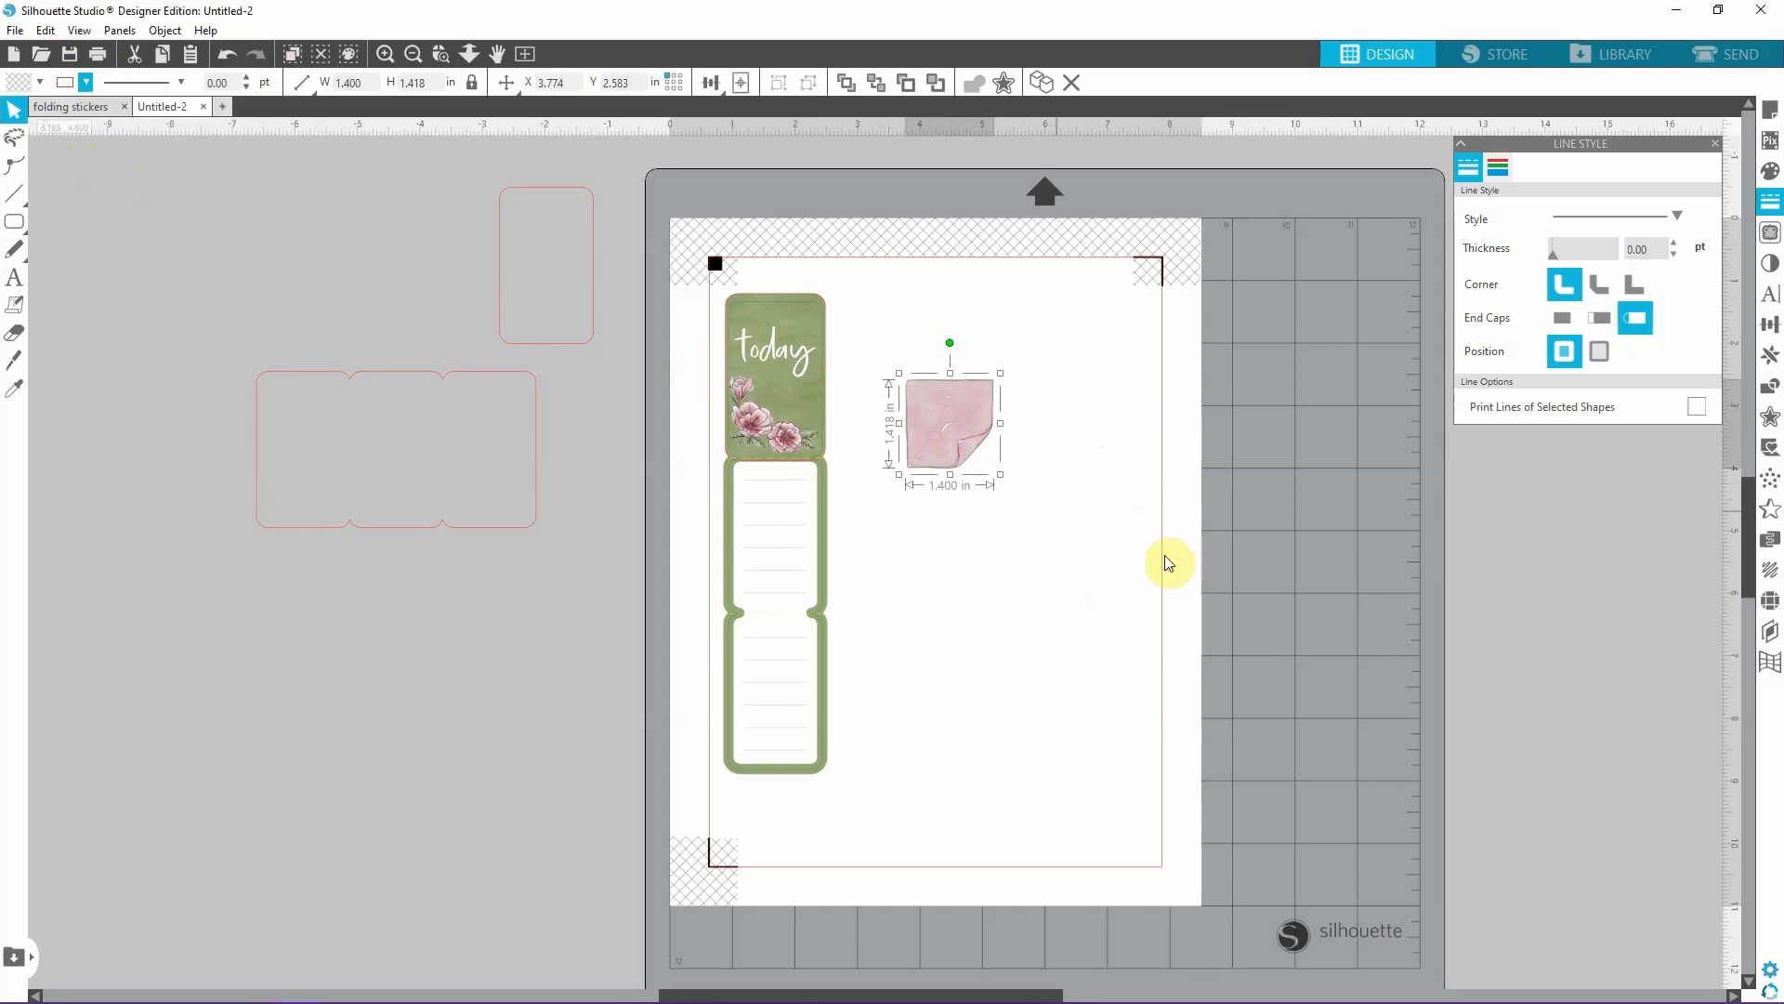
# Move the sticky note closer to the cover and create a 0.05 in offset with rounded corners around it.
pyautogui.moveTo(951, 437); pyautogui.dragTo(930, 392)
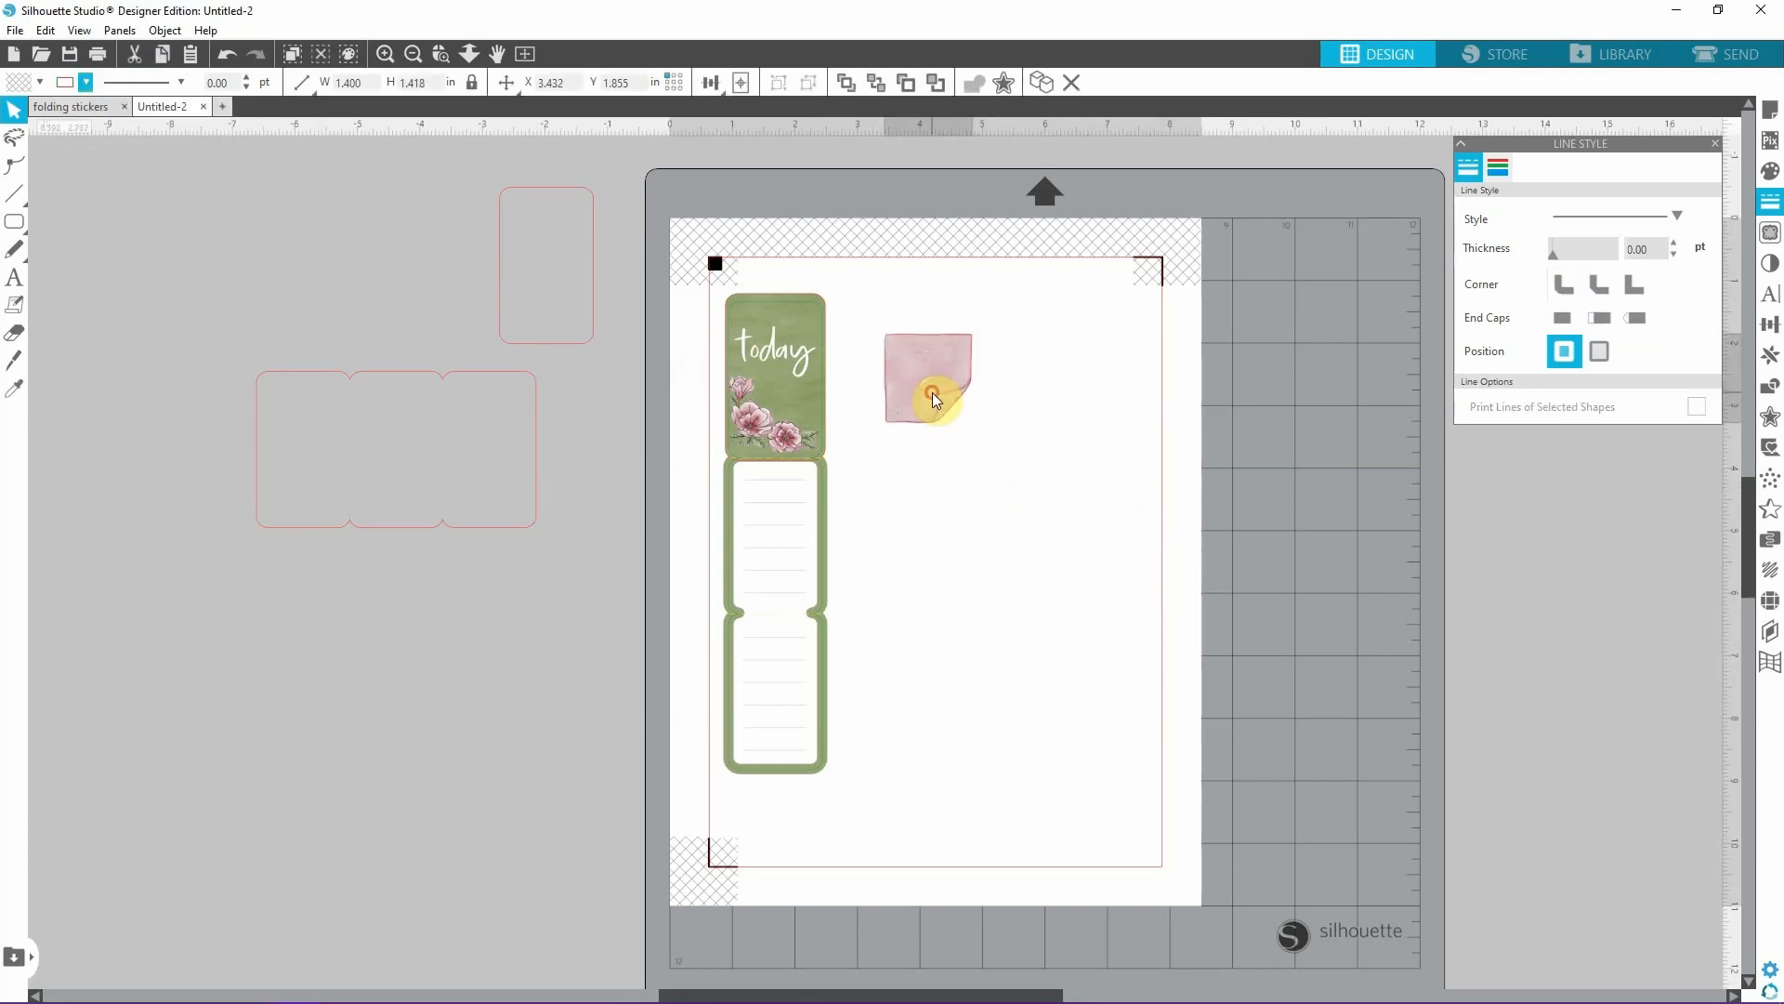
pyautogui.click(1756, 420)
pyautogui.click(1506, 191)
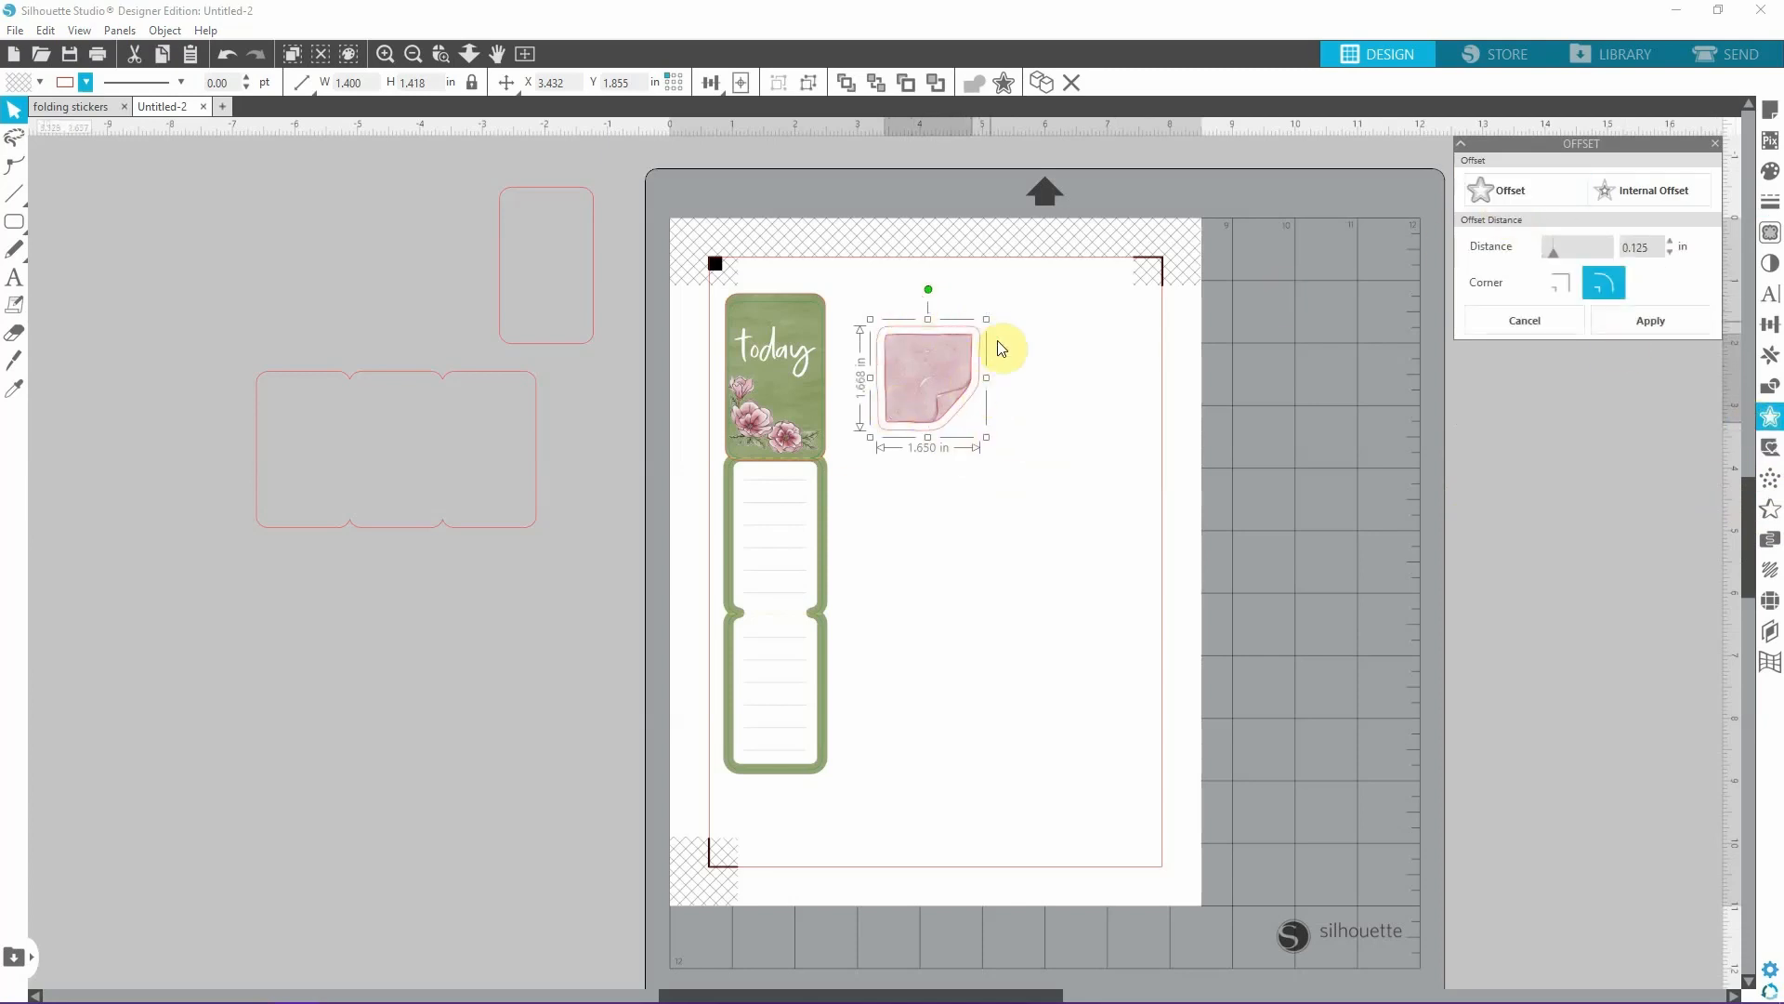
pyautogui.click(1644, 249)
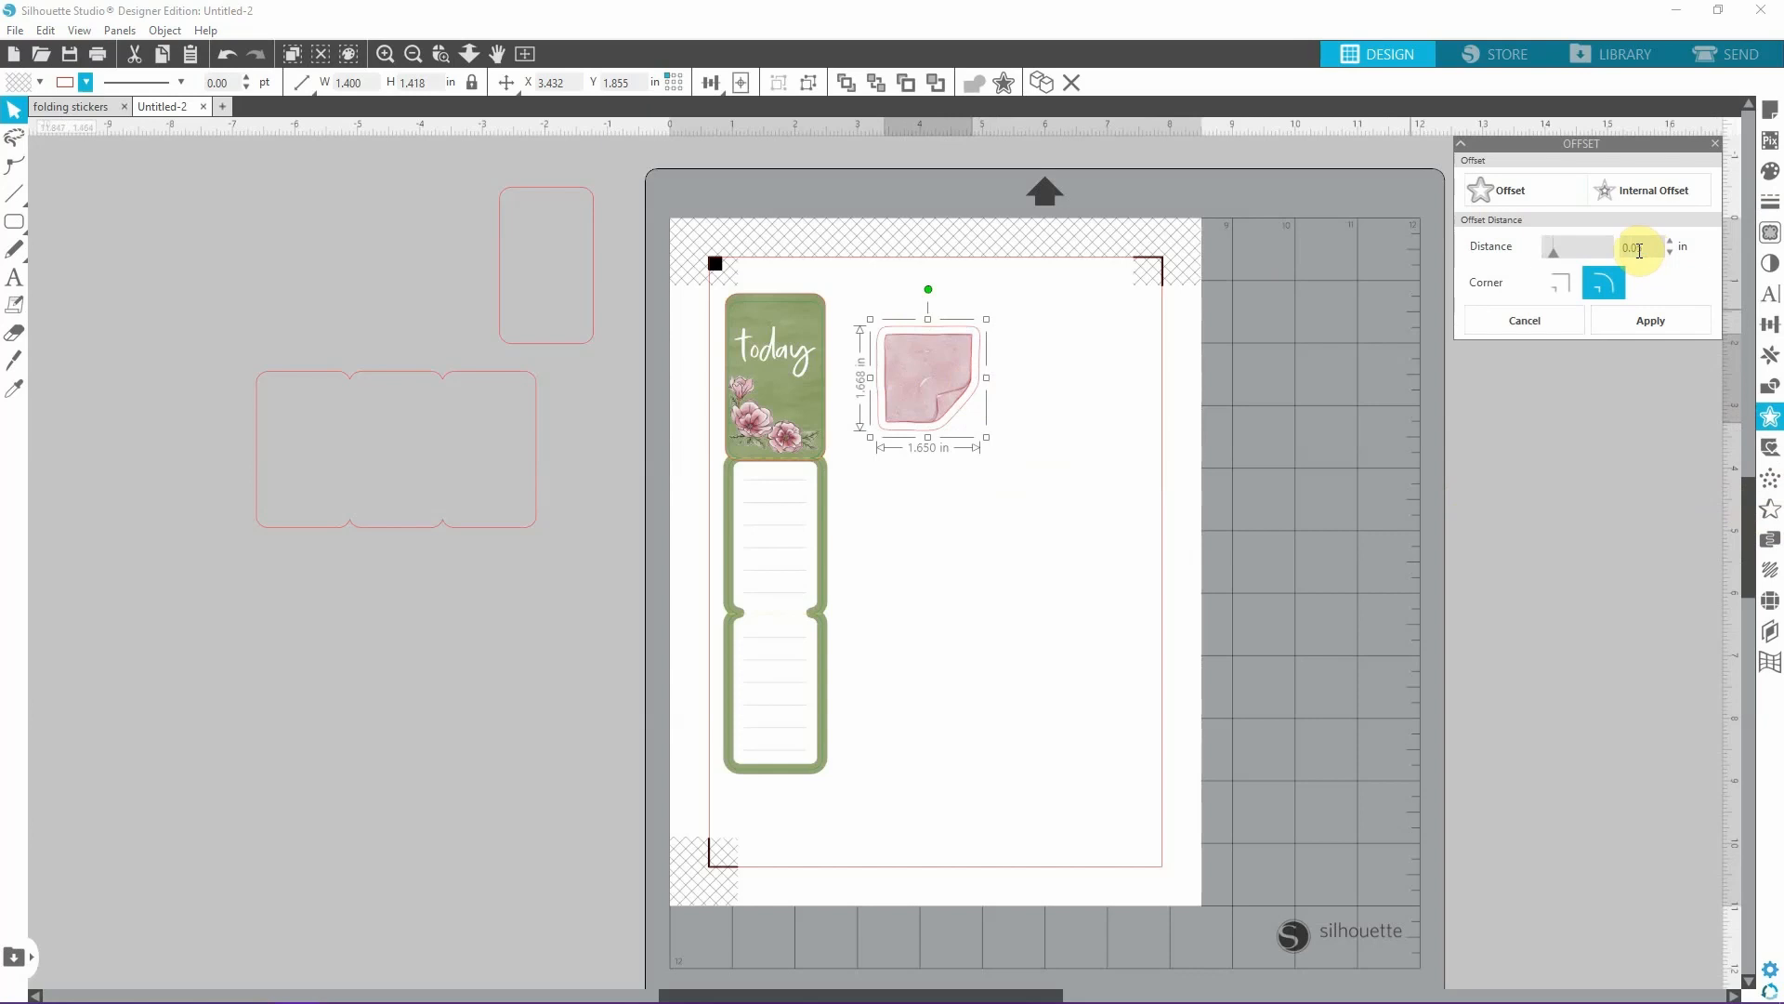
pyautogui.write('0.05')
pyautogui.press('Return')
pyautogui.click(1208, 442)
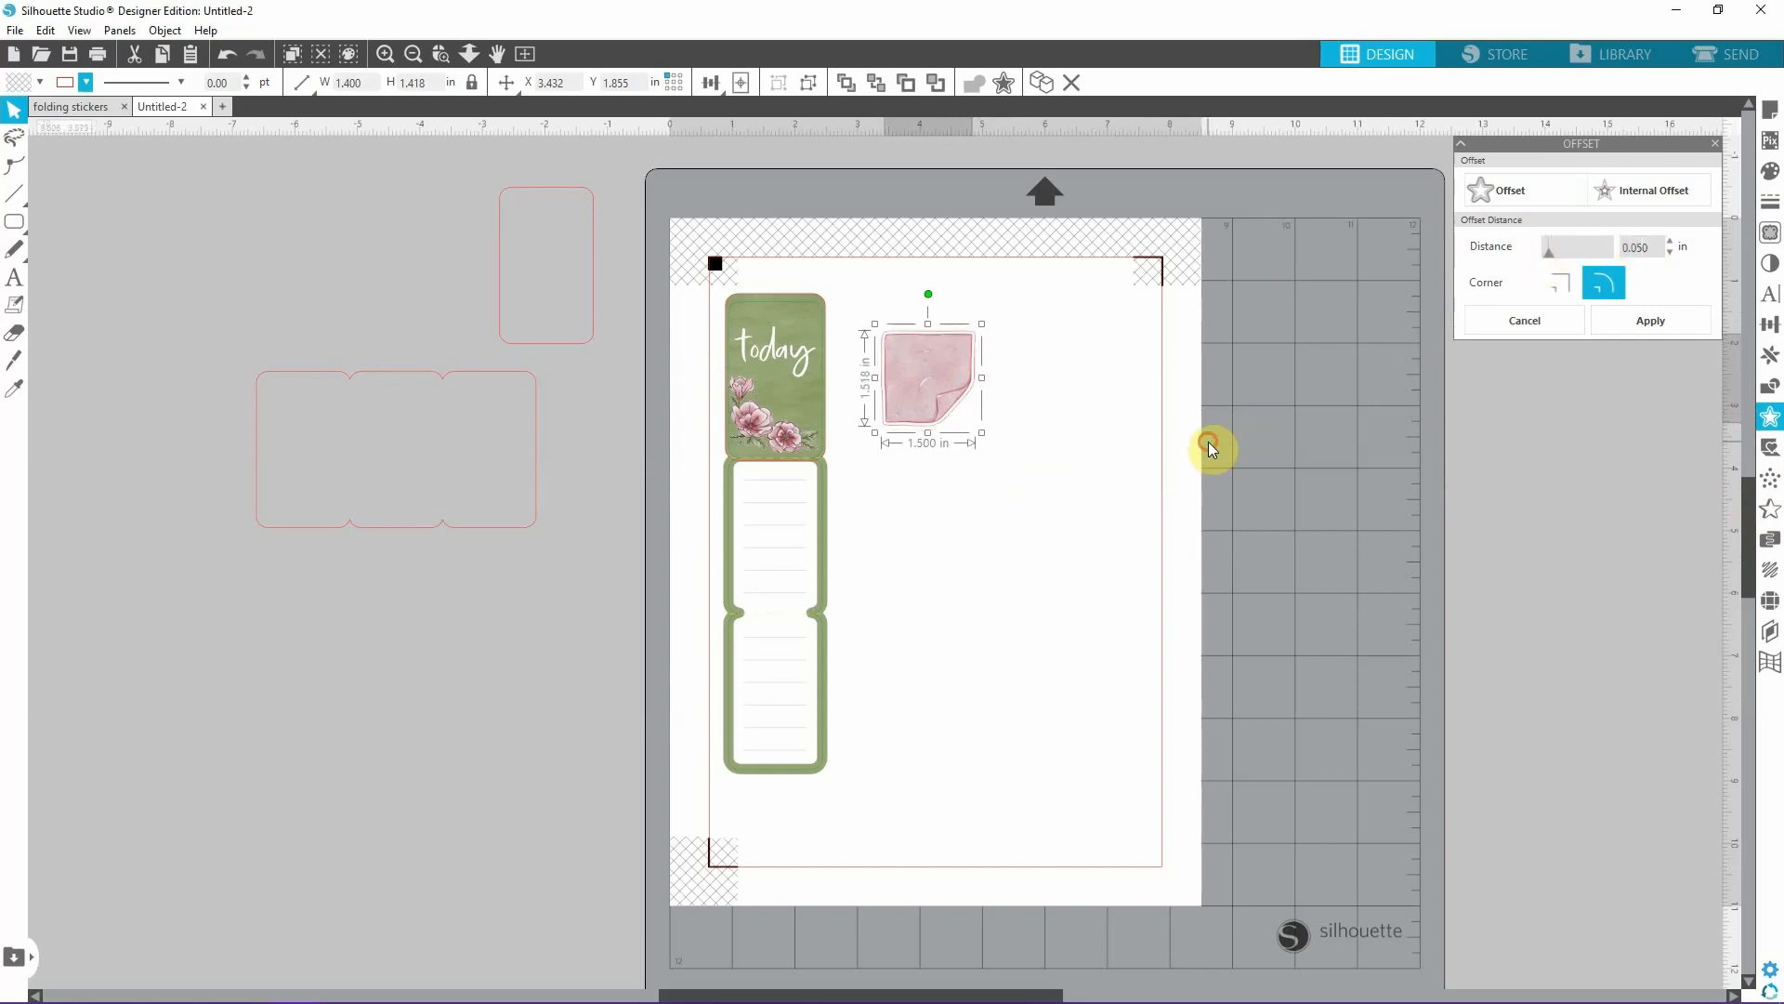
# Pull the offset outline away from the sticky note and change its line colour to green.
pyautogui.click(920, 427)
pyautogui.moveTo(918, 426); pyautogui.dragTo(1040, 498)
pyautogui.click(1013, 552)
pyautogui.click(1055, 502)
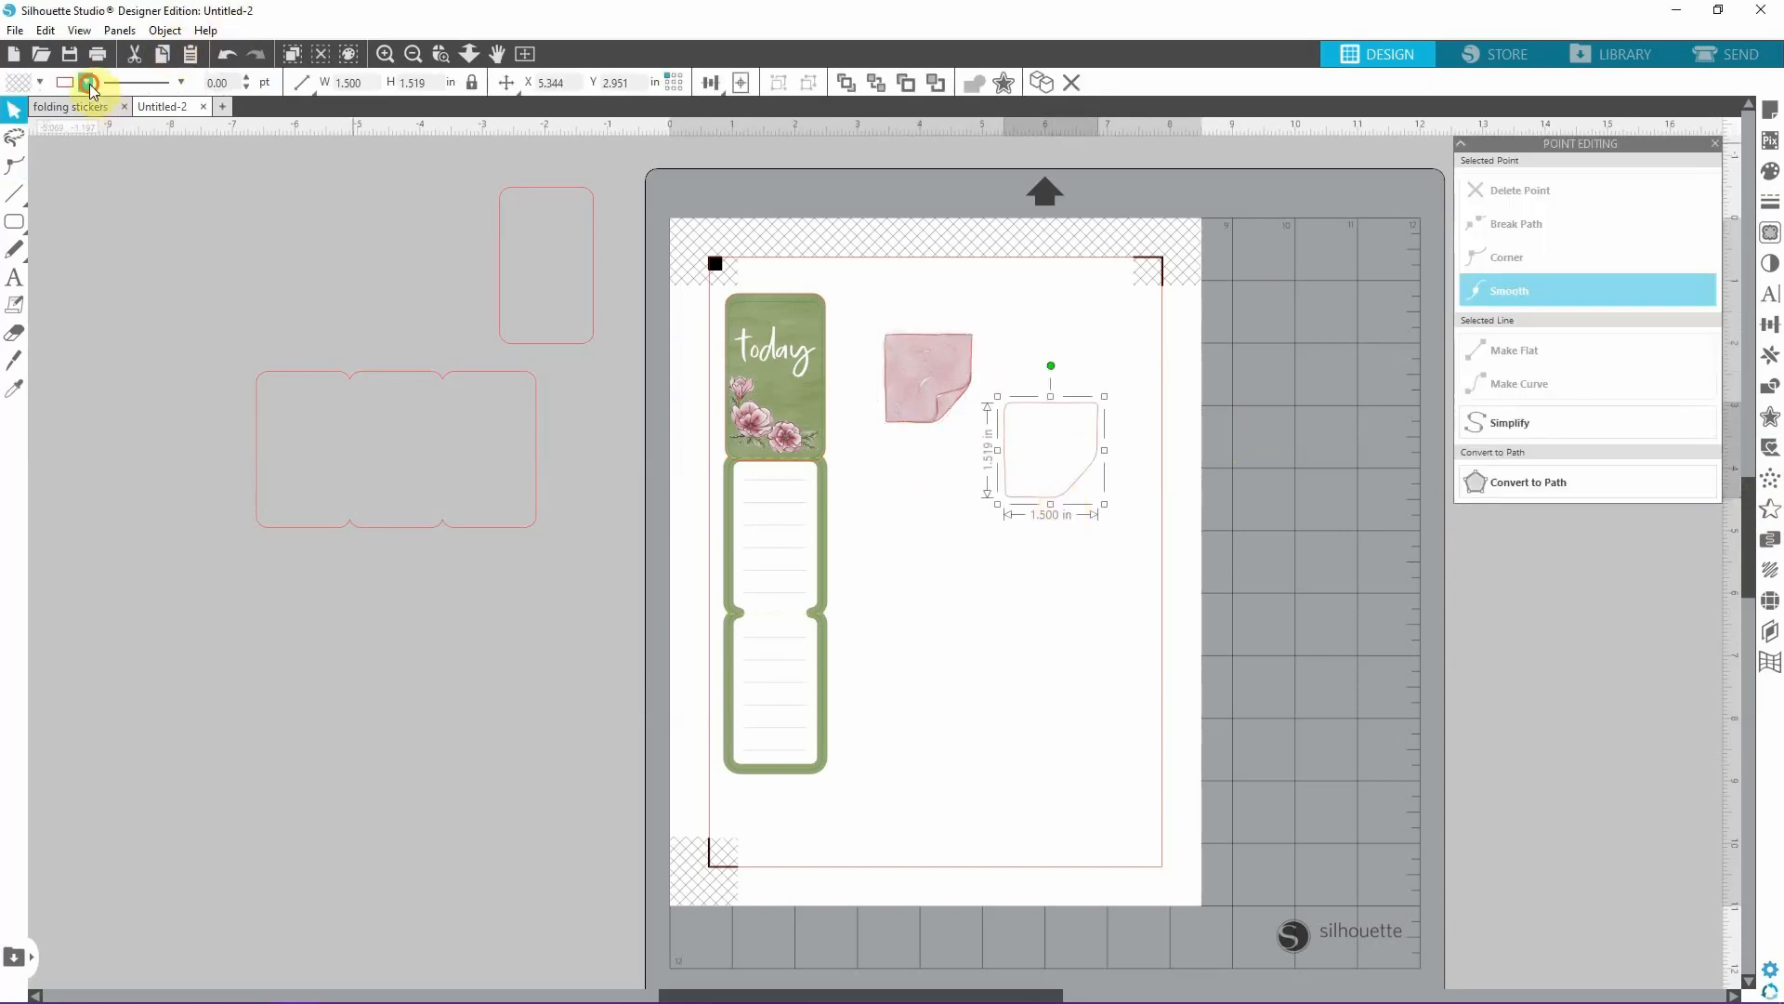
pyautogui.click(87, 82)
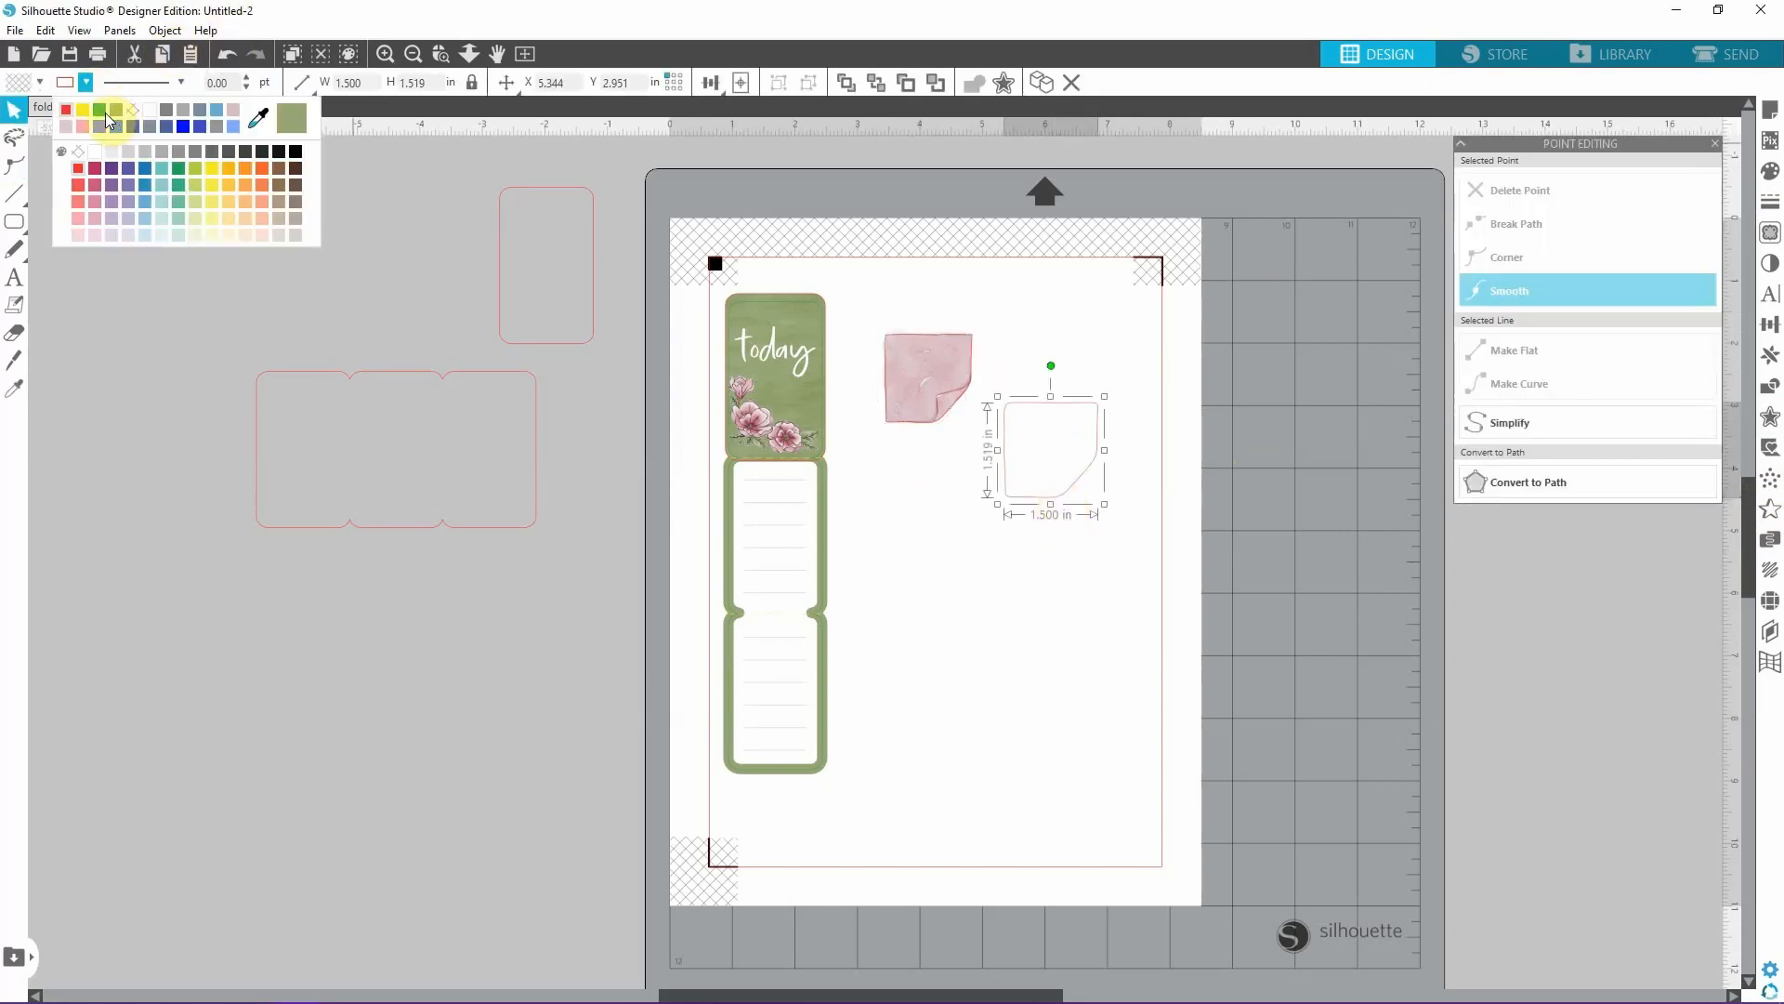
pyautogui.click(109, 119)
pyautogui.click(1019, 523)
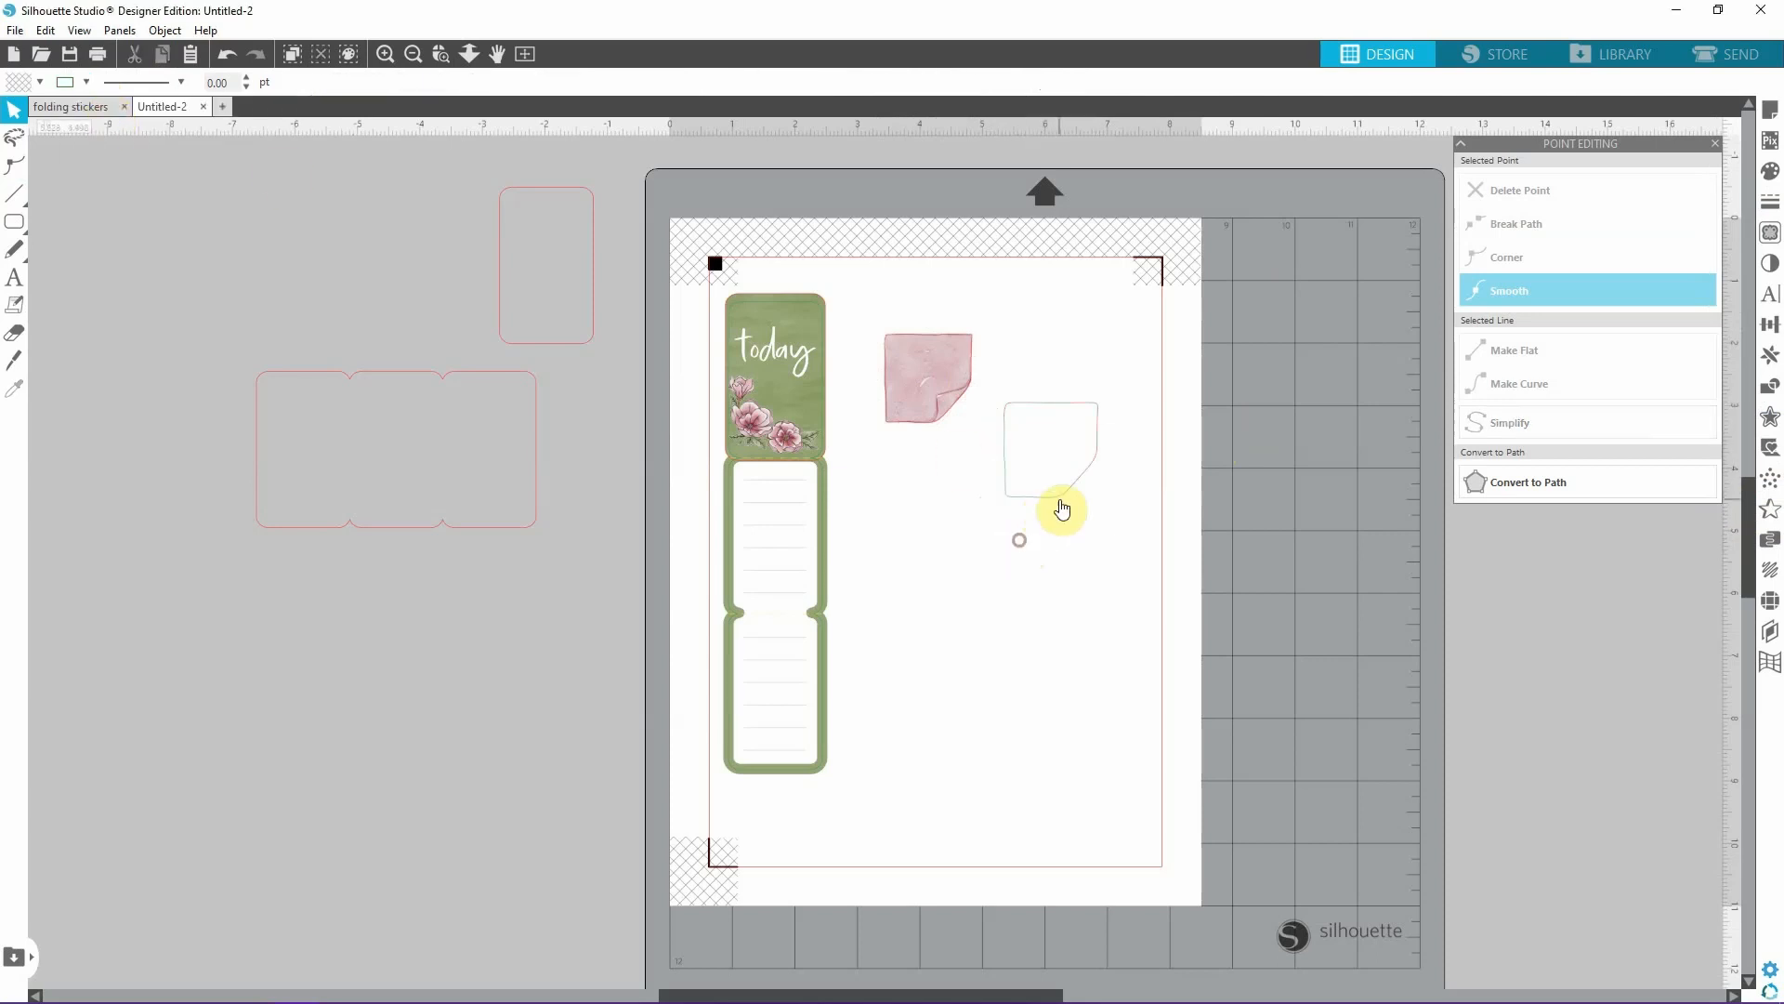
# Bring the green outline and the pink sticky note together and centre them on each other.
pyautogui.moveTo(987, 490); pyautogui.dragTo(958, 514)
pyautogui.moveTo(939, 359); pyautogui.dragTo(1027, 417)
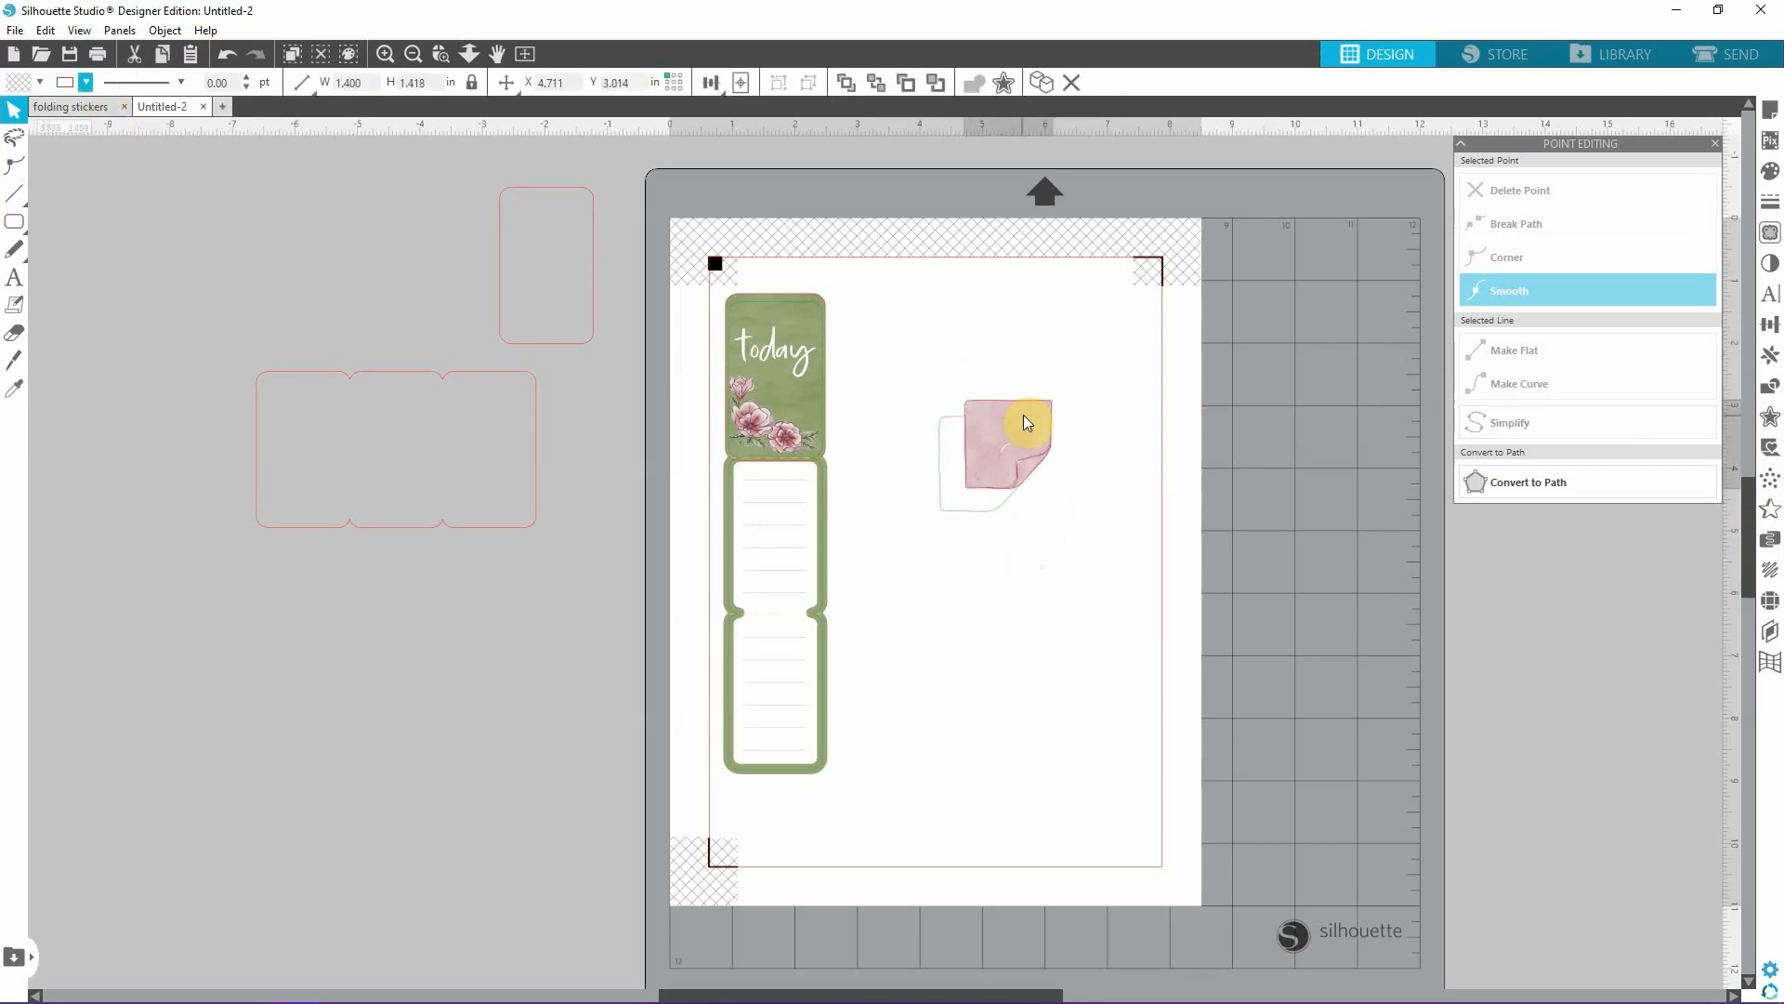
pyautogui.click(888, 325)
pyautogui.moveTo(888, 325); pyautogui.dragTo(1179, 617)
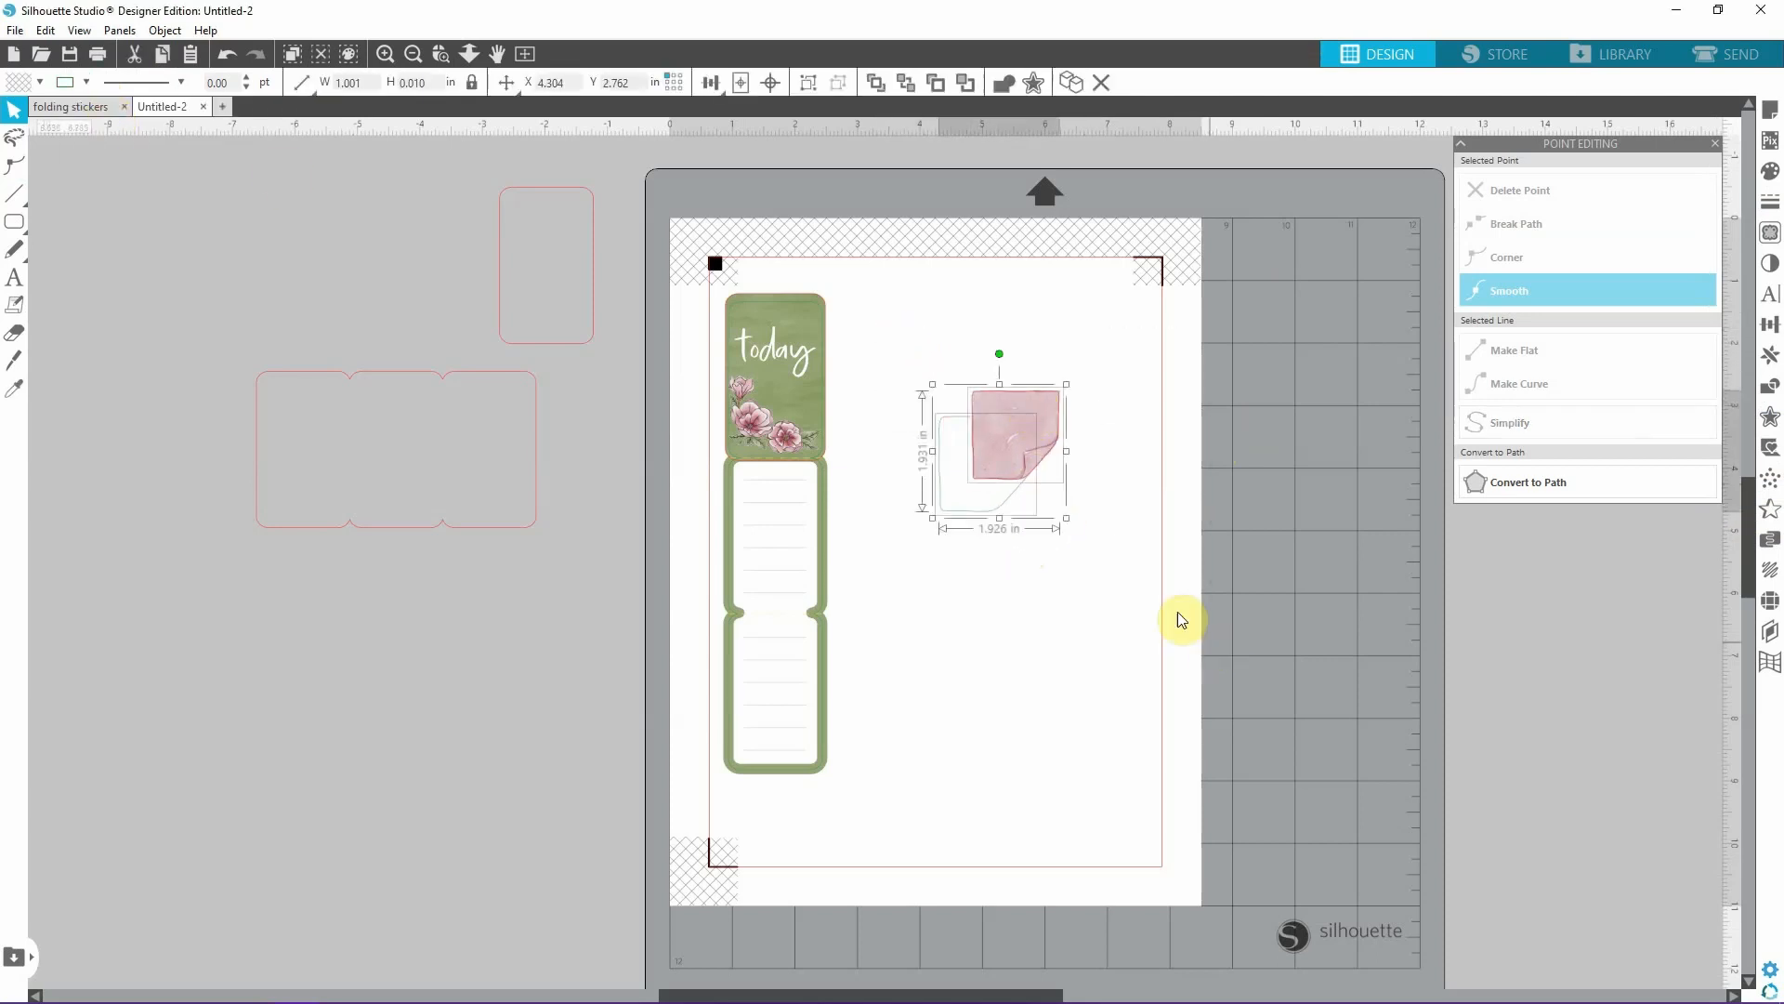
pyautogui.click(770, 89)
pyautogui.click(1235, 756)
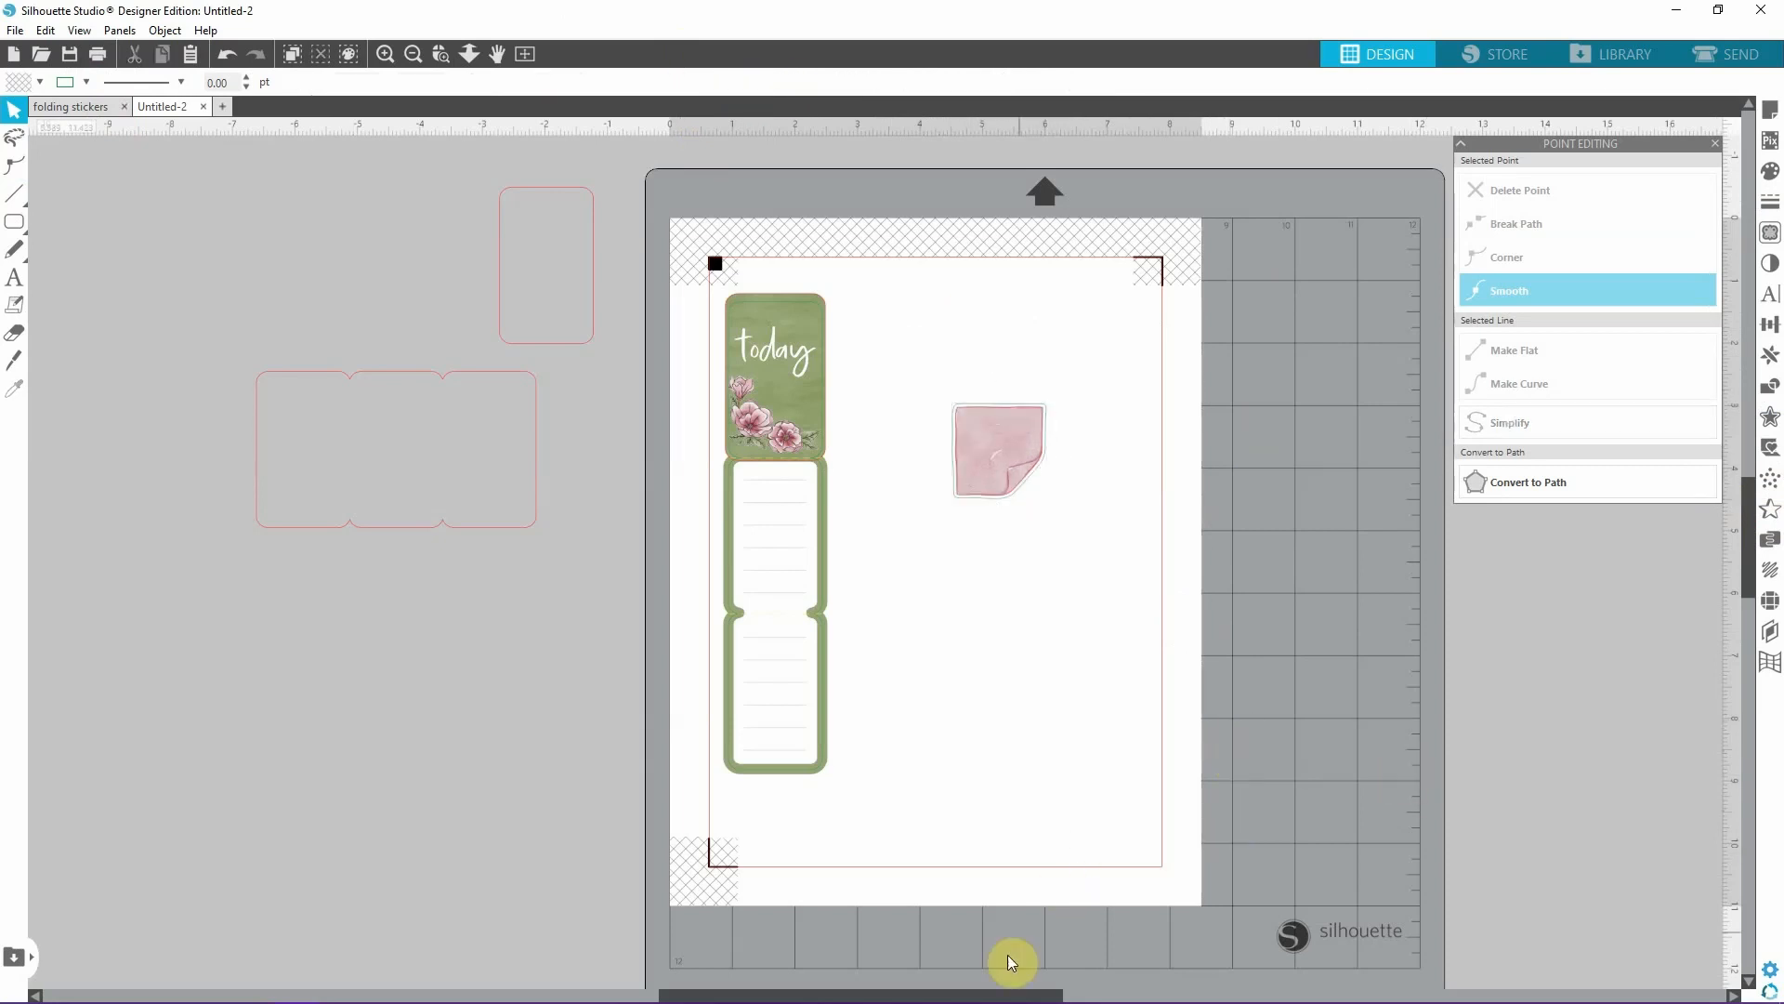
# Duplicate the green outline around the sticky note and place the copy below the note.
pyautogui.click(1038, 994)
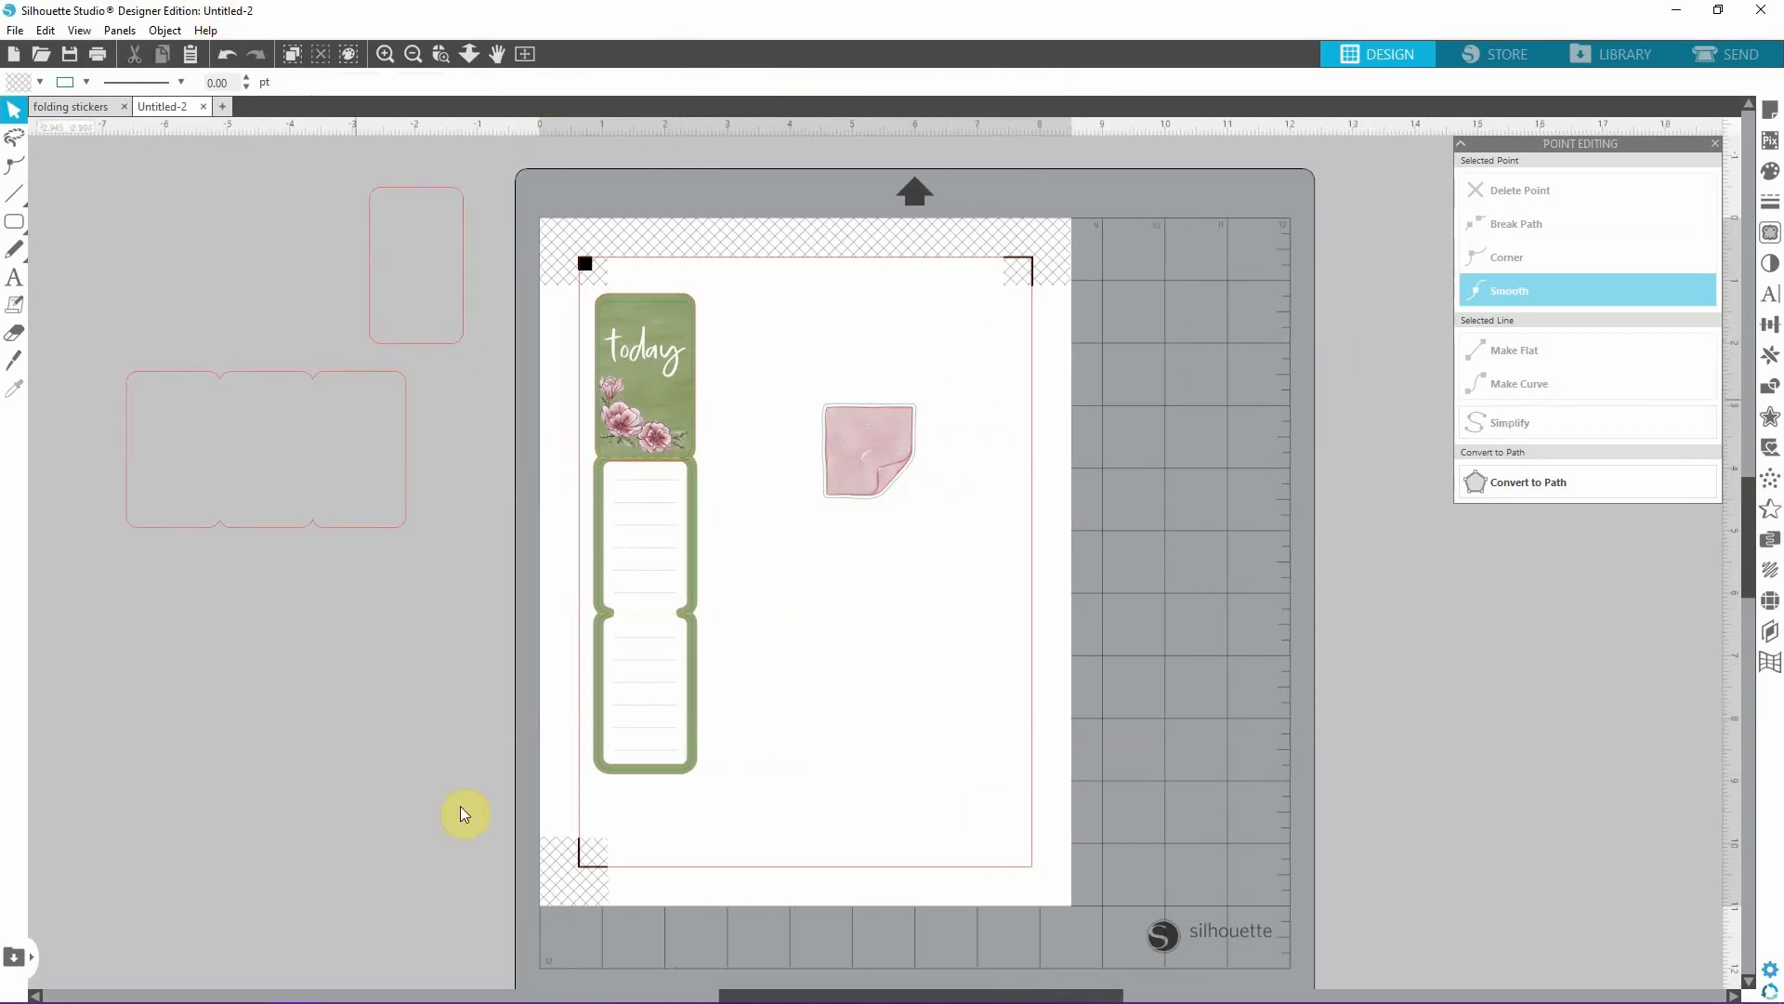
pyautogui.click(384, 53)
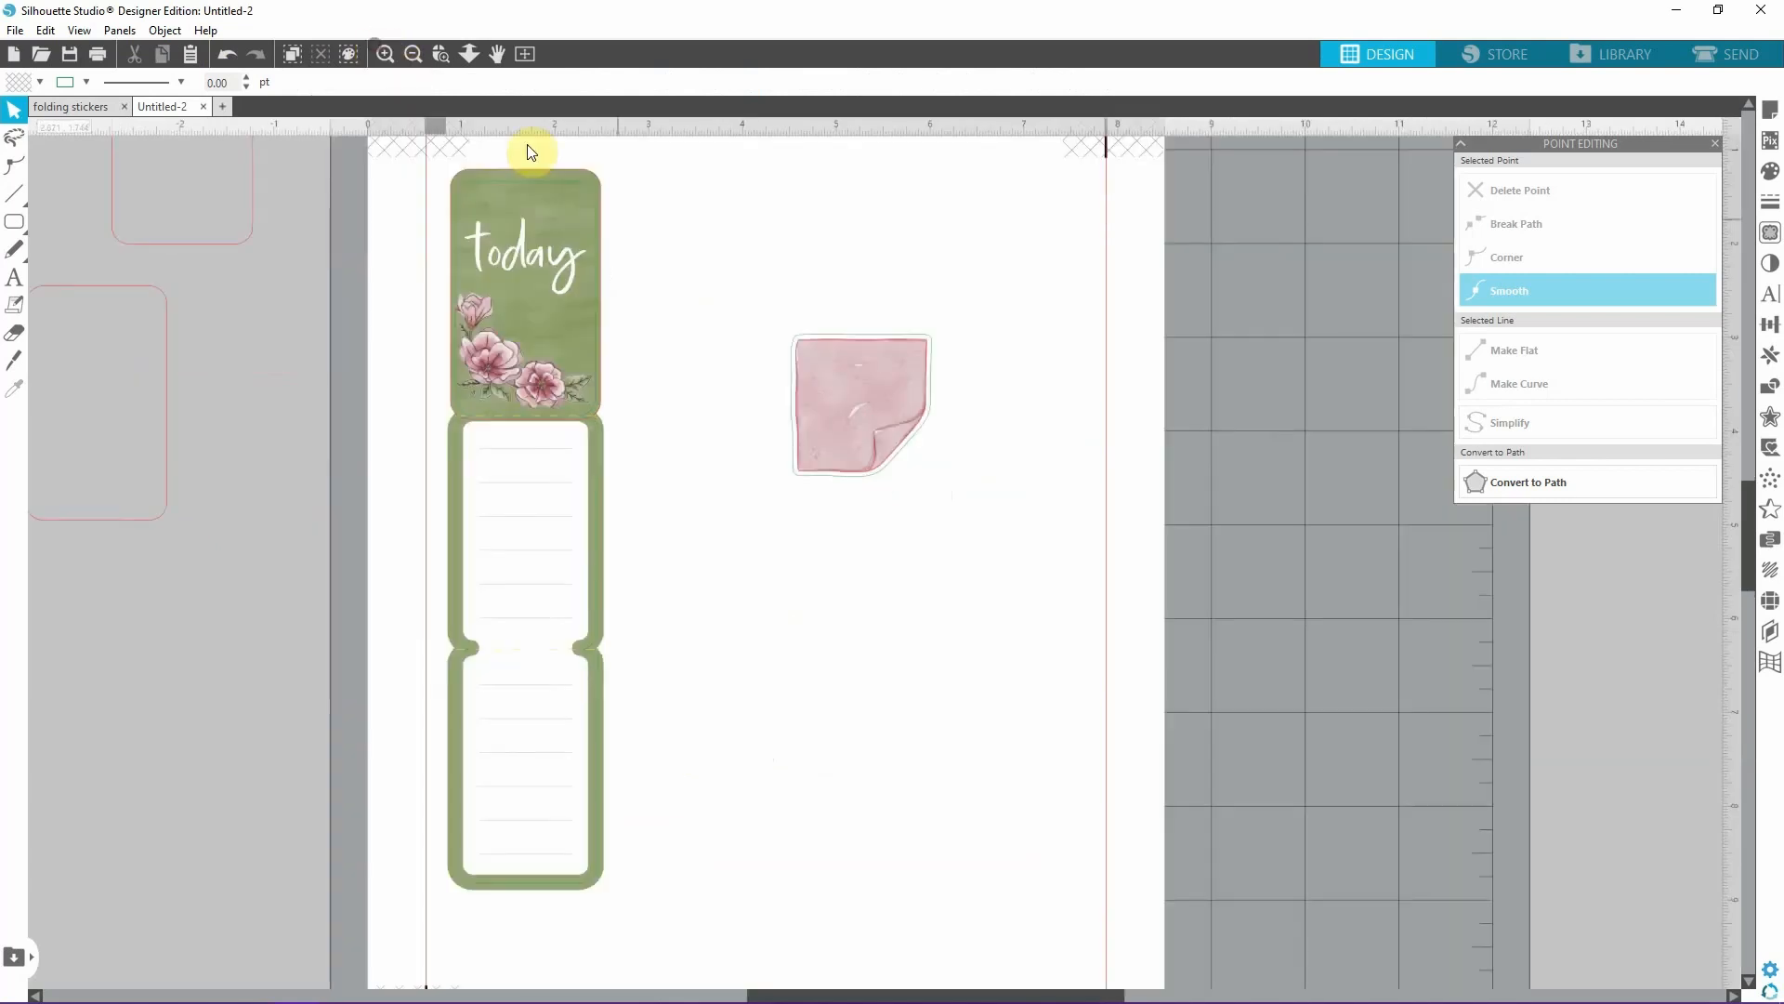
pyautogui.click(860, 333)
pyautogui.hotkey('ctrl', 'v')
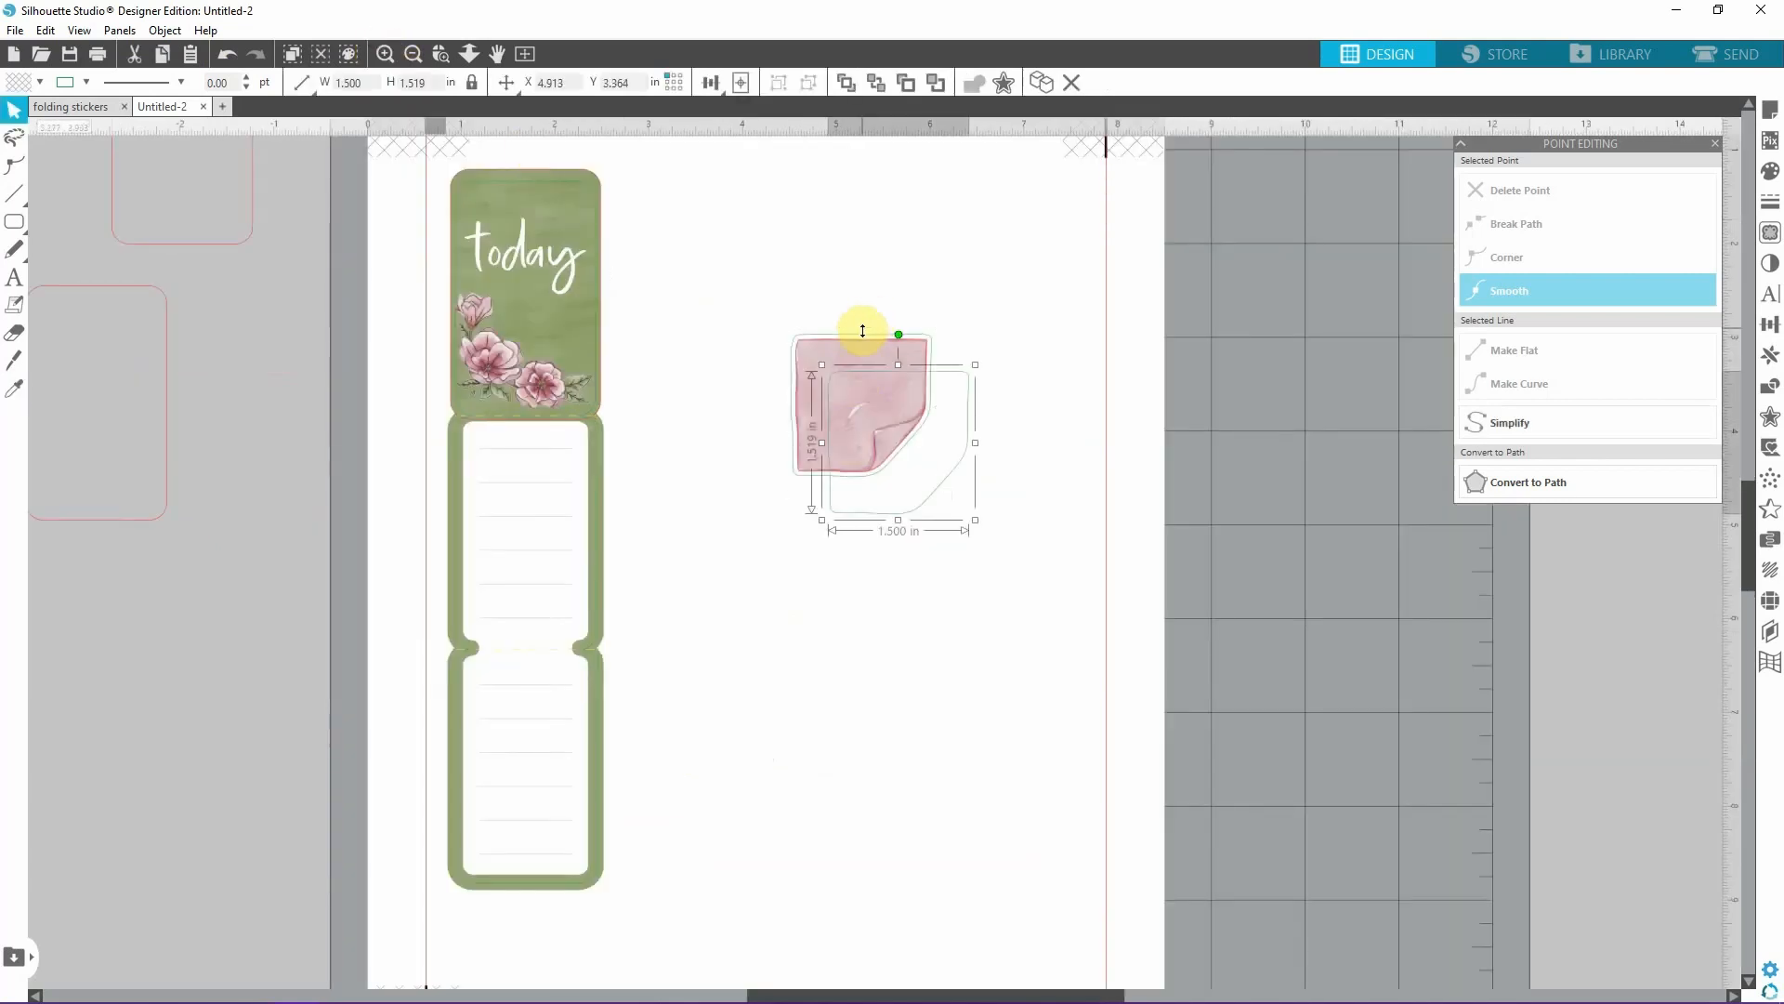
pyautogui.moveTo(968, 420); pyautogui.dragTo(928, 549)
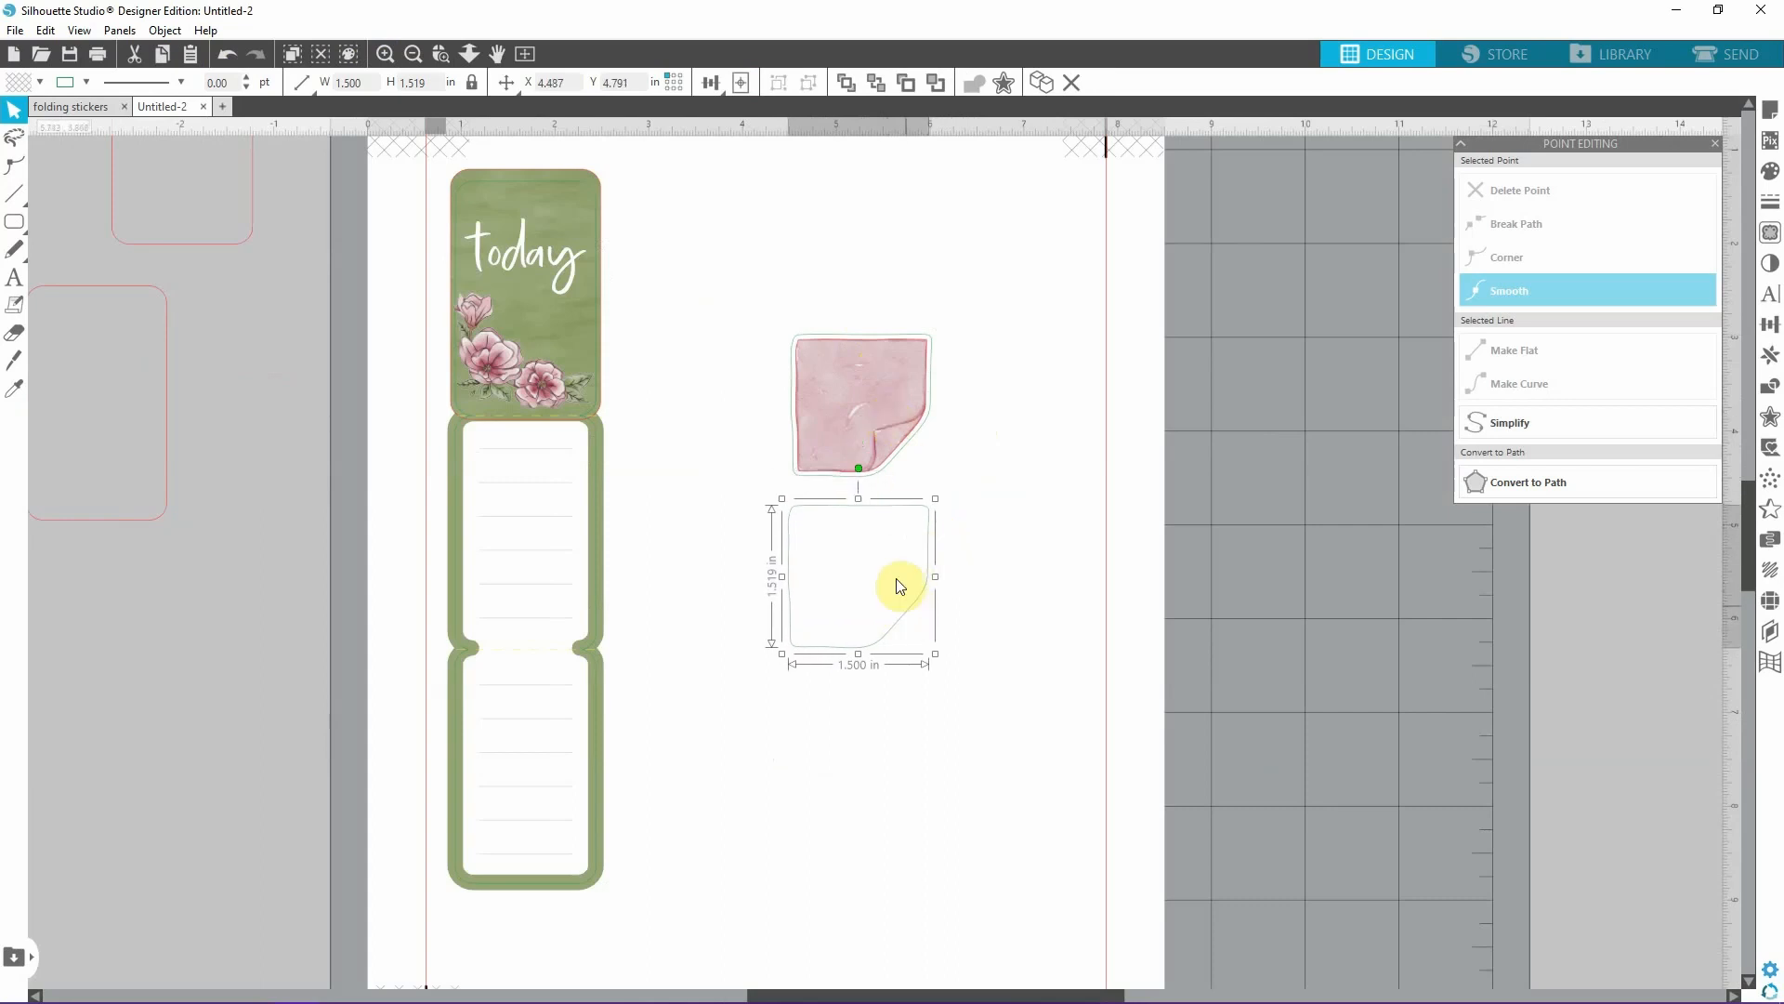
# Flip the copied outline vertically and move it up against the lower edge of the sticky note's outline.
pyautogui.rightClick(915, 604)
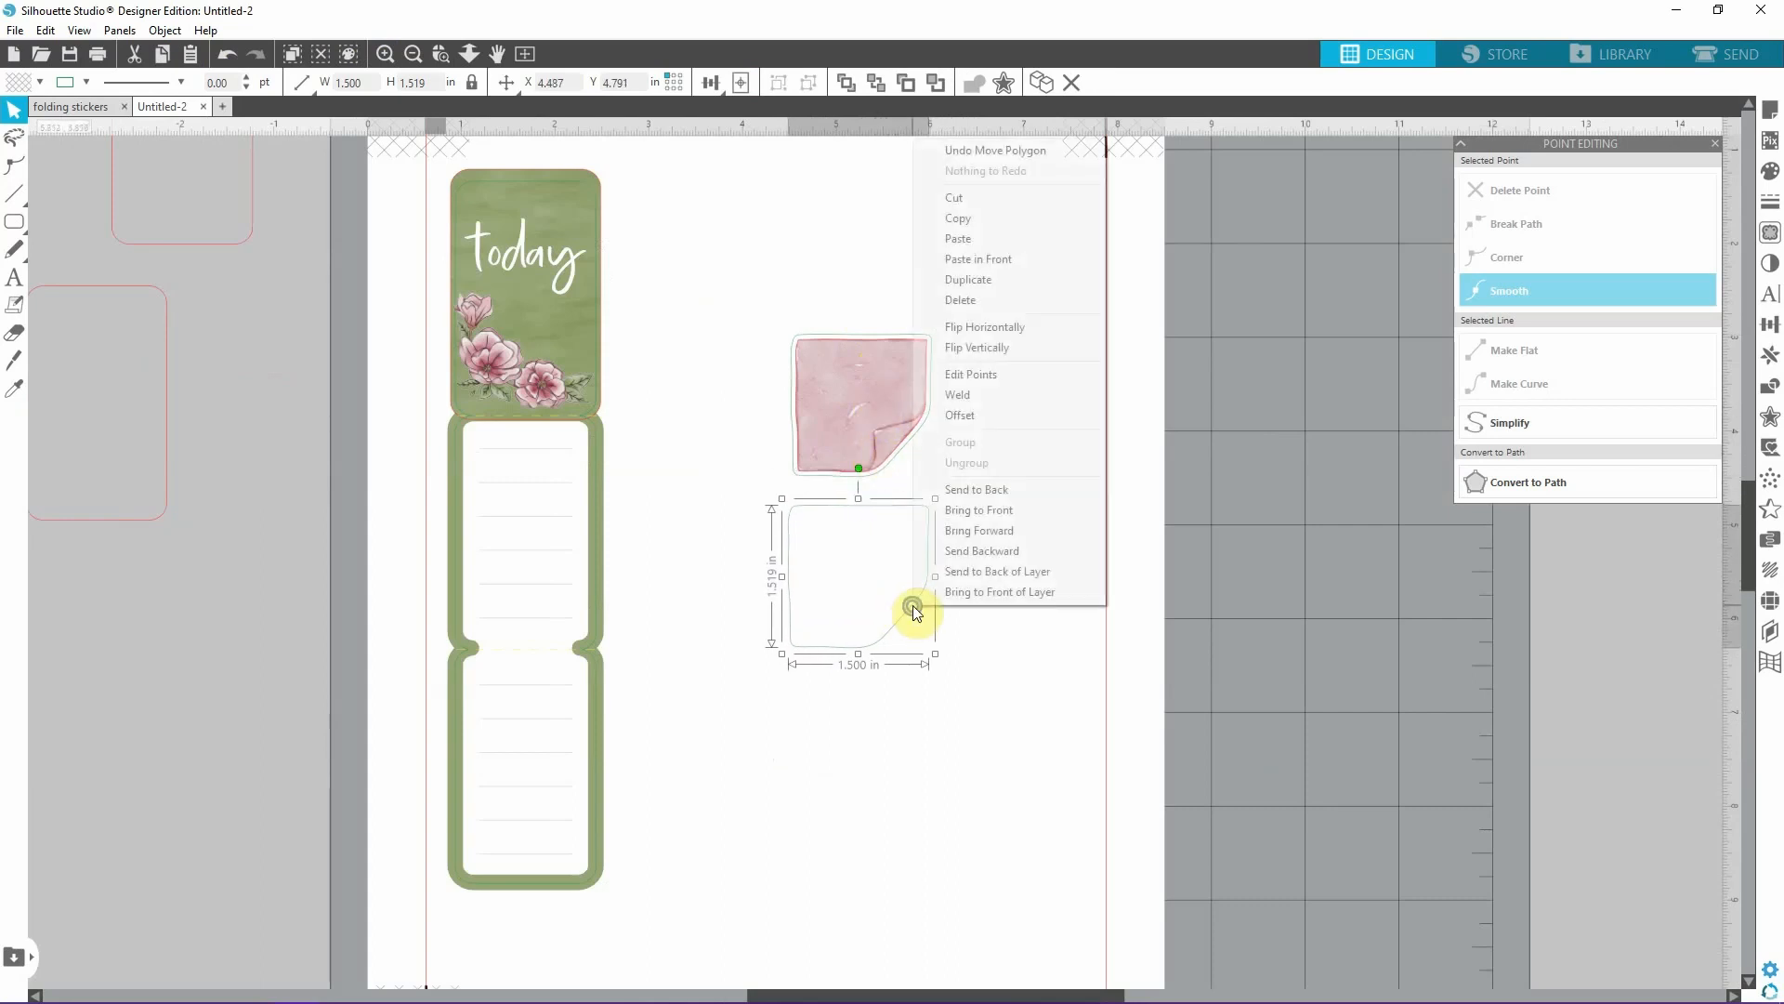
pyautogui.click(1008, 349)
pyautogui.moveTo(907, 541); pyautogui.dragTo(909, 510)
pyautogui.click(1050, 562)
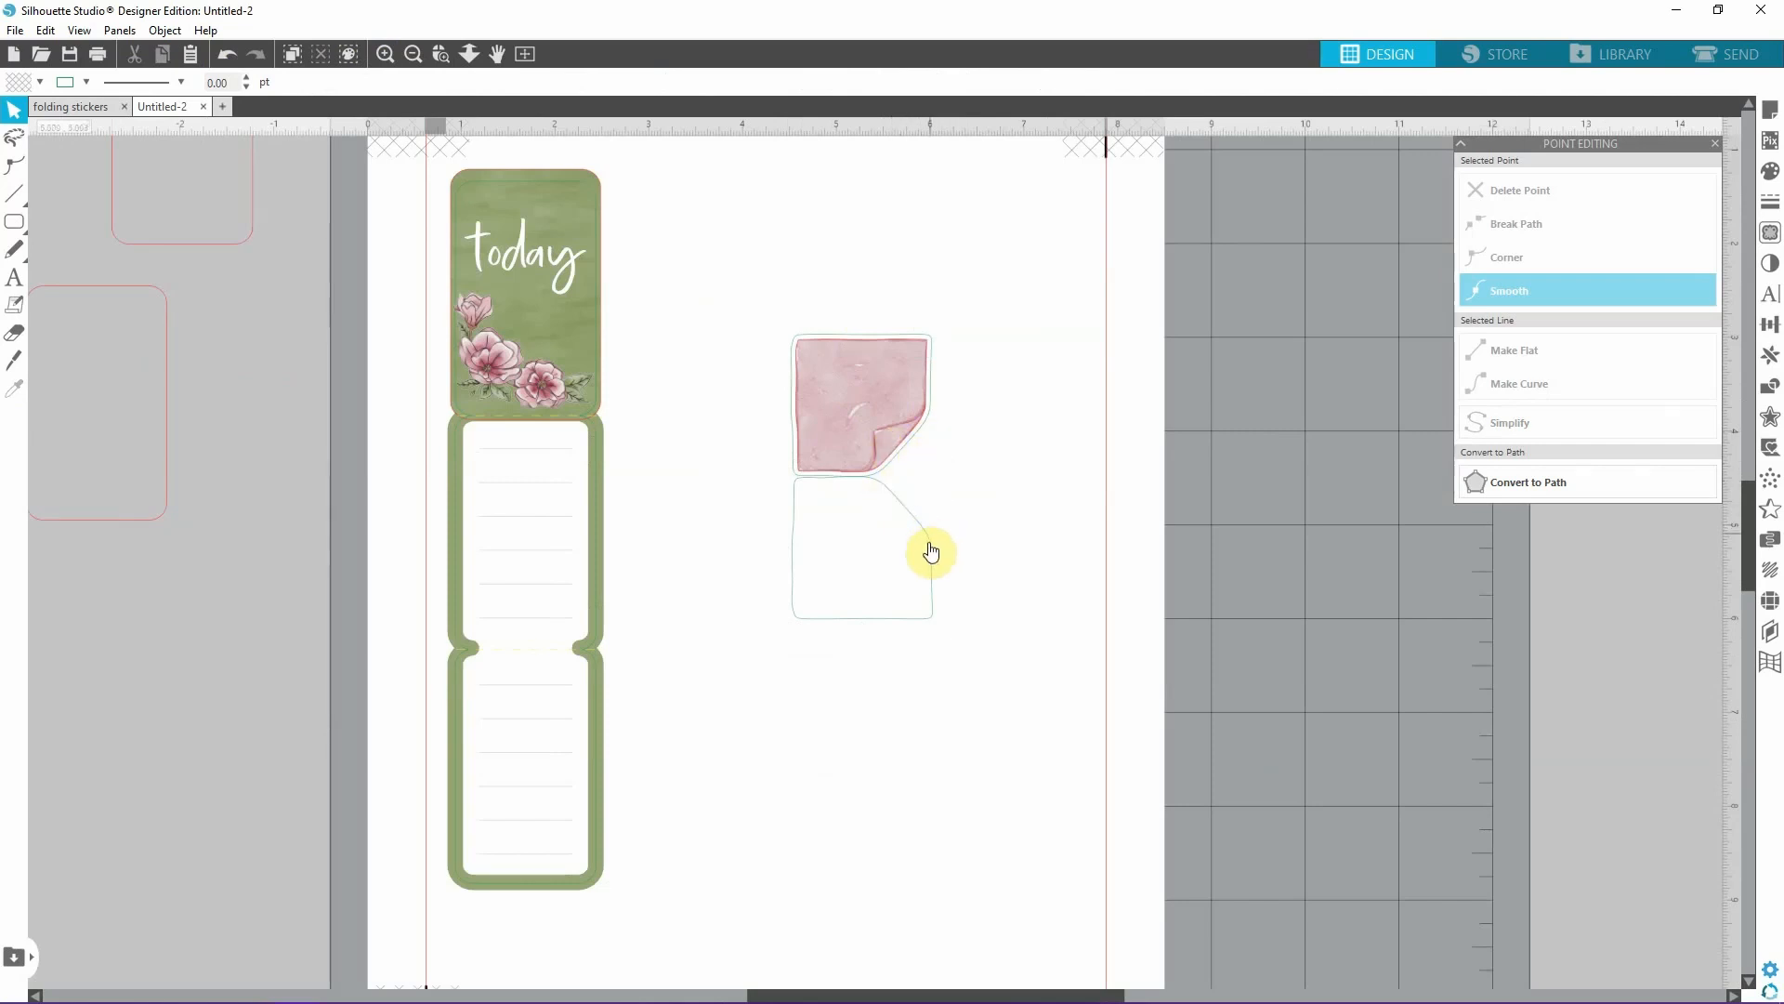
pyautogui.click(914, 616)
pyautogui.moveTo(914, 615); pyautogui.dragTo(916, 615)
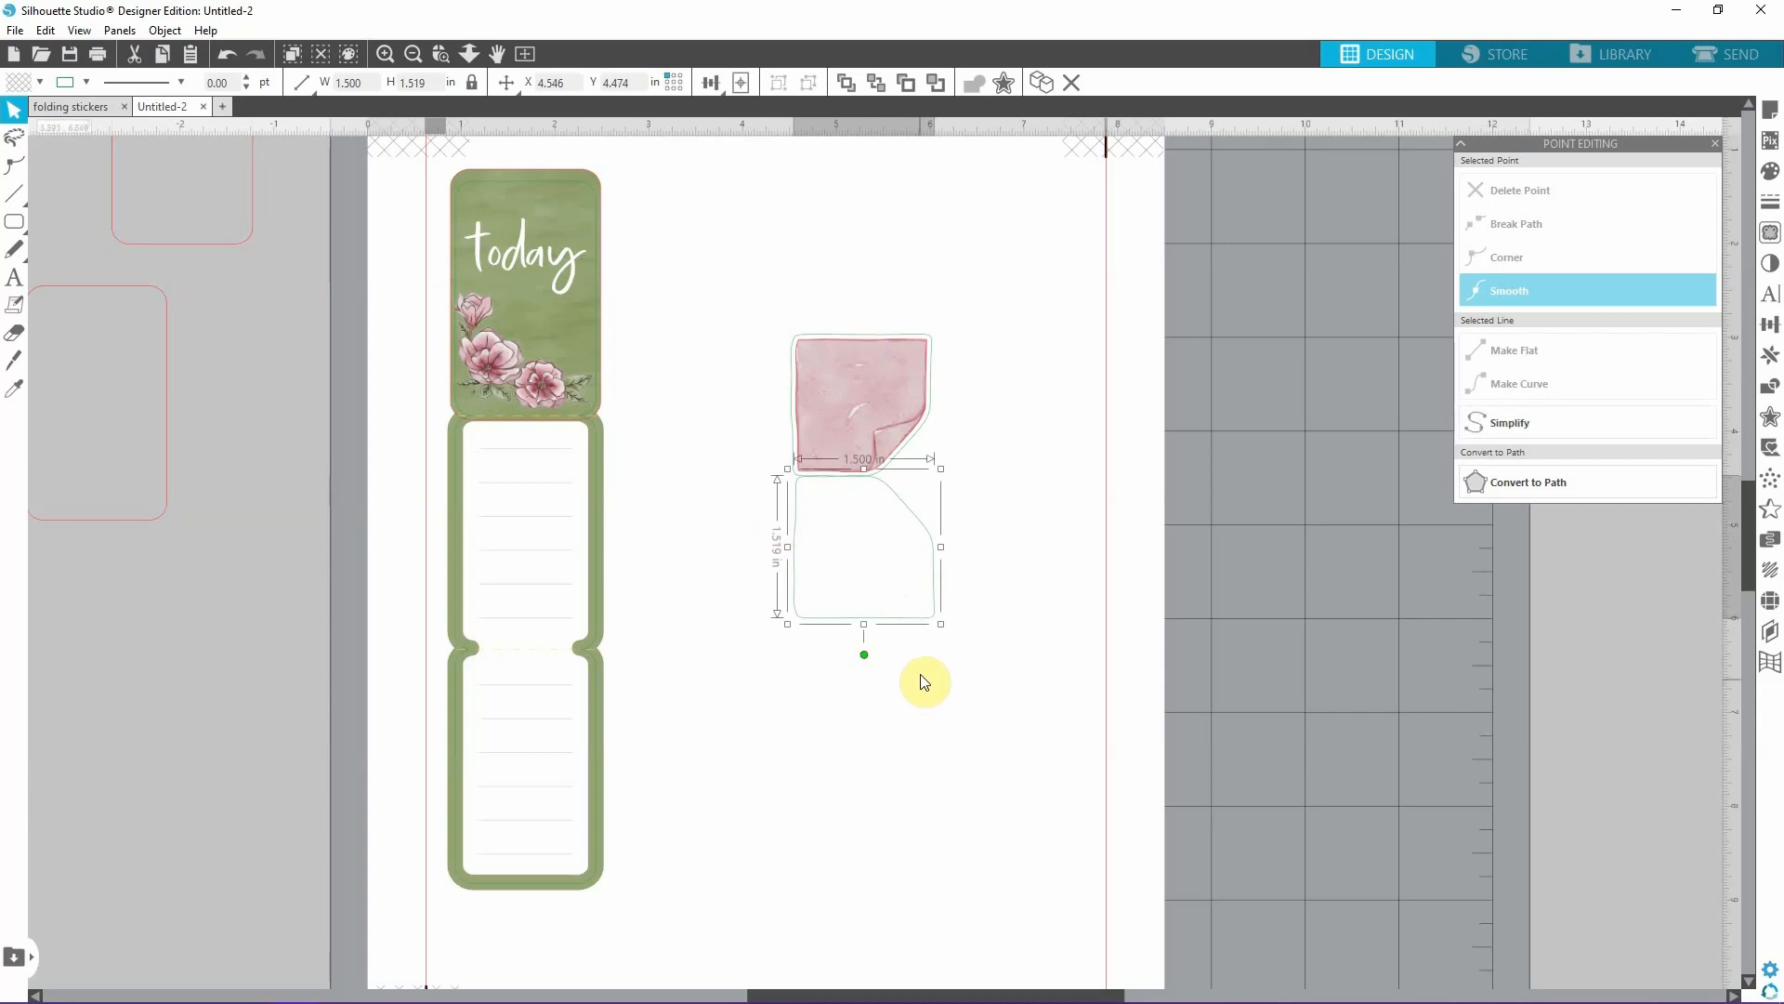
# Duplicate the sticky note's green outline and place the copy directly below the flipped outline.
pyautogui.moveTo(1041, 668); pyautogui.dragTo(752, 202)
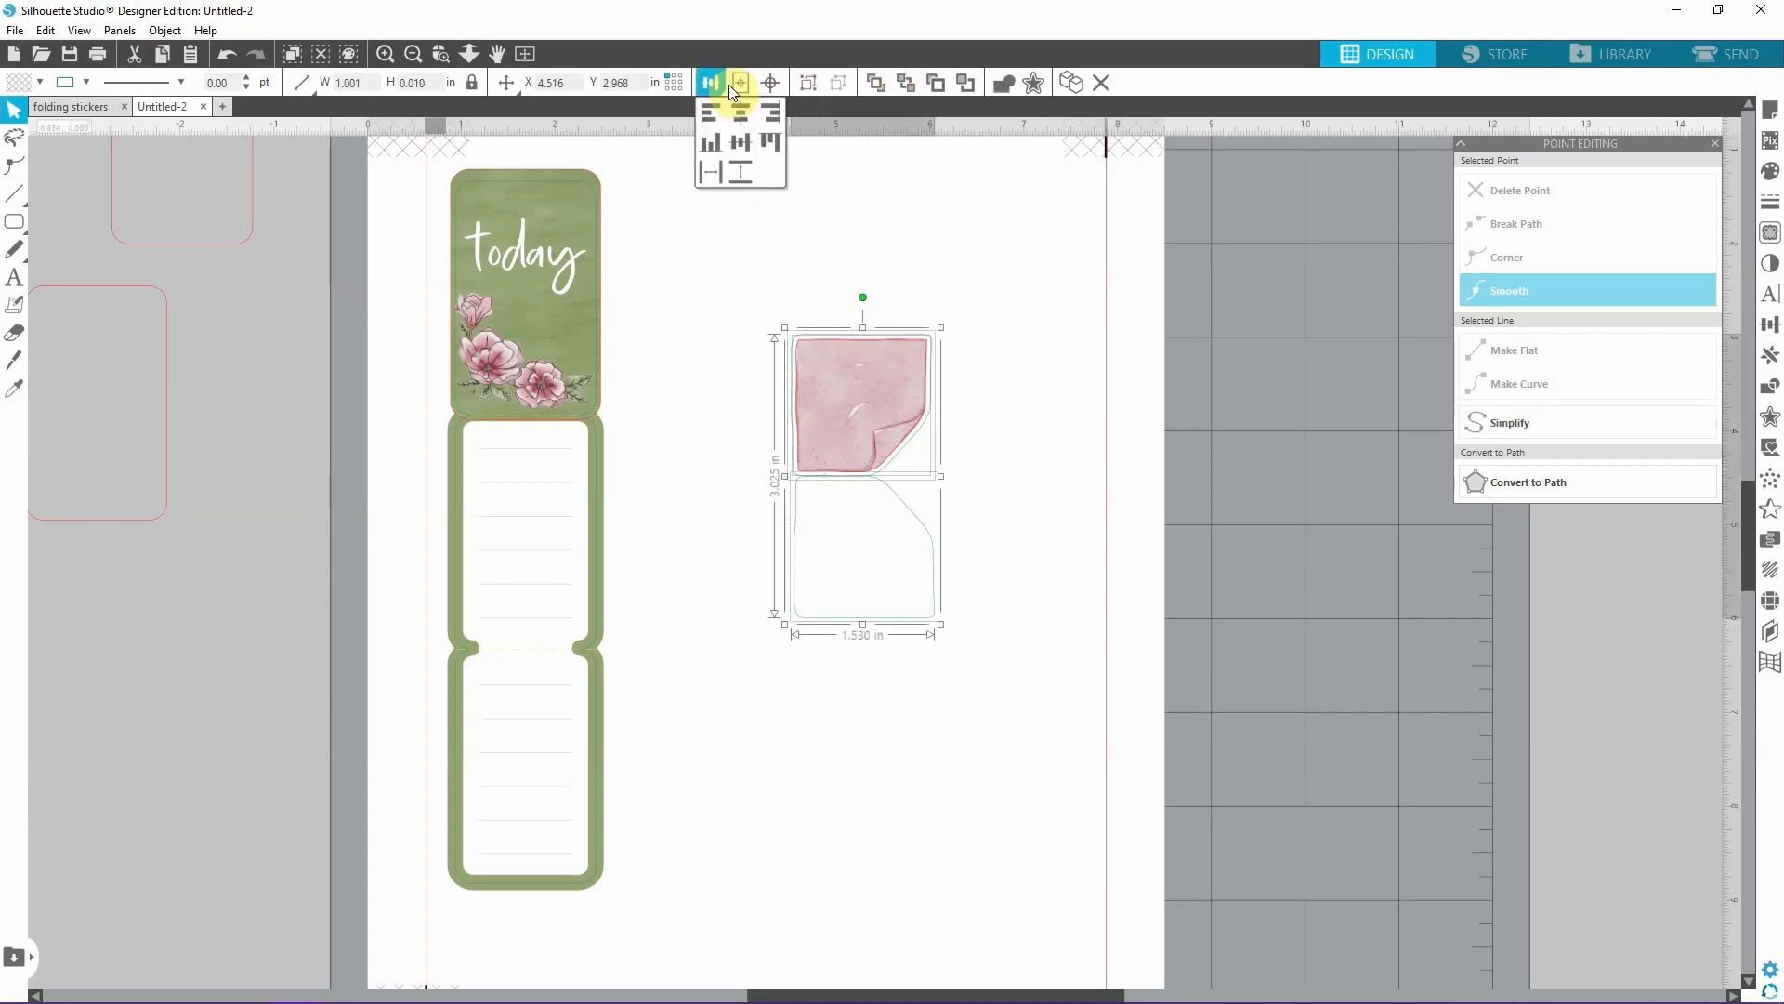
pyautogui.click(987, 428)
pyautogui.click(918, 435)
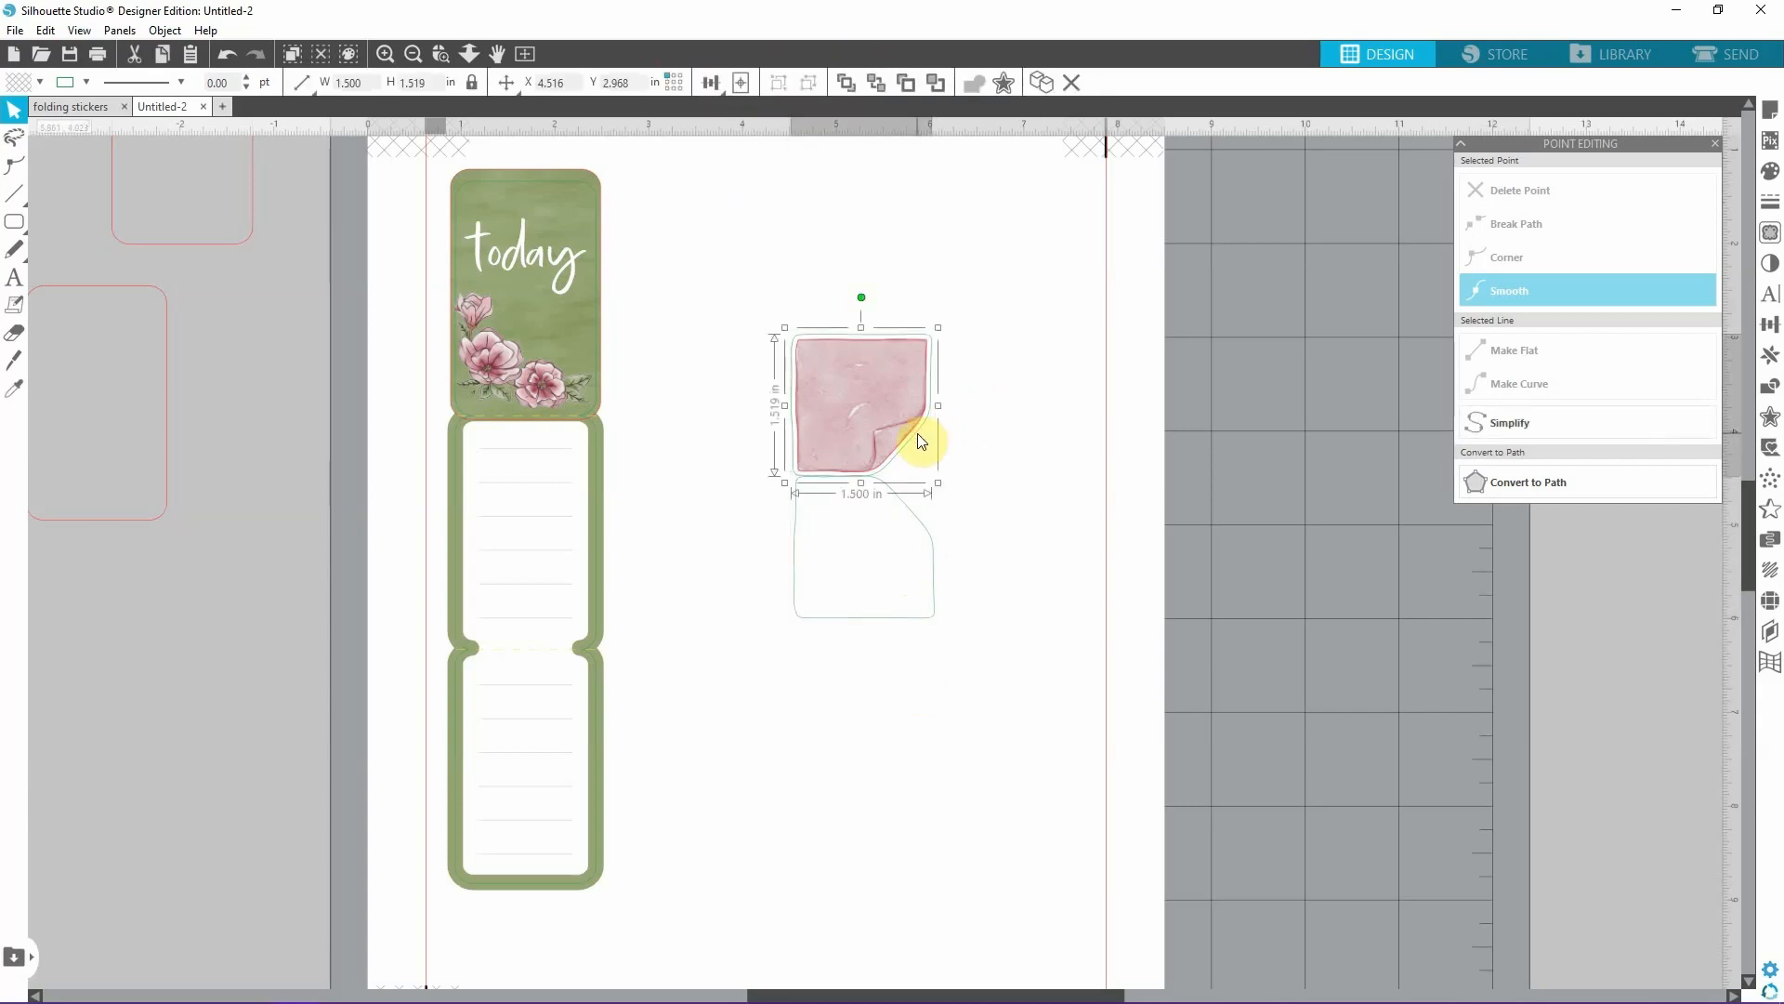
pyautogui.keyDown('alt'); pyautogui.moveTo(919, 437); pyautogui.dragTo(950, 644); pyautogui.keyUp('alt')
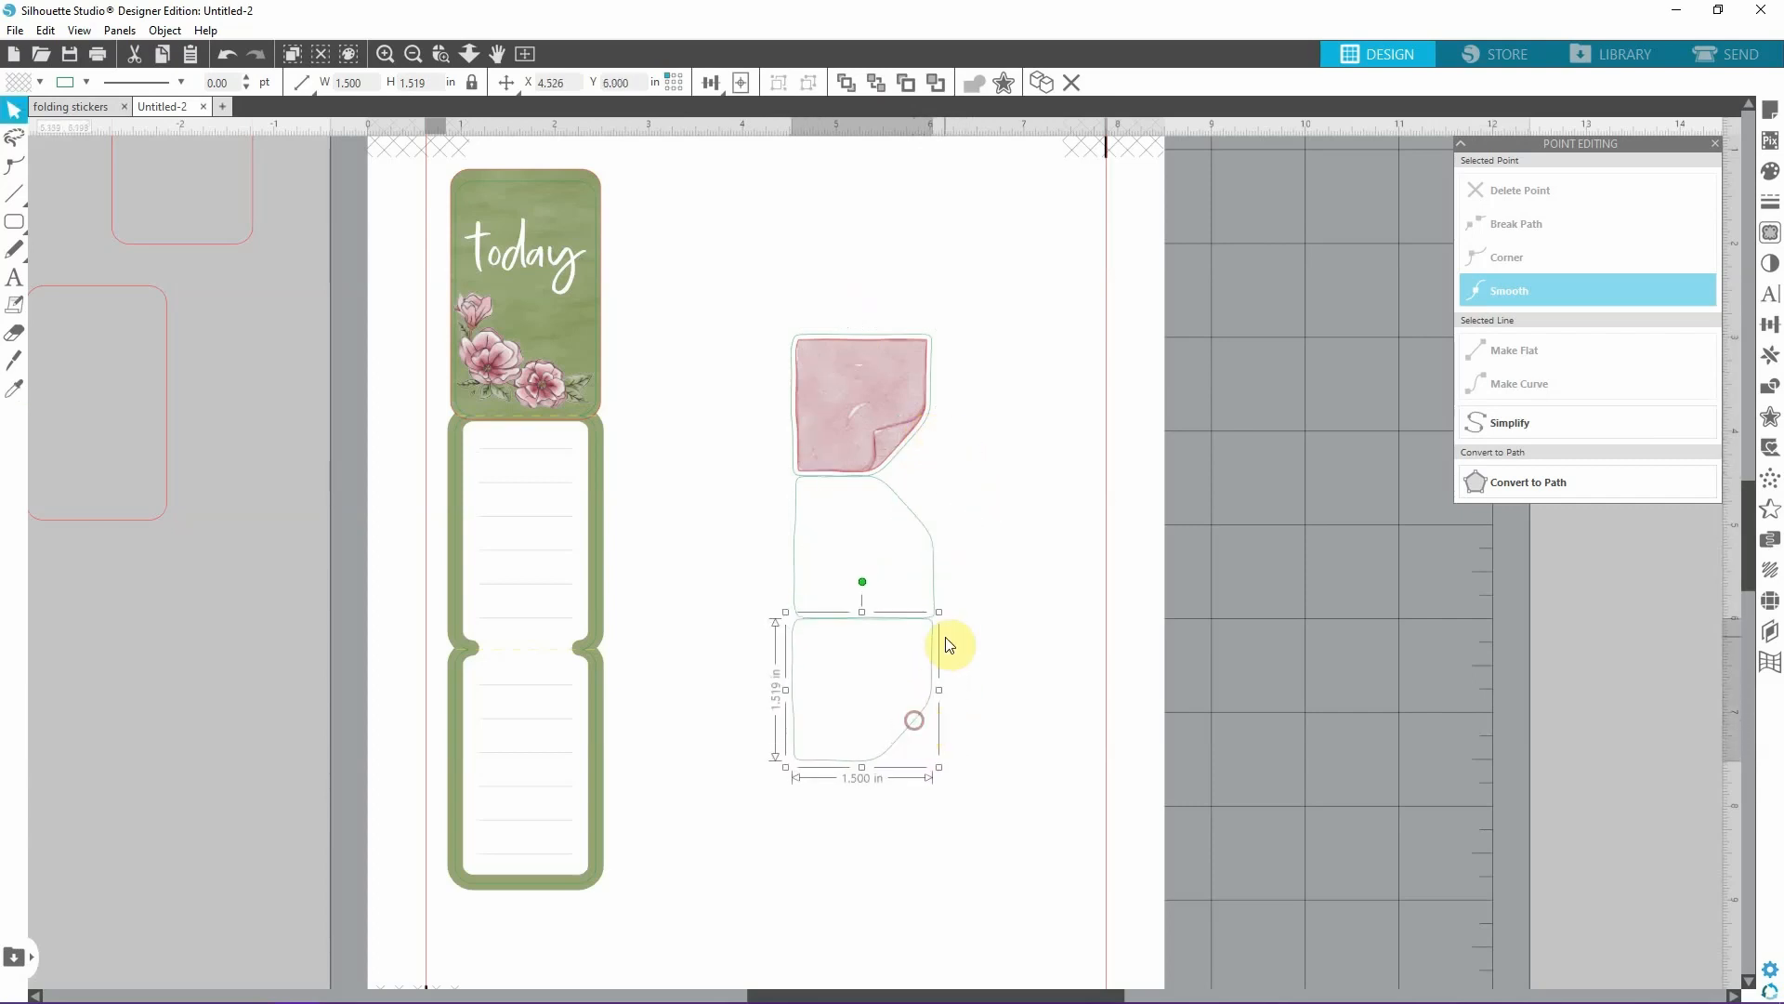
pyautogui.click(920, 546)
pyautogui.click(912, 509)
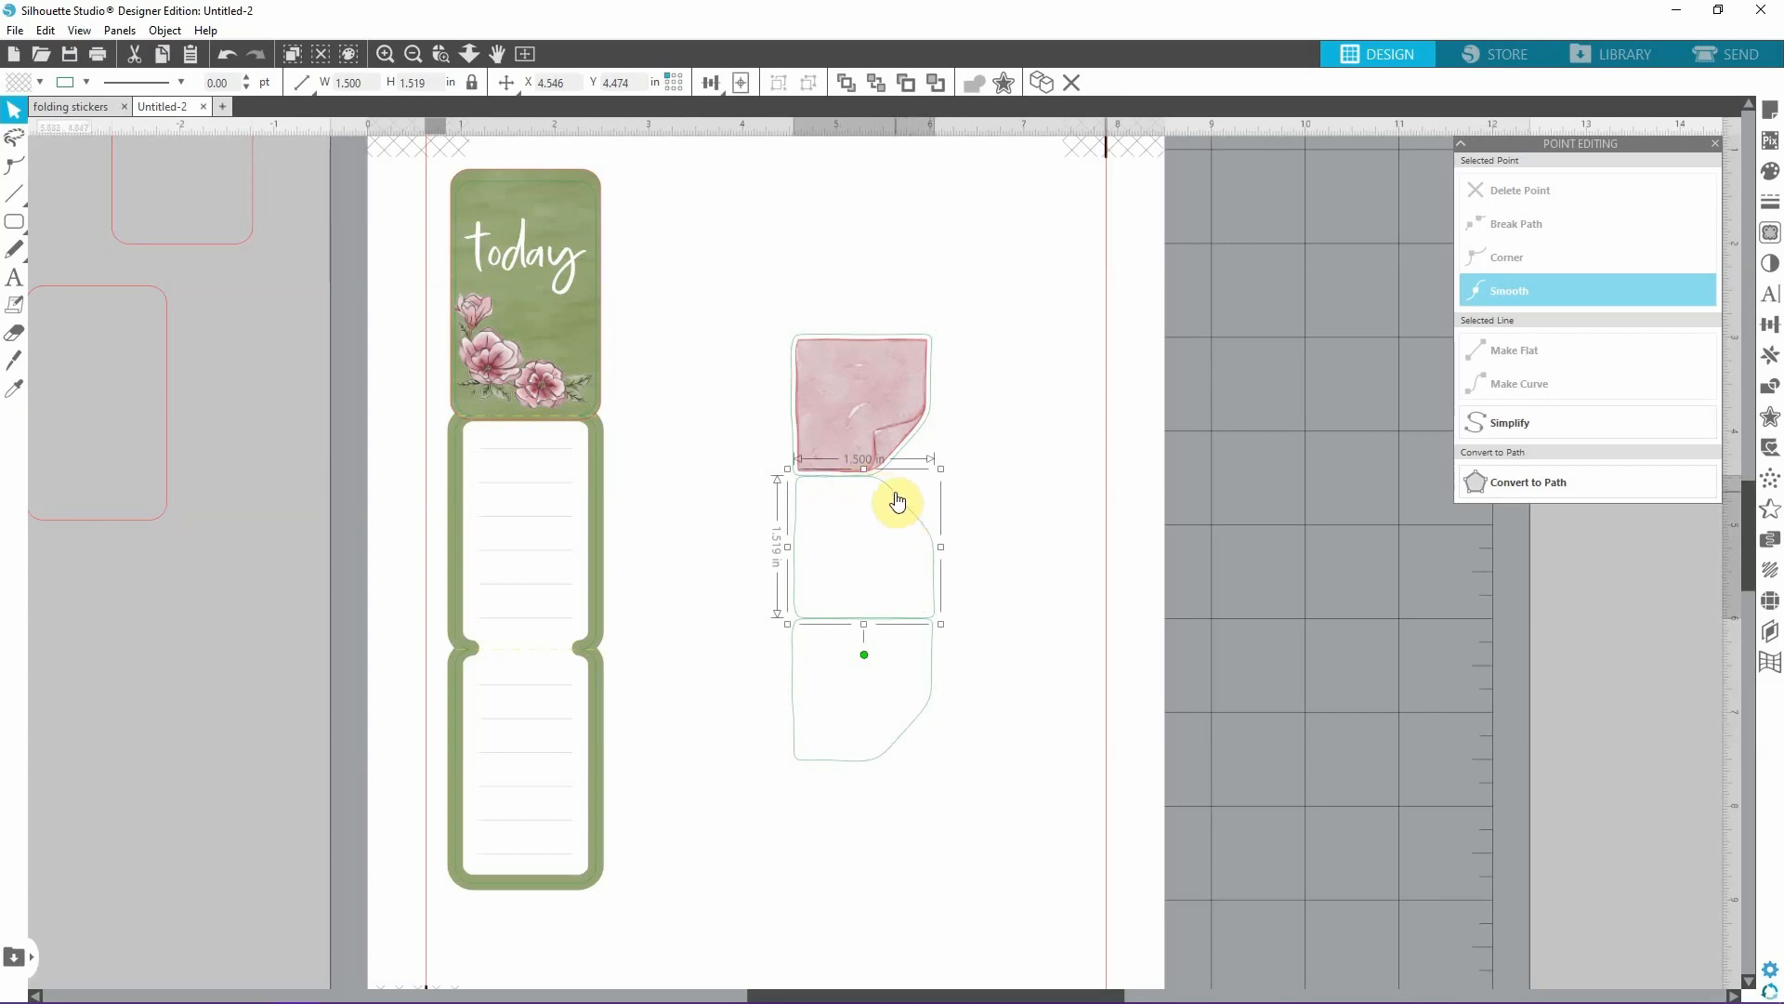
pyautogui.click(1004, 624)
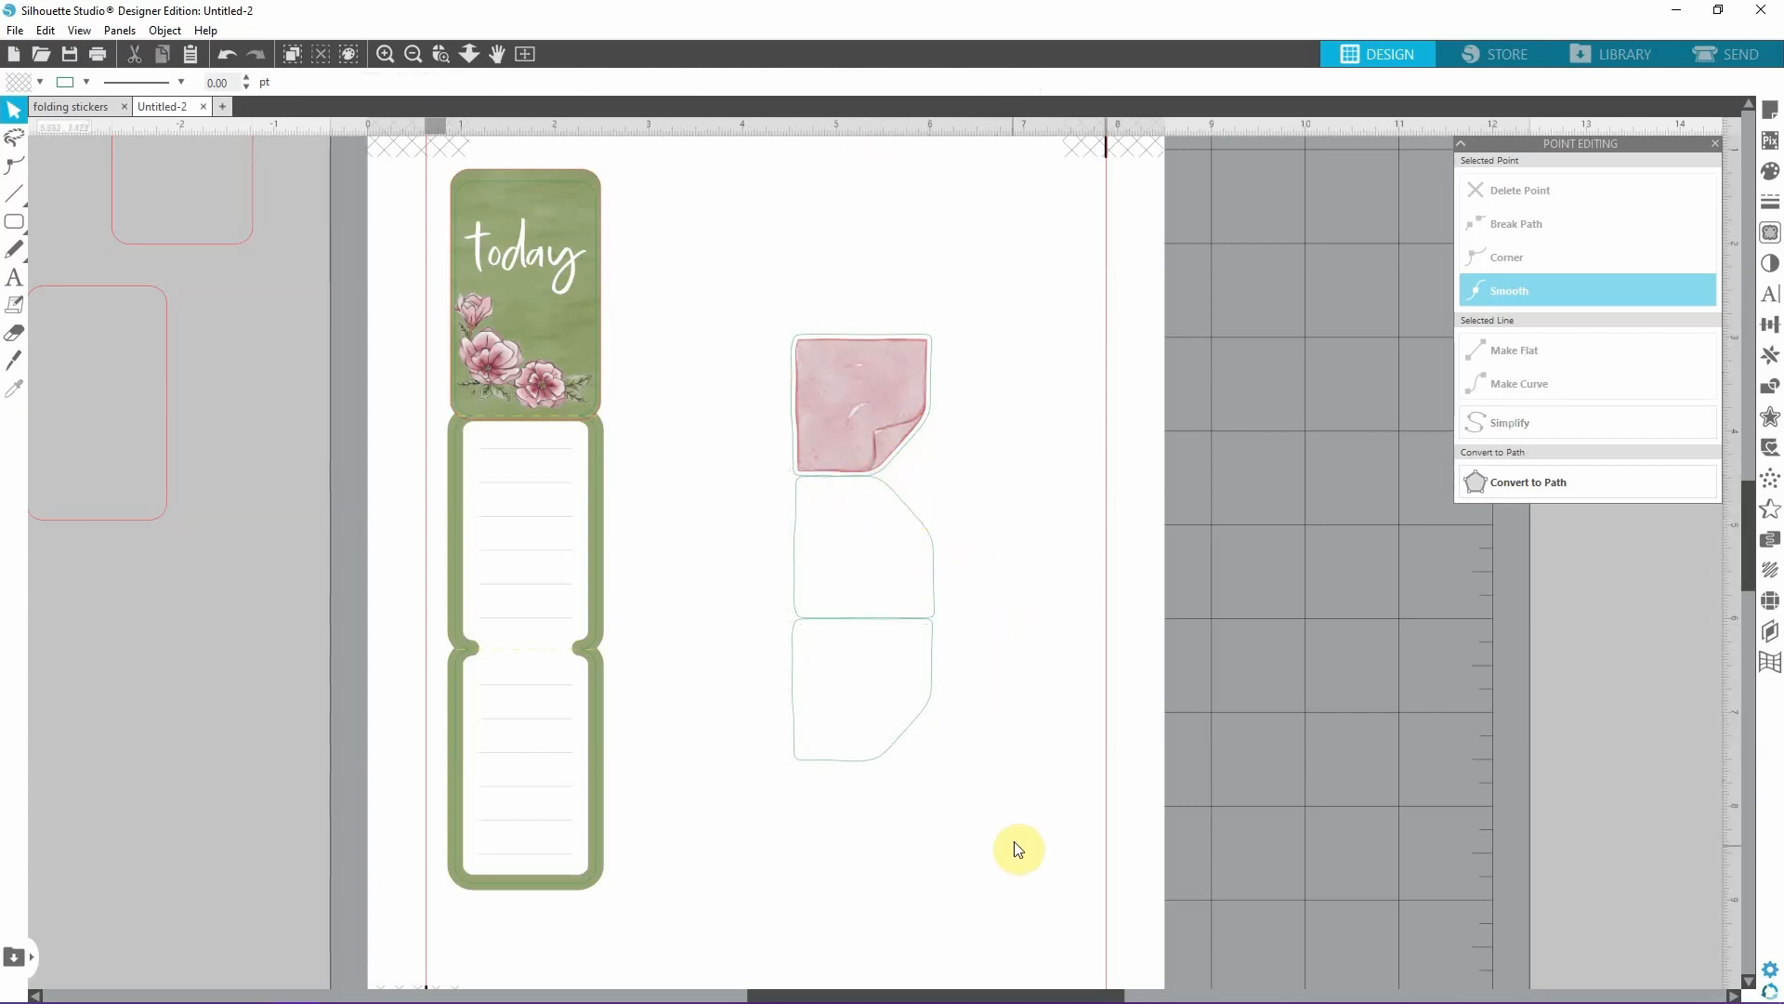
# Align the sticky note and all three stacked outlines on a common vertical centre line.
pyautogui.moveTo(891, 749); pyautogui.dragTo(895, 749)
pyautogui.moveTo(752, 247); pyautogui.dragTo(1106, 843)
pyautogui.click(713, 84)
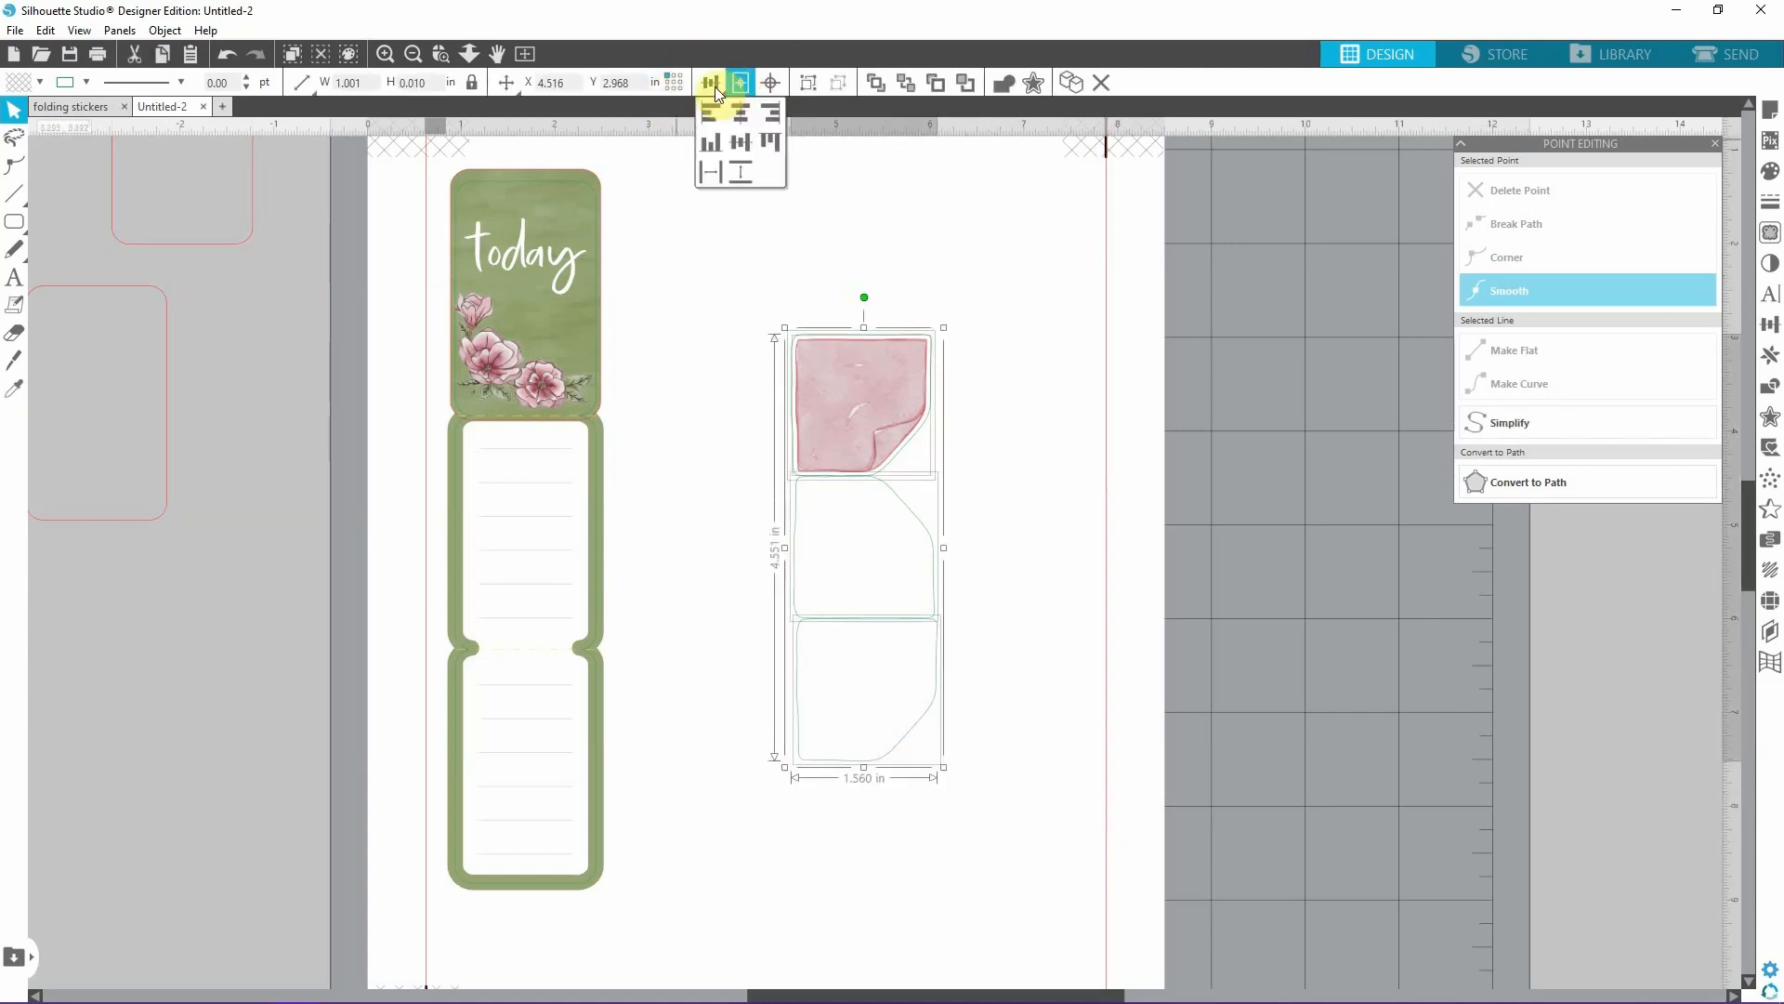
pyautogui.click(741, 115)
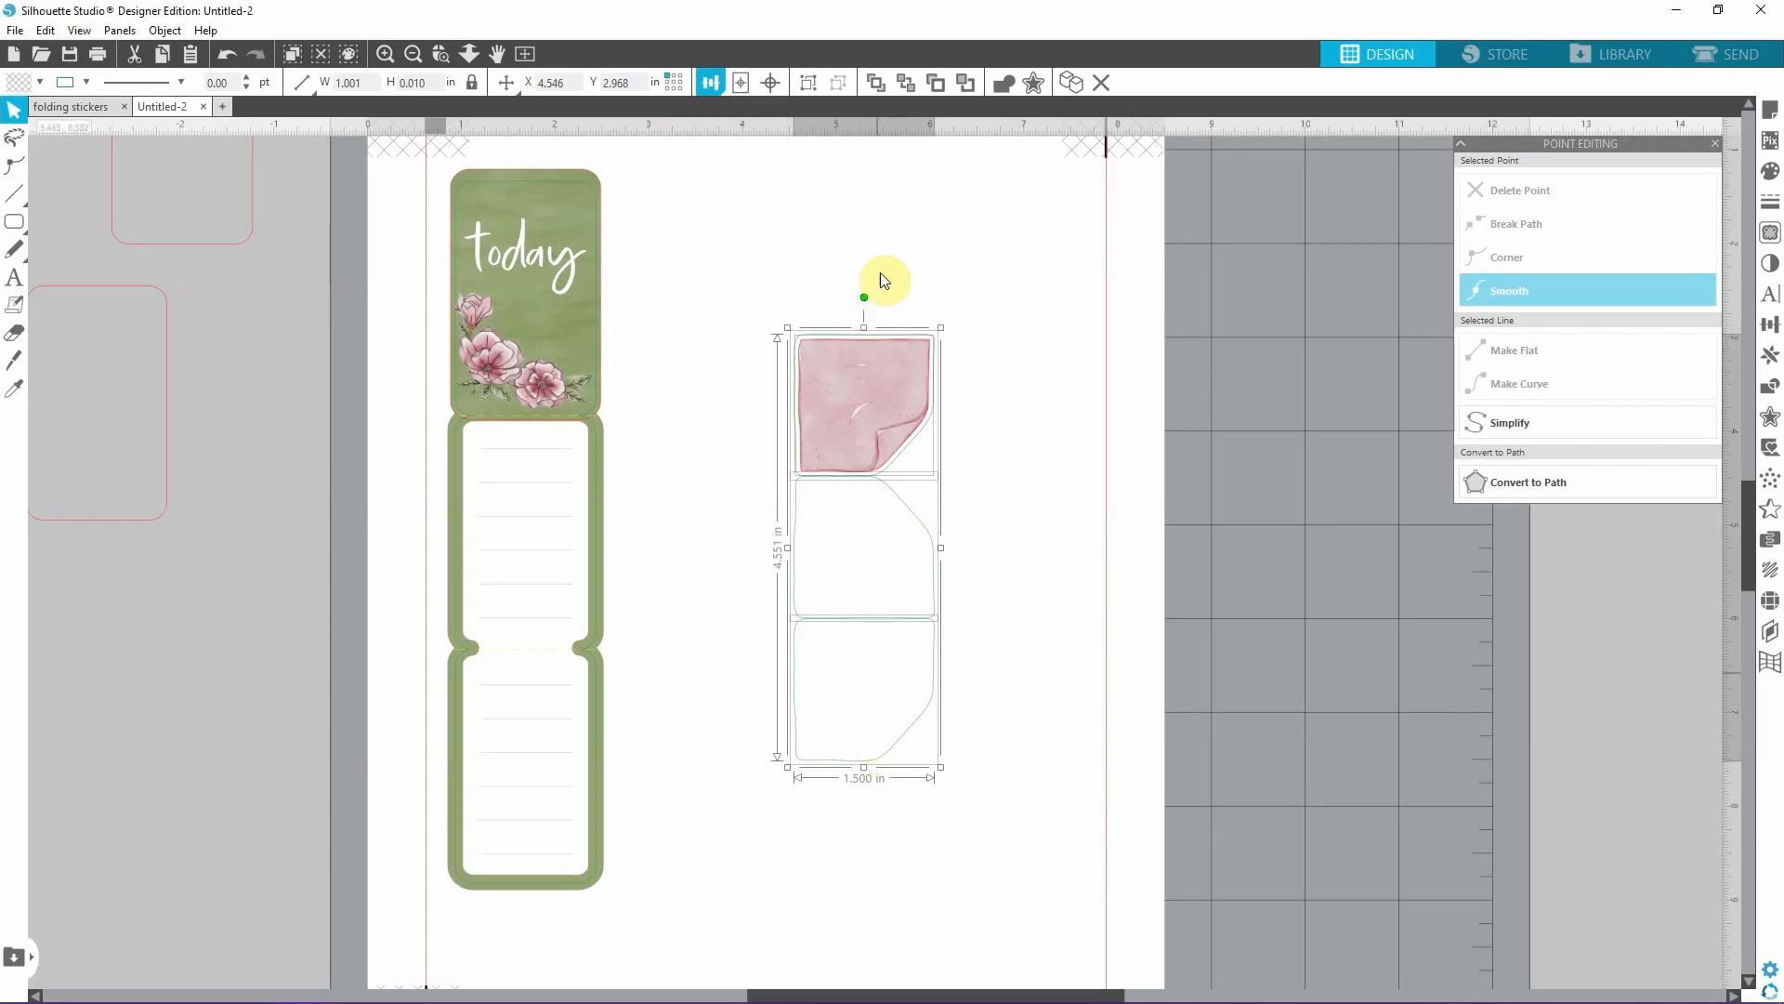
pyautogui.click(1069, 537)
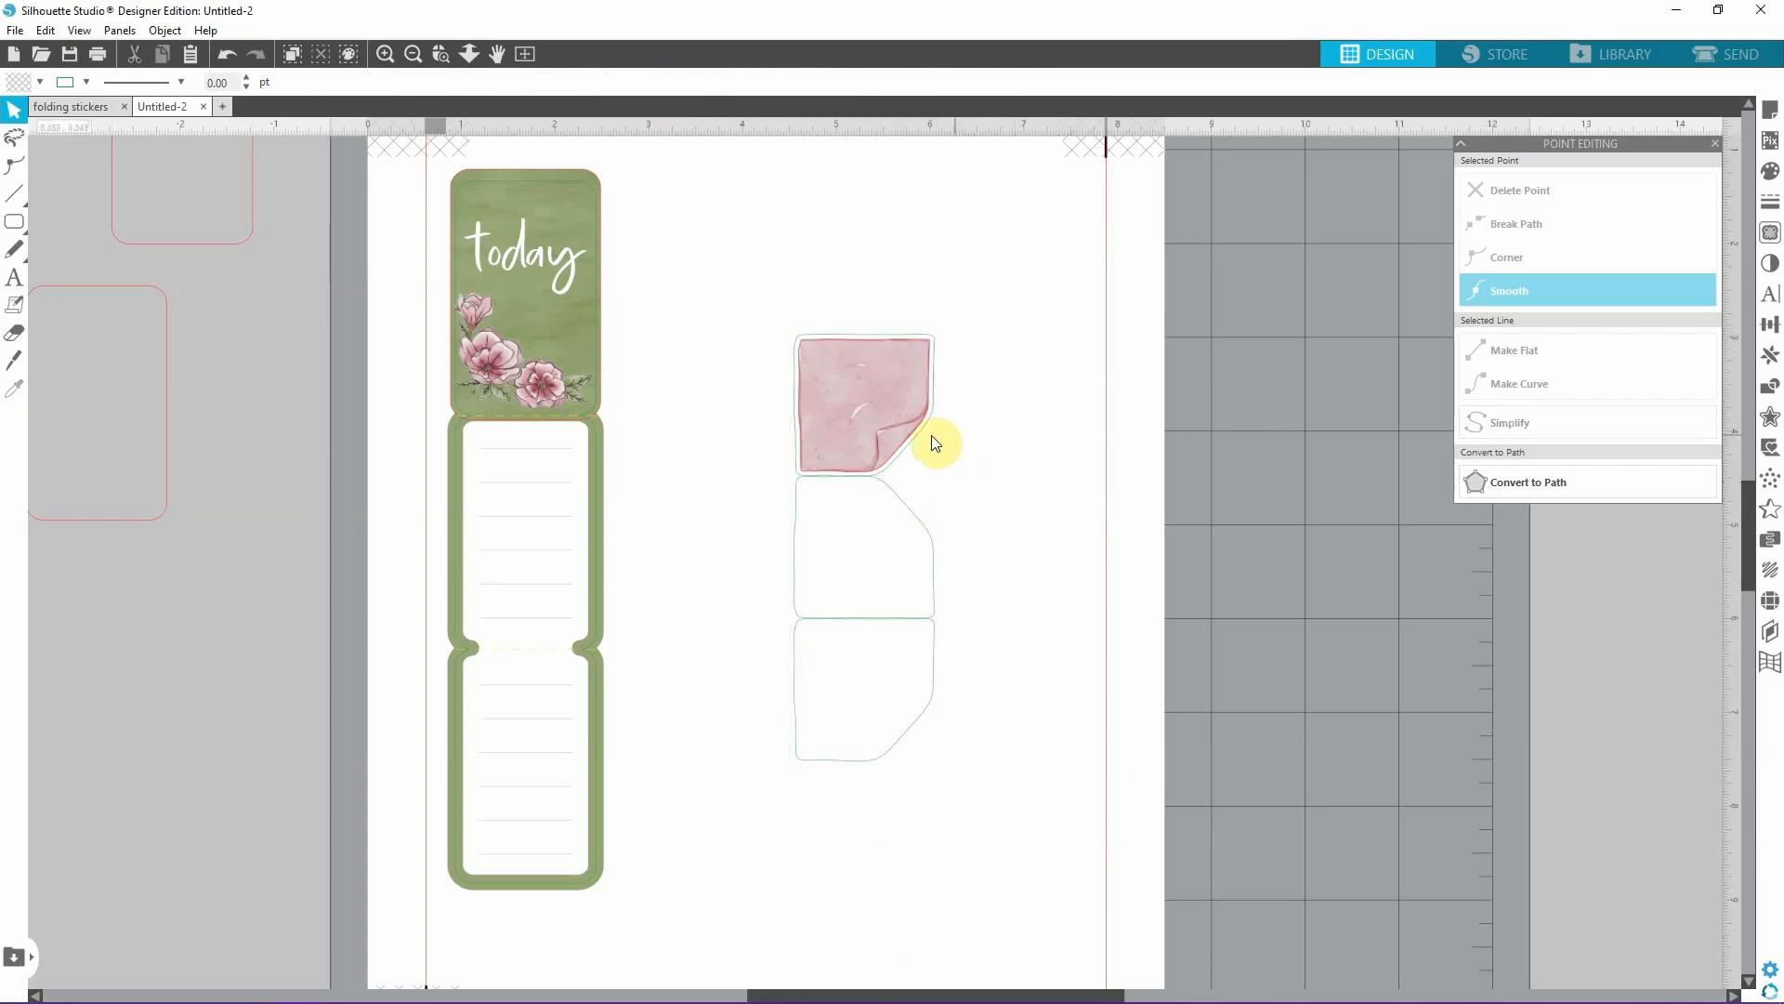
# Nudge the lowest outline up slightly so it overlaps the edge of the middle outline.
pyautogui.click(932, 557)
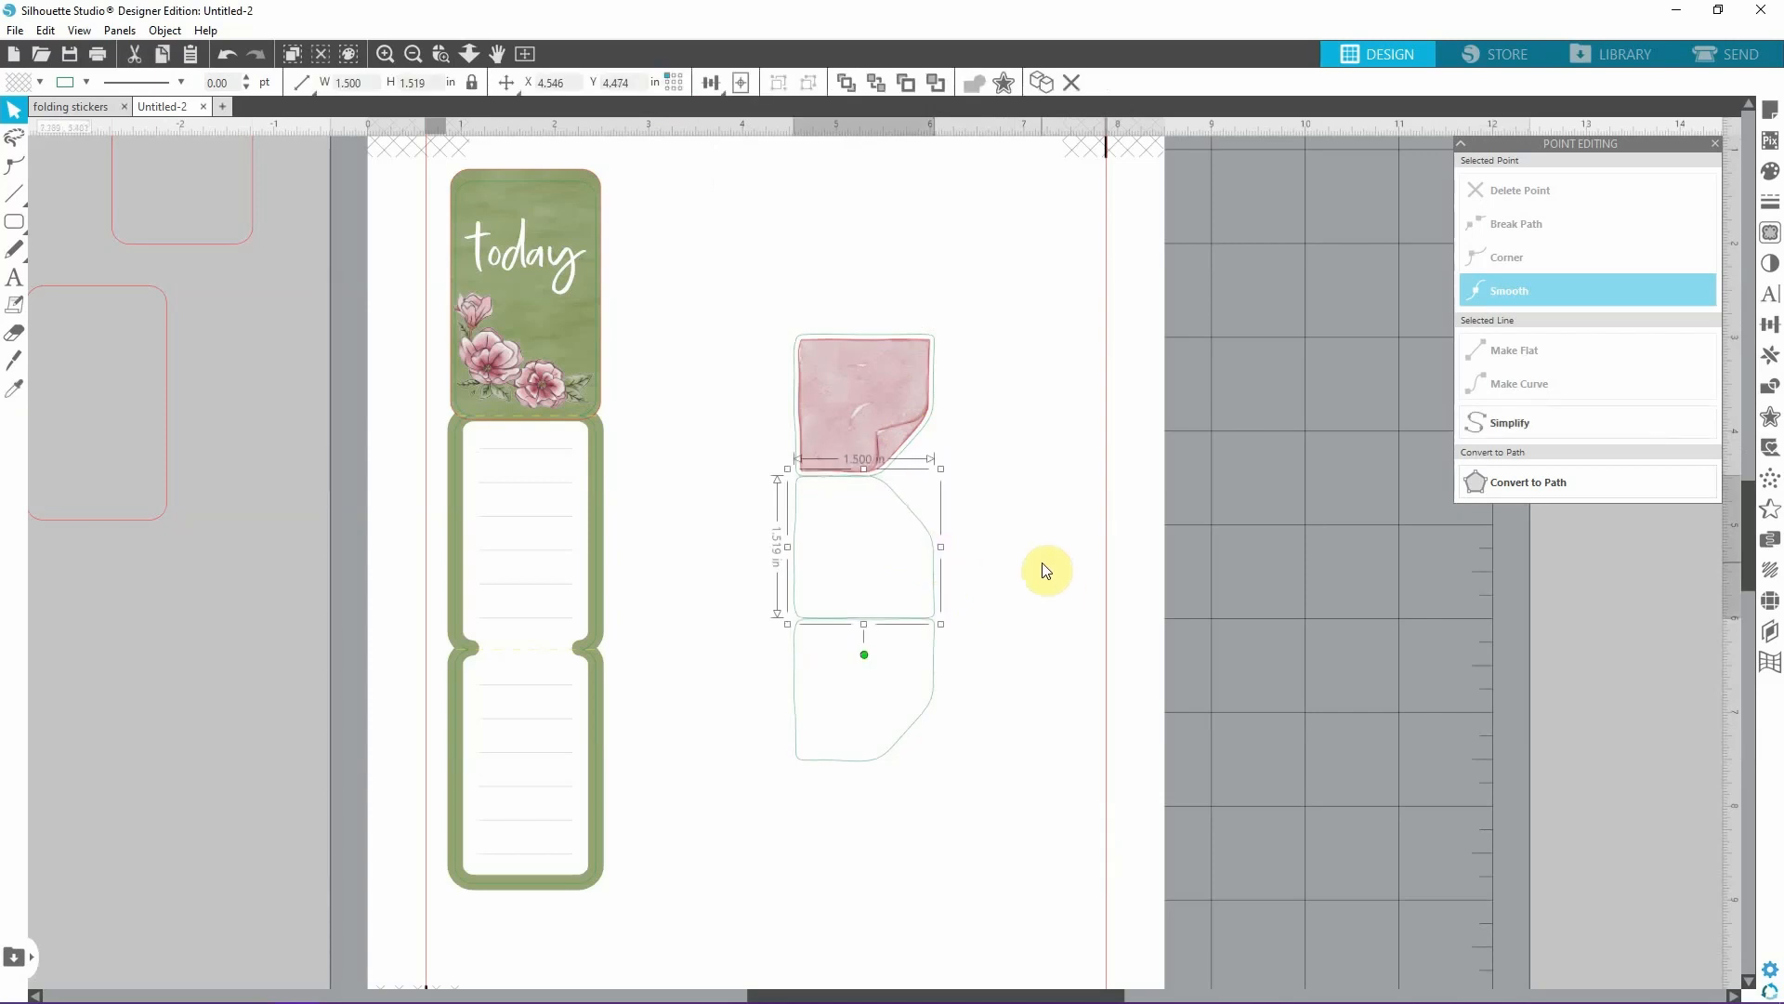
pyautogui.click(902, 743)
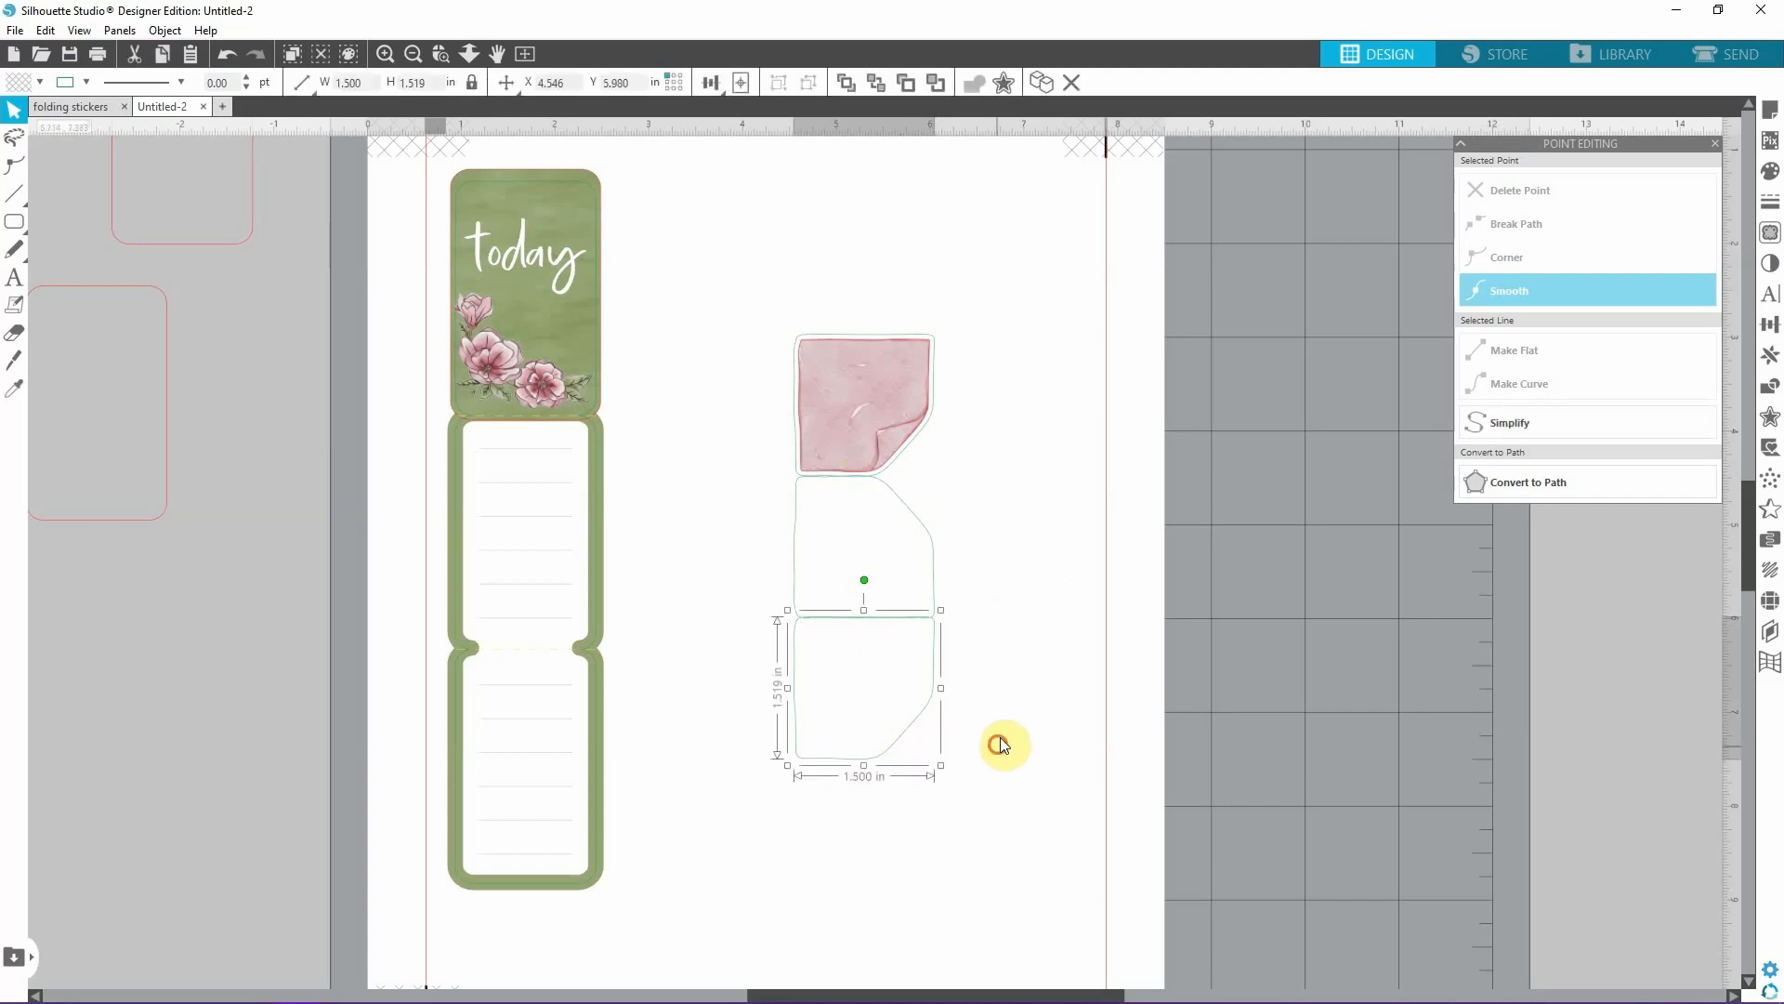
pyautogui.click(999, 741)
# Try to weld the sticky note image with the two outlines below it.
pyautogui.click(907, 725)
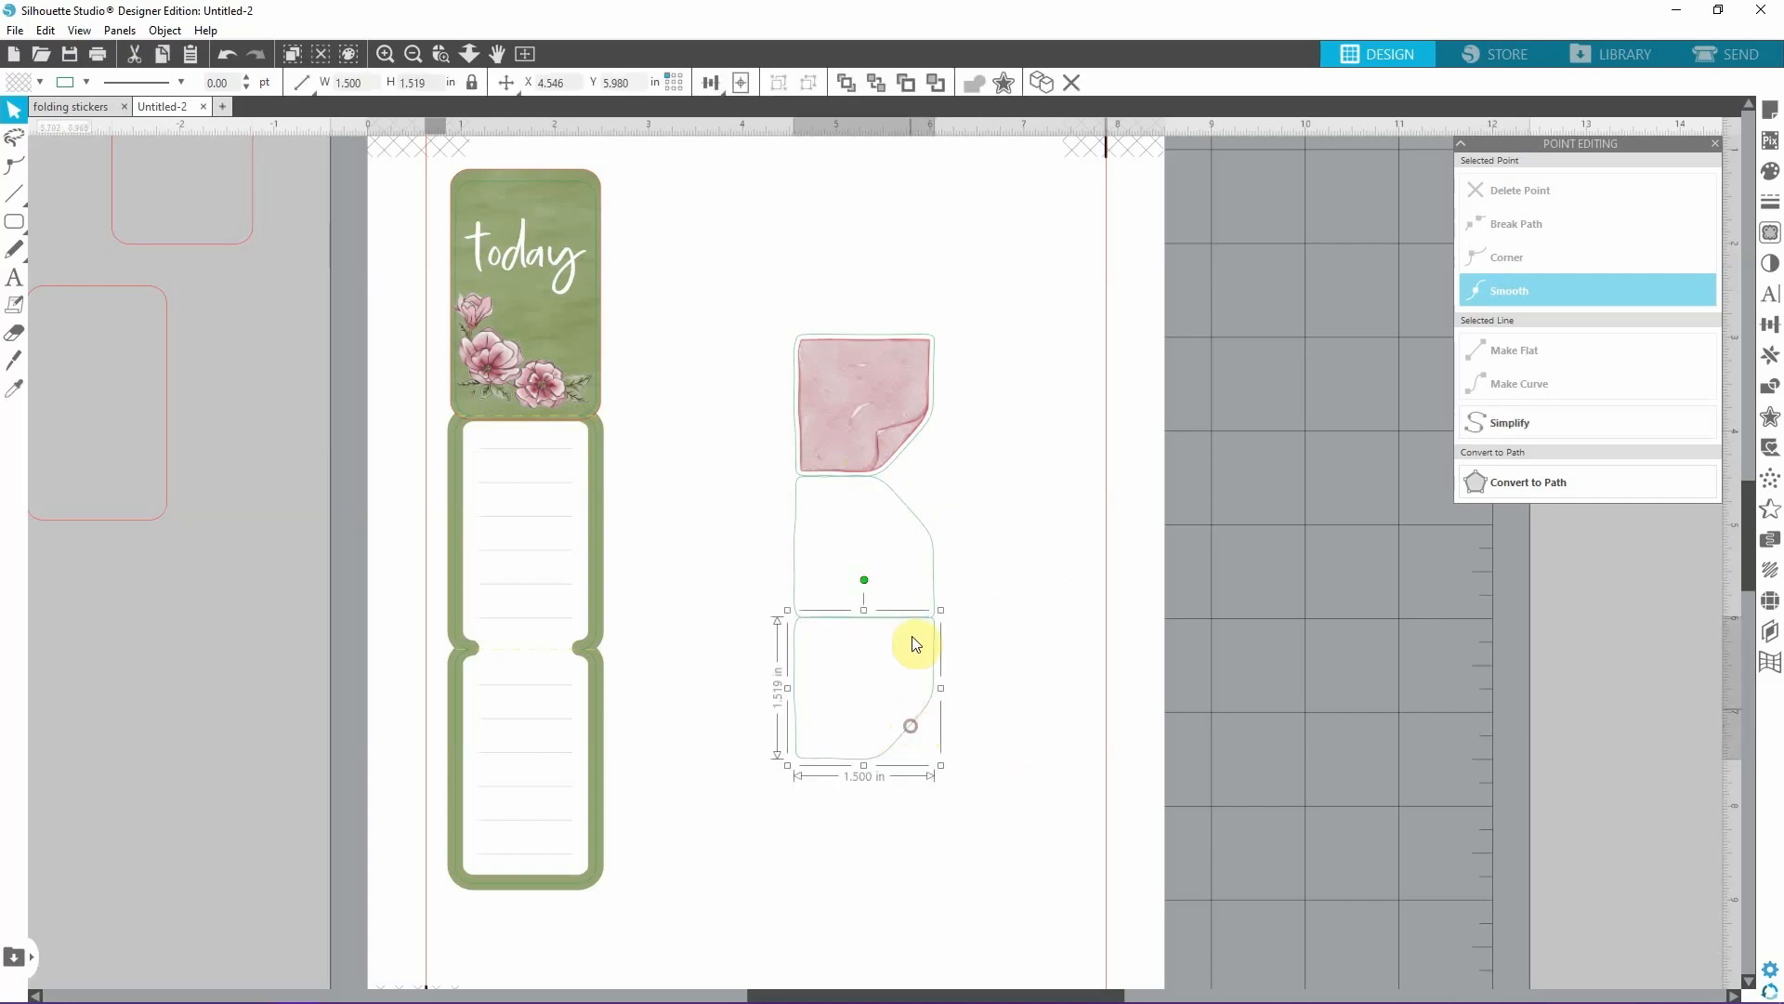
pyautogui.keyDown('shift'); pyautogui.click(915, 514); pyautogui.keyUp('shift')
pyautogui.keyDown('shift'); pyautogui.click(912, 448); pyautogui.keyUp('shift')
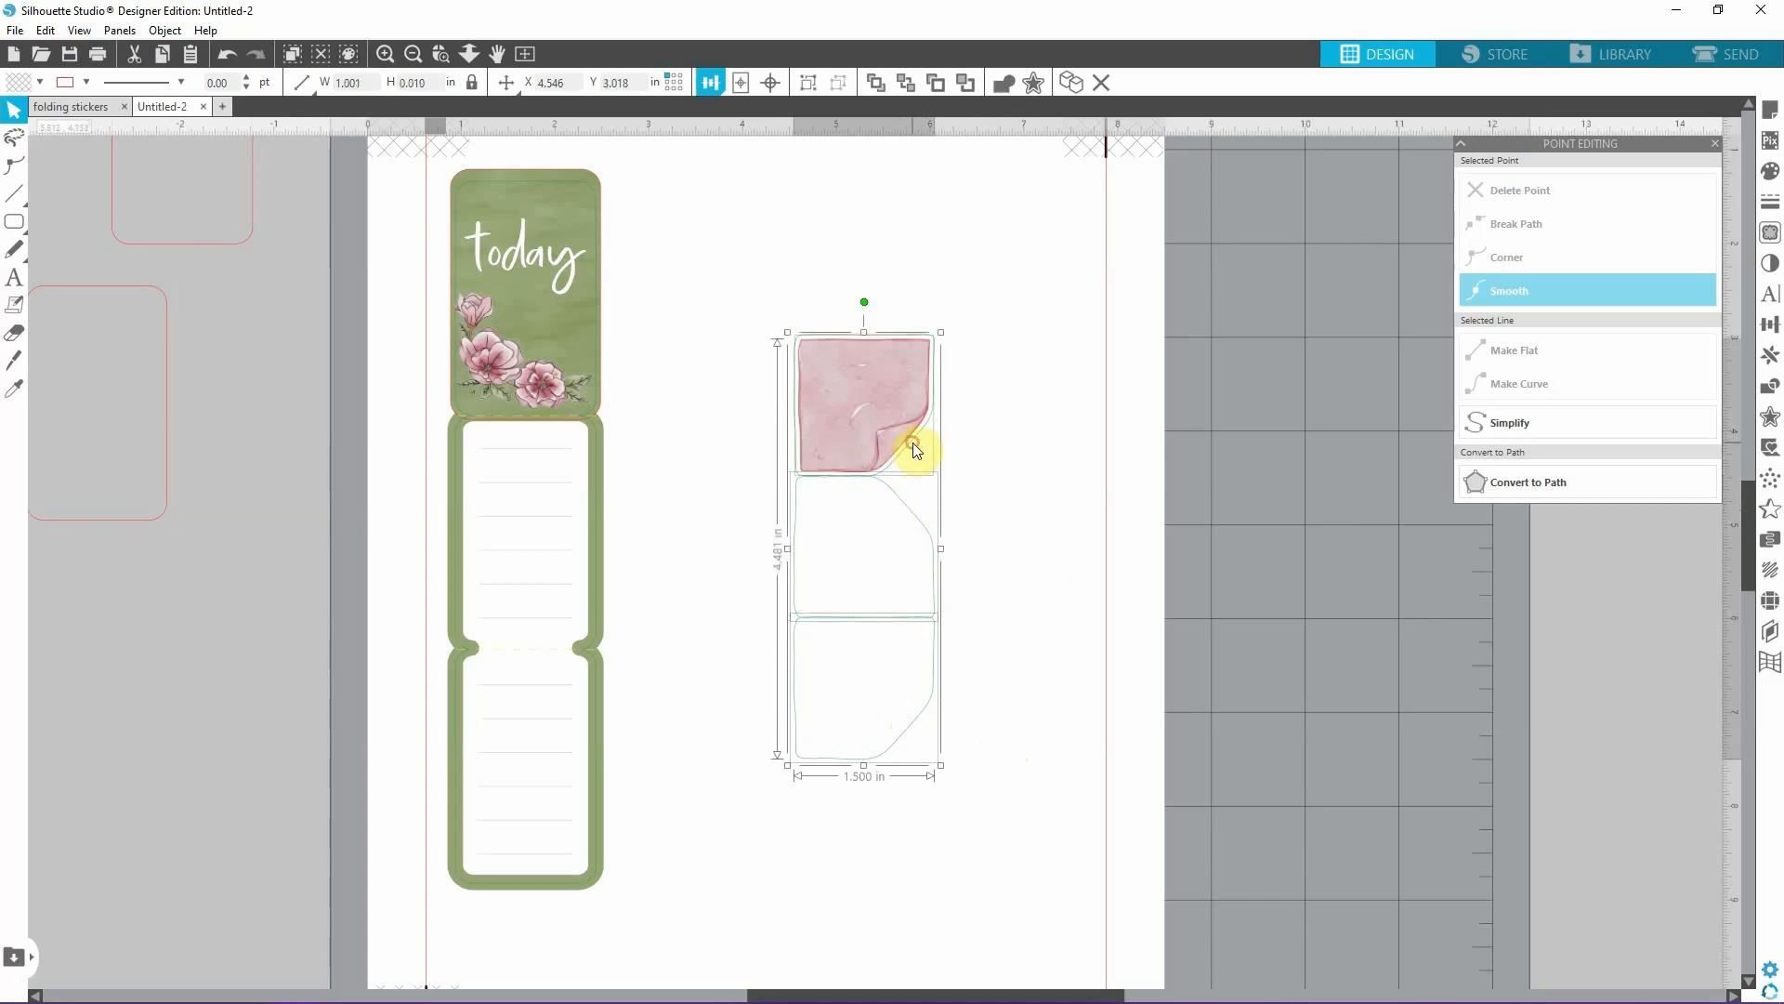
pyautogui.click(1005, 84)
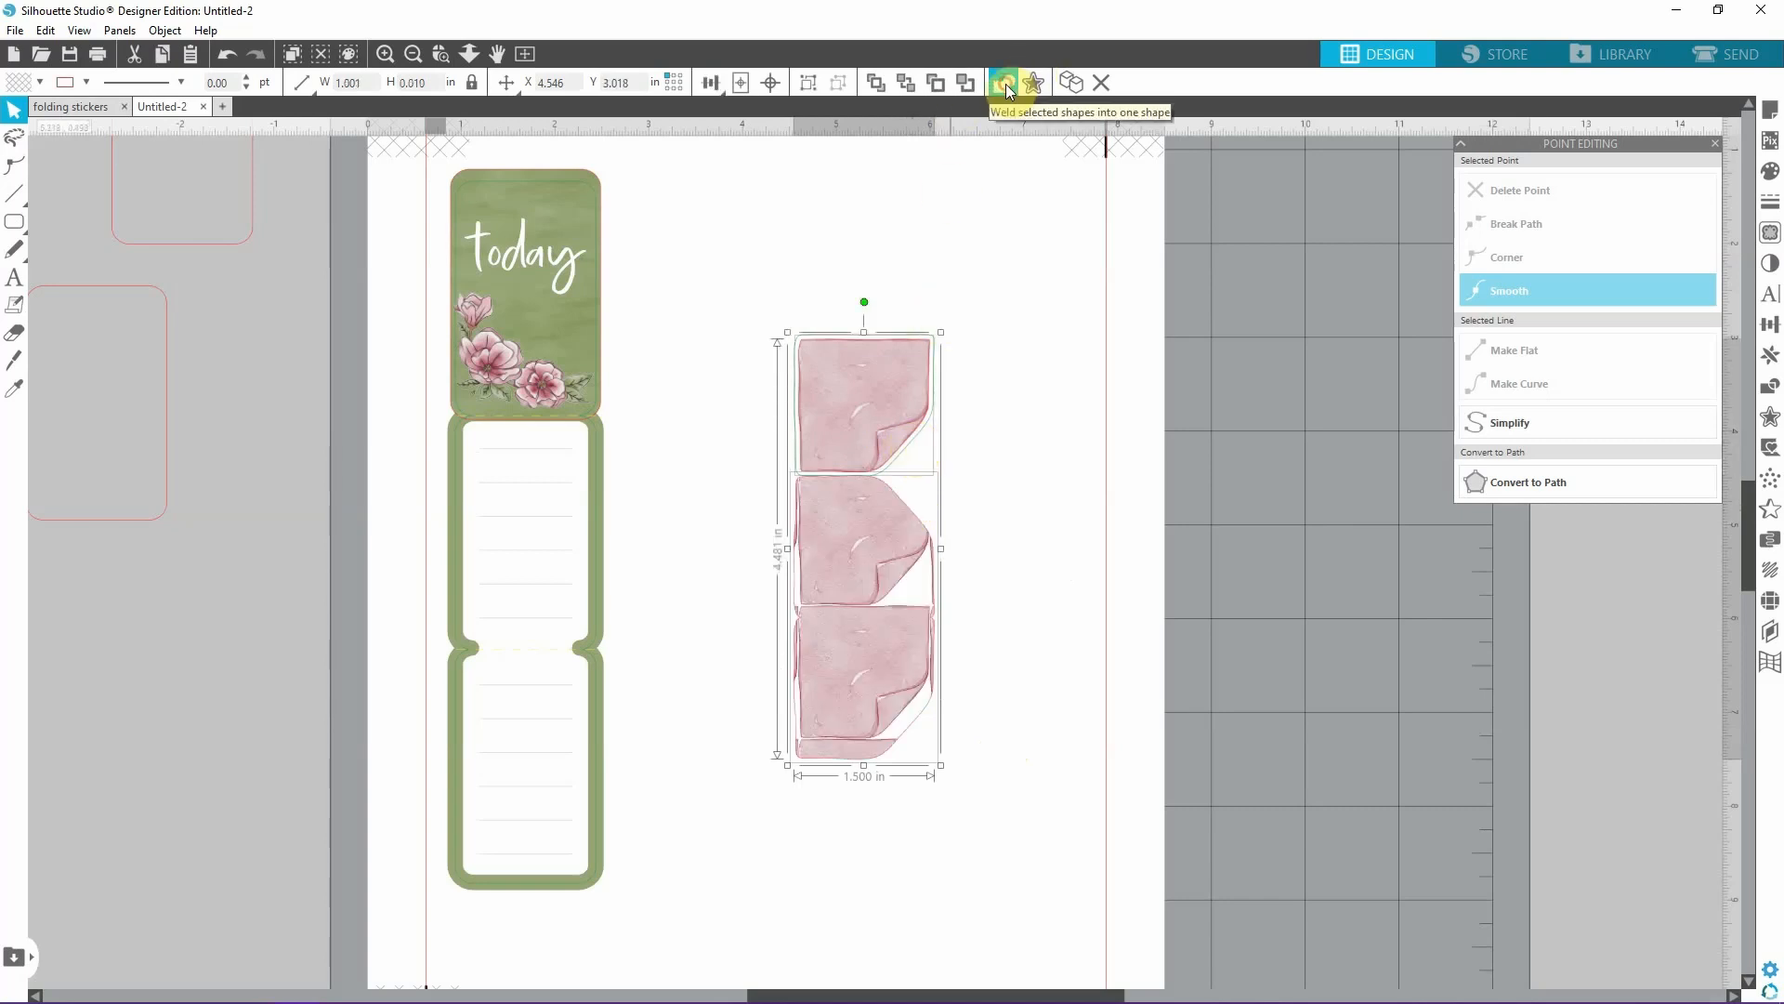
# Move the pink sticky note off the outlines to the page's edge and weld the three outlines into one shape.
pyautogui.click(871, 432)
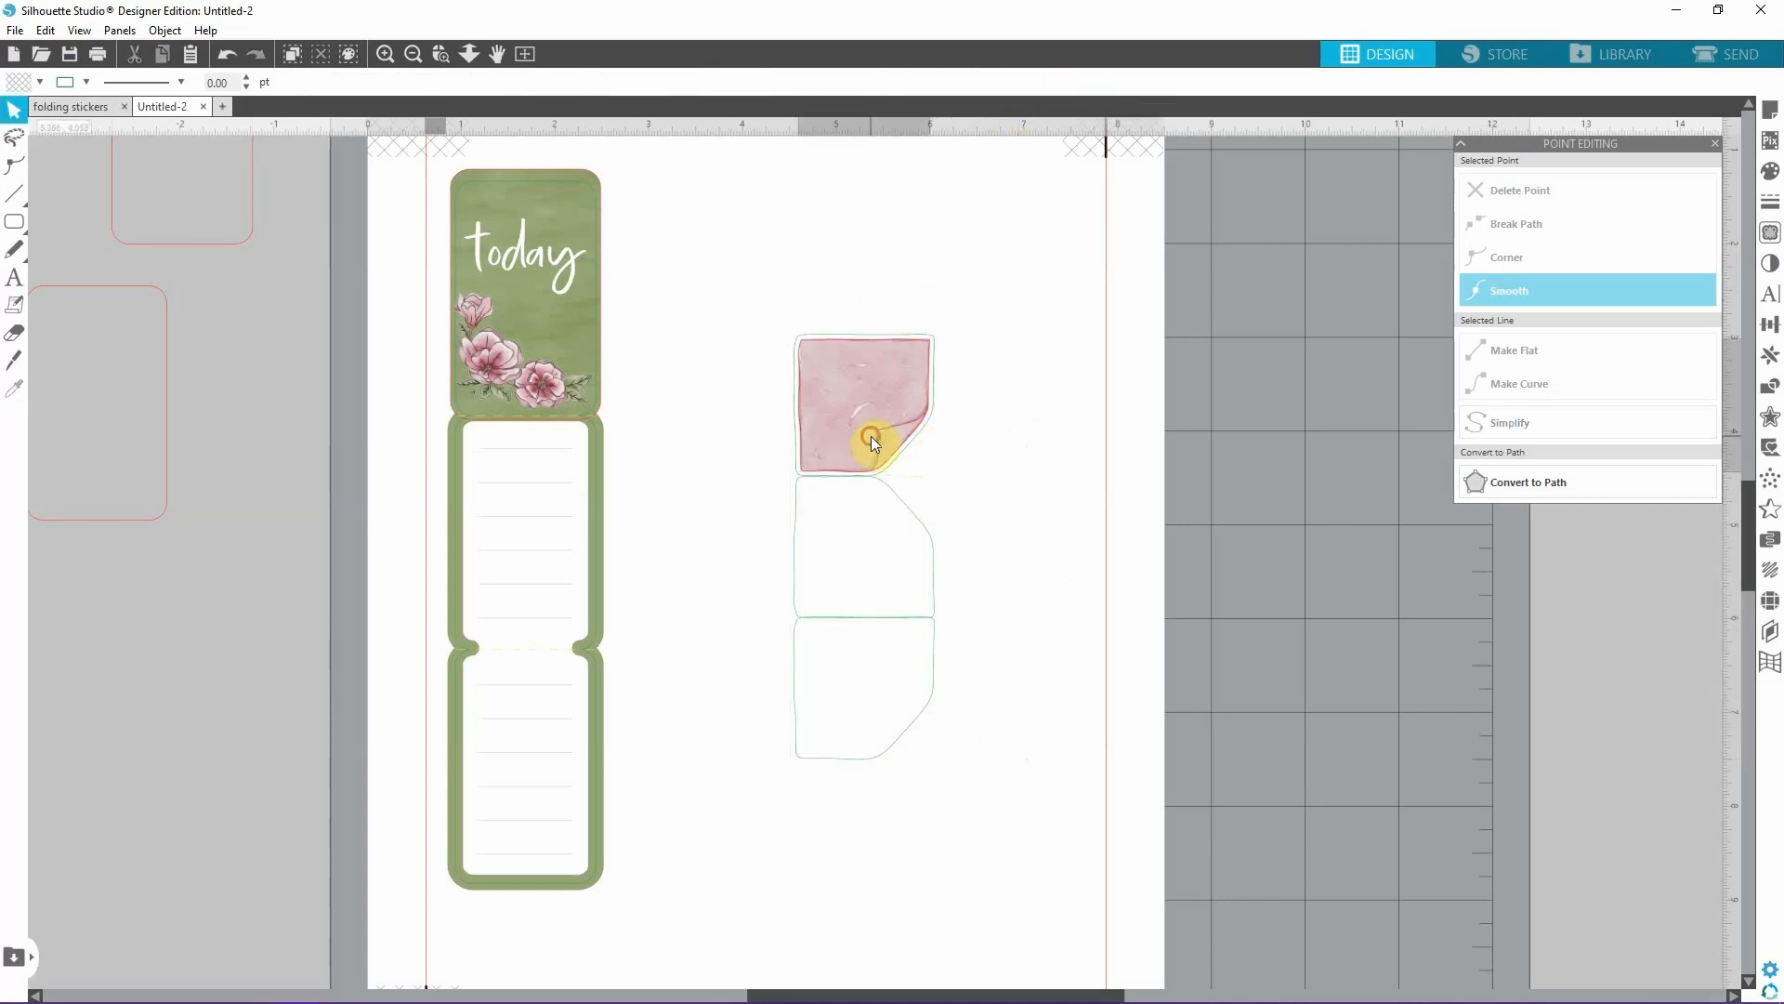
pyautogui.moveTo(872, 431); pyautogui.dragTo(1173, 364)
pyautogui.moveTo(743, 267); pyautogui.dragTo(1043, 894)
pyautogui.click(1005, 83)
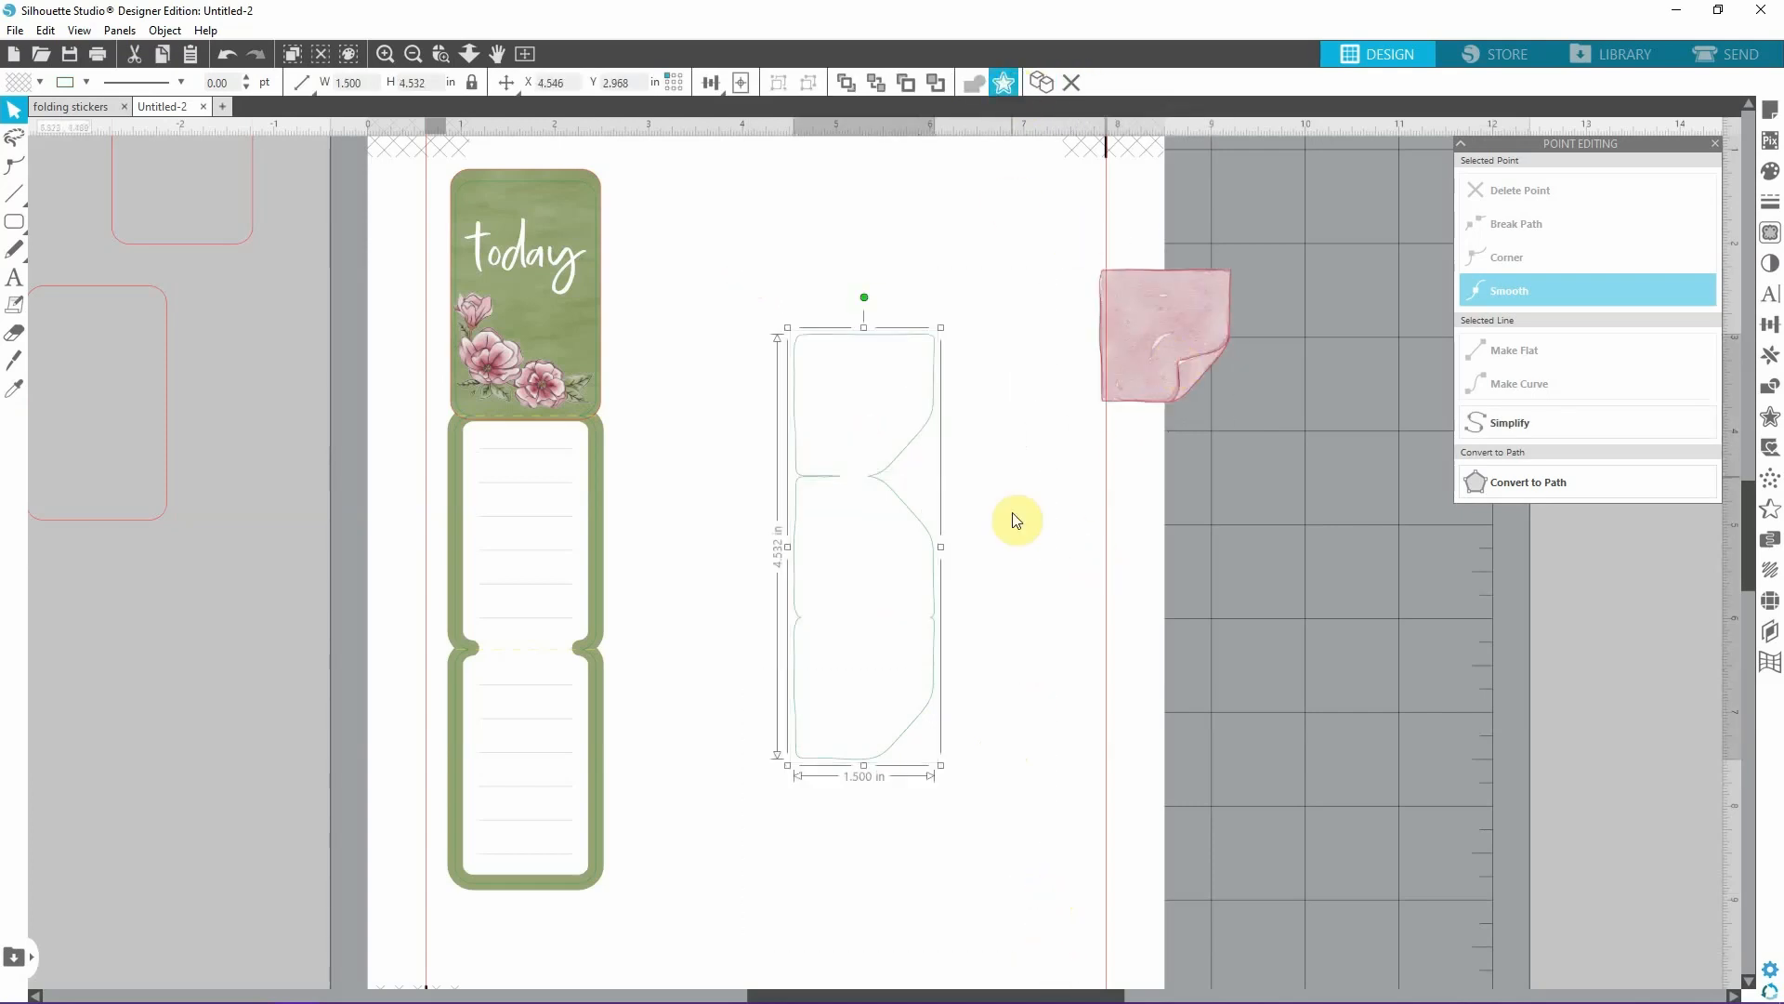
pyautogui.click(1017, 597)
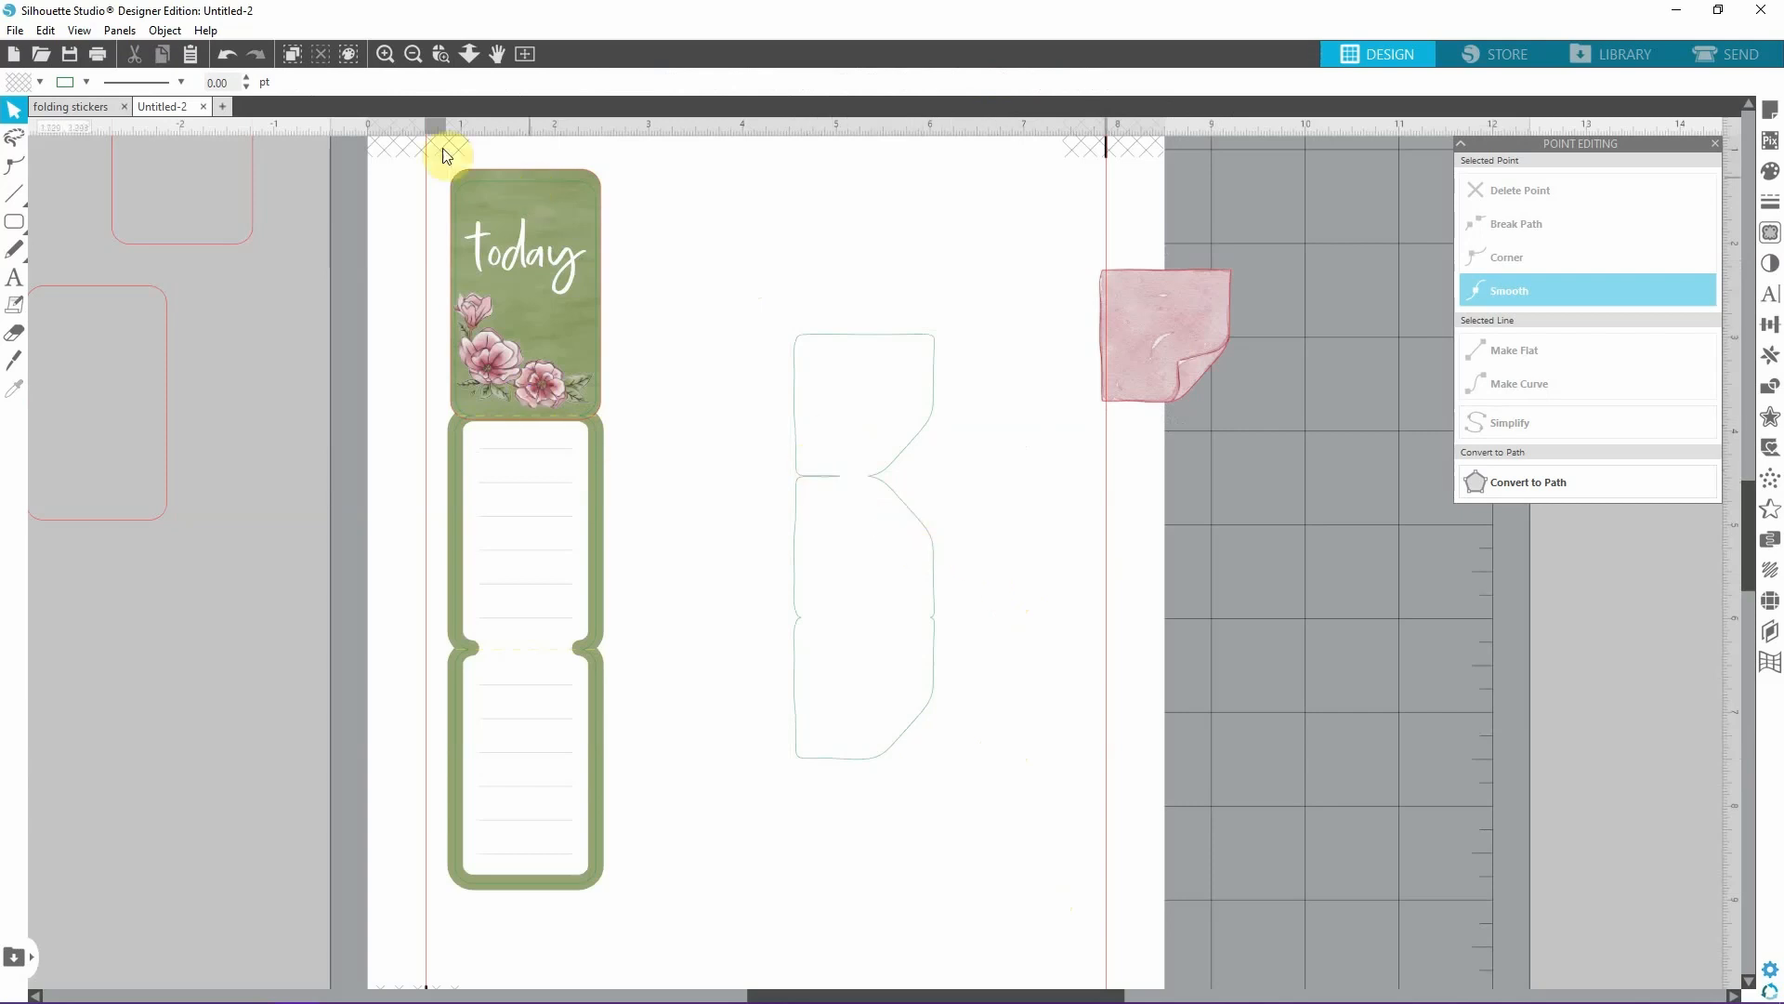
# Delete the points forming the leftover inward spur at the upper fold of the welded outline.
pyautogui.click(395, 53)
pyautogui.click(14, 166)
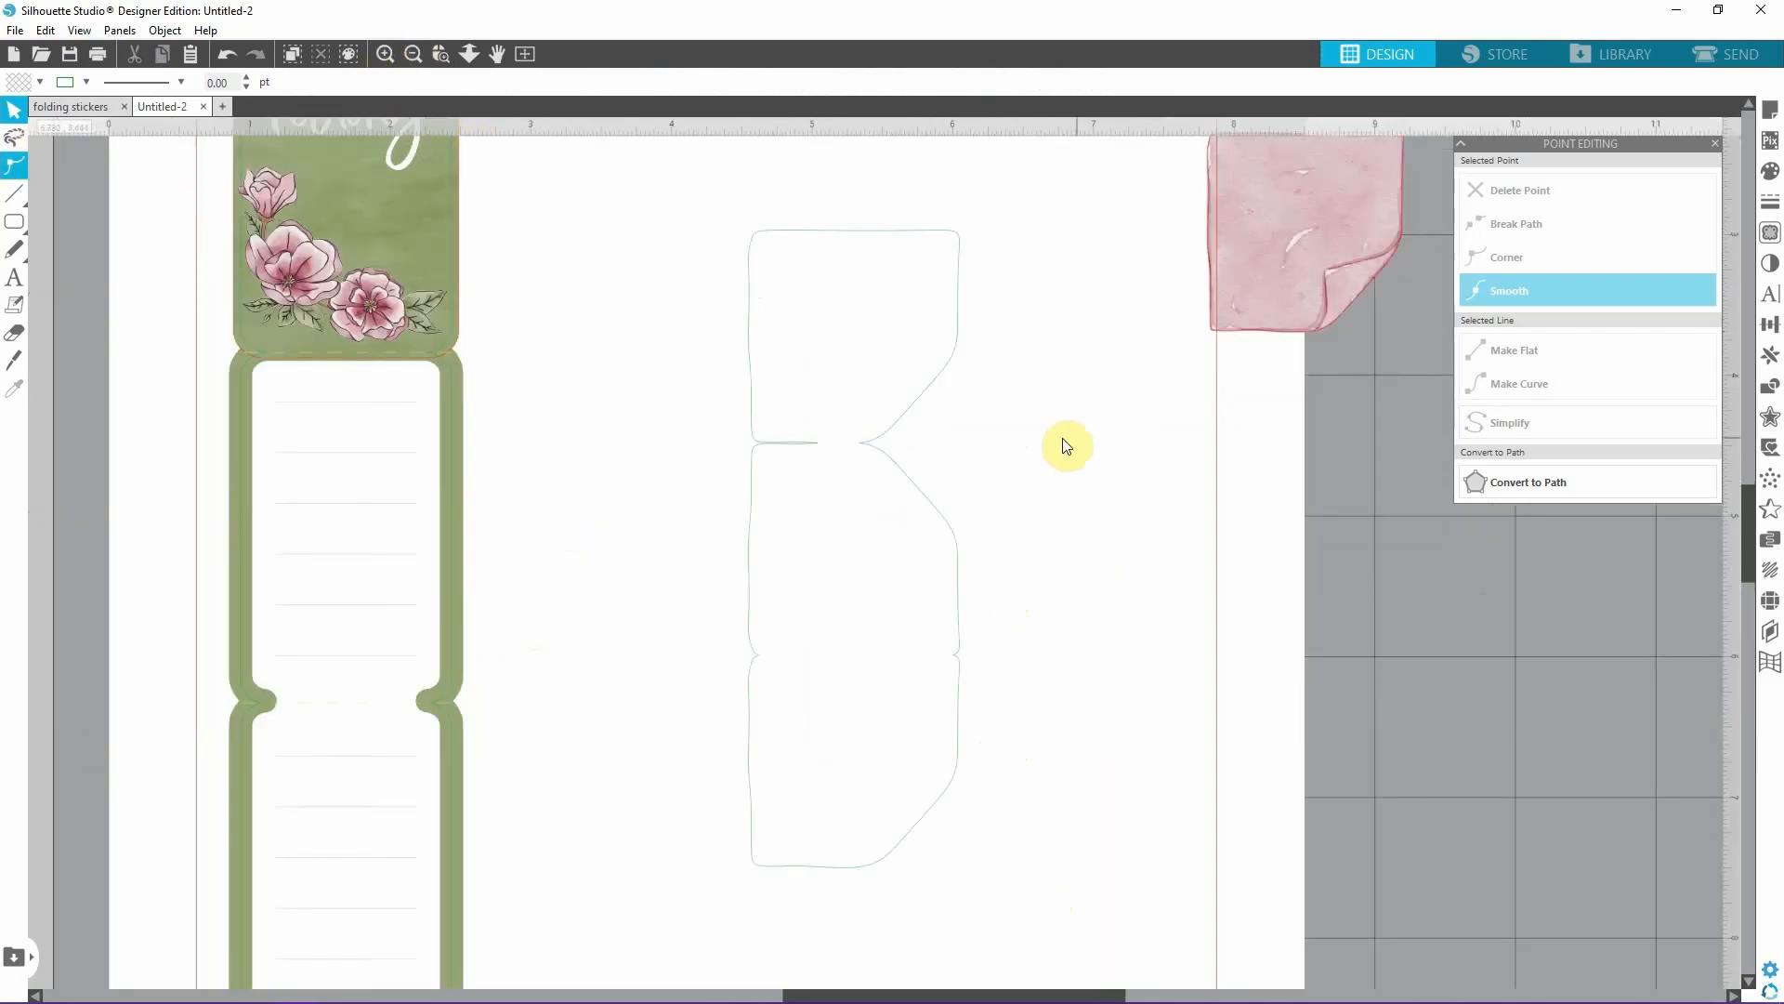
pyautogui.doubleClick(932, 383)
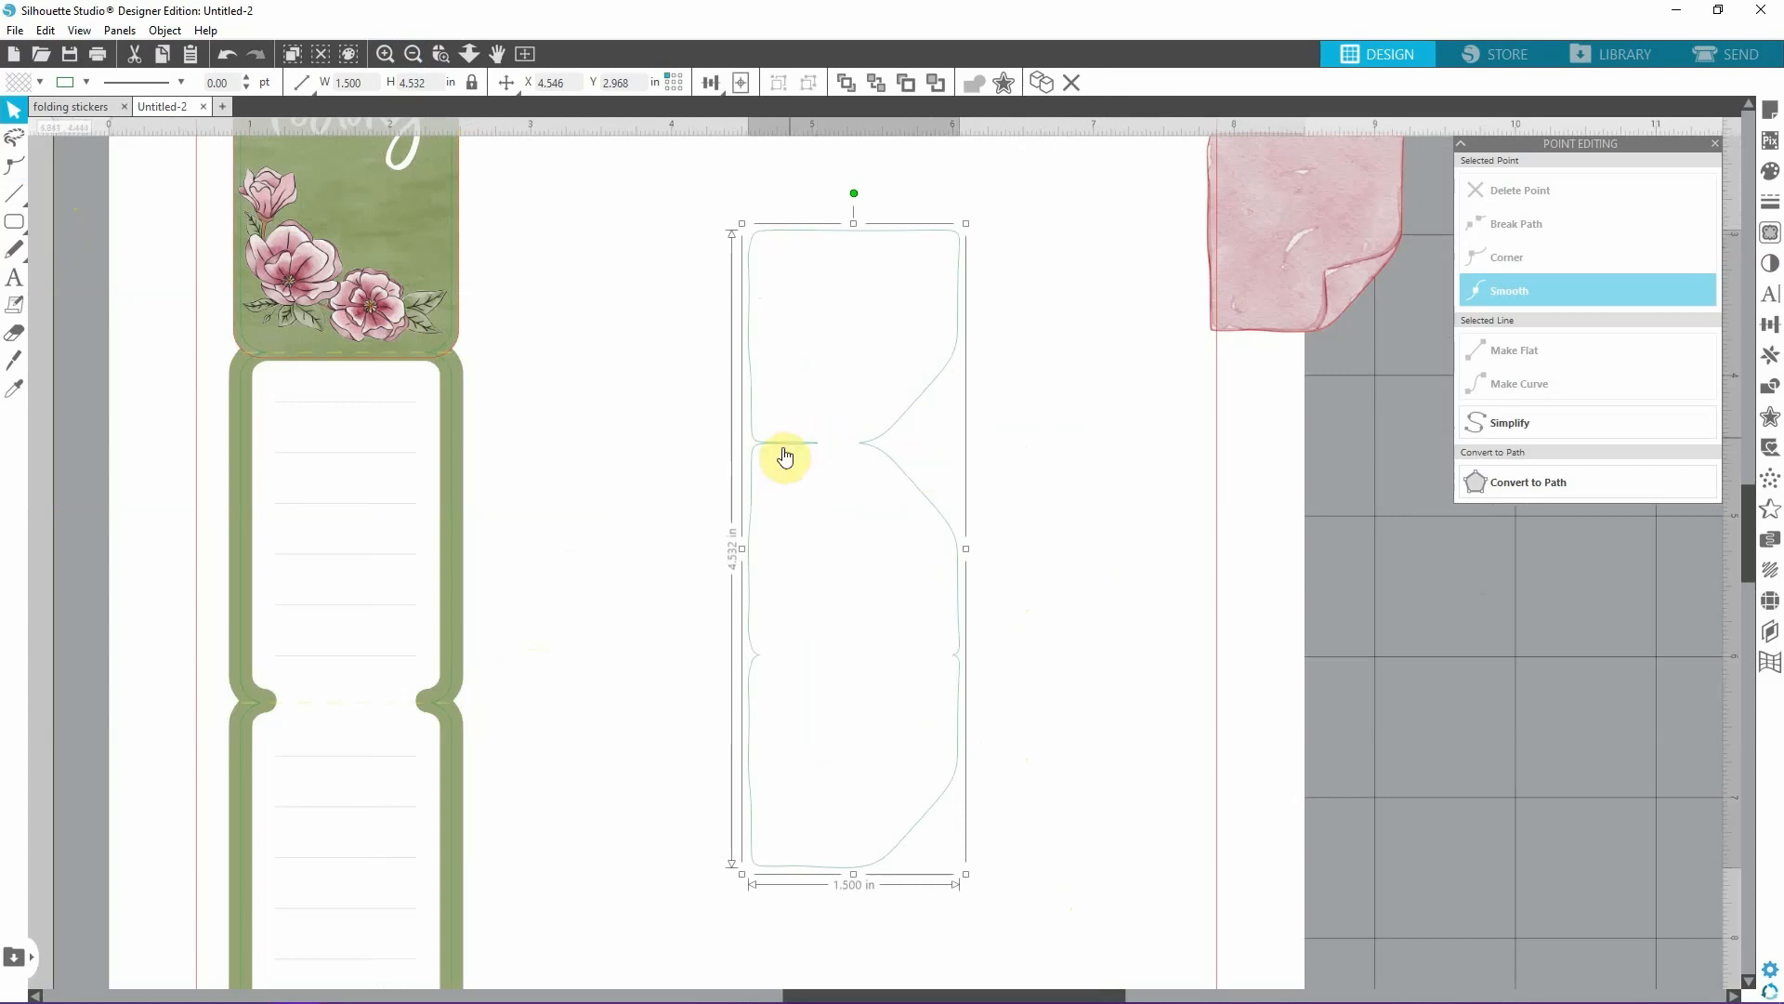
pyautogui.click(13, 167)
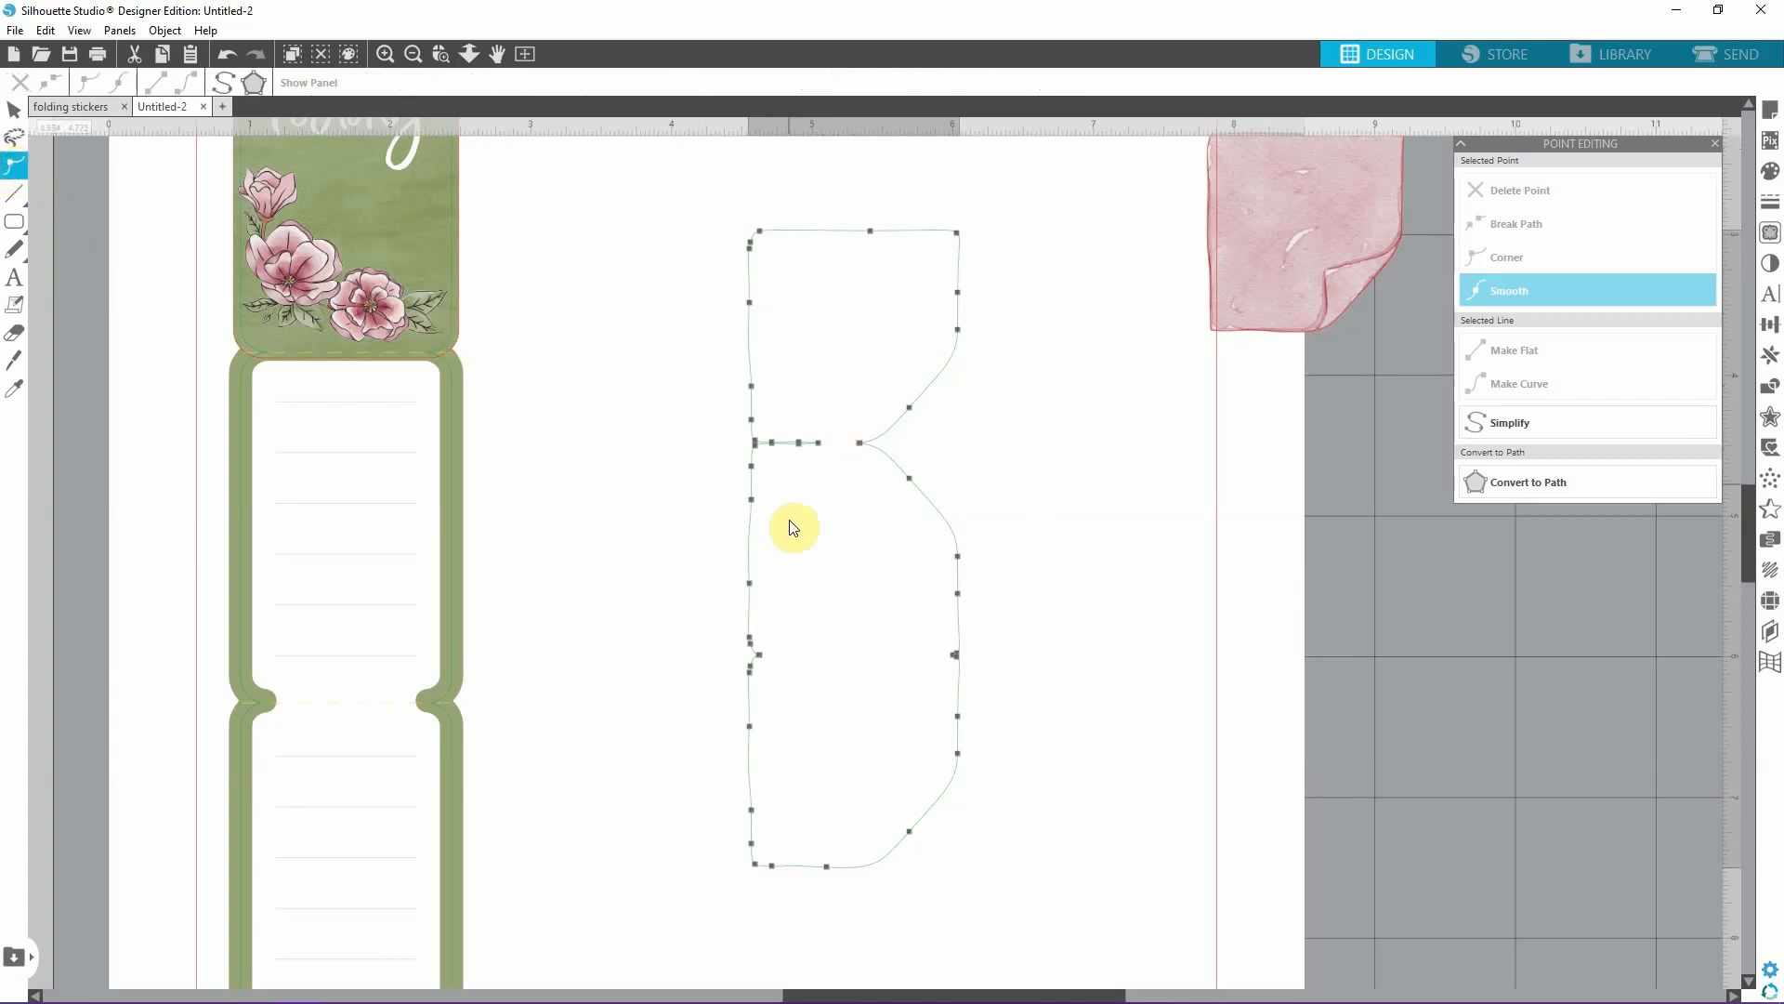
pyautogui.click(820, 443)
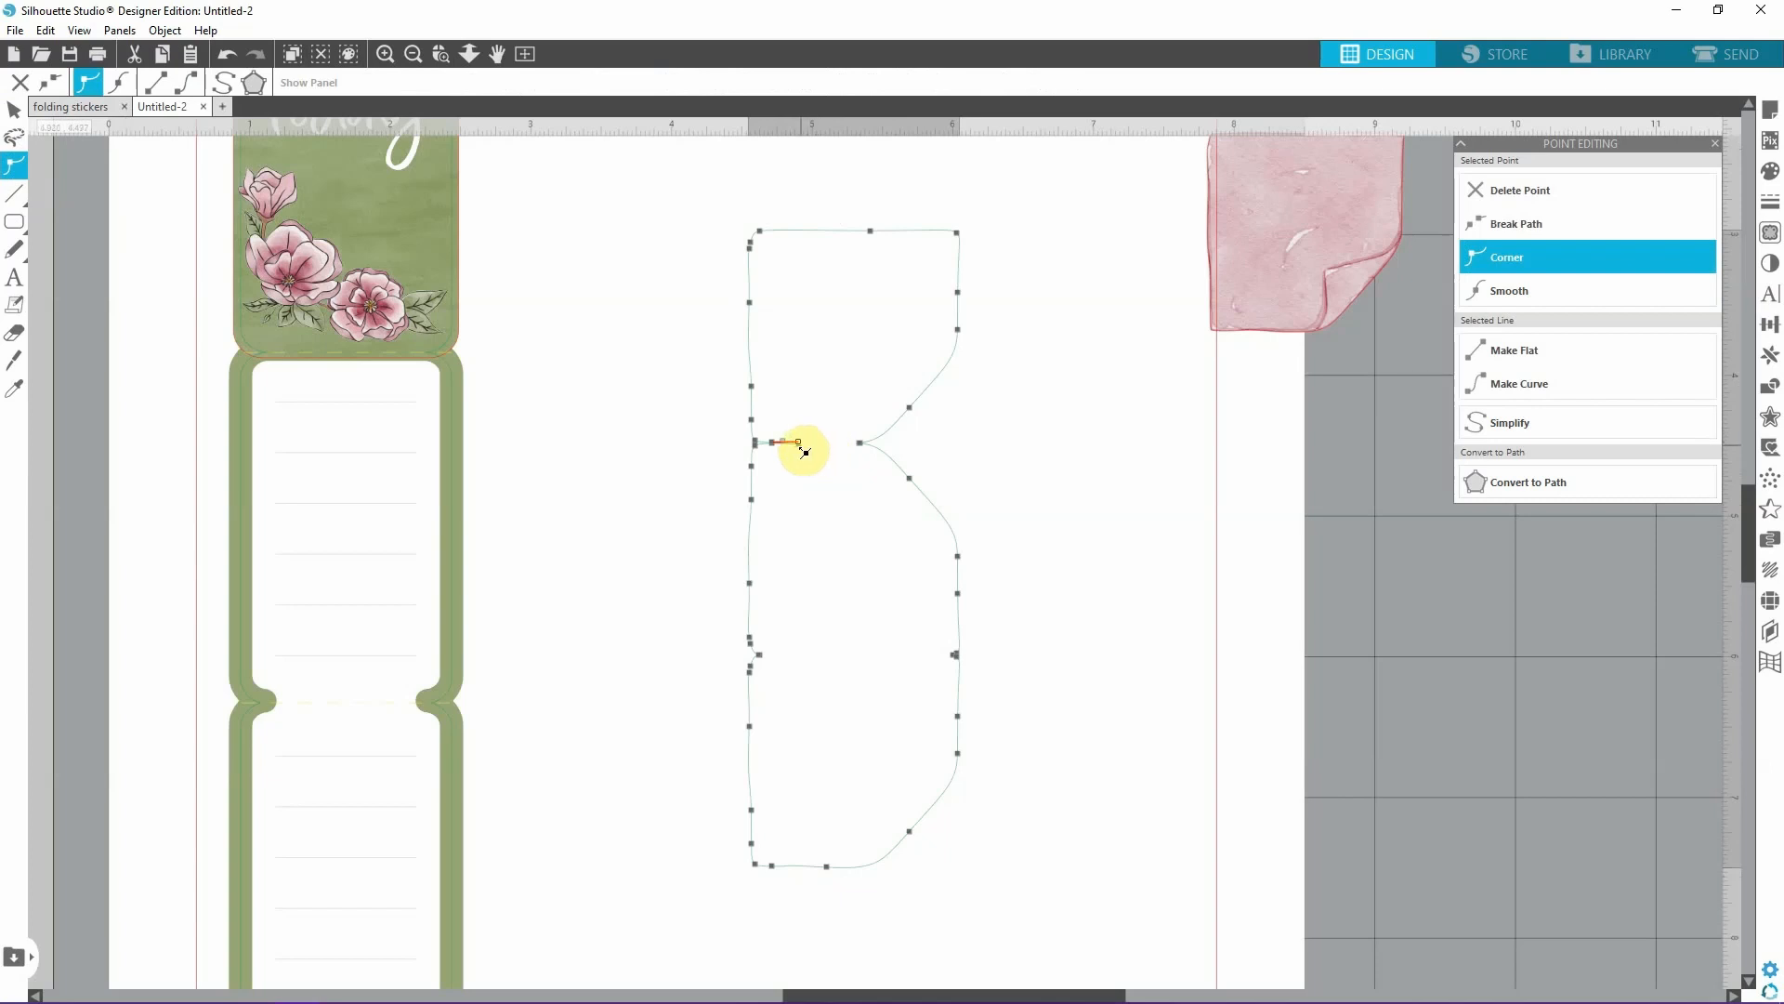
pyautogui.press('Delete')
pyautogui.click(801, 444)
pyautogui.press('Delete')
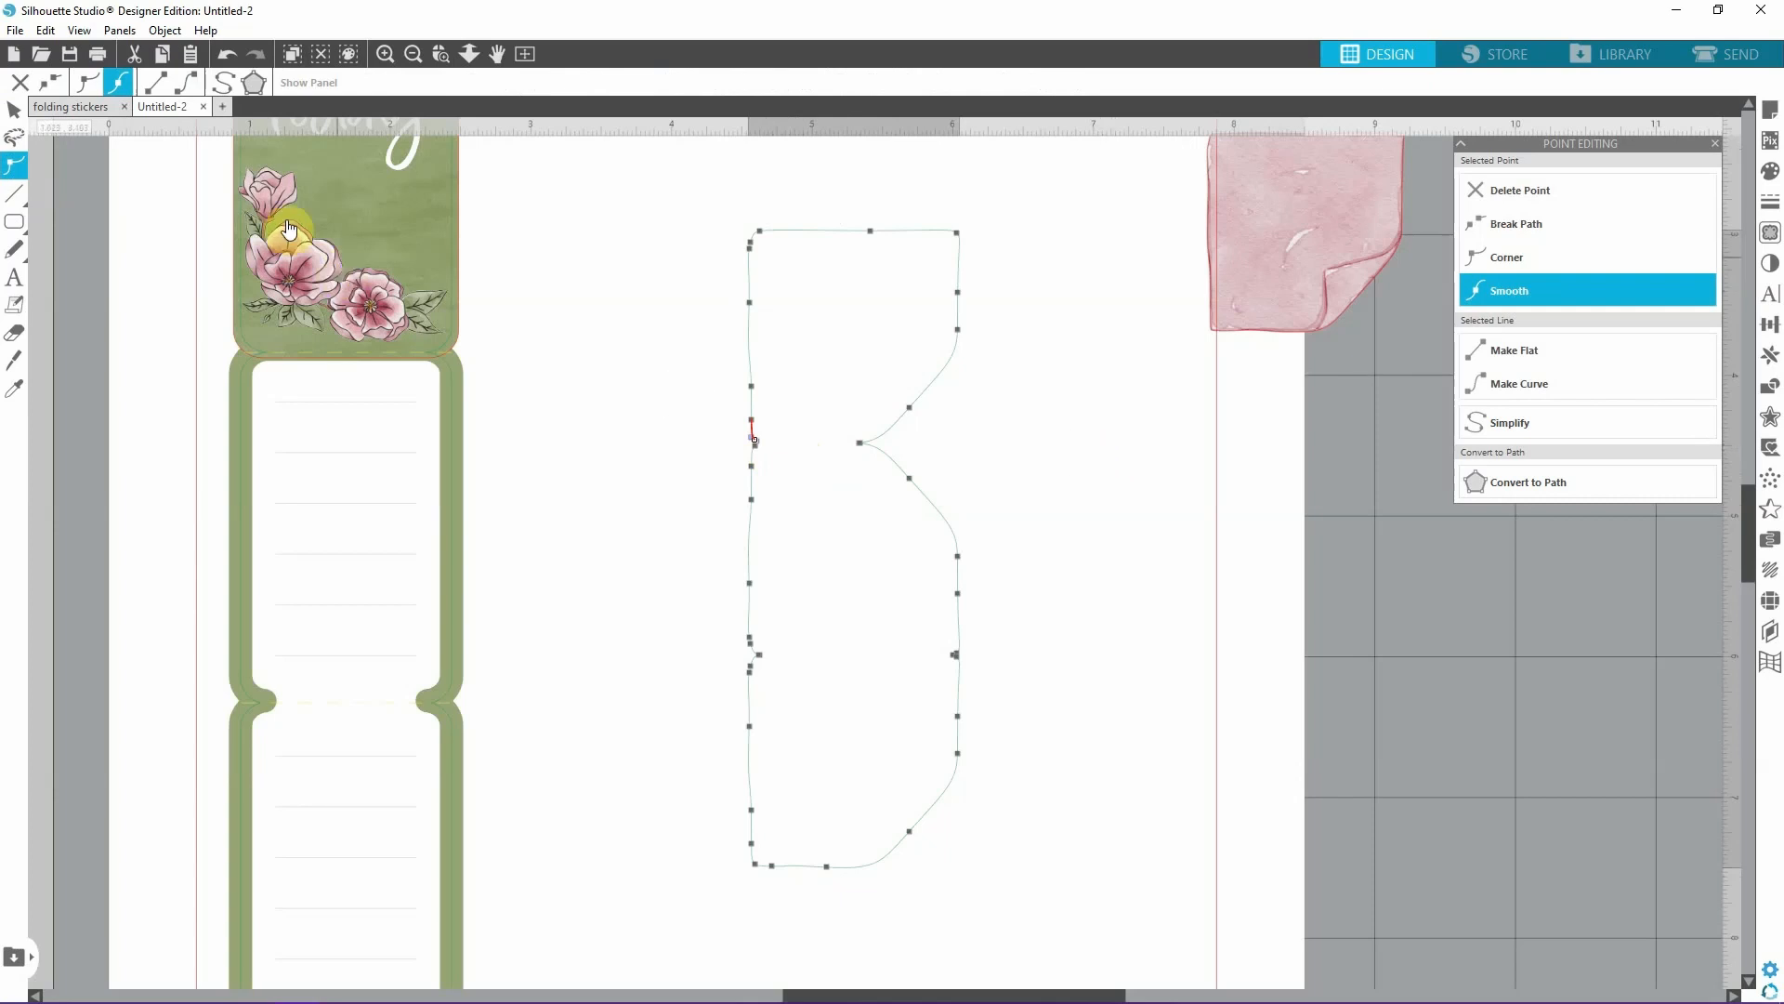
pyautogui.click(14, 109)
pyautogui.click(604, 418)
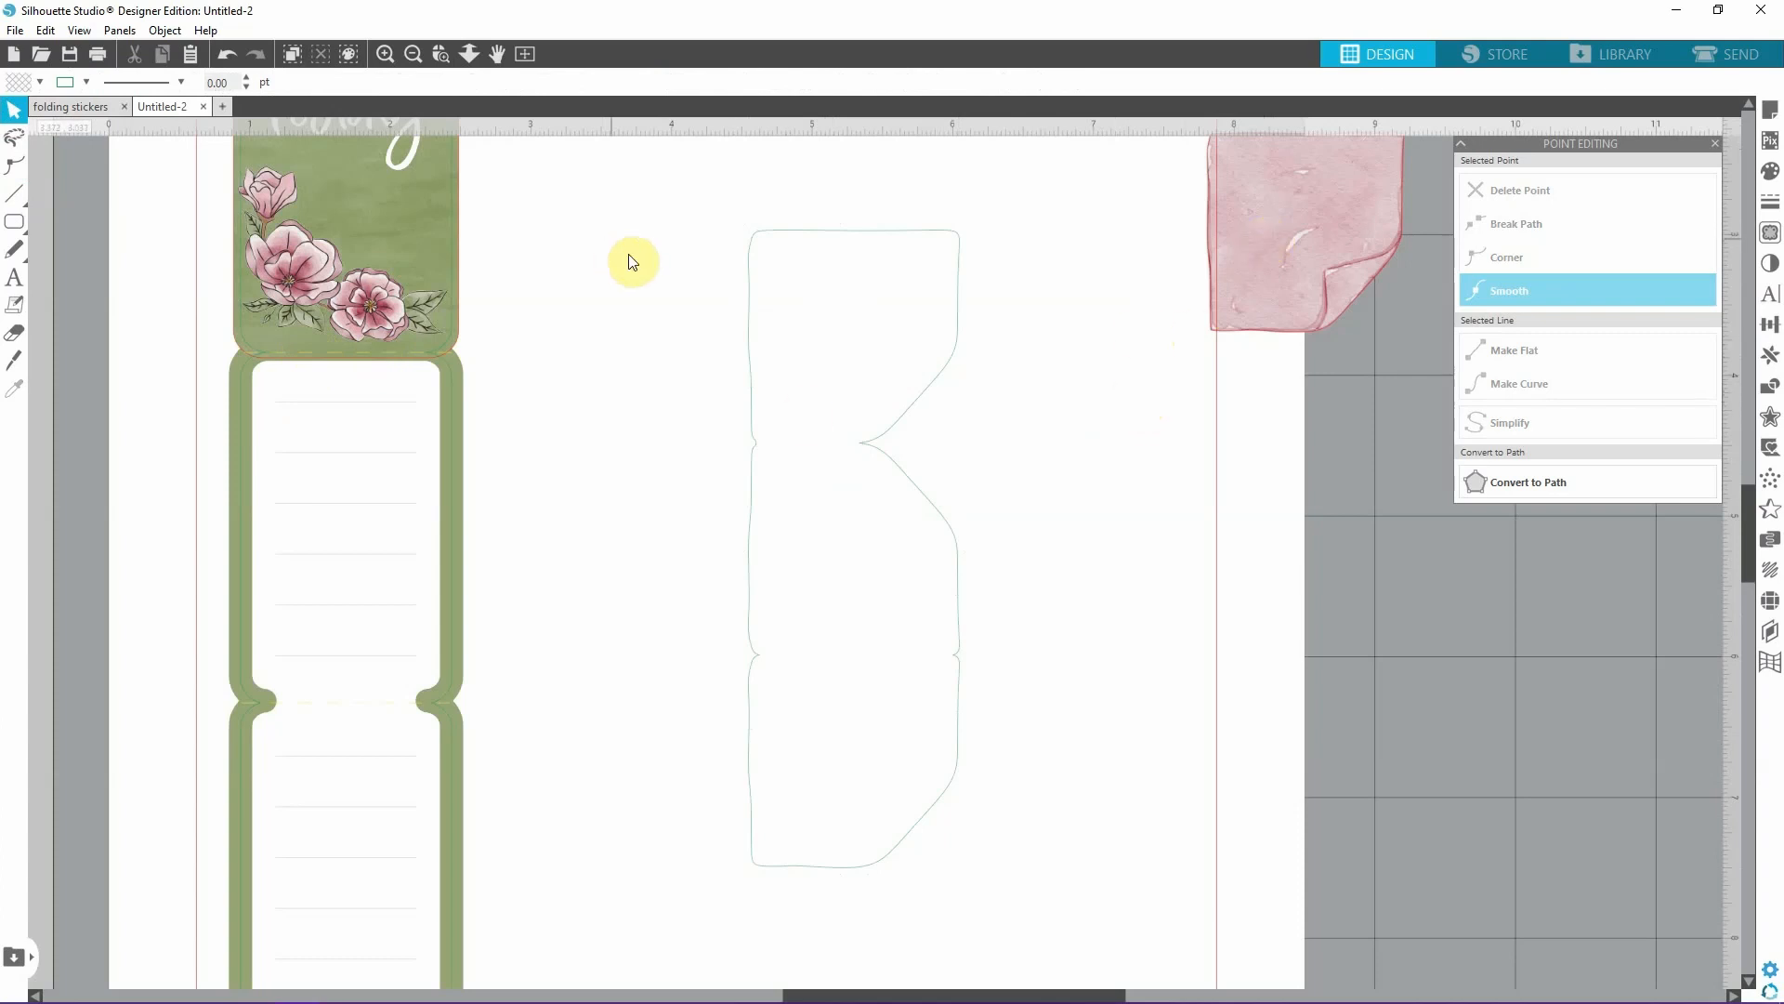
# Move the pink sticky note back inside the top panel of the welded outline.
pyautogui.click(1323, 214)
pyautogui.moveTo(1323, 214); pyautogui.dragTo(872, 305)
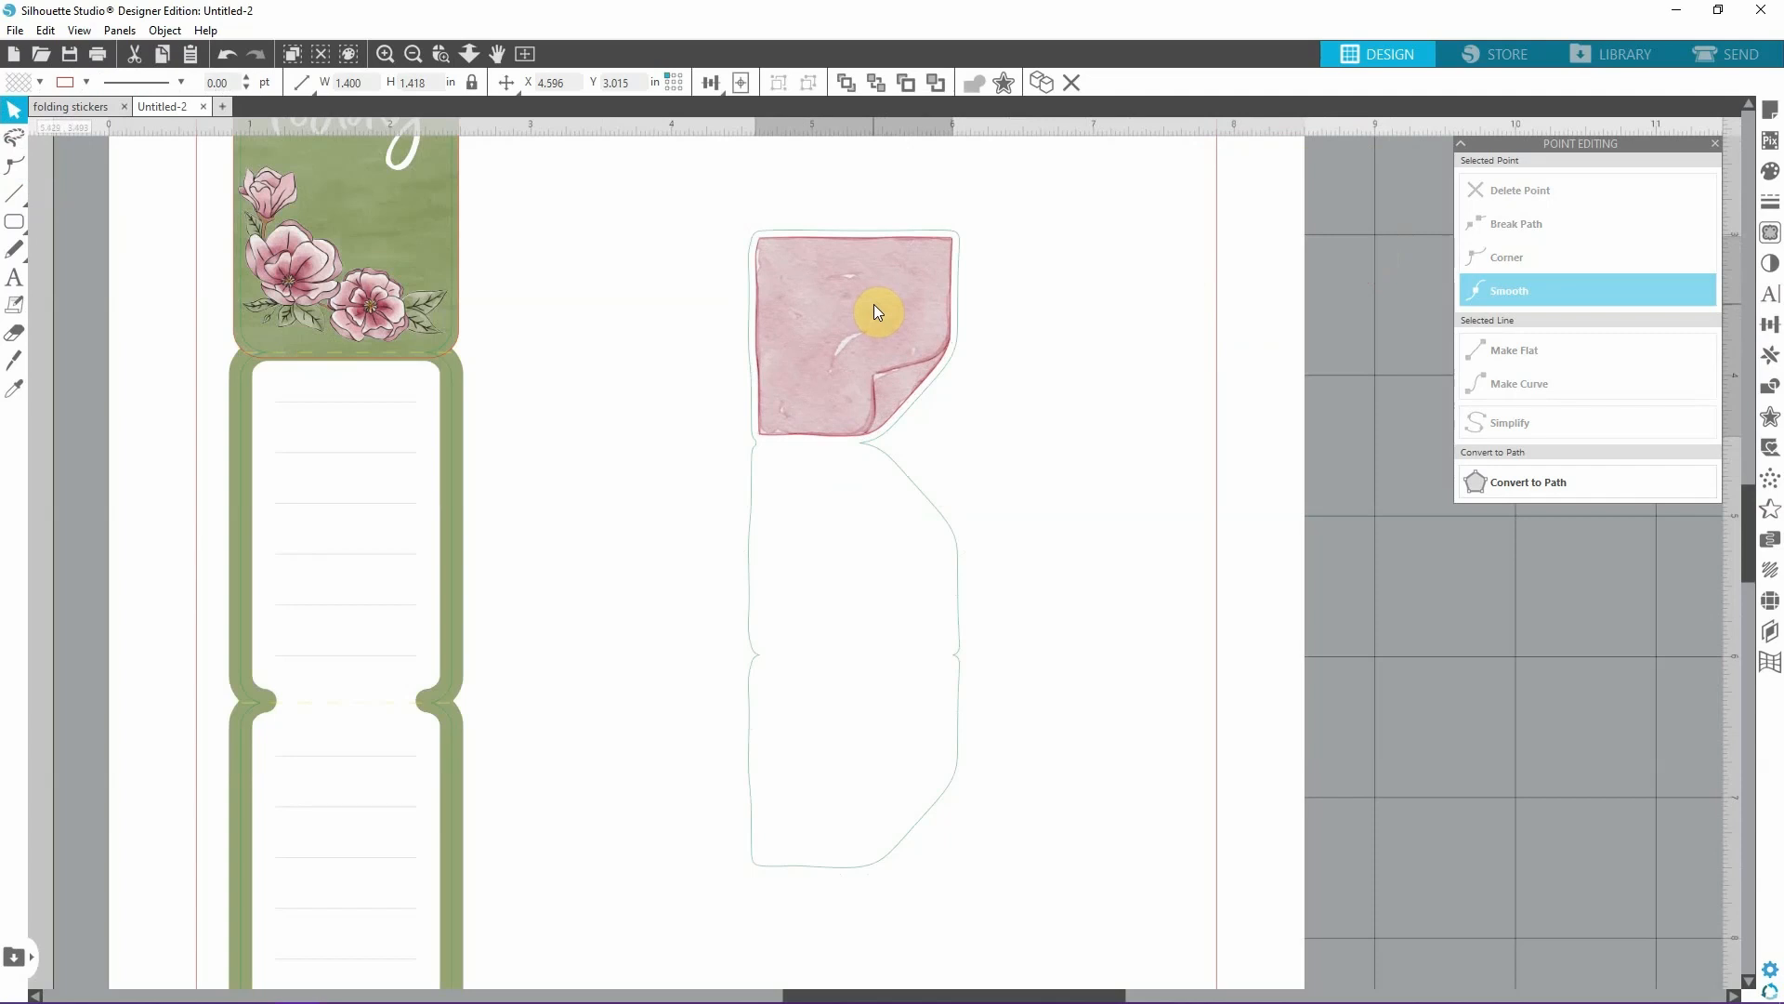
pyautogui.click(656, 181)
# Try to centre the sticky note and the welded outline on each other in both directions.
pyautogui.moveTo(1217, 722); pyautogui.dragTo(1127, 923)
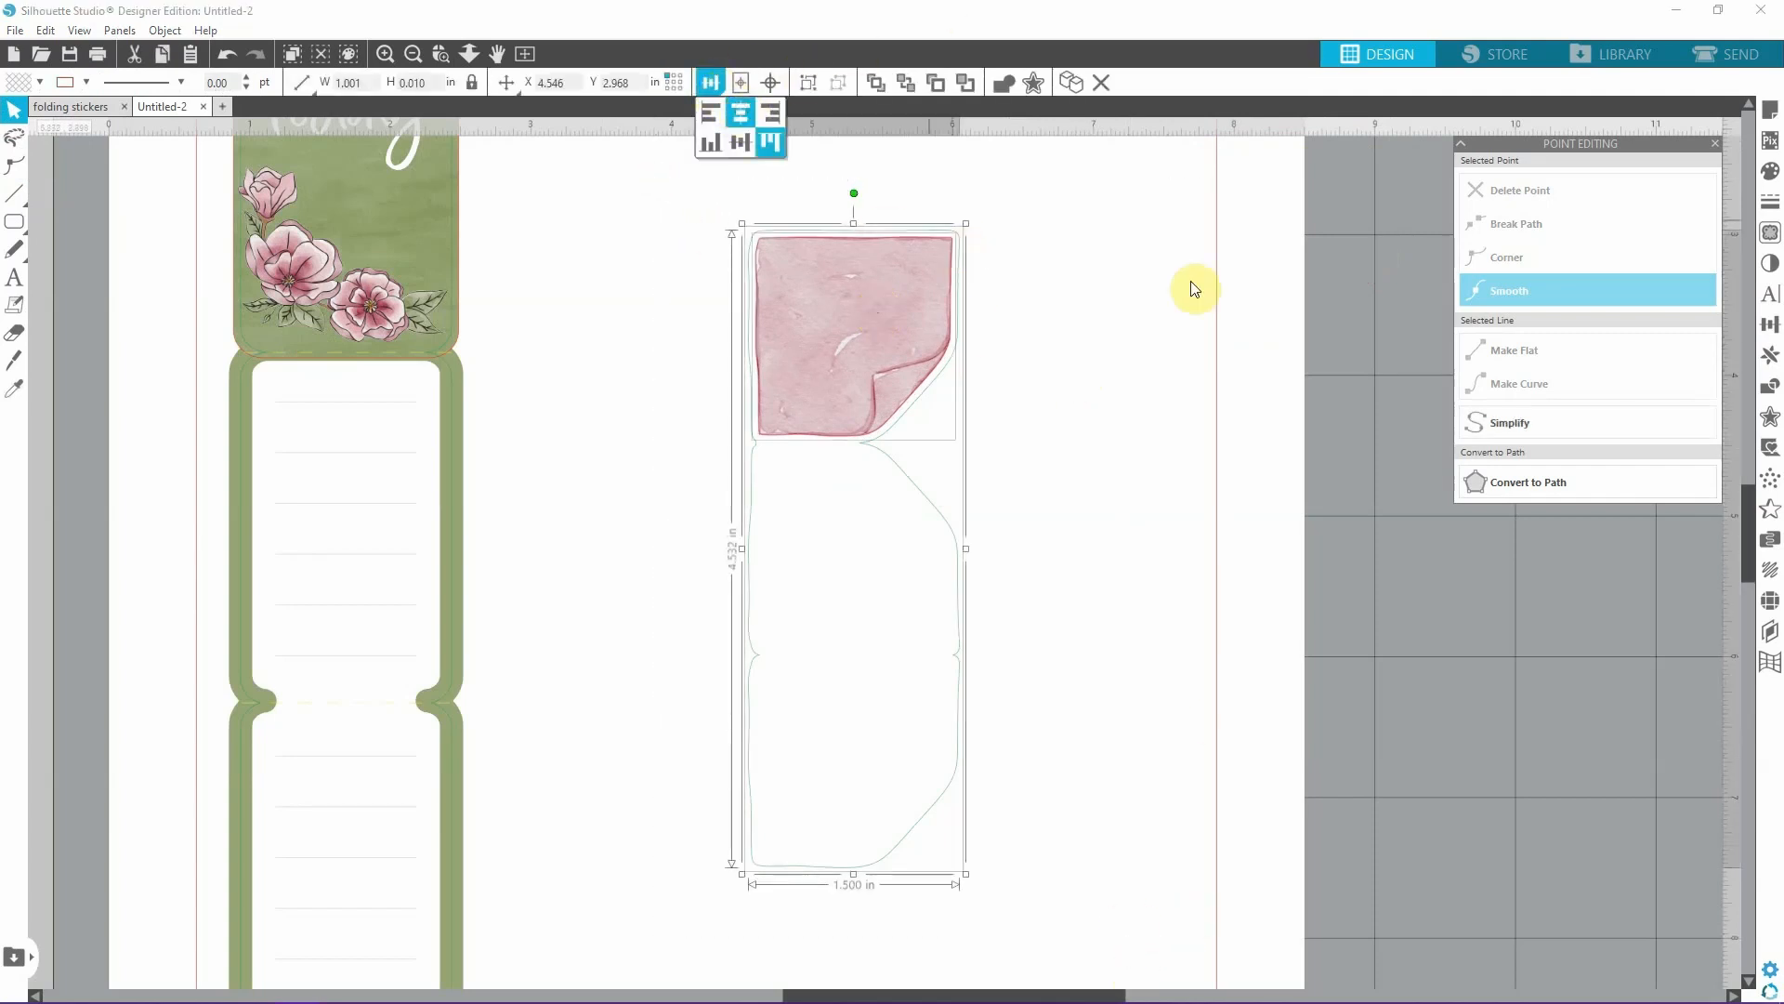
pyautogui.moveTo(714, 194); pyautogui.dragTo(1135, 896)
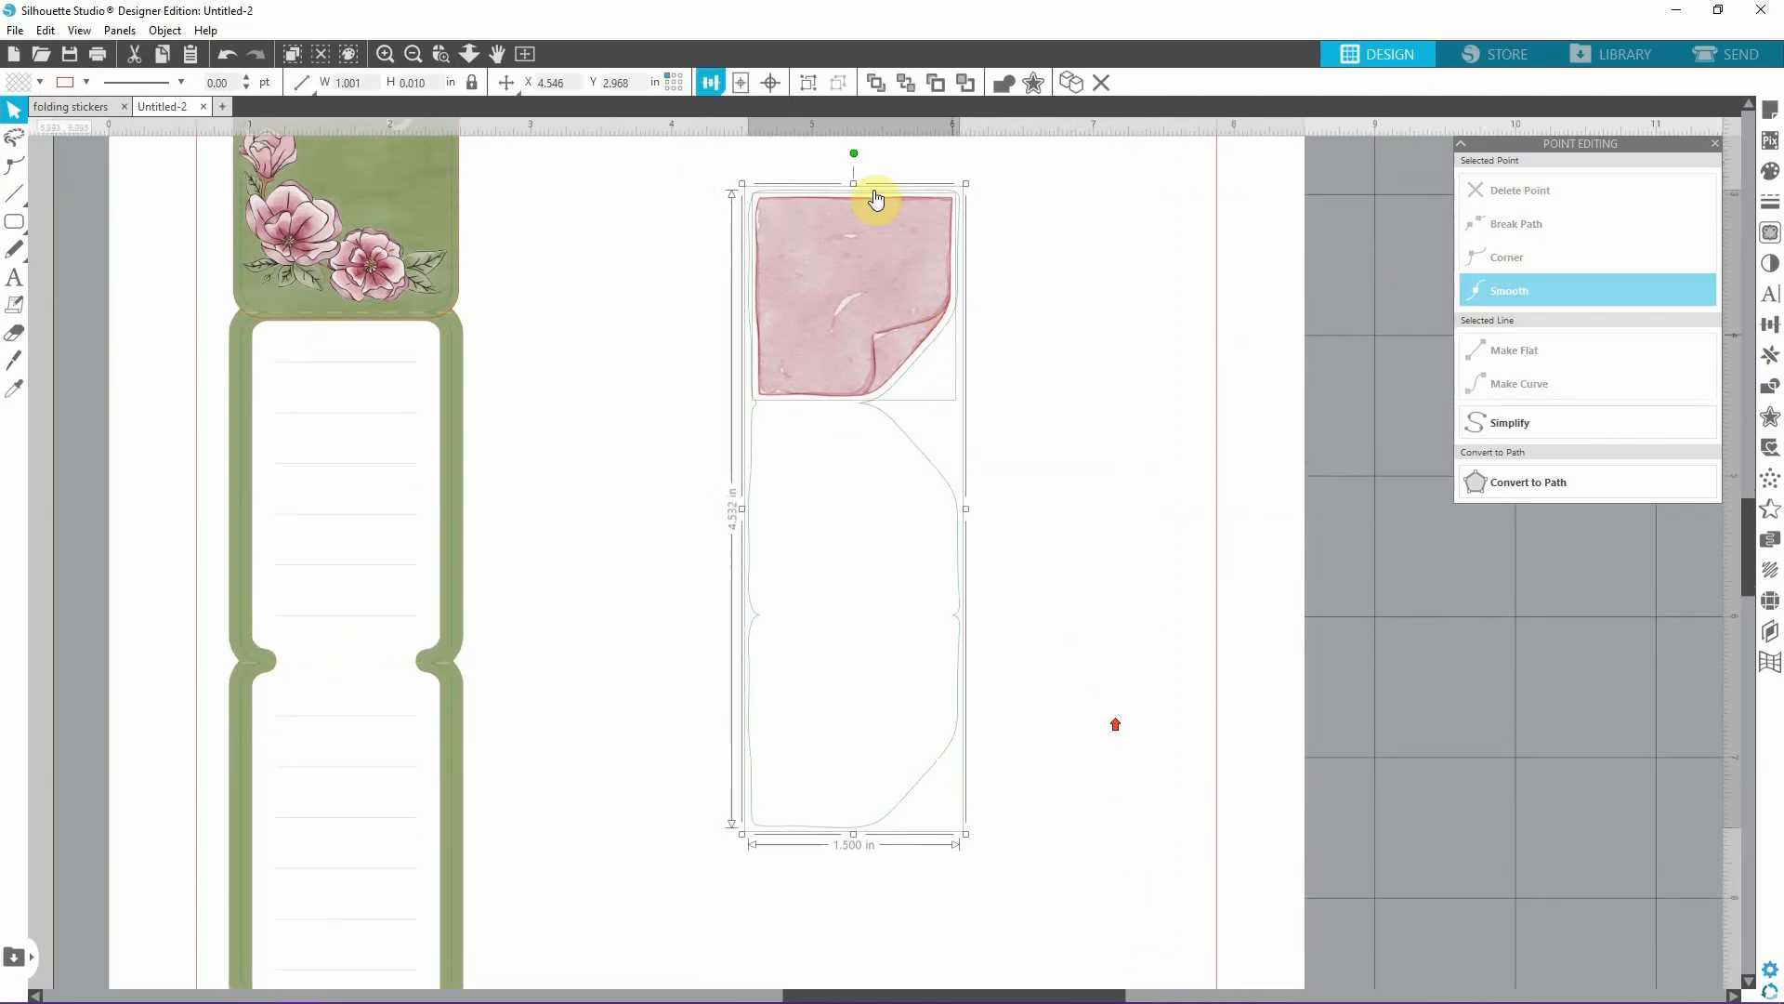
pyautogui.click(775, 82)
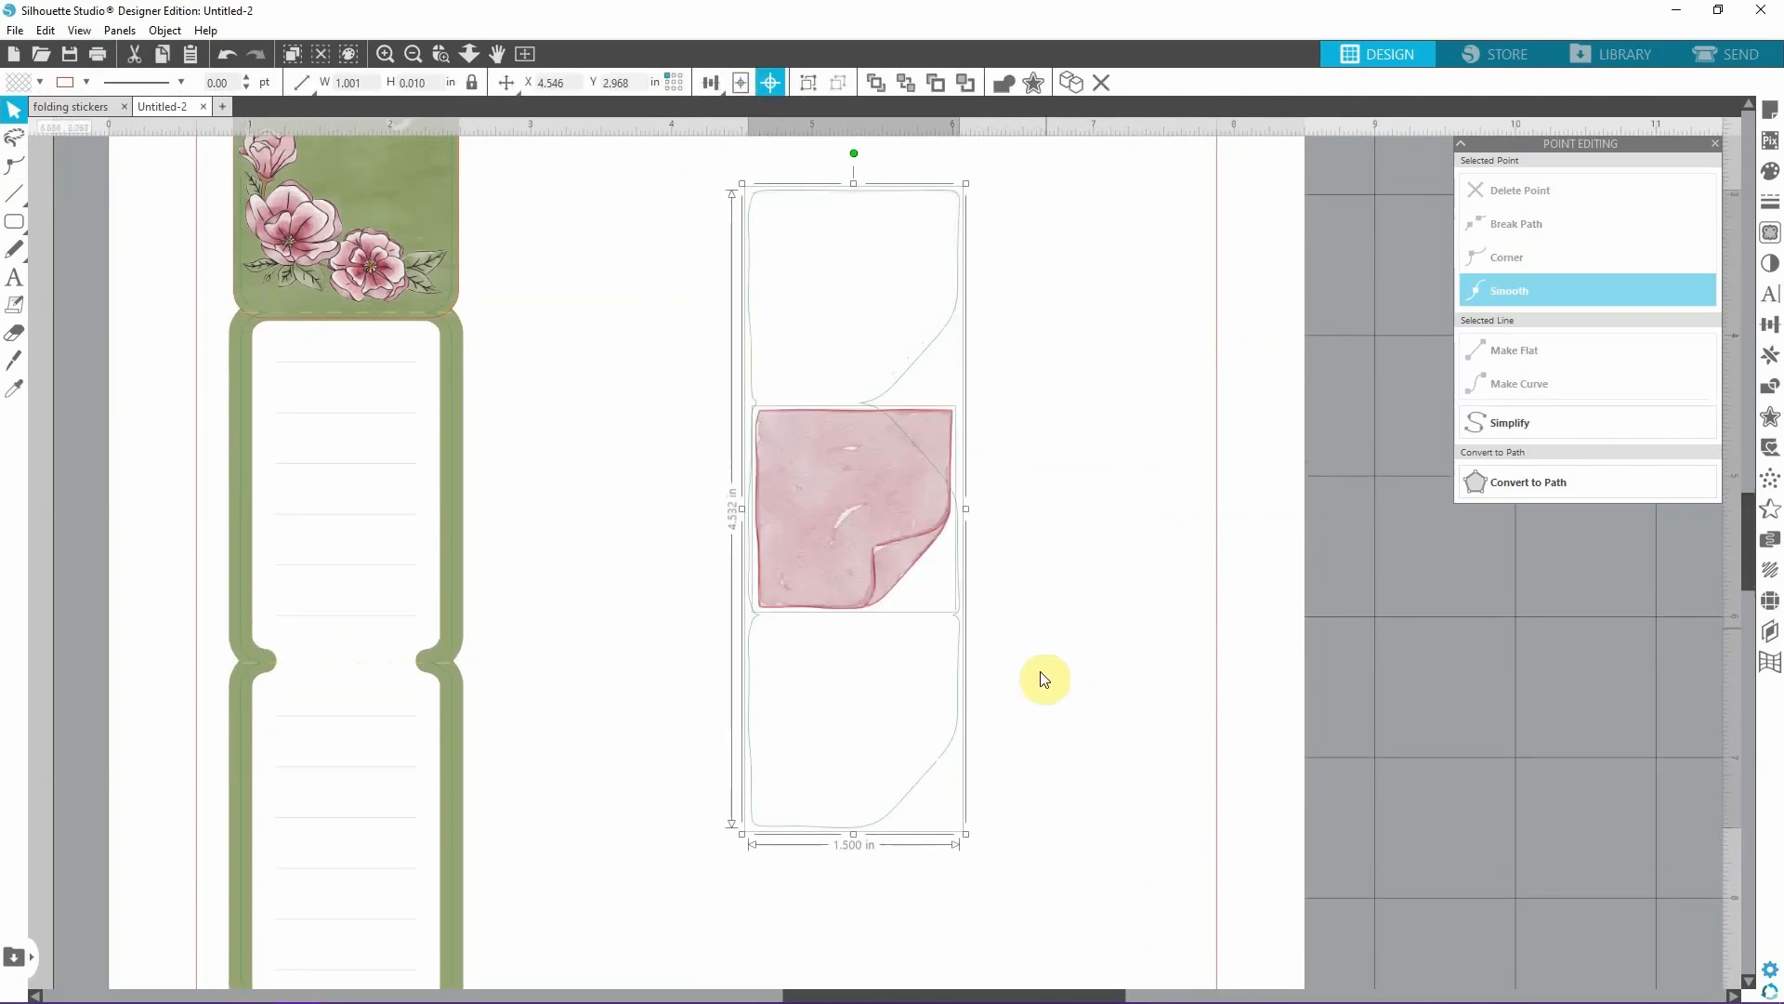
# Return the sticky note to the top panel and centre it horizontally with the welded outline.
pyautogui.click(1127, 610)
pyautogui.moveTo(868, 574); pyautogui.dragTo(850, 329)
pyautogui.click(883, 715)
pyautogui.moveTo(639, 165); pyautogui.dragTo(1077, 897)
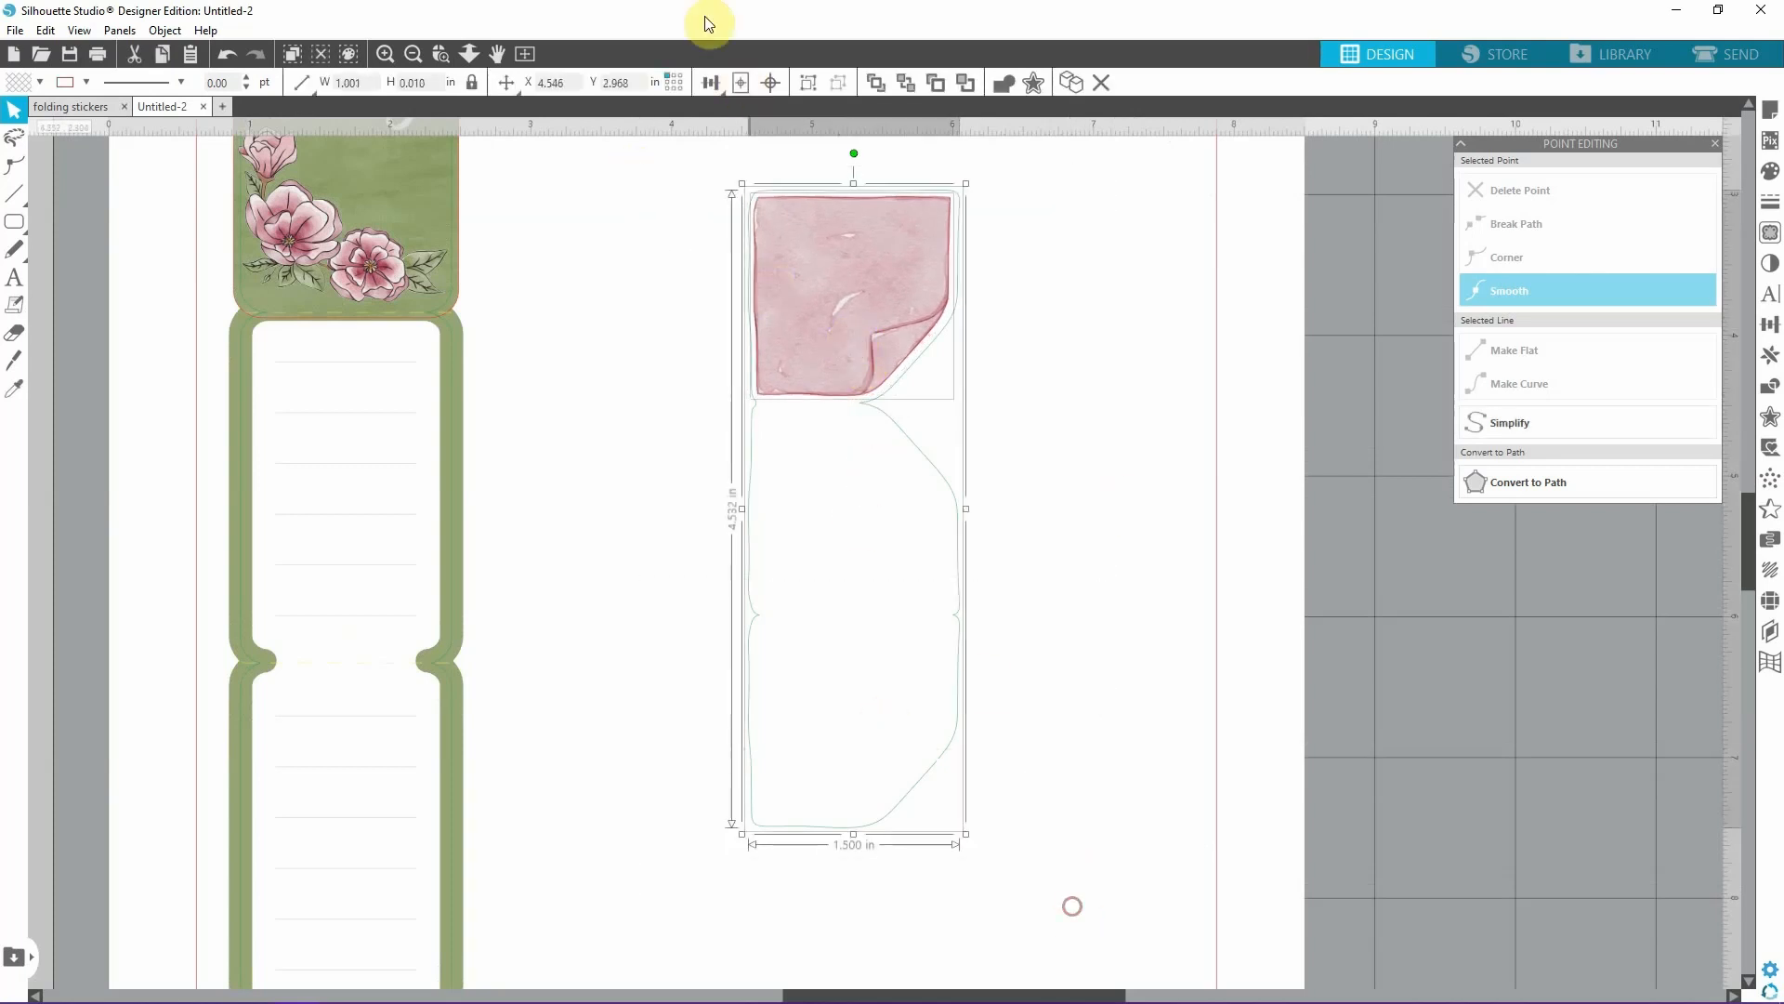
pyautogui.click(712, 83)
pyautogui.click(741, 114)
pyautogui.click(1130, 387)
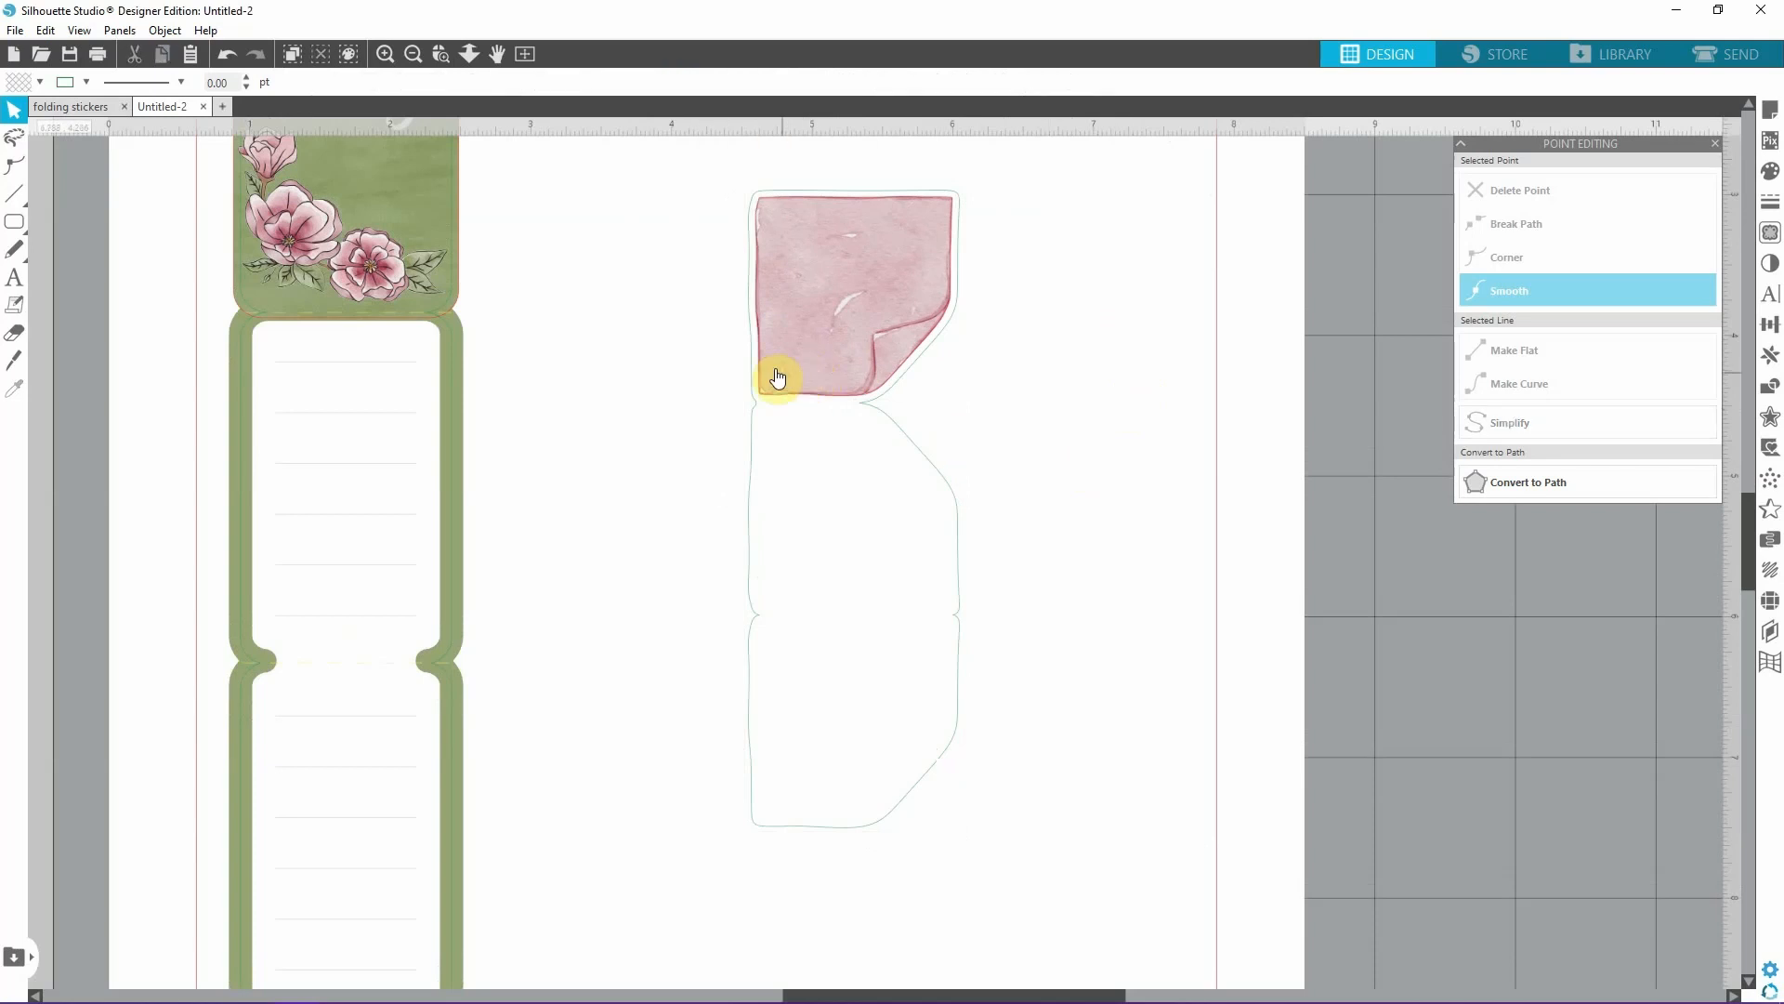
pyautogui.click(847, 370)
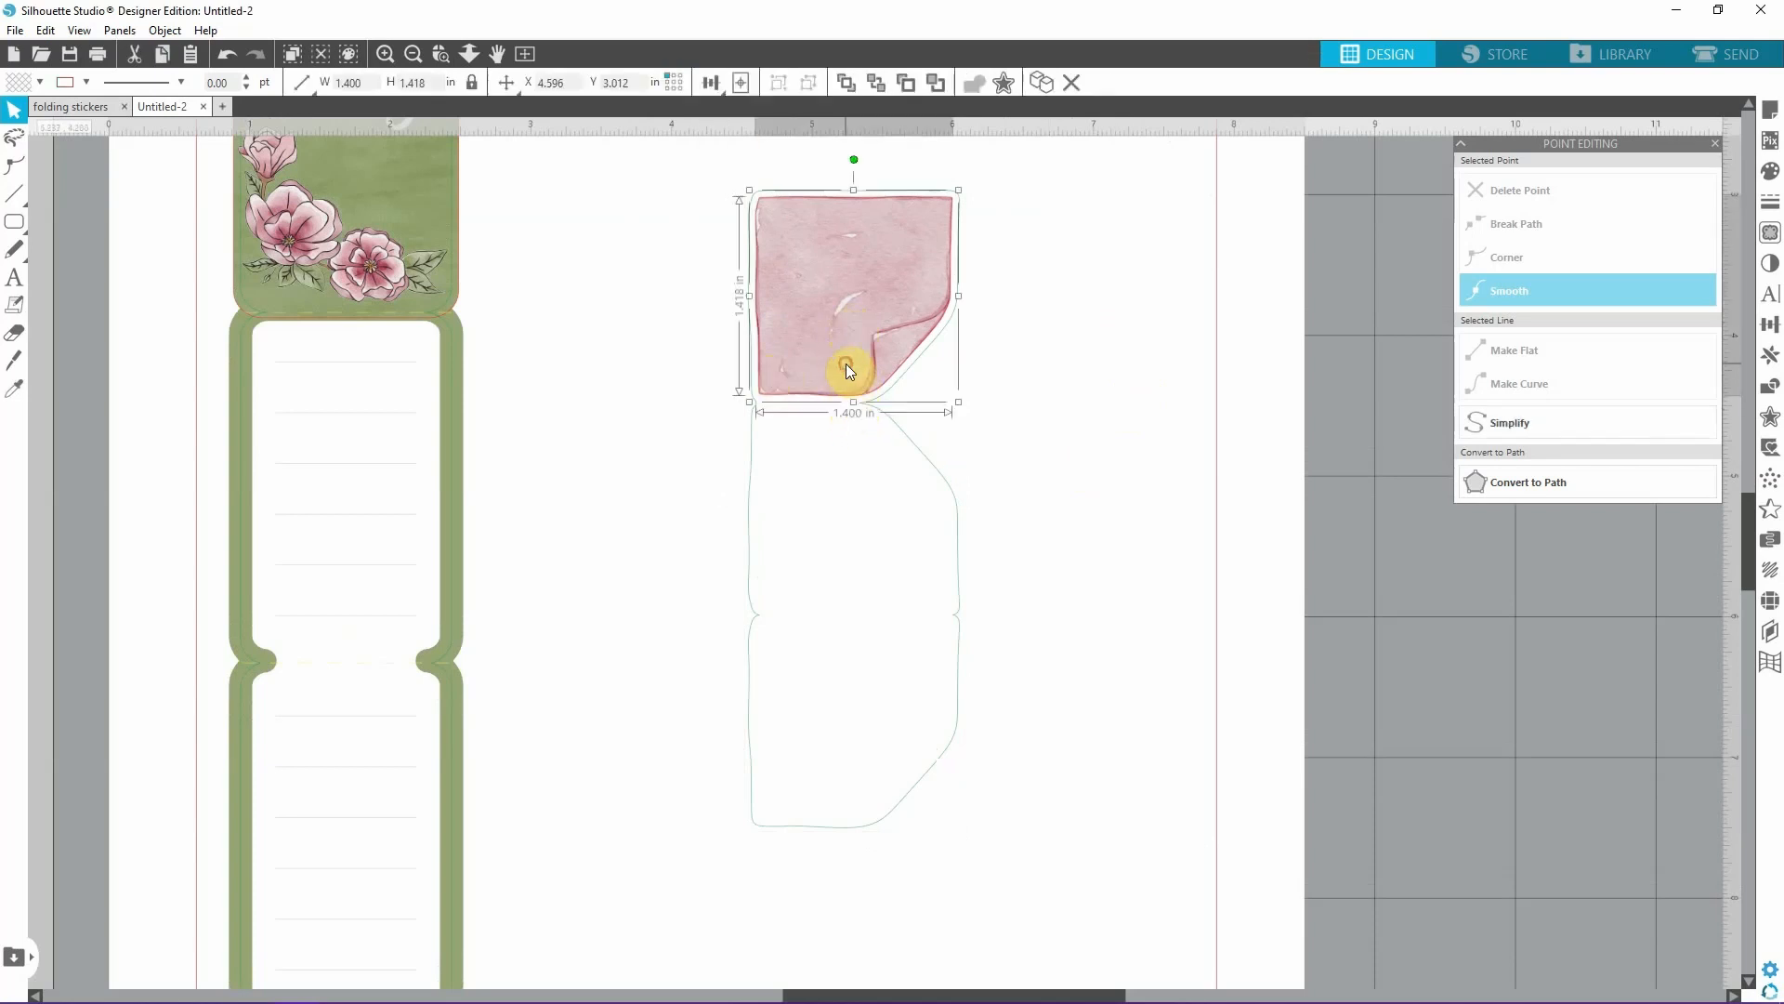
pyautogui.click(1182, 384)
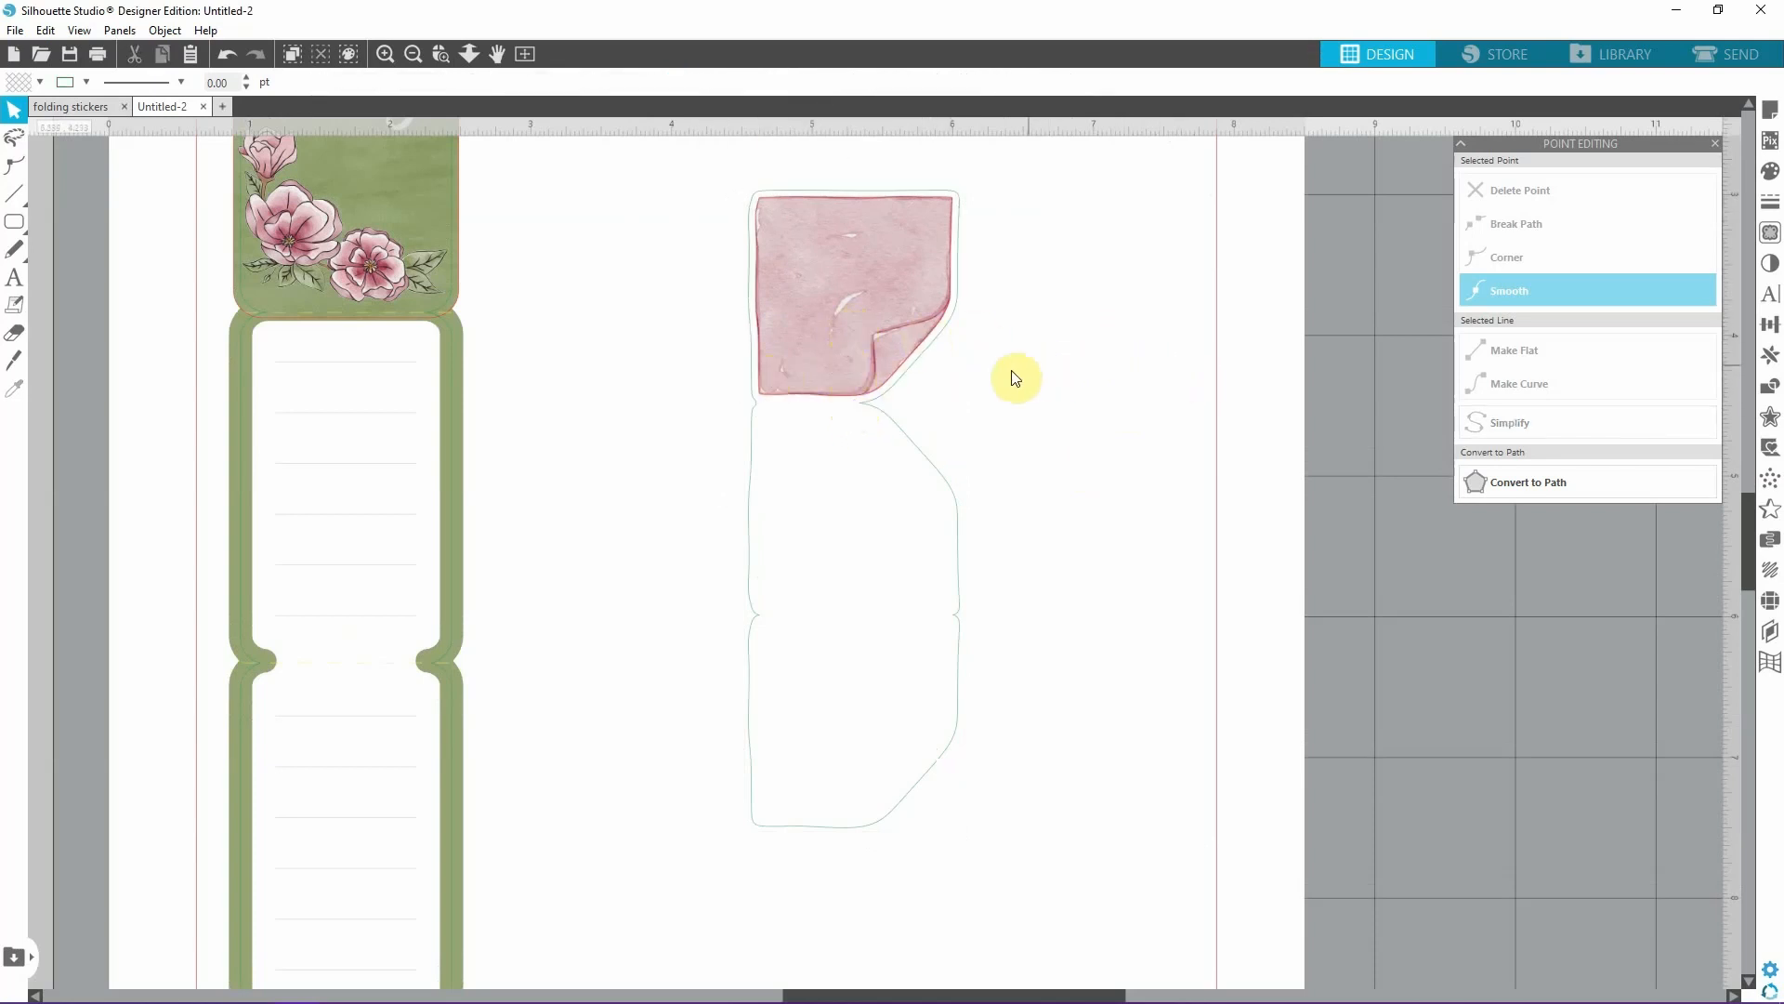
pyautogui.click(414, 54)
pyautogui.click(414, 54)
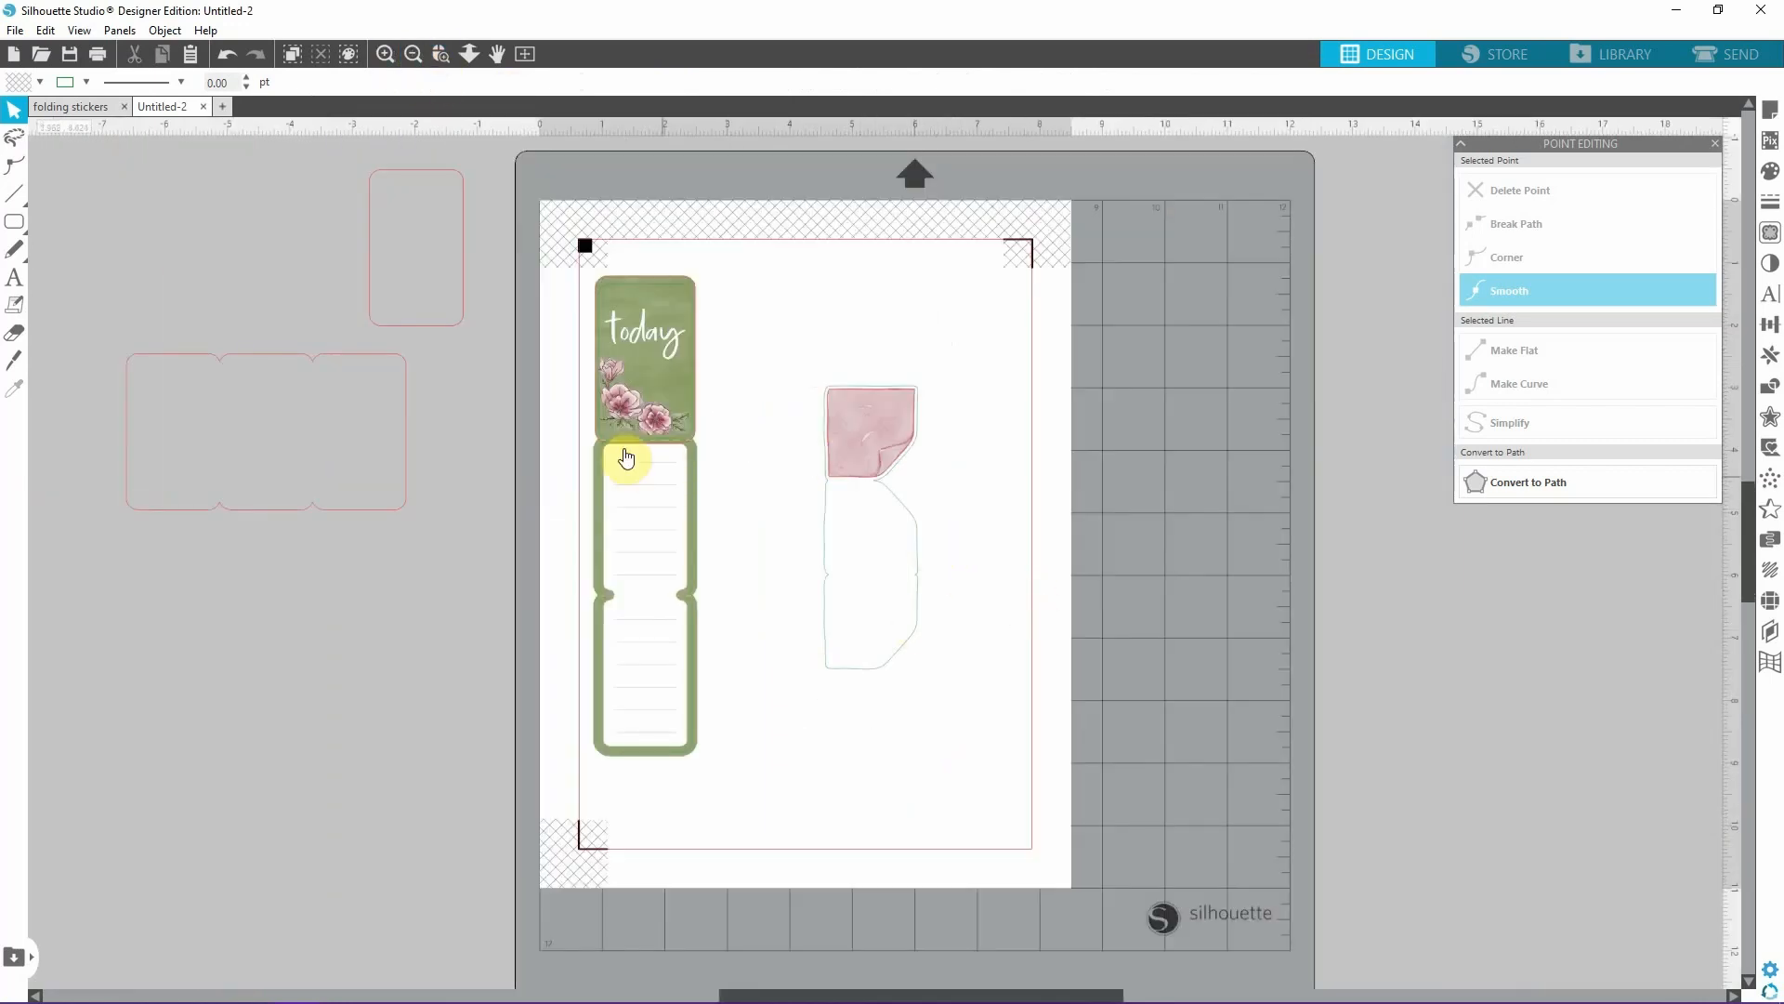
pyautogui.click(386, 55)
# Copy the lower dashed fold line of the "today" sticker and place the copy across the welded outline's upper fold.
pyautogui.click(364, 312)
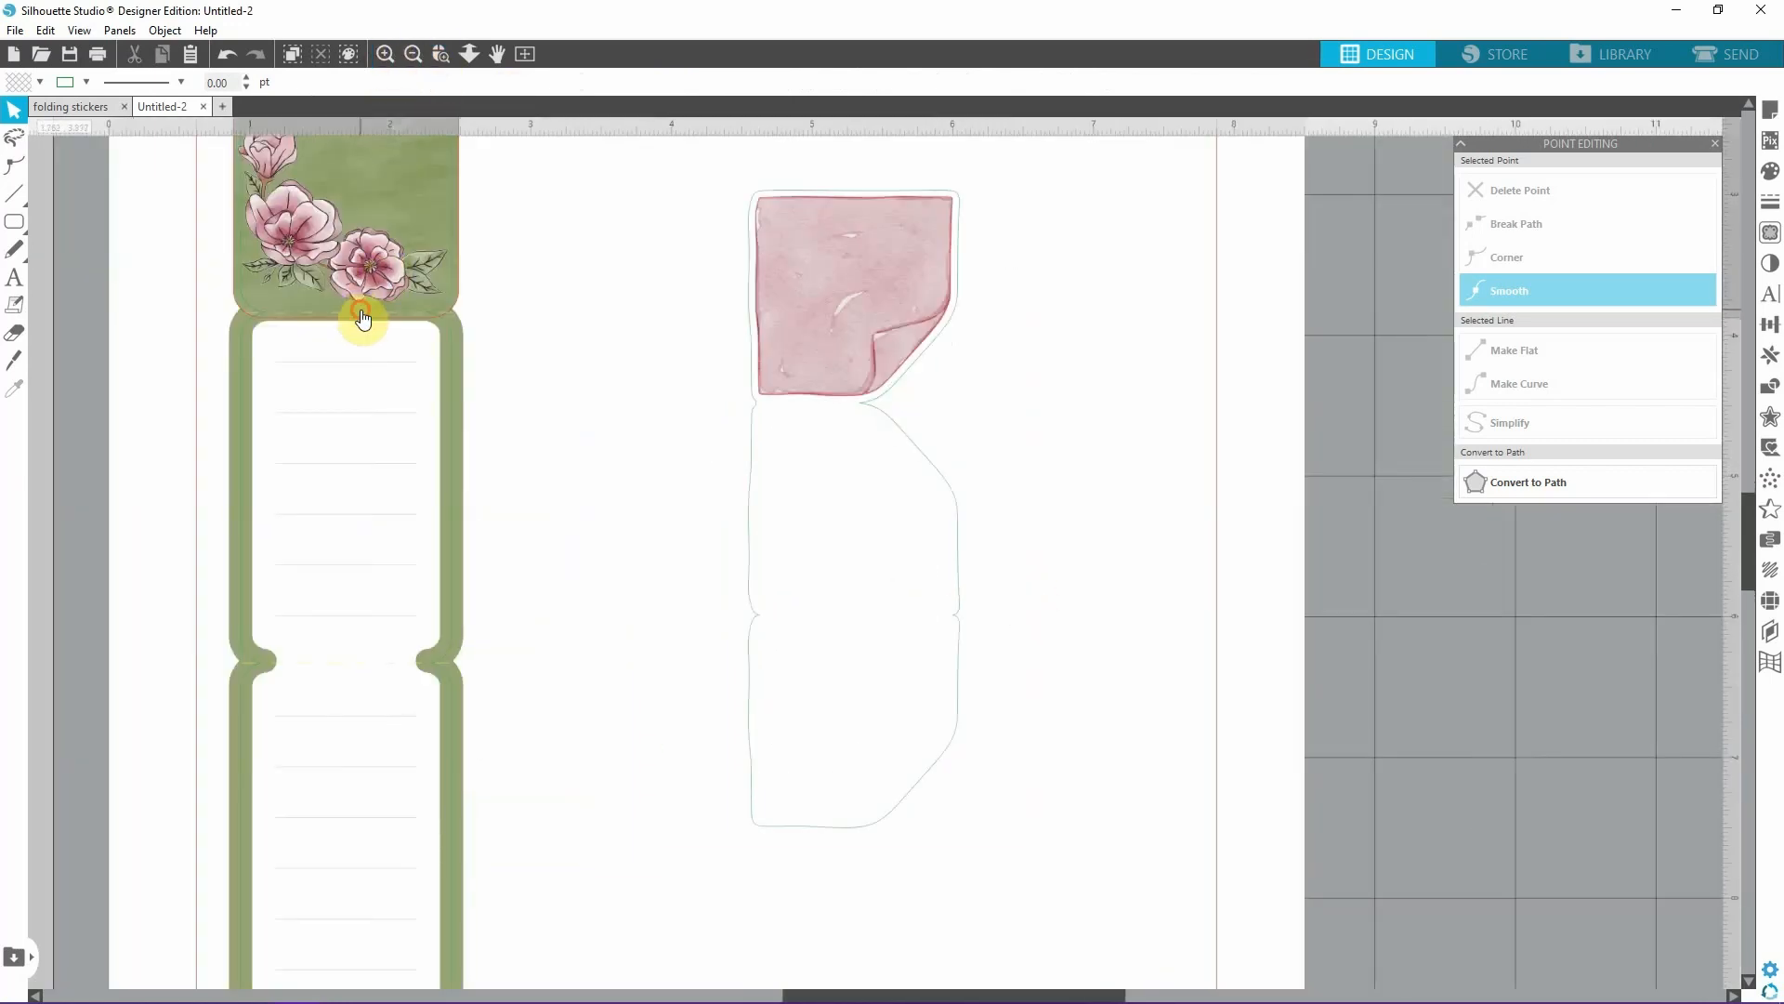
pyautogui.click(598, 358)
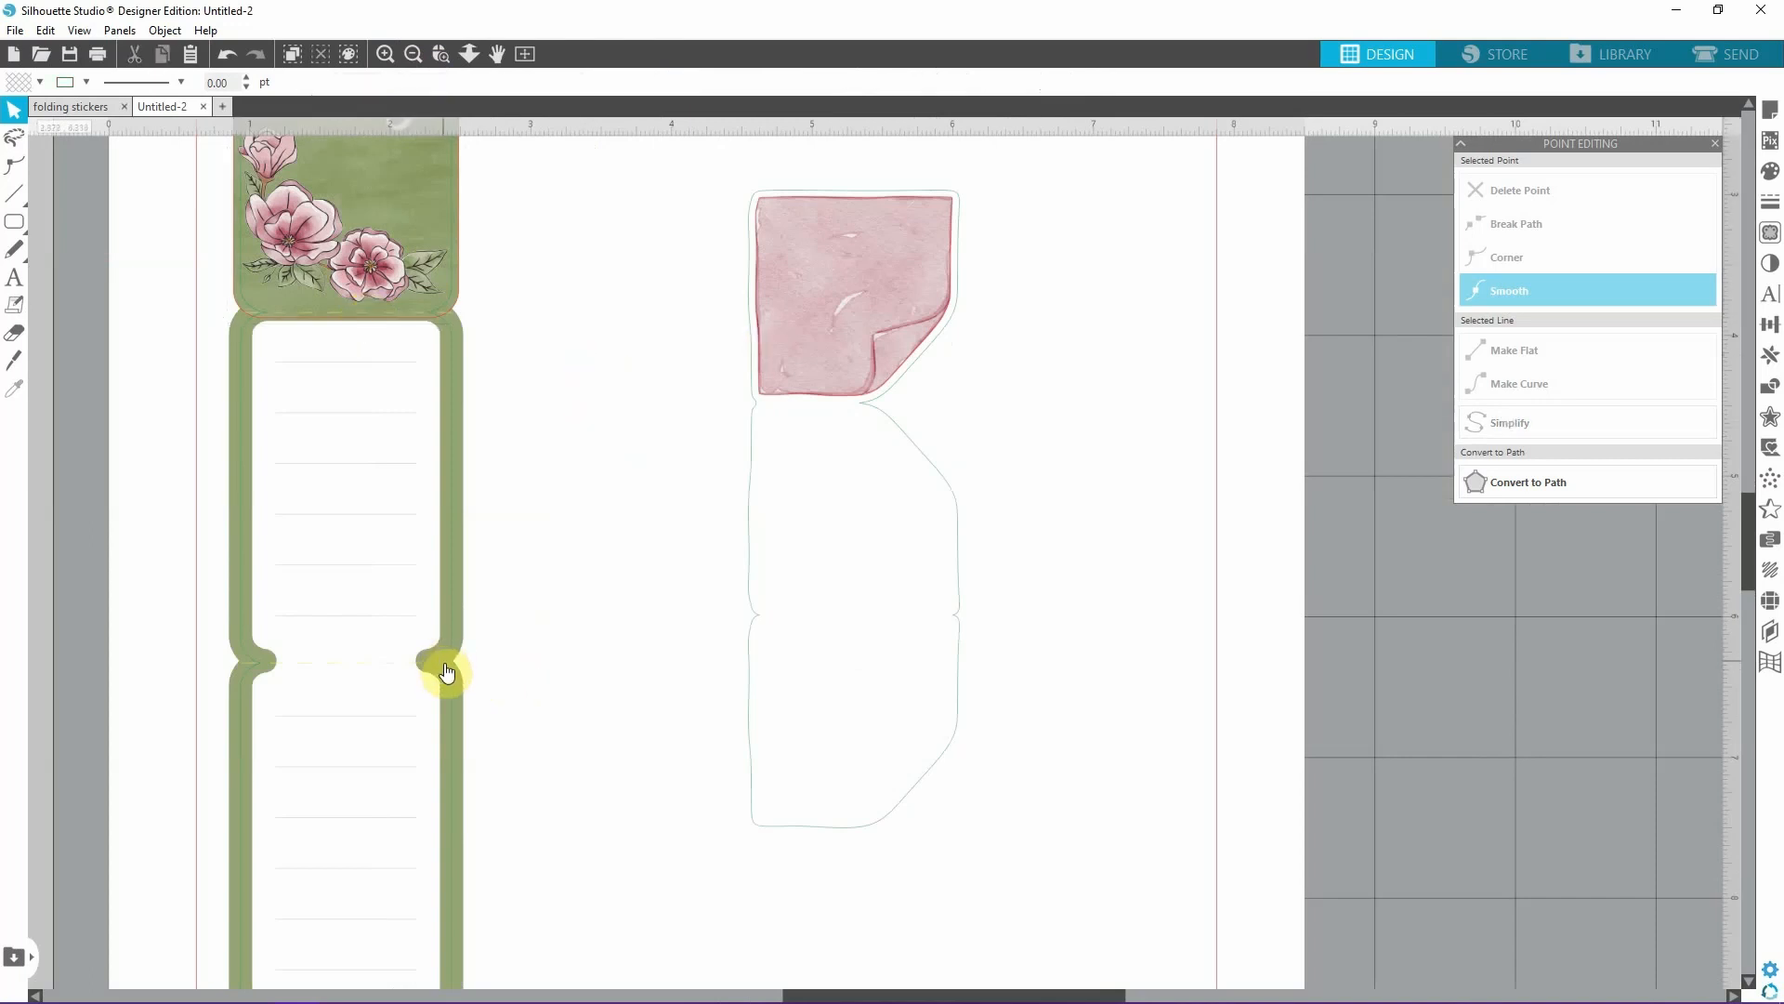
pyautogui.click(446, 664)
pyautogui.hotkey('ctrl', 'c')
pyautogui.hotkey('ctrl', 'v')
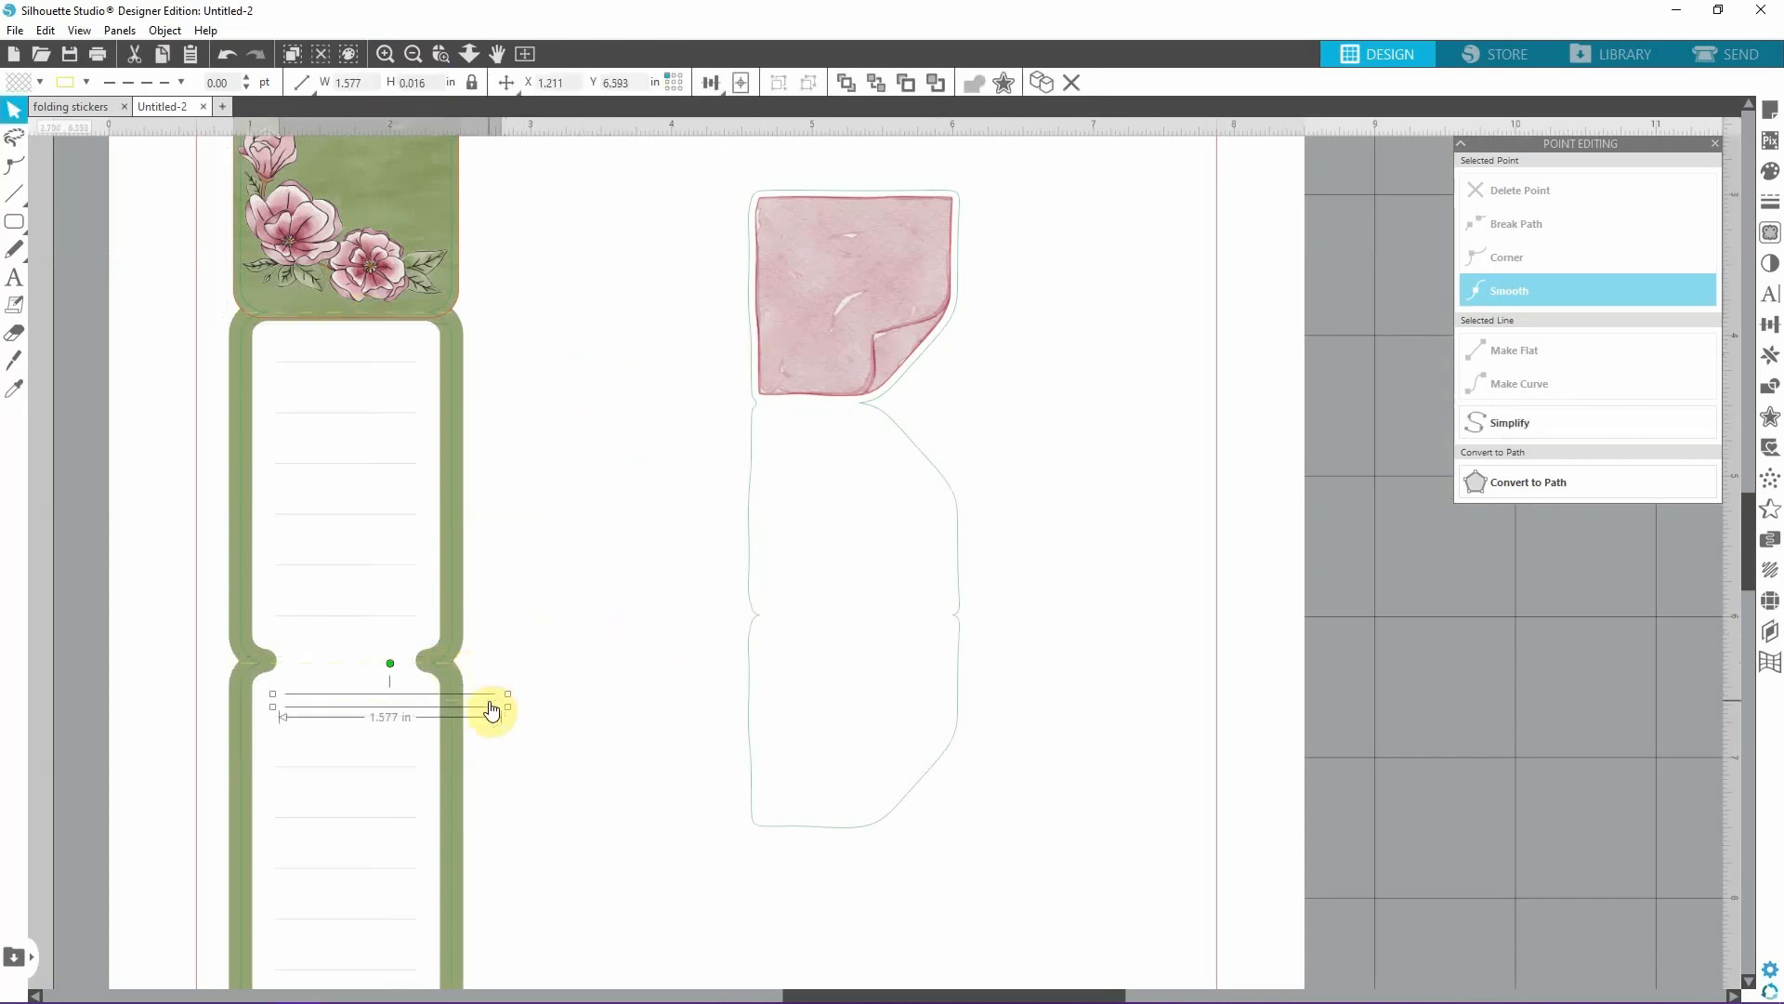
pyautogui.moveTo(493, 711); pyautogui.dragTo(940, 404)
# Change the line colour of the dashed fold line across the sticky note outline's upper fold to blue.
pyautogui.click(387, 55)
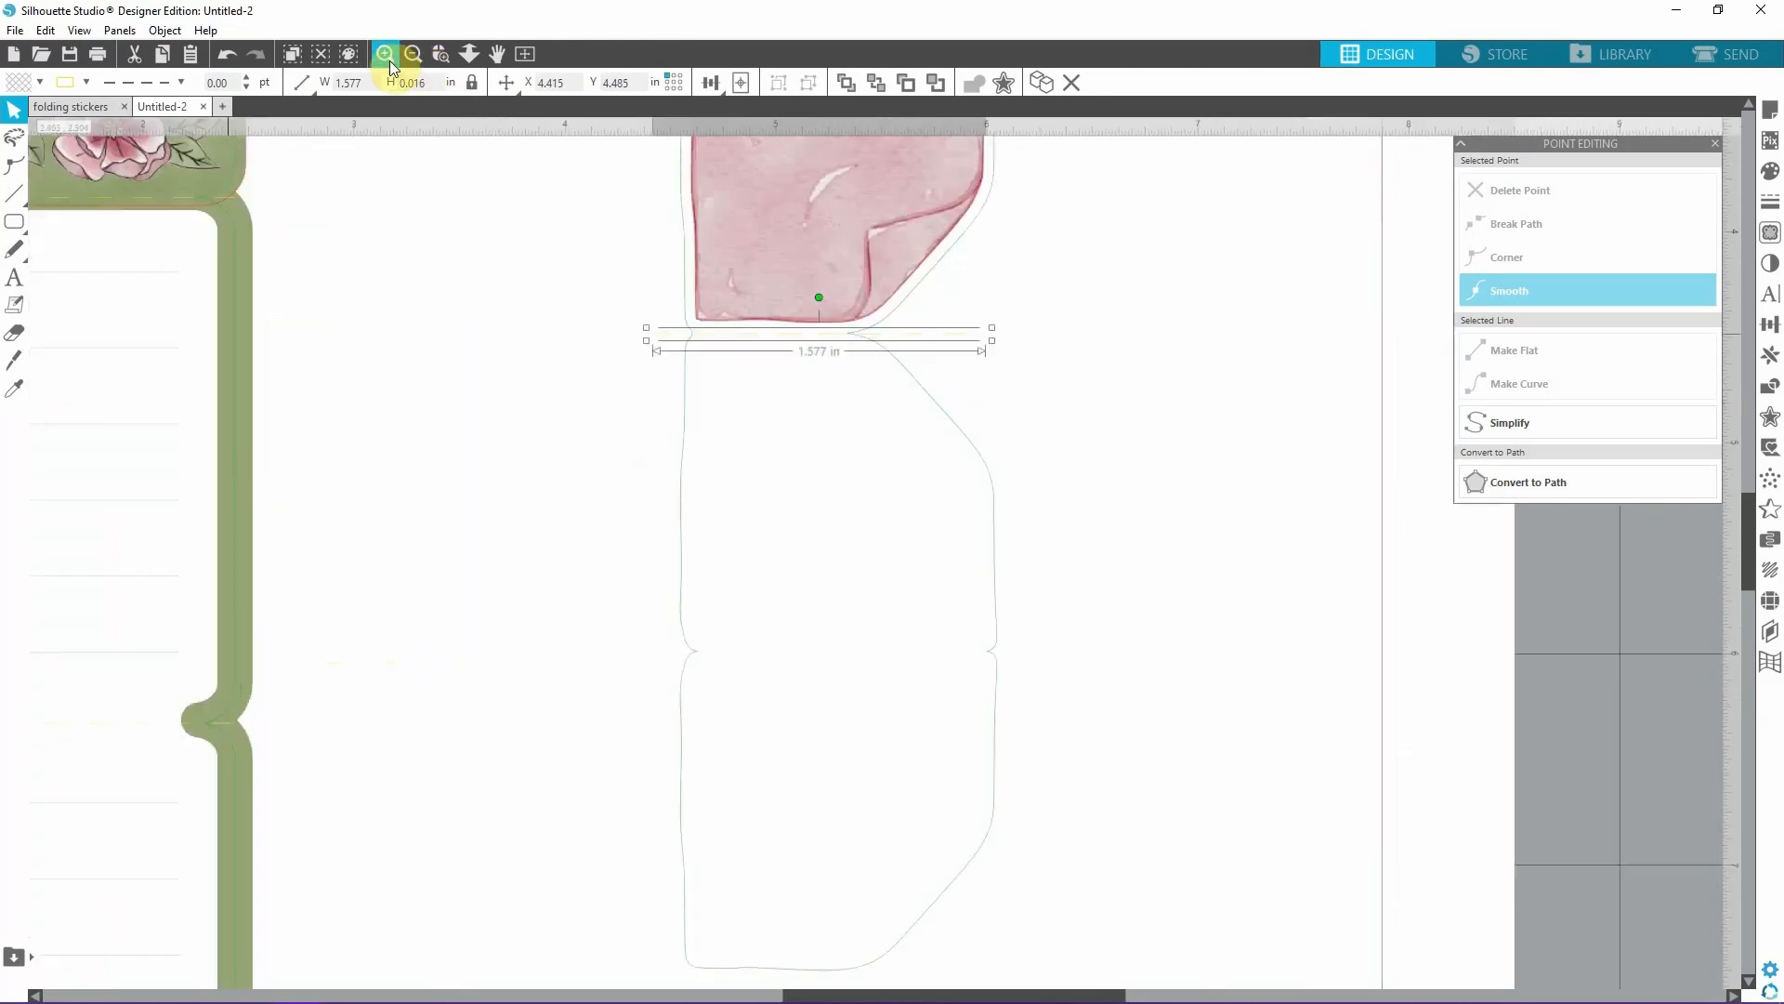
pyautogui.click(389, 62)
pyautogui.scroll(1, 1080, 446)
pyautogui.click(88, 83)
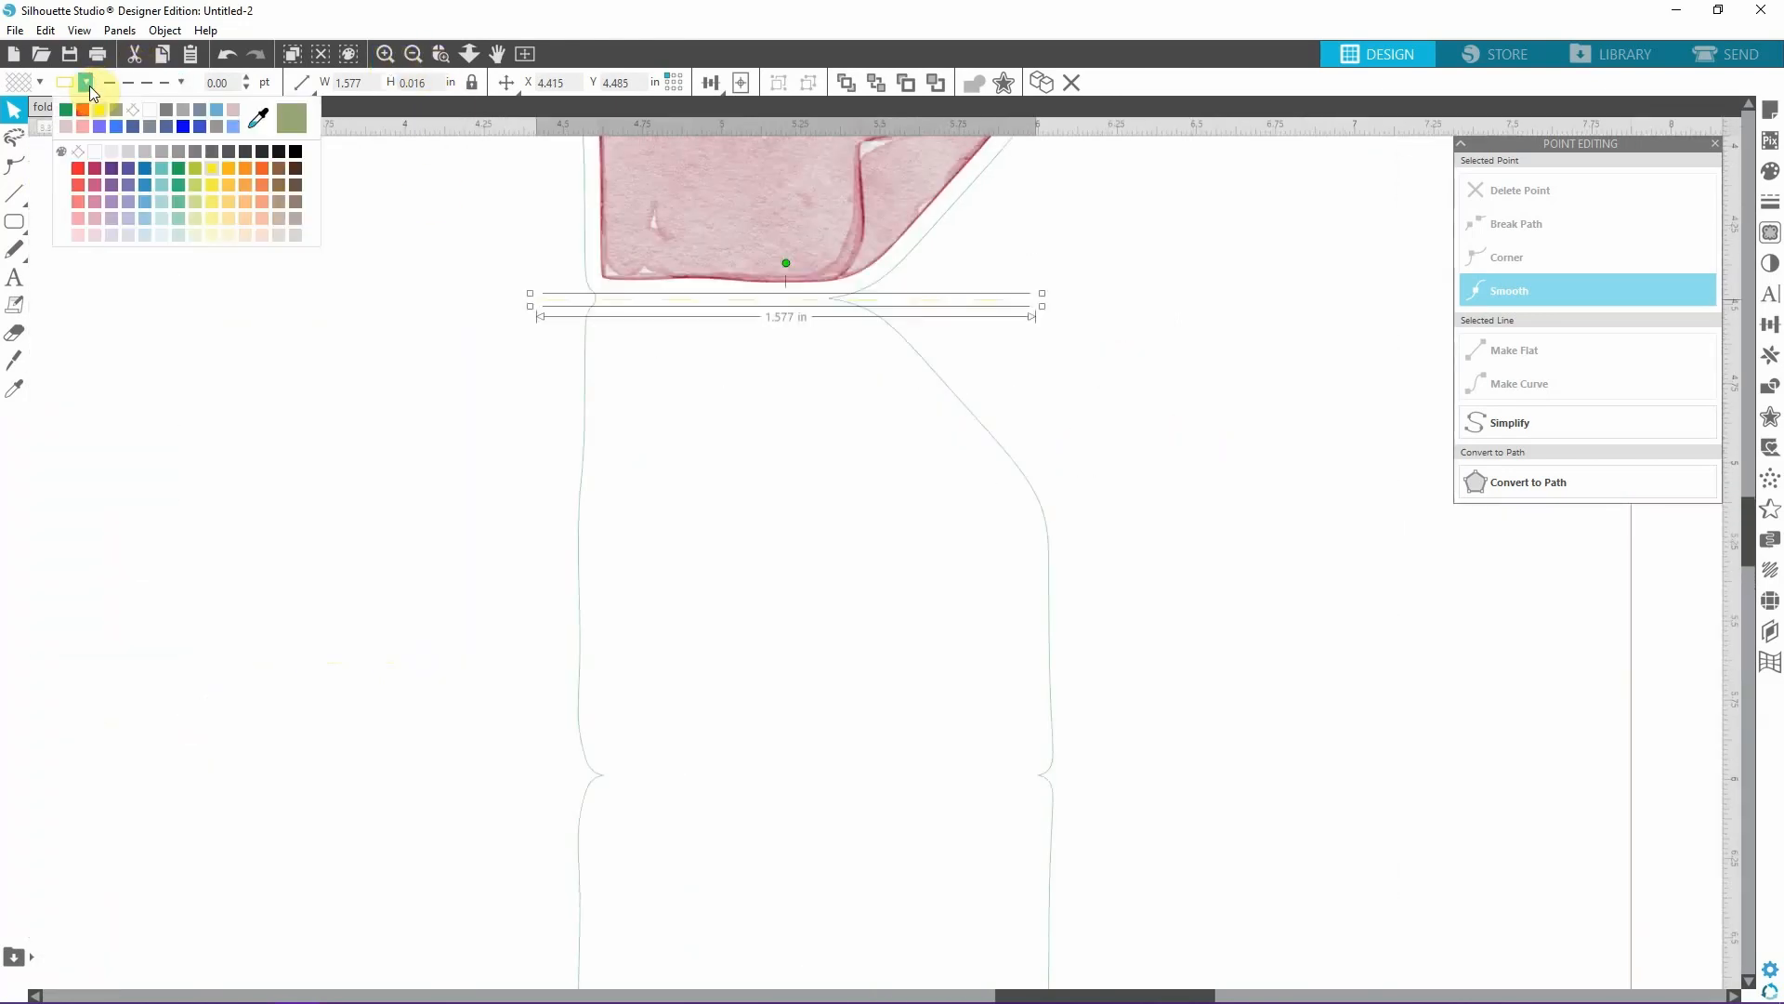
pyautogui.click(183, 126)
pyautogui.click(1021, 357)
# Align the blue dashed line with the upper fold notches and shorten it to about 1.17 in, slightly past both notches.
pyautogui.moveTo(936, 300); pyautogui.dragTo(938, 298)
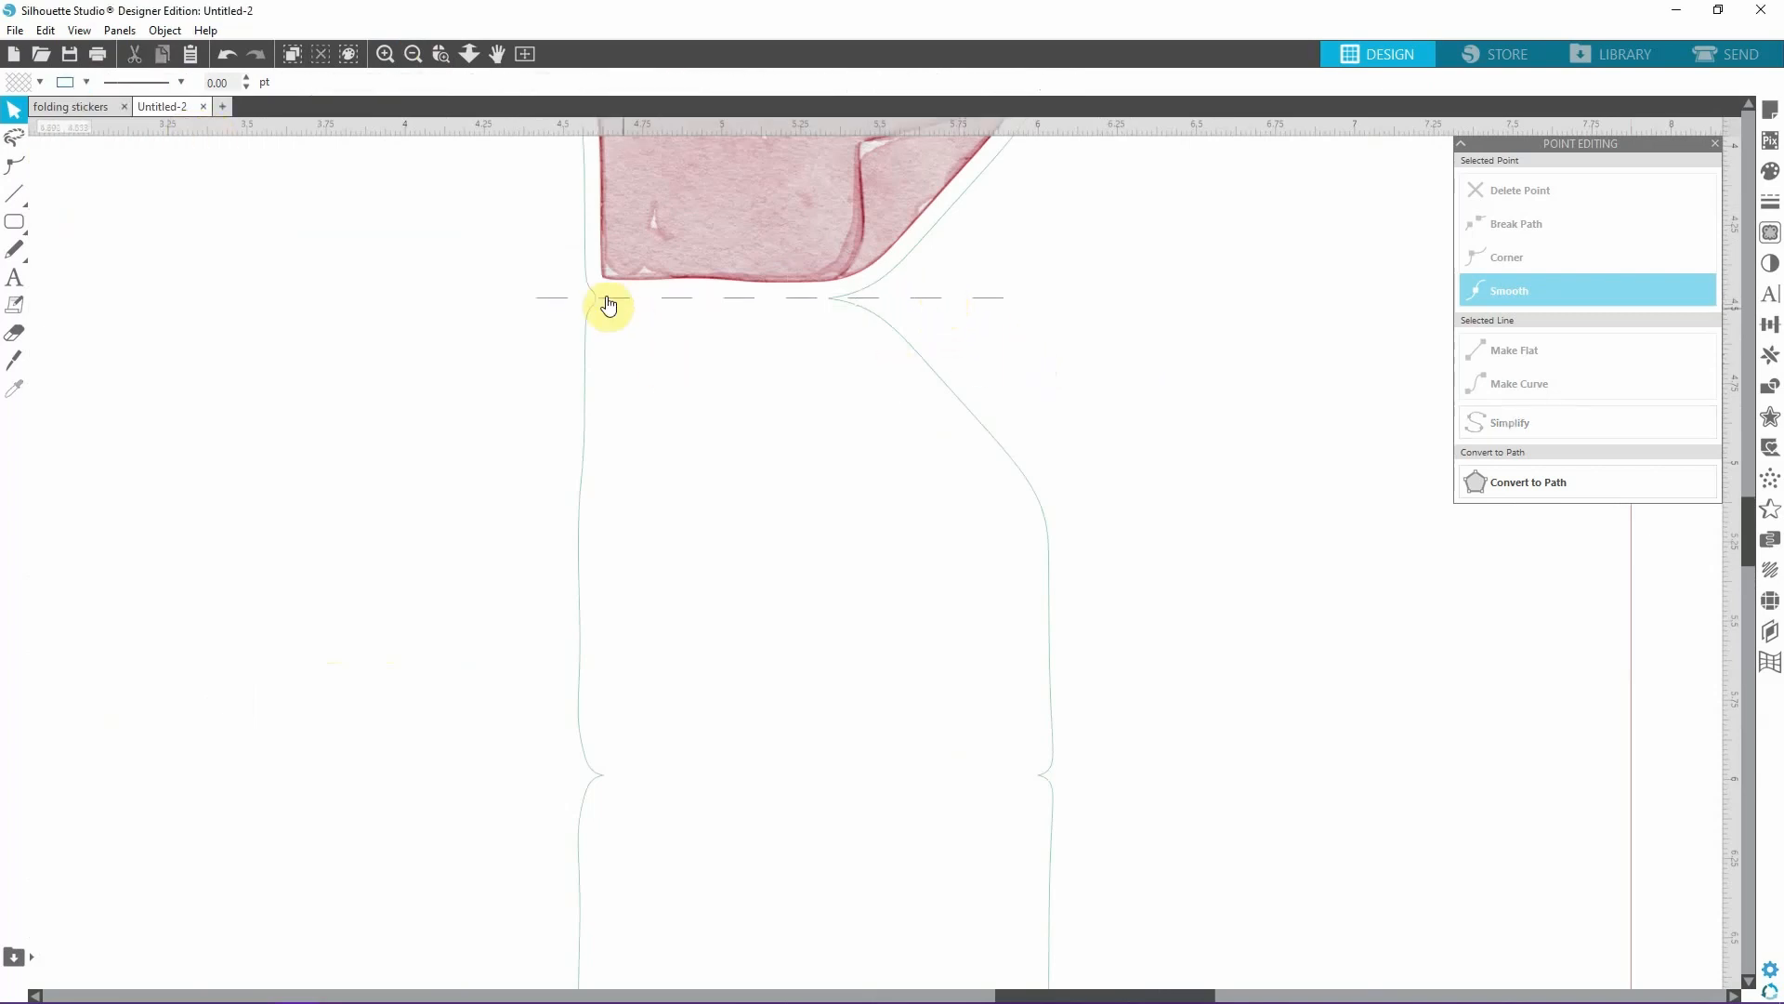
pyautogui.click(1013, 302)
pyautogui.press('Right')
pyautogui.press('Right')
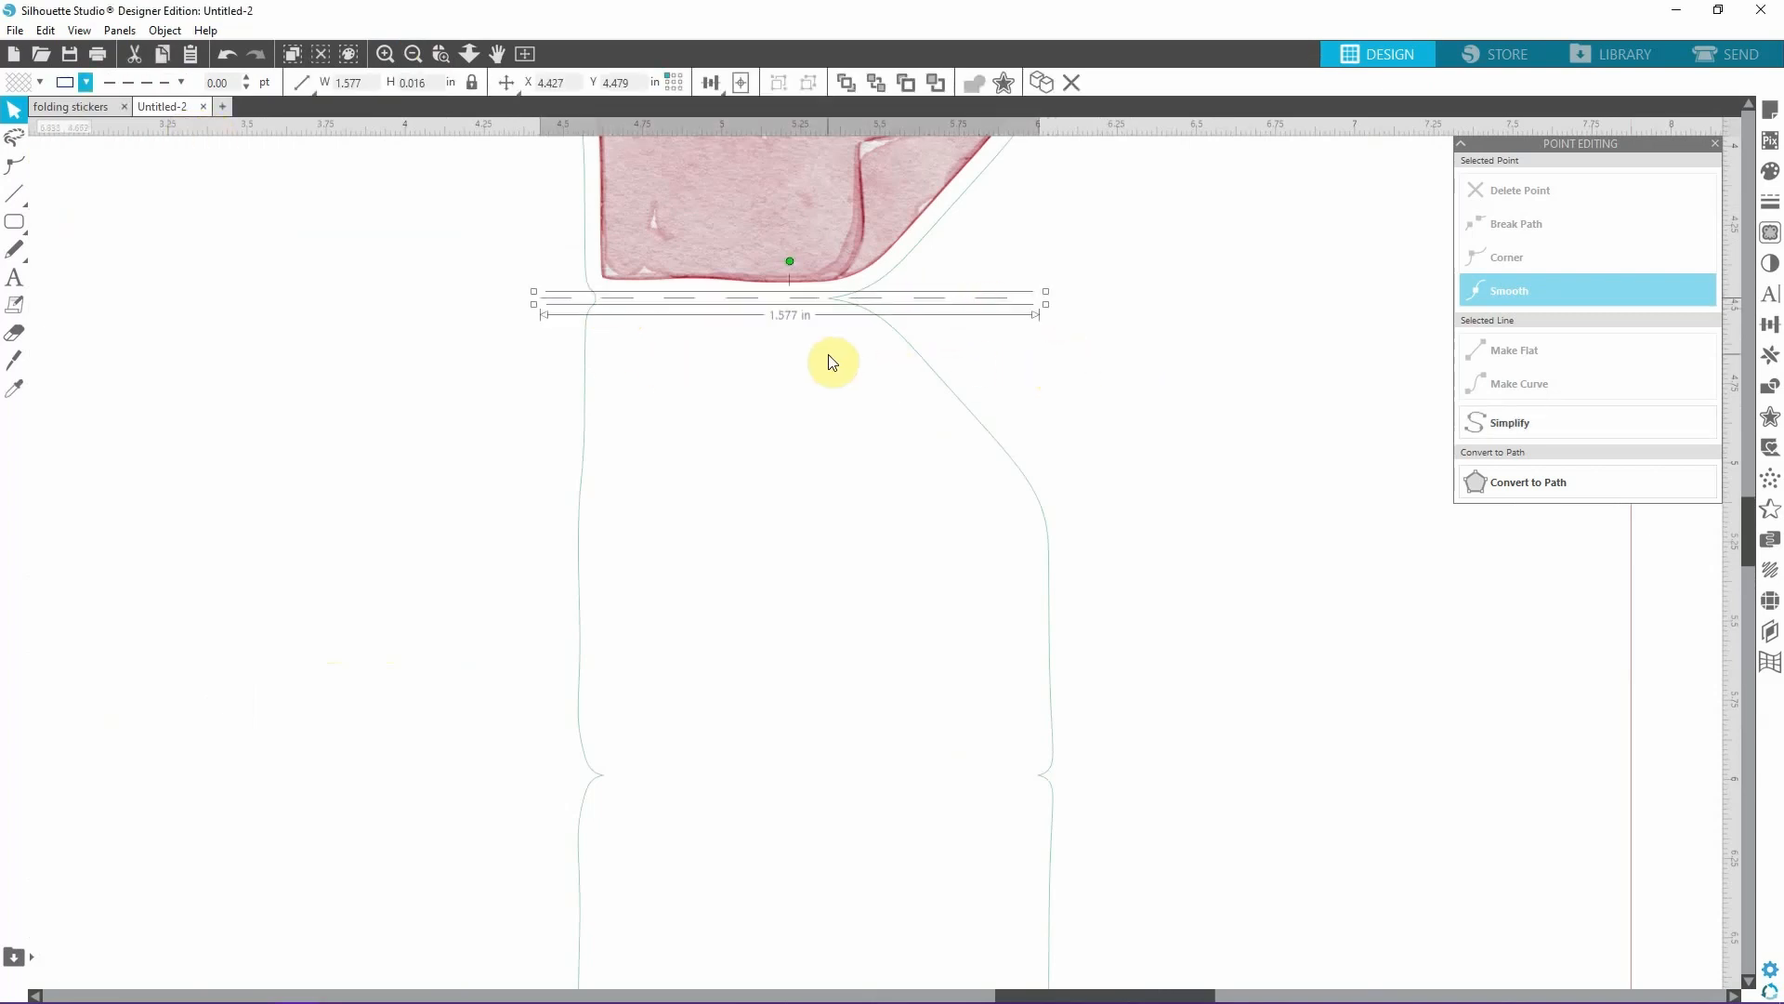
pyautogui.moveTo(1046, 306); pyautogui.dragTo(869, 306)
pyautogui.moveTo(551, 308); pyautogui.dragTo(543, 307)
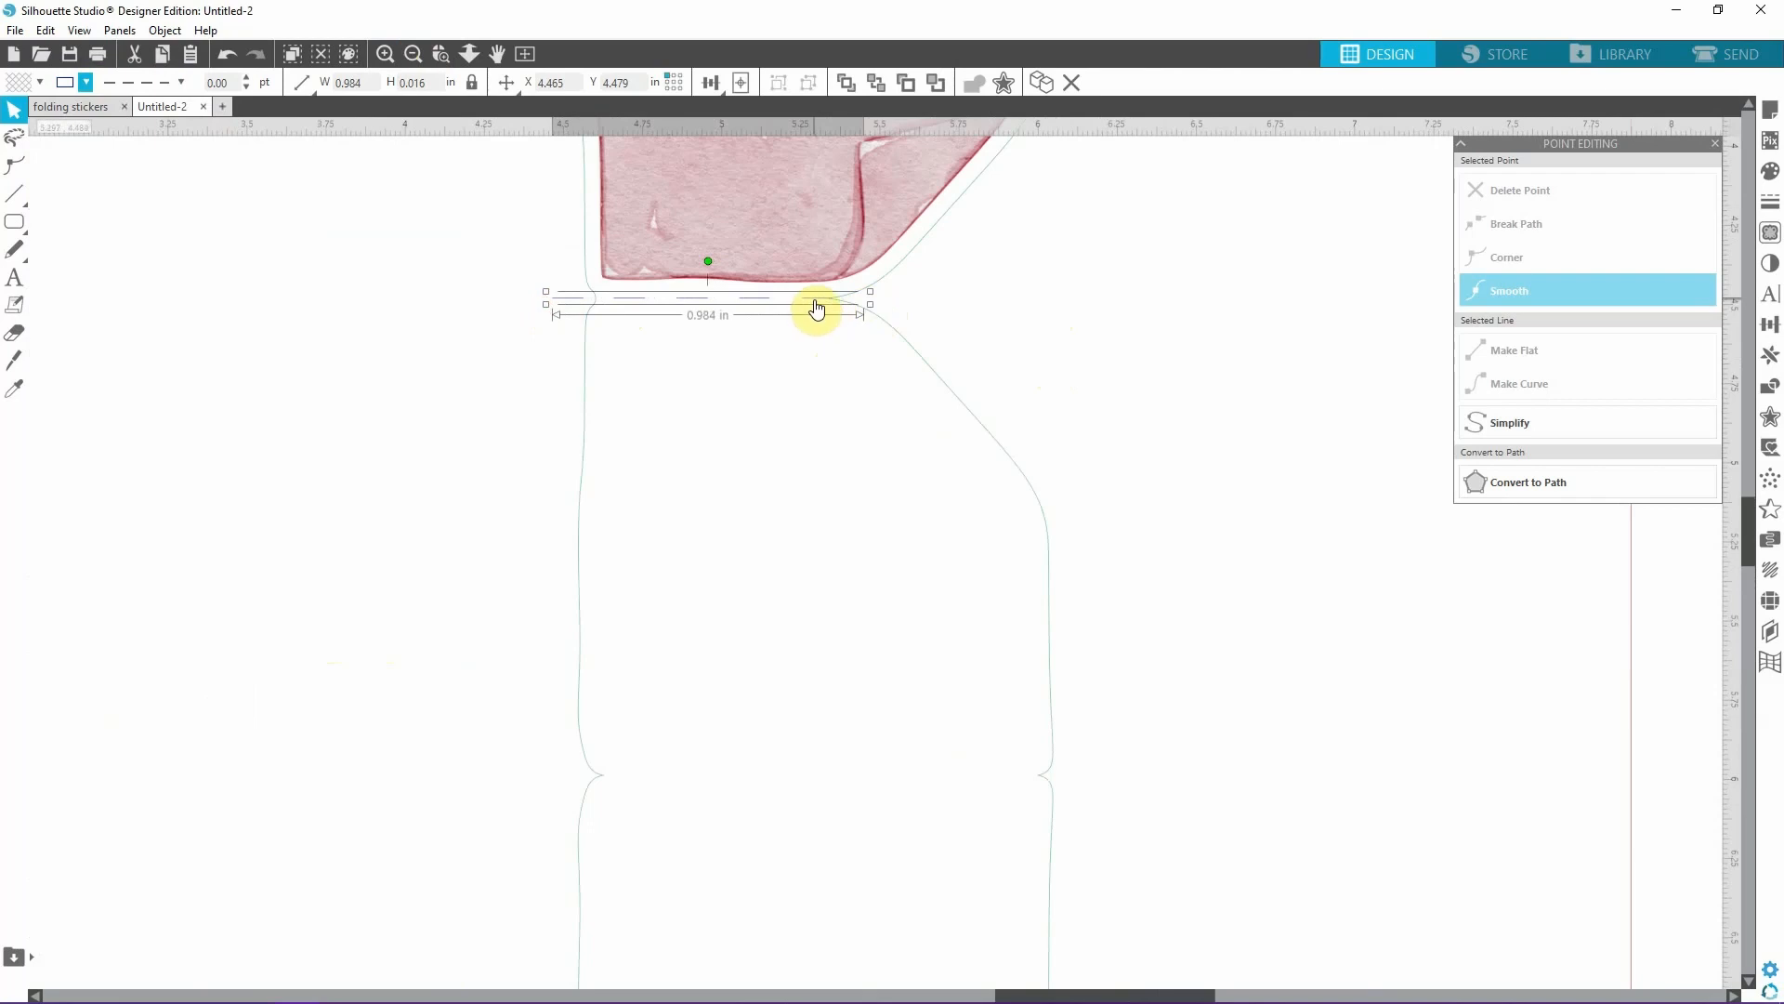
pyautogui.moveTo(851, 310); pyautogui.dragTo(911, 312)
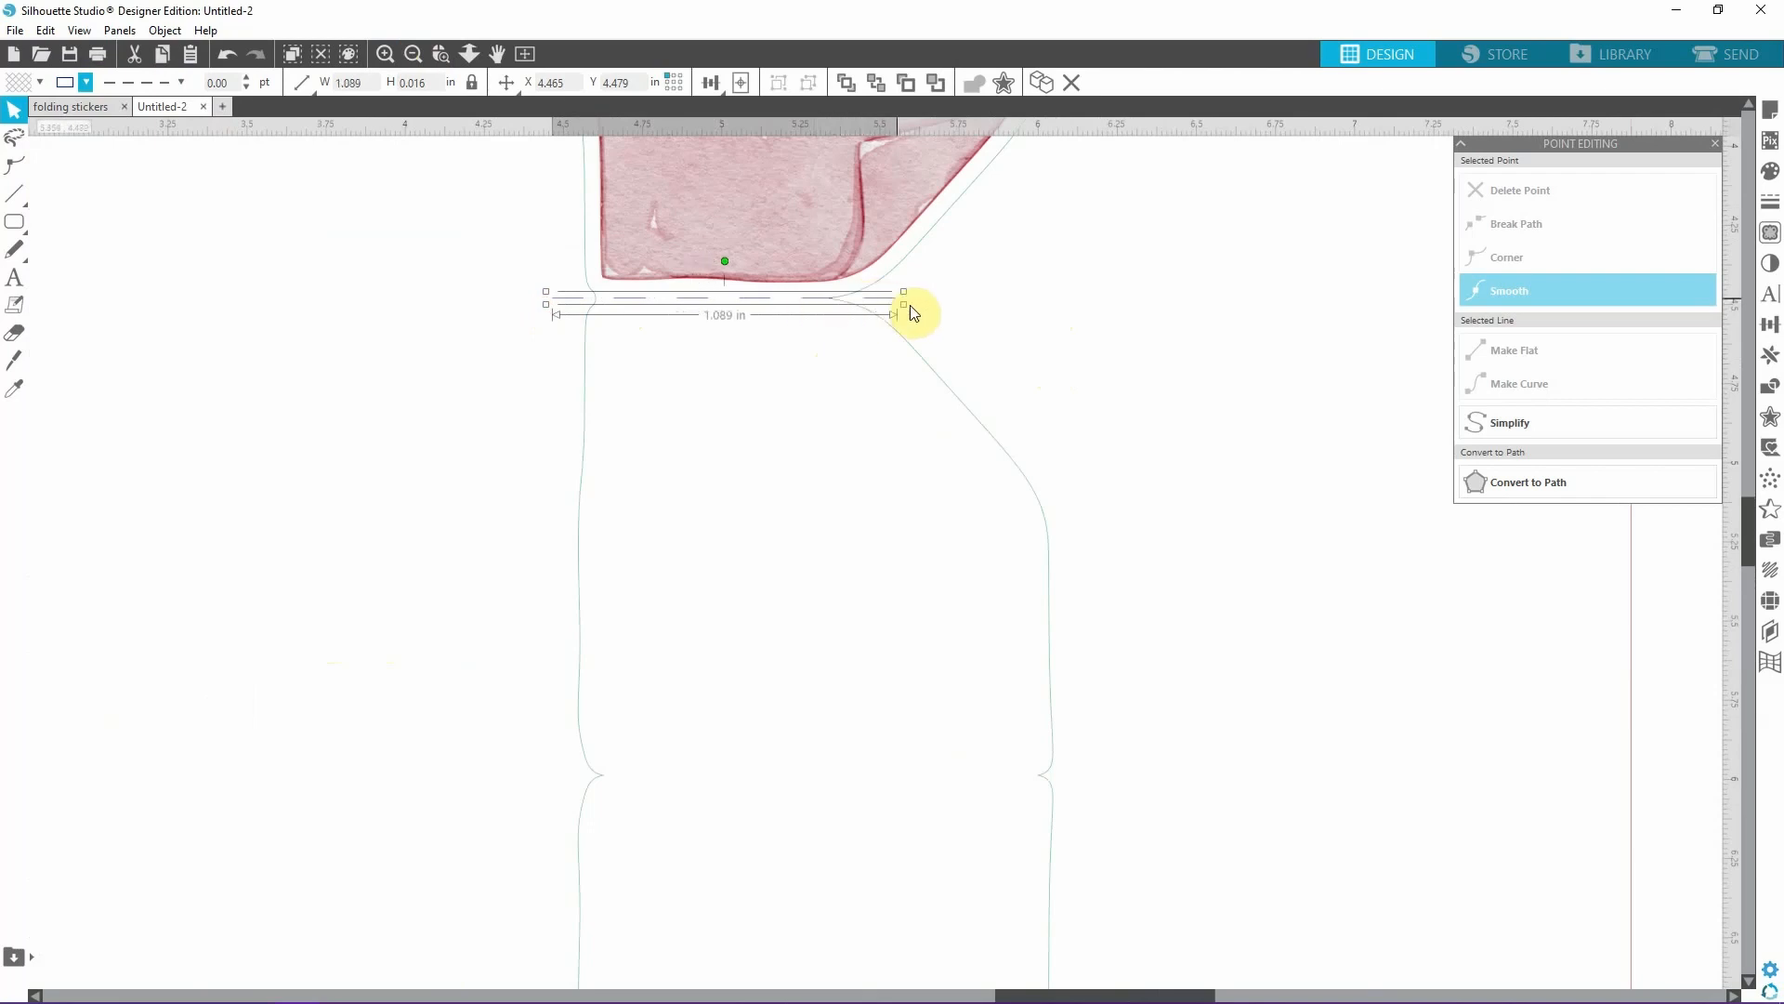
pyautogui.moveTo(543, 291)
pyautogui.mouseDown()
pyautogui.moveTo(582, 294)
pyautogui.moveTo(533, 298)
pyautogui.mouseUp()
pyautogui.click(1028, 318)
# Copy the upper dashed line to the outline's lower fold and lengthen the copy to extend past both notches.
pyautogui.scroll(-1, 1060, 302)
pyautogui.click(678, 284)
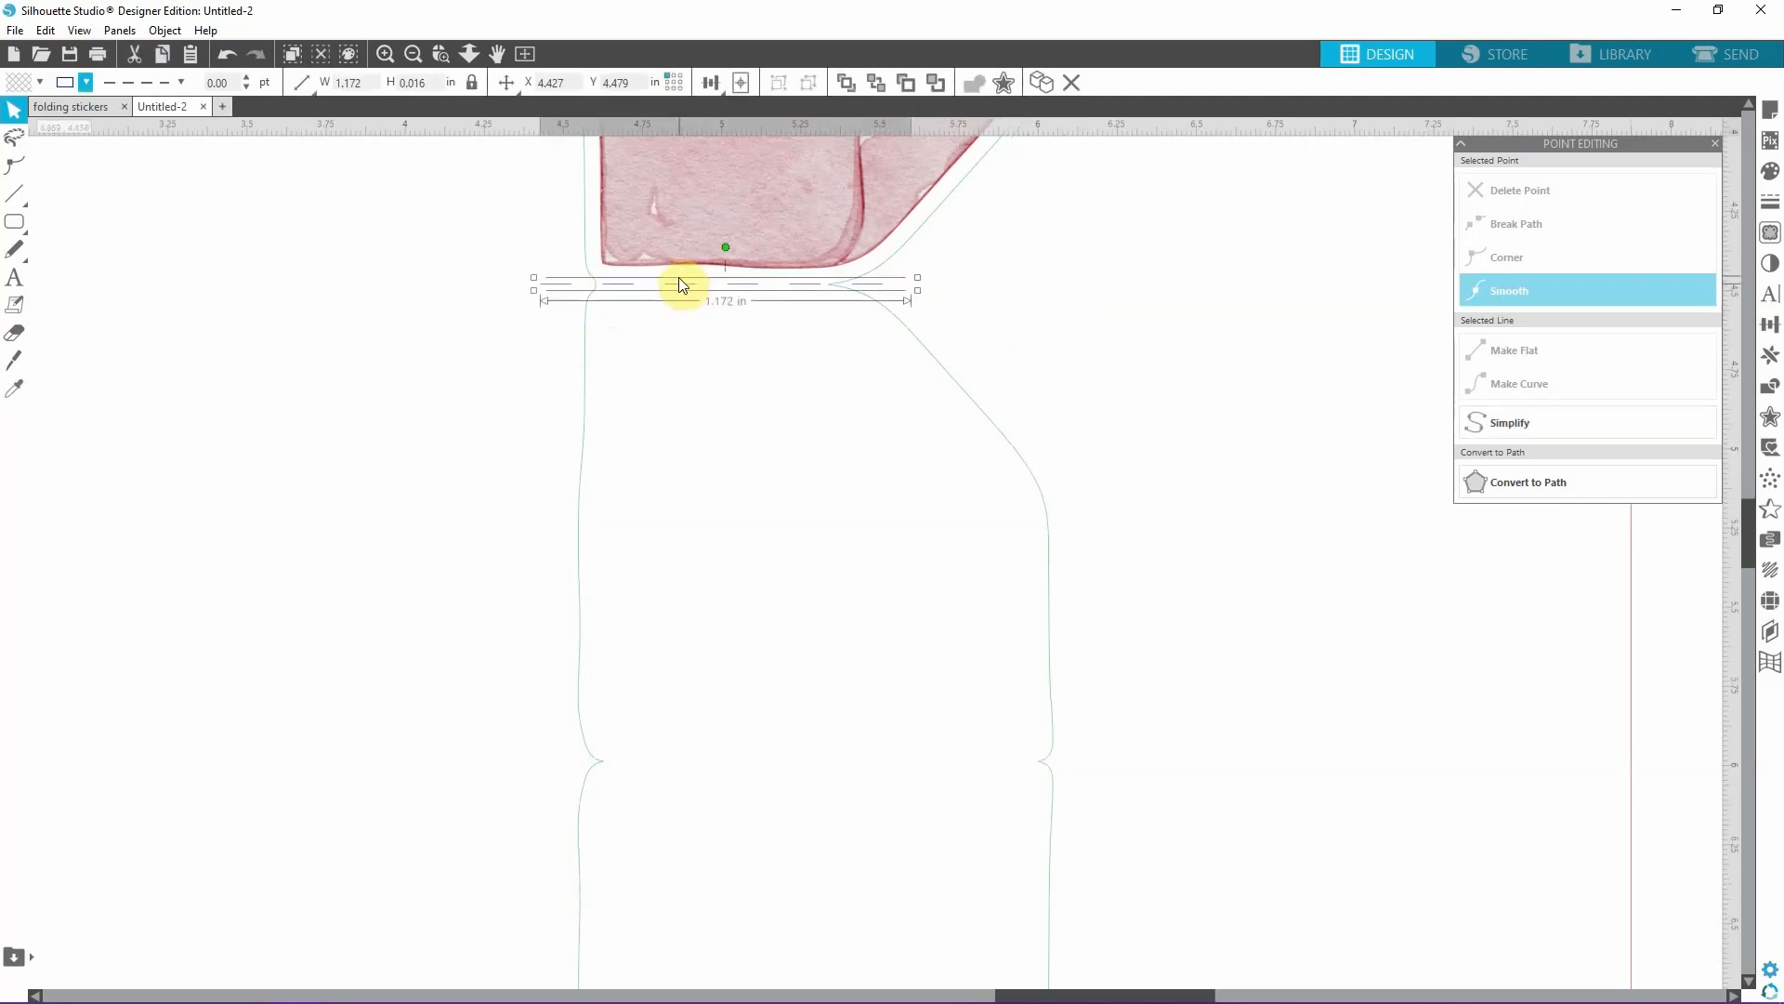
pyautogui.keyDown('alt'); pyautogui.moveTo(753, 285); pyautogui.dragTo(788, 764); pyautogui.keyUp('alt')
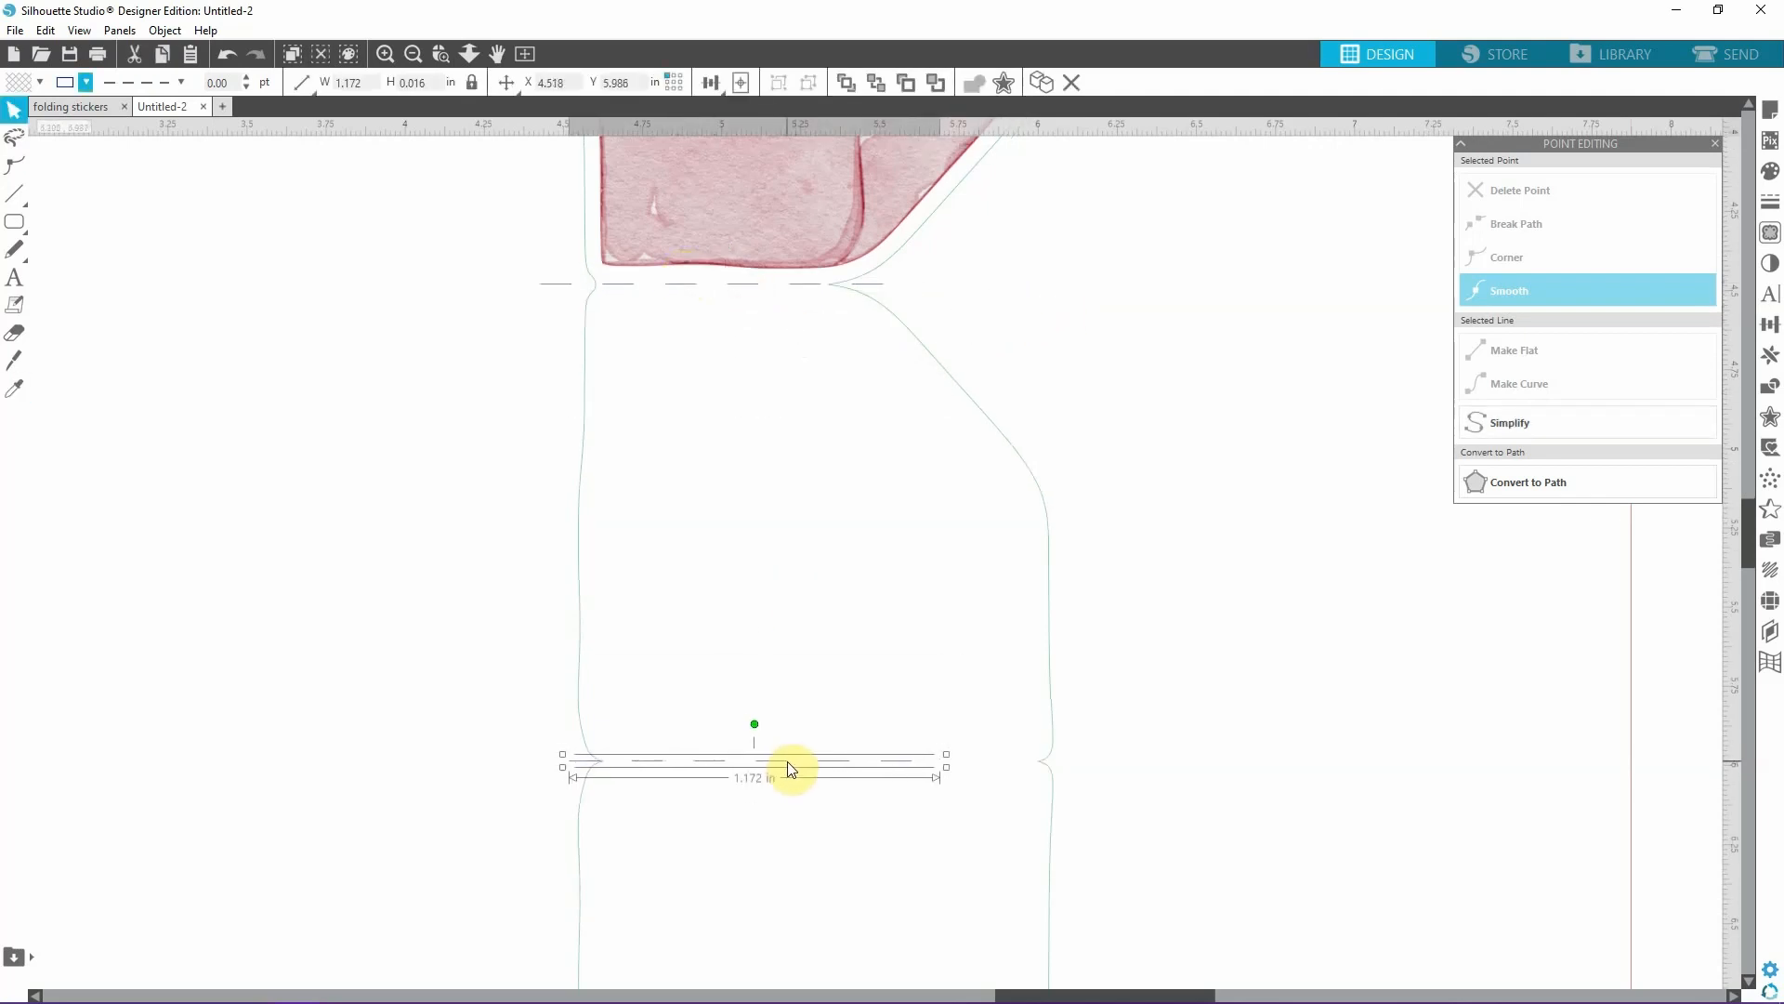
pyautogui.moveTo(943, 762); pyautogui.dragTo(1154, 774)
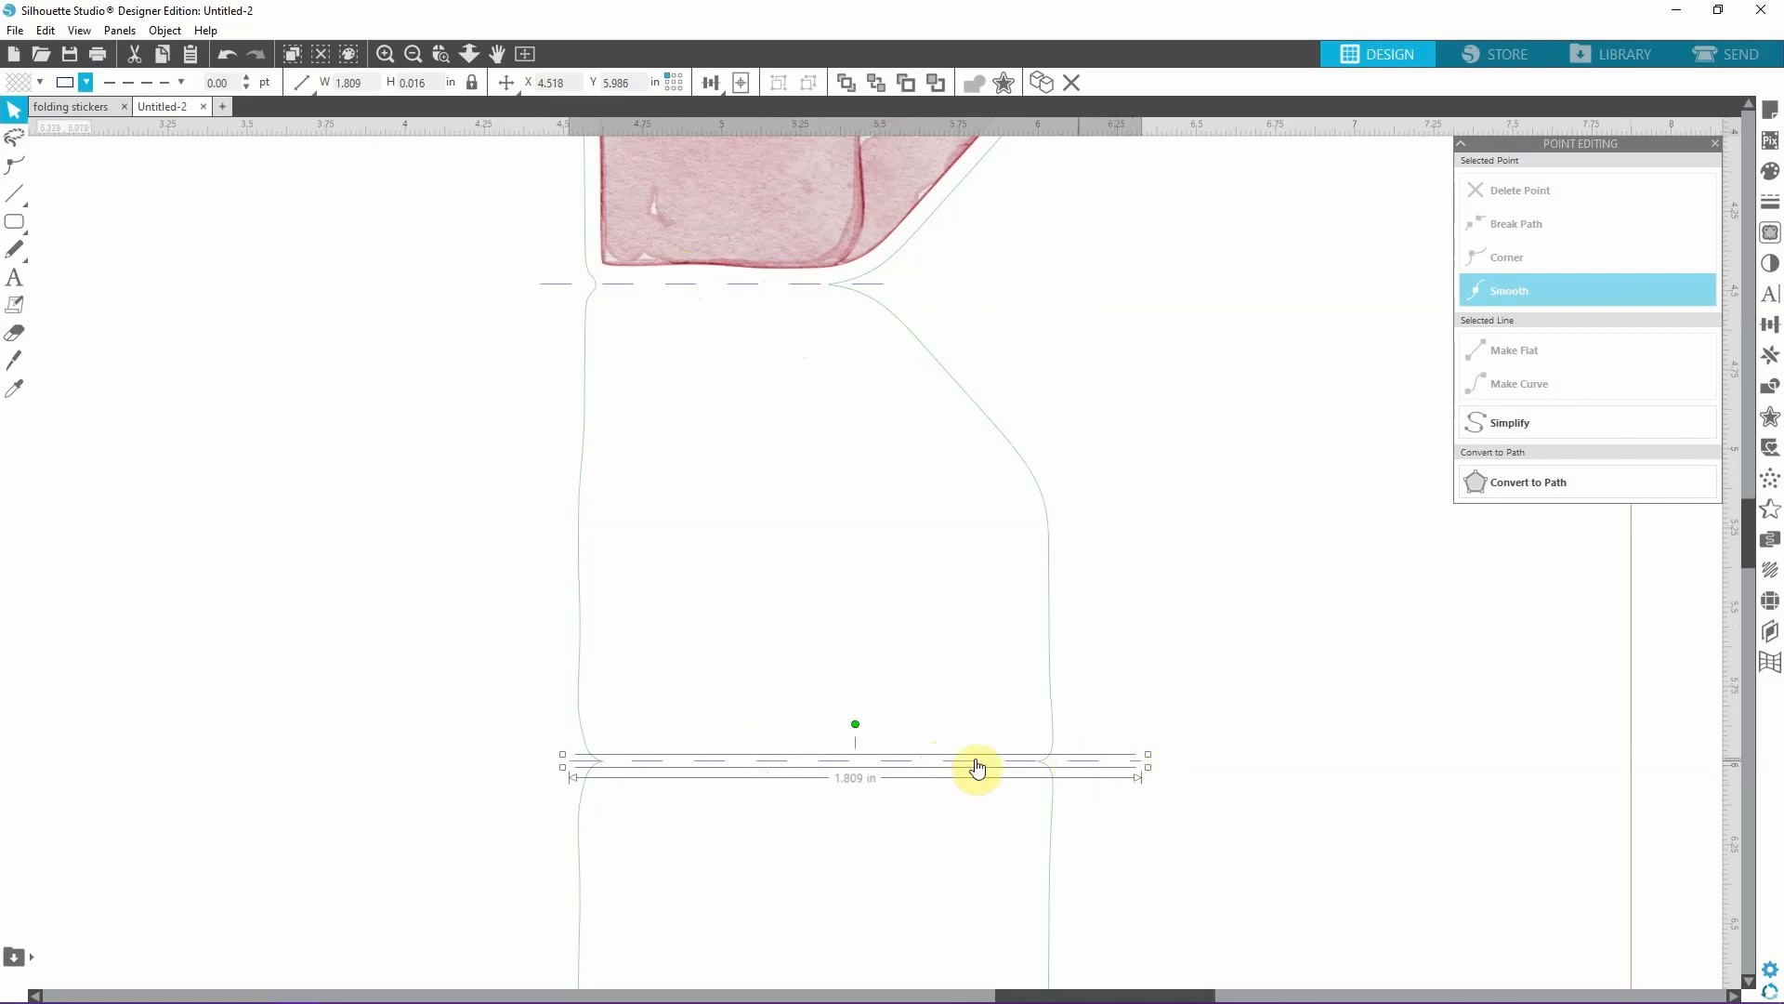
pyautogui.moveTo(563, 760); pyautogui.dragTo(552, 762)
pyautogui.click(1245, 792)
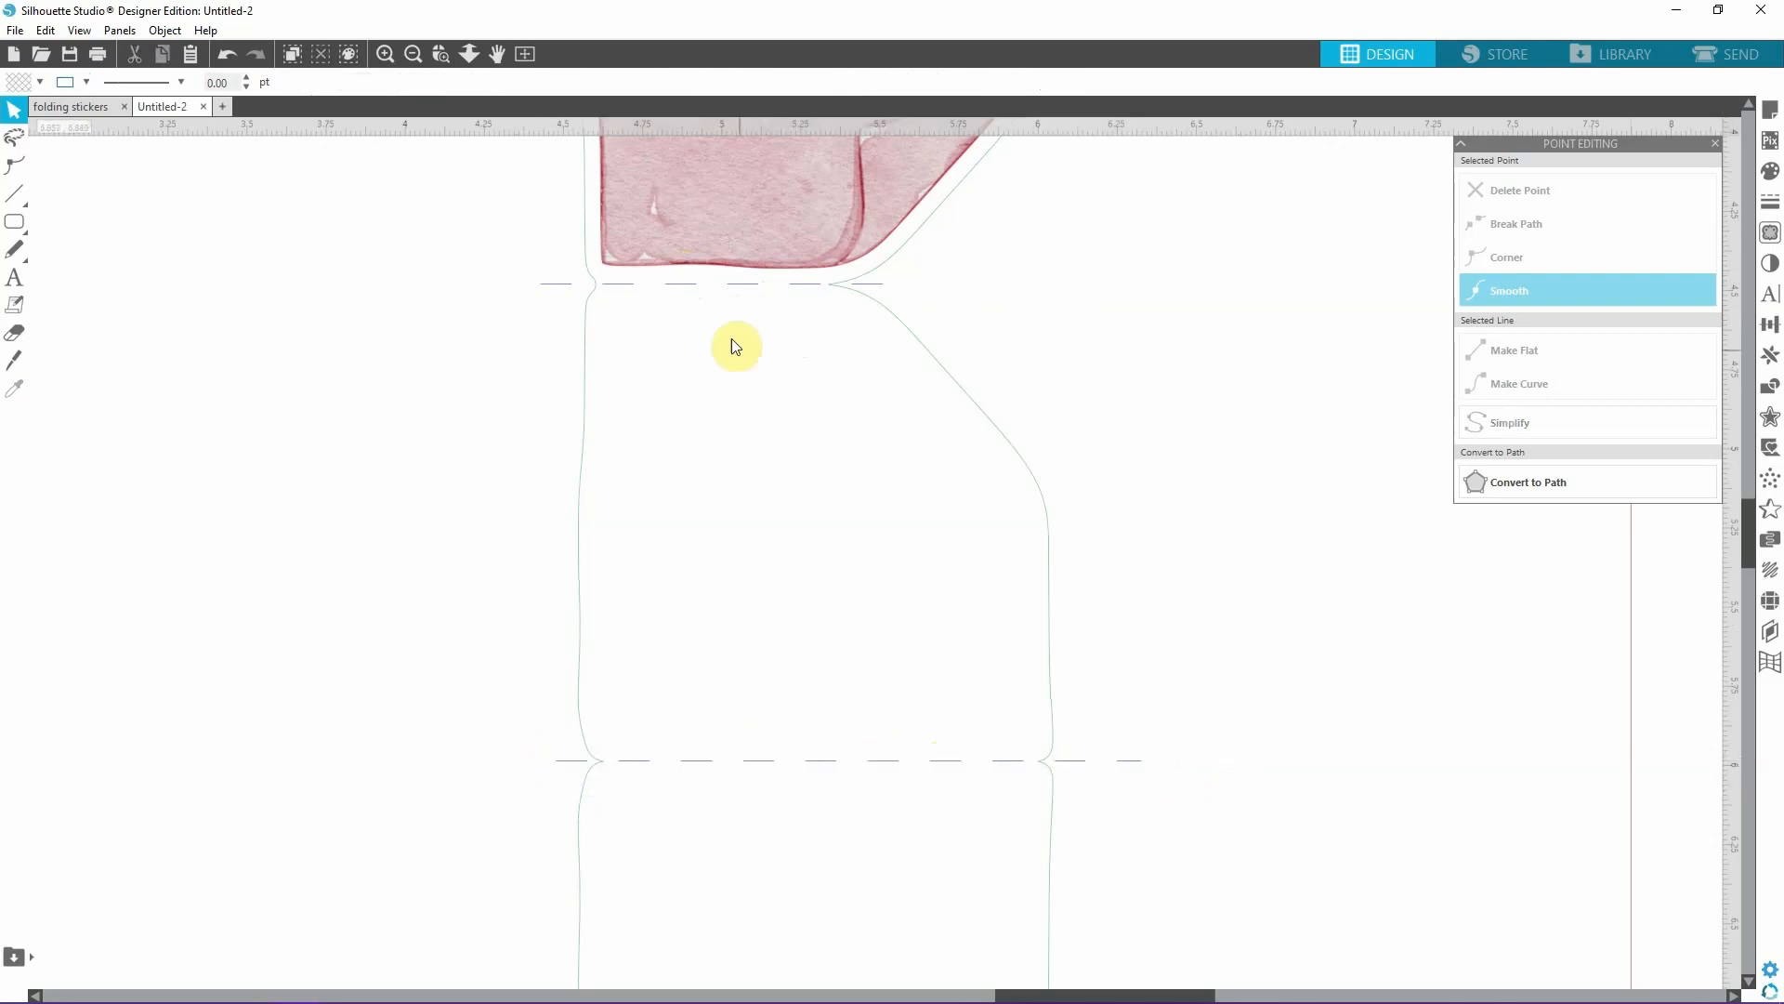
pyautogui.click(413, 53)
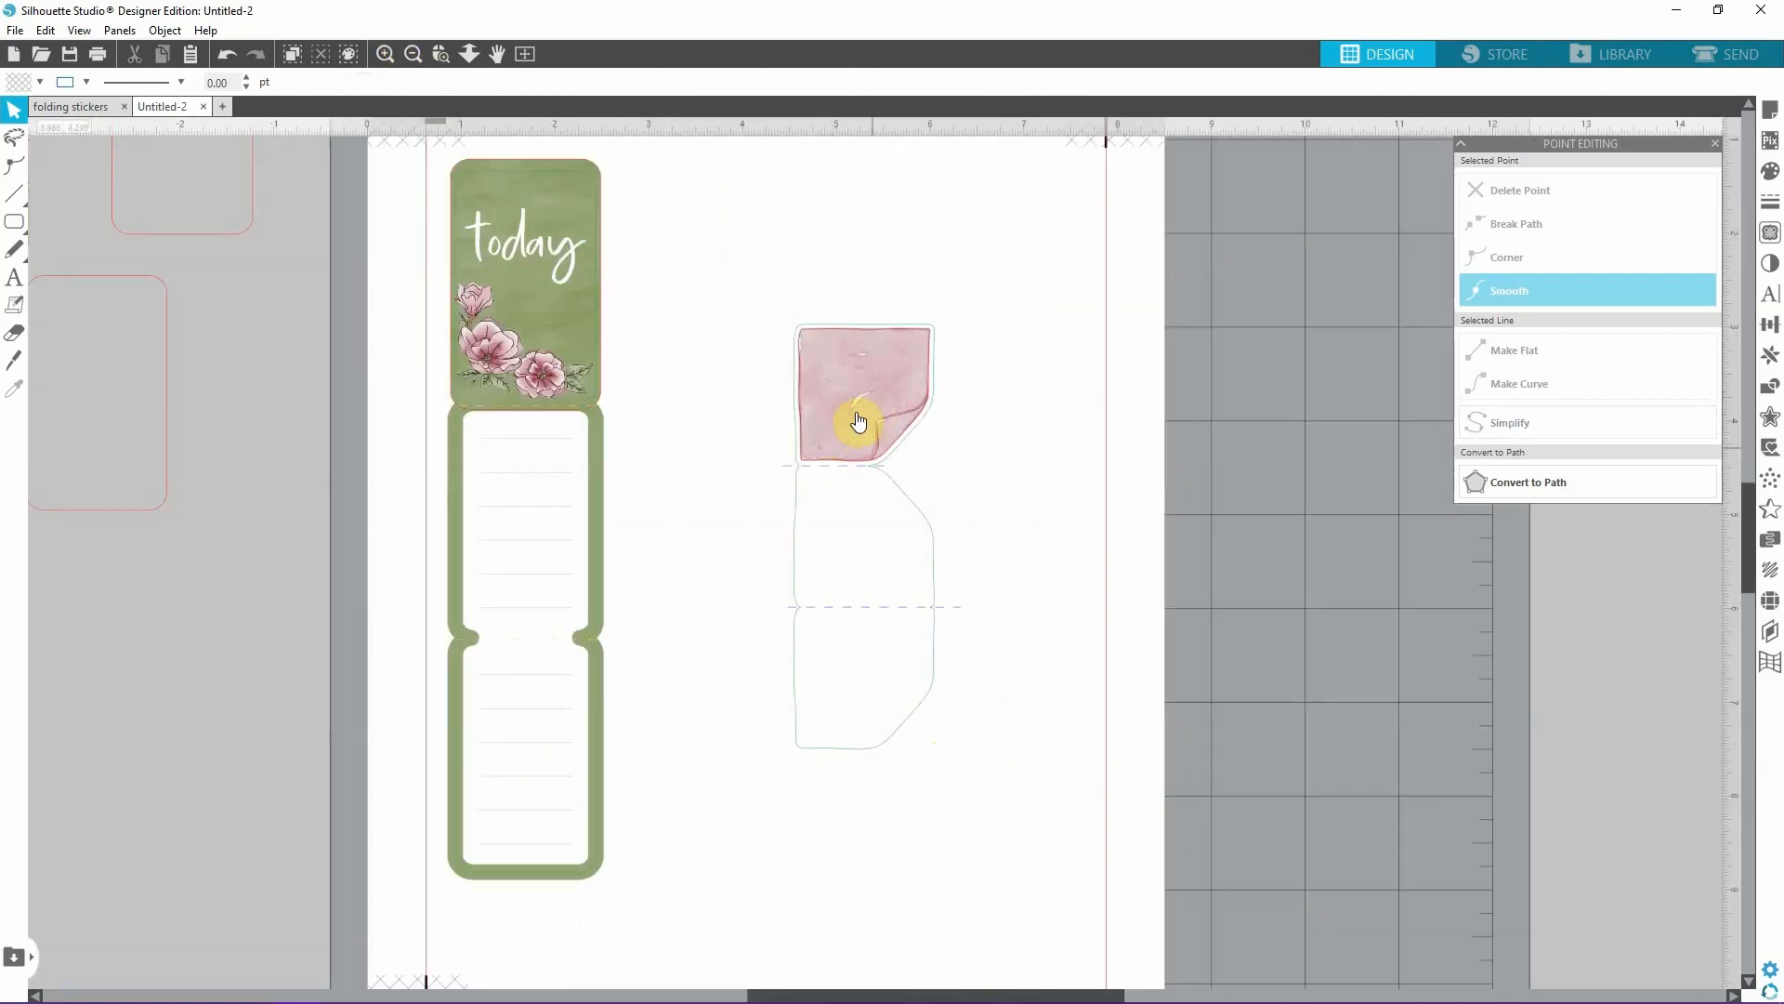
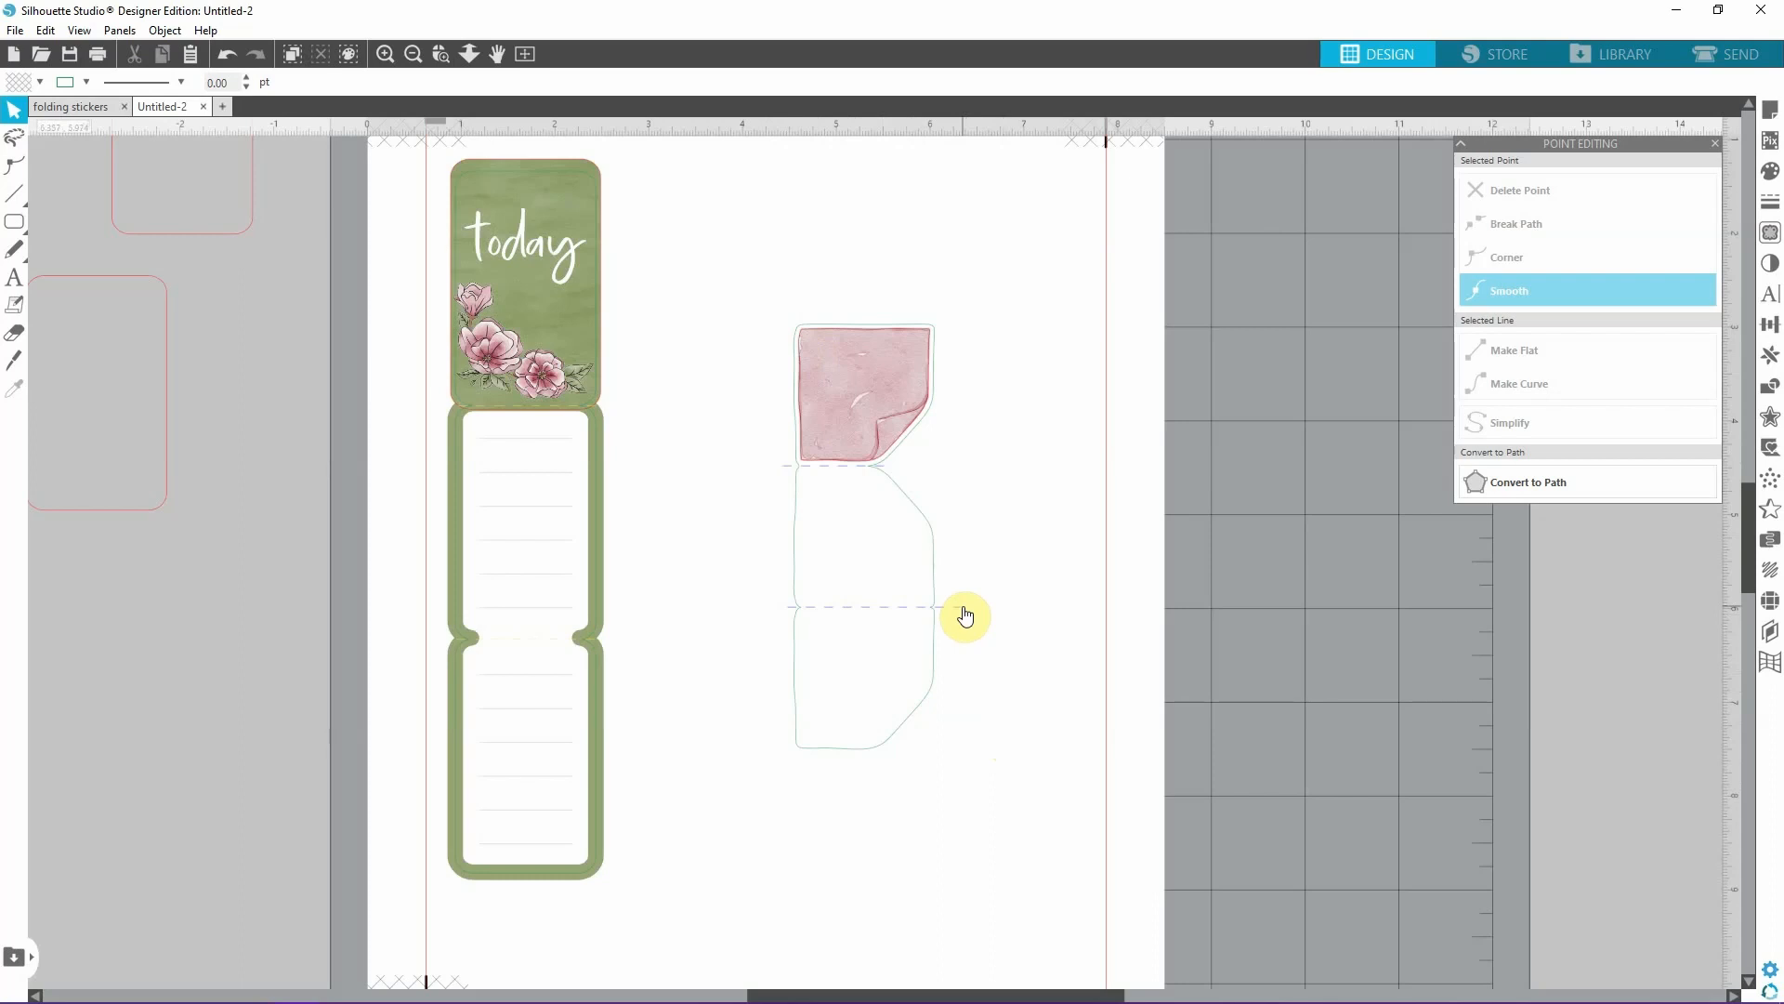
pyautogui.click(872, 382)
pyautogui.press('i')
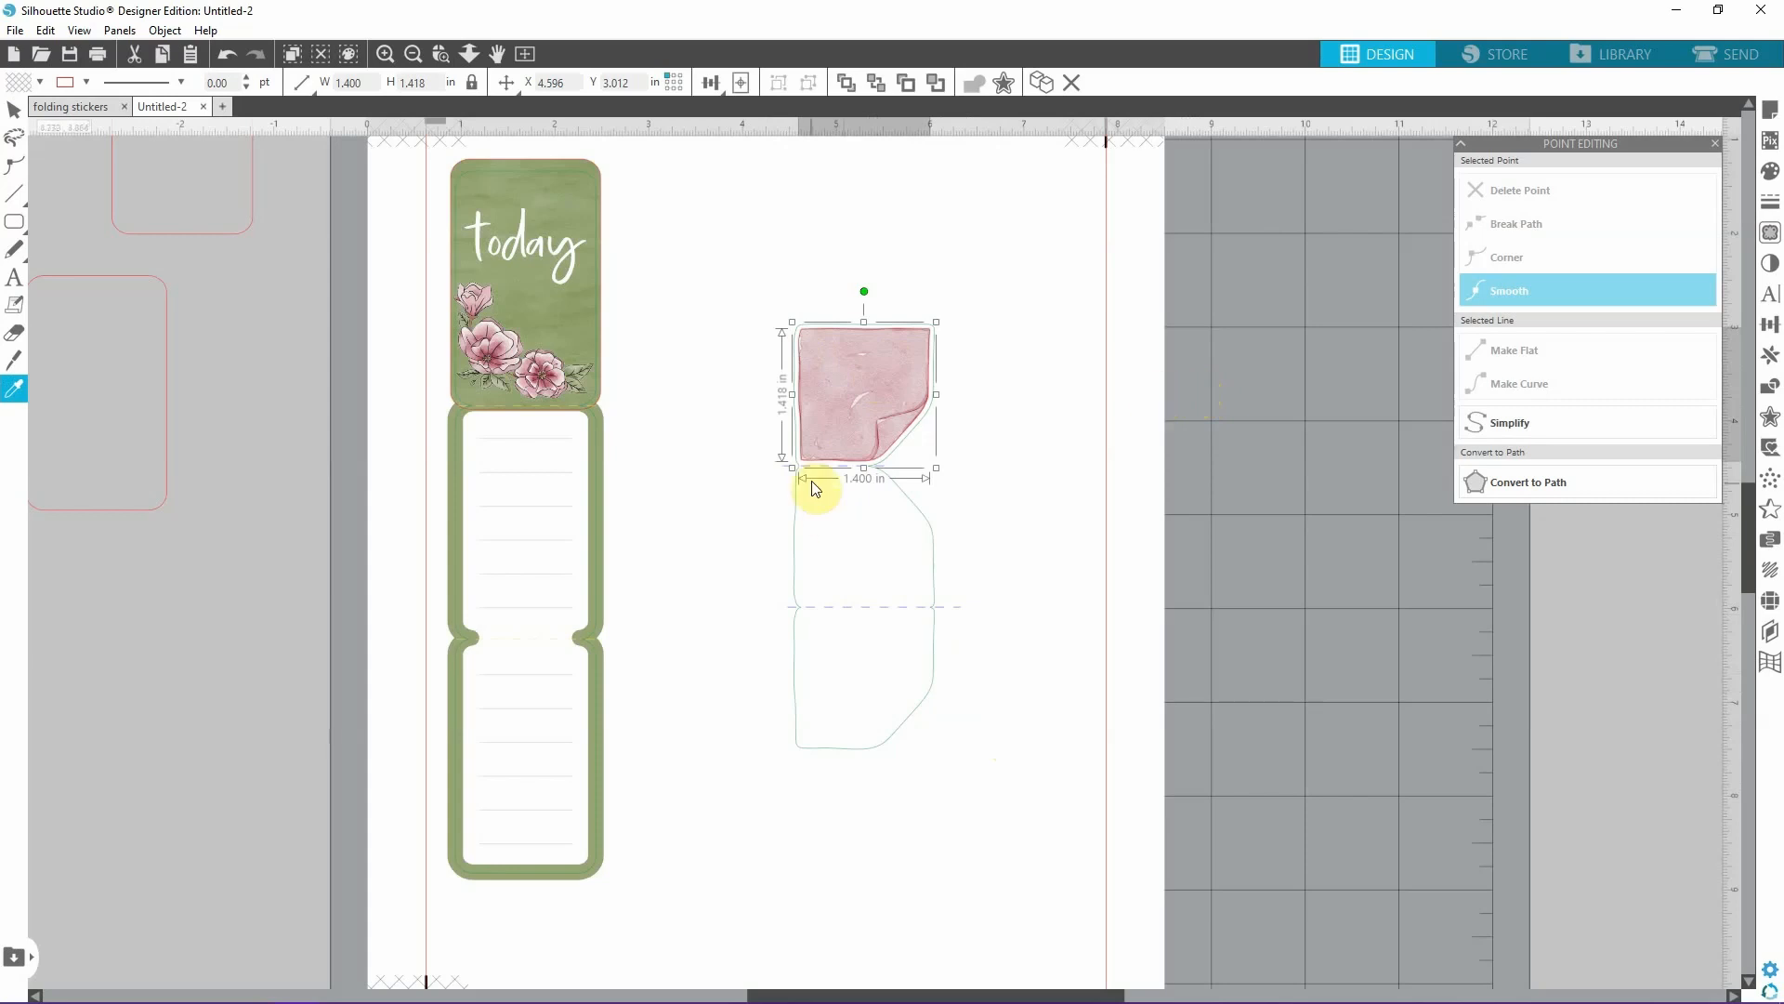
pyautogui.click(861, 440)
pyautogui.moveTo(869, 384); pyautogui.dragTo(1040, 409)
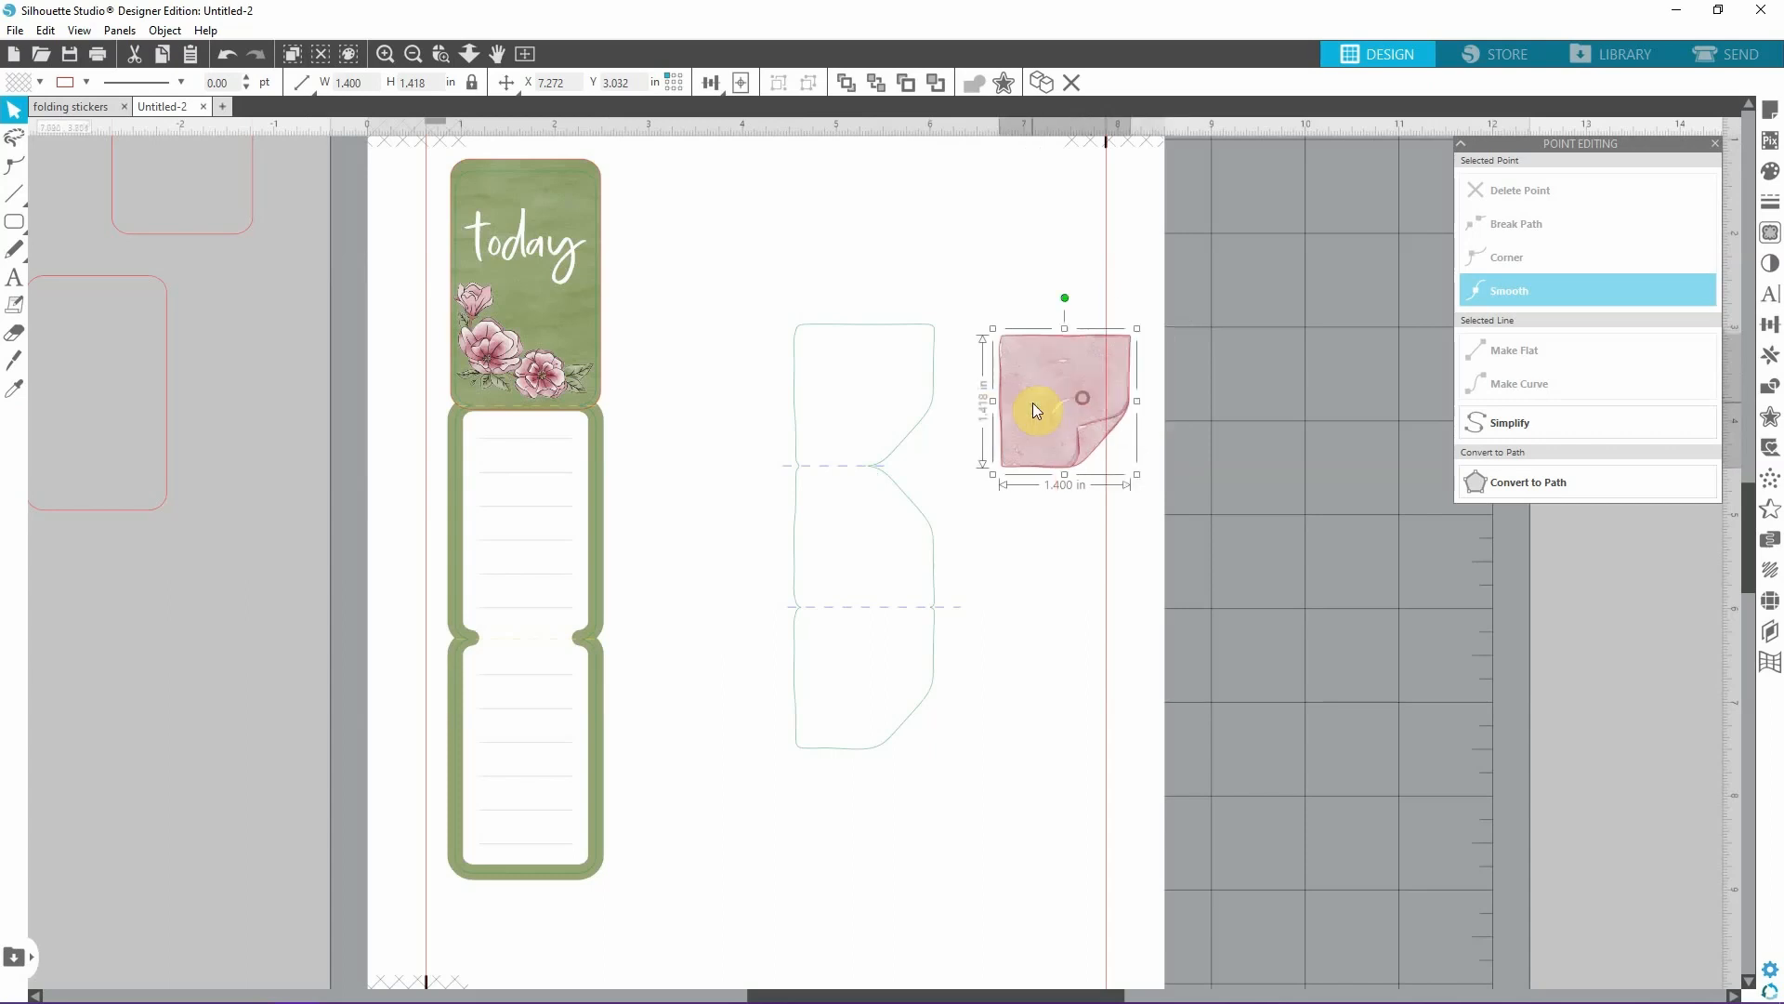
pyautogui.click(1142, 766)
pyautogui.click(1099, 376)
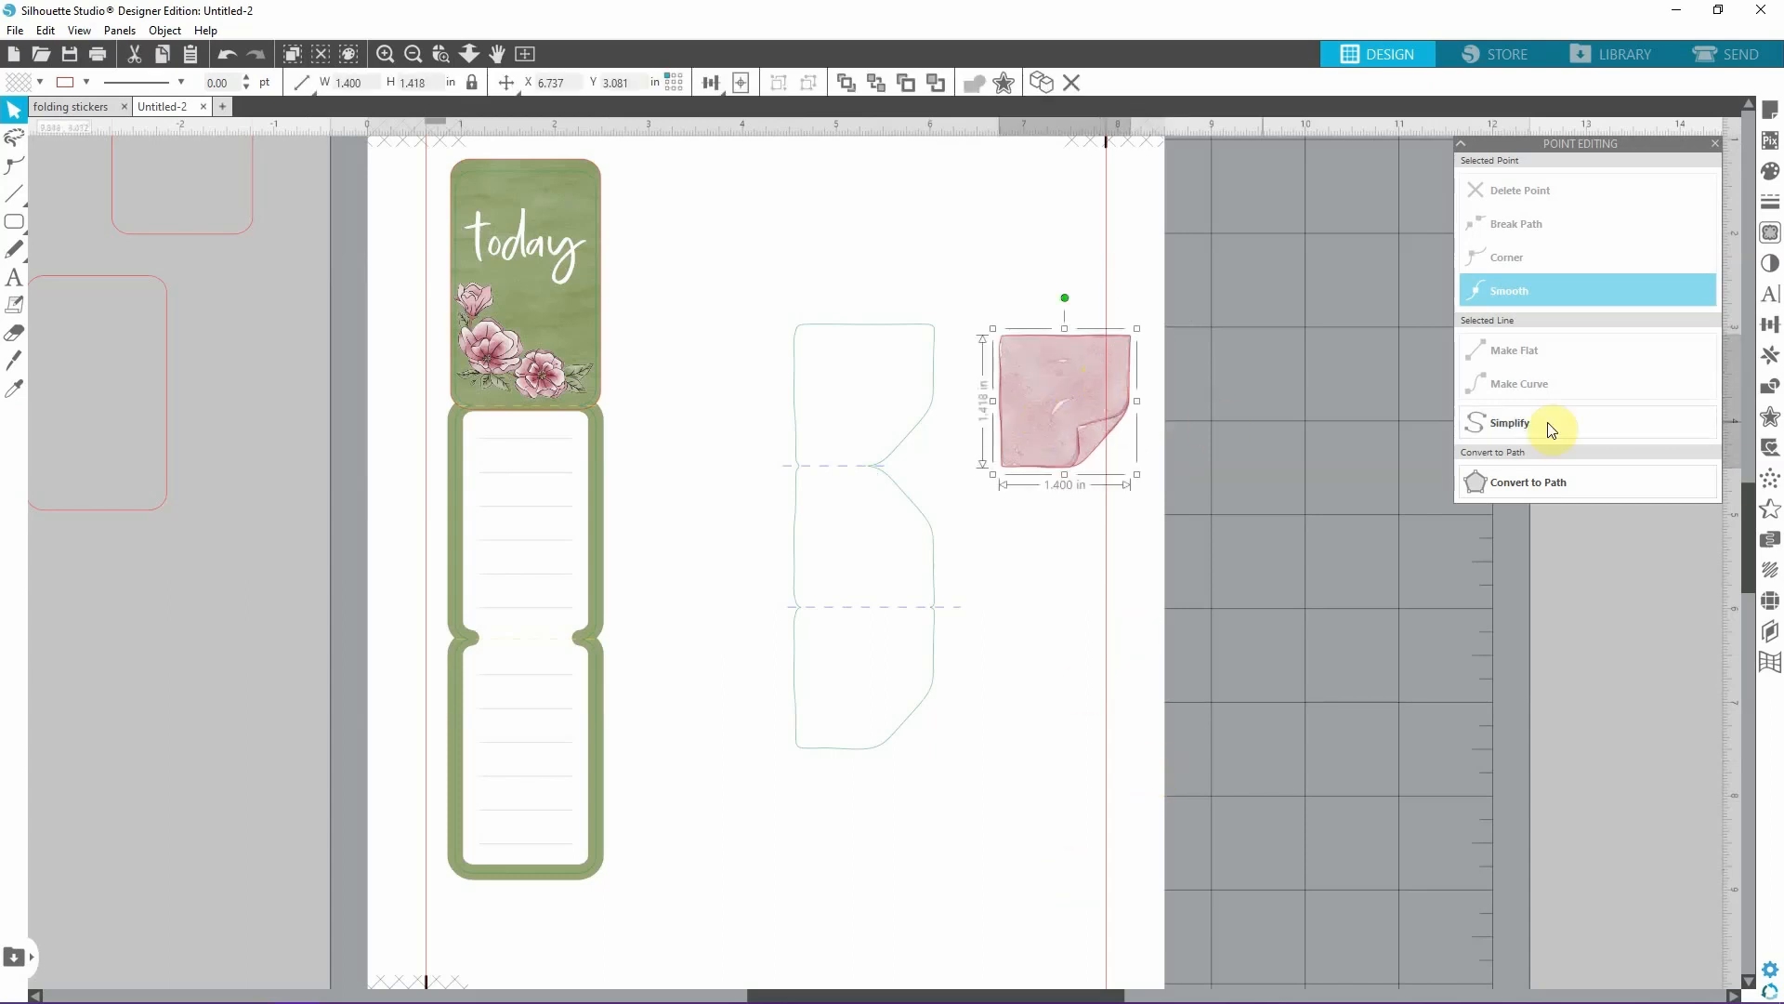
pyautogui.press('i')
pyautogui.click(1042, 398)
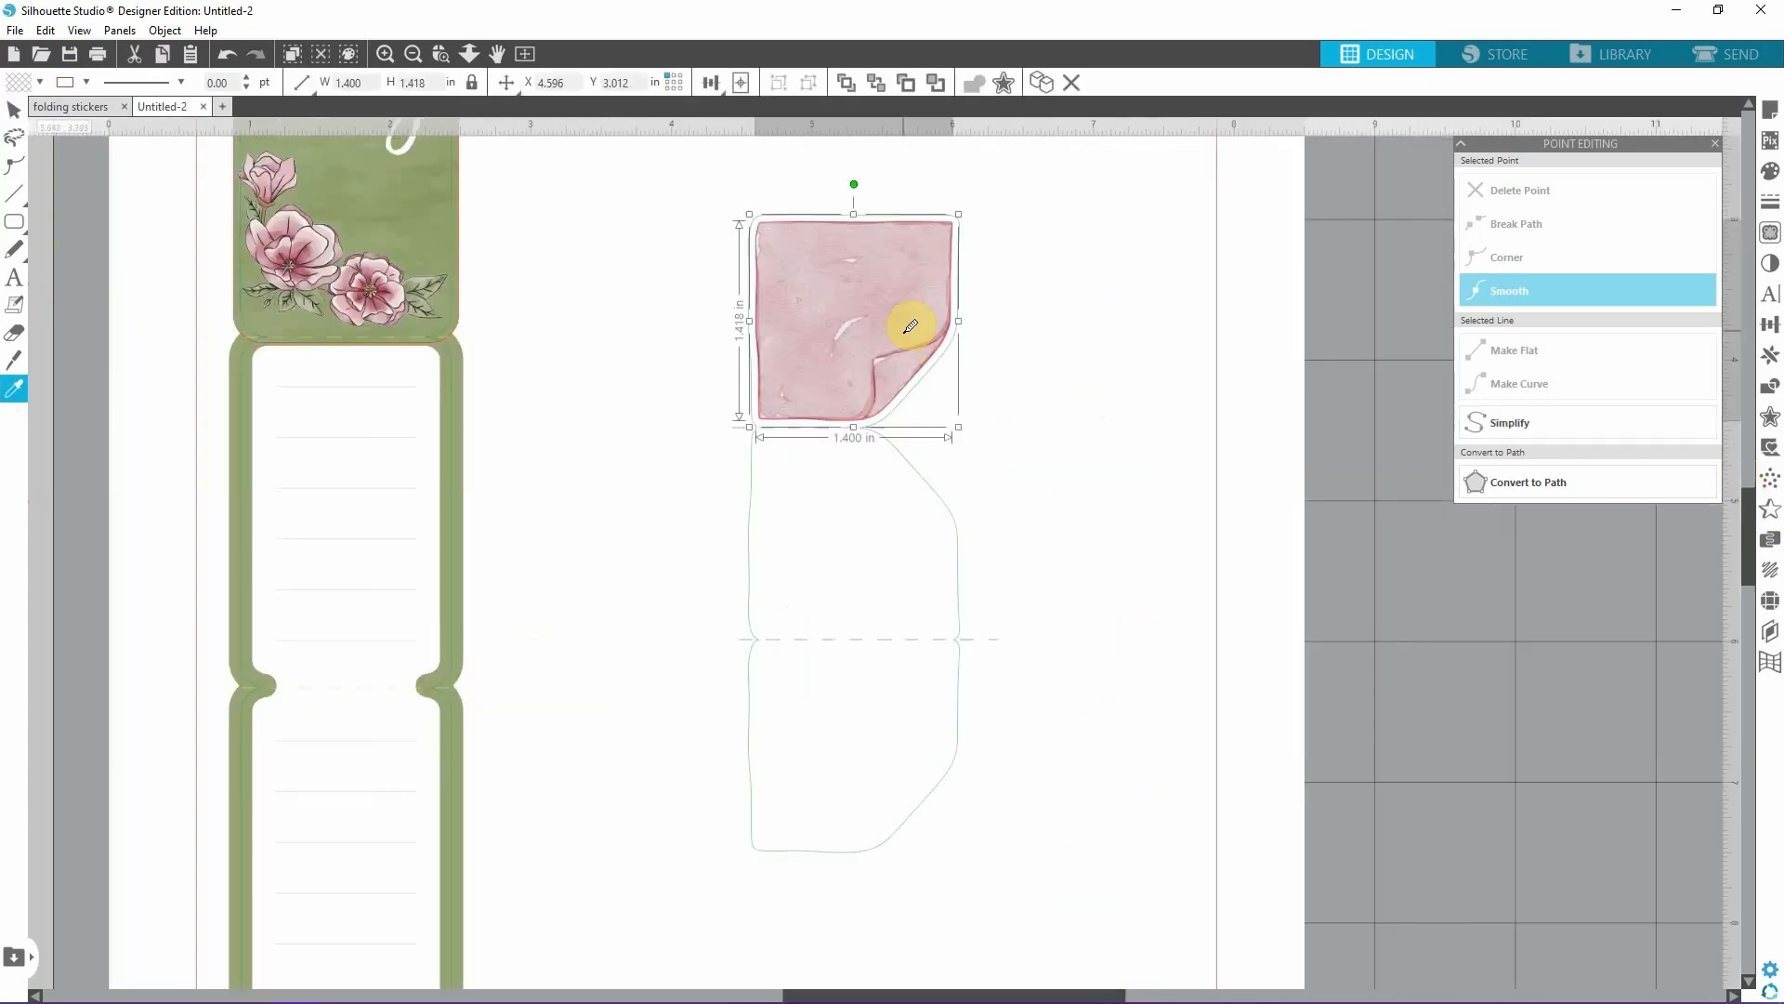
# Place a copy of the pink sticky note beside the outline and trace it with an offset of 0 in.
pyautogui.moveTo(910, 325); pyautogui.dragTo(1234, 433)
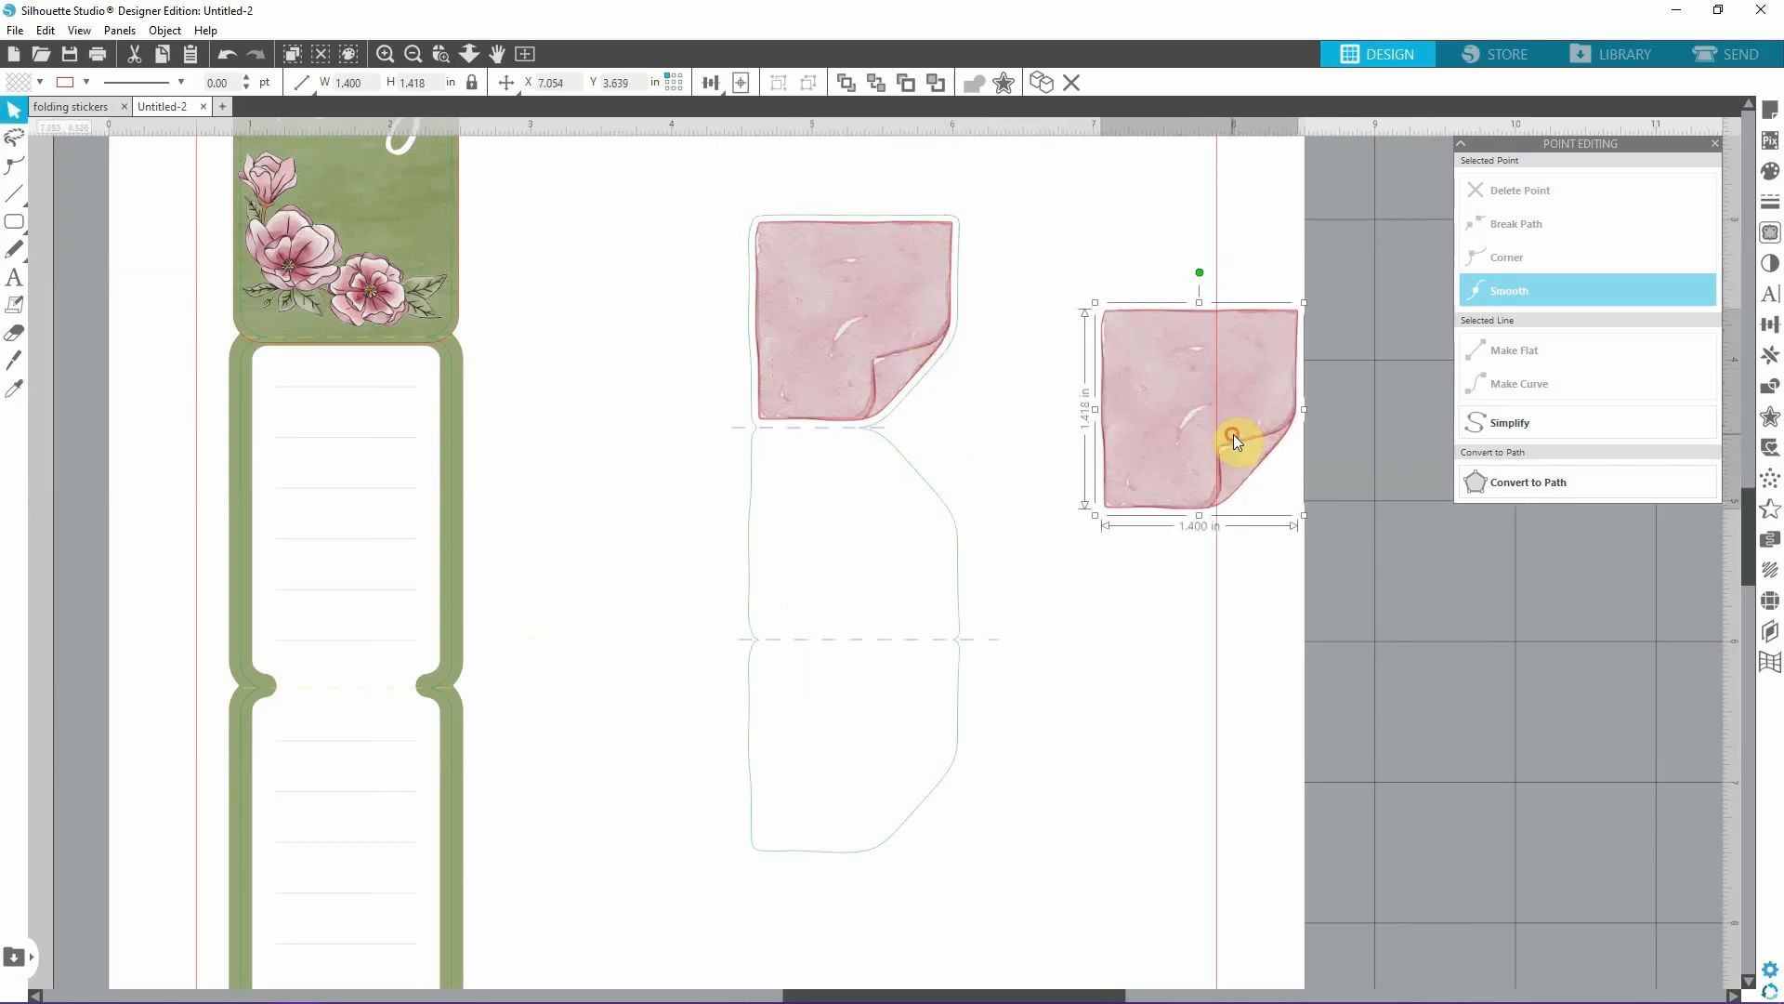
pyautogui.click(1757, 423)
pyautogui.click(1506, 187)
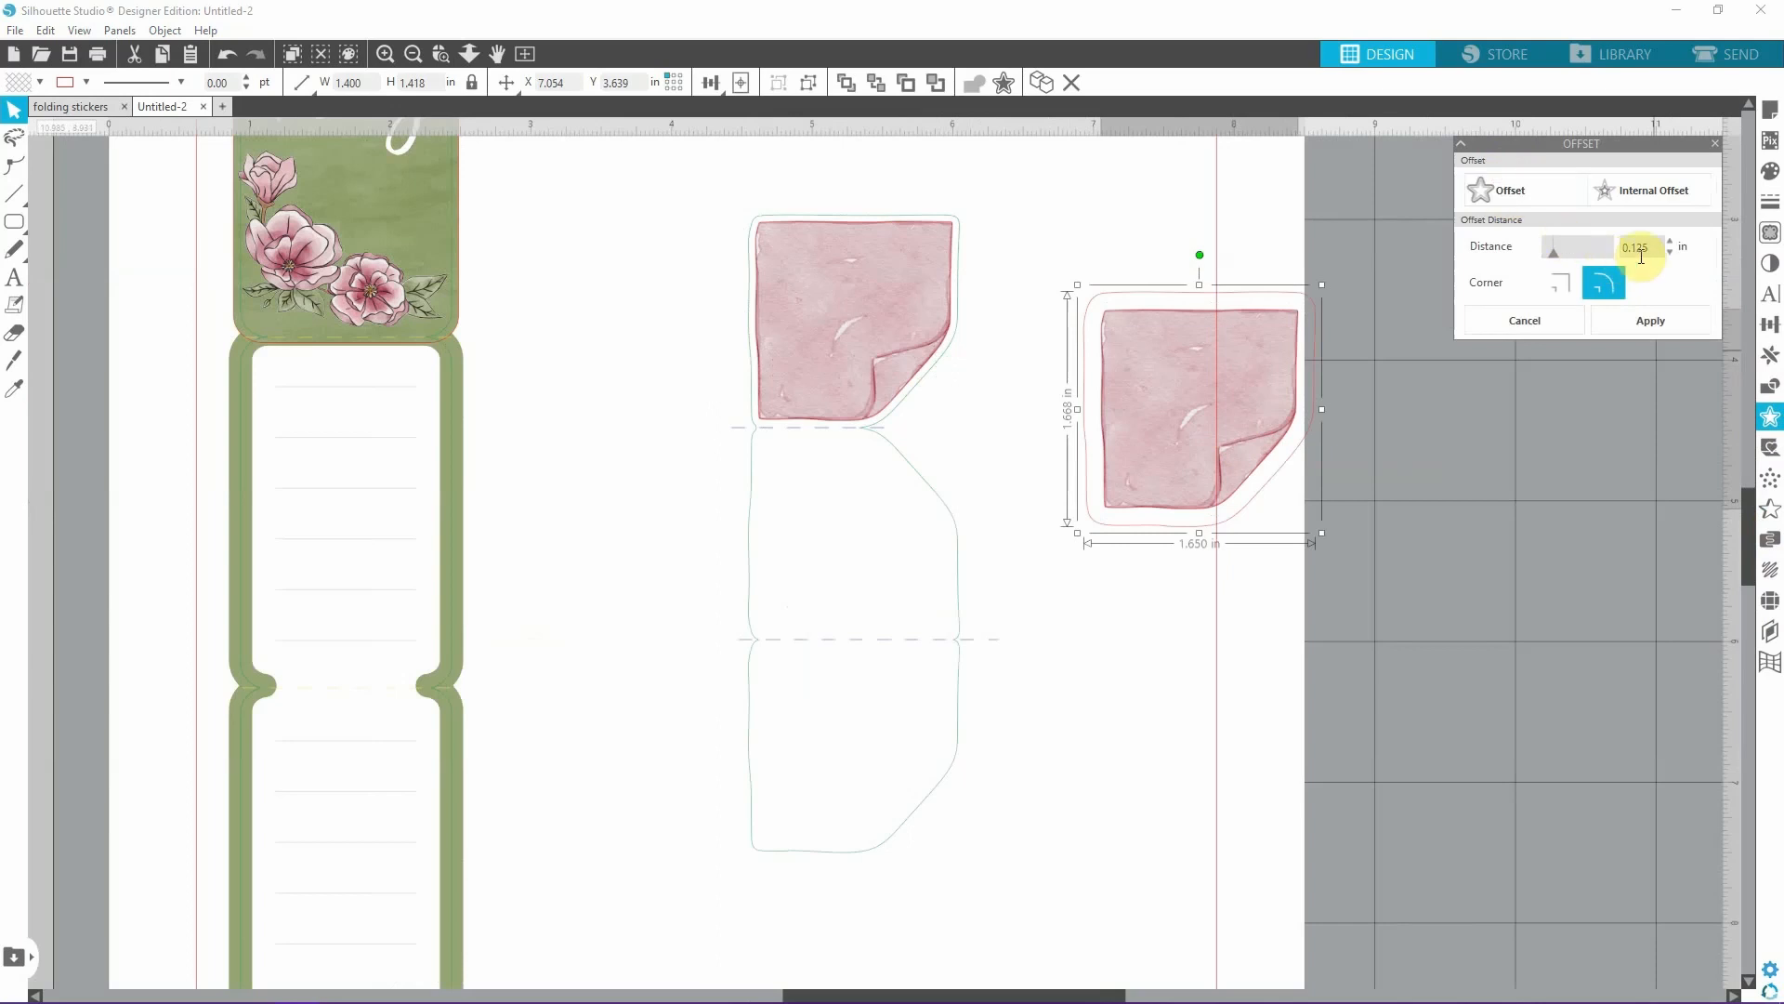
pyautogui.press('Return')
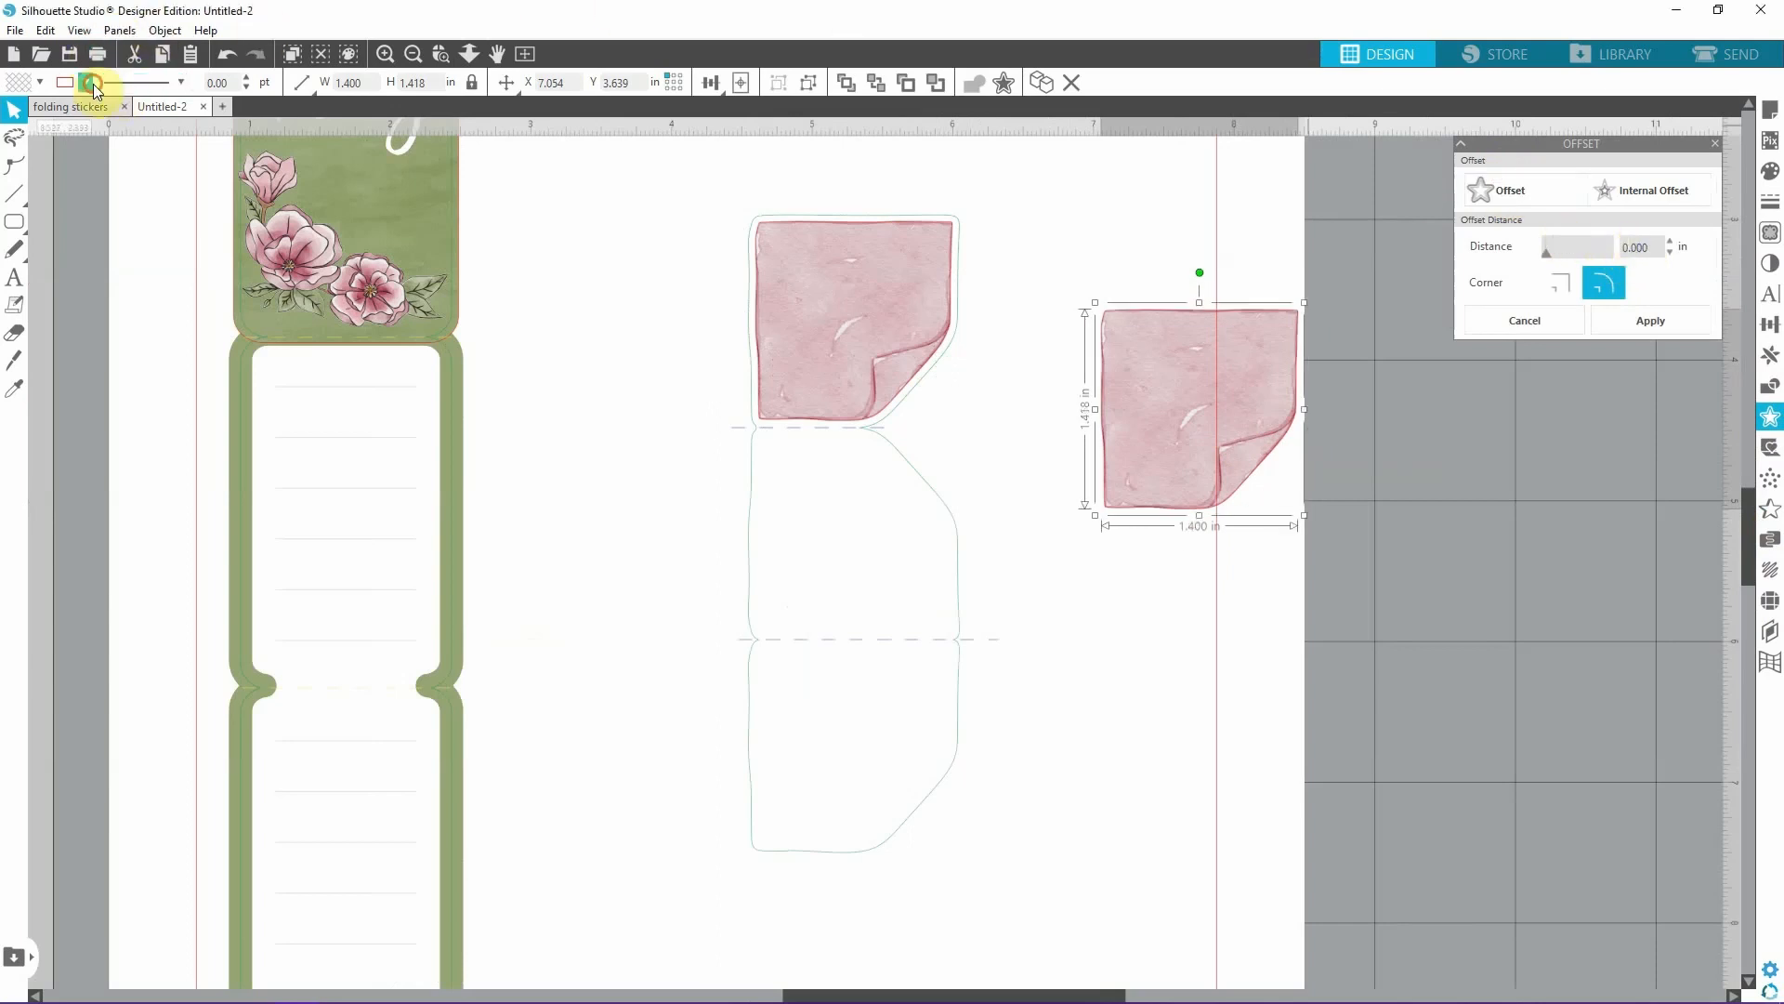
# Change the traced outline's line colour to yellow-orange and move the copied sticky note image off the page.
pyautogui.click(88, 83)
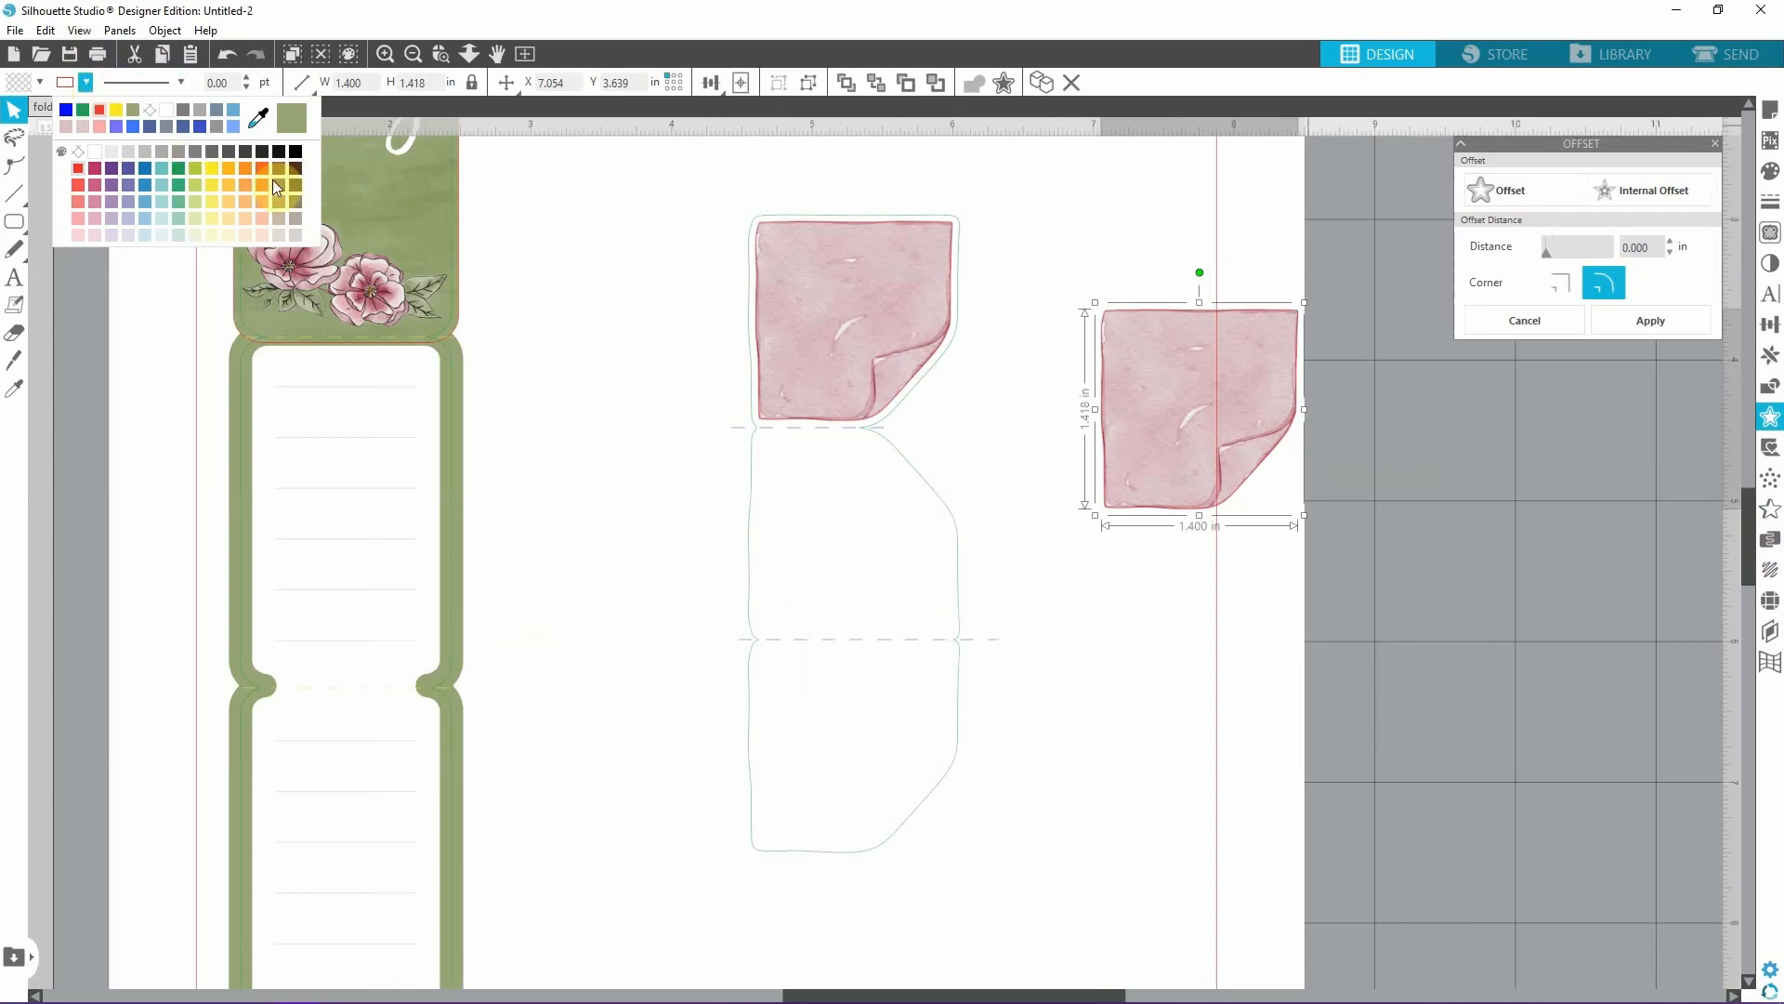
pyautogui.click(231, 168)
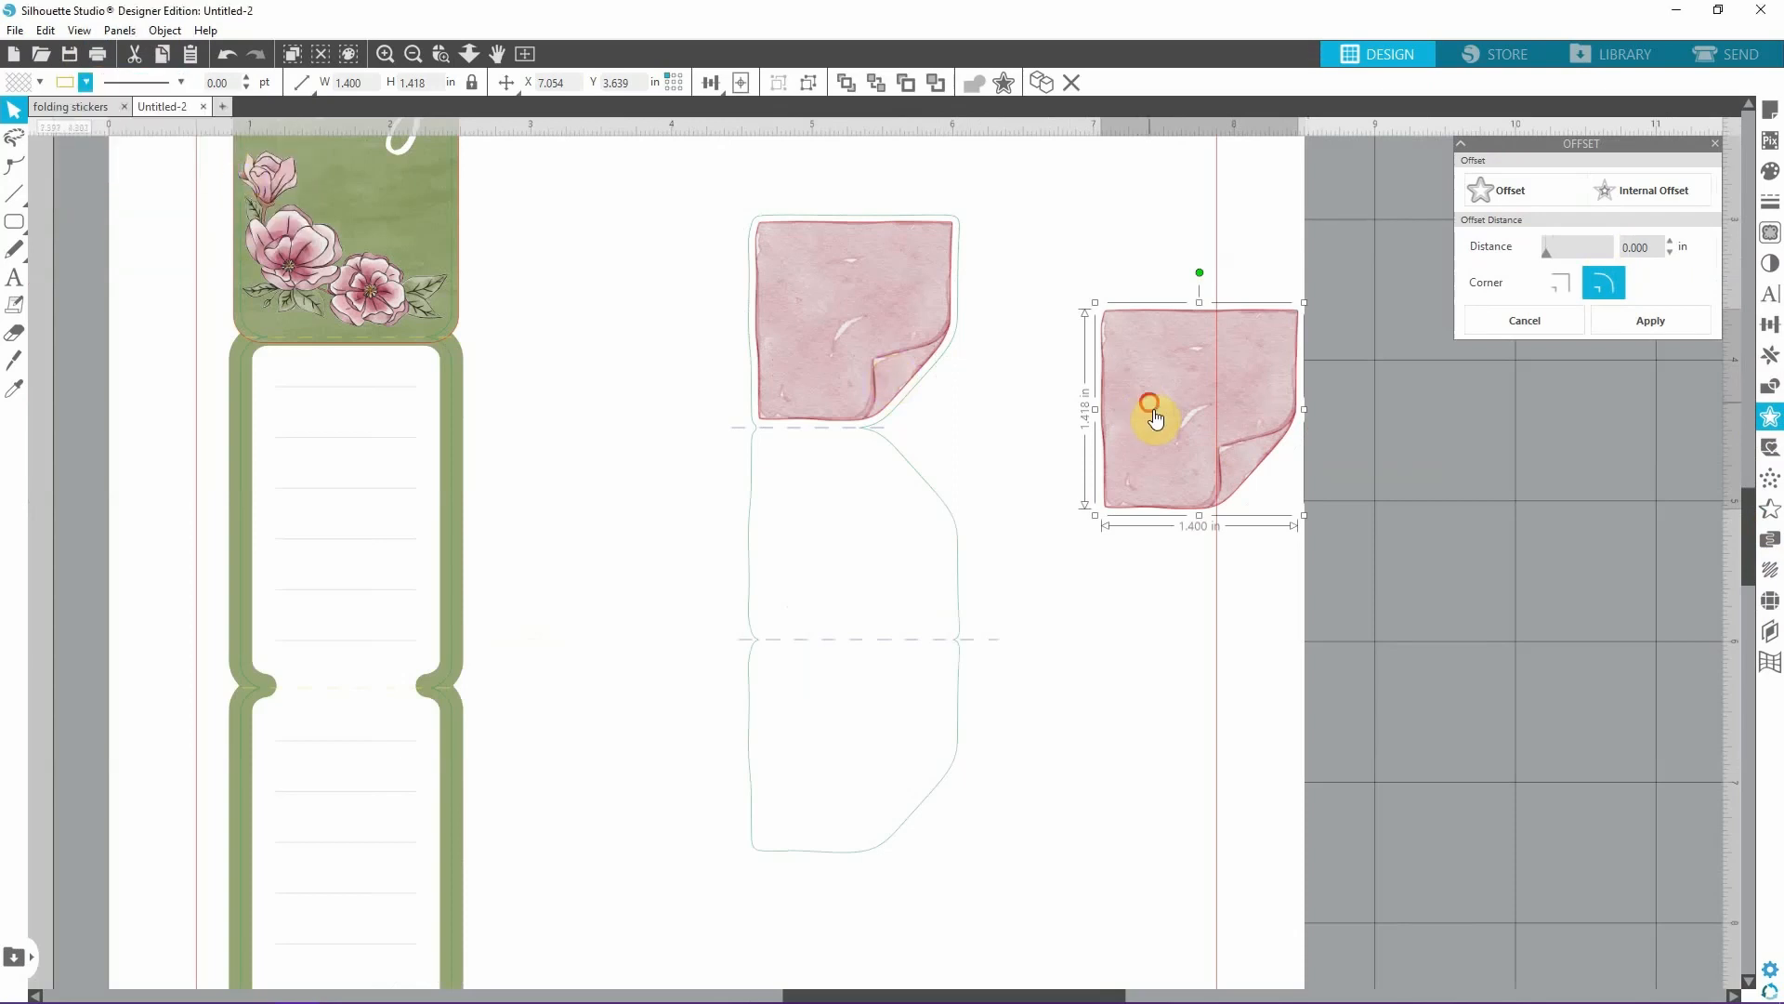
pyautogui.moveTo(1155, 420); pyautogui.dragTo(1520, 539)
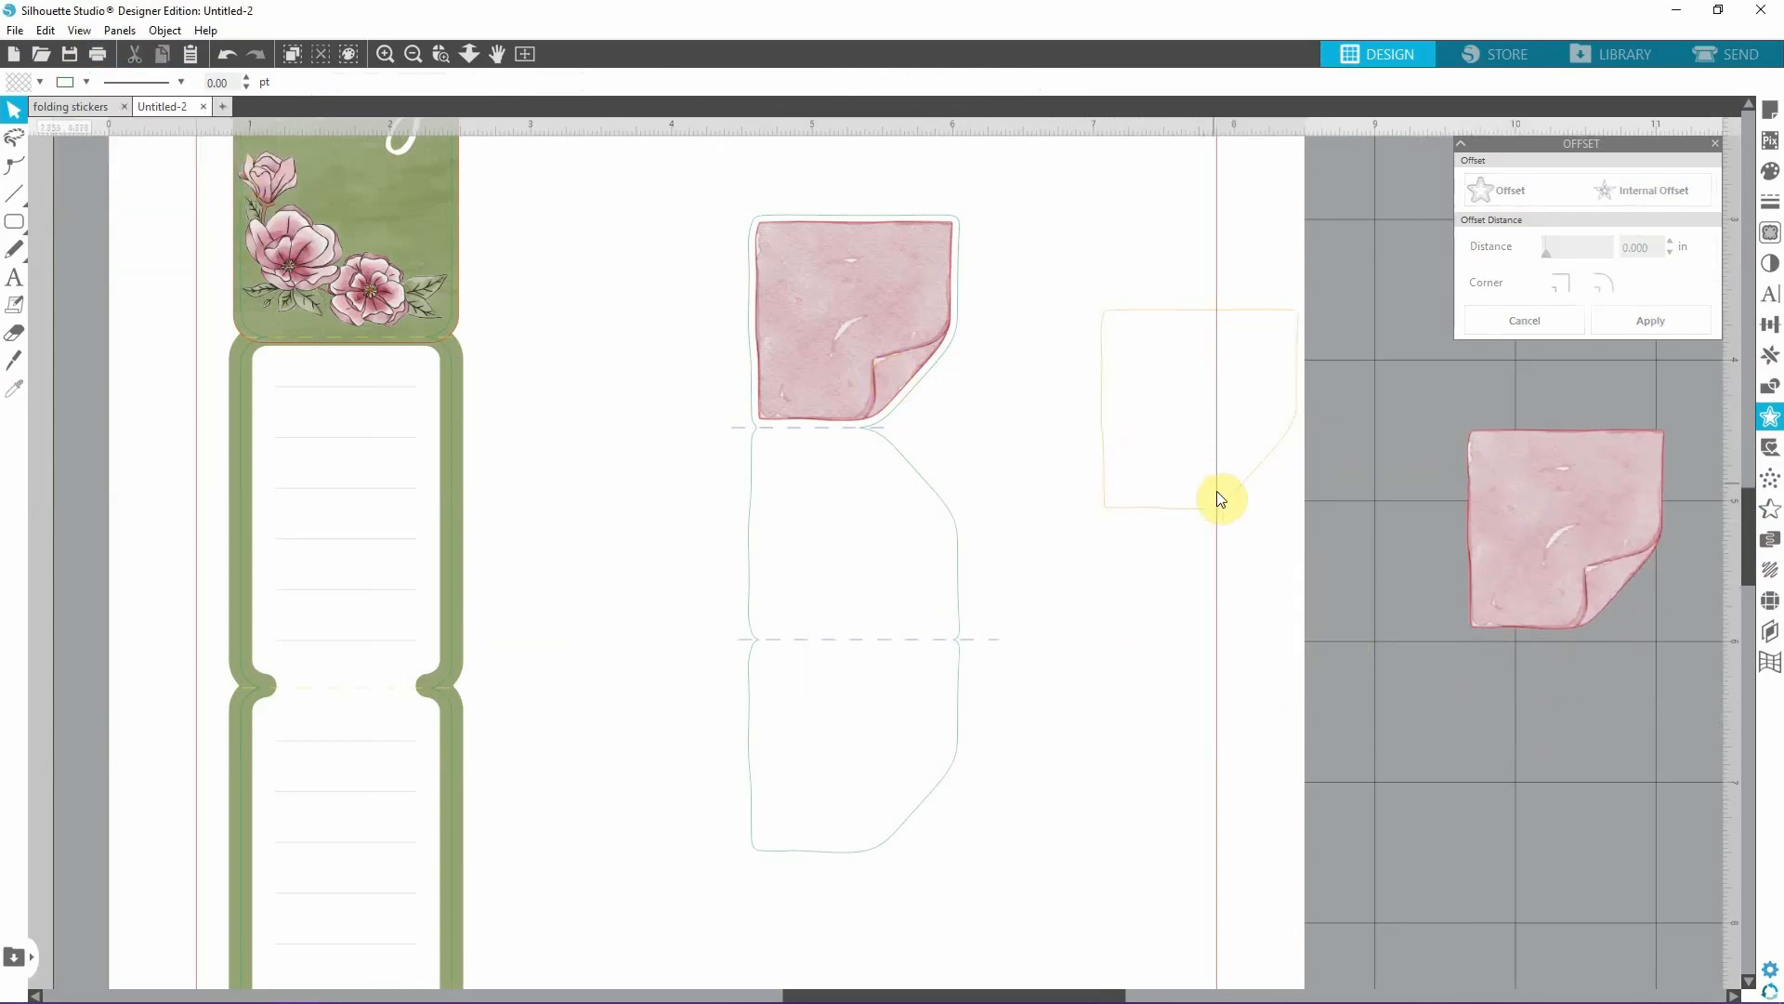
# Move the yellow-orange outline inside the lower panel of the three-panel sticky note shape.
pyautogui.moveTo(1220, 499); pyautogui.dragTo(870, 841)
pyautogui.click(1087, 842)
pyautogui.moveTo(882, 839)
pyautogui.mouseDown()
pyautogui.moveTo(1167, 709)
pyautogui.moveTo(900, 816)
pyautogui.moveTo(872, 868)
pyautogui.moveTo(884, 836)
pyautogui.mouseUp()
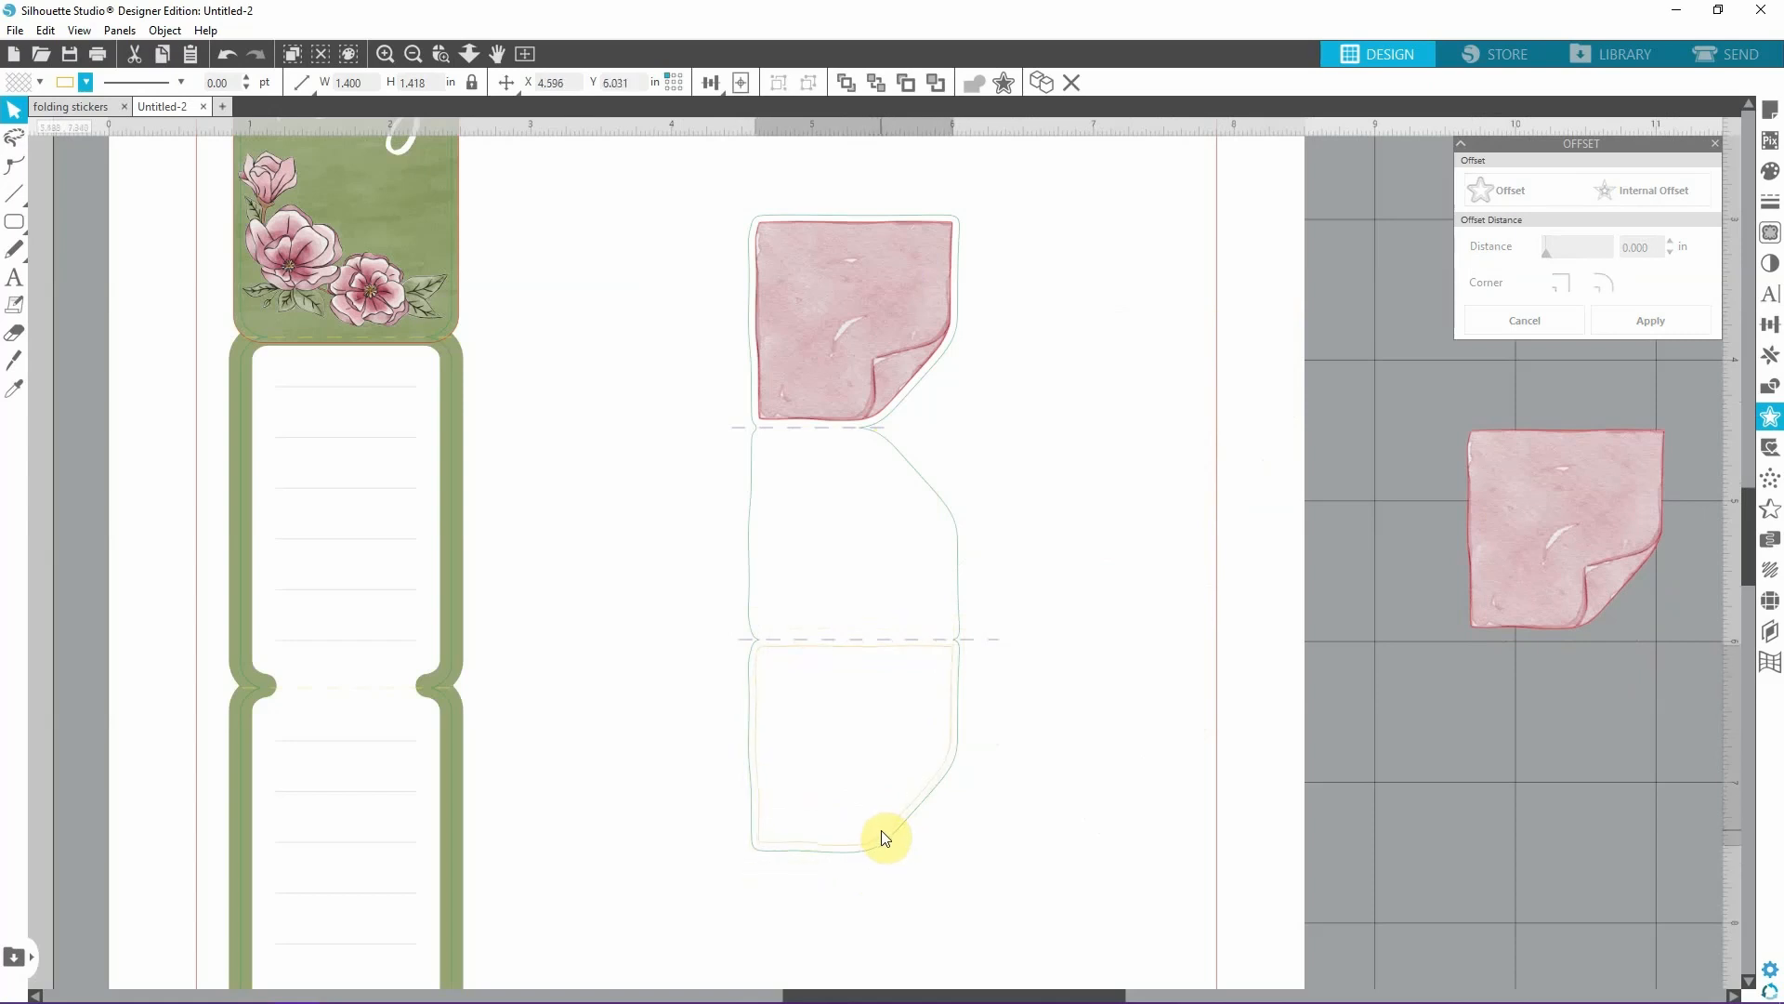
# Duplicate the yellow-orange outline, flip the copy vertically, and fit the pair inside the middle and lower panels.
pyautogui.moveTo(884, 835); pyautogui.dragTo(1167, 586)
pyautogui.rightClick(1169, 576)
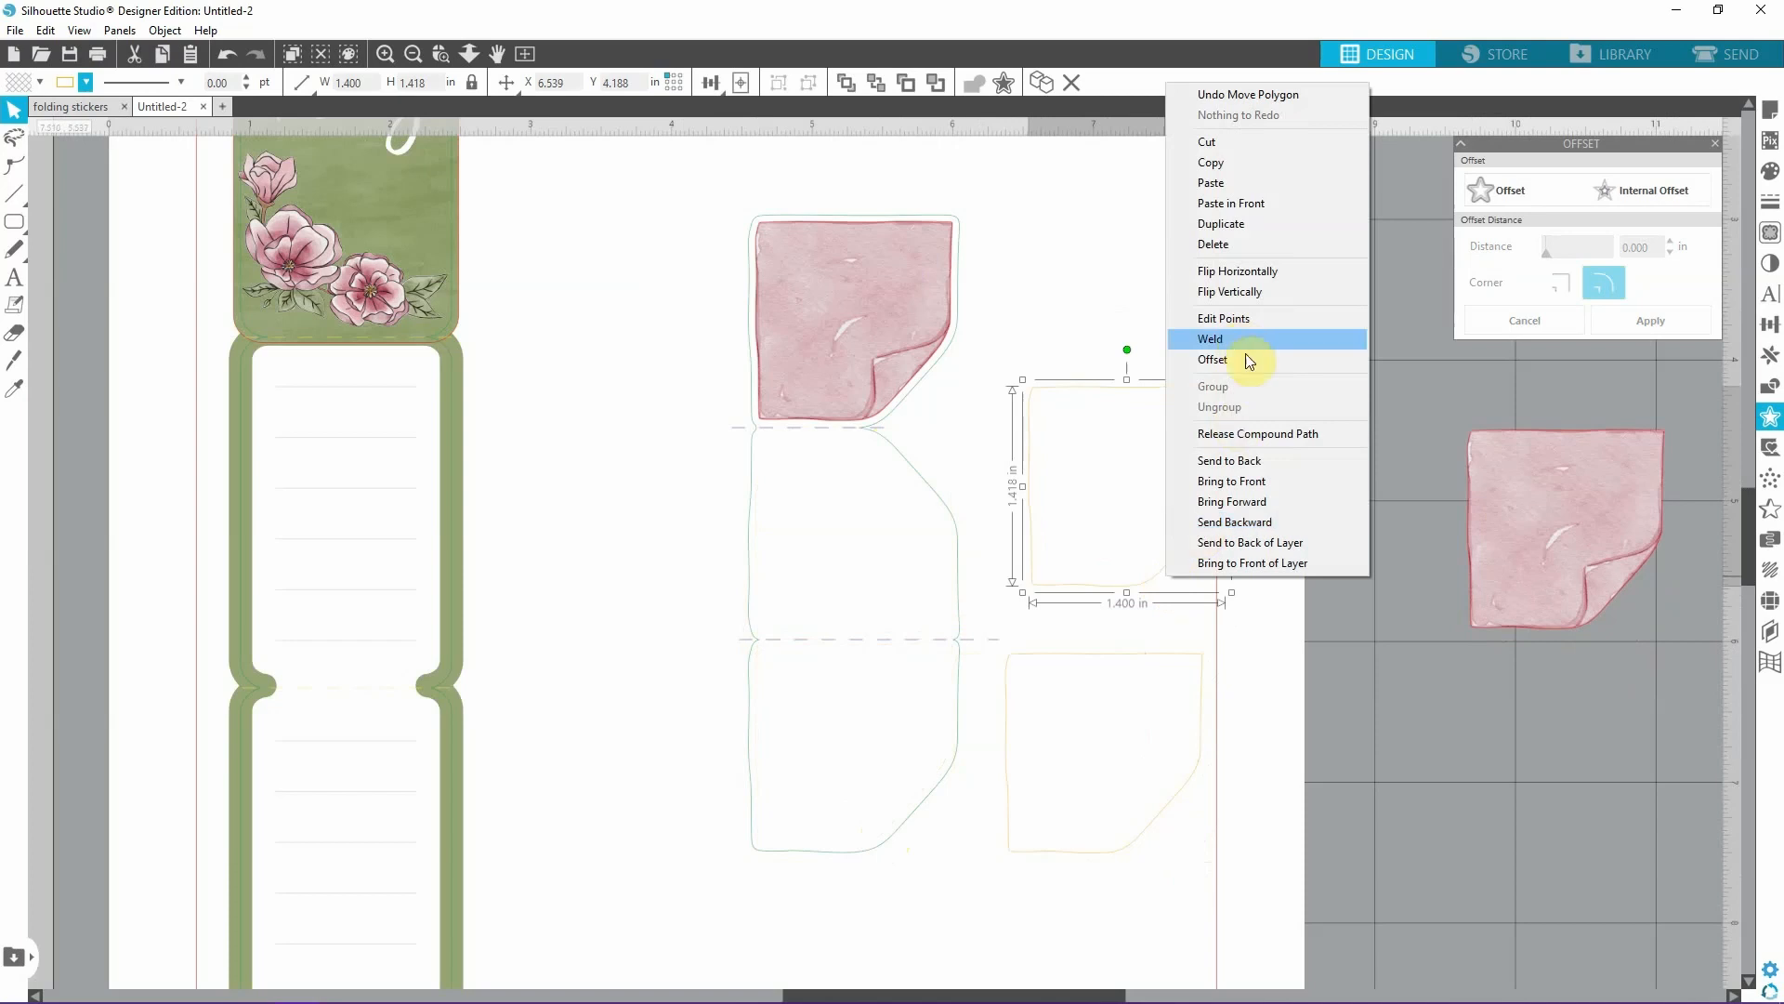
pyautogui.click(1251, 292)
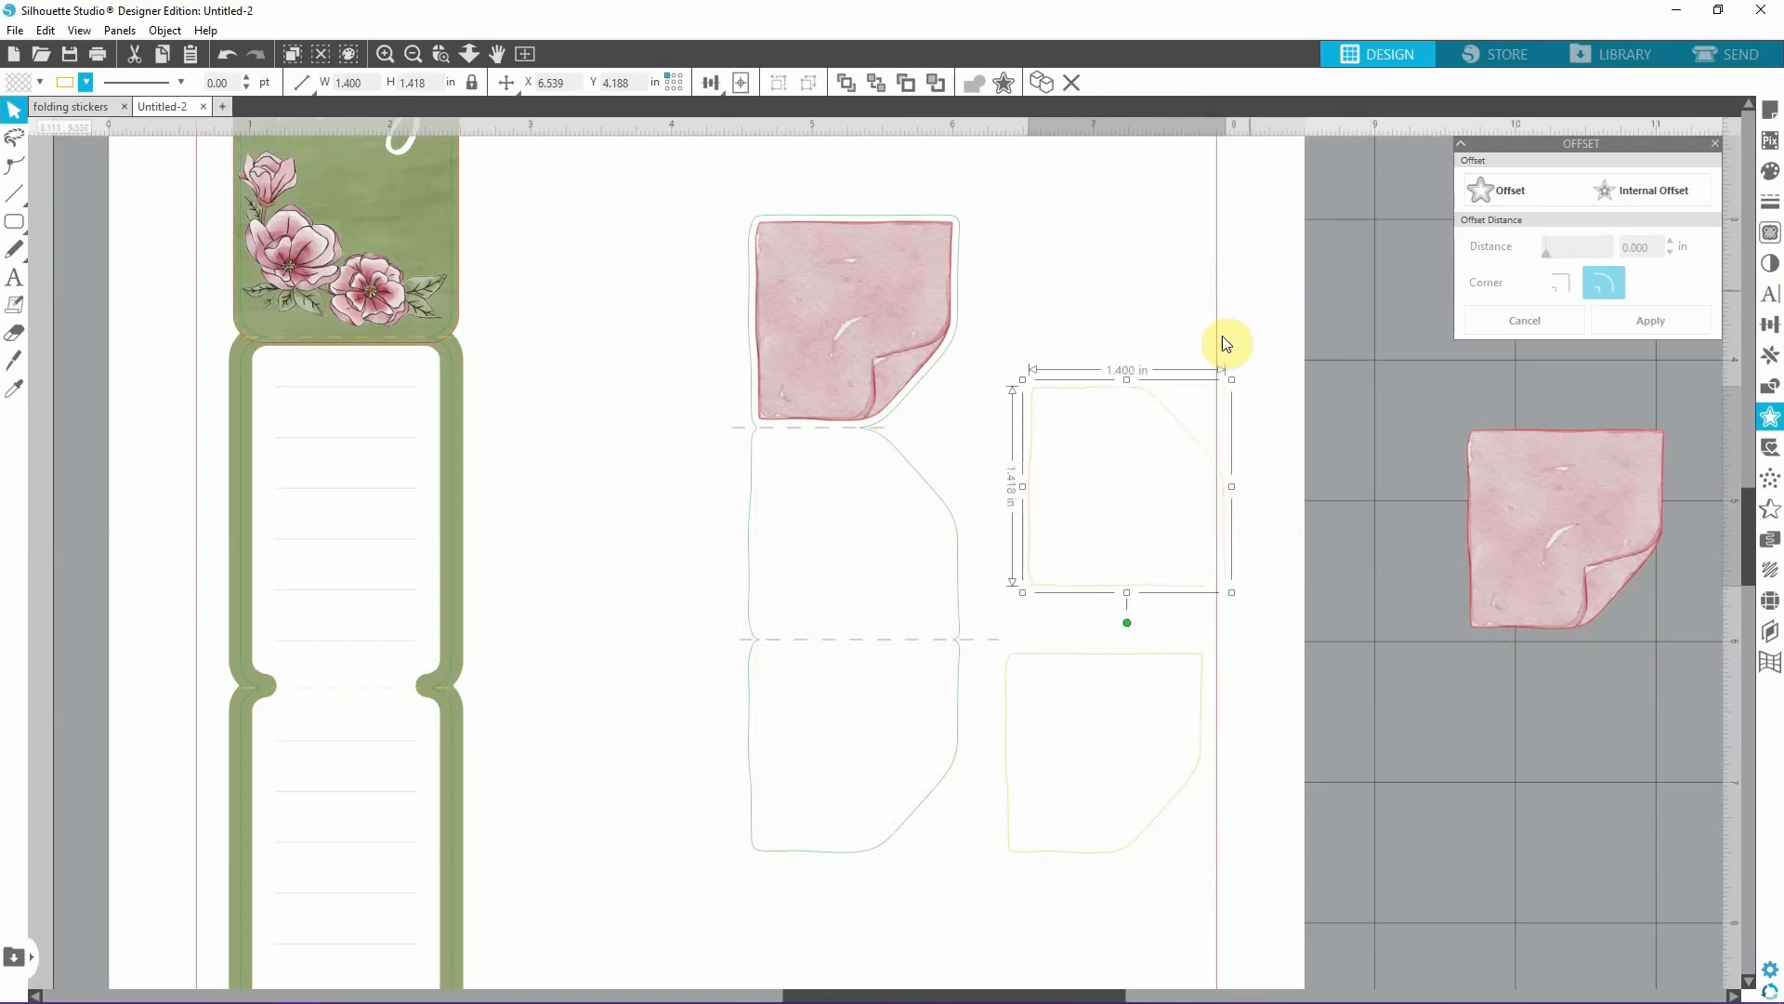
pyautogui.moveTo(1127, 849); pyautogui.dragTo(884, 835)
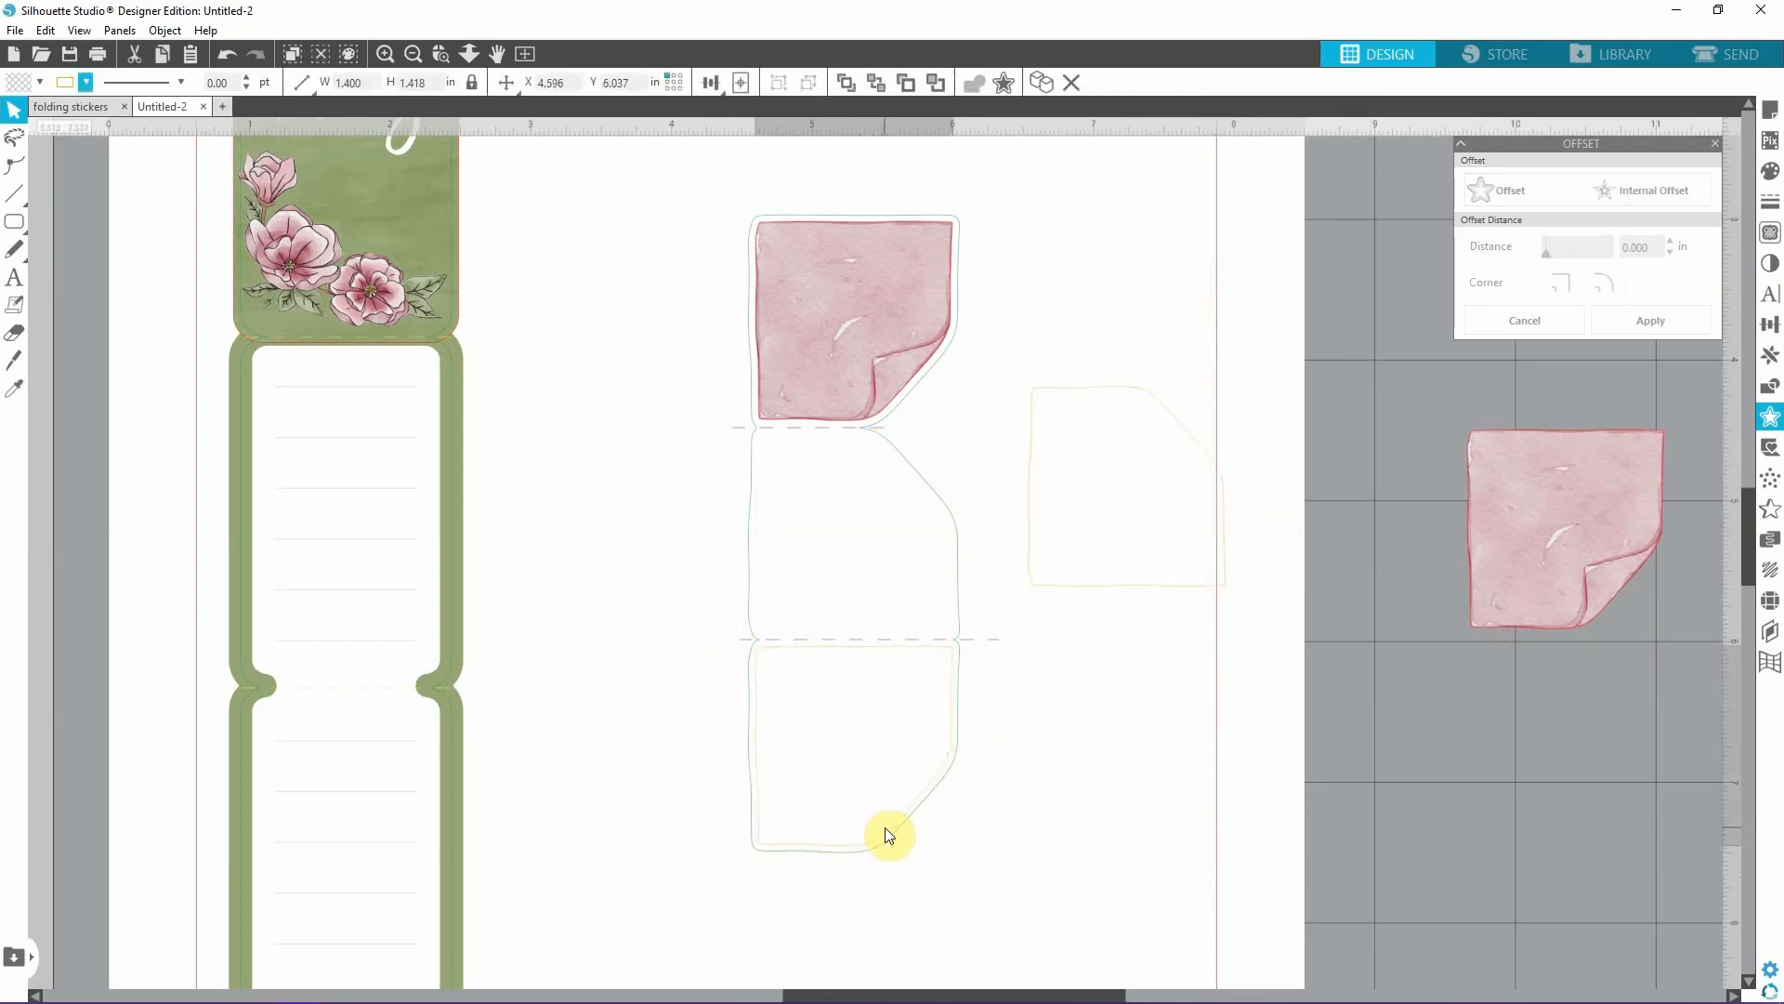
pyautogui.moveTo(1186, 596); pyautogui.dragTo(916, 636)
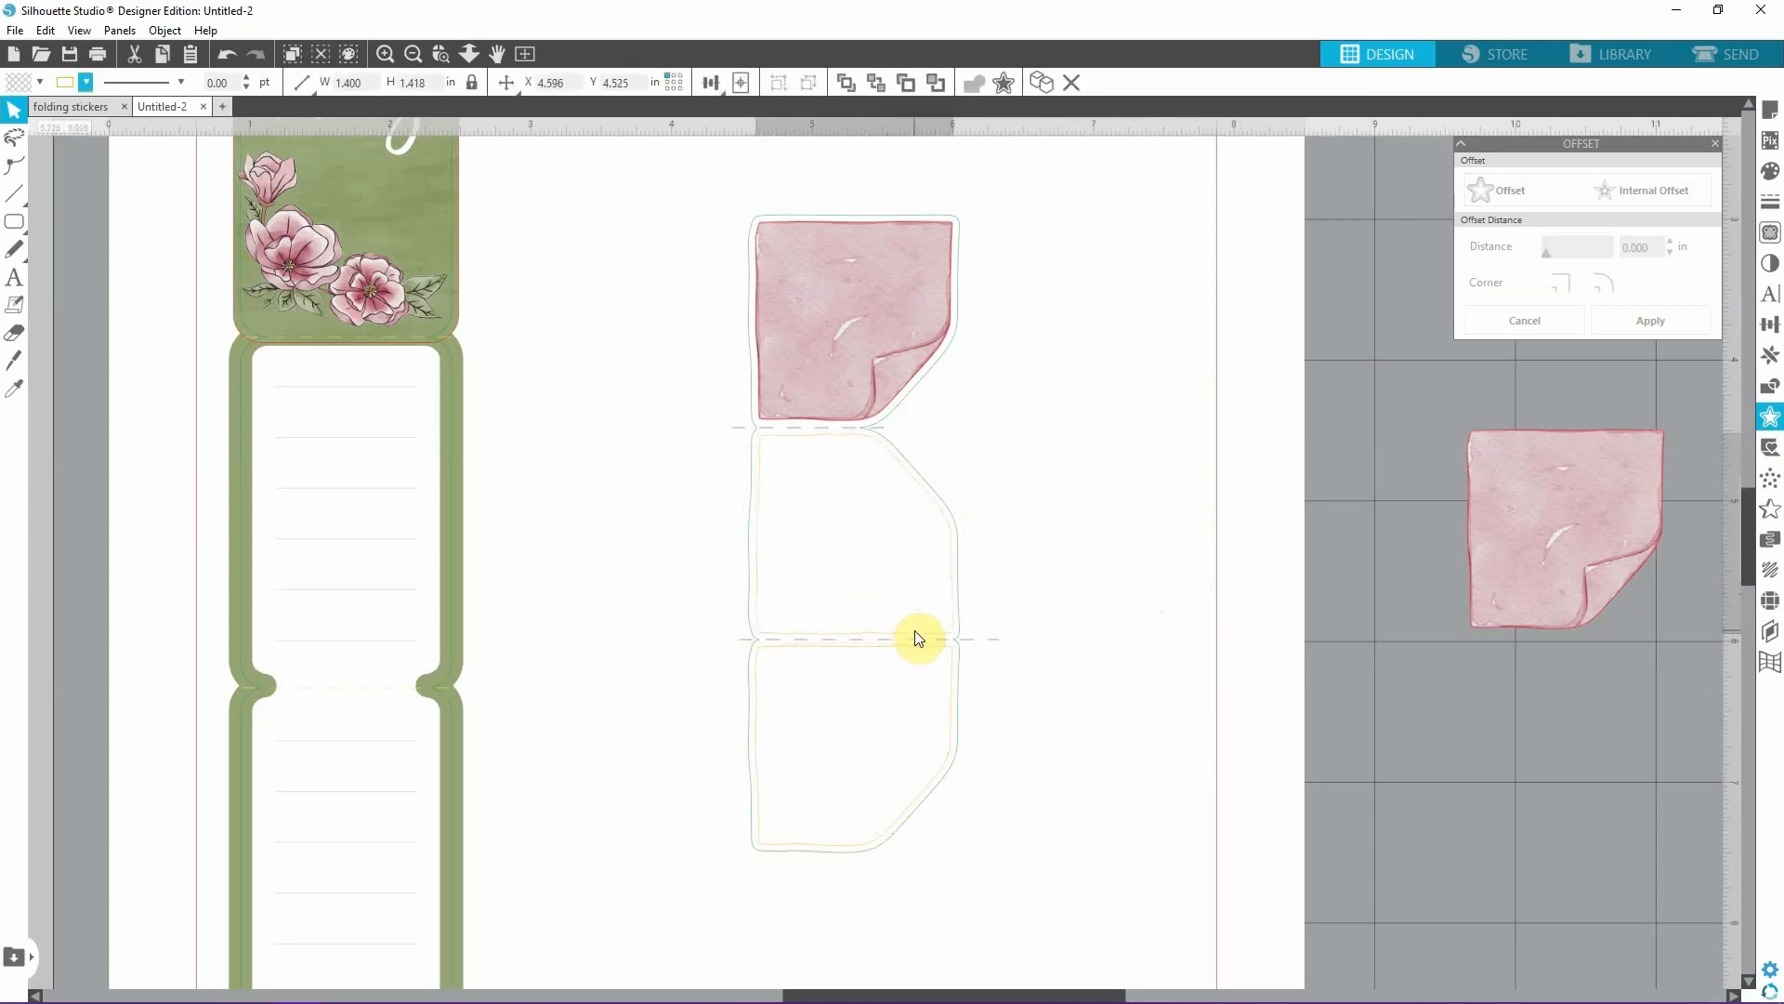
# Centre-align the sticky note, its green outline and the two yellow-orange shapes, leaving out both dashed fold lines.
pyautogui.moveTo(654, 164); pyautogui.dragTo(1087, 936)
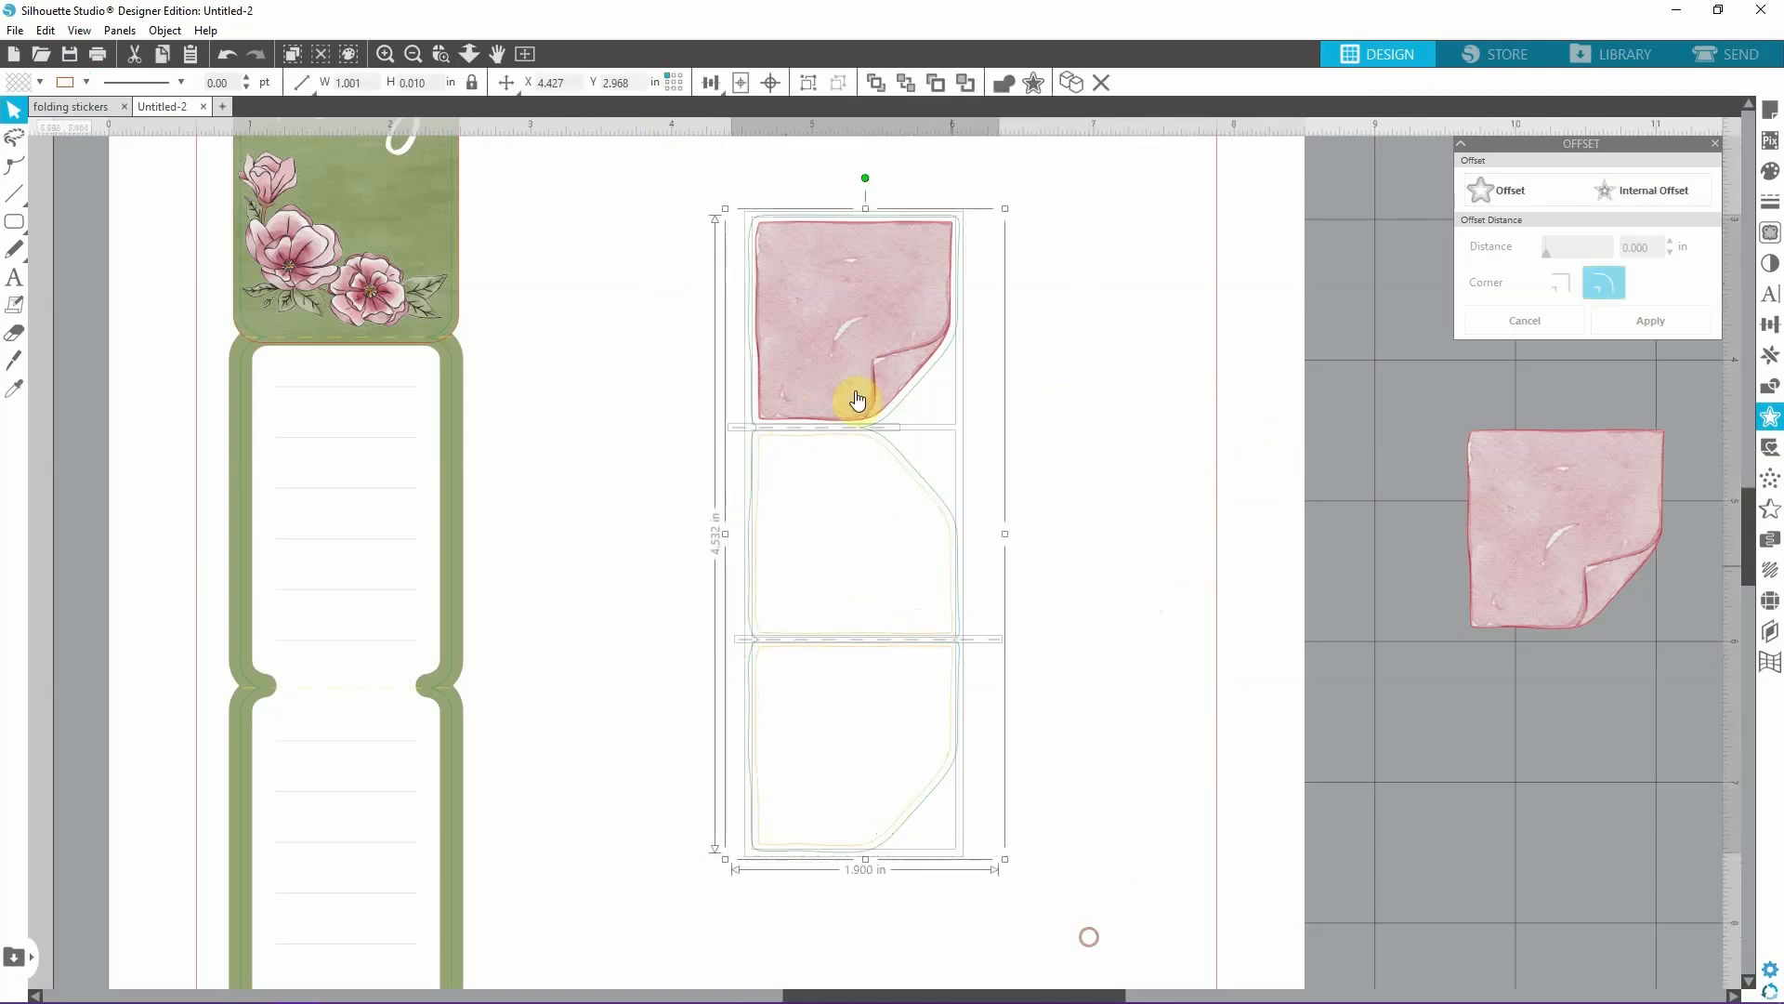
pyautogui.keyDown('shift'); pyautogui.click(733, 425); pyautogui.keyUp('shift')
pyautogui.keyDown('shift'); pyautogui.click(988, 640); pyautogui.keyUp('shift')
pyautogui.click(711, 83)
pyautogui.click(748, 118)
pyautogui.click(1103, 400)
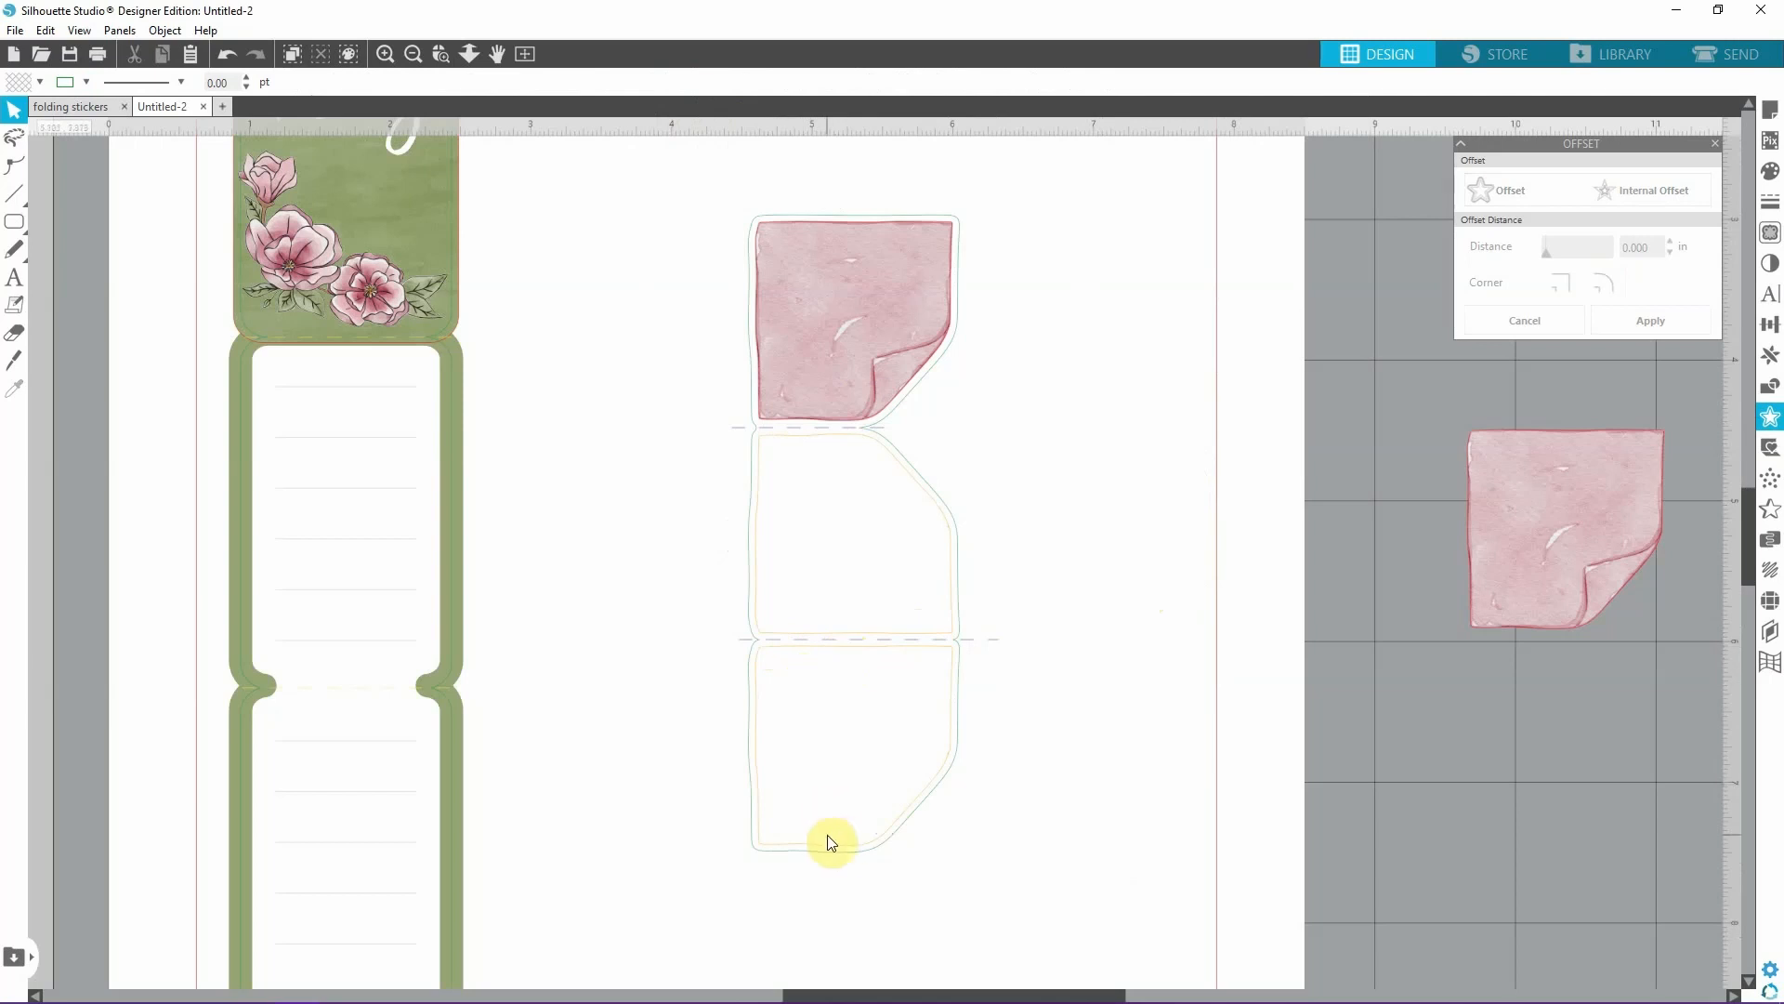
# Draw a rectangle about 1.37 x 0.19 in bridging the gap between the two yellow-orange shapes at the lower fold.
pyautogui.click(387, 54)
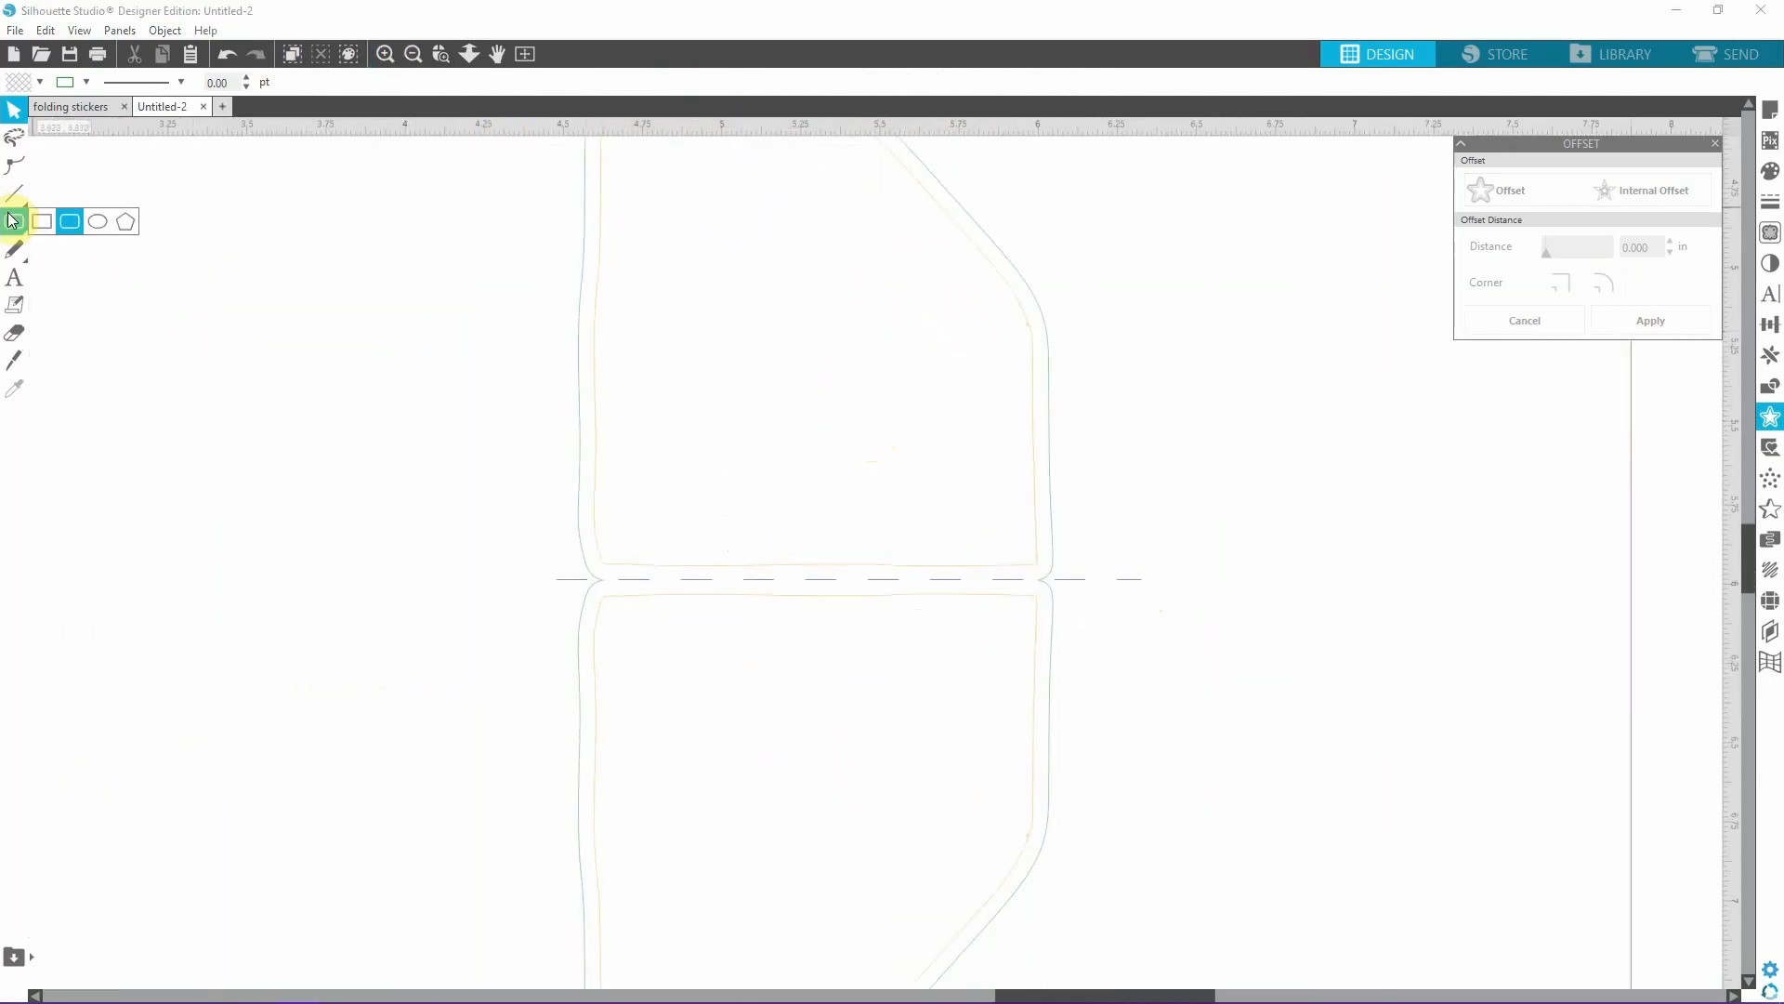
pyautogui.click(41, 222)
pyautogui.moveTo(602, 542)
pyautogui.mouseDown()
pyautogui.moveTo(697, 657)
pyautogui.moveTo(934, 591)
pyautogui.moveTo(1038, 604)
pyautogui.mouseUp()
pyautogui.click(14, 111)
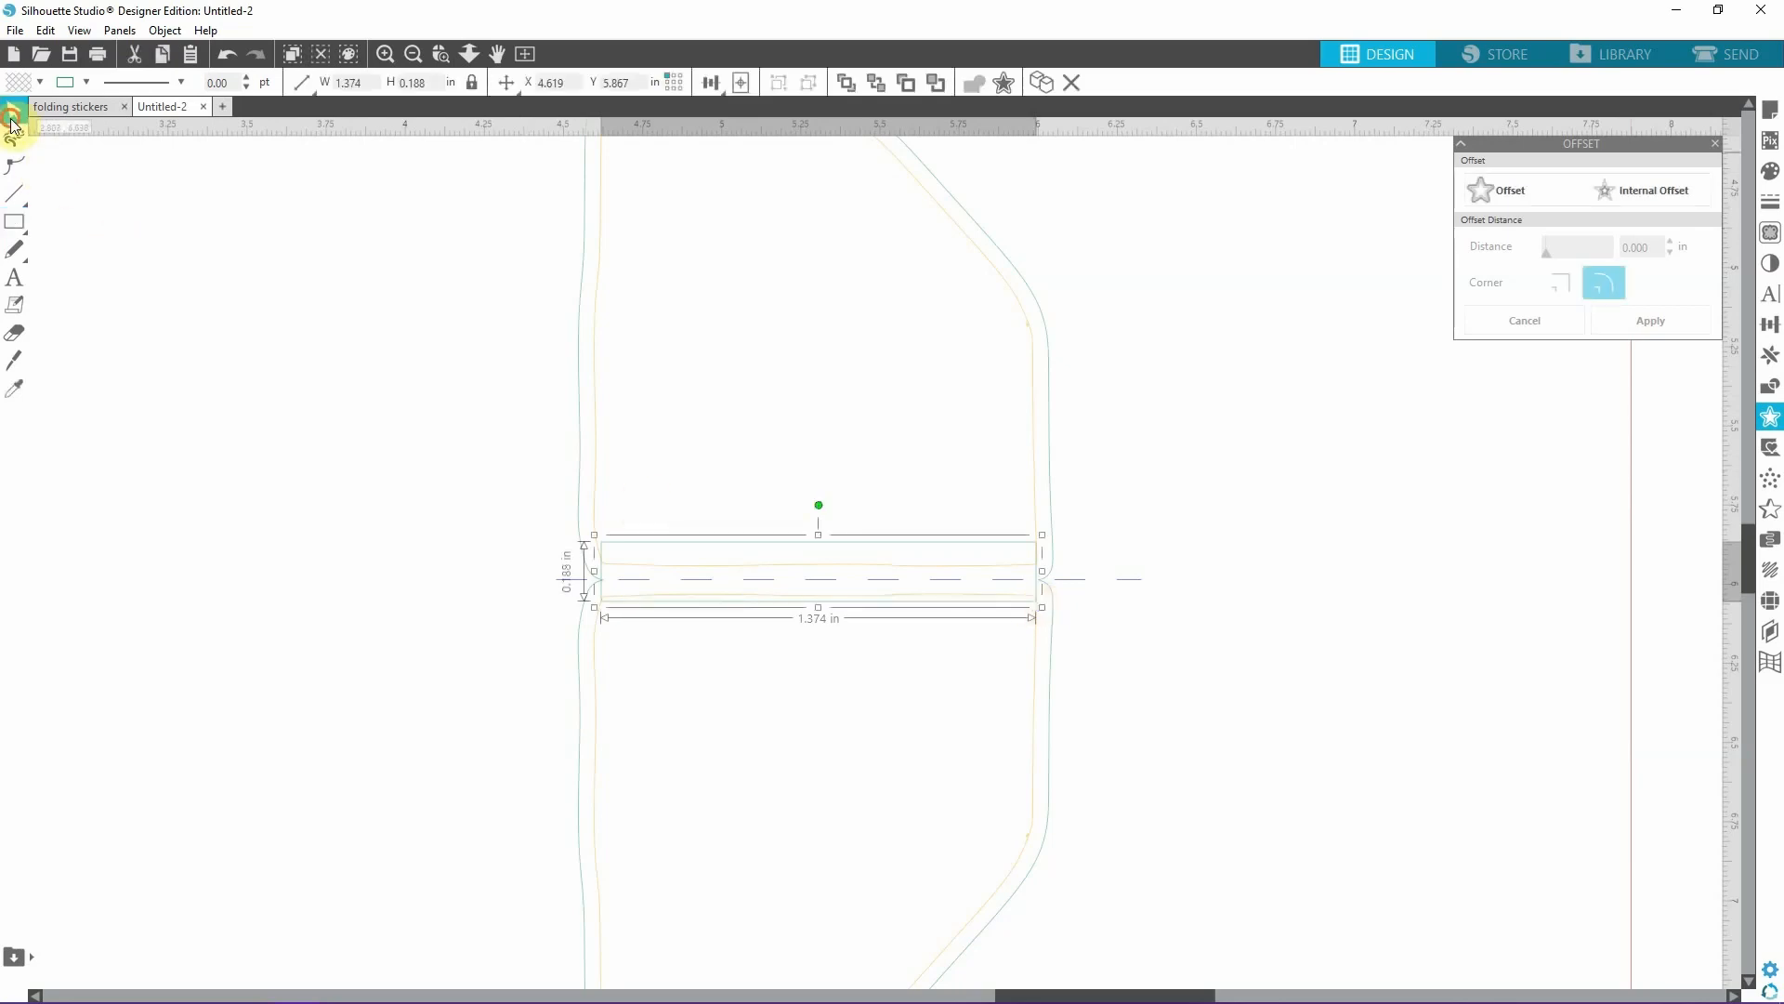
# Weld the bridging rectangle and the two yellow-orange shapes into a single shape.
pyautogui.click(1033, 359)
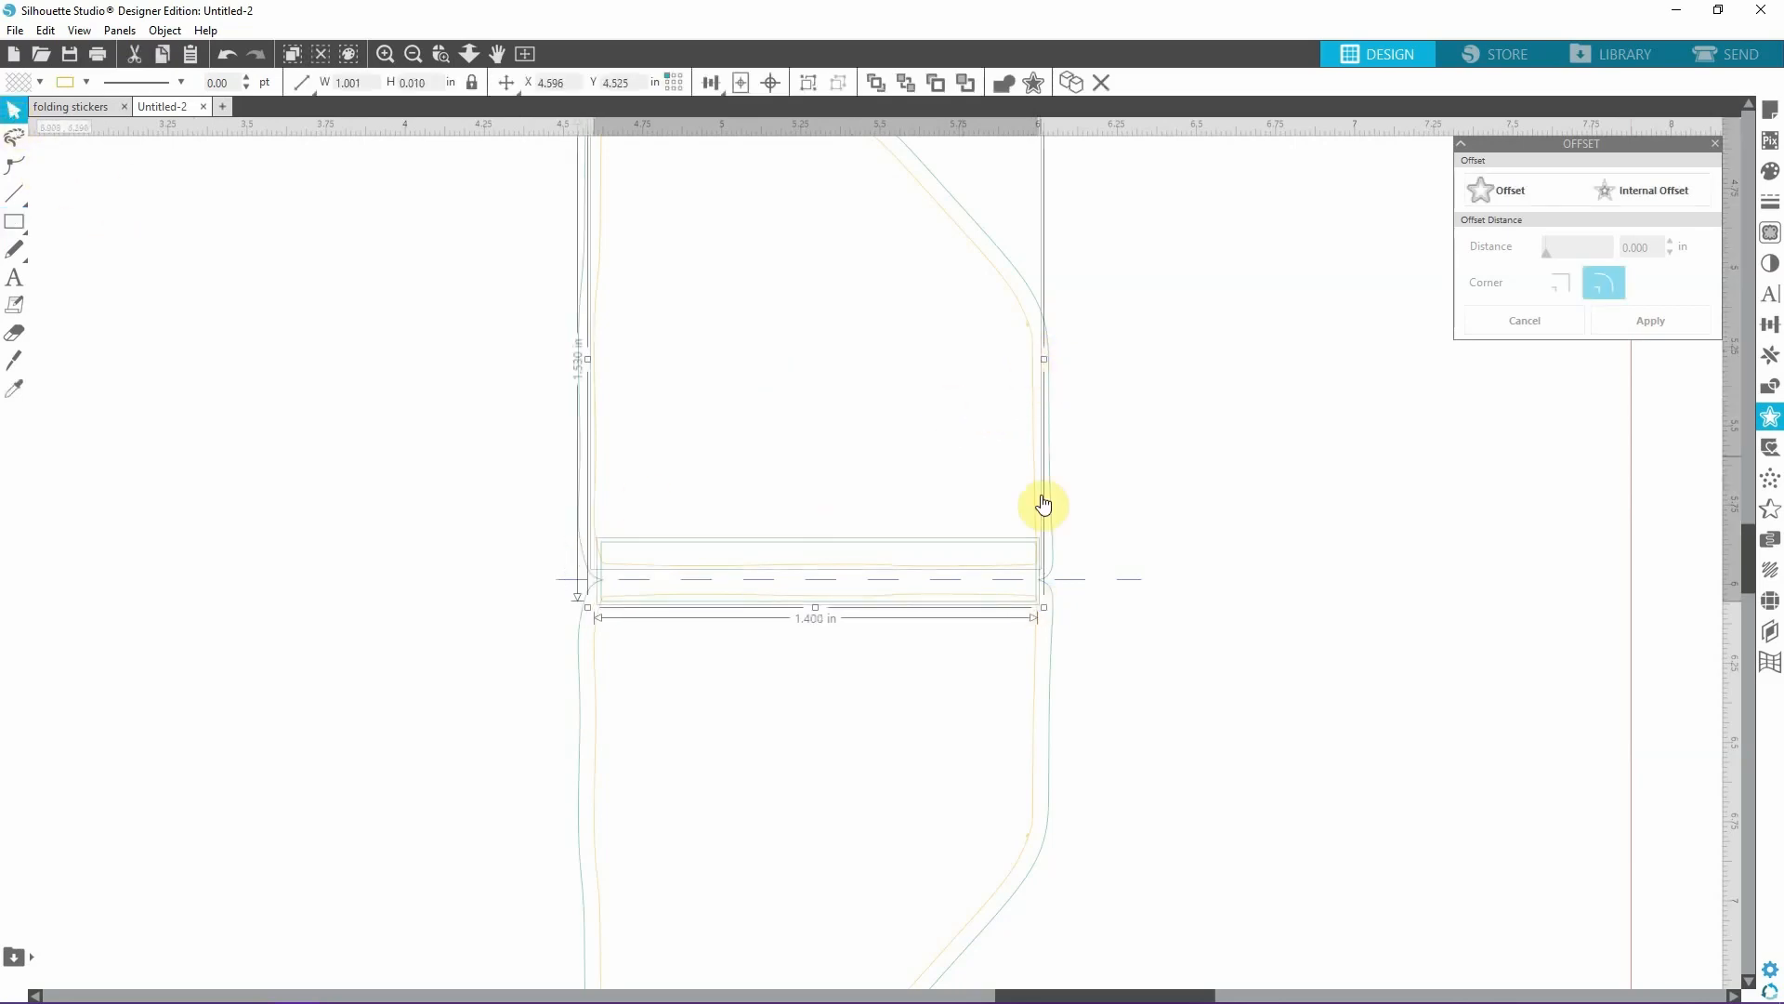
pyautogui.keyDown('shift'); pyautogui.click(1035, 694); pyautogui.keyUp('shift')
pyautogui.click(1010, 87)
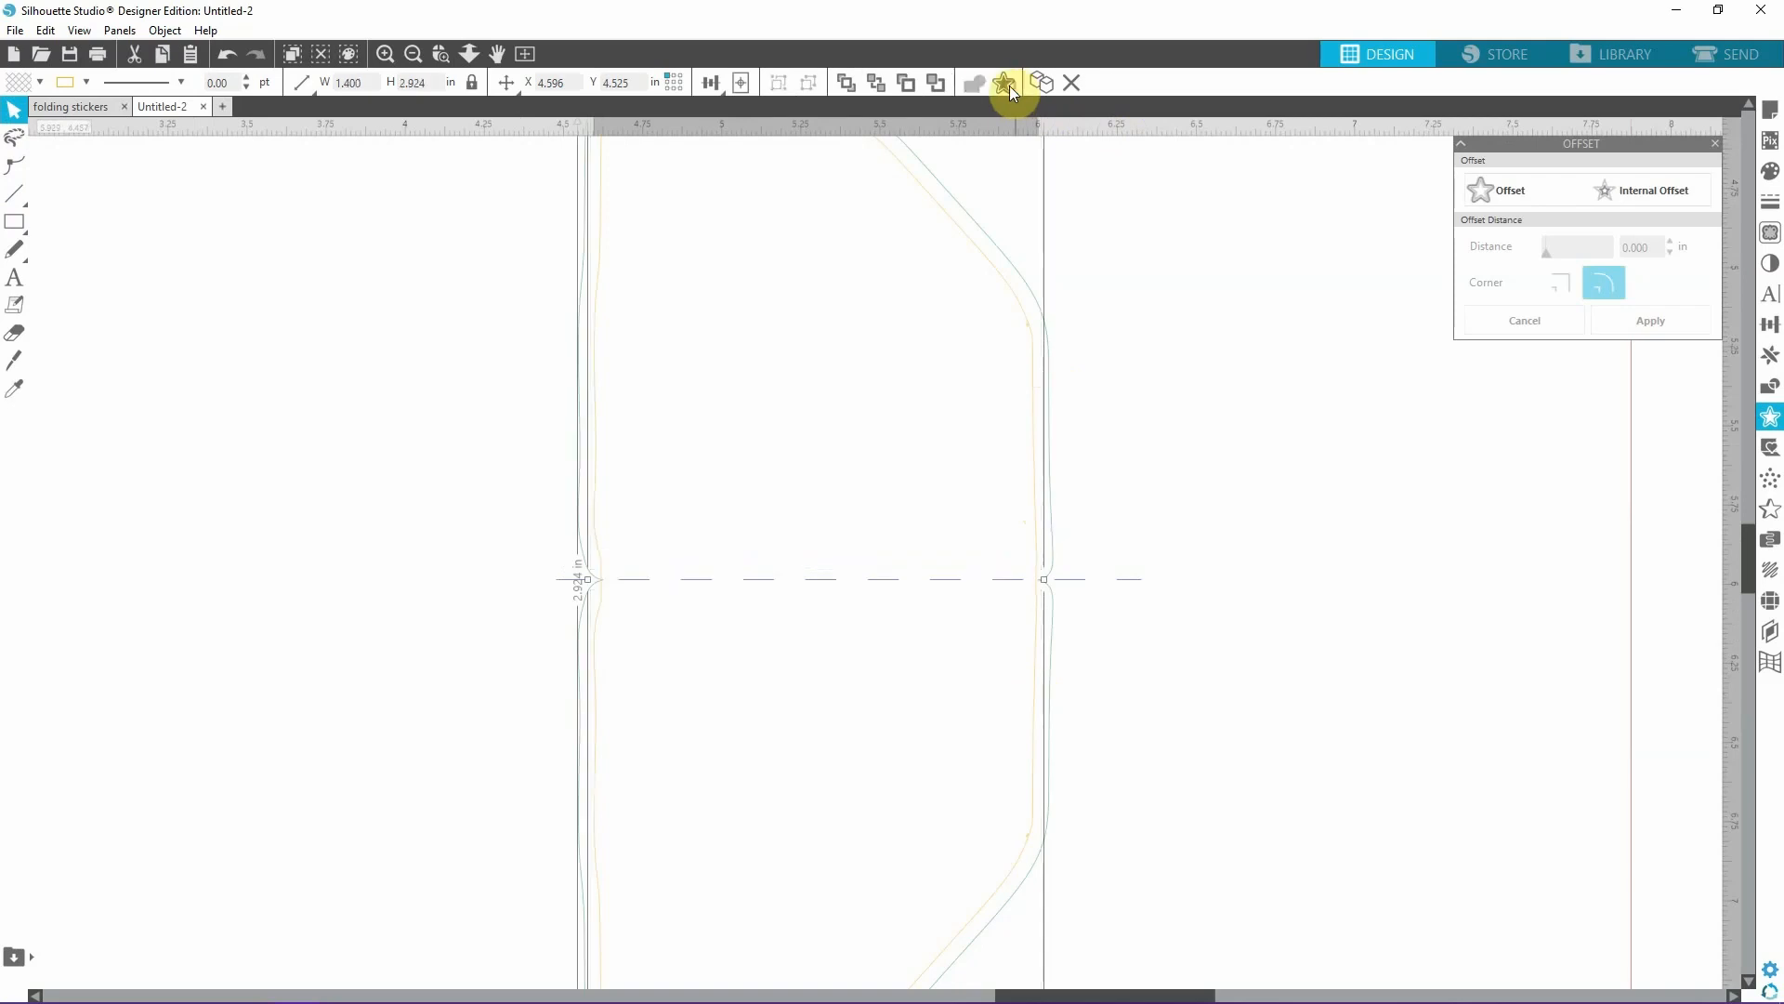
pyautogui.click(279, 564)
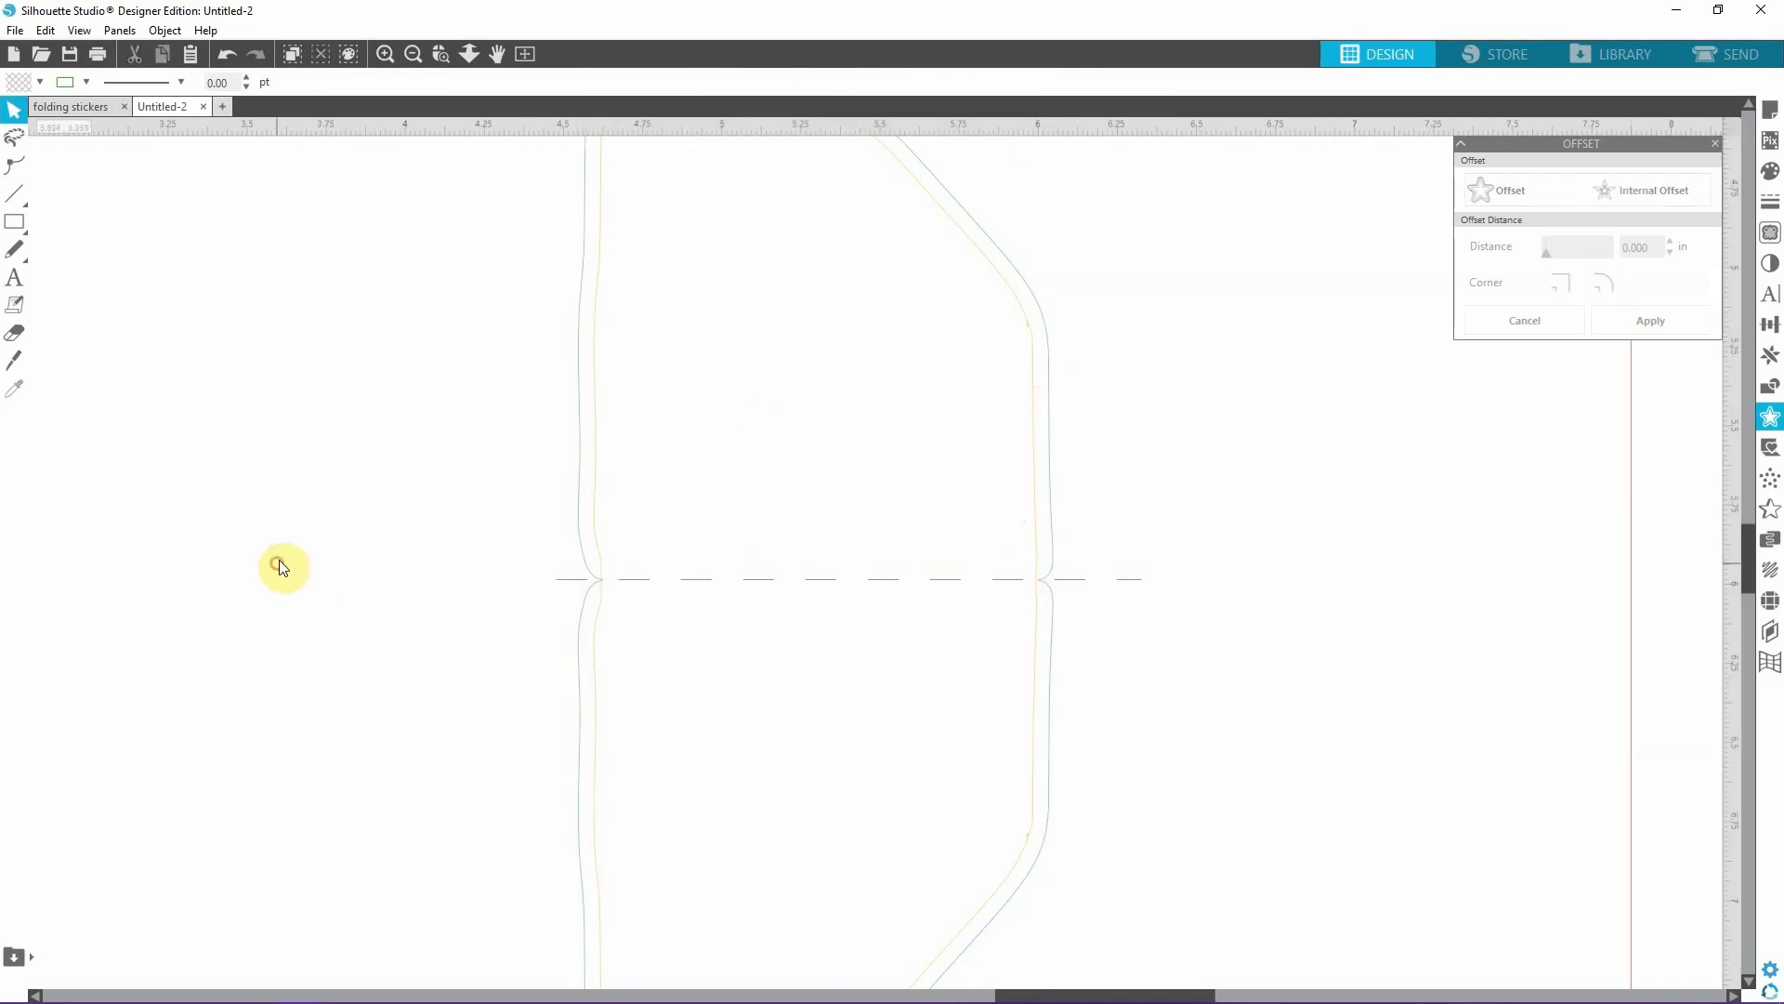
pyautogui.click(412, 54)
pyautogui.click(412, 54)
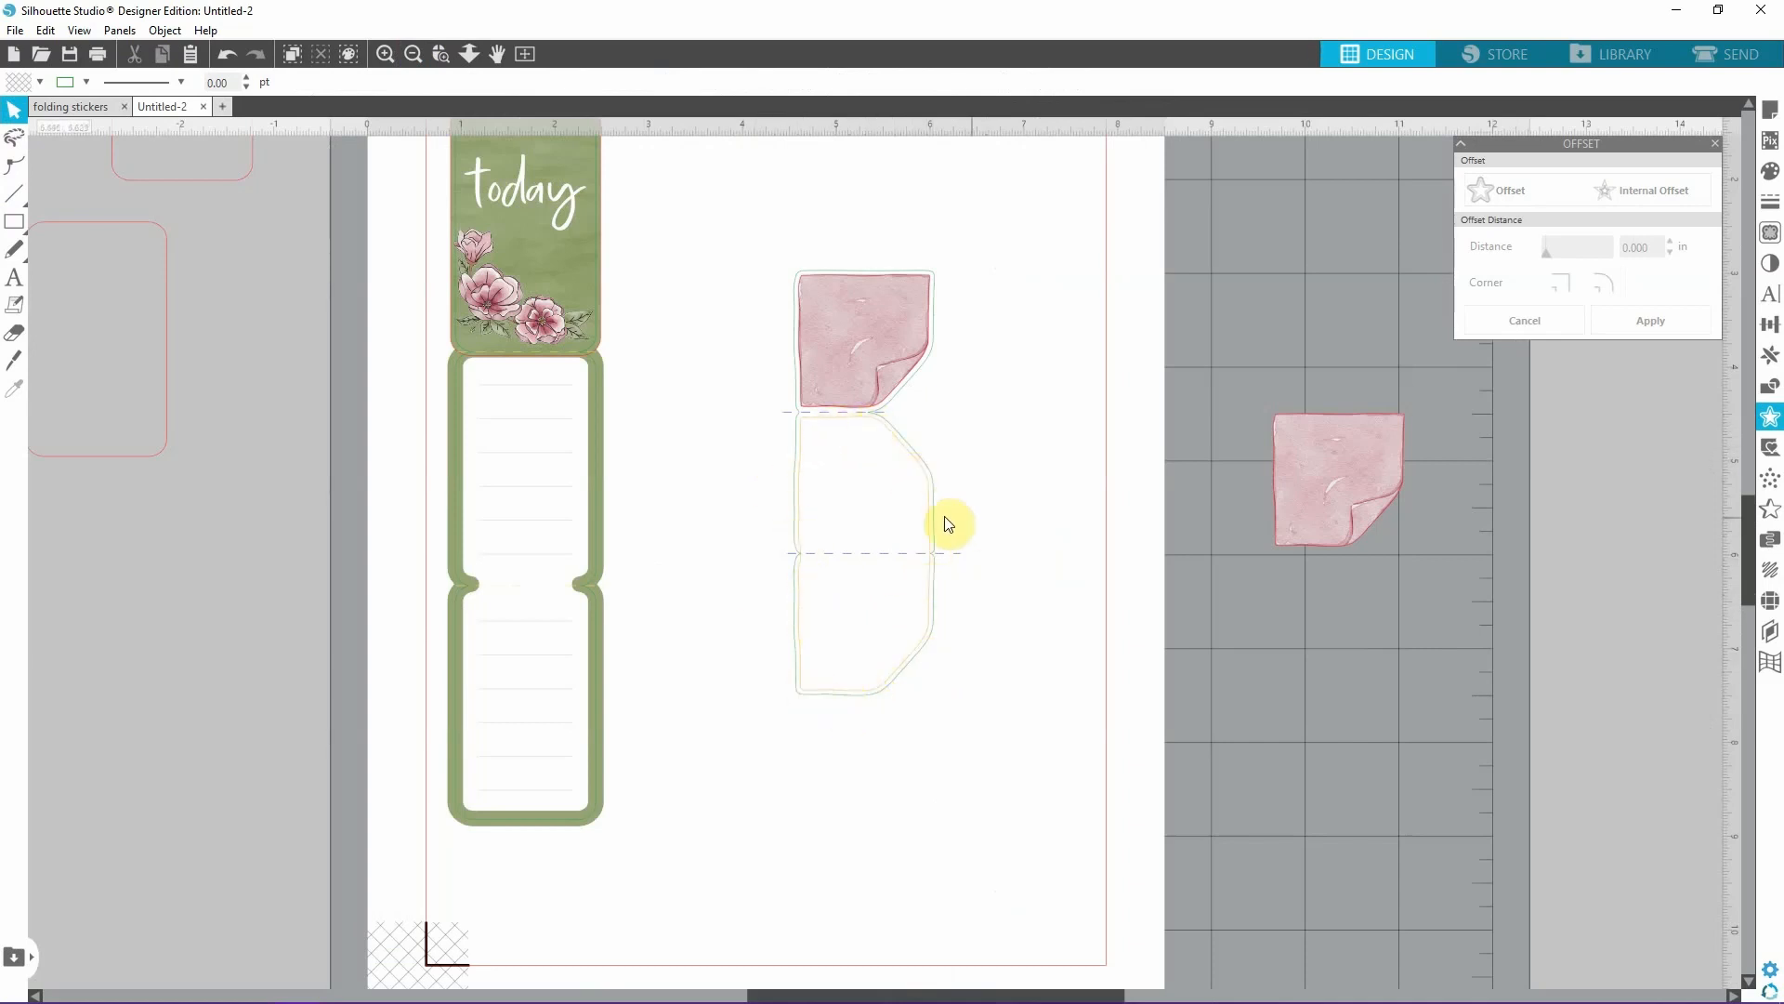
# Switch to File Explorer and open the Papers folder of the Creative Kit - Hygge Life.
pyautogui.moveTo(716, 999)
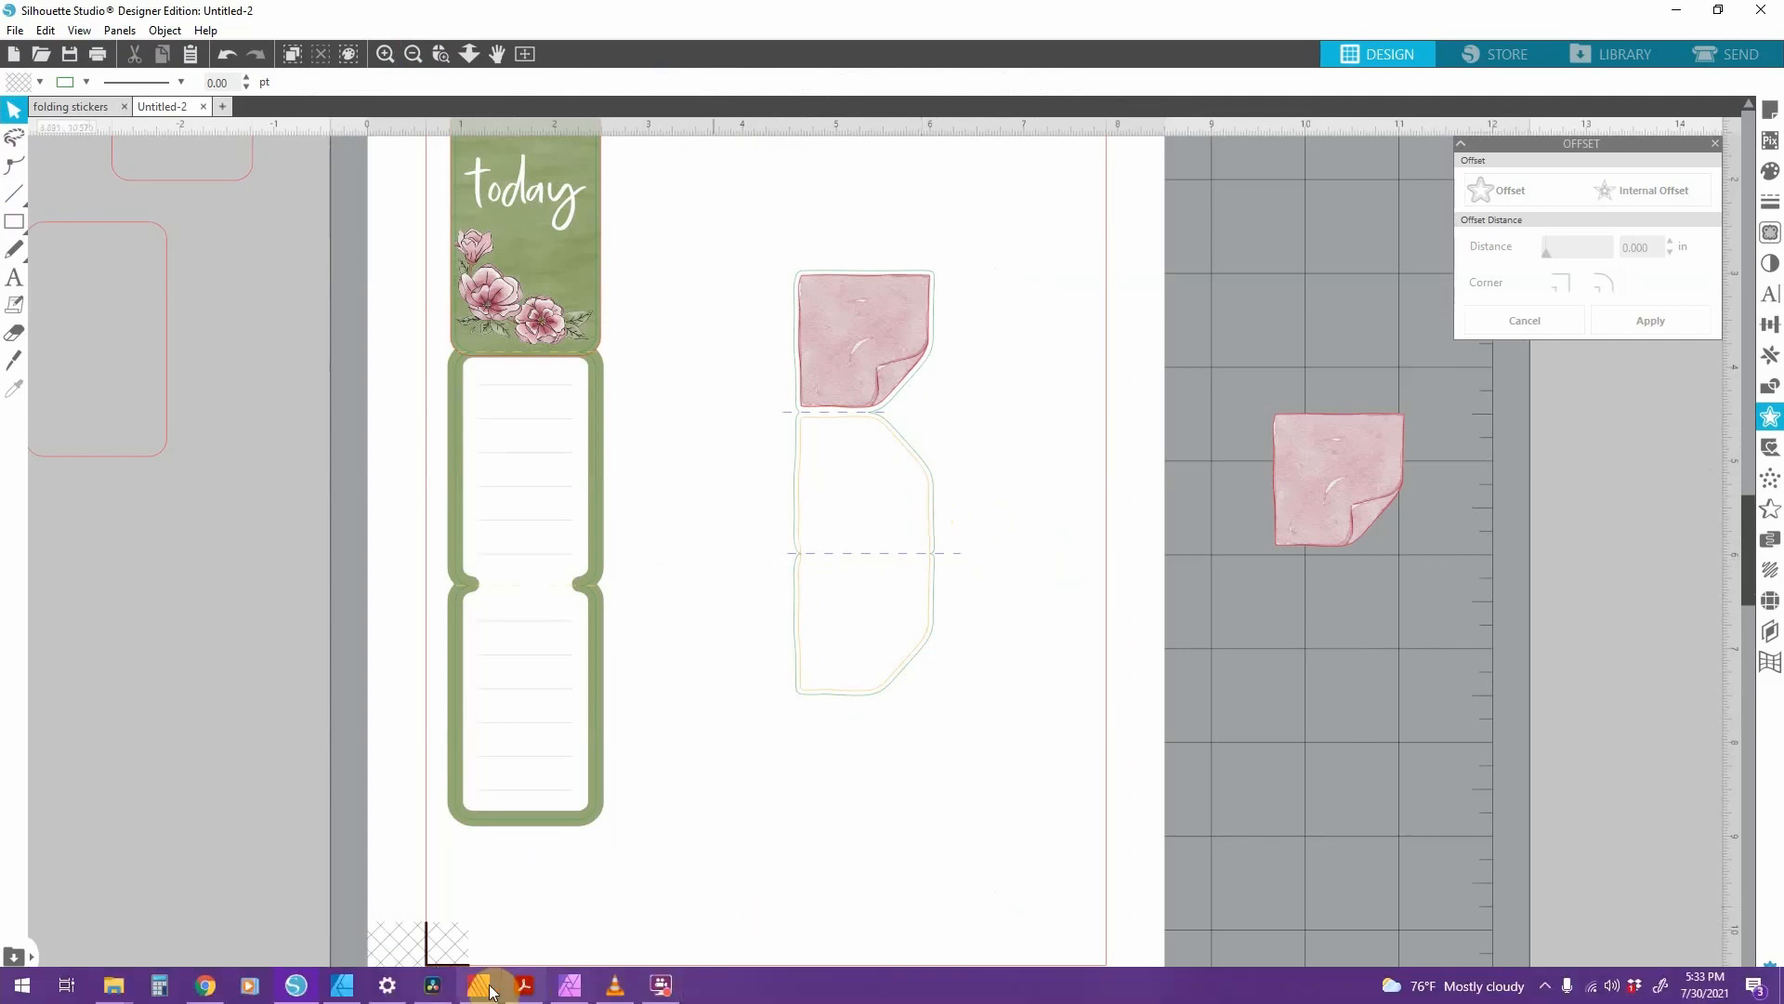
pyautogui.moveTo(113, 987)
pyautogui.click(637, 922)
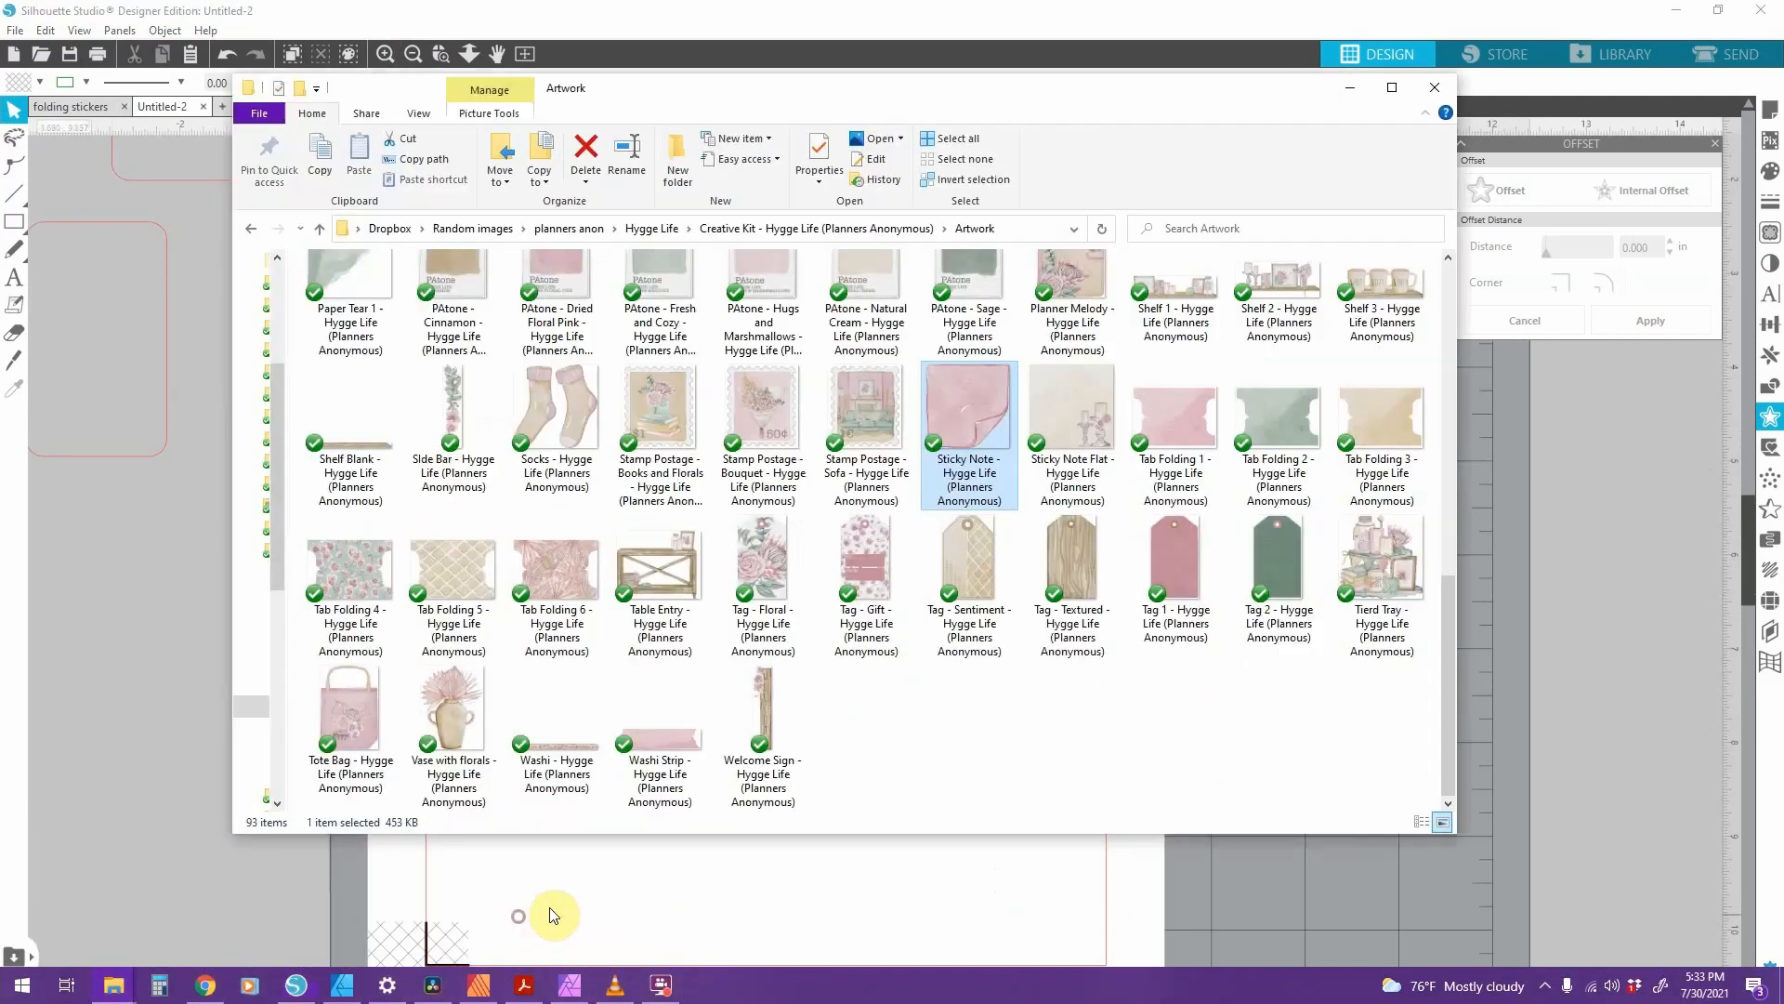
pyautogui.click(652, 228)
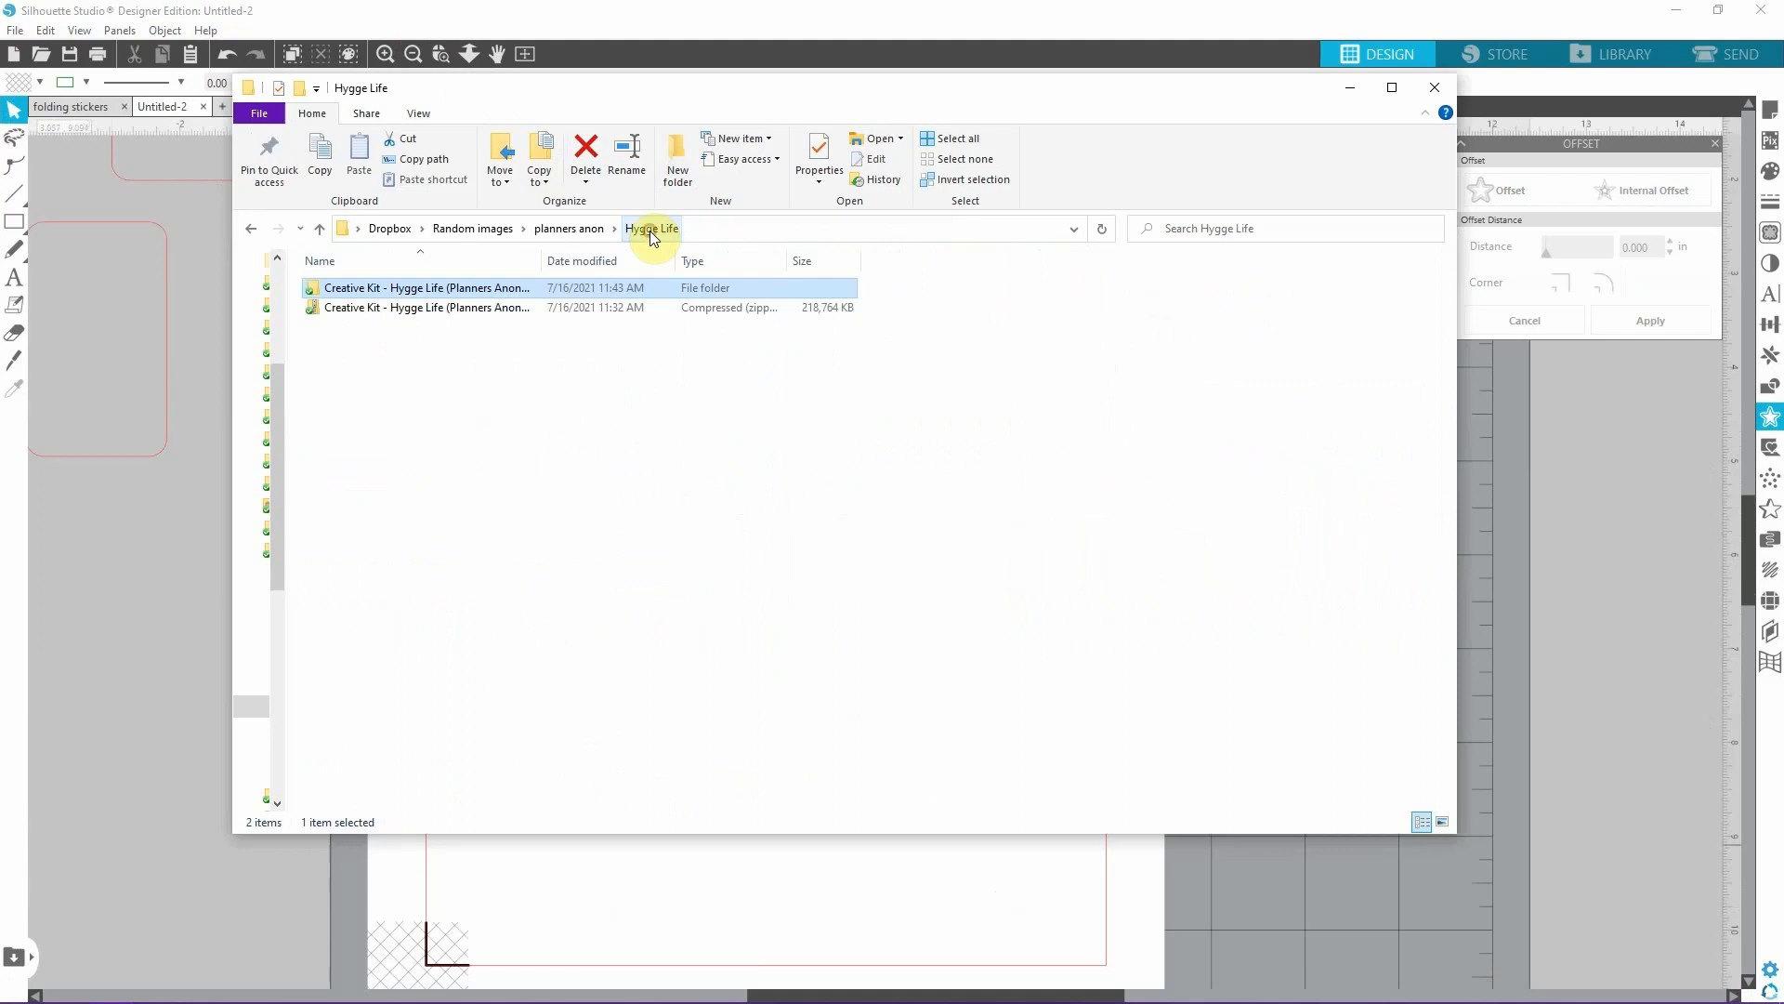
pyautogui.doubleClick(488, 292)
pyautogui.doubleClick(344, 345)
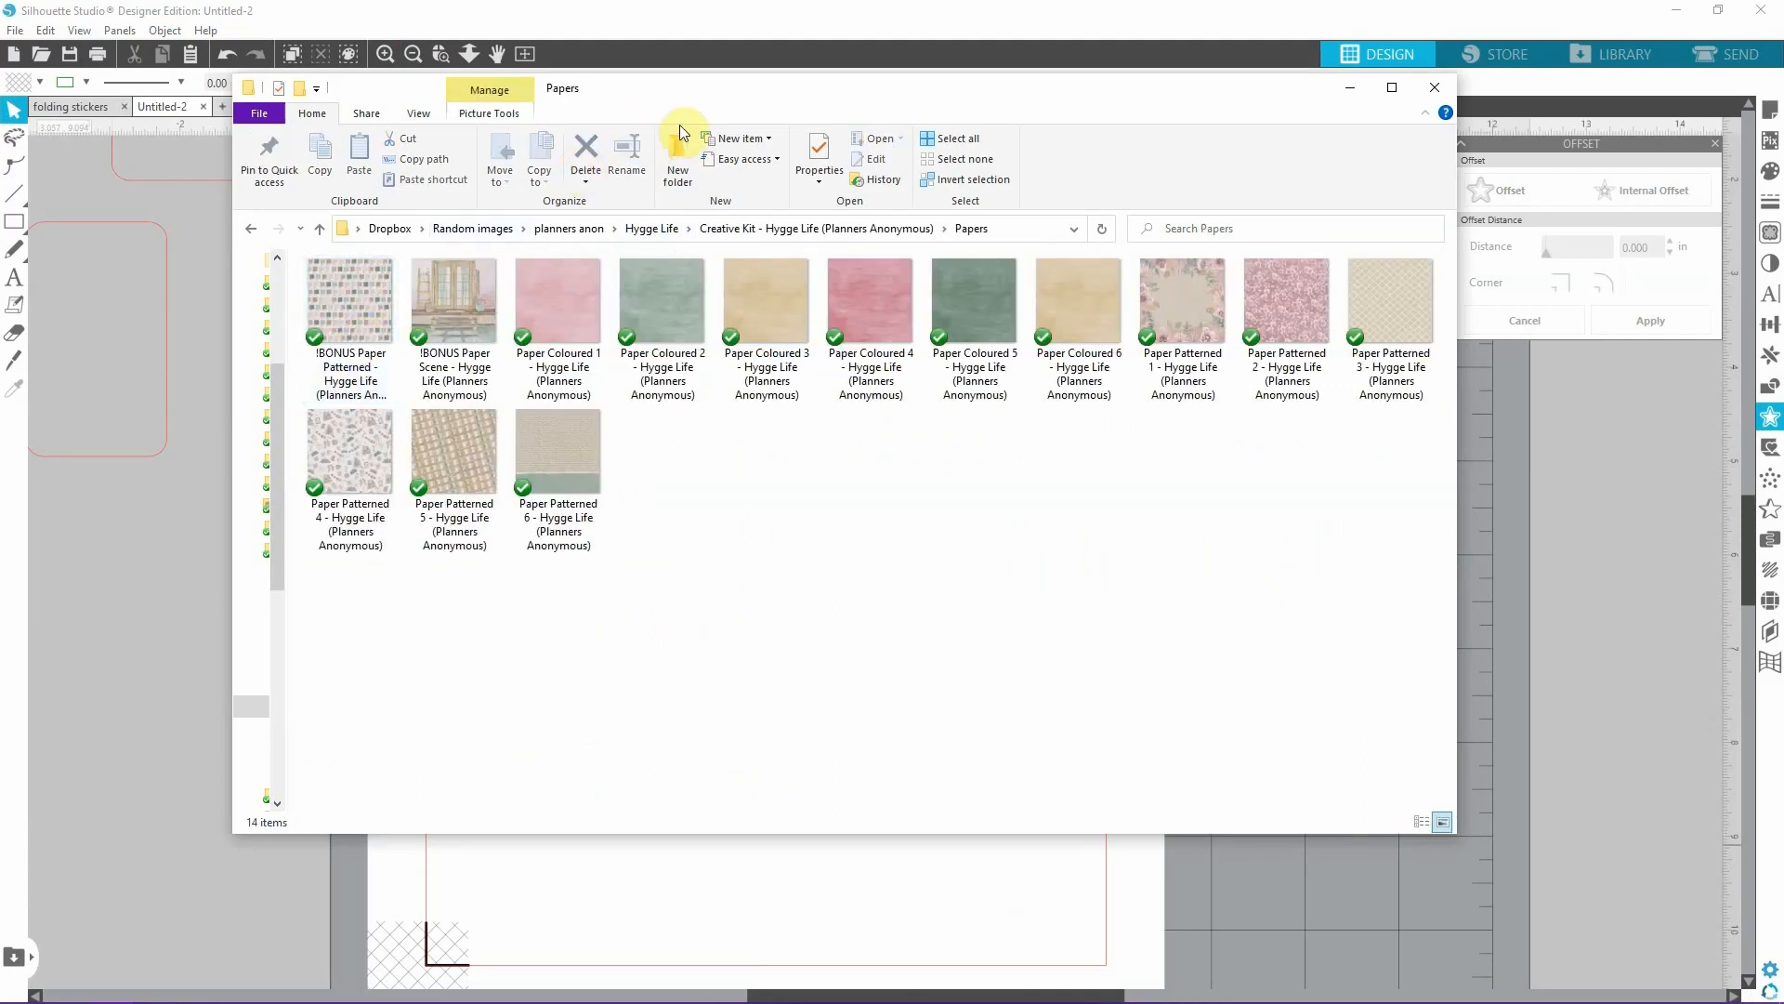
# Fill the welded yellow-orange shape with the tan Paper Coloured 3 image from the Papers folder.
pyautogui.moveTo(722, 107); pyautogui.dragTo(726, 749)
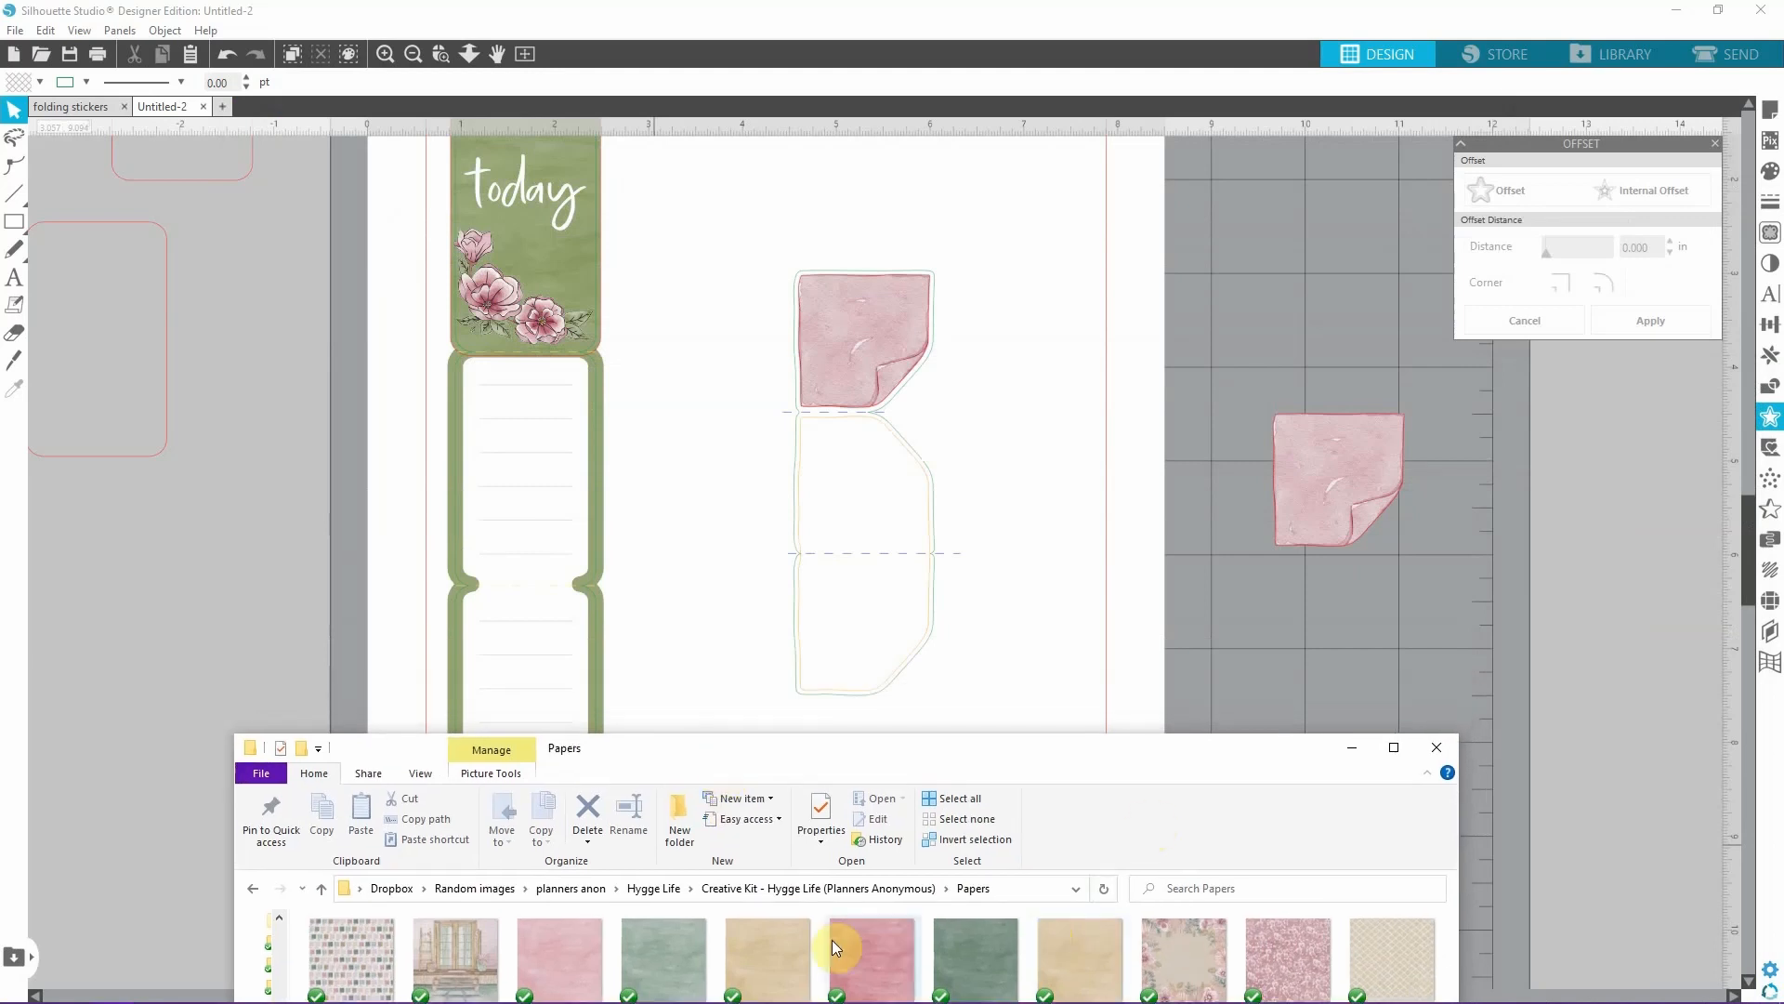
pyautogui.click(779, 955)
pyautogui.moveTo(779, 955); pyautogui.dragTo(855, 516)
pyautogui.click(1103, 516)
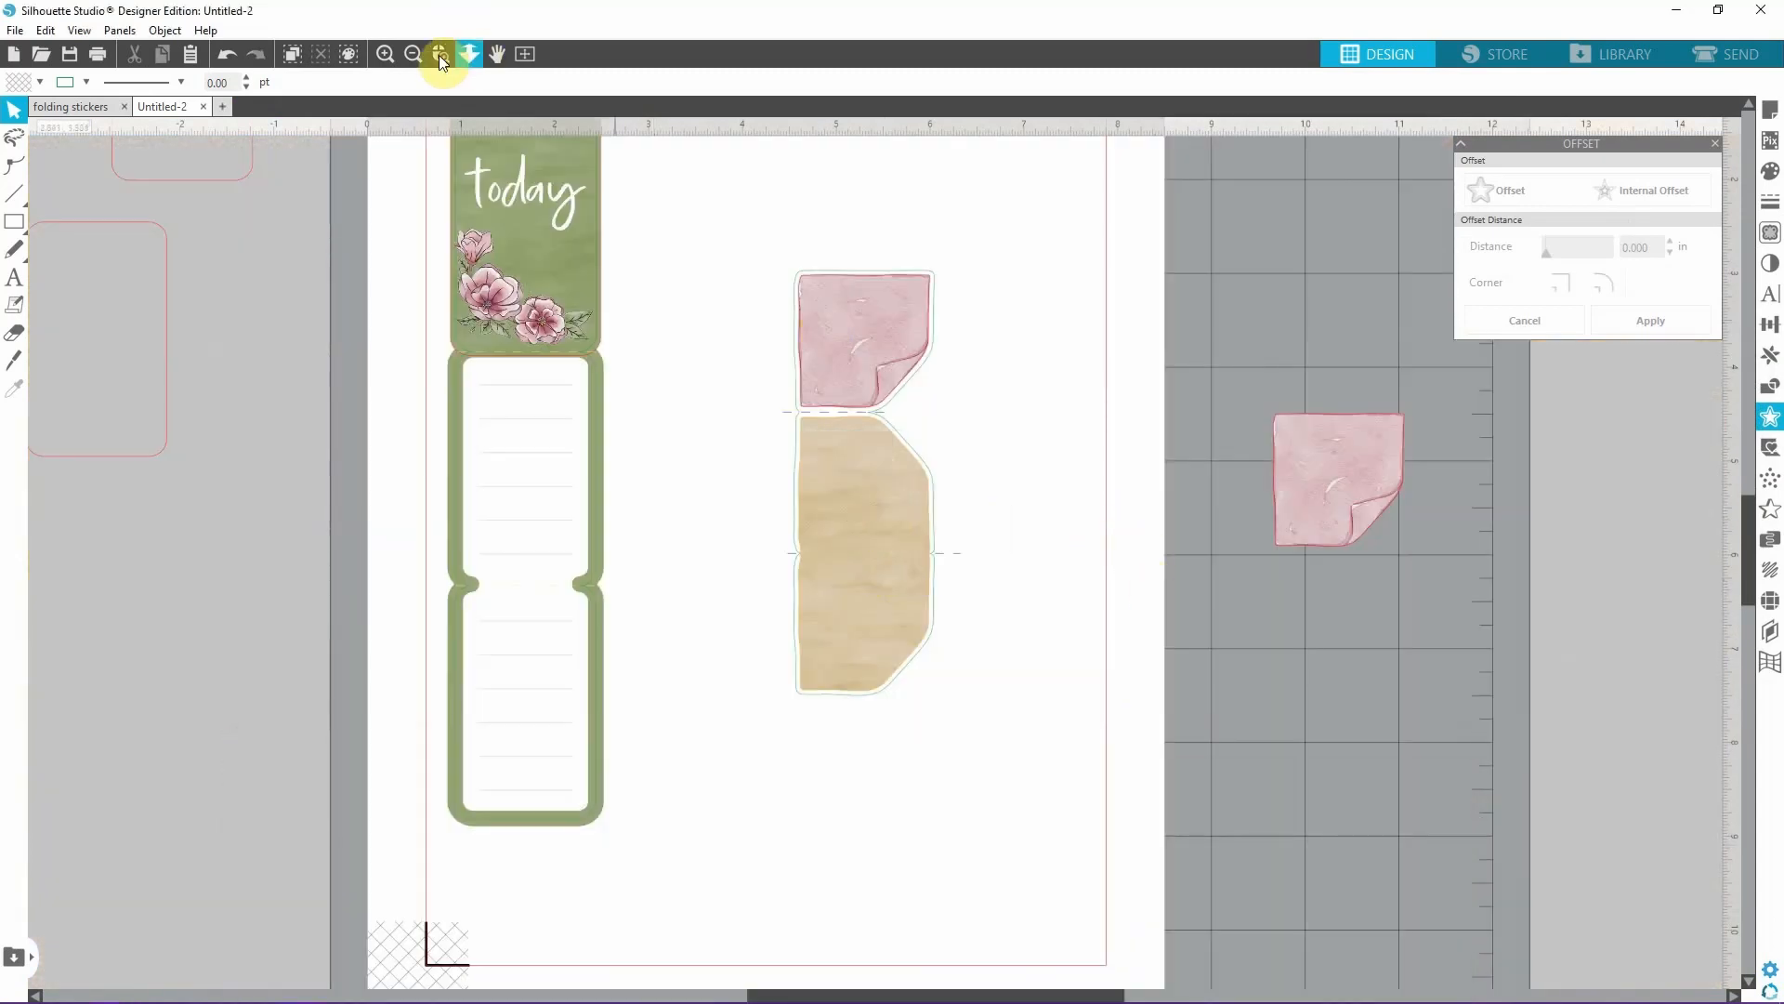
# Open the cut settings by line colour and enable only the green outlines and blue dashed fold lines for cutting.
pyautogui.click(421, 56)
pyautogui.click(385, 53)
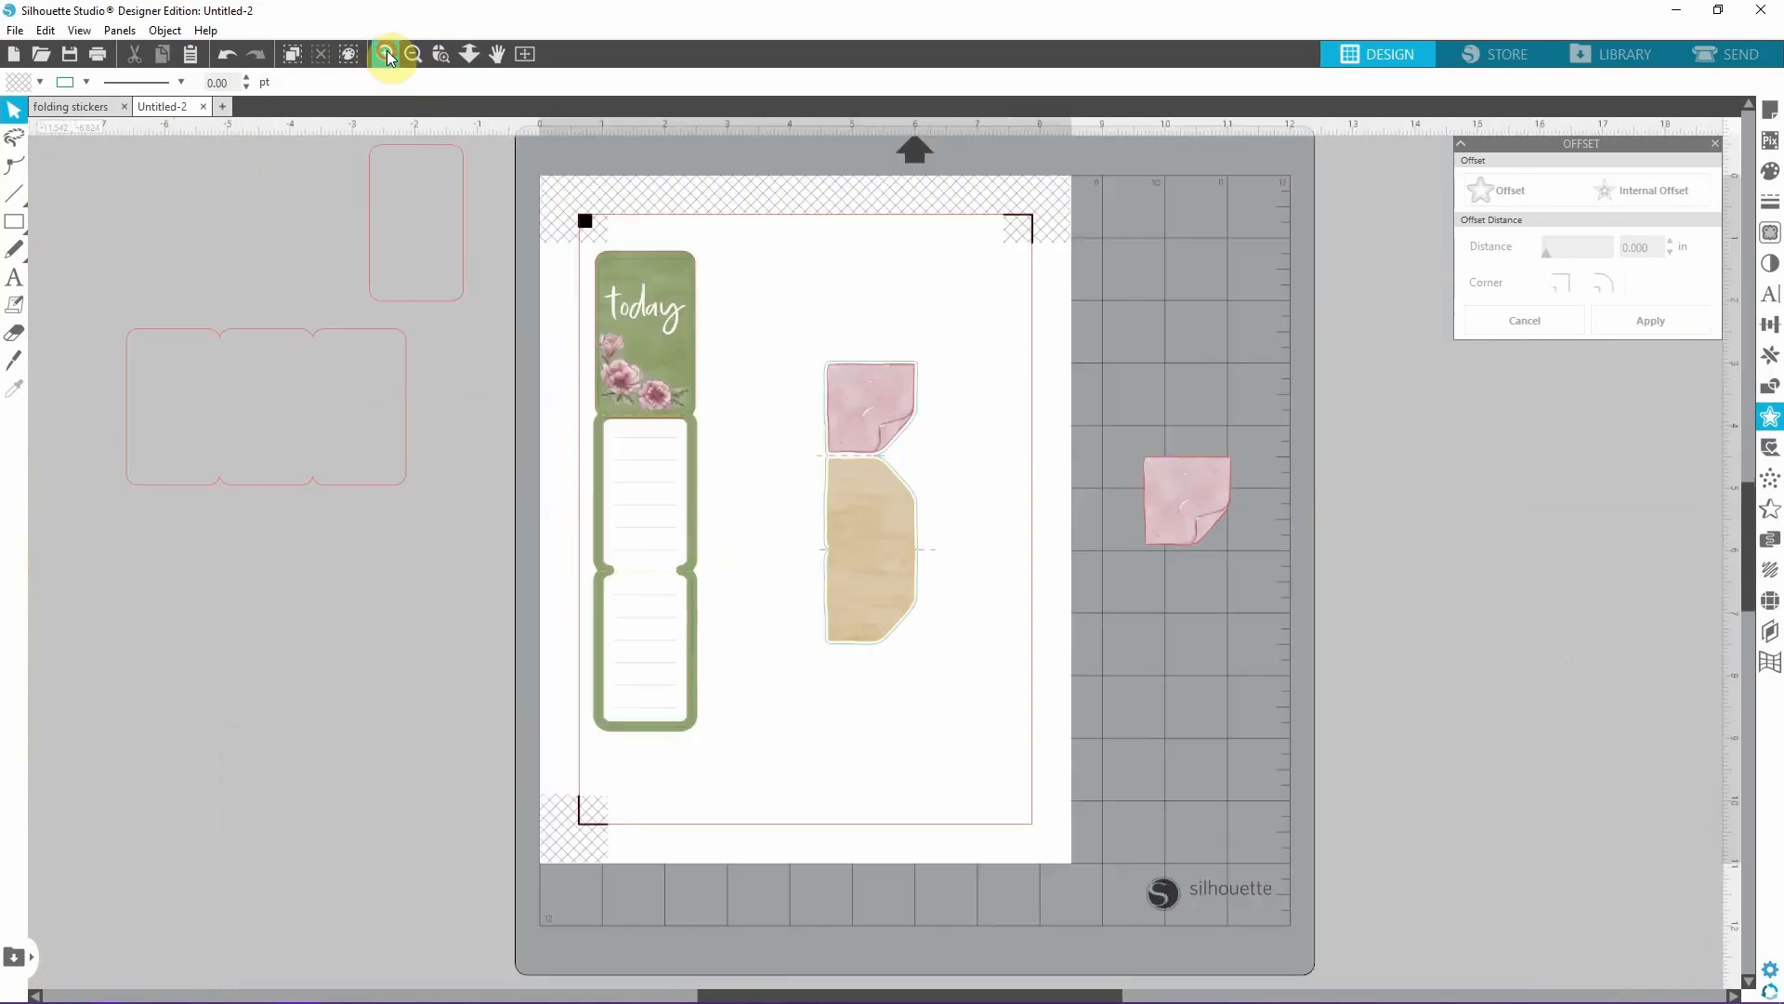
pyautogui.click(1727, 57)
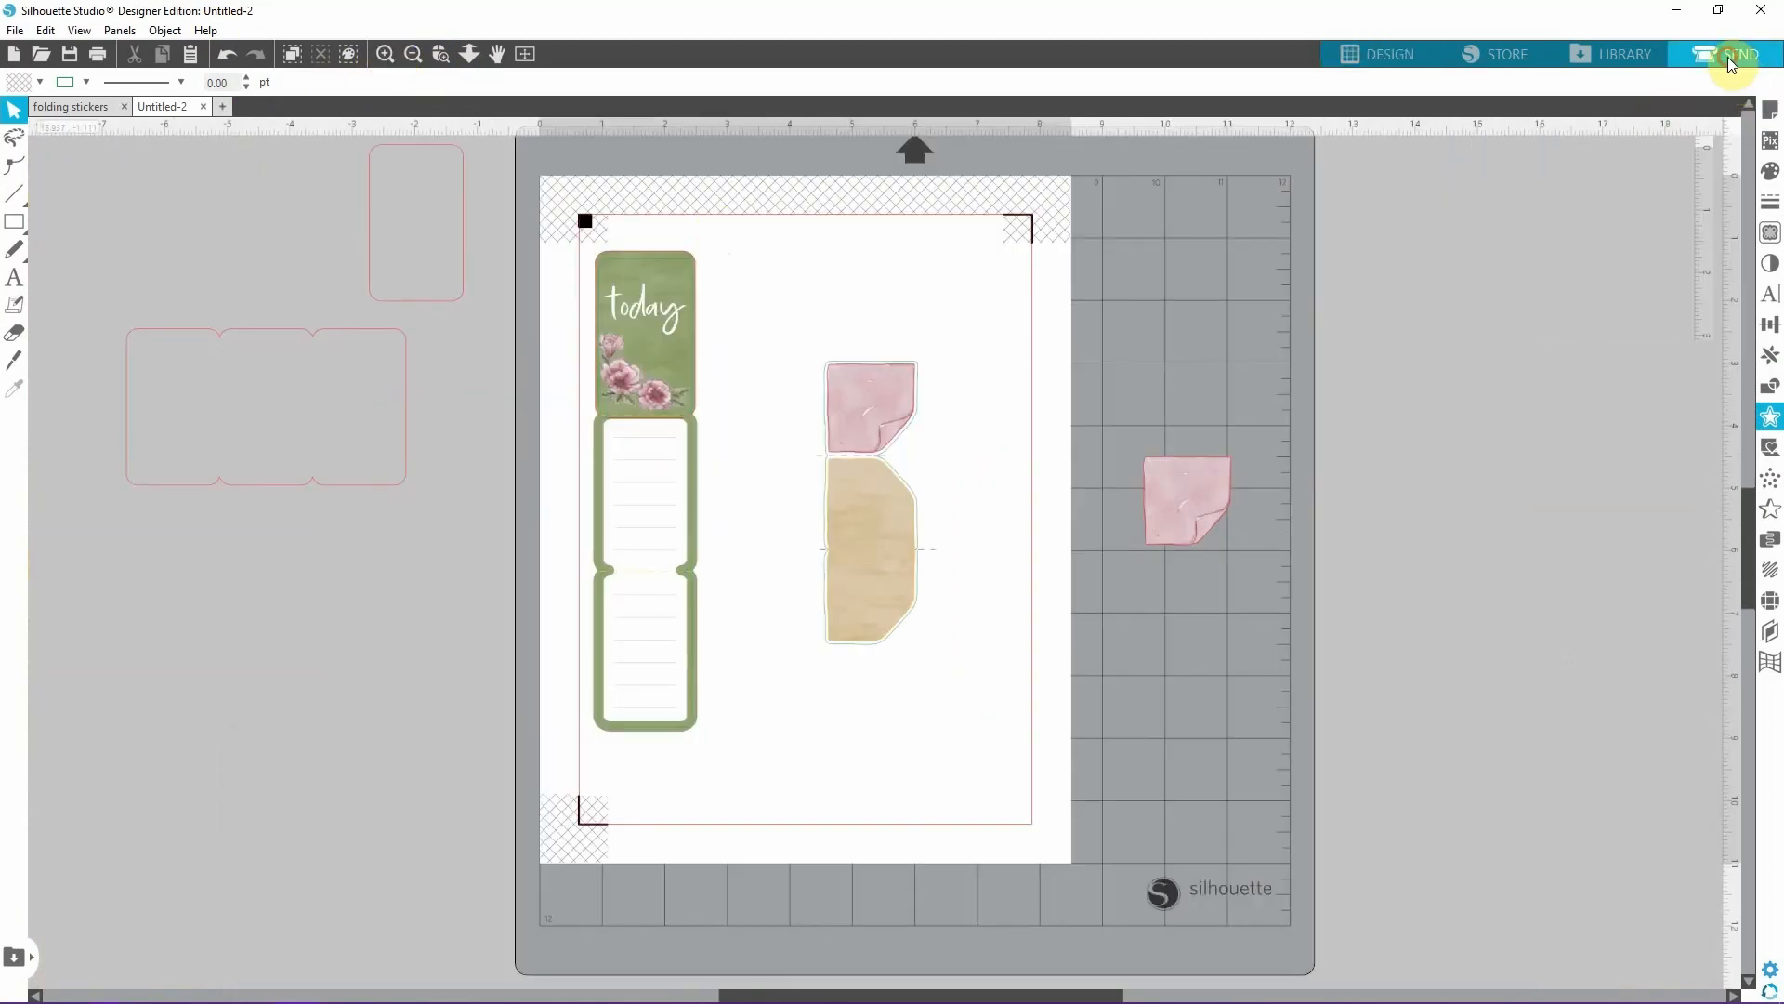
pyautogui.click(1321, 391)
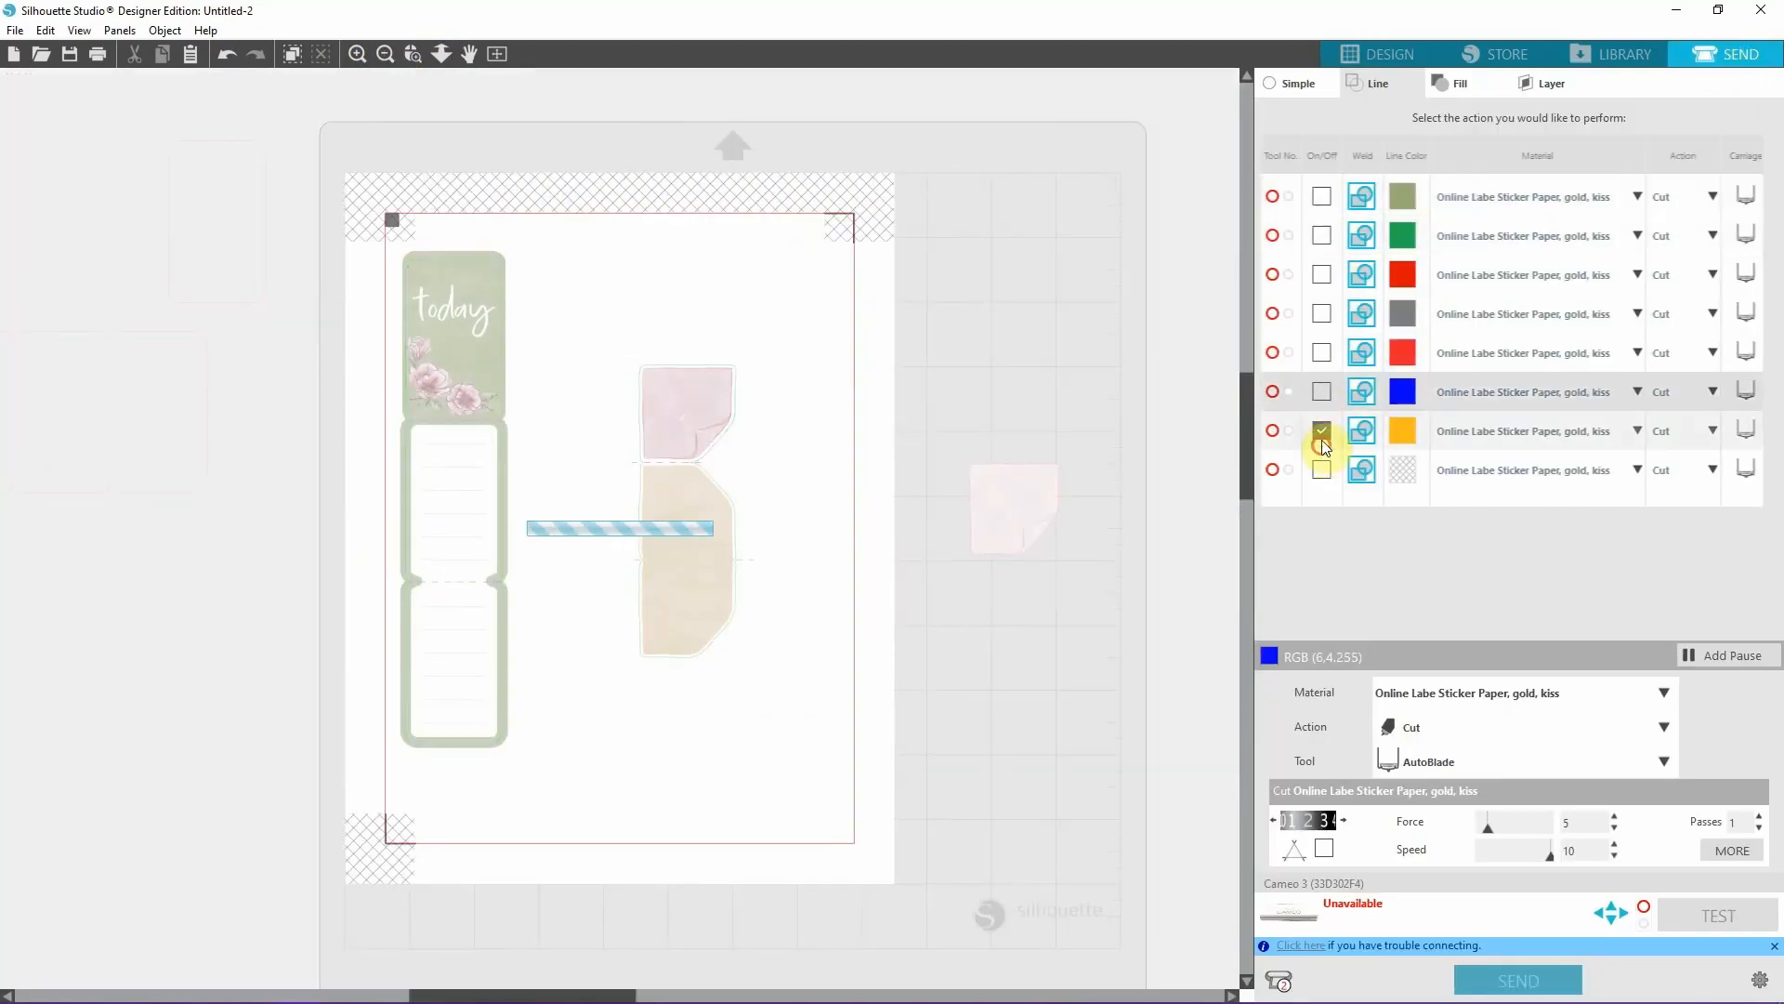
pyautogui.click(1322, 431)
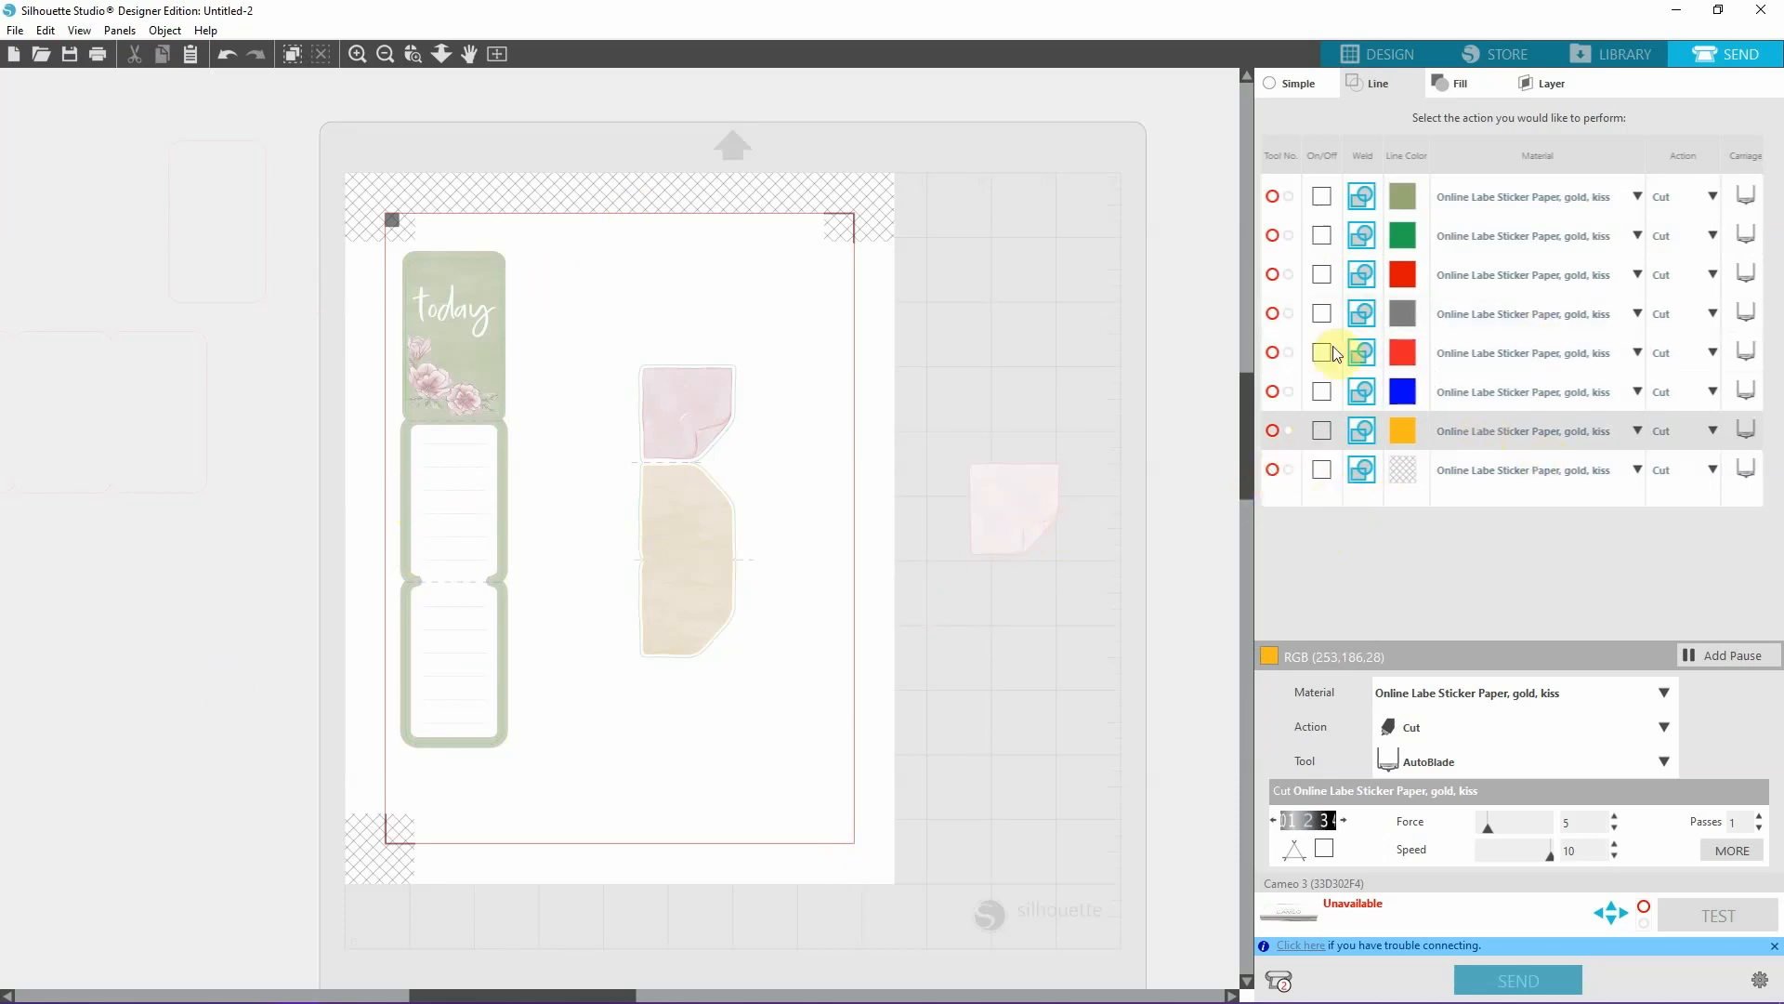
pyautogui.click(1321, 234)
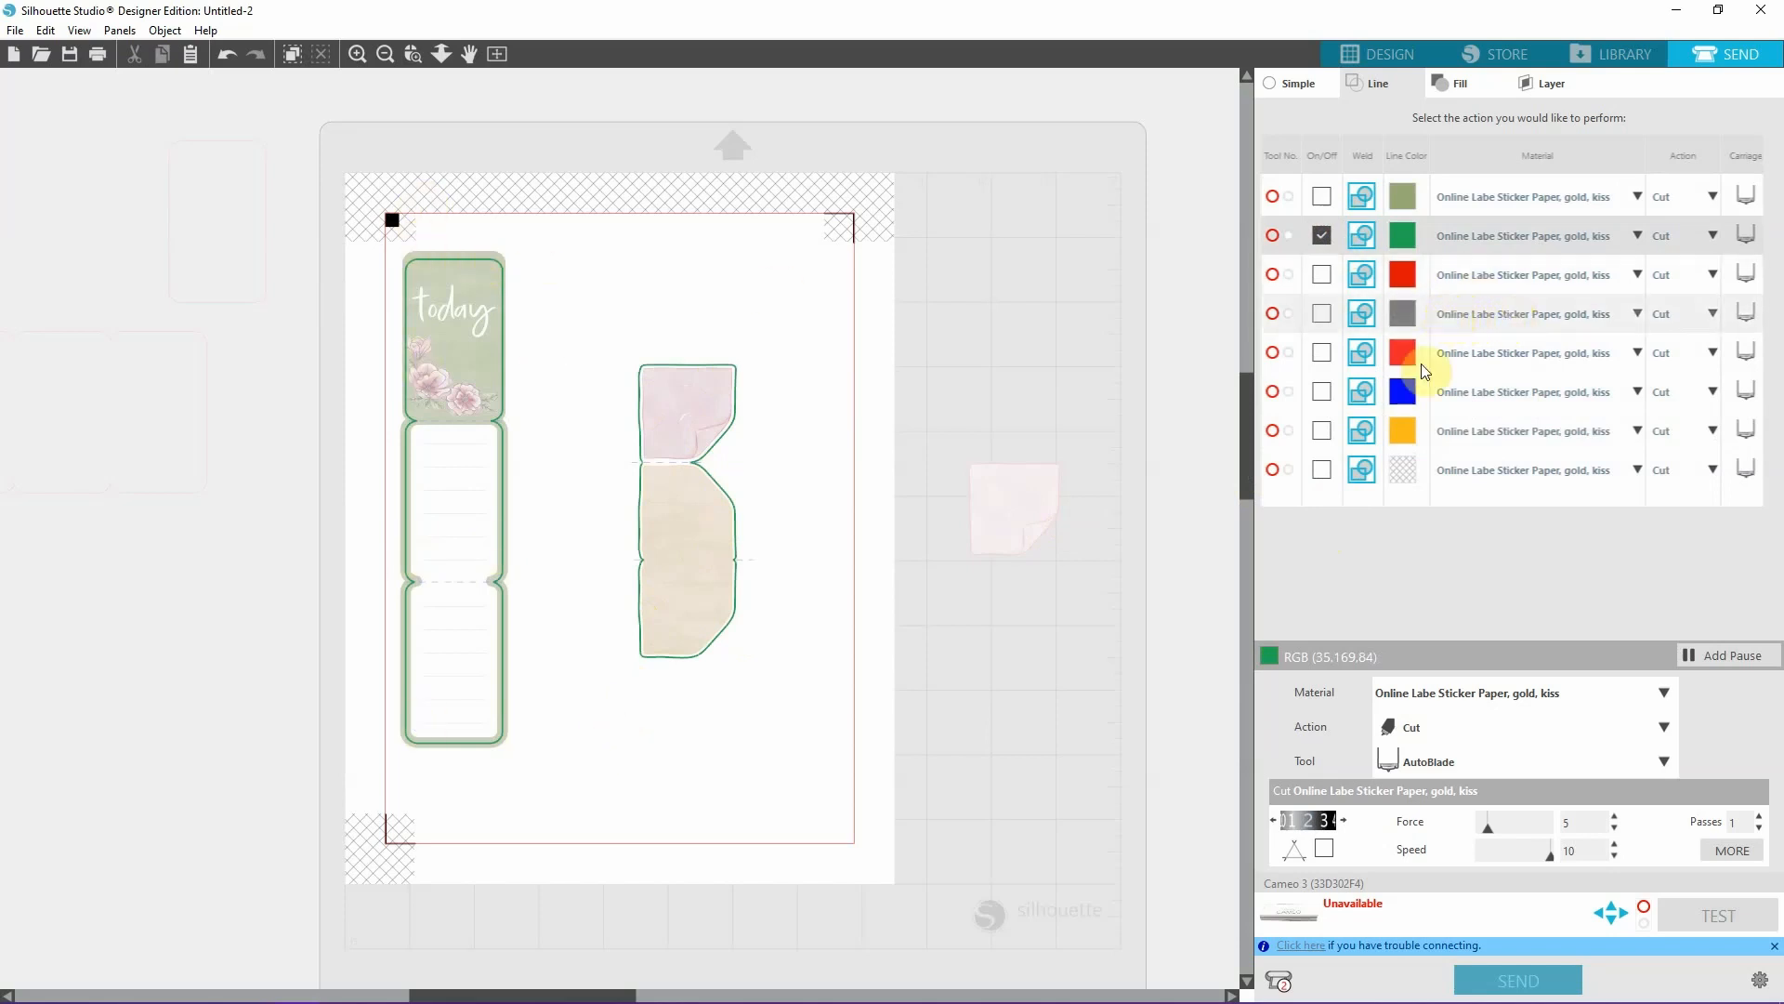
pyautogui.click(1322, 392)
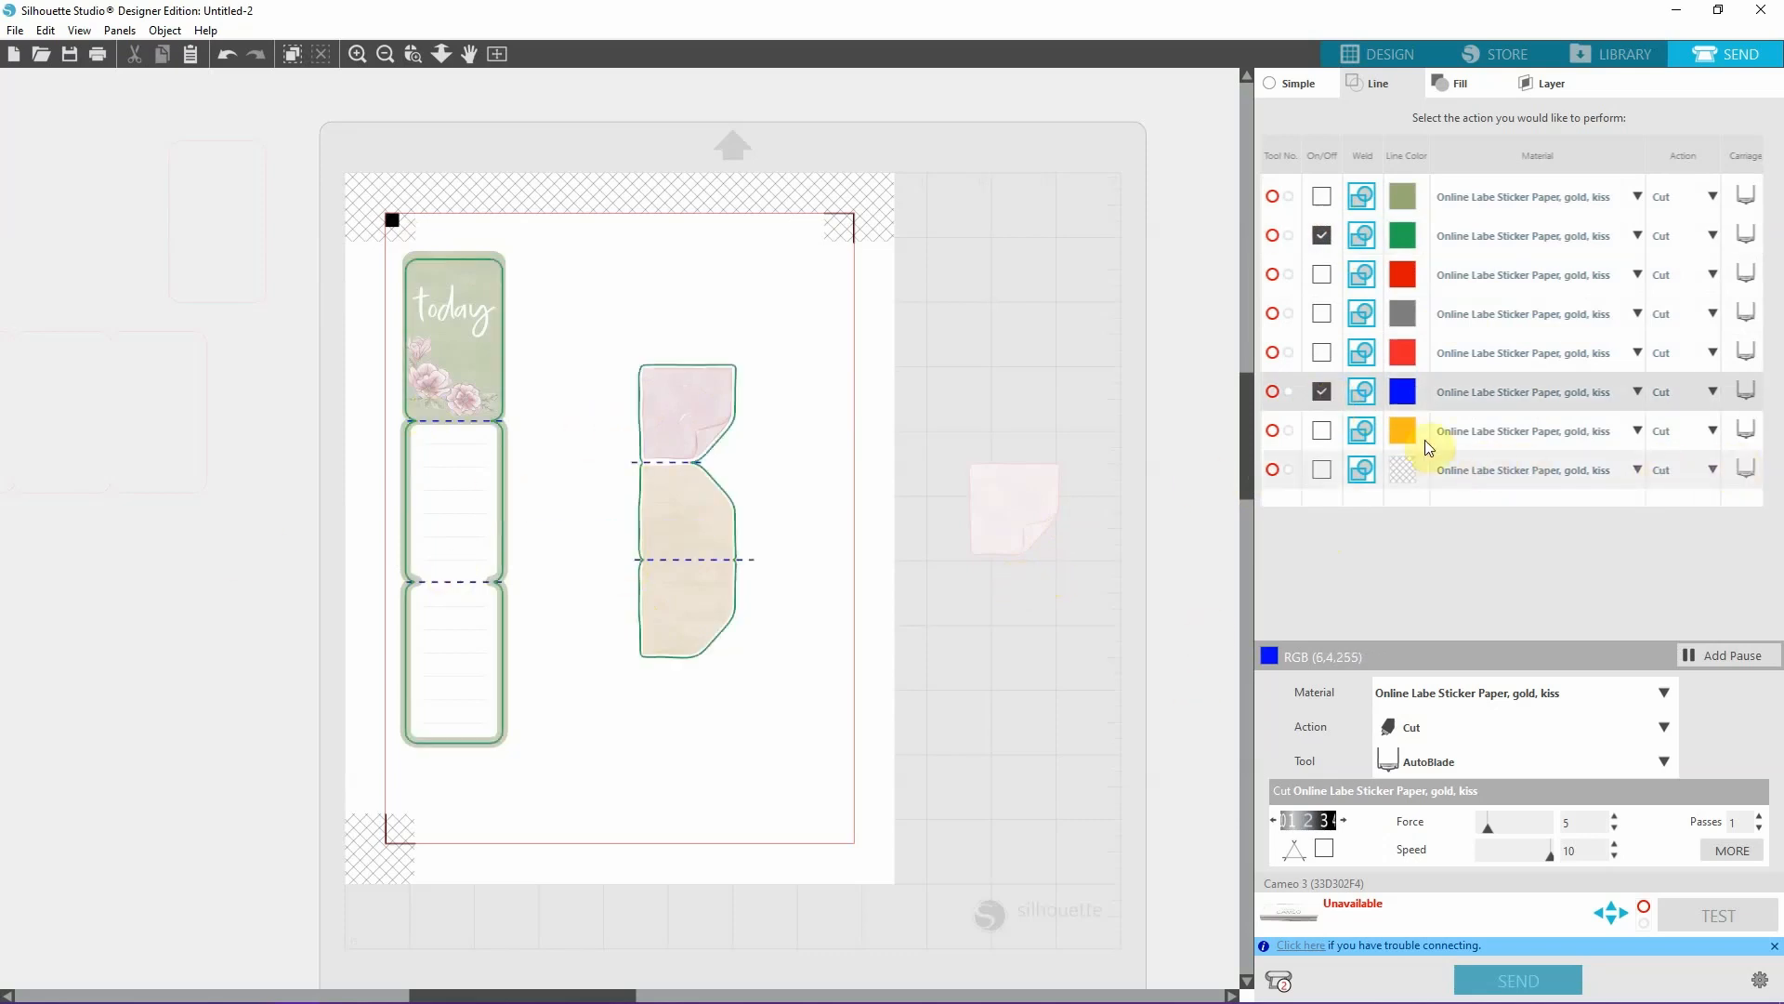
# Check what the yellow-orange, red, grey and olive line colours would cut by temporarily enabling them, leaving only green and blue enabled.
pyautogui.click(1321, 433)
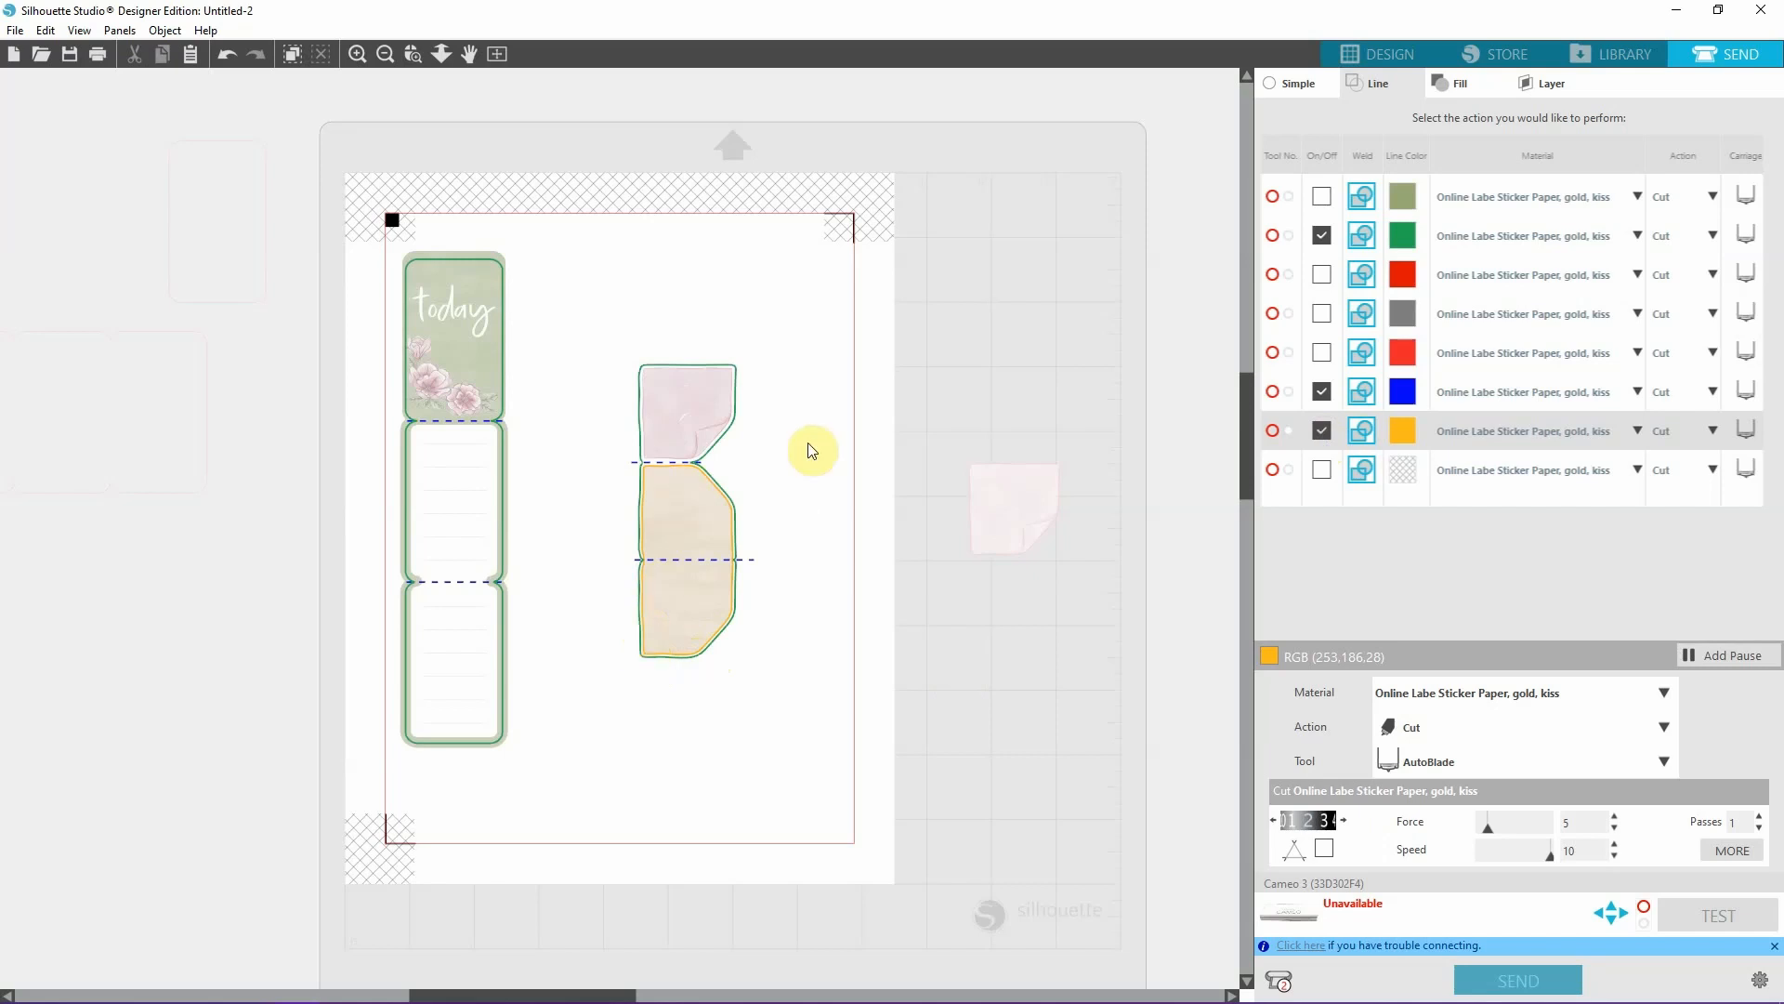
pyautogui.click(1321, 431)
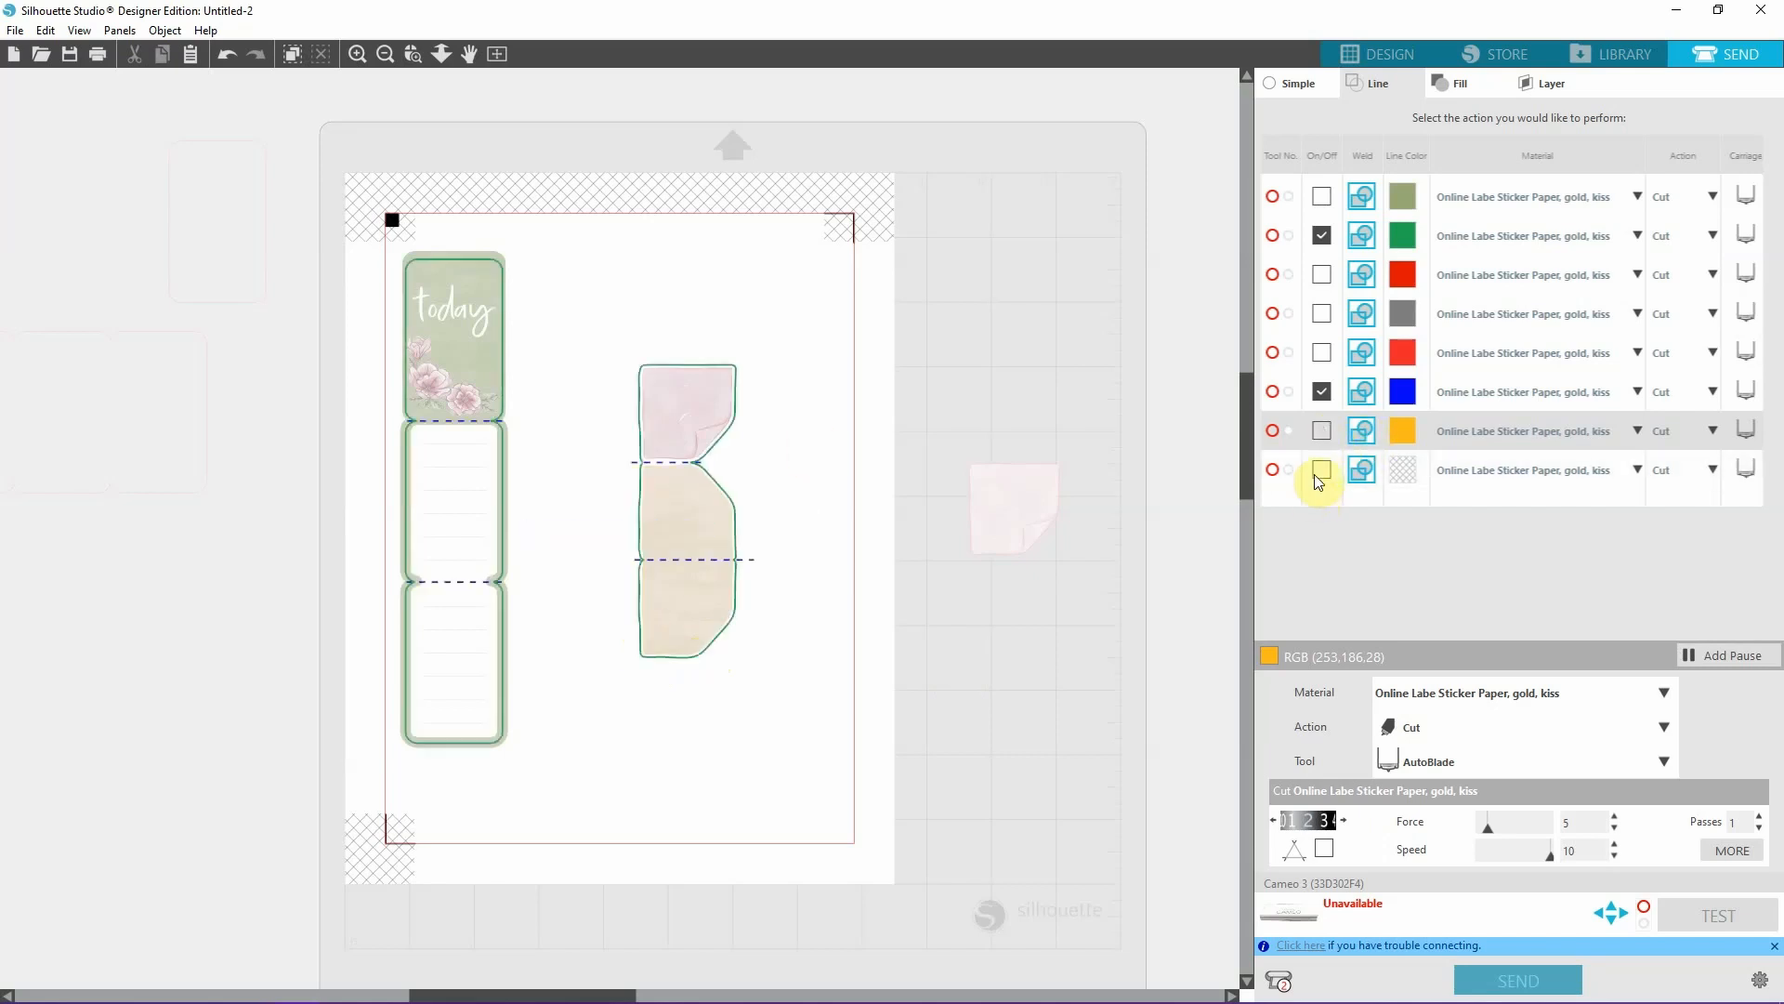
pyautogui.click(1322, 354)
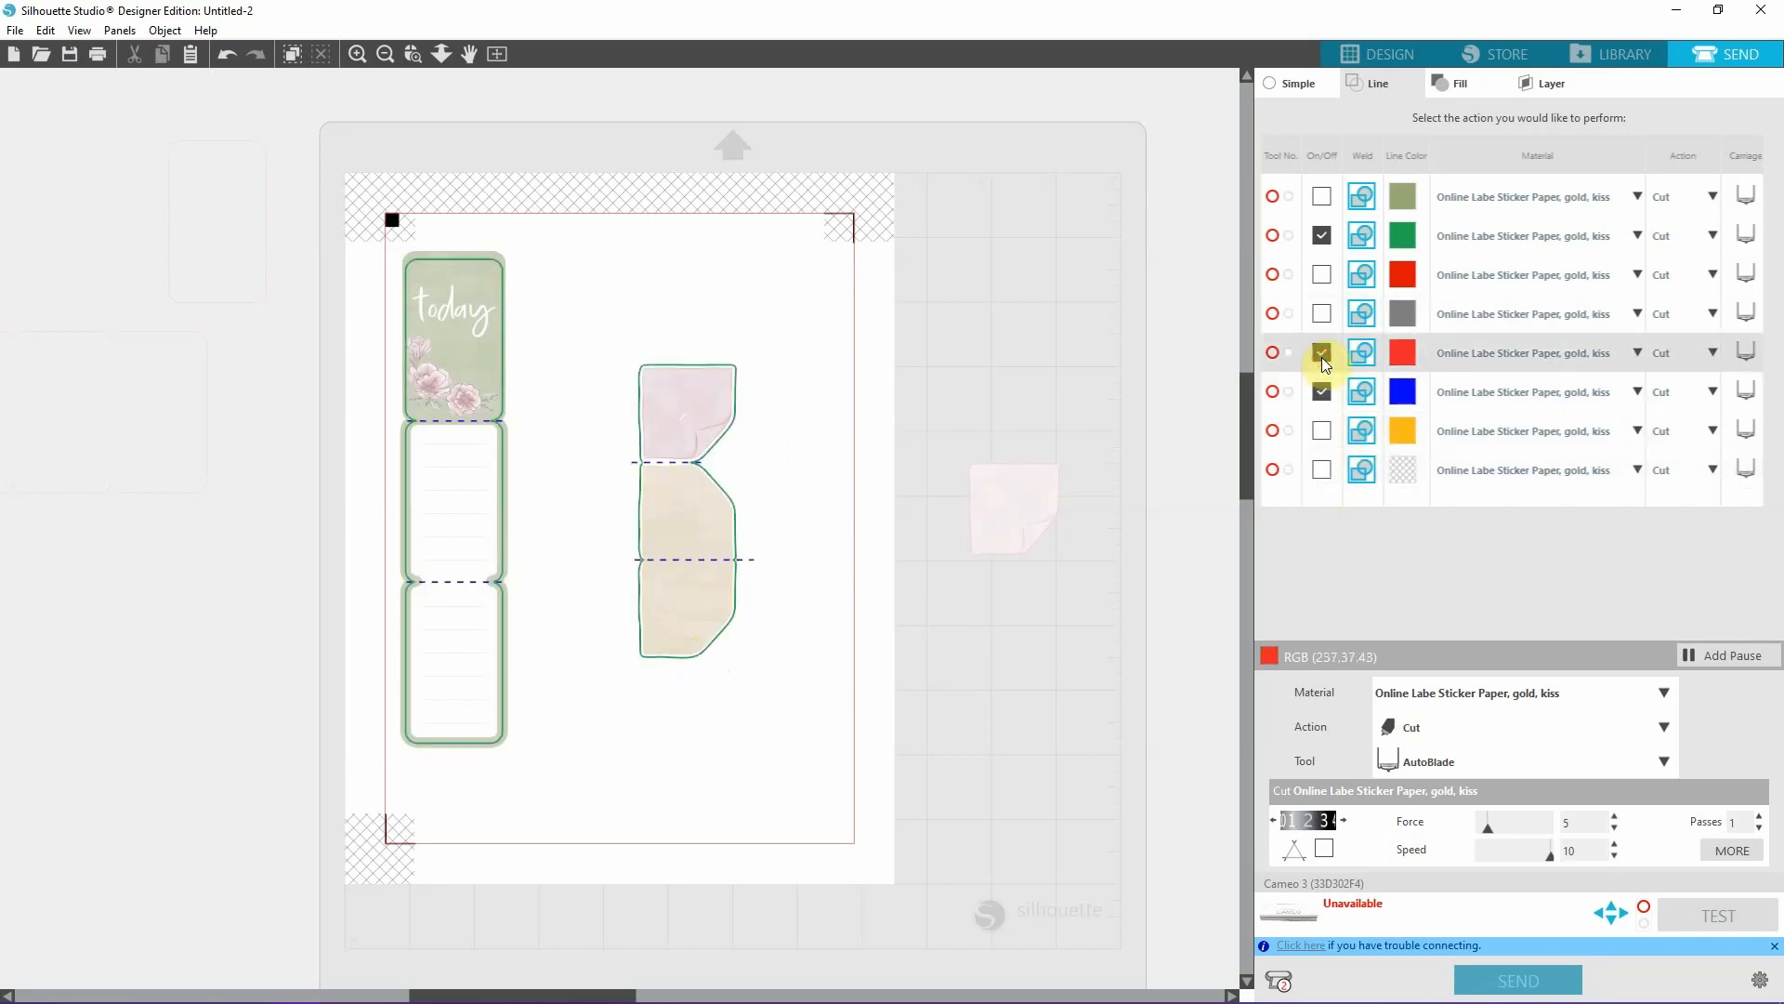
pyautogui.click(1322, 355)
pyautogui.click(1323, 318)
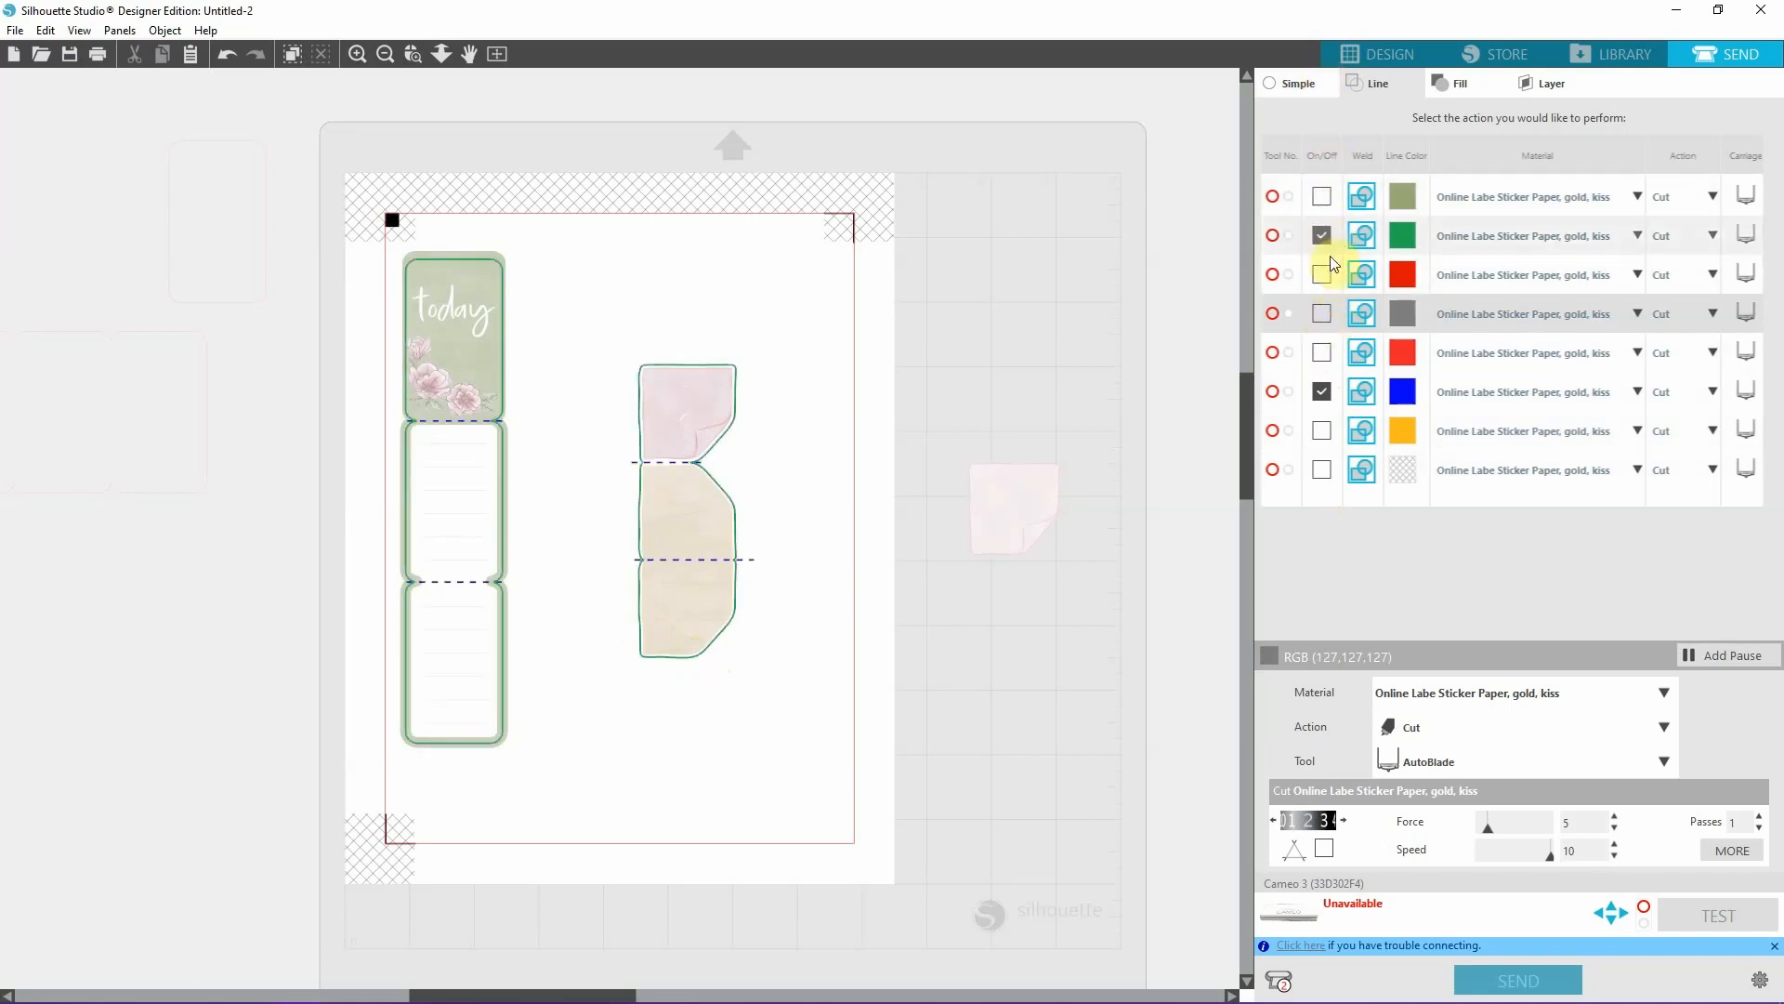
pyautogui.click(1321, 275)
pyautogui.click(1321, 275)
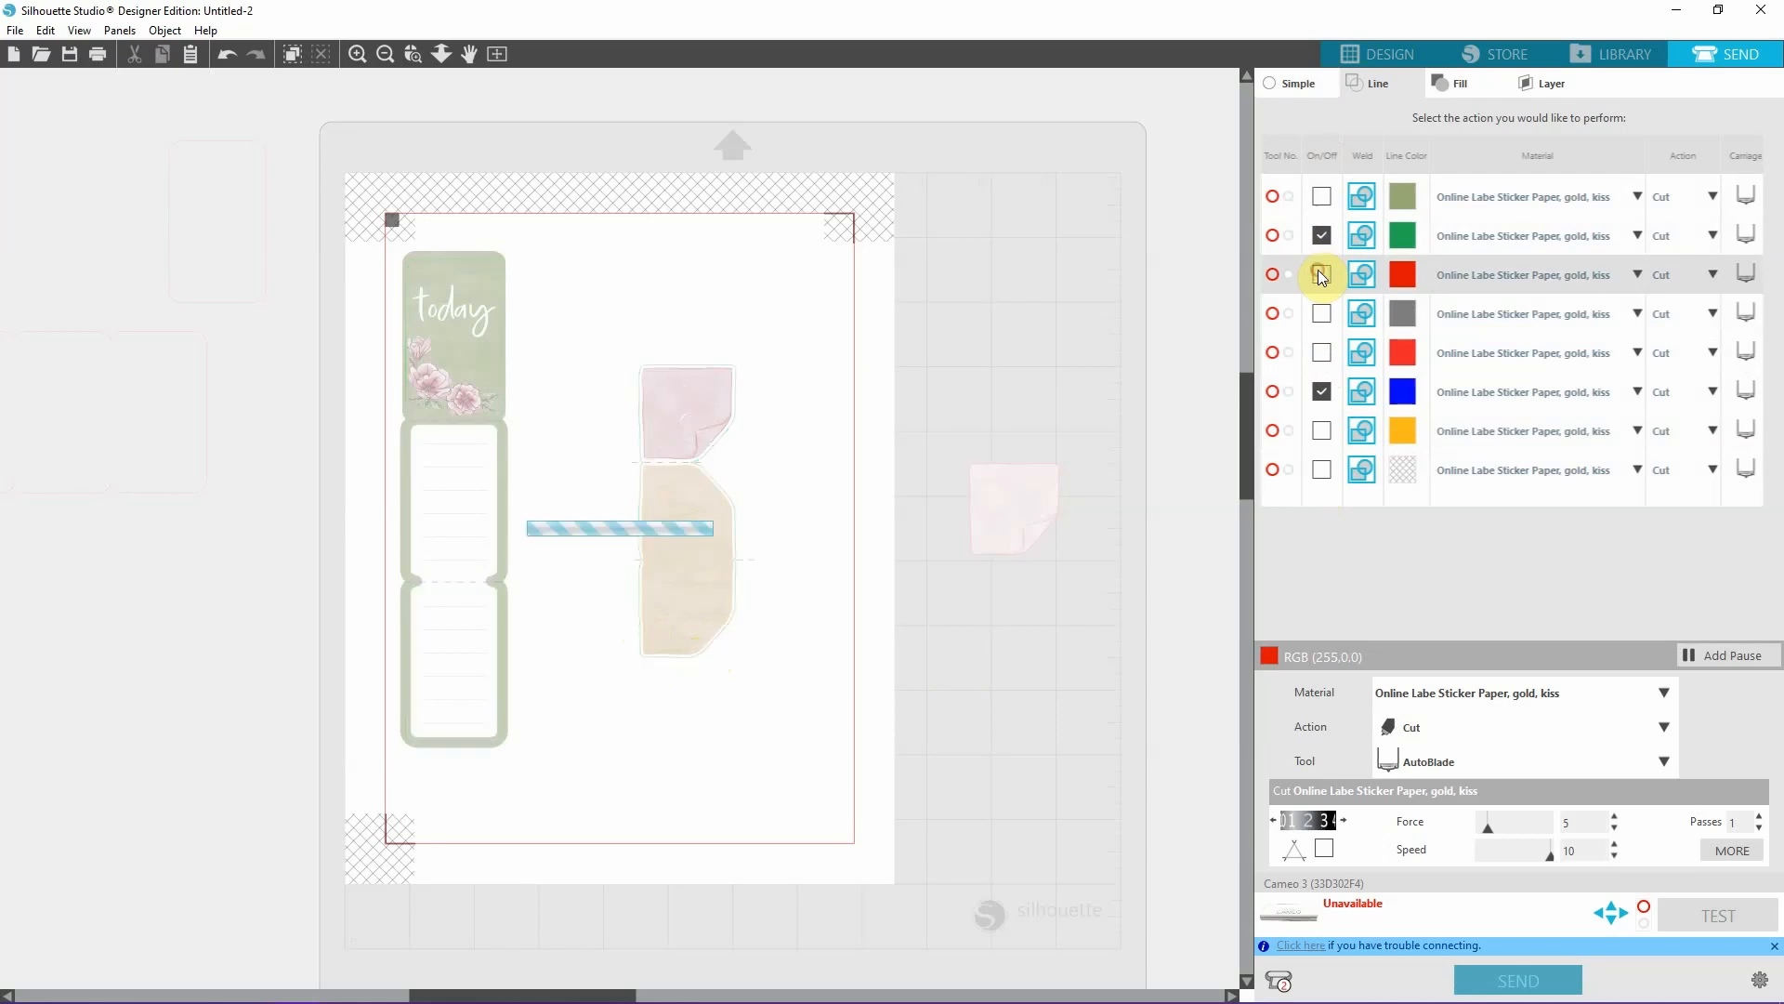
pyautogui.click(1321, 197)
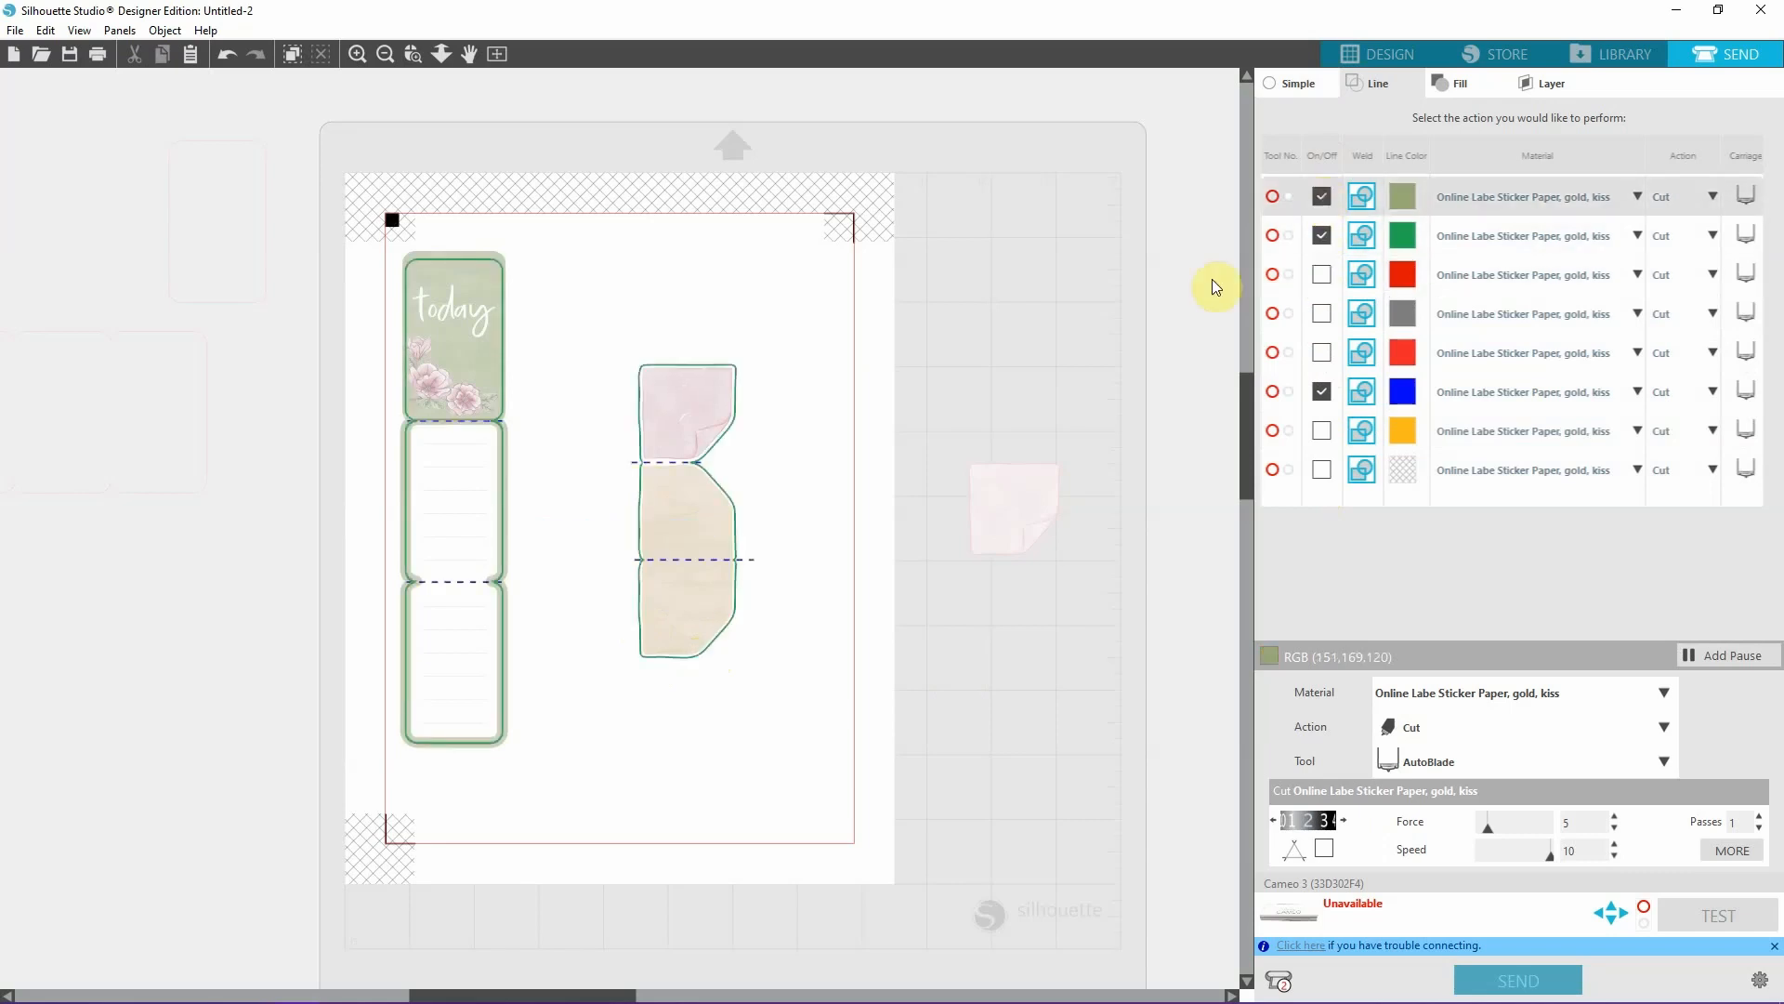
pyautogui.click(1321, 197)
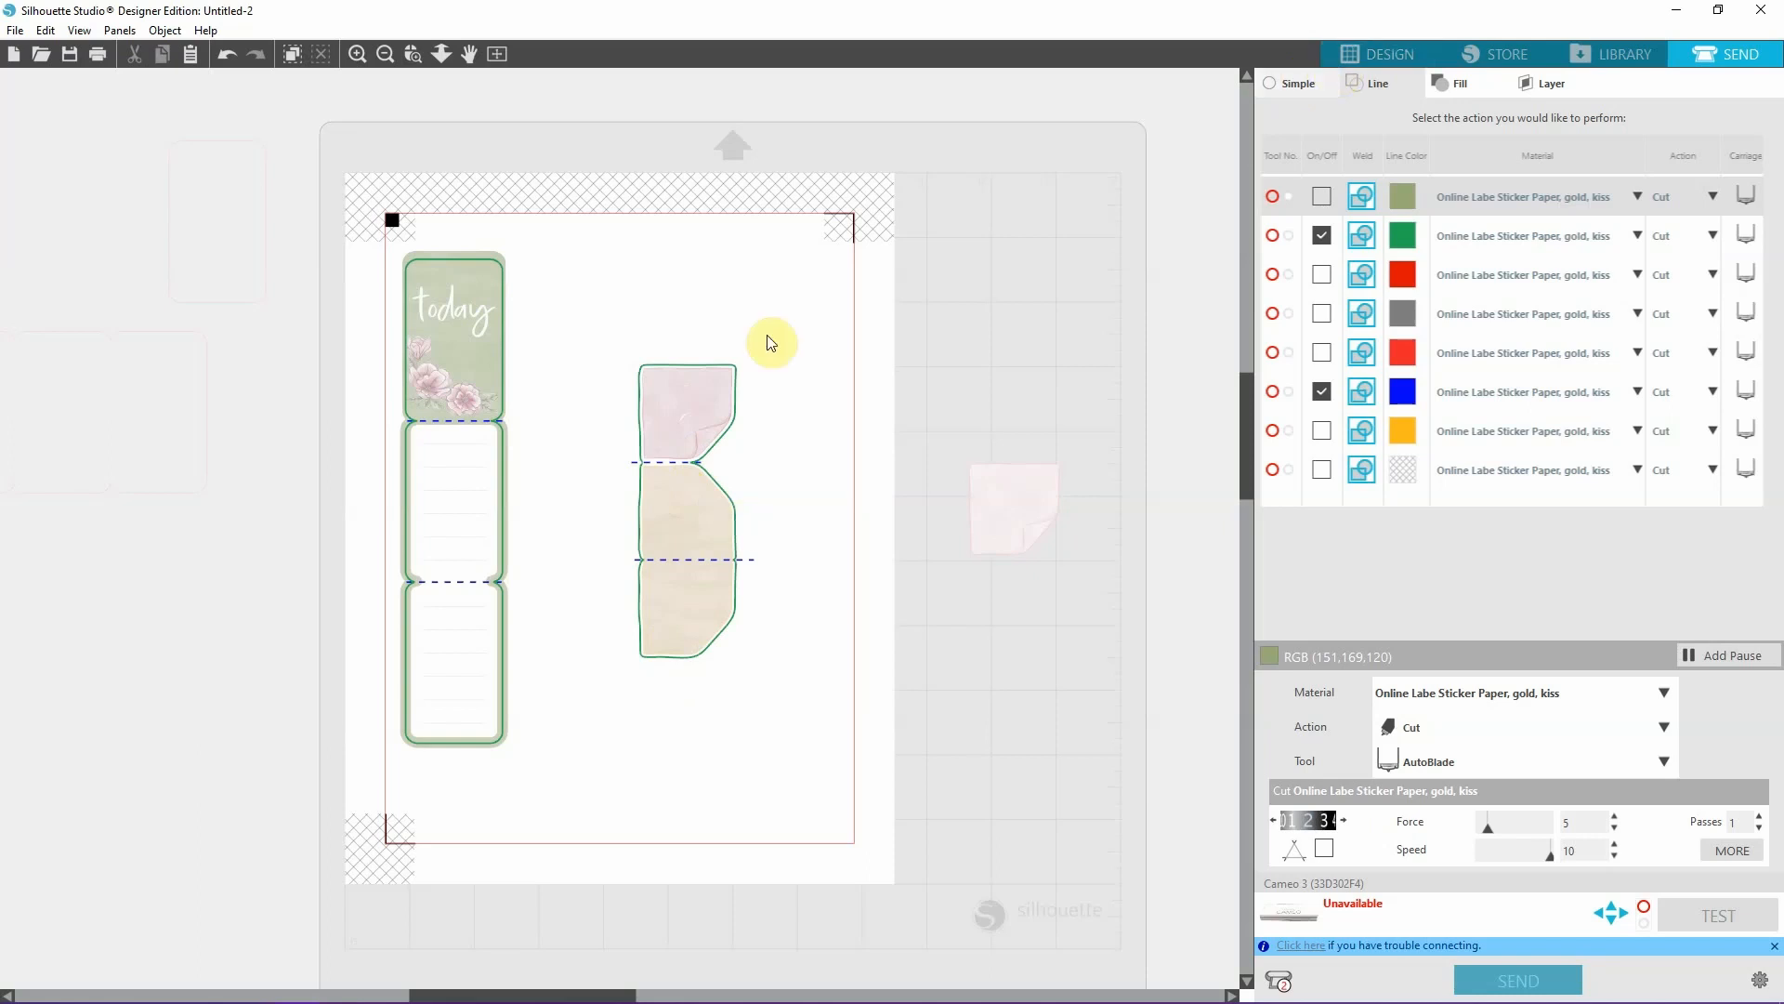
# Return to the design workspace and move the spare pink sticky note off the cutting mat, below the red outlines.
pyautogui.click(1377, 56)
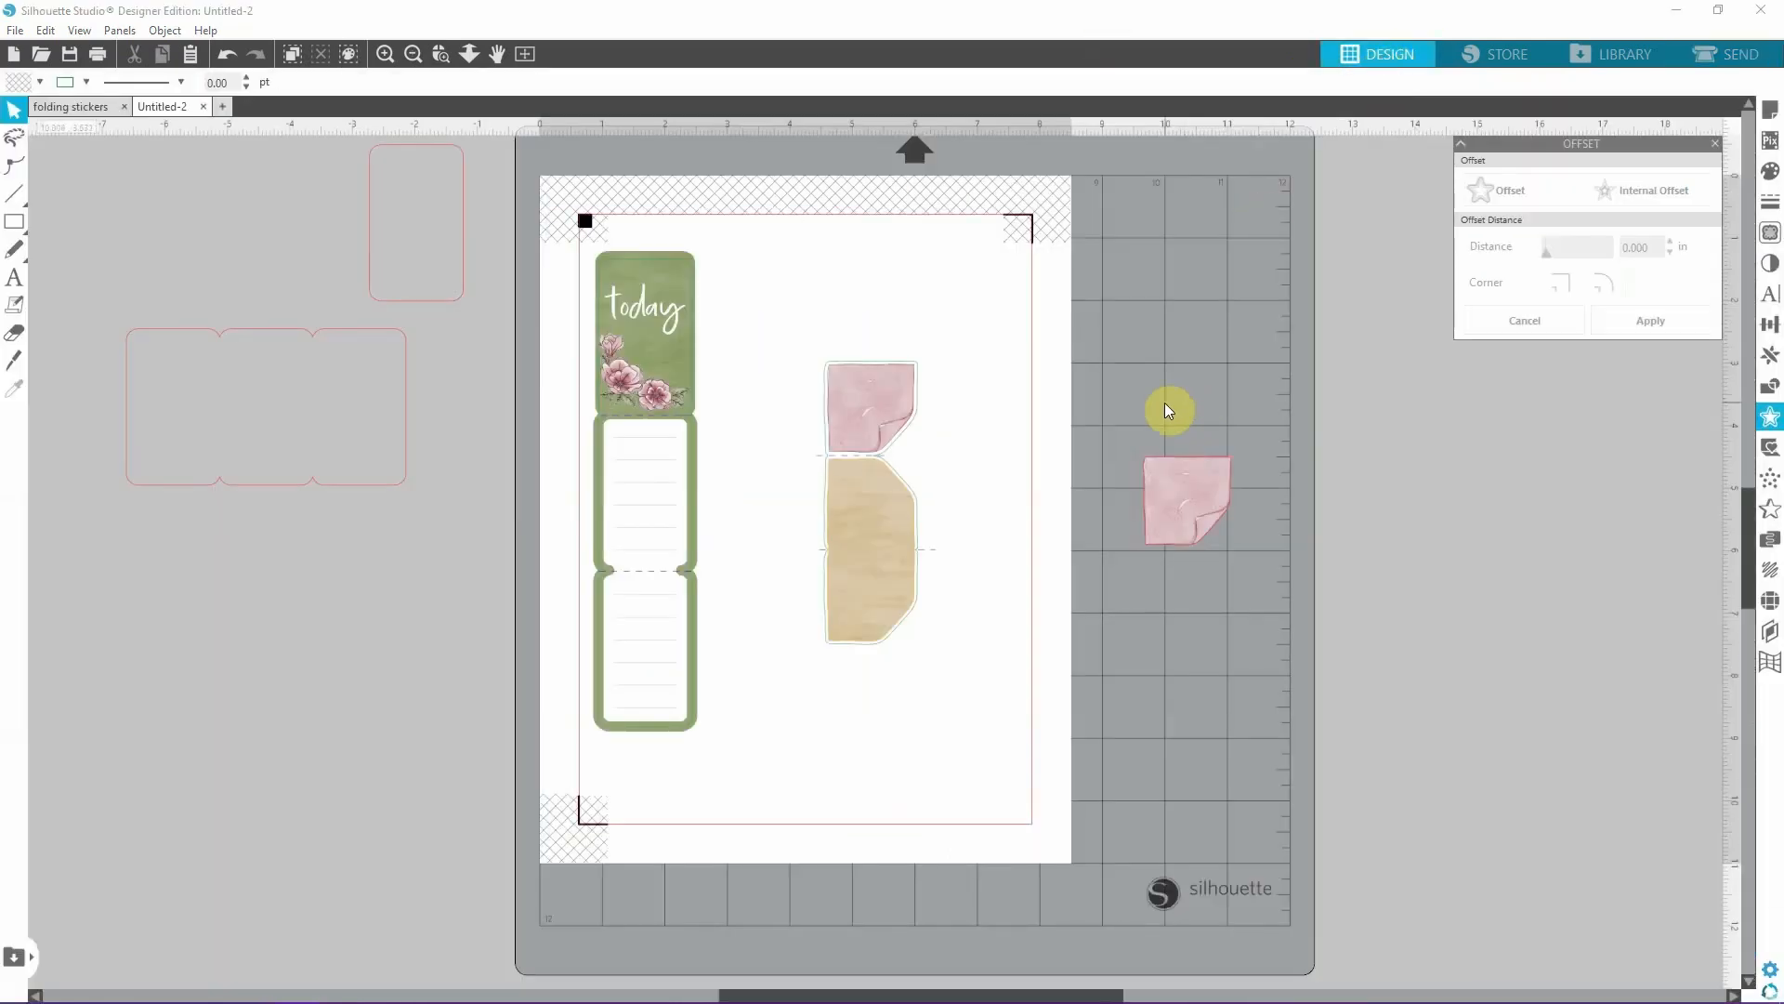
pyautogui.moveTo(1156, 478); pyautogui.dragTo(186, 609)
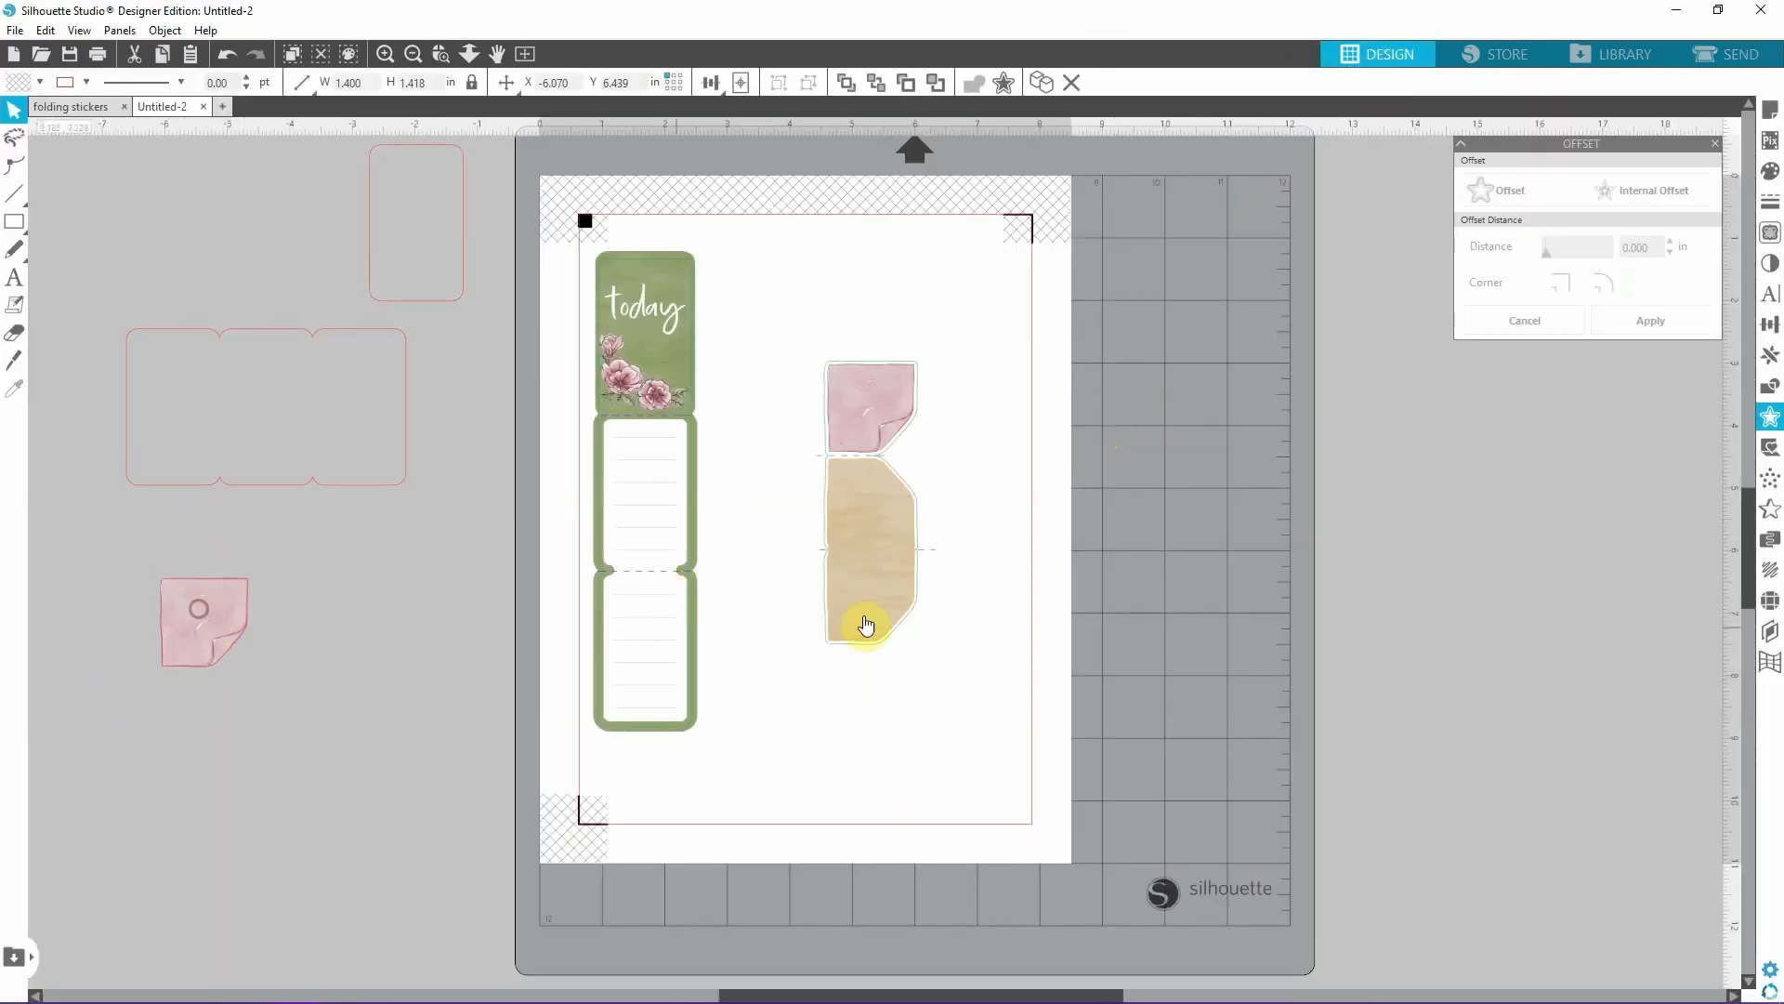
# Group all parts of the "today" sticker, and group the folding pink note with its tan panels as a separate object.
pyautogui.moveTo(798, 790); pyautogui.dragTo(516, 252)
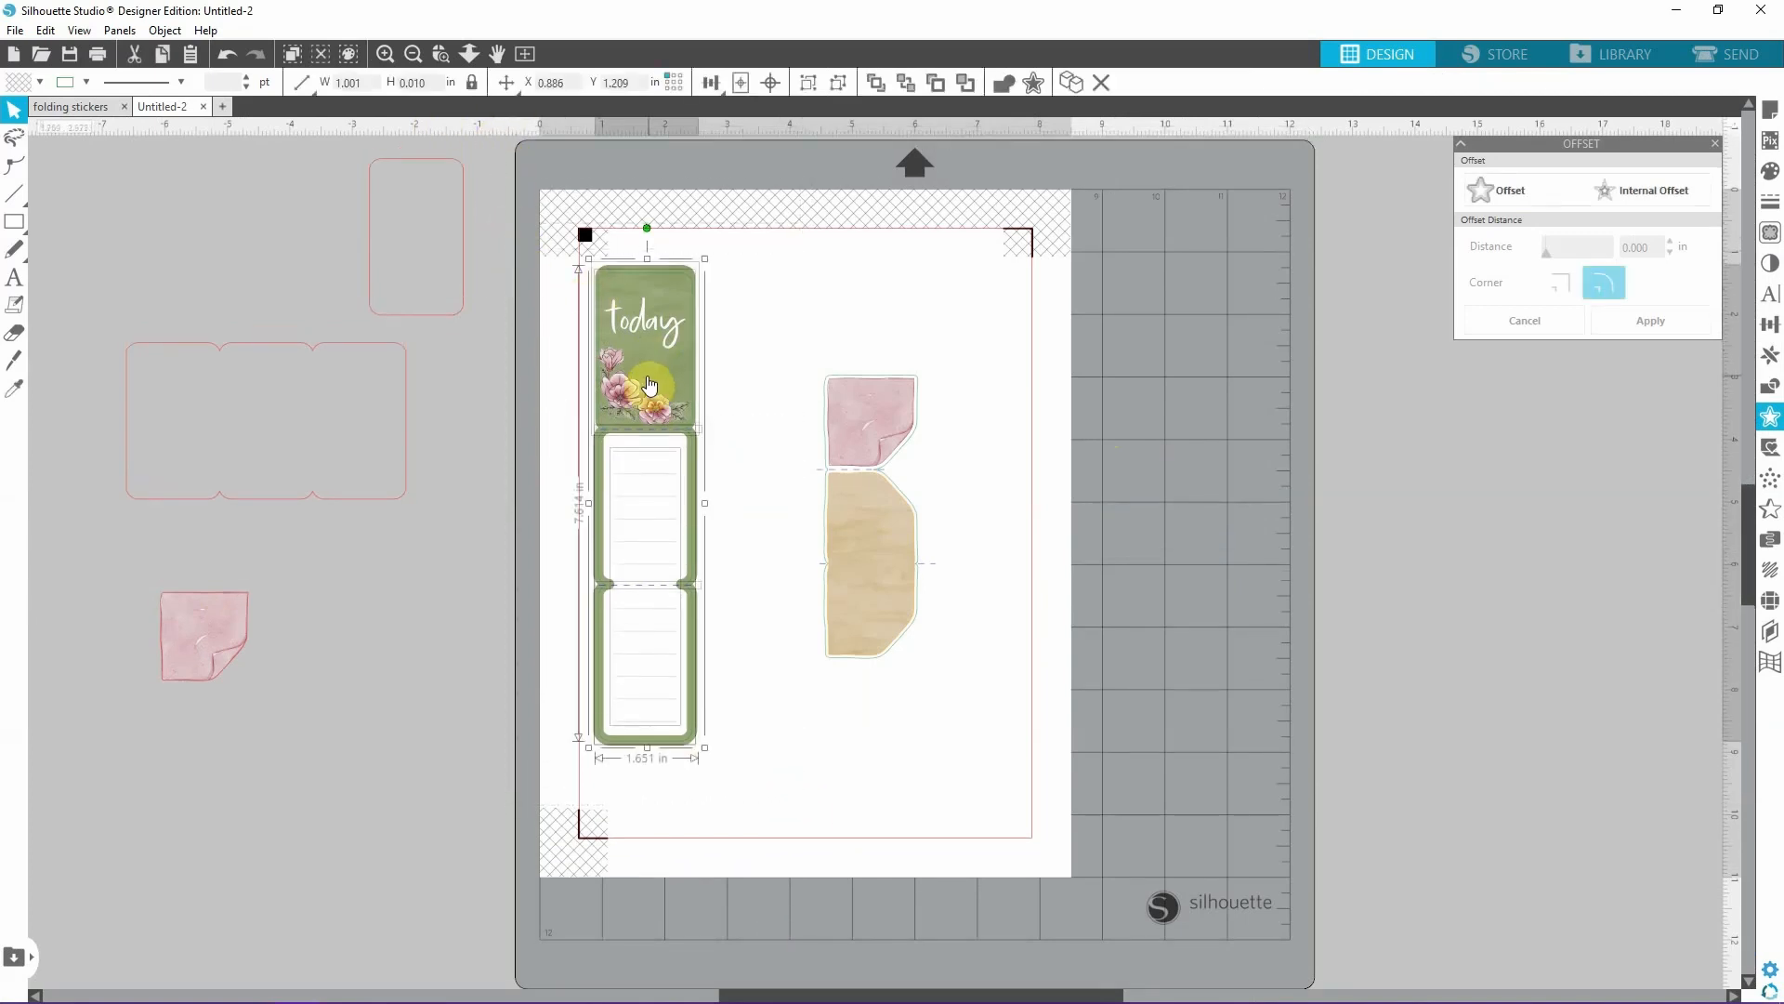
pyautogui.hotkey('ctrl', 'g')
pyautogui.moveTo(789, 326); pyautogui.dragTo(964, 677)
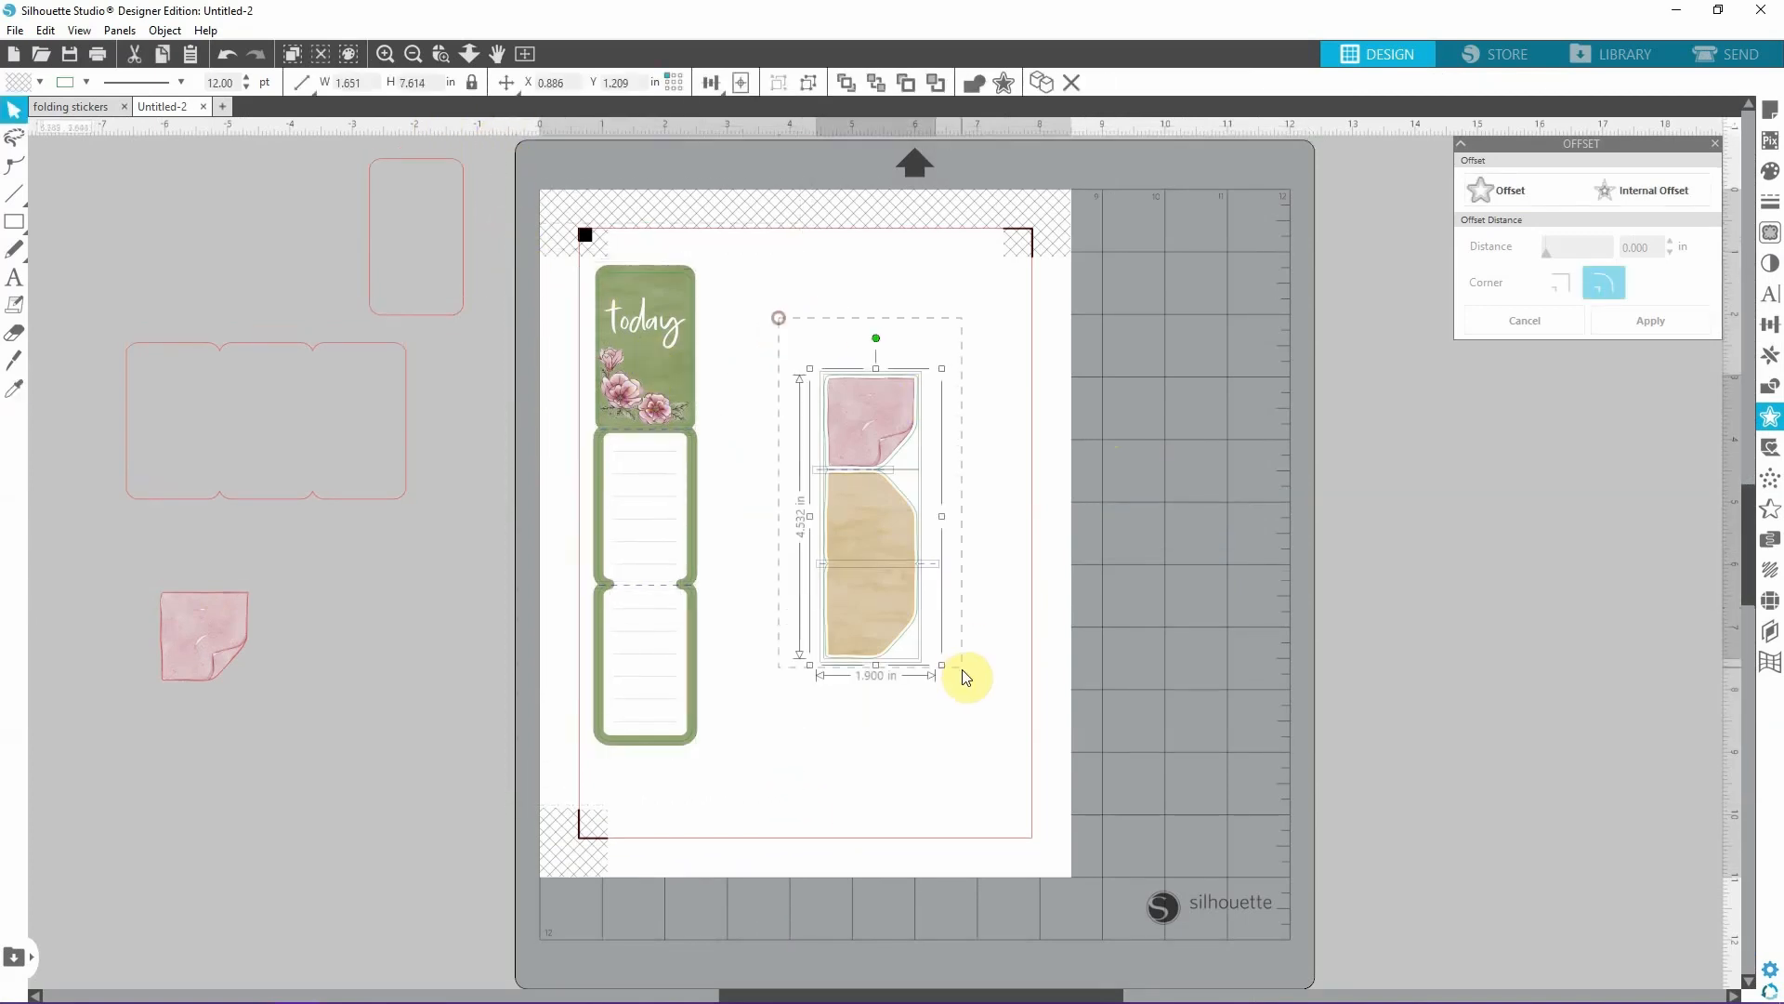
pyautogui.click(1113, 725)
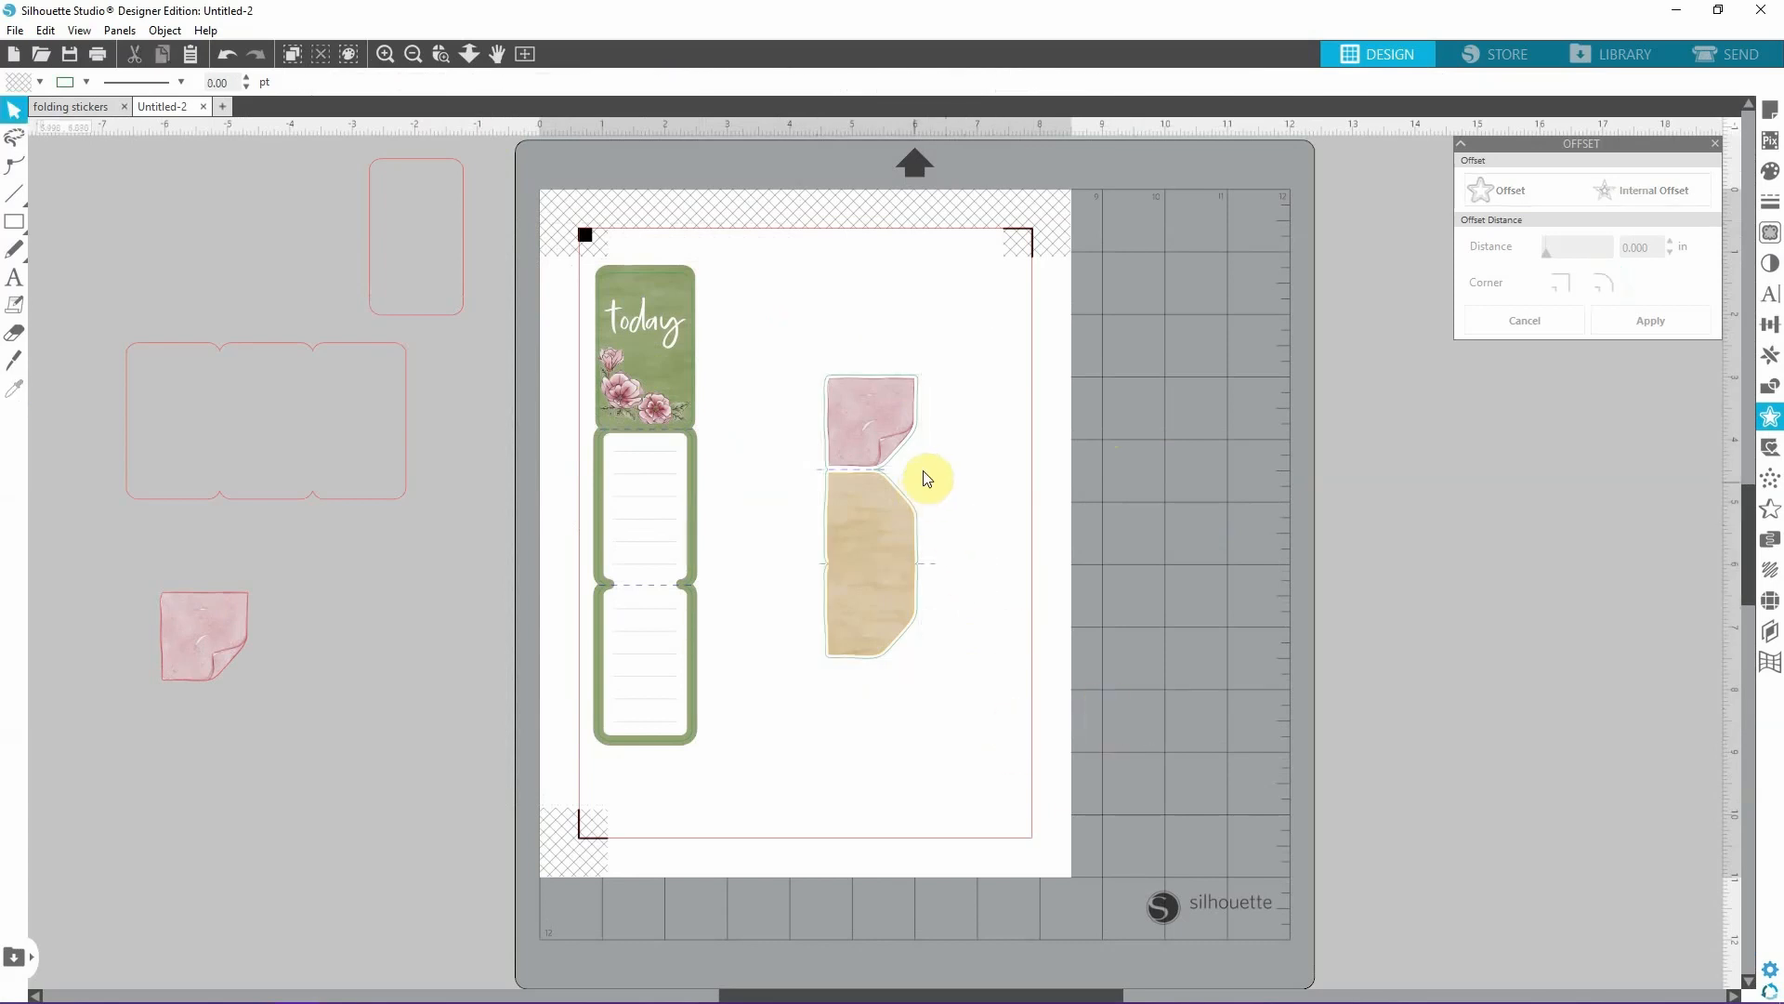
# Review the machine and letter media size in the page setup and open the registration mark settings.
pyautogui.click(1775, 114)
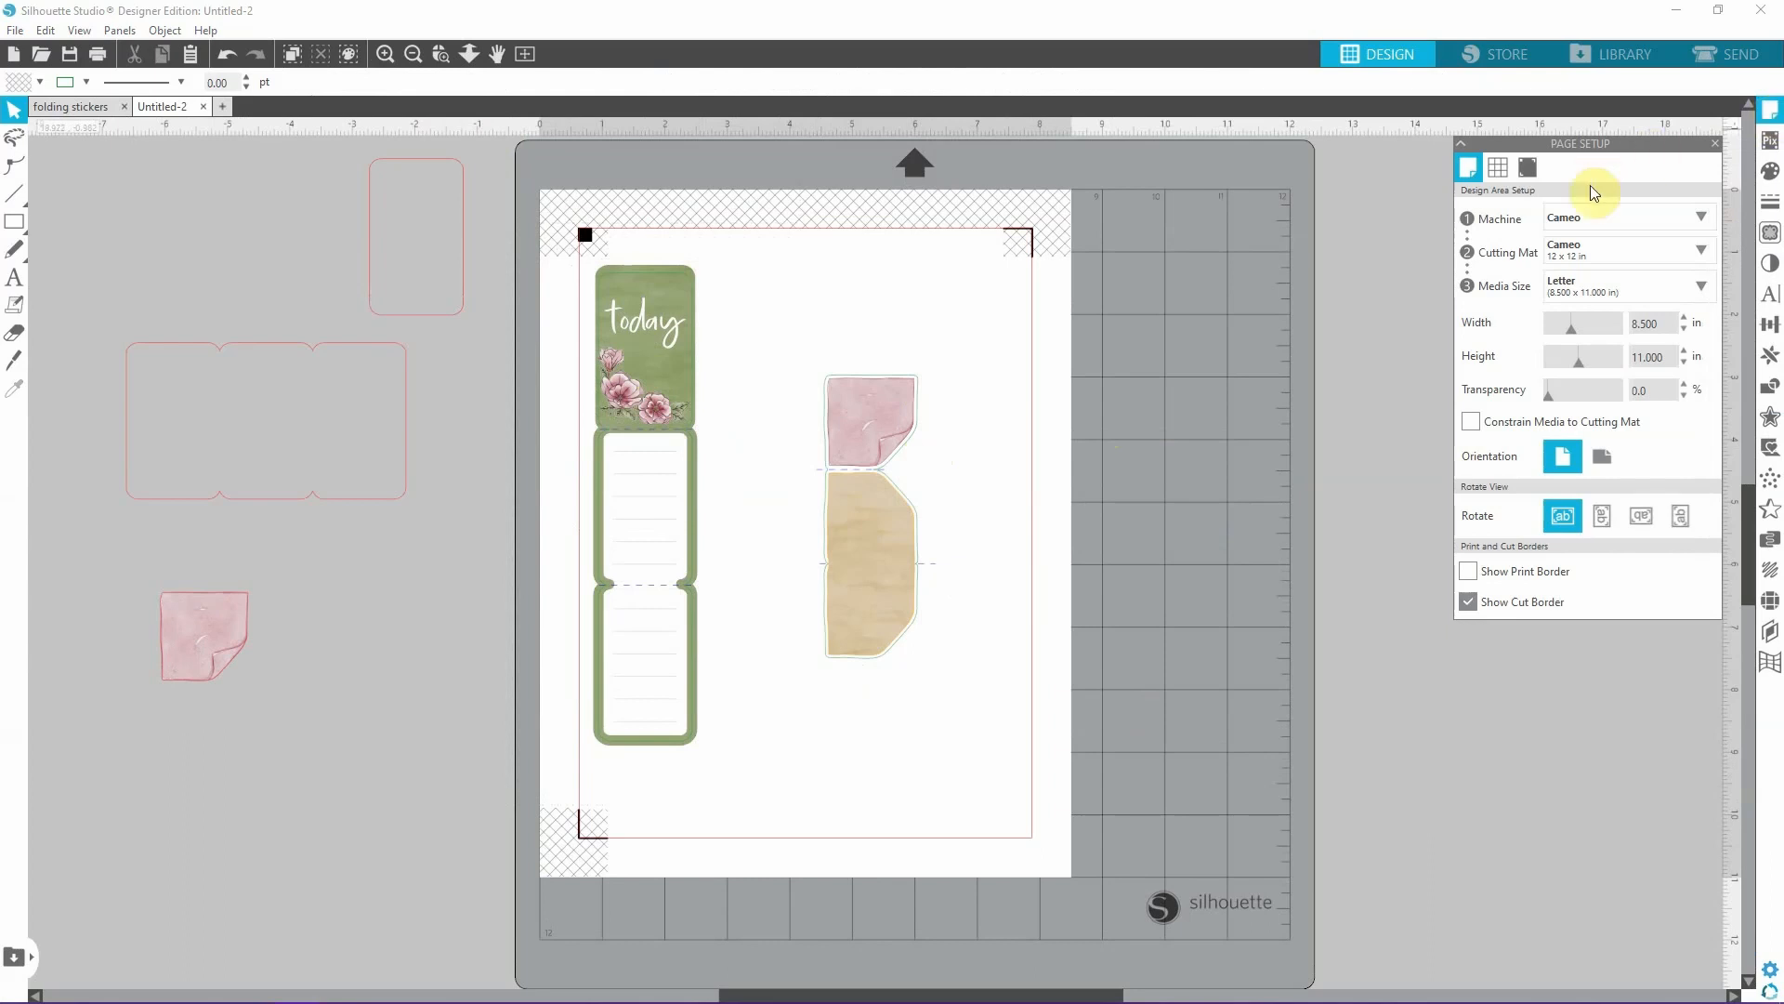
pyautogui.click(1585, 297)
pyautogui.click(1528, 171)
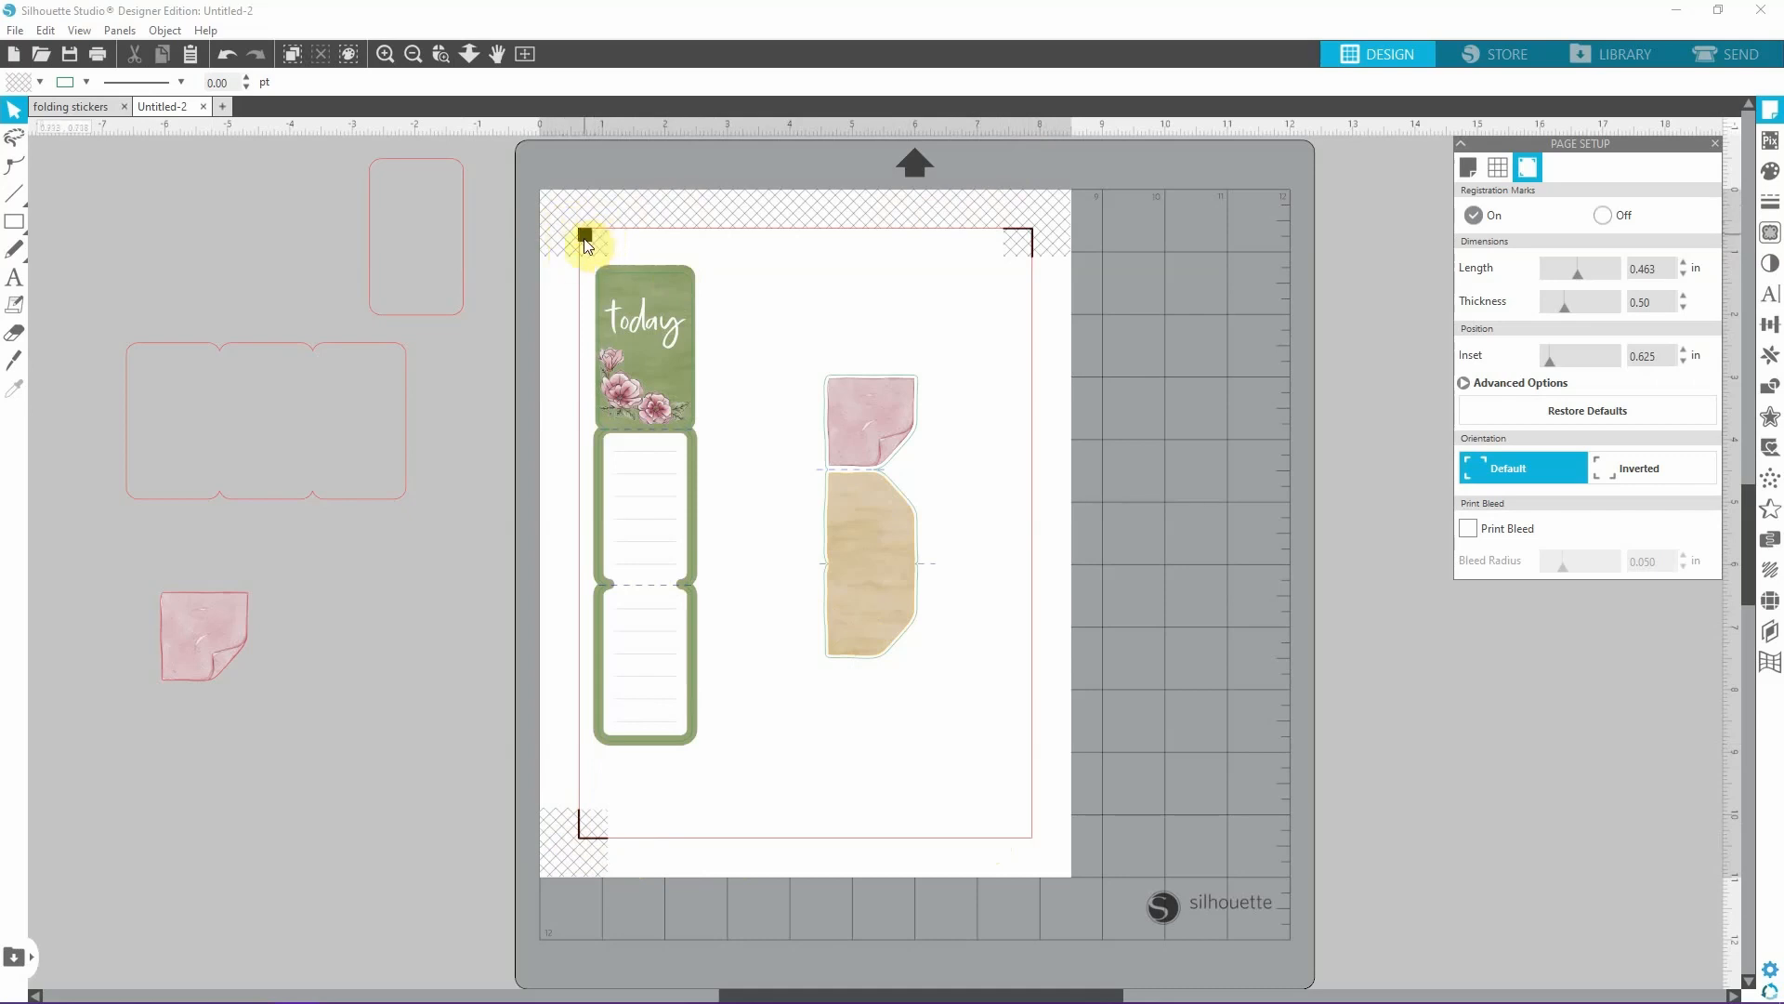
# Try fitting the "today" sticker horizontally across the page and return it upright along the cut border.
pyautogui.click(698, 362)
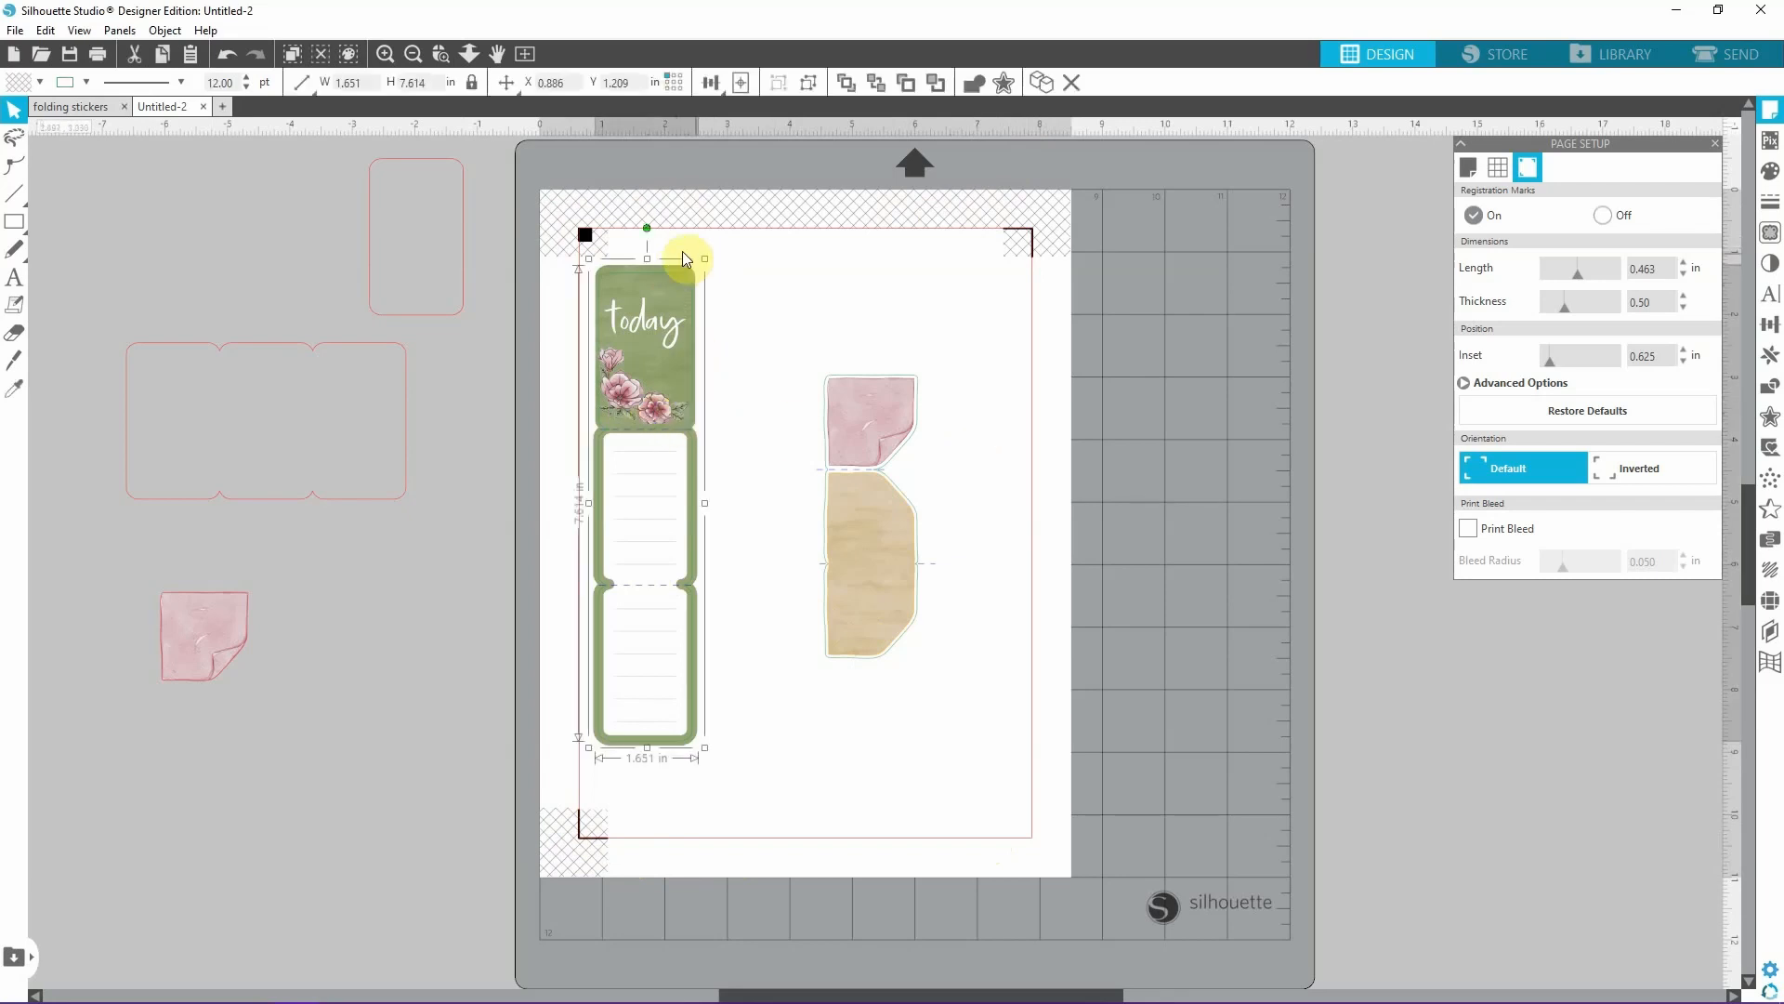
pyautogui.moveTo(646, 229); pyautogui.dragTo(409, 506)
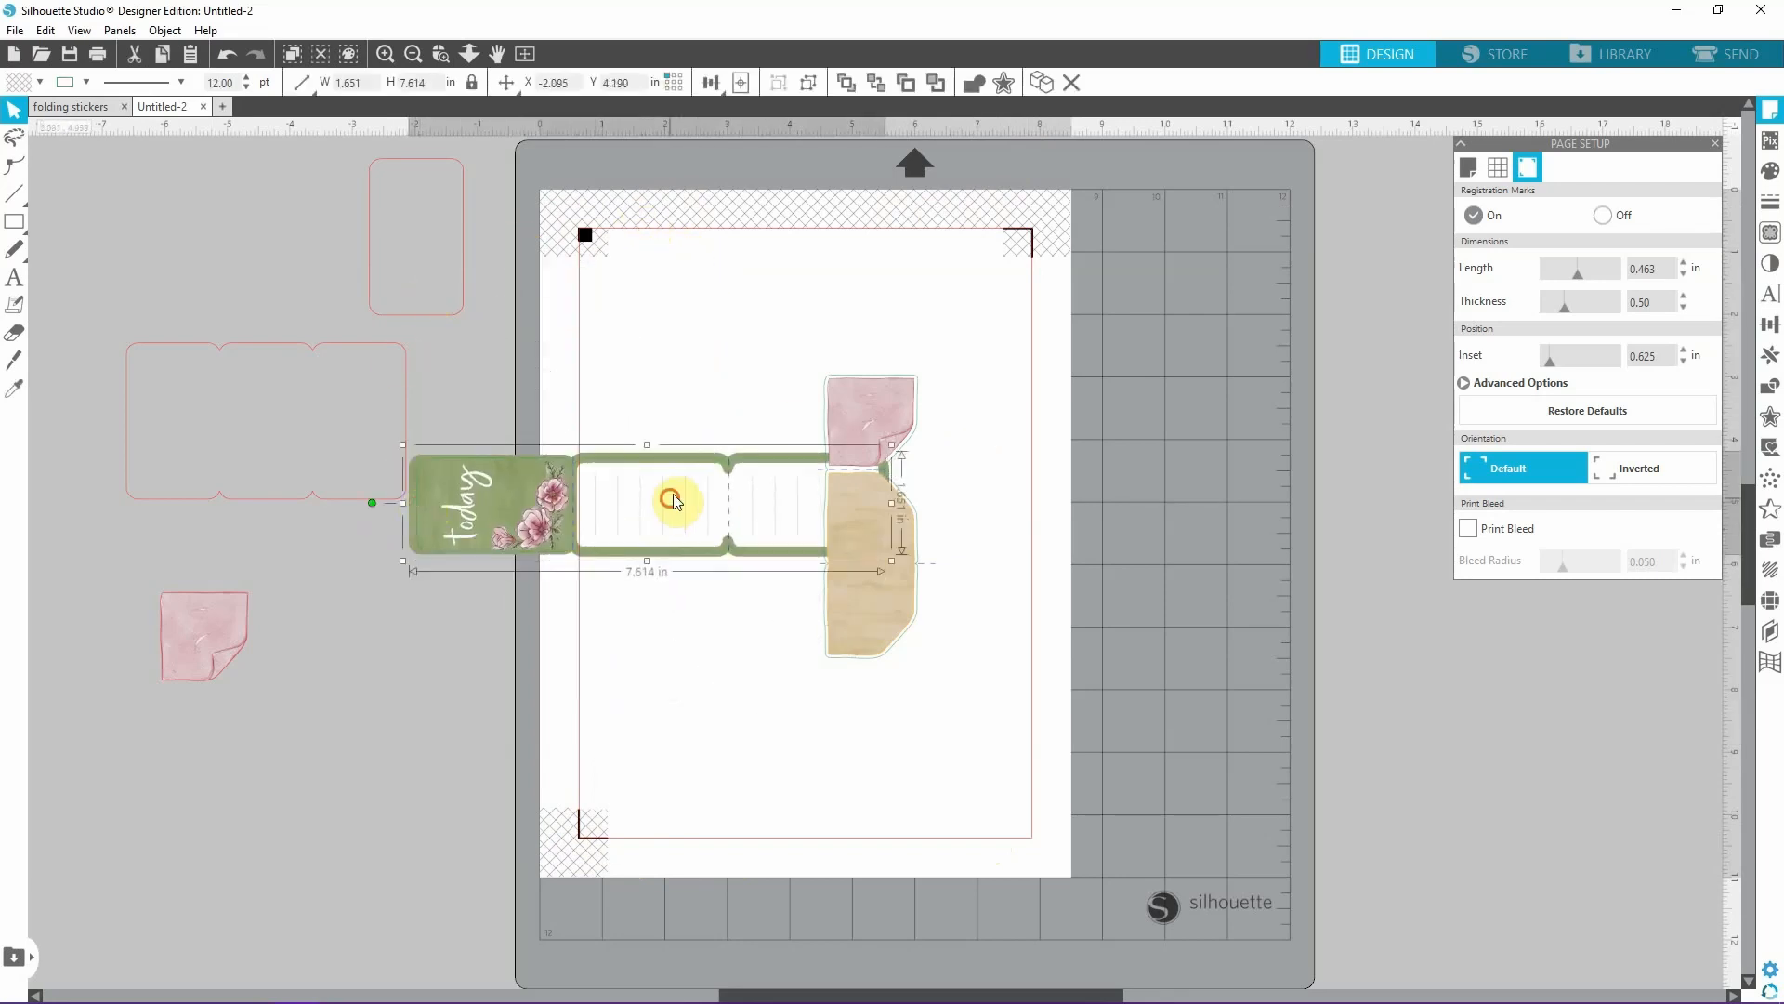
pyautogui.moveTo(660, 518); pyautogui.dragTo(811, 352)
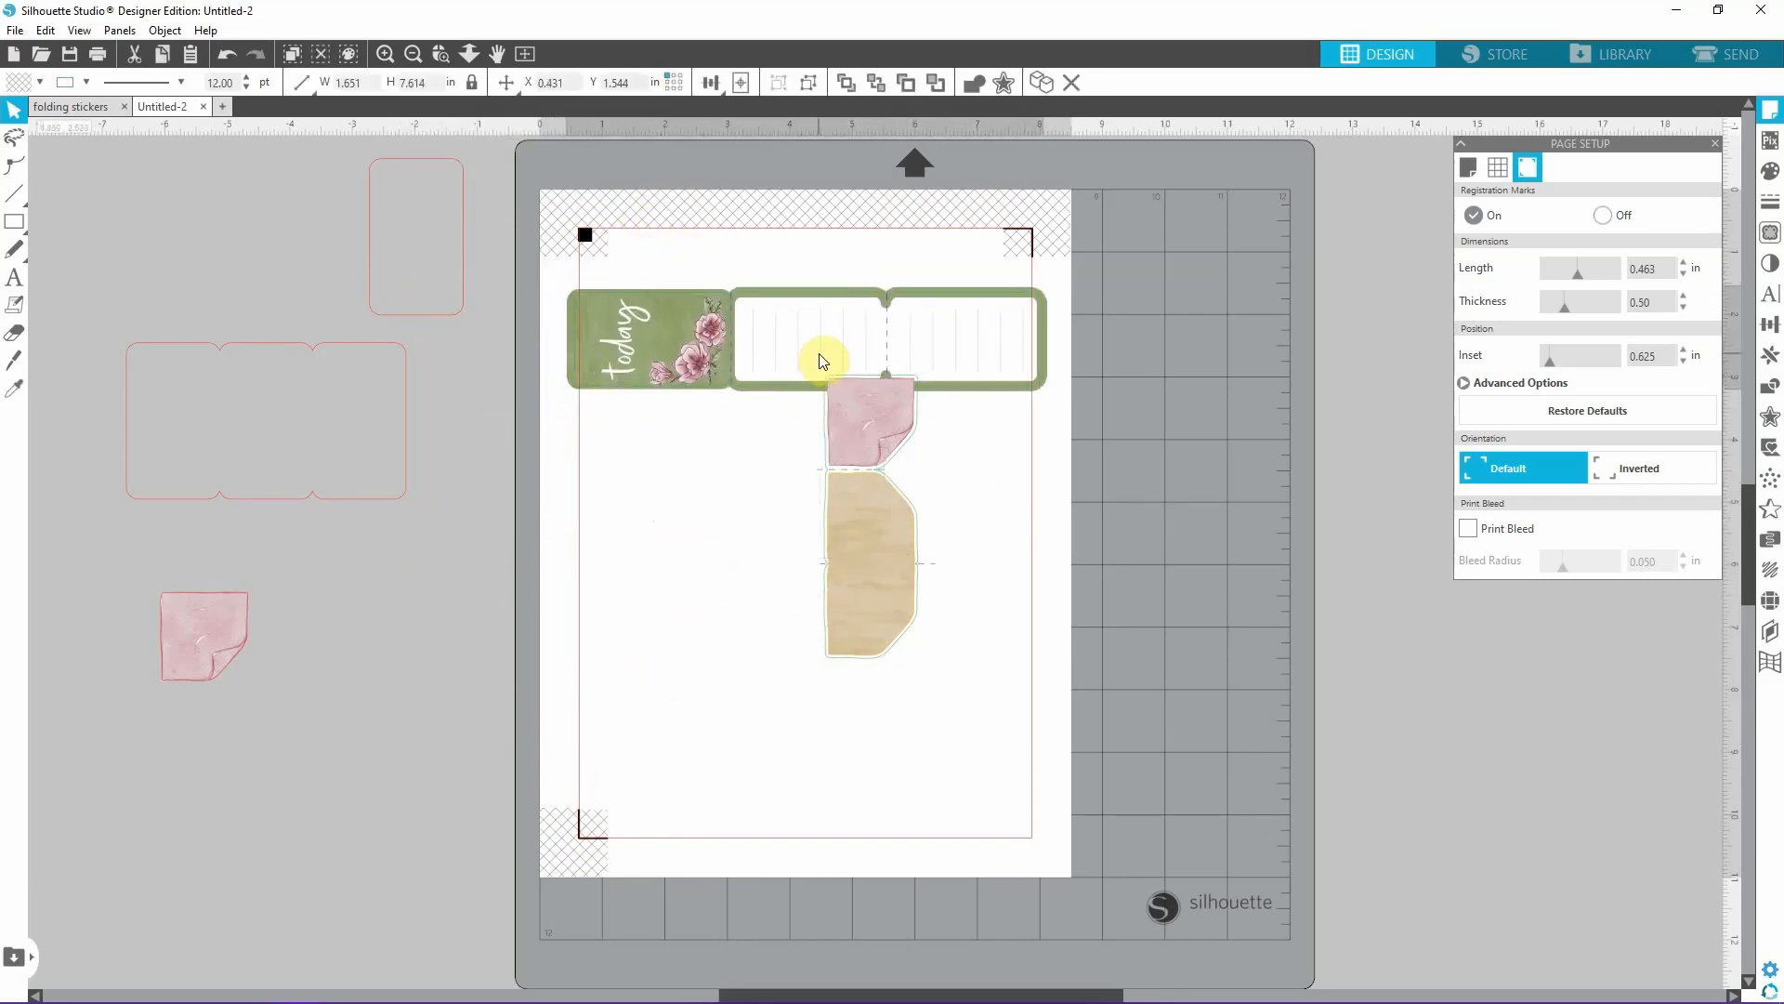
pyautogui.moveTo(524, 347); pyautogui.dragTo(641, 410)
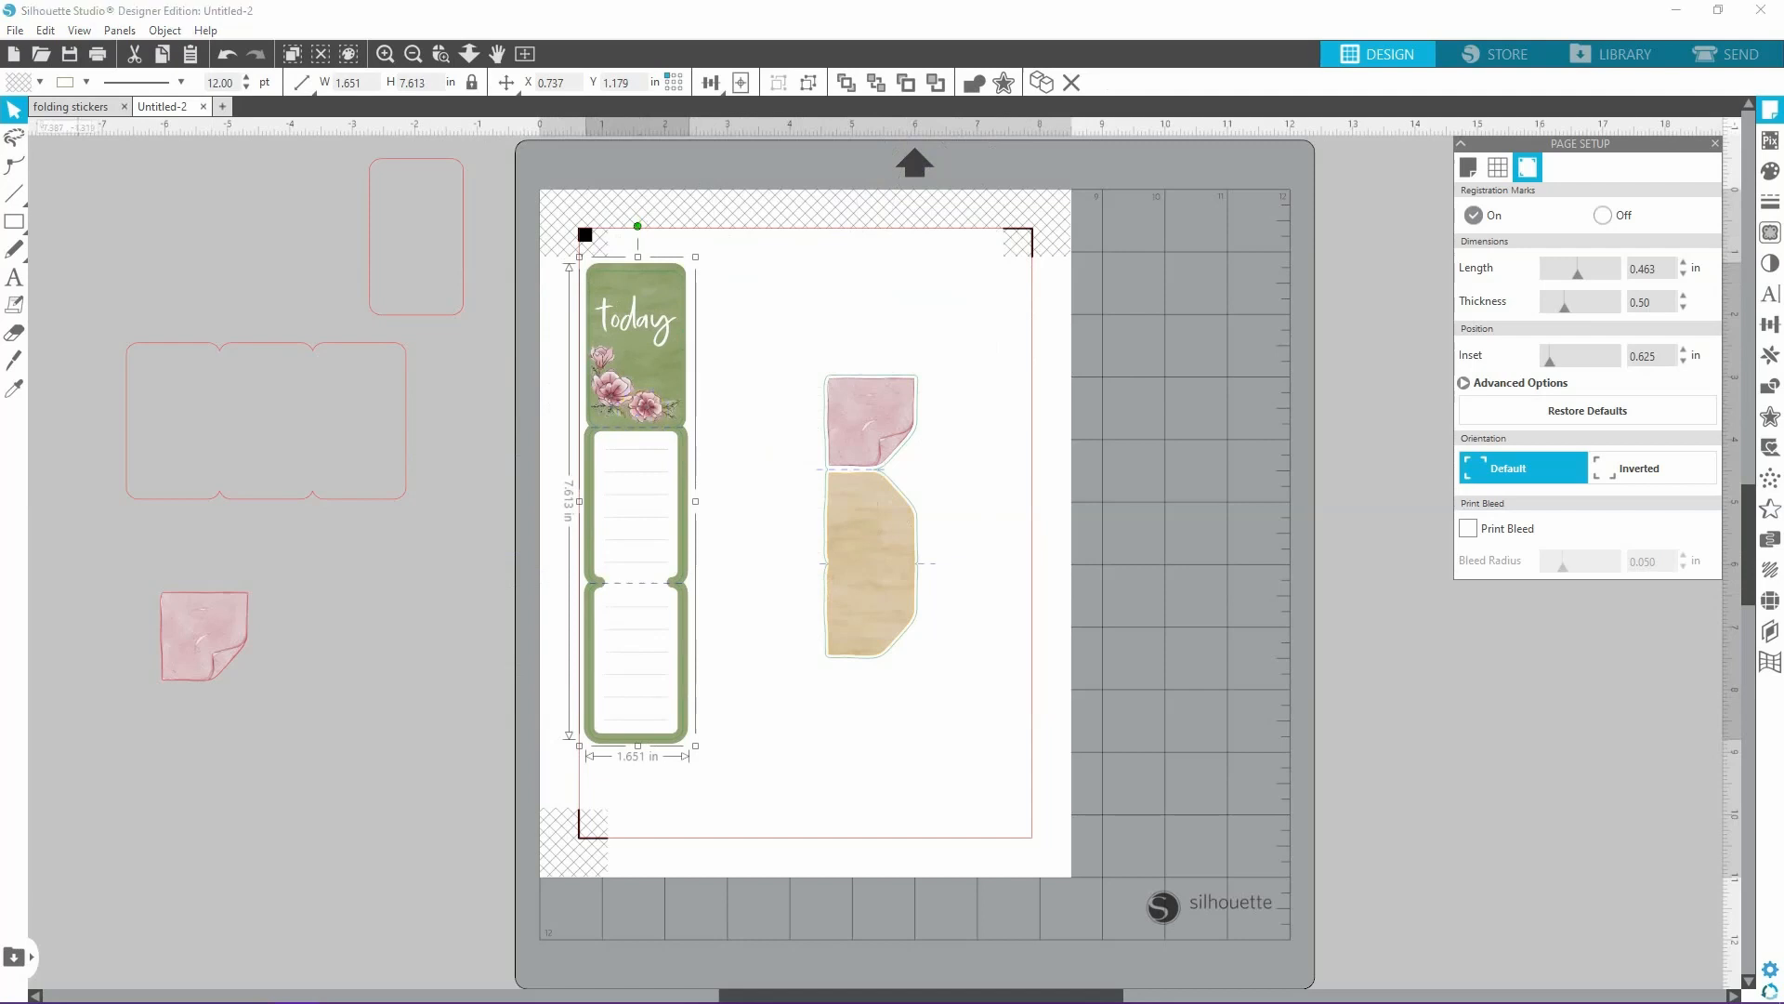
pyautogui.click(1064, 536)
# Rotate the folding pink note to lie horizontally with its tan panels nearest the "today" sticker, and place it along the upper cut border.
pyautogui.click(889, 528)
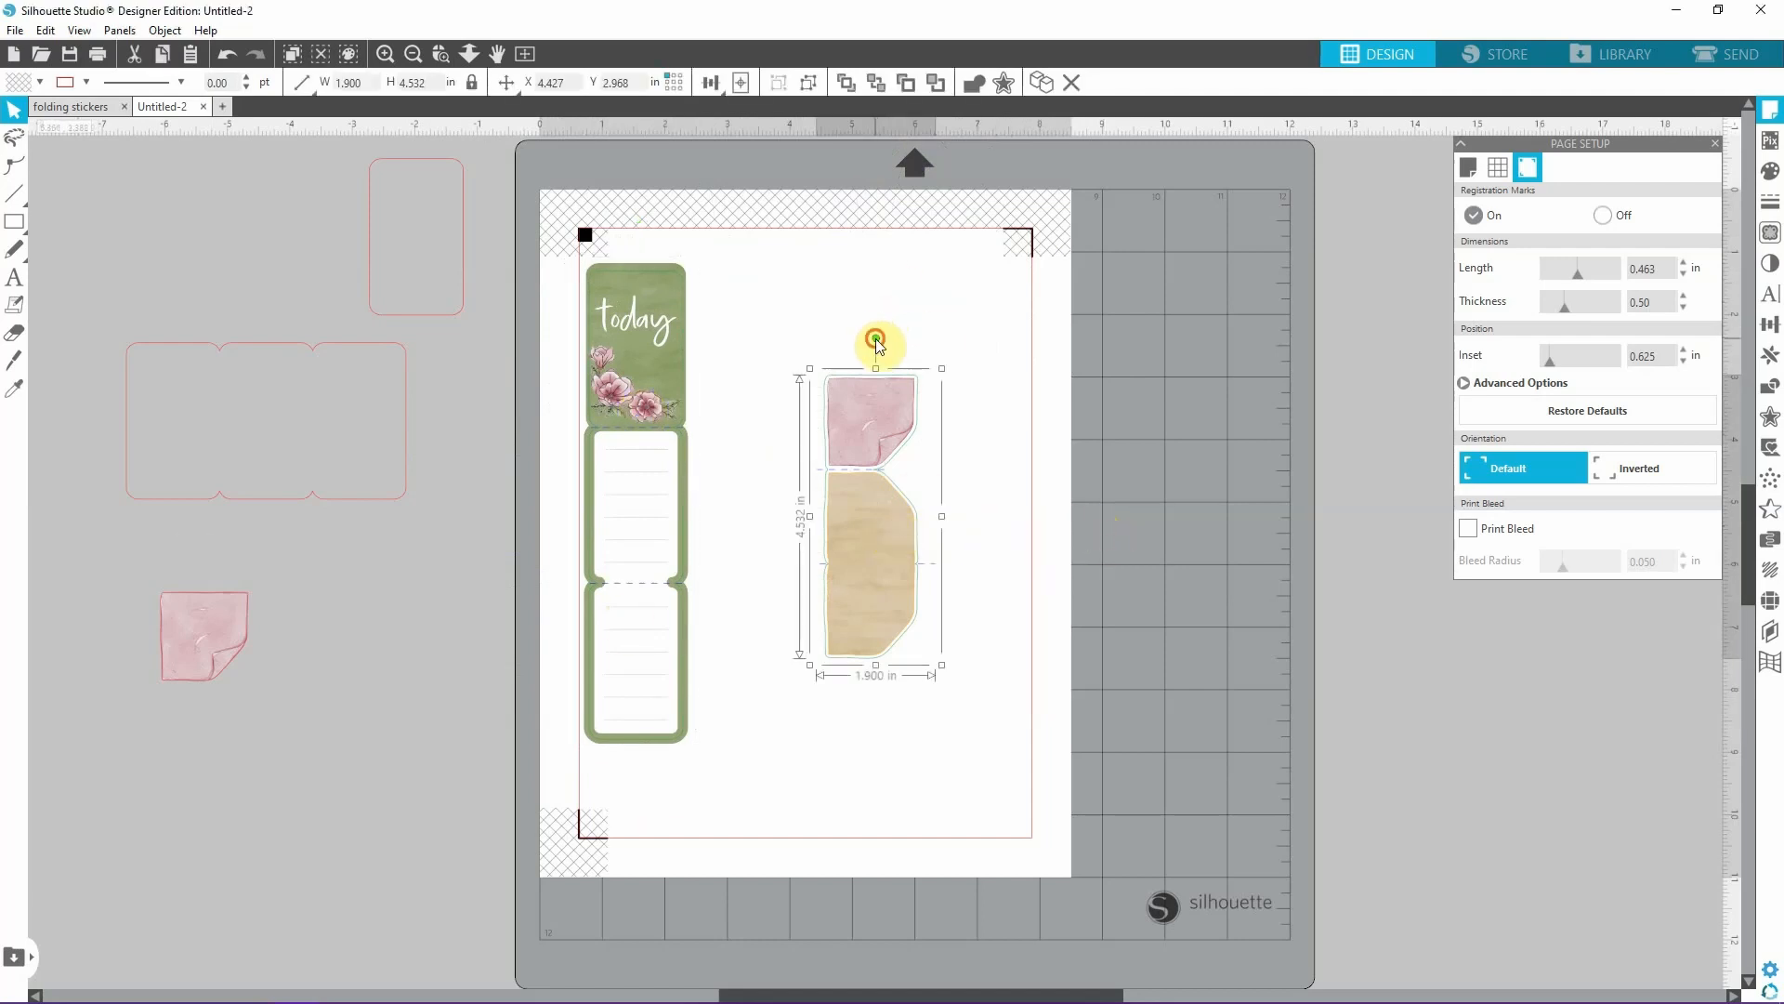
pyautogui.moveTo(876, 341); pyautogui.dragTo(659, 515)
pyautogui.moveTo(867, 507); pyautogui.dragTo(825, 289)
pyautogui.moveTo(662, 298); pyautogui.dragTo(1077, 302)
pyautogui.moveTo(892, 300); pyautogui.dragTo(913, 286)
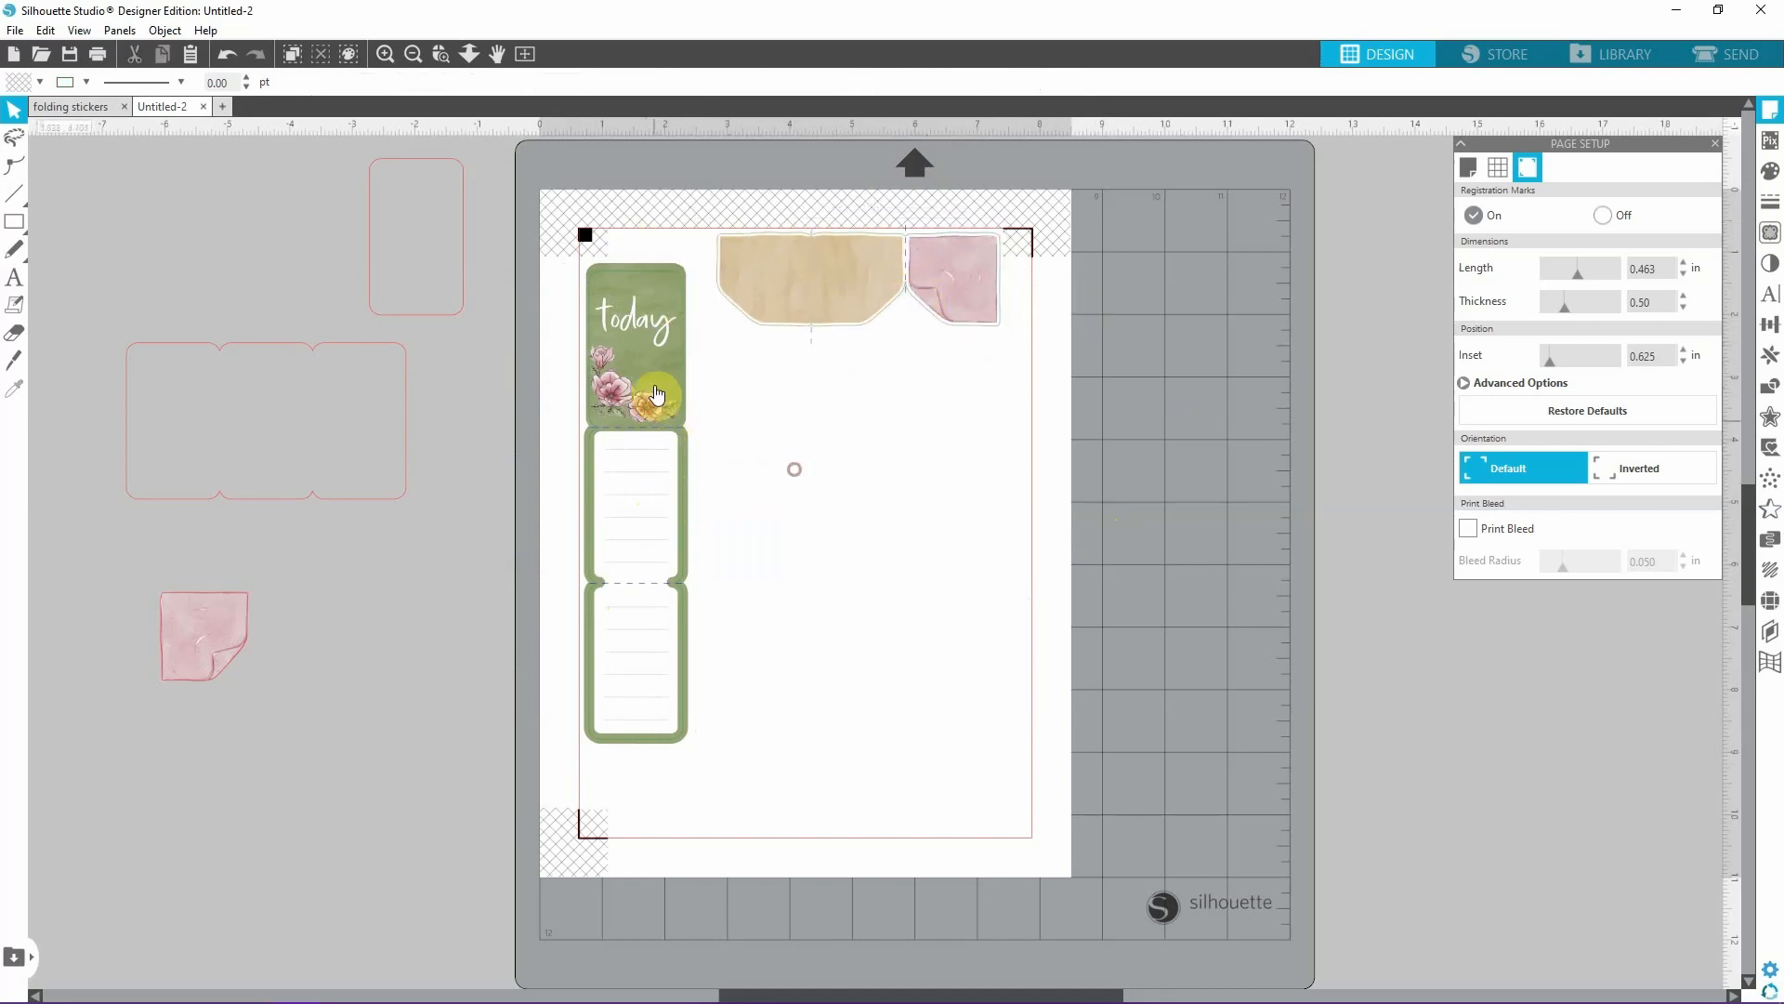
# Move the "today" sticker up beneath the square registration mark and bring the folding pink note close beside it.
pyautogui.moveTo(658, 368)
pyautogui.mouseDown()
pyautogui.moveTo(681, 332)
pyautogui.moveTo(645, 387)
pyautogui.moveTo(649, 360)
pyautogui.mouseUp()
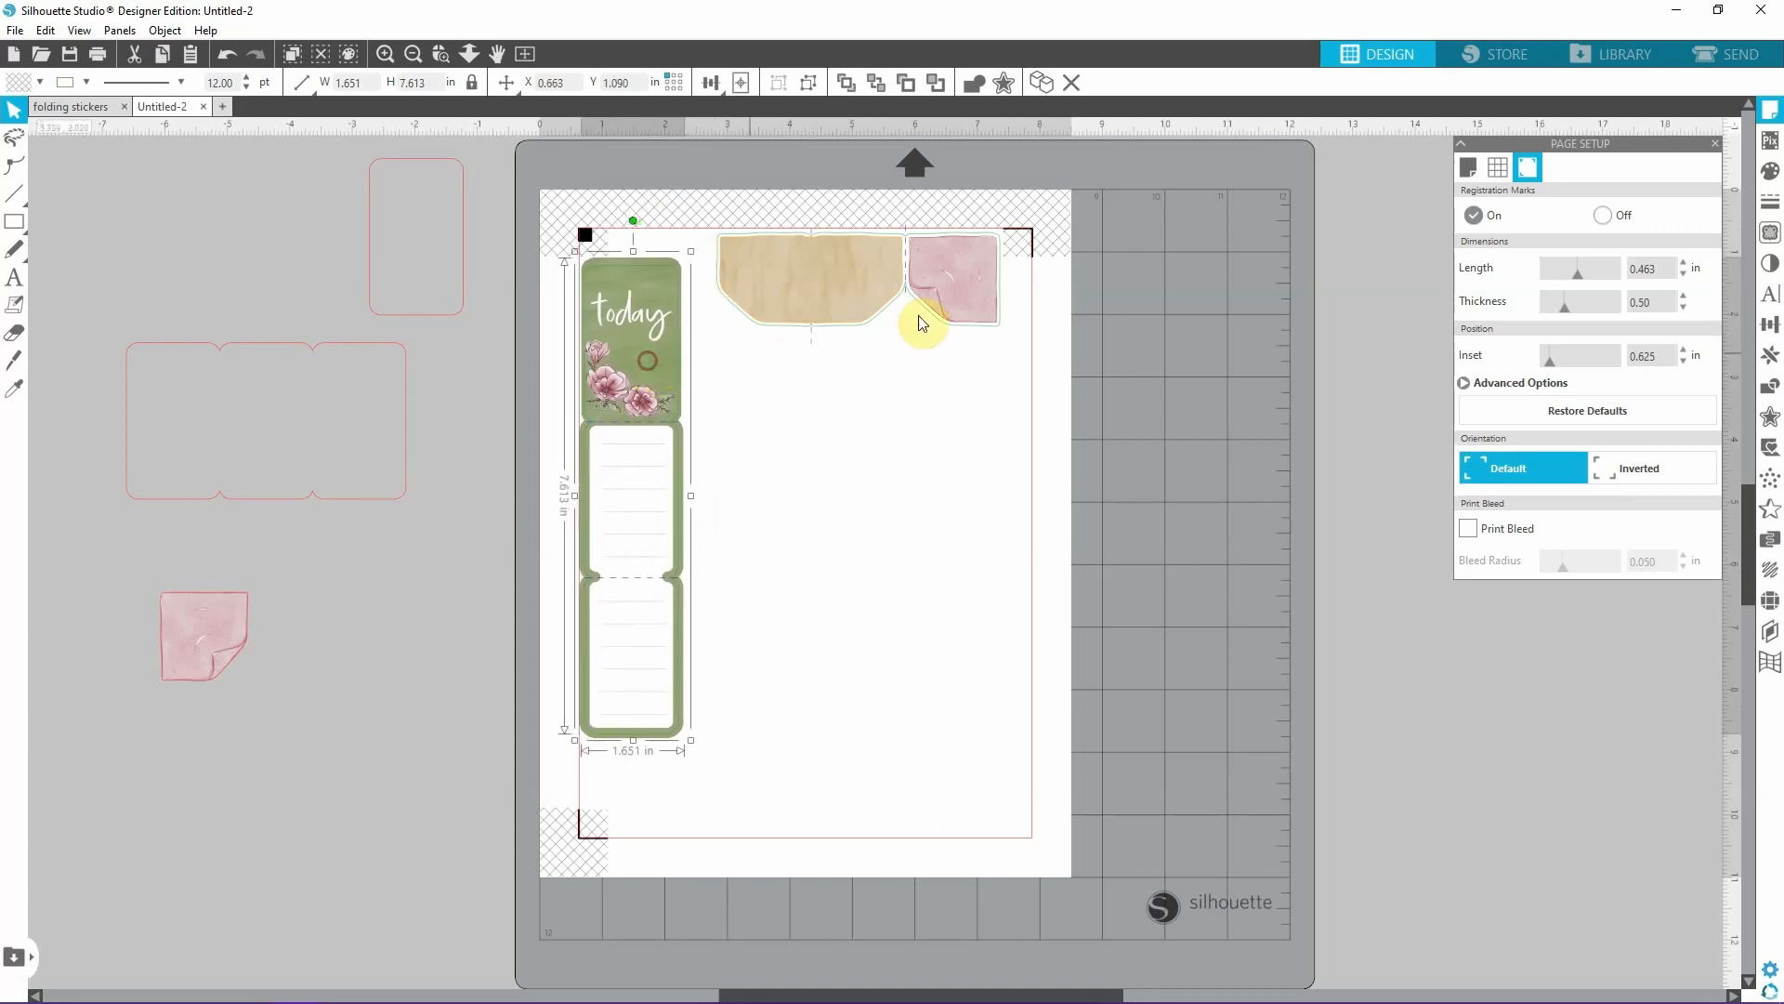
pyautogui.moveTo(929, 312); pyautogui.dragTo(906, 290)
pyautogui.click(1006, 395)
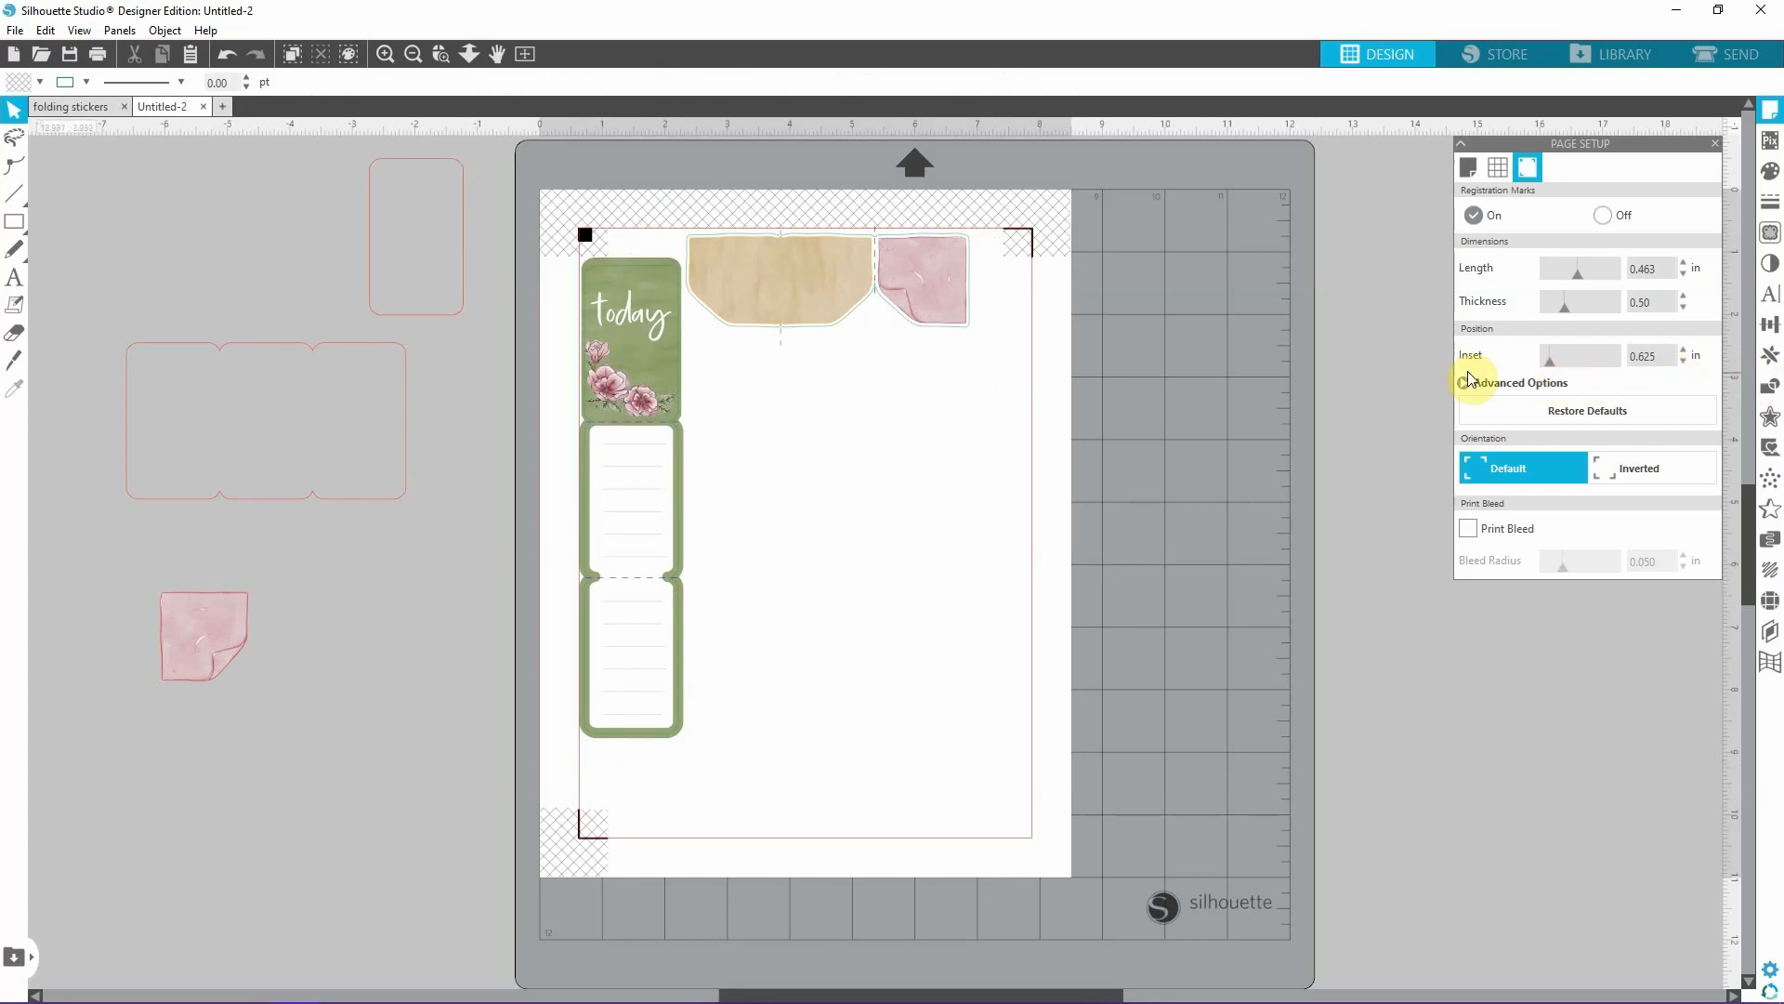
# Fine-tune the spacing so the "today" sticker sits slightly inside the cut border, with the folding pink note close beside it.
pyautogui.moveTo(665, 359); pyautogui.dragTo(664, 410)
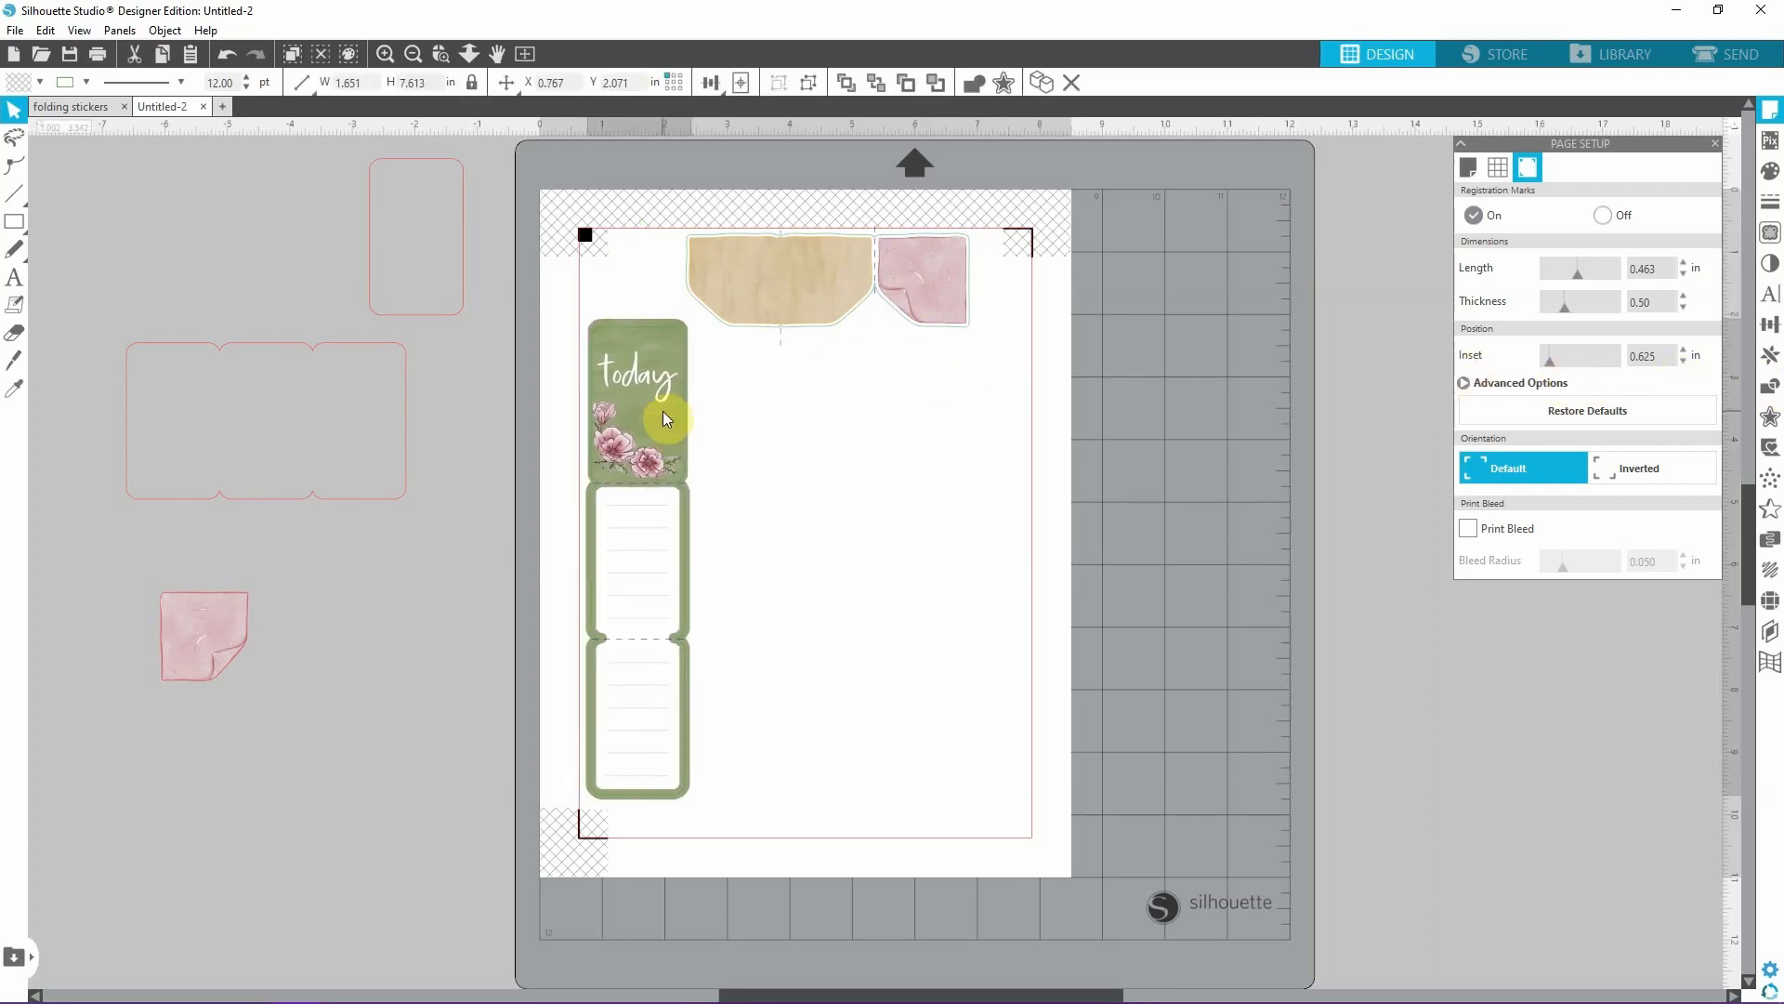
pyautogui.moveTo(828, 265)
pyautogui.mouseDown()
pyautogui.moveTo(751, 265)
pyautogui.moveTo(859, 267)
pyautogui.mouseUp()
pyautogui.click(800, 383)
pyautogui.moveTo(628, 419); pyautogui.dragTo(621, 368)
pyautogui.moveTo(868, 273); pyautogui.dragTo(844, 270)
pyautogui.click(1269, 377)
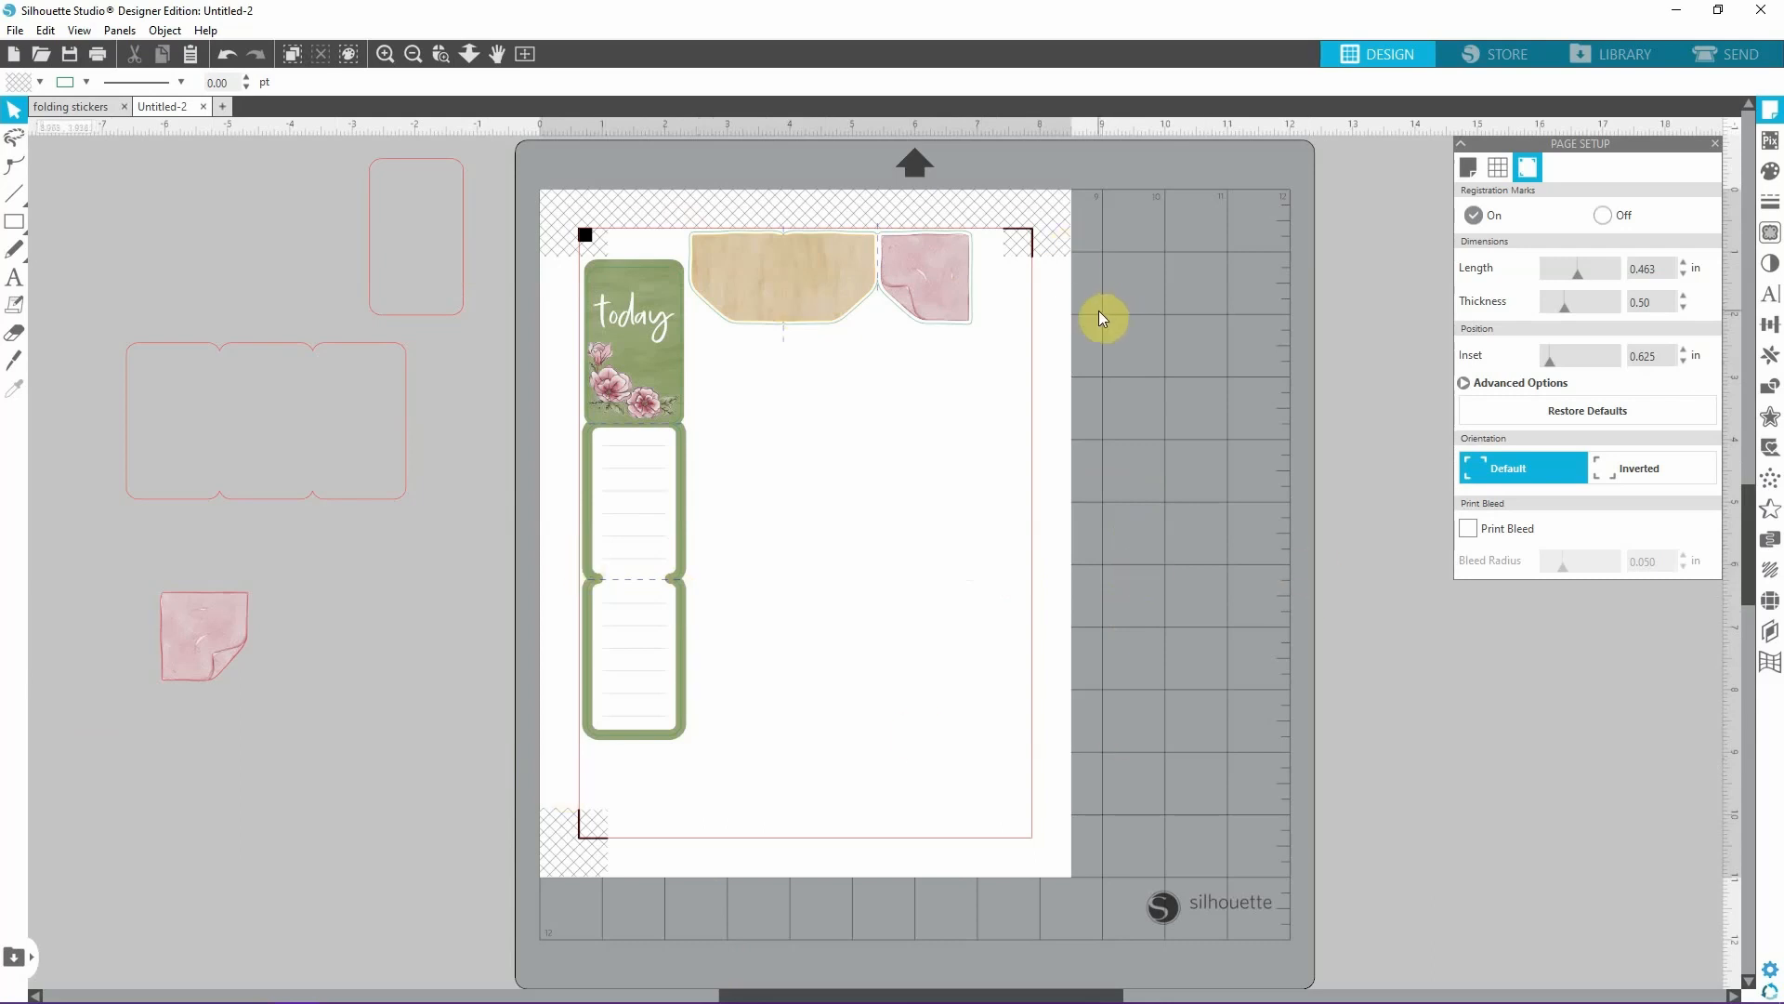
# Open the sticker page's print setup and accept the HP ColorLaserJet preferences with Letter size and HP Brochure Glossy 200g paper.
pyautogui.click(102, 61)
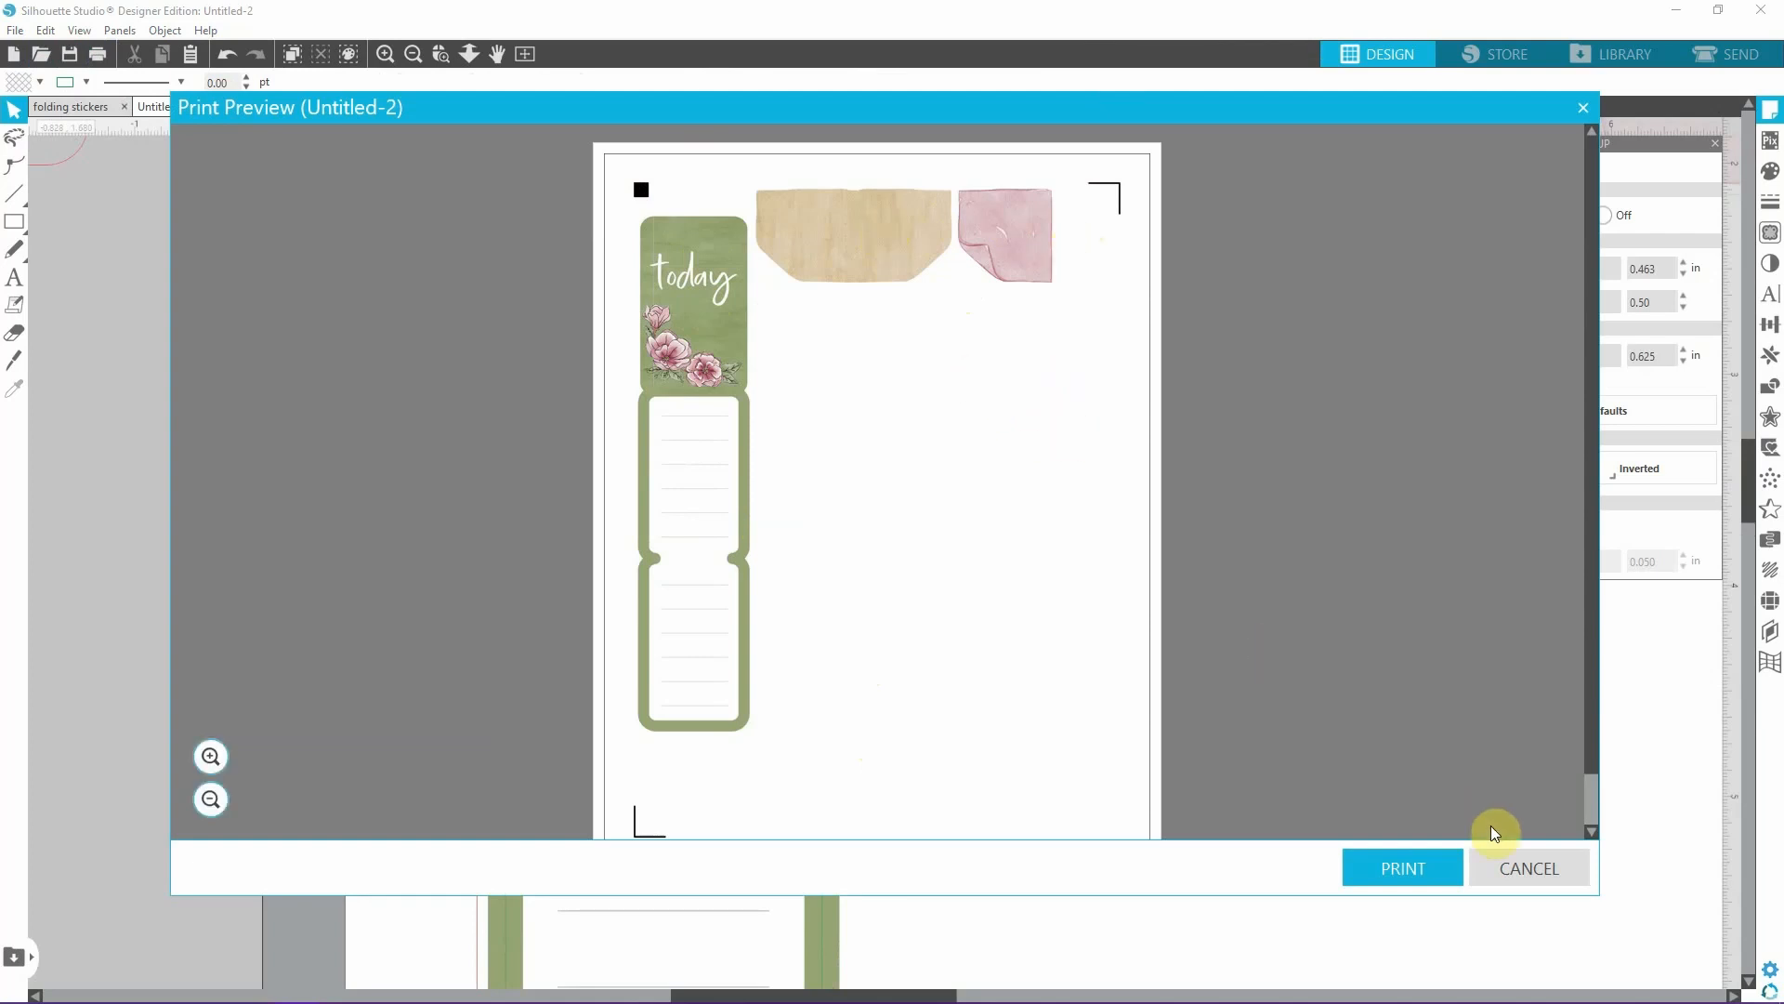
pyautogui.click(1400, 853)
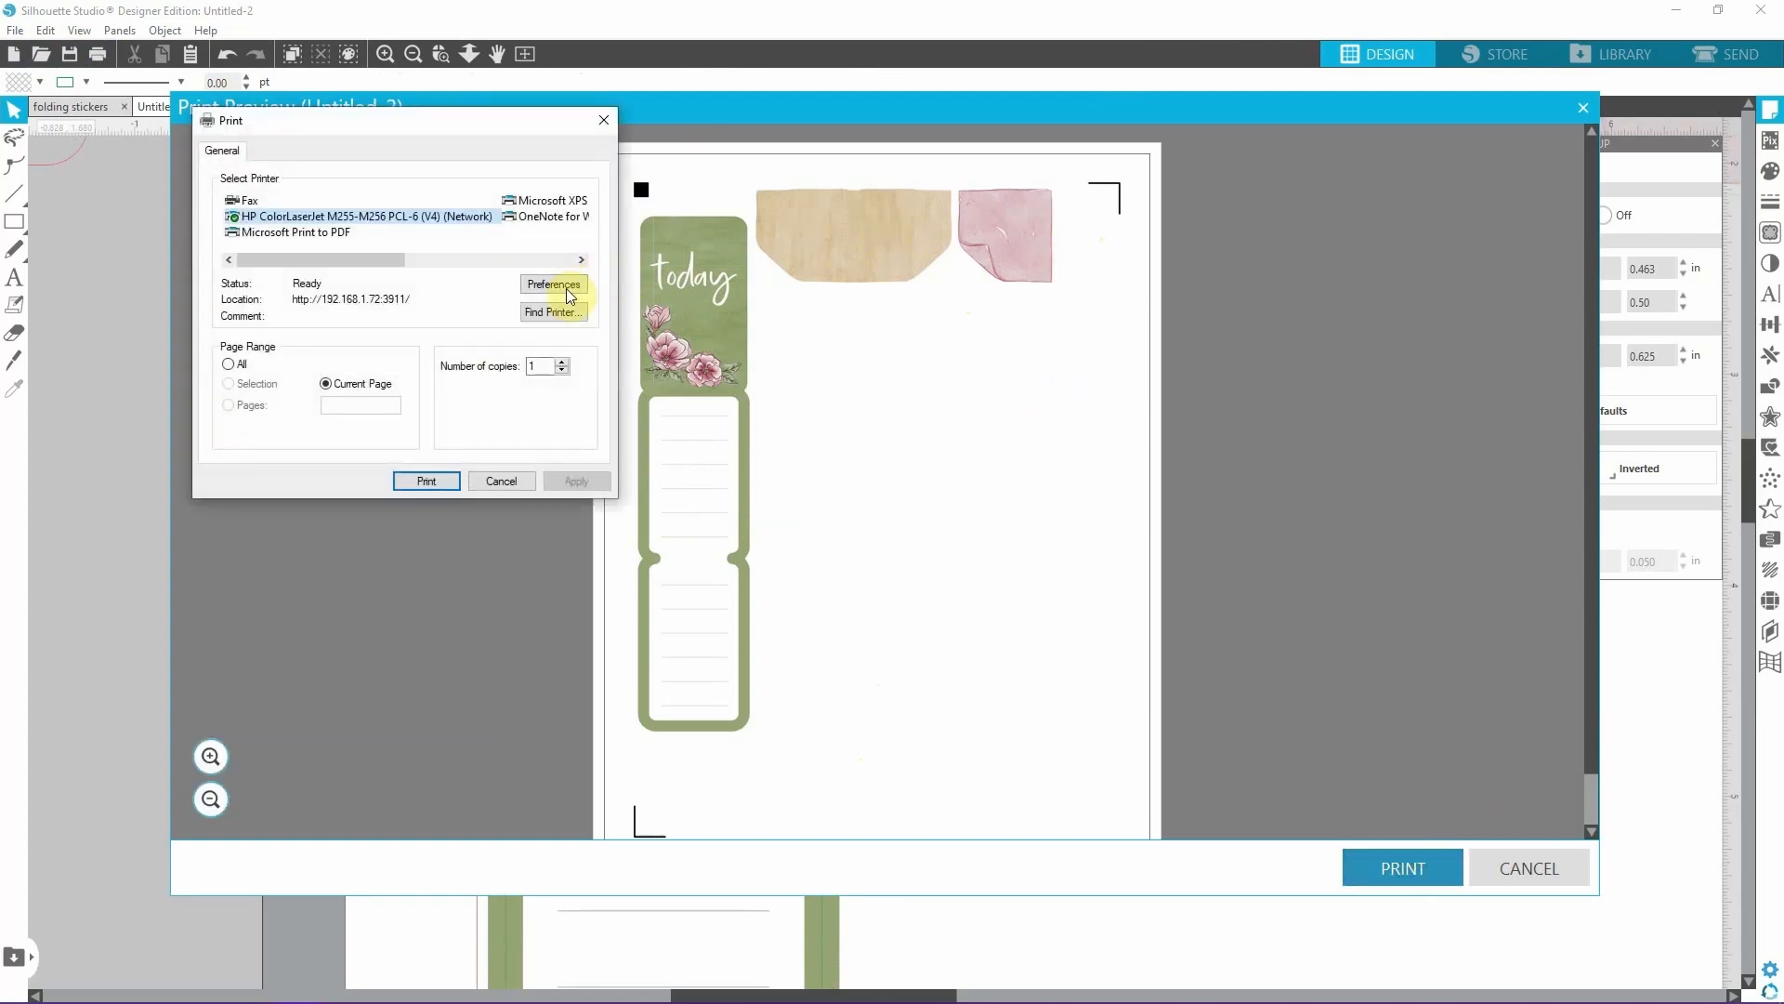
pyautogui.click(554, 284)
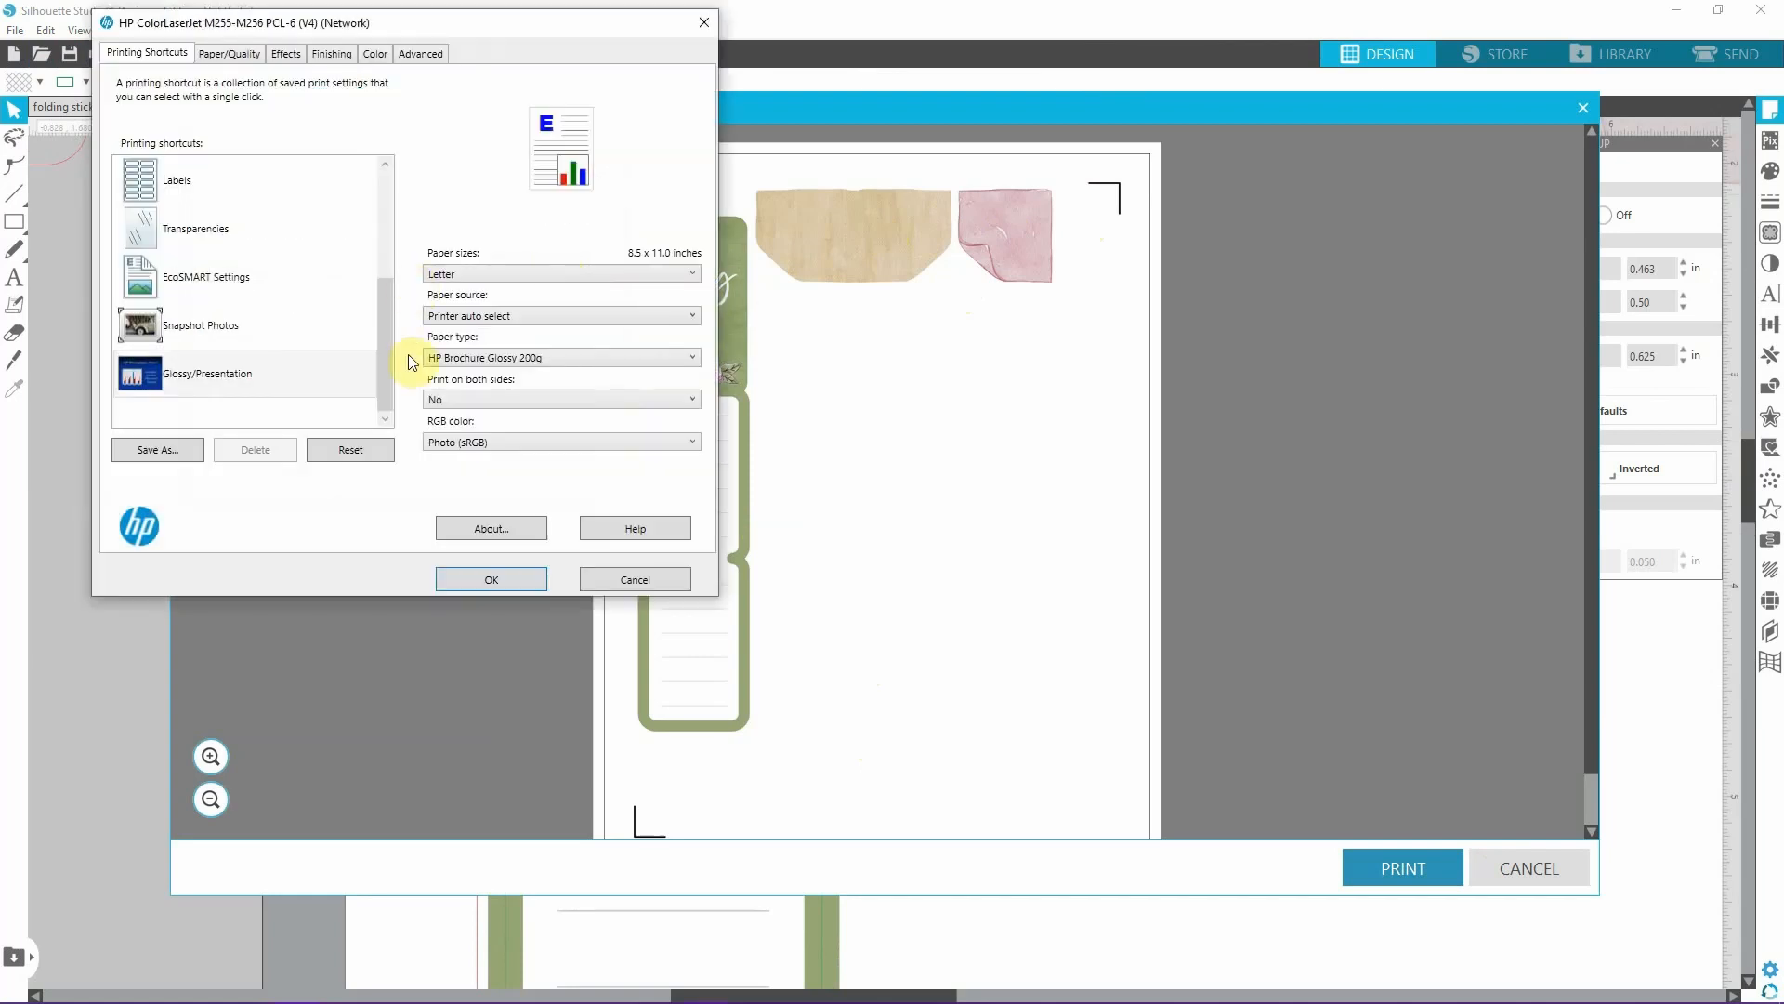
pyautogui.click(507, 580)
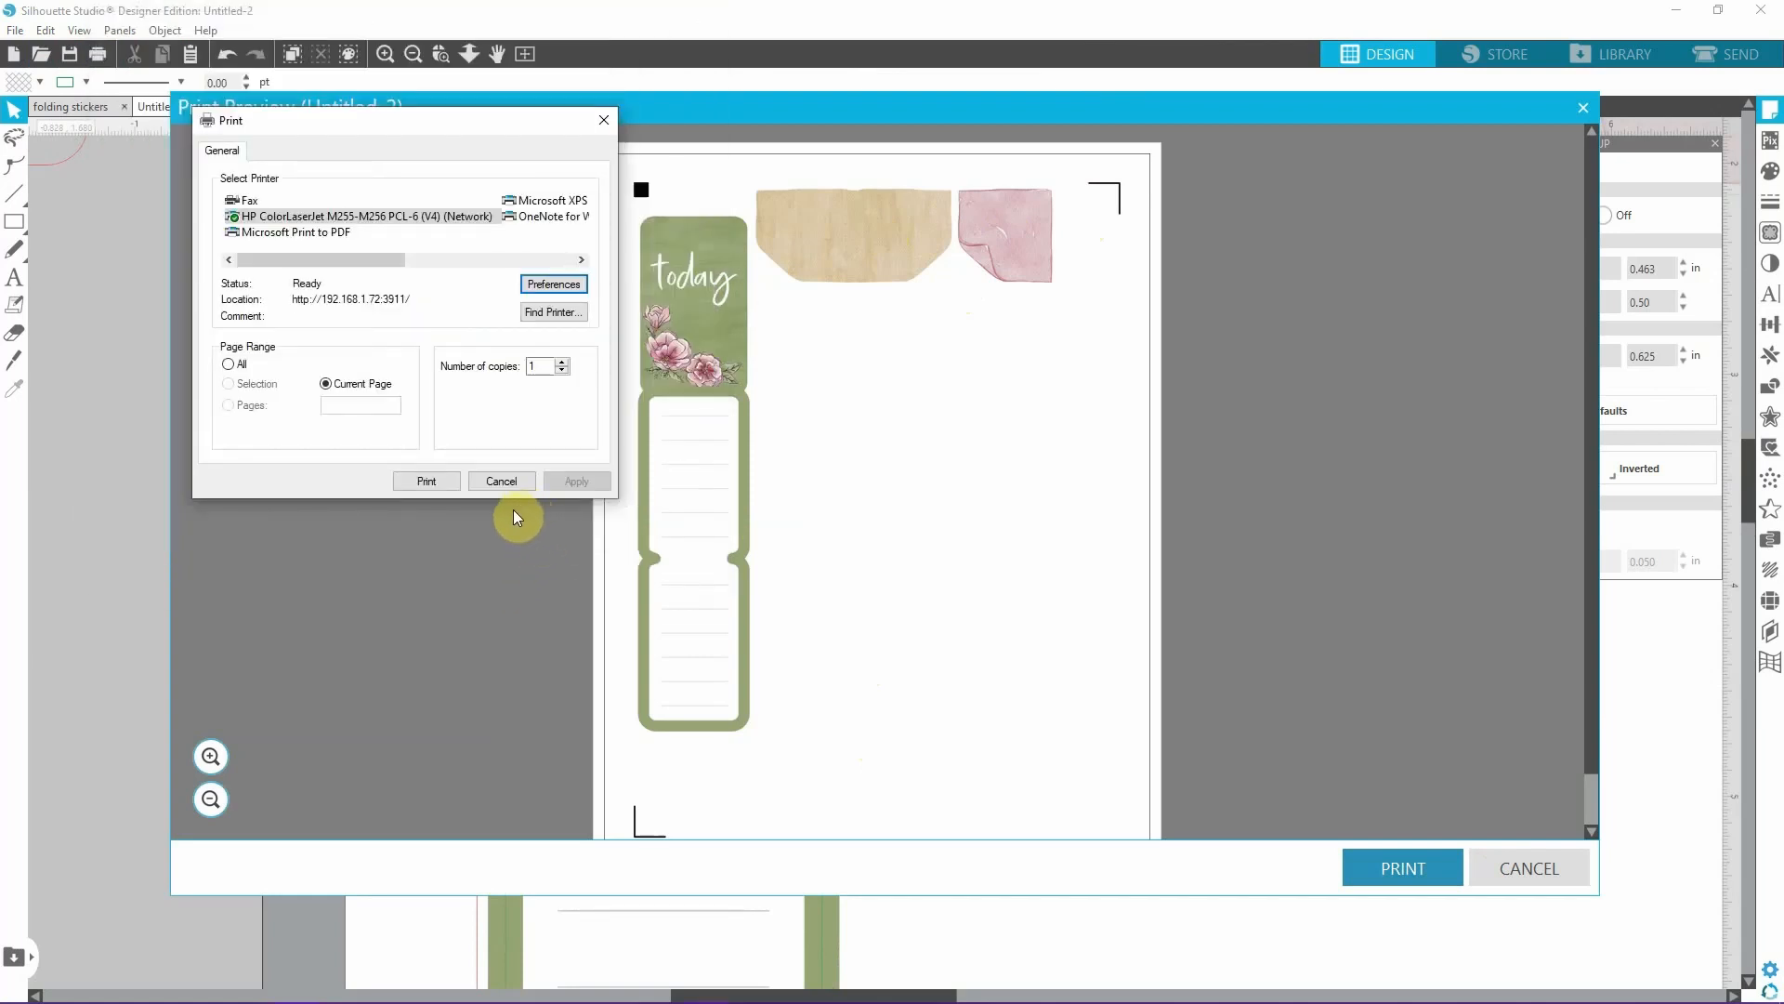